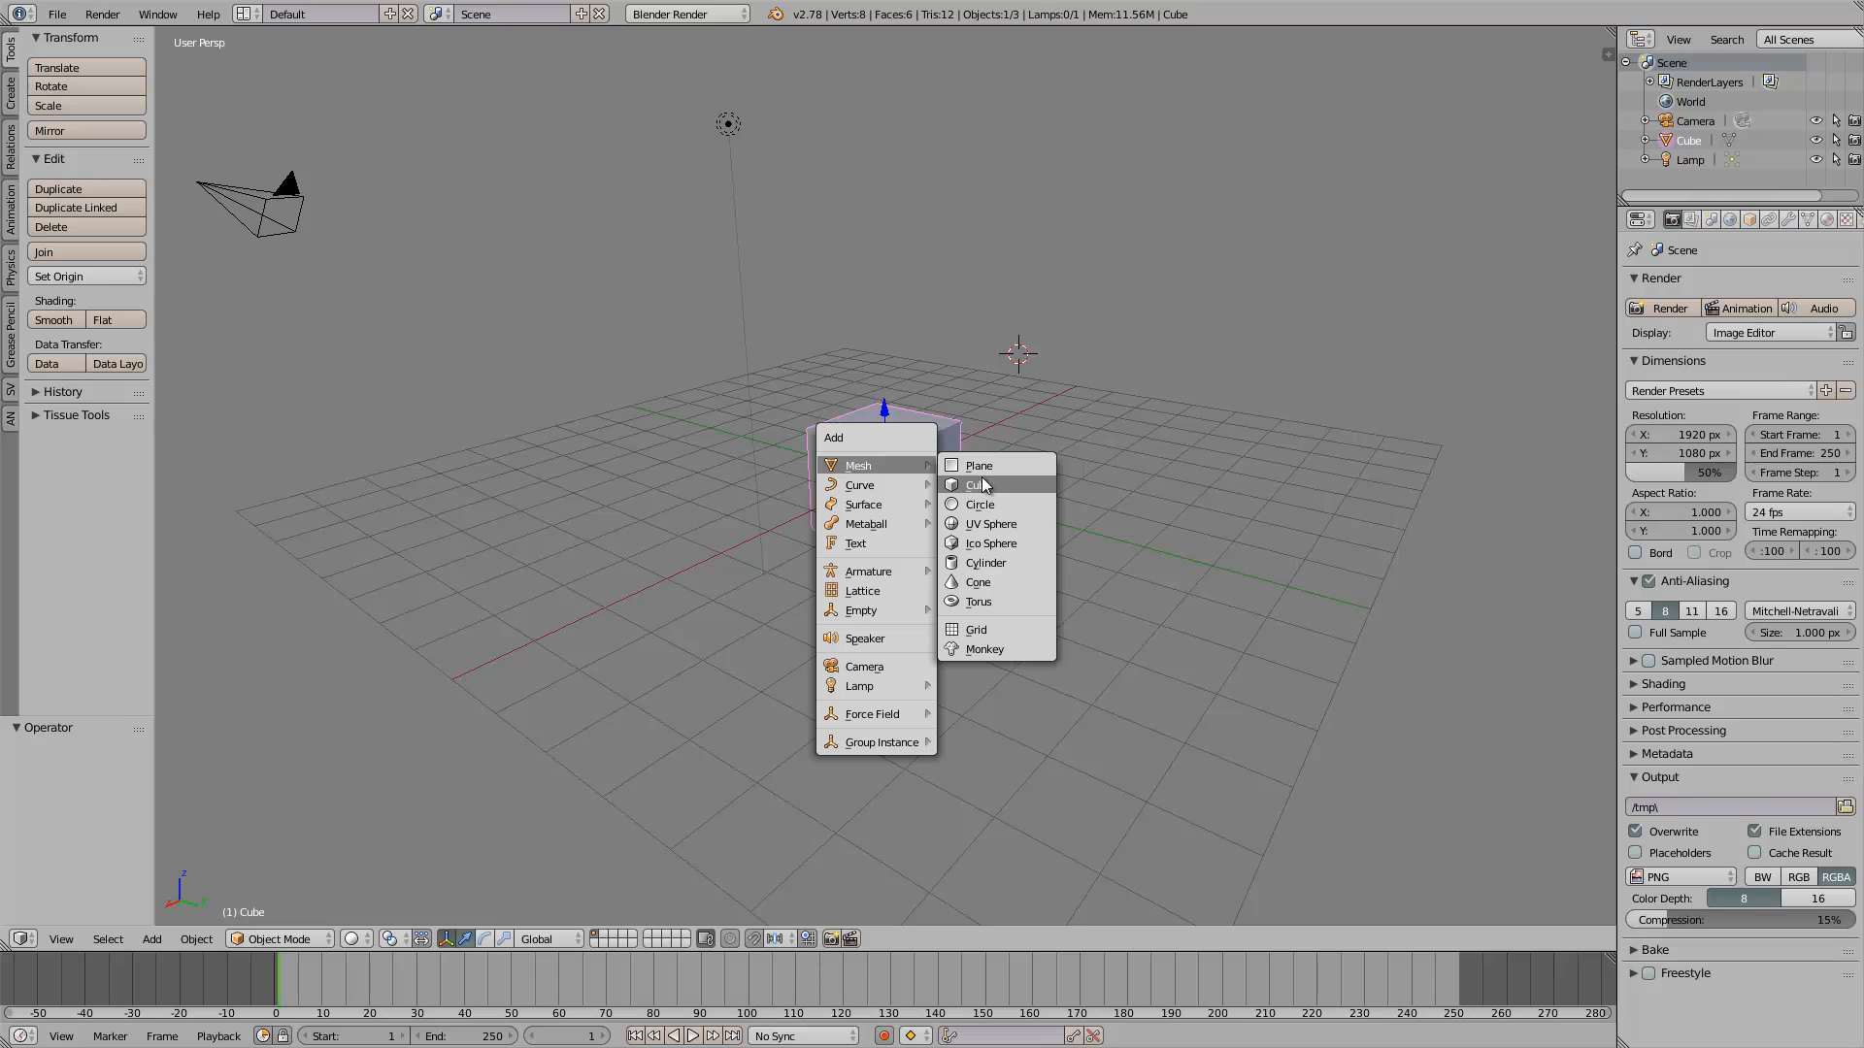
Add a grid mesh centred on the world origin and scale it up about 5.7 times
left_click(984, 629)
middle_click_drag(984, 630, 907, 516)
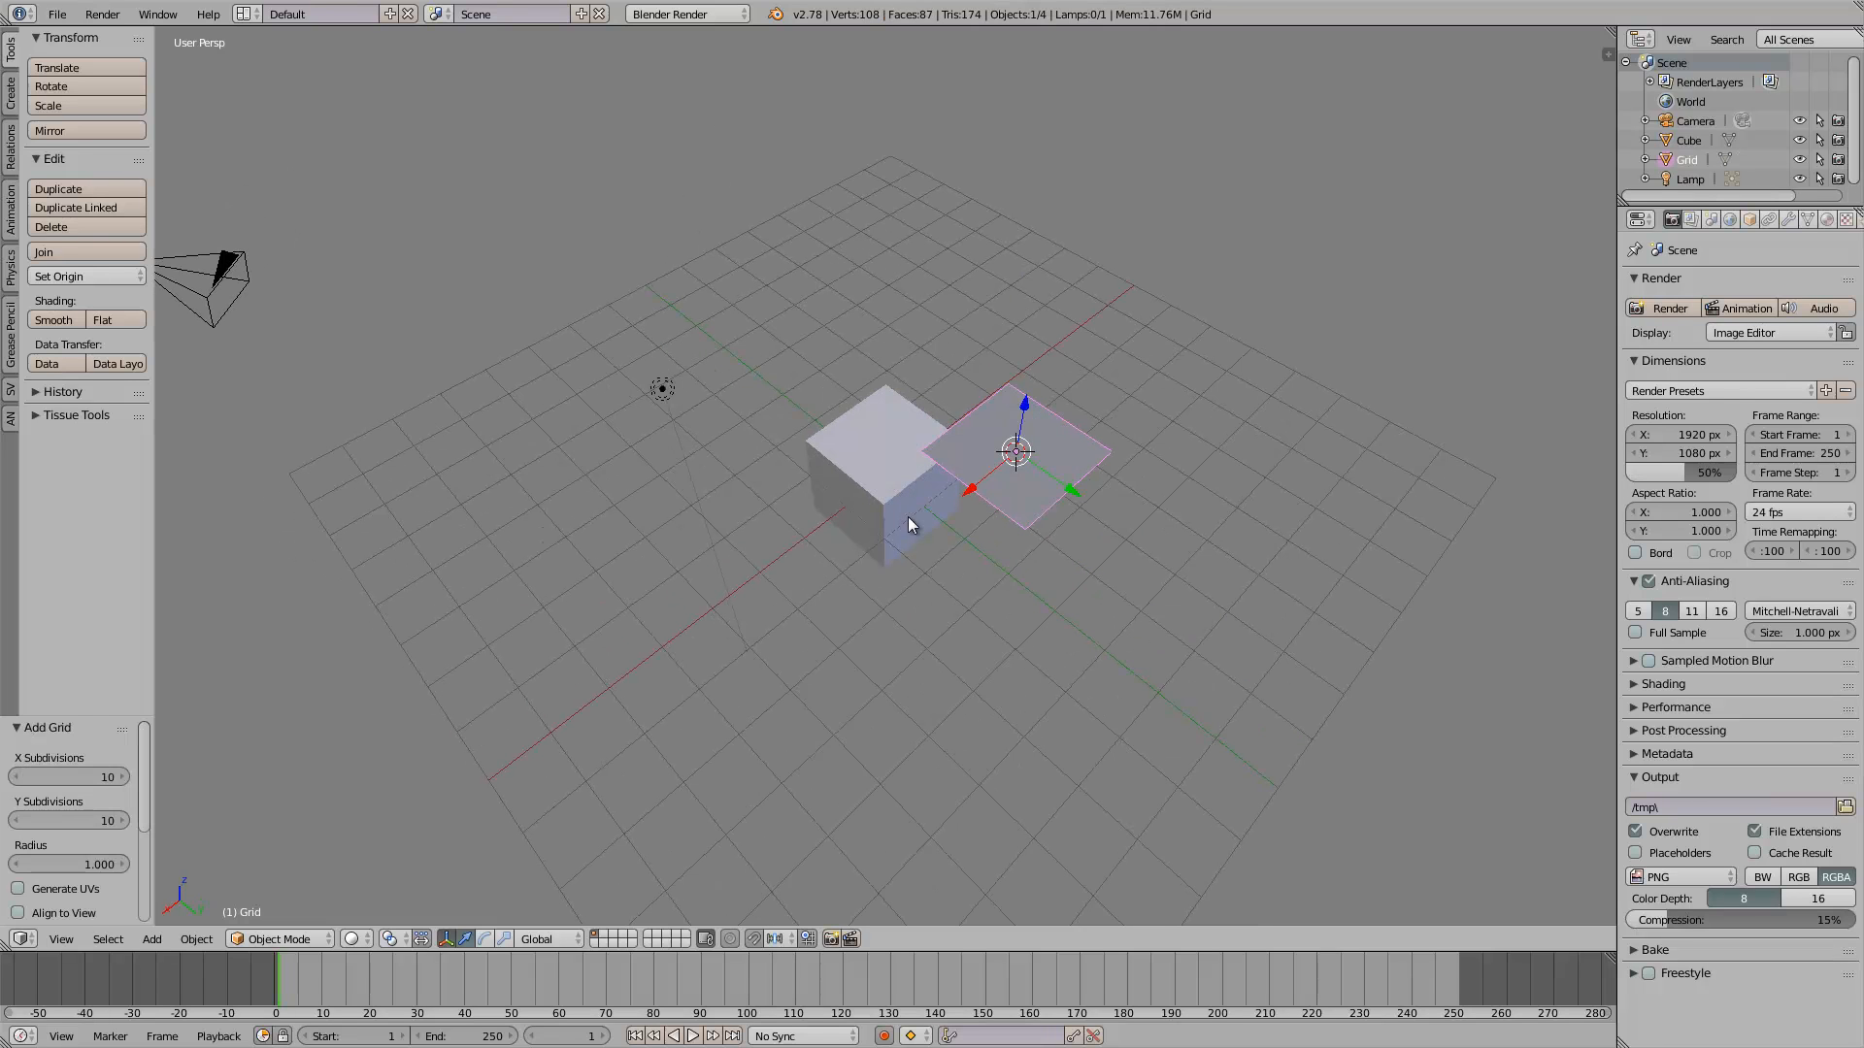
key("alt+g")
key("s")
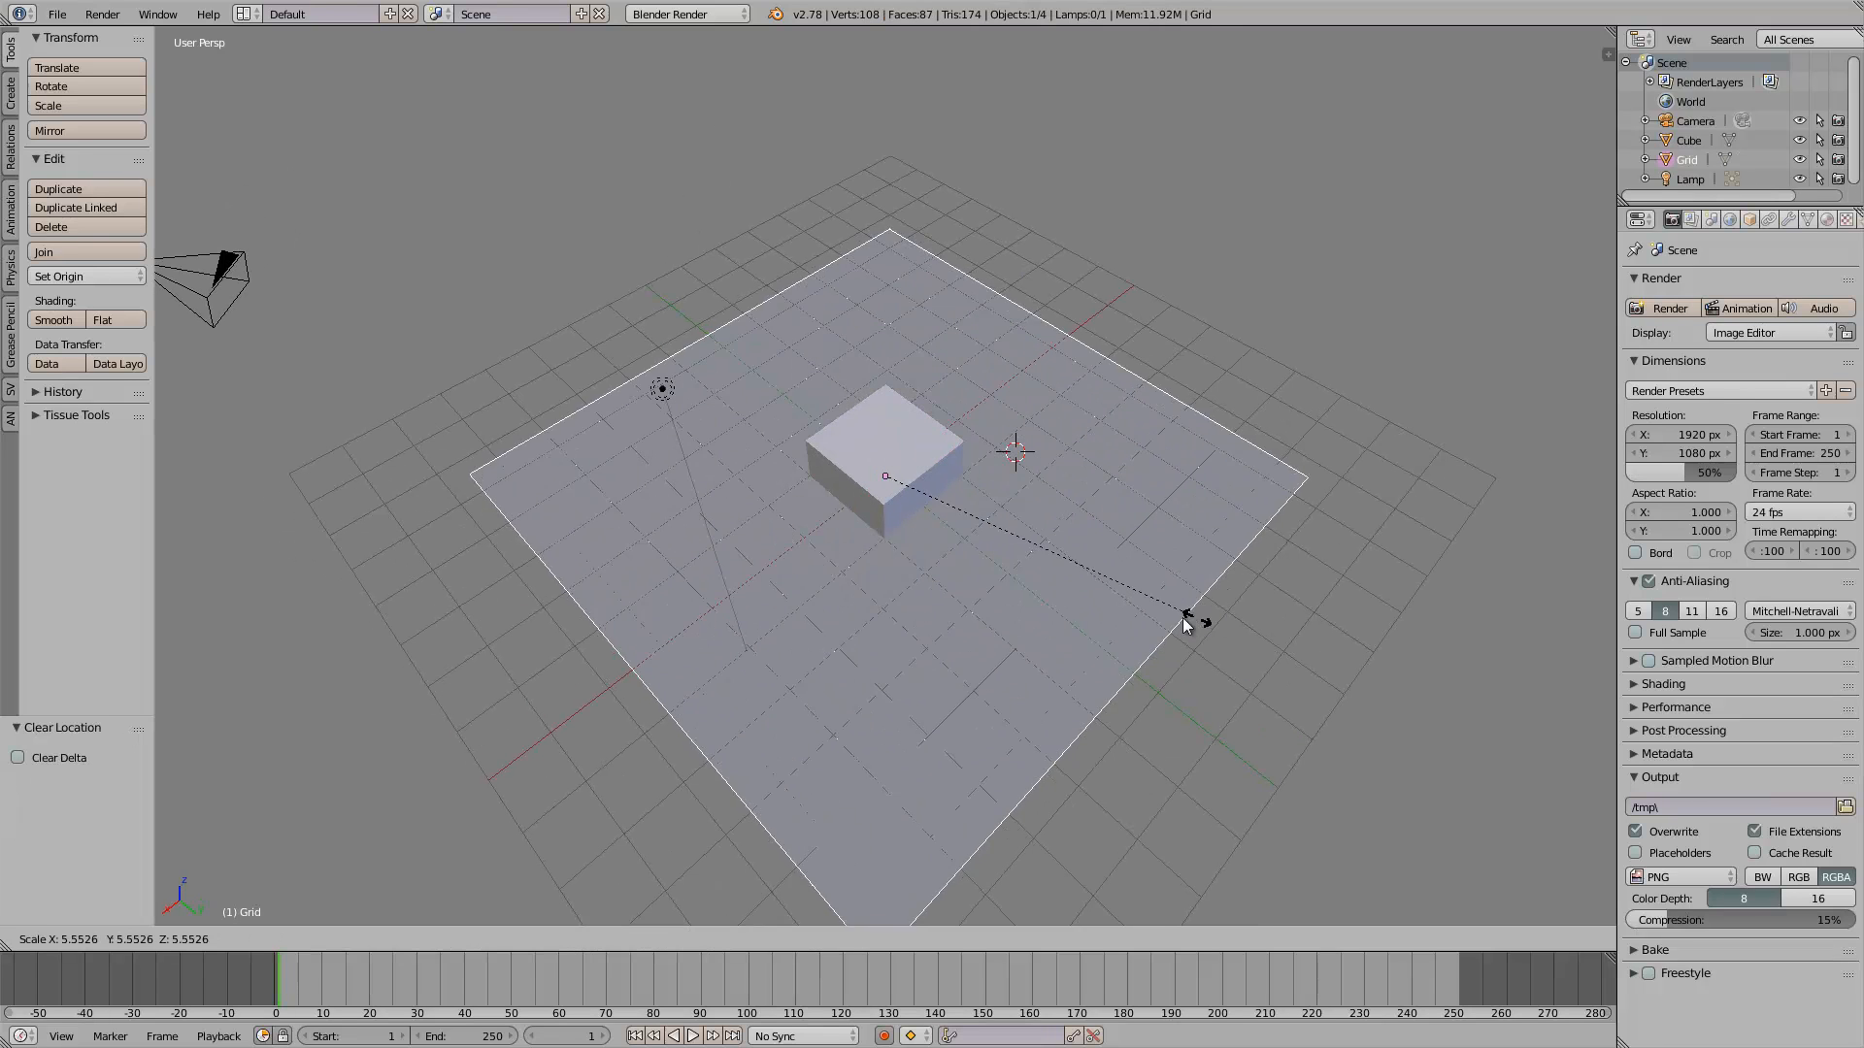
left_click(1207, 632)
middle_click_drag(1206, 632, 1075, 389)
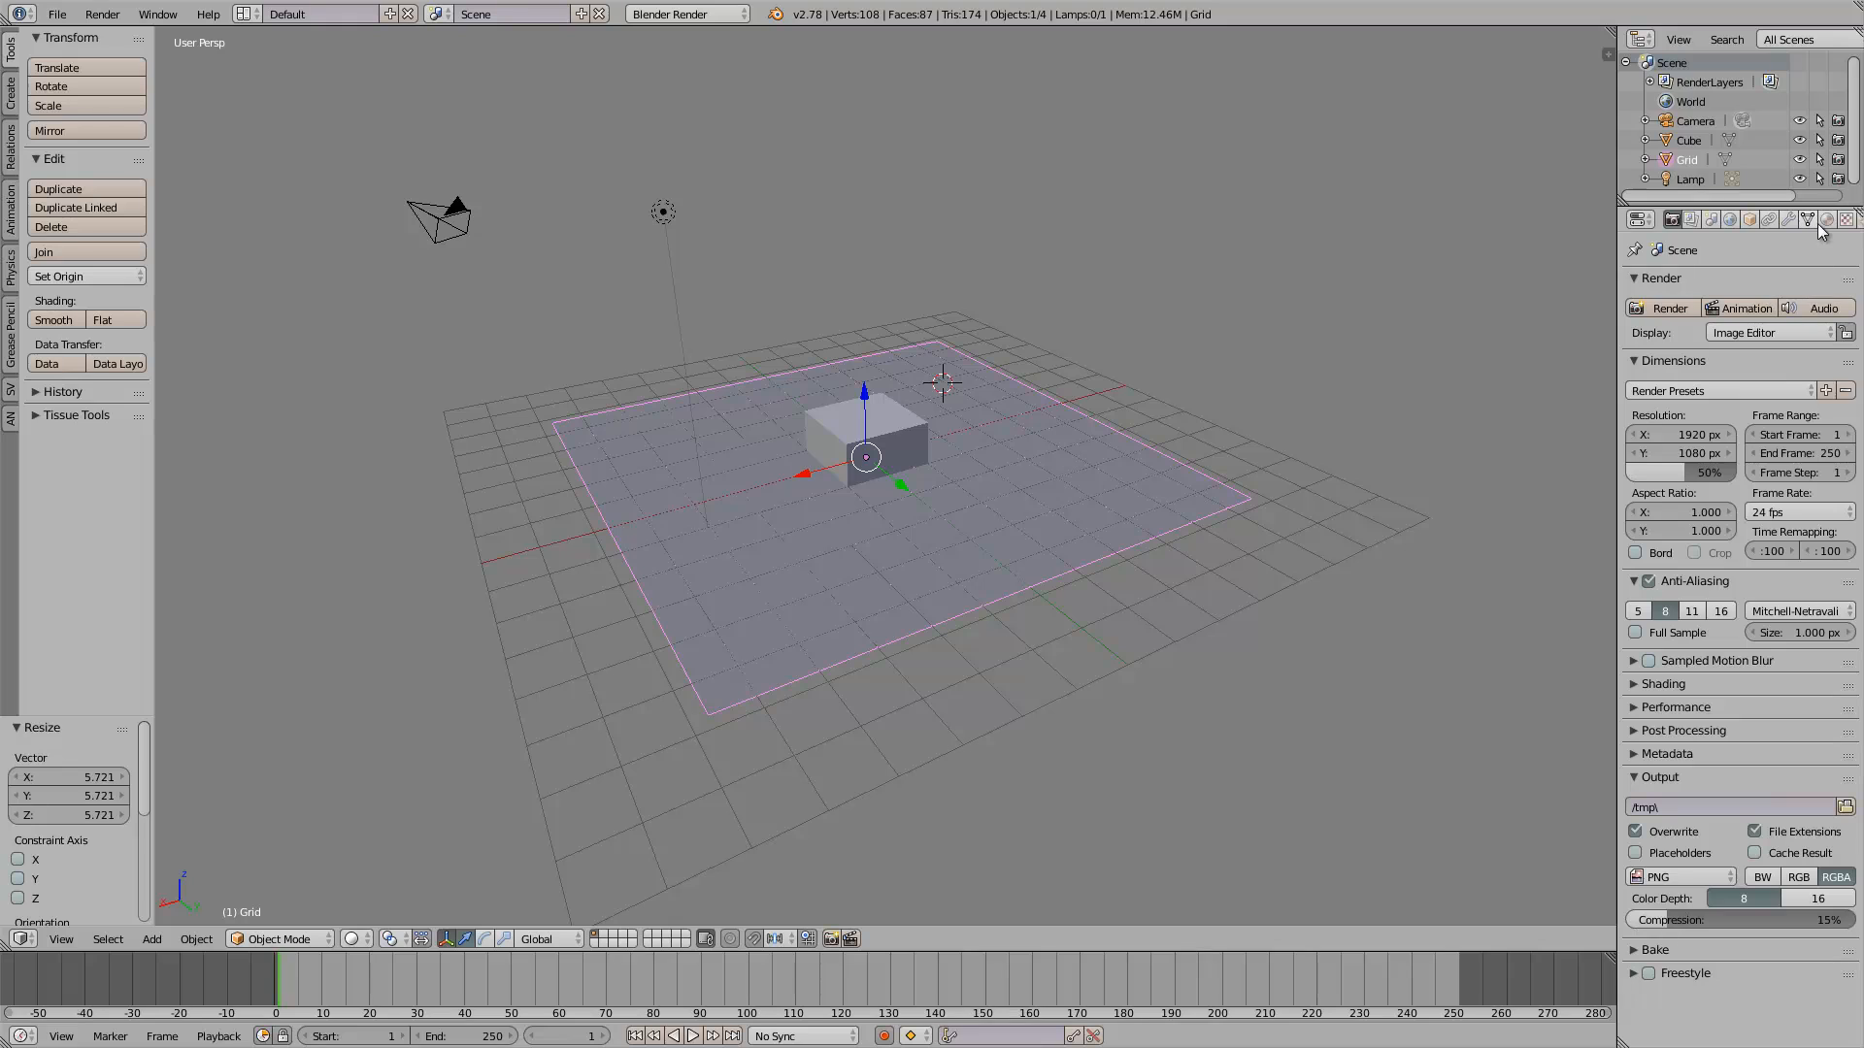
Enable Dynamic Paint physics on the grid and add it as a canvas
left_click(1850, 220)
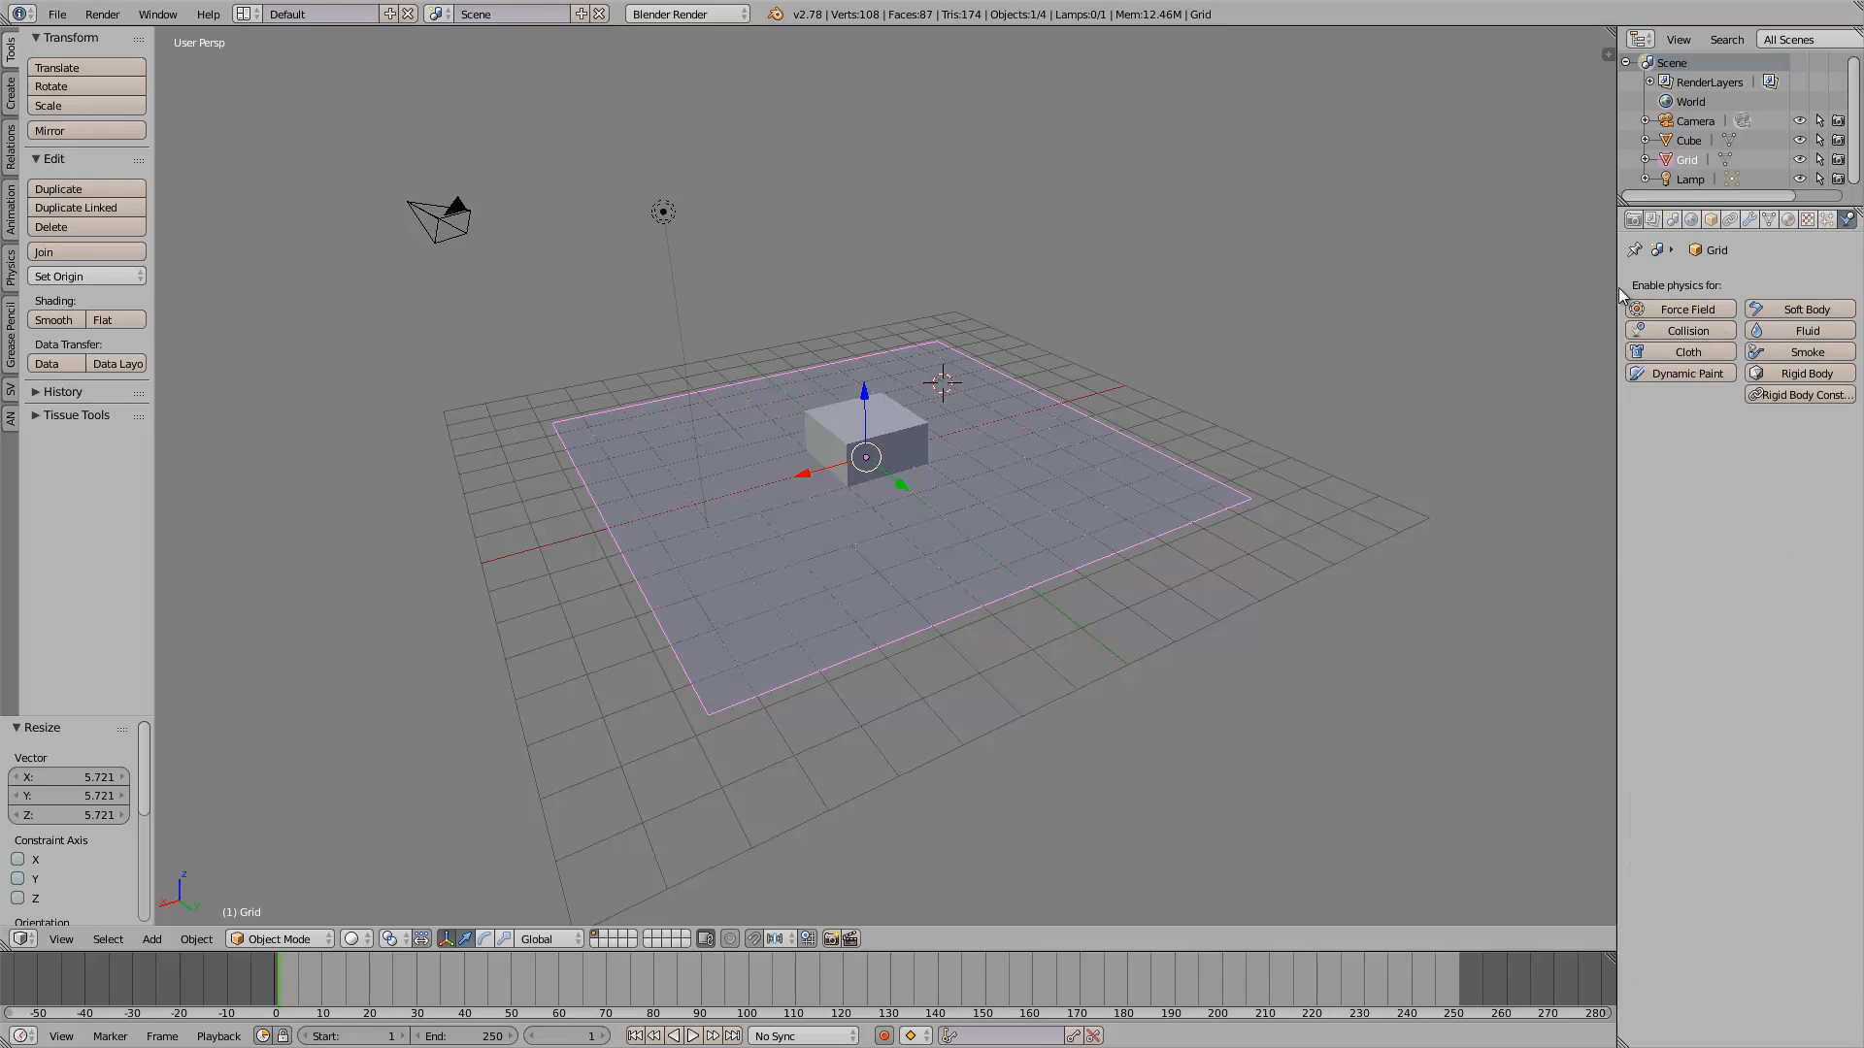
left_click_drag(1618, 288, 1597, 296)
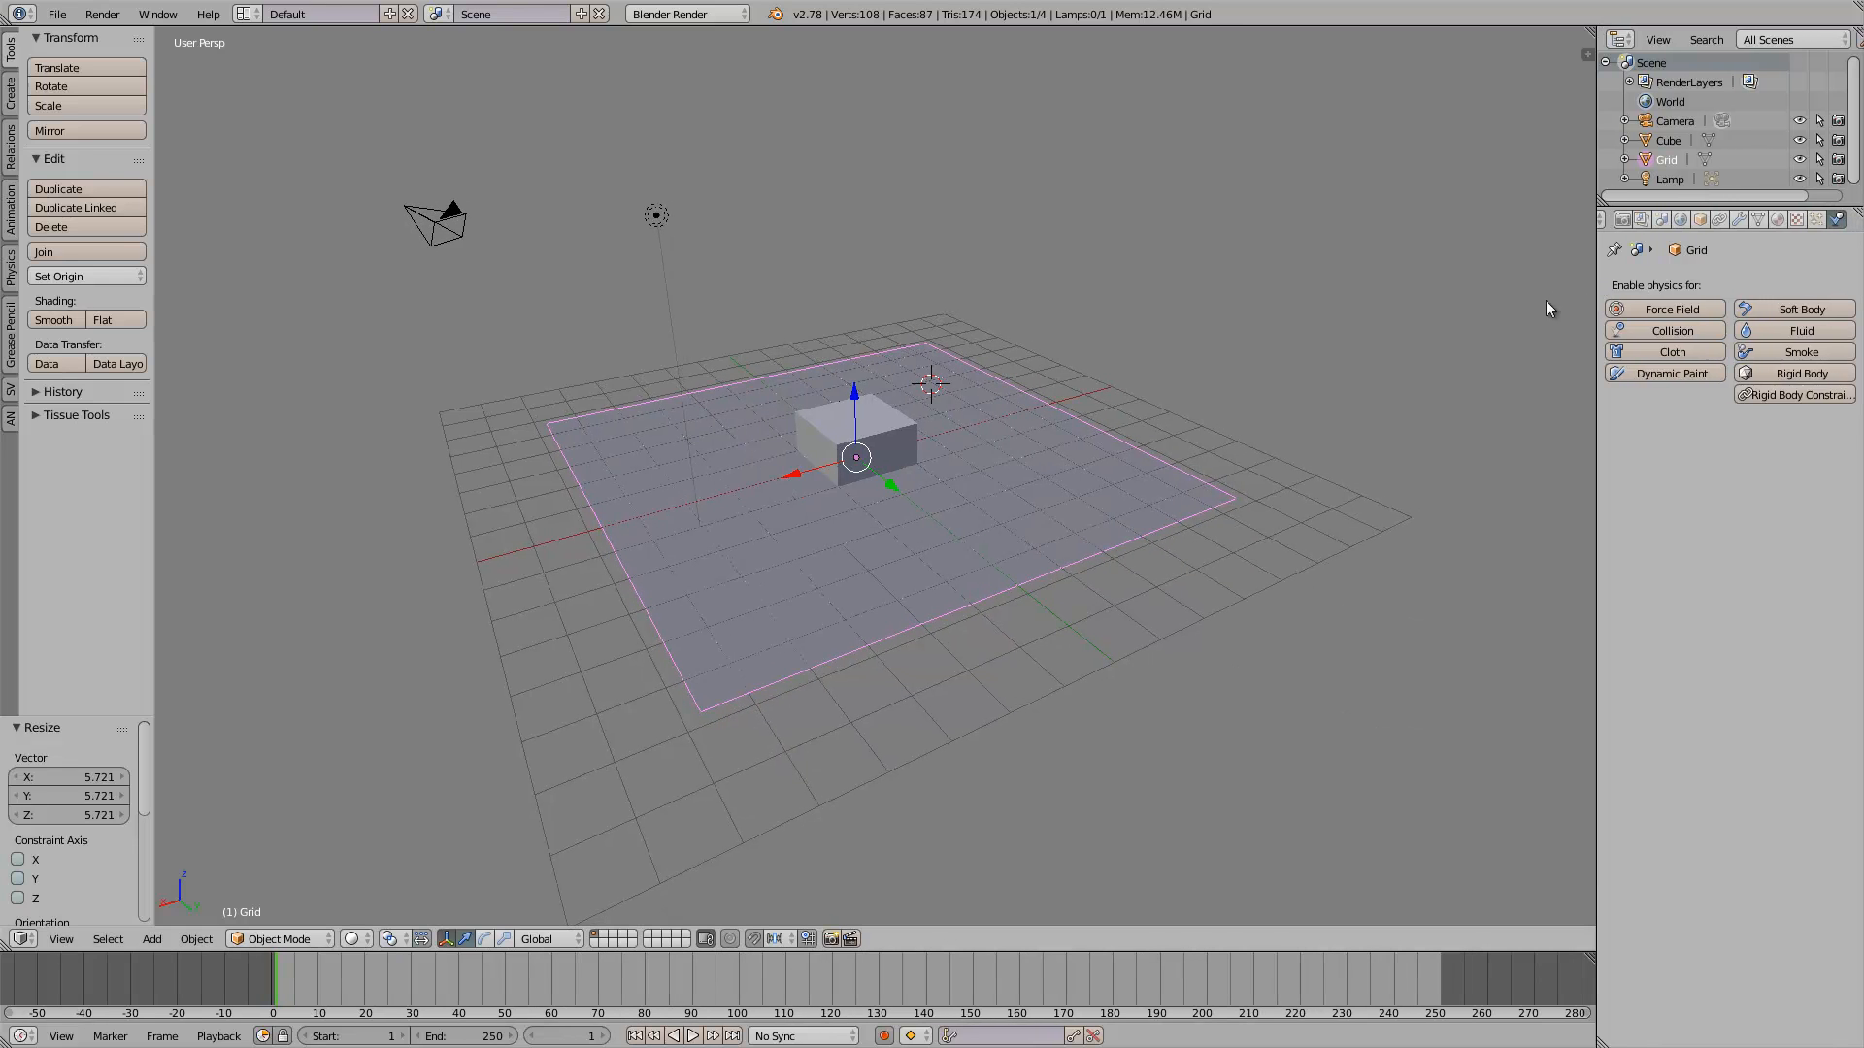
middle_click_drag(1322, 393, 1200, 452)
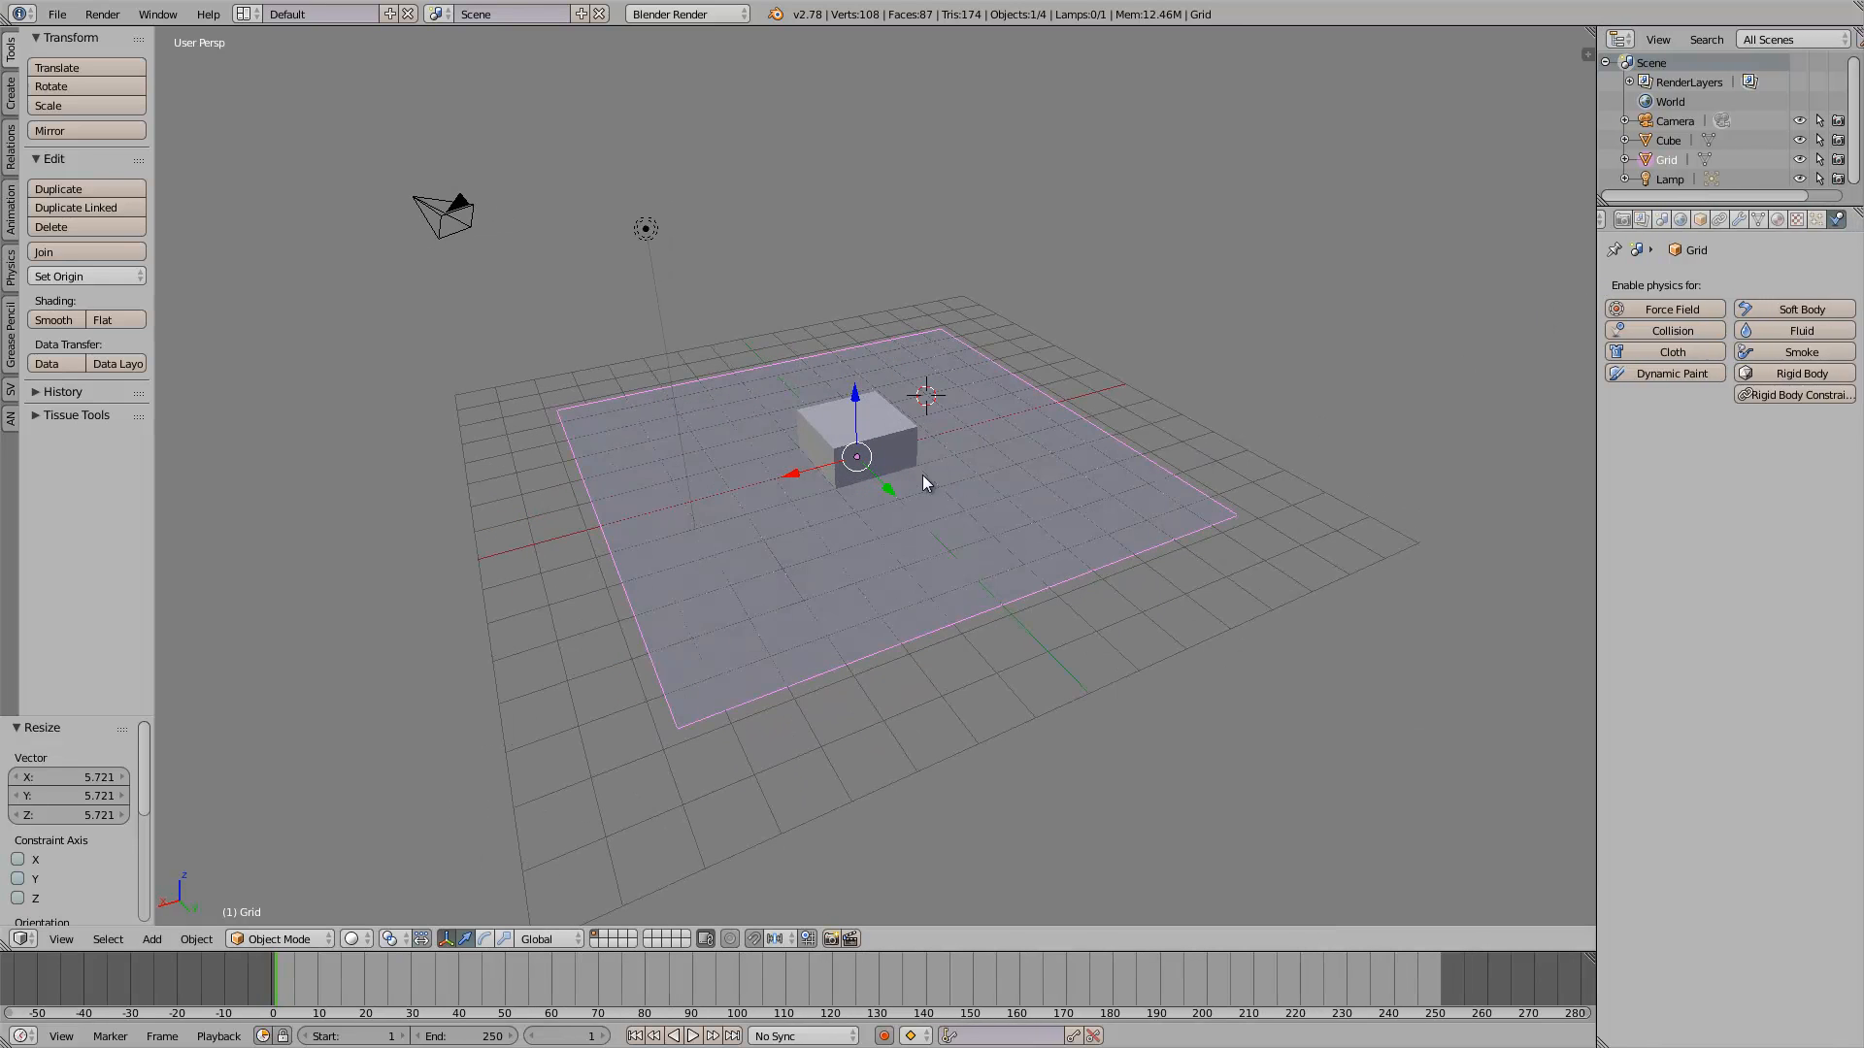
middle_click_drag(922, 475, 970, 468)
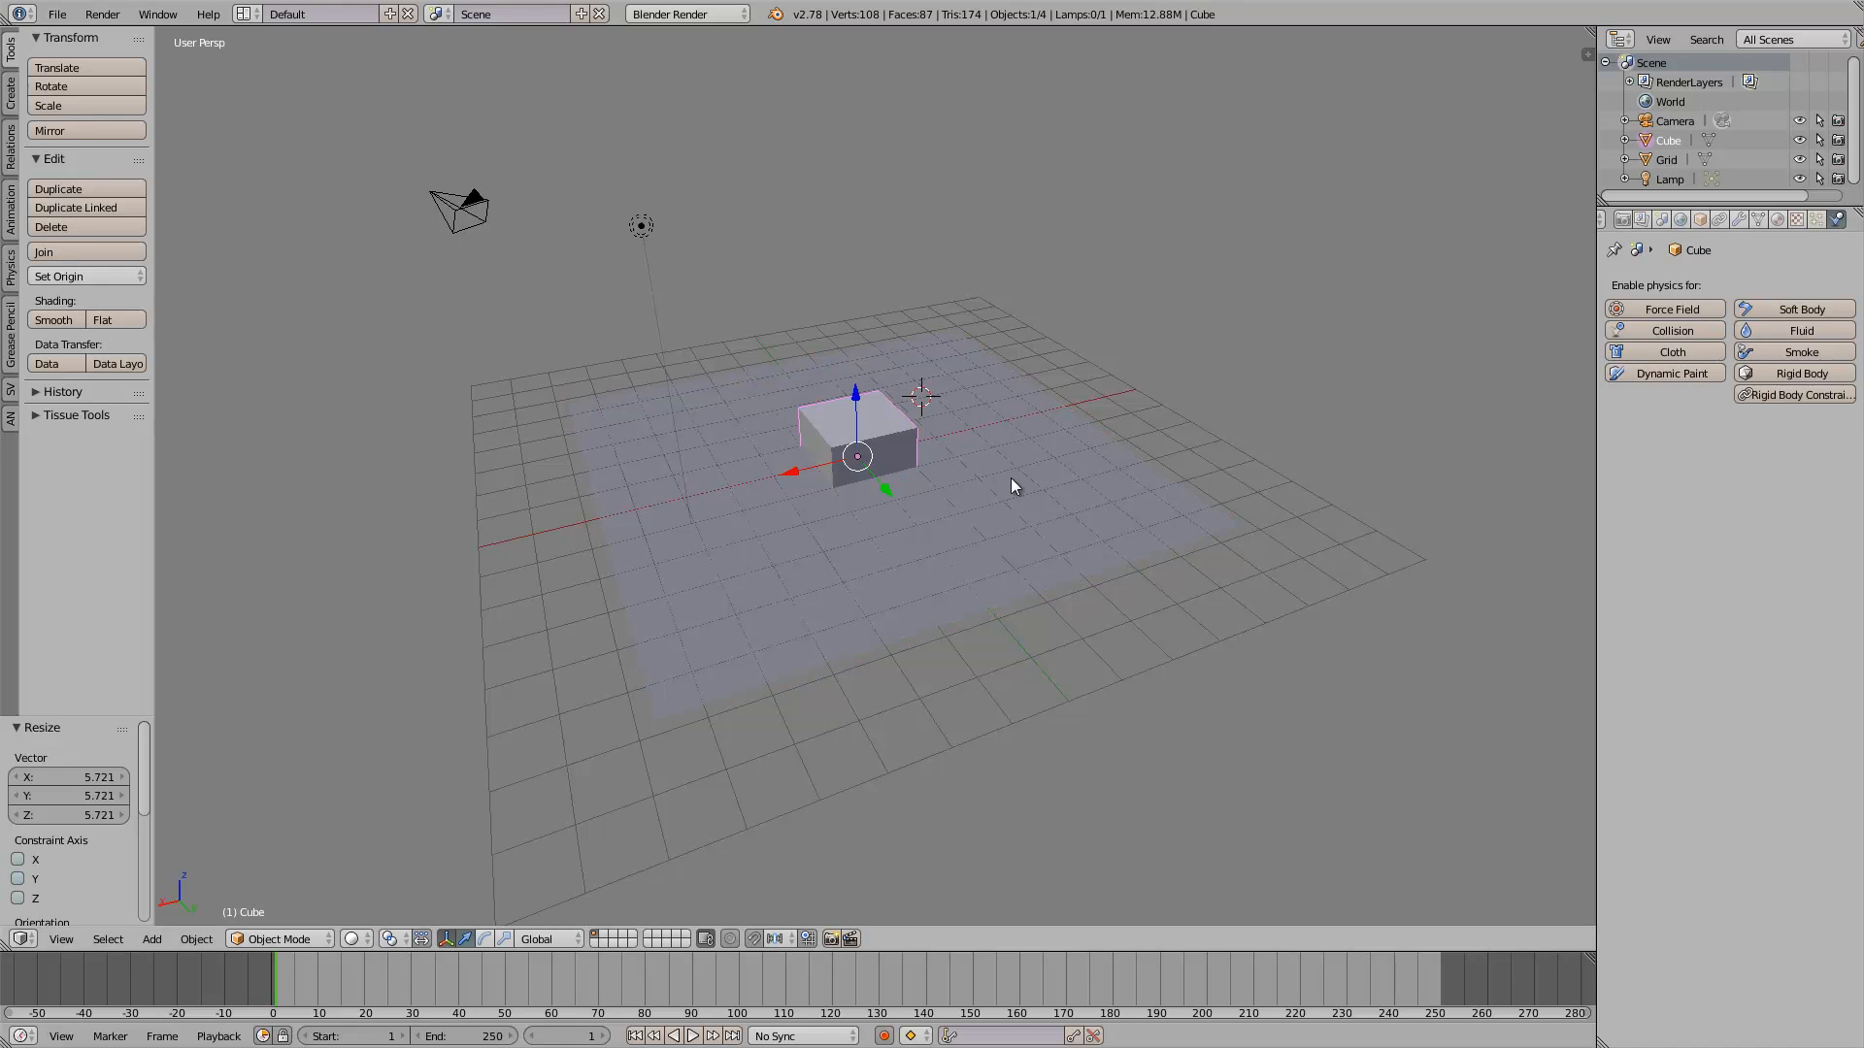
right_click(883, 421)
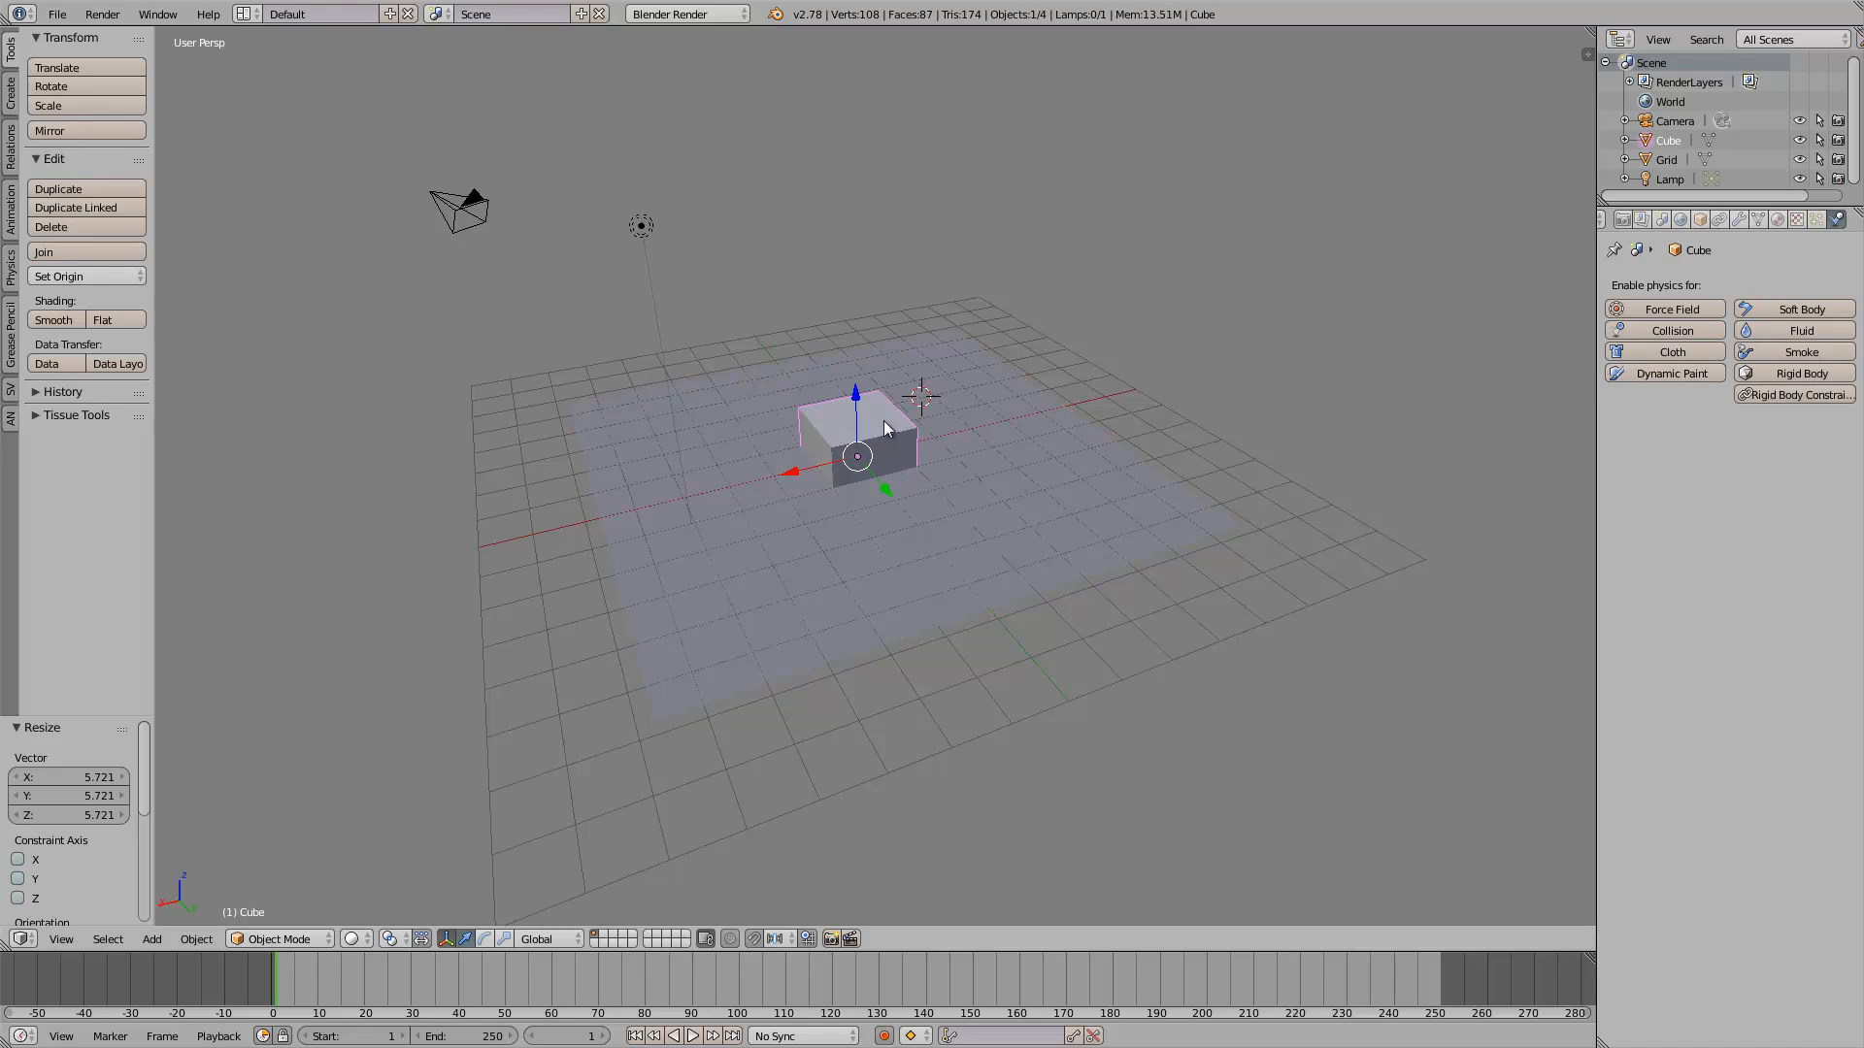
right_click(1069, 481)
middle_click_drag(1045, 507, 1078, 485)
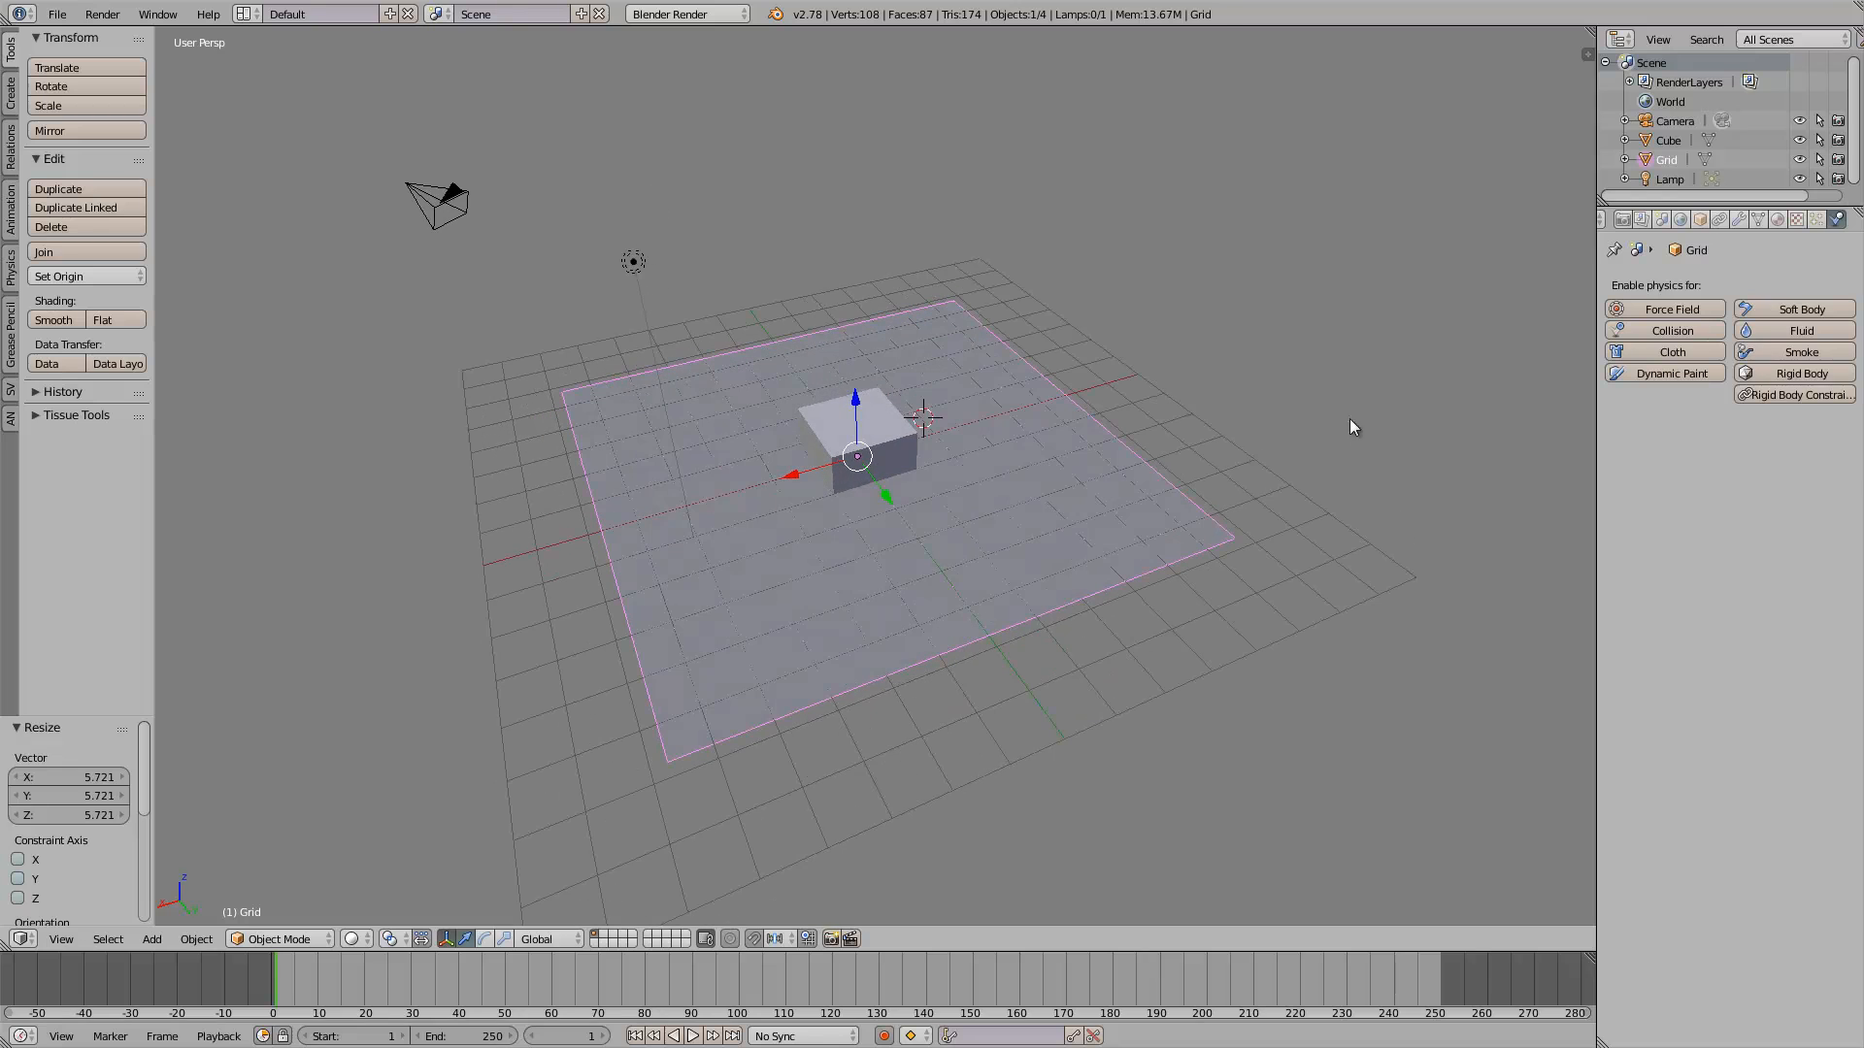
left_click(1652, 374)
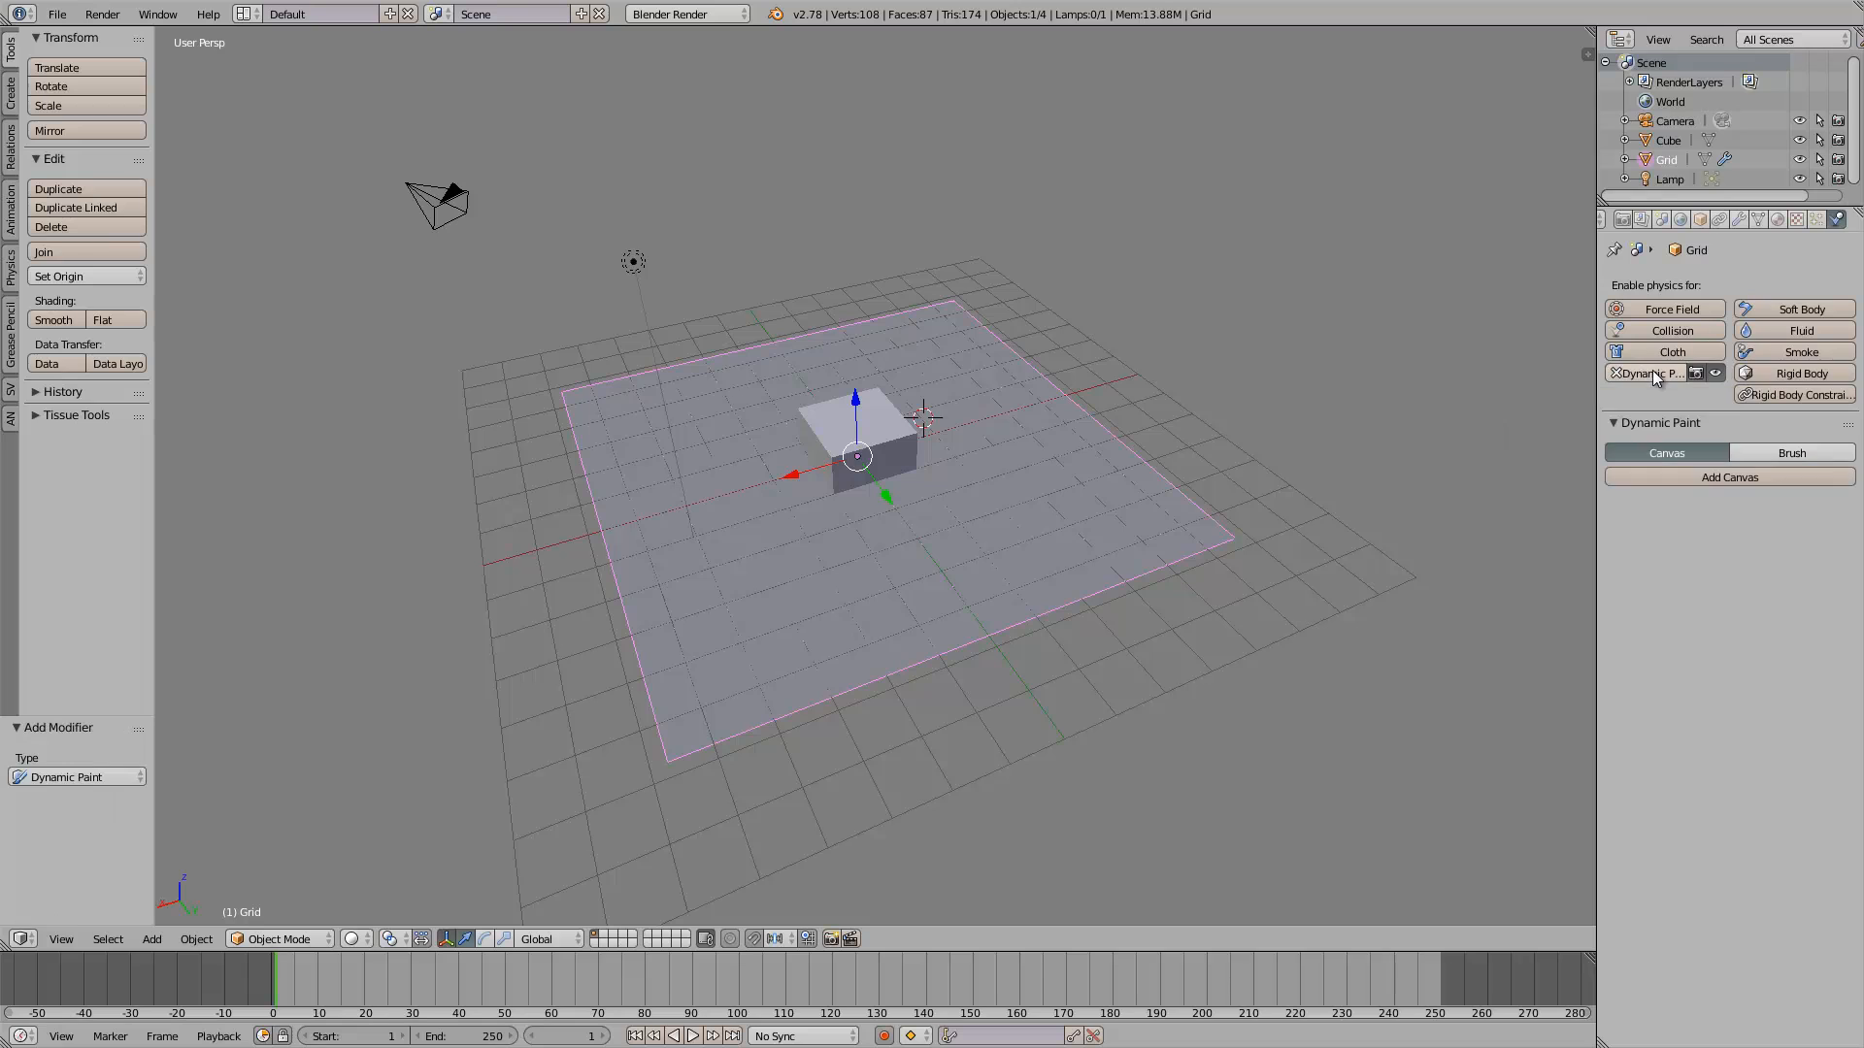
middle_click_drag(986, 505, 787, 441)
left_click(1670, 476)
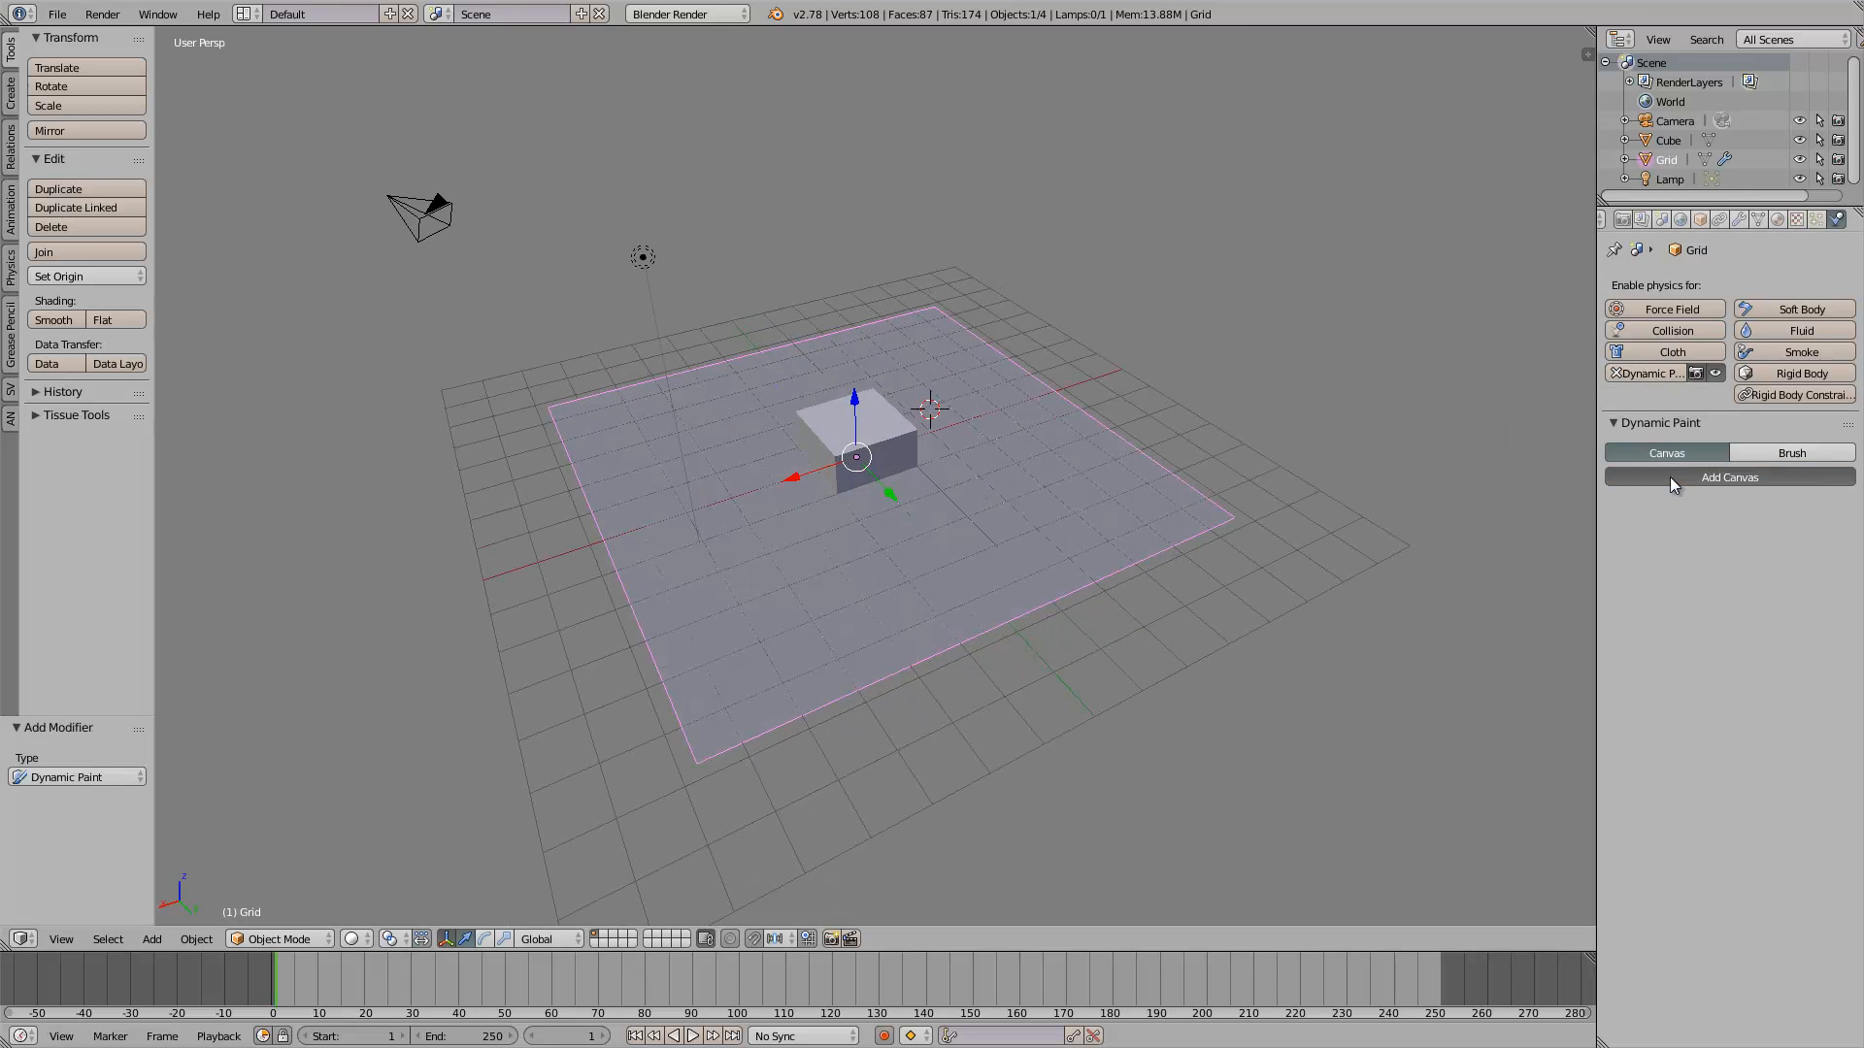
Enable Dynamic Paint physics on the cube and add it as a brush
right_click(893, 421)
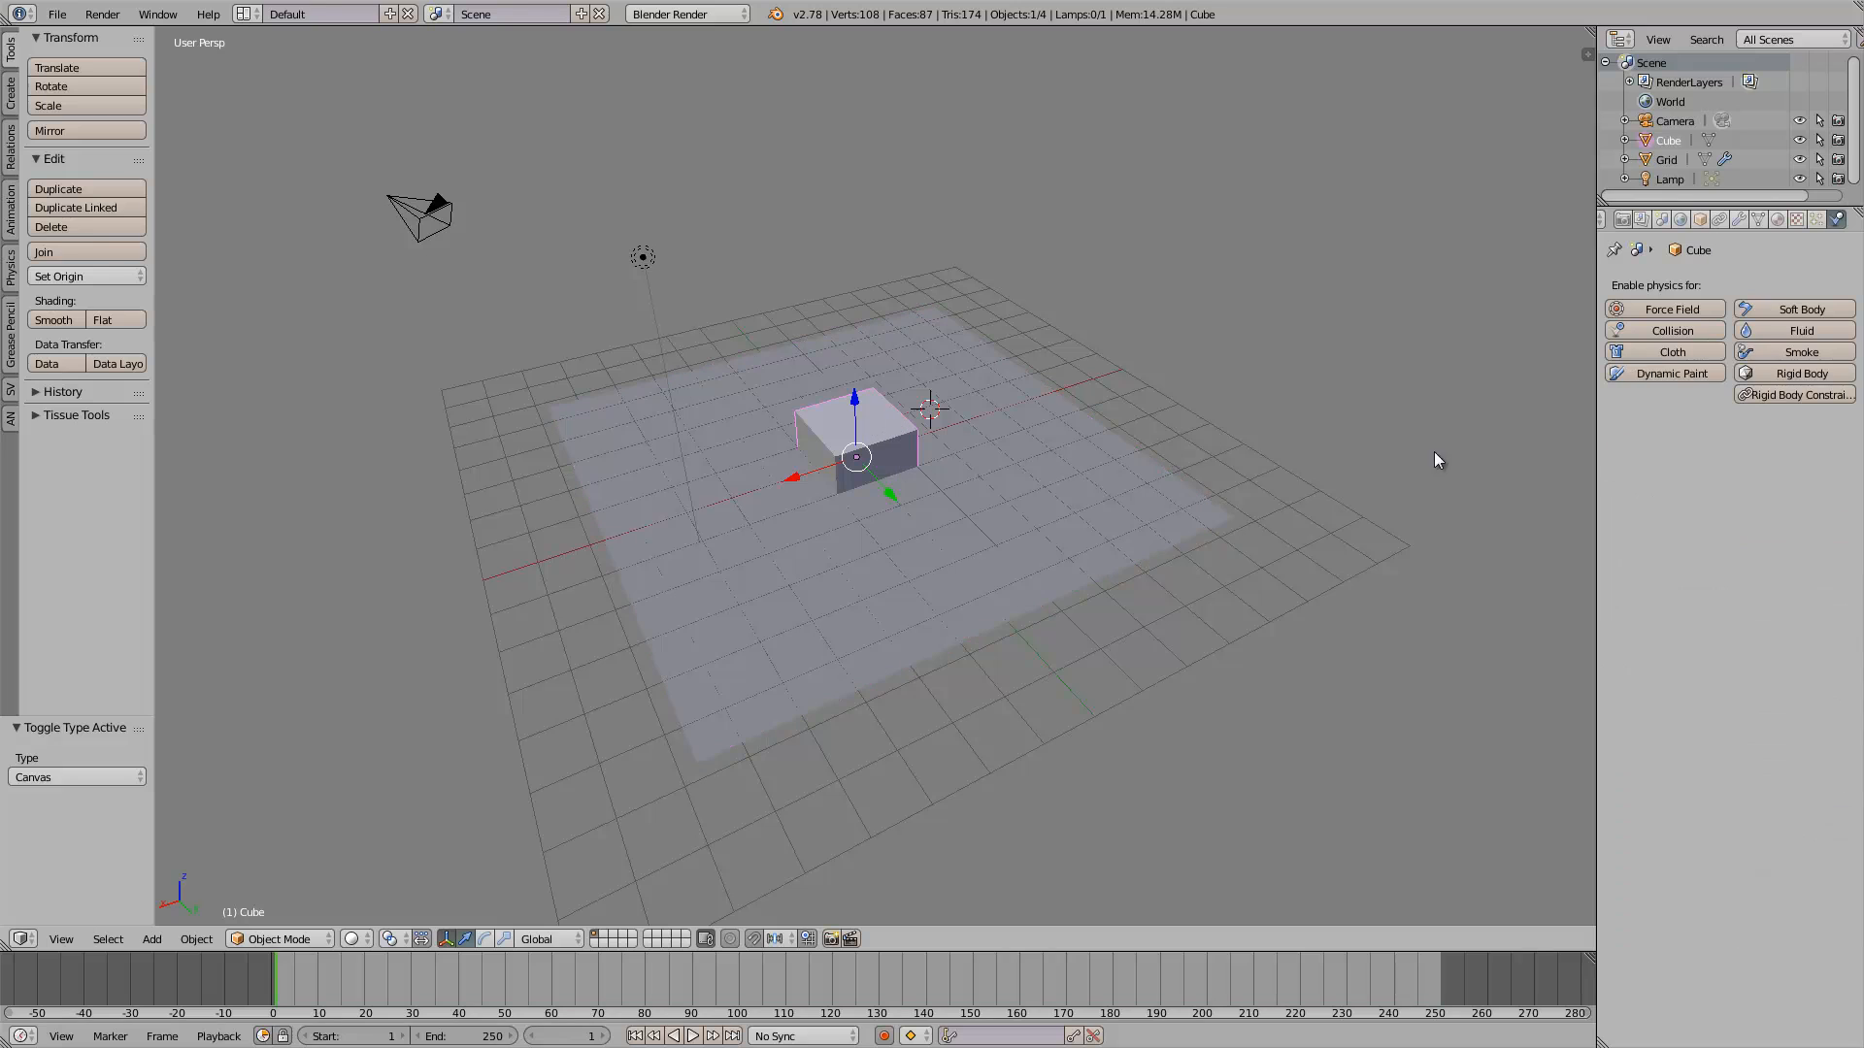
left_click(1654, 376)
left_click(1782, 452)
left_click(1759, 475)
Examine the paint around the cube on the grid and the grid's mesh density in edit mode
mouse_move(1302, 530)
middle_mouse_down()
mouse_move(1054, 454)
mouse_move(1035, 487)
mouse_move(1106, 481)
mouse_move(907, 509)
mouse_move(922, 520)
mouse_move(934, 474)
middle_mouse_up()
right_click(1026, 483)
key("z")
key("z")
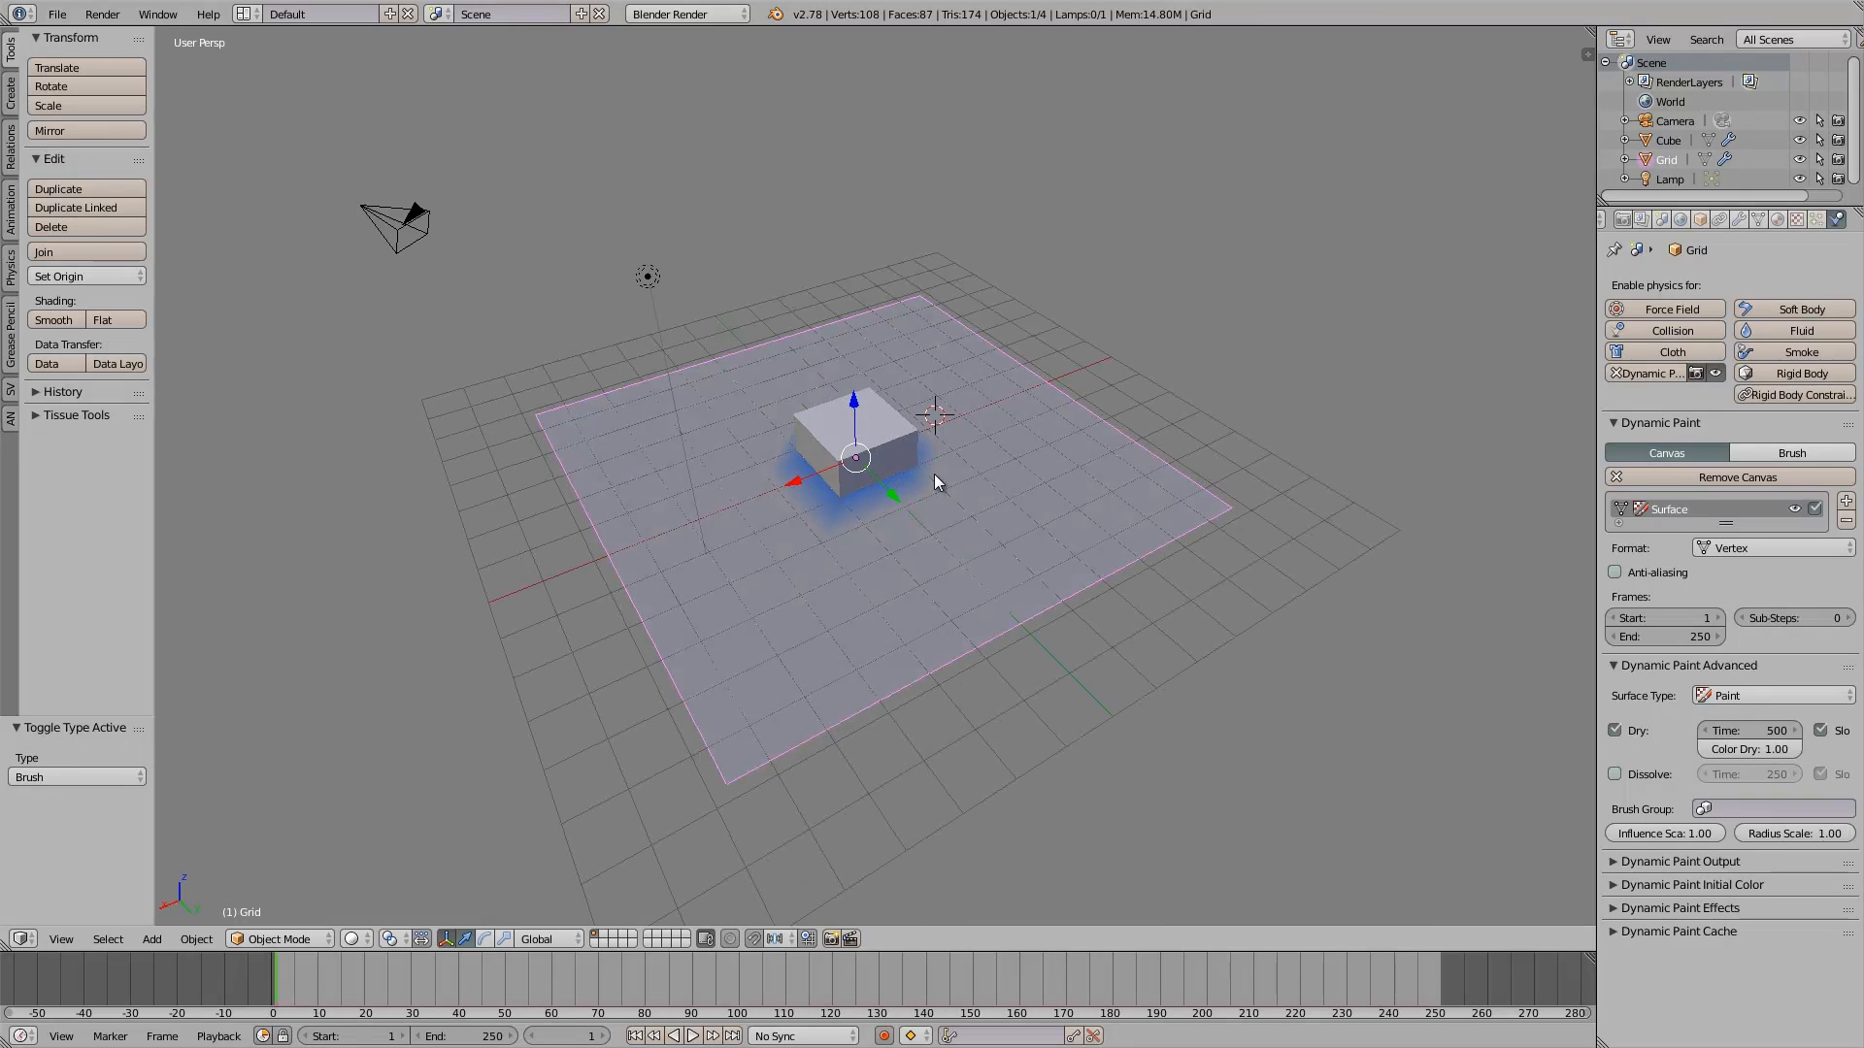
middle_click_drag(1167, 458, 641, 432)
key("Tab")
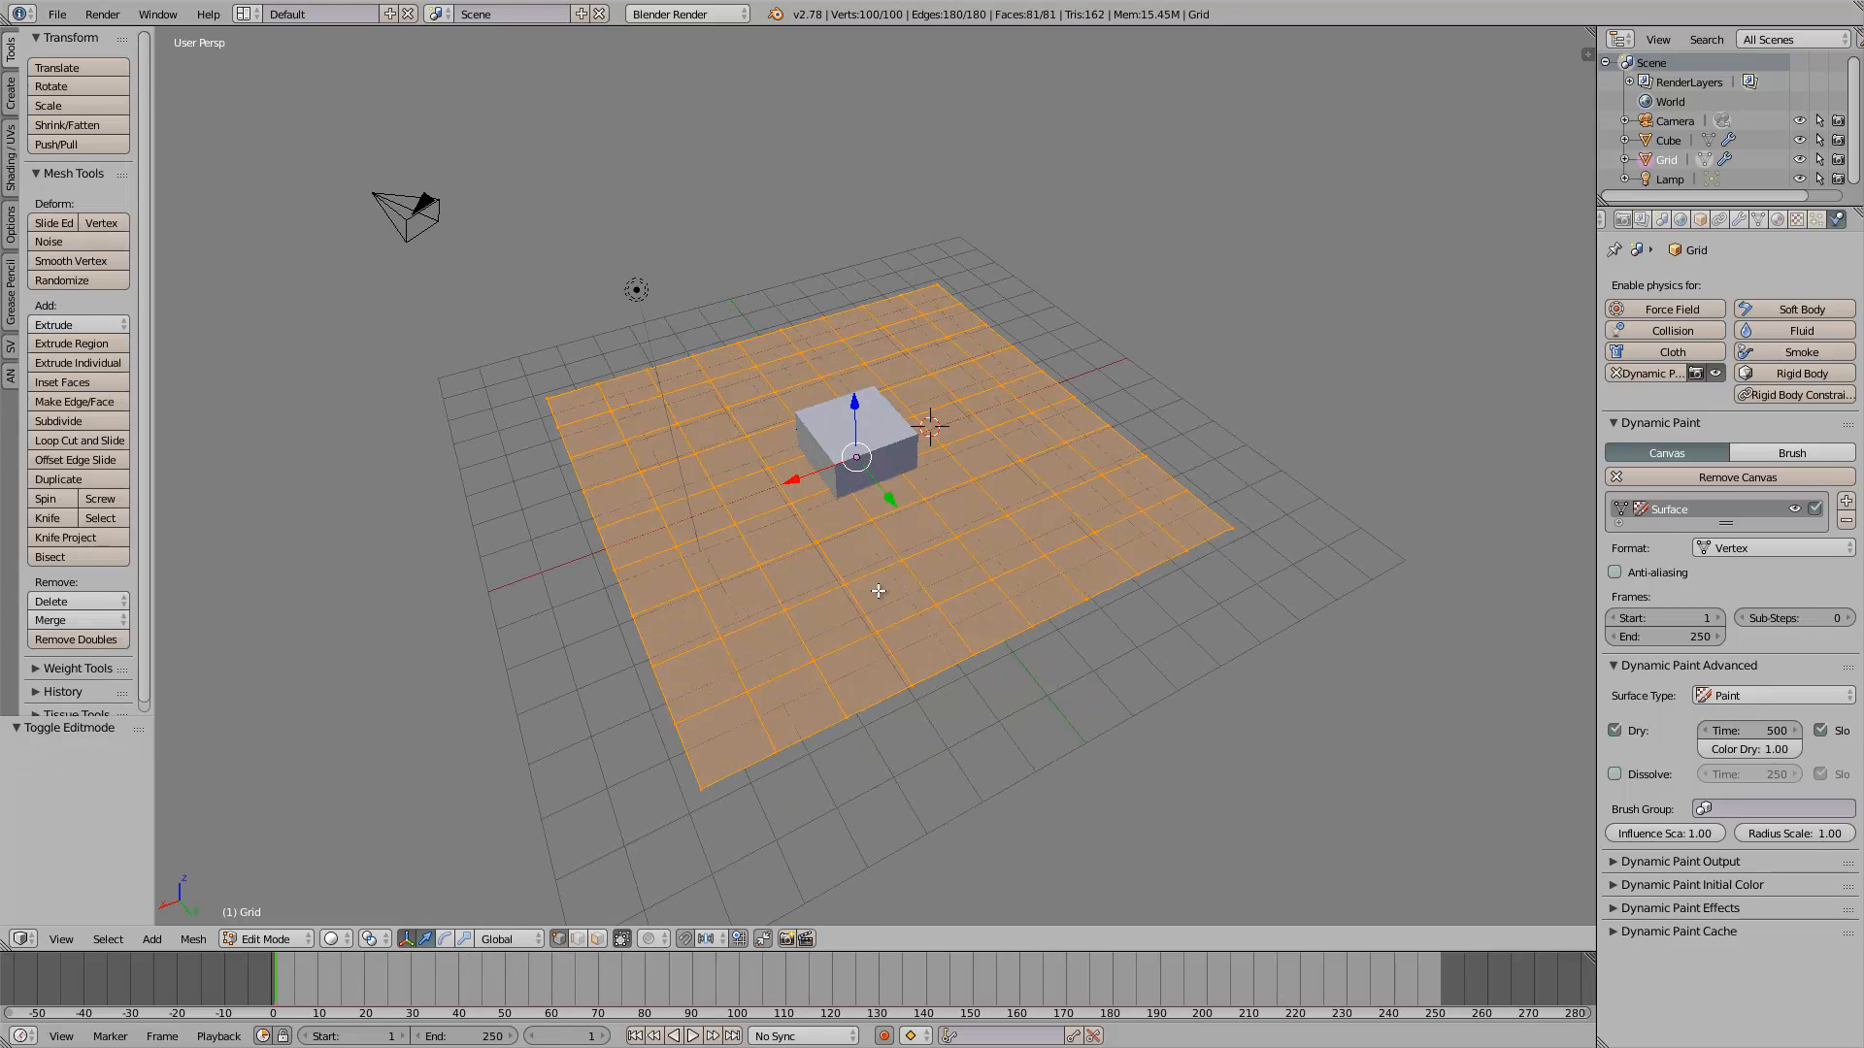
middle_click_drag(878, 590, 680, 577)
key("Tab")
mouse_move(888, 482)
middle_mouse_down()
mouse_move(870, 499)
mouse_move(883, 452)
mouse_move(858, 470)
middle_mouse_up()
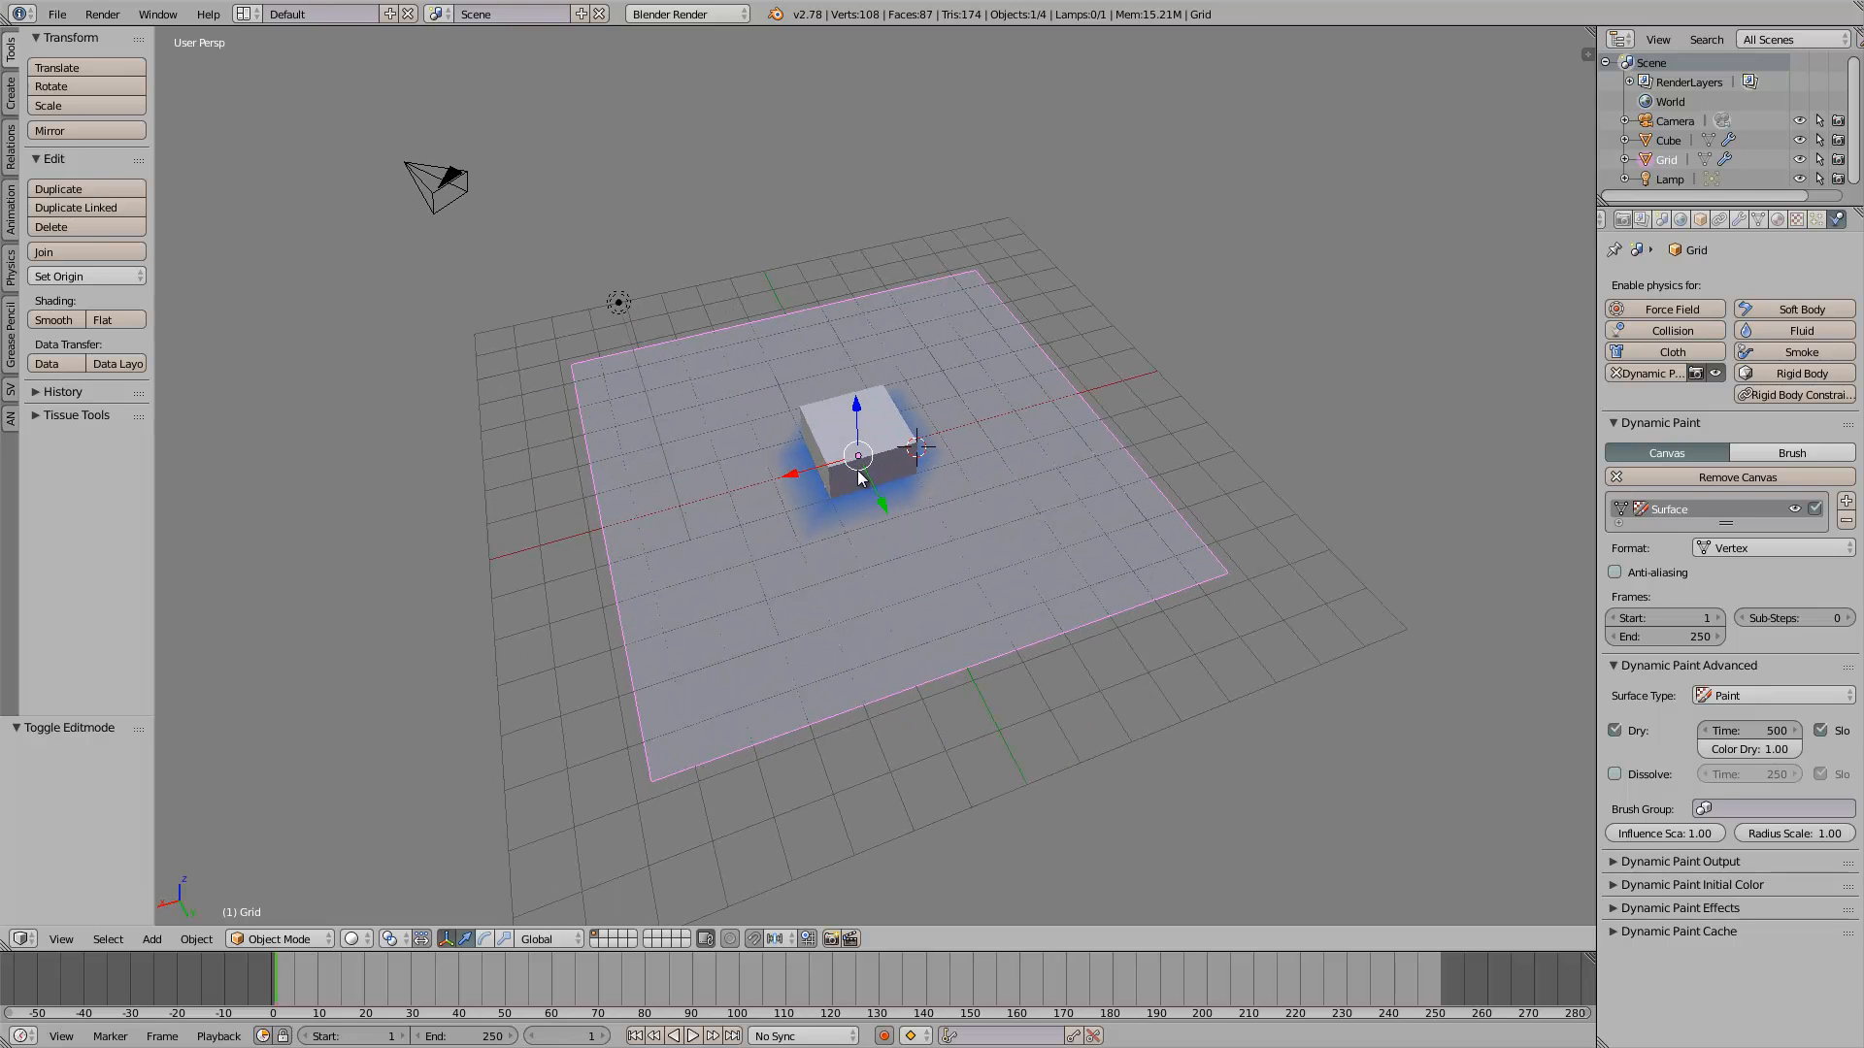
Add a Subdivision Surface modifier to the grid
left_click(1743, 219)
left_click(1739, 283)
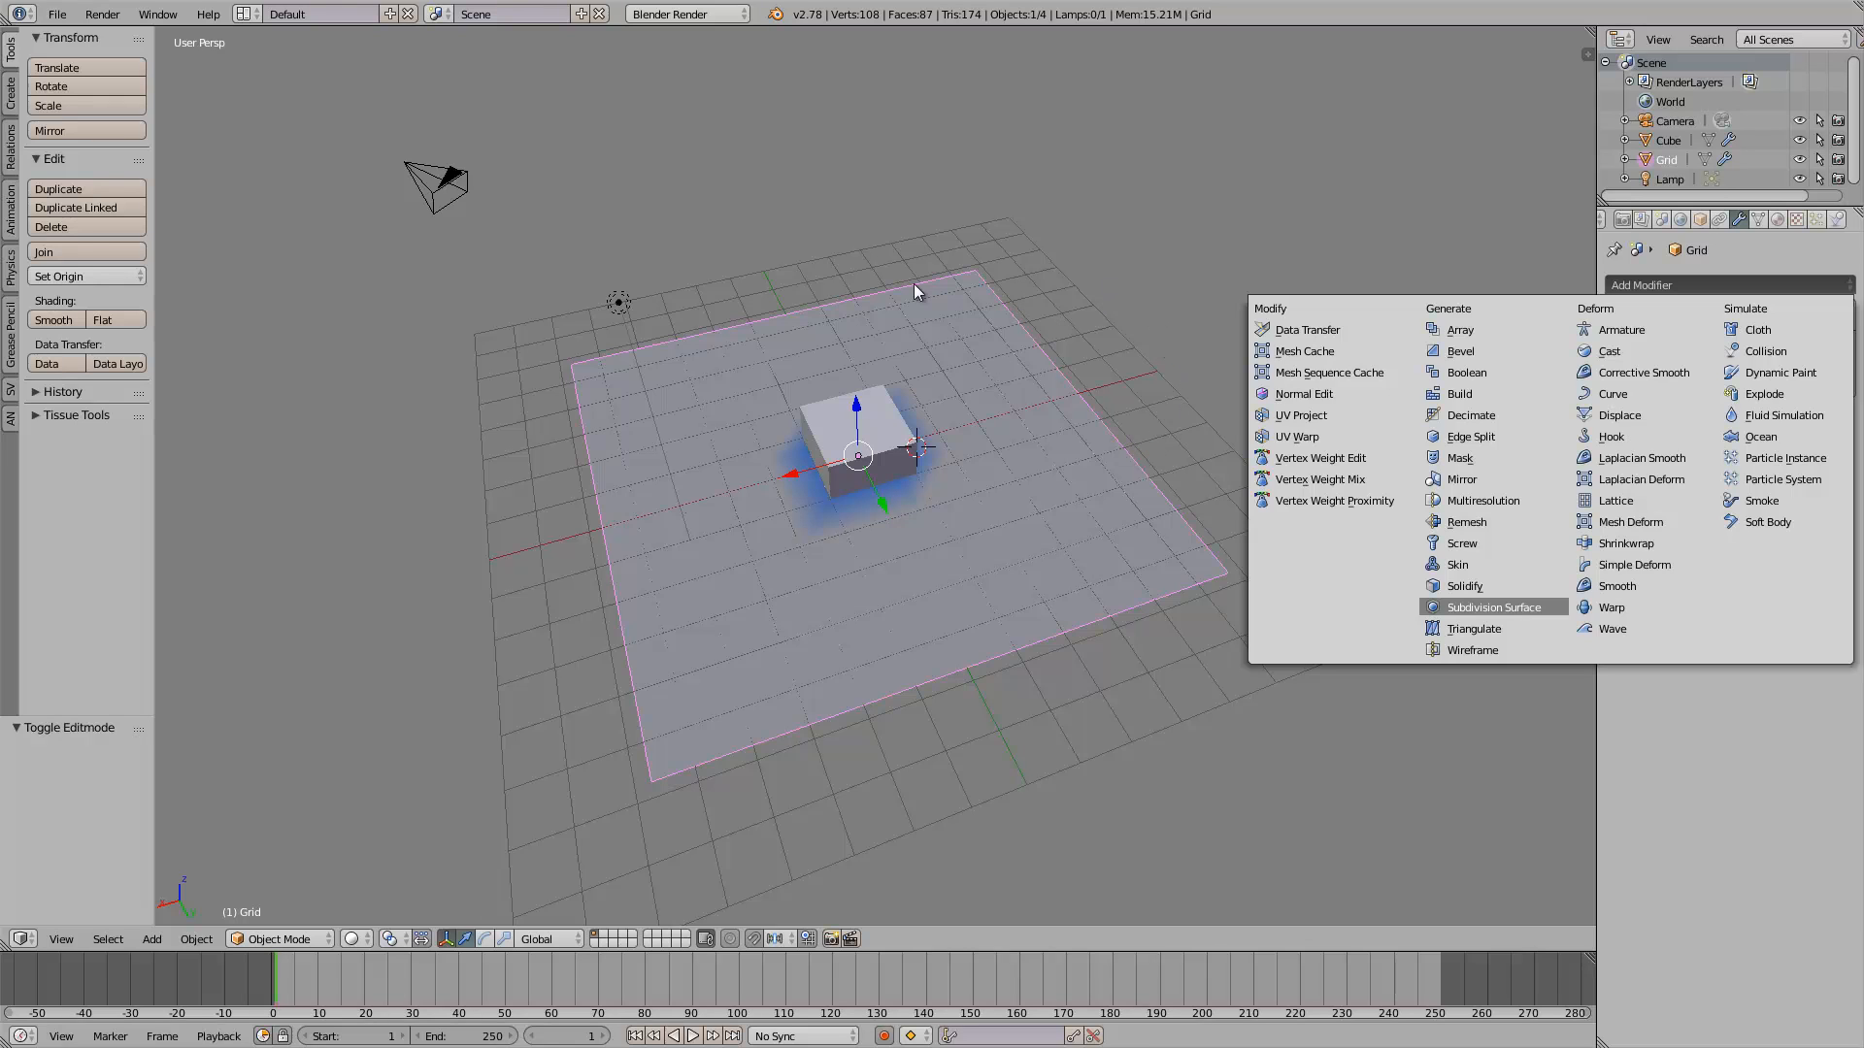
left_click(1494, 607)
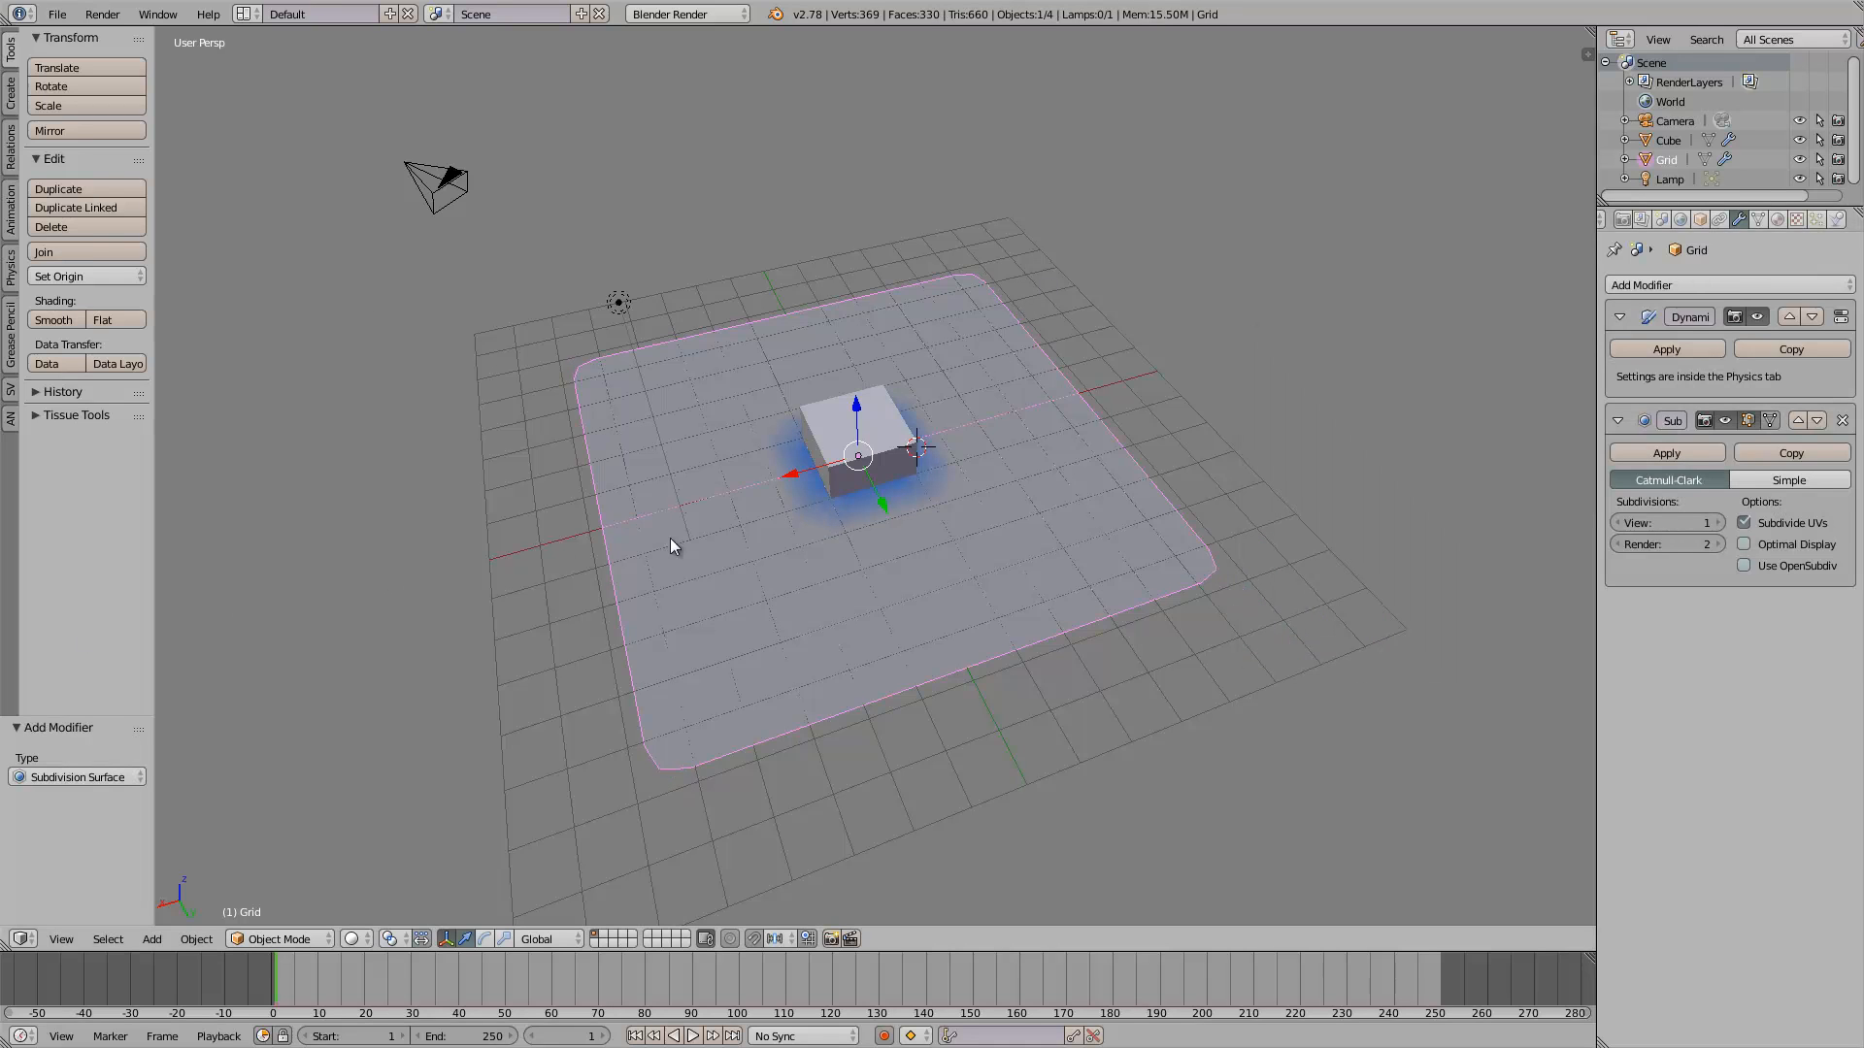
middle_click_drag(673, 541, 912, 480)
middle_click_drag(1116, 360, 1011, 428)
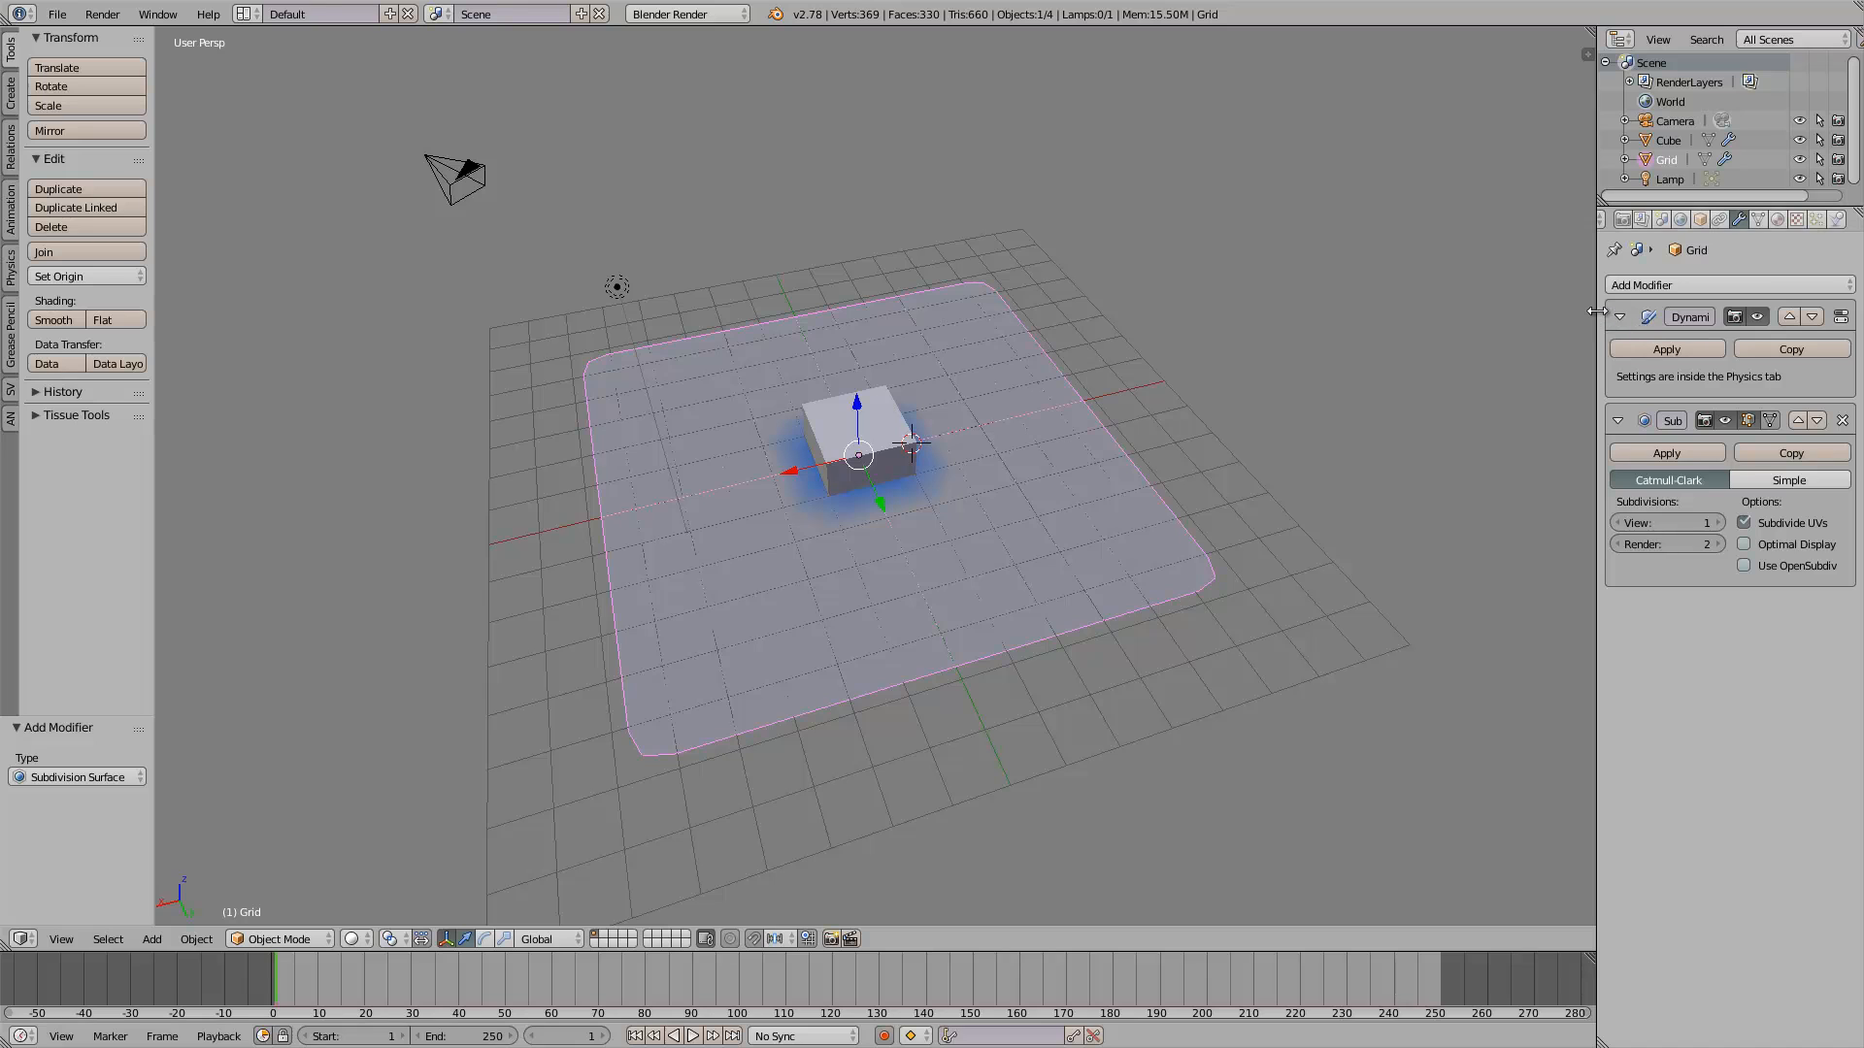
Move the grid's Subsurf modifier above Dynamic Paint and set its view subdivisions to 2
left_click_drag(1597, 215, 1435, 216)
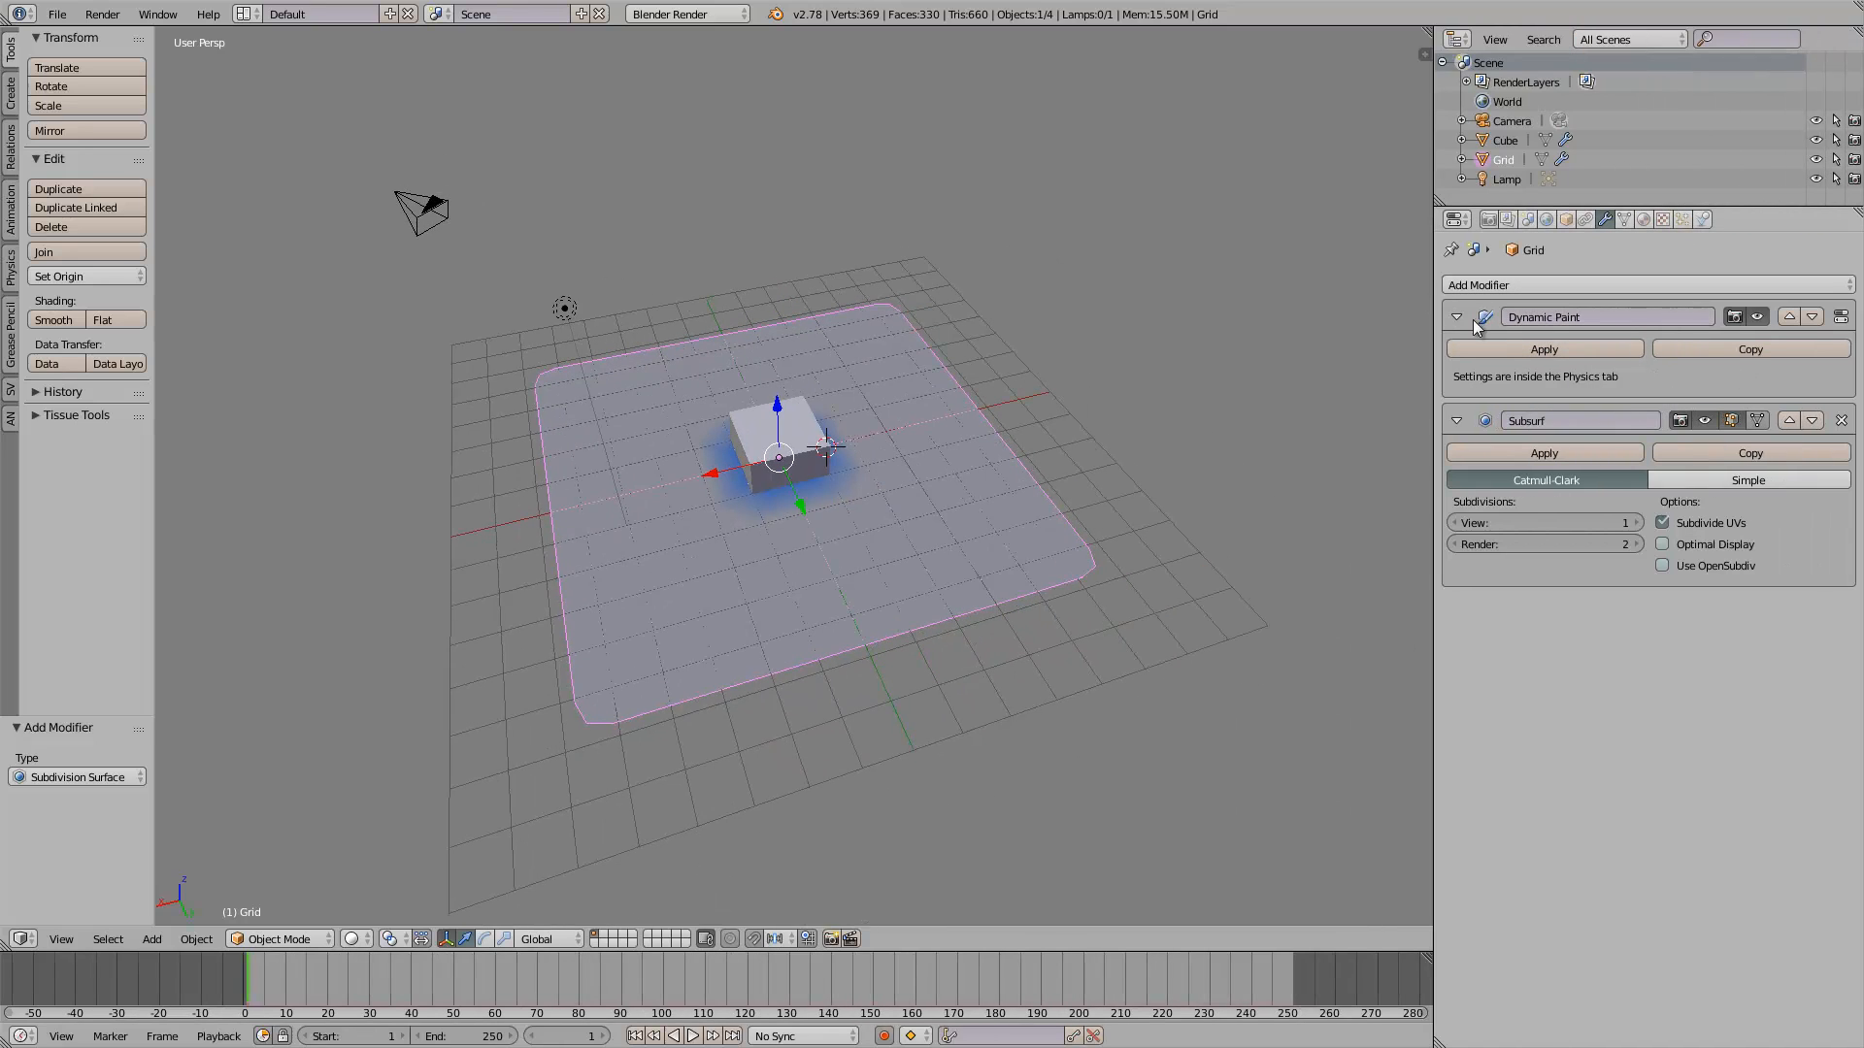
left_click(1789, 420)
scroll(1012, 389, "up", 4)
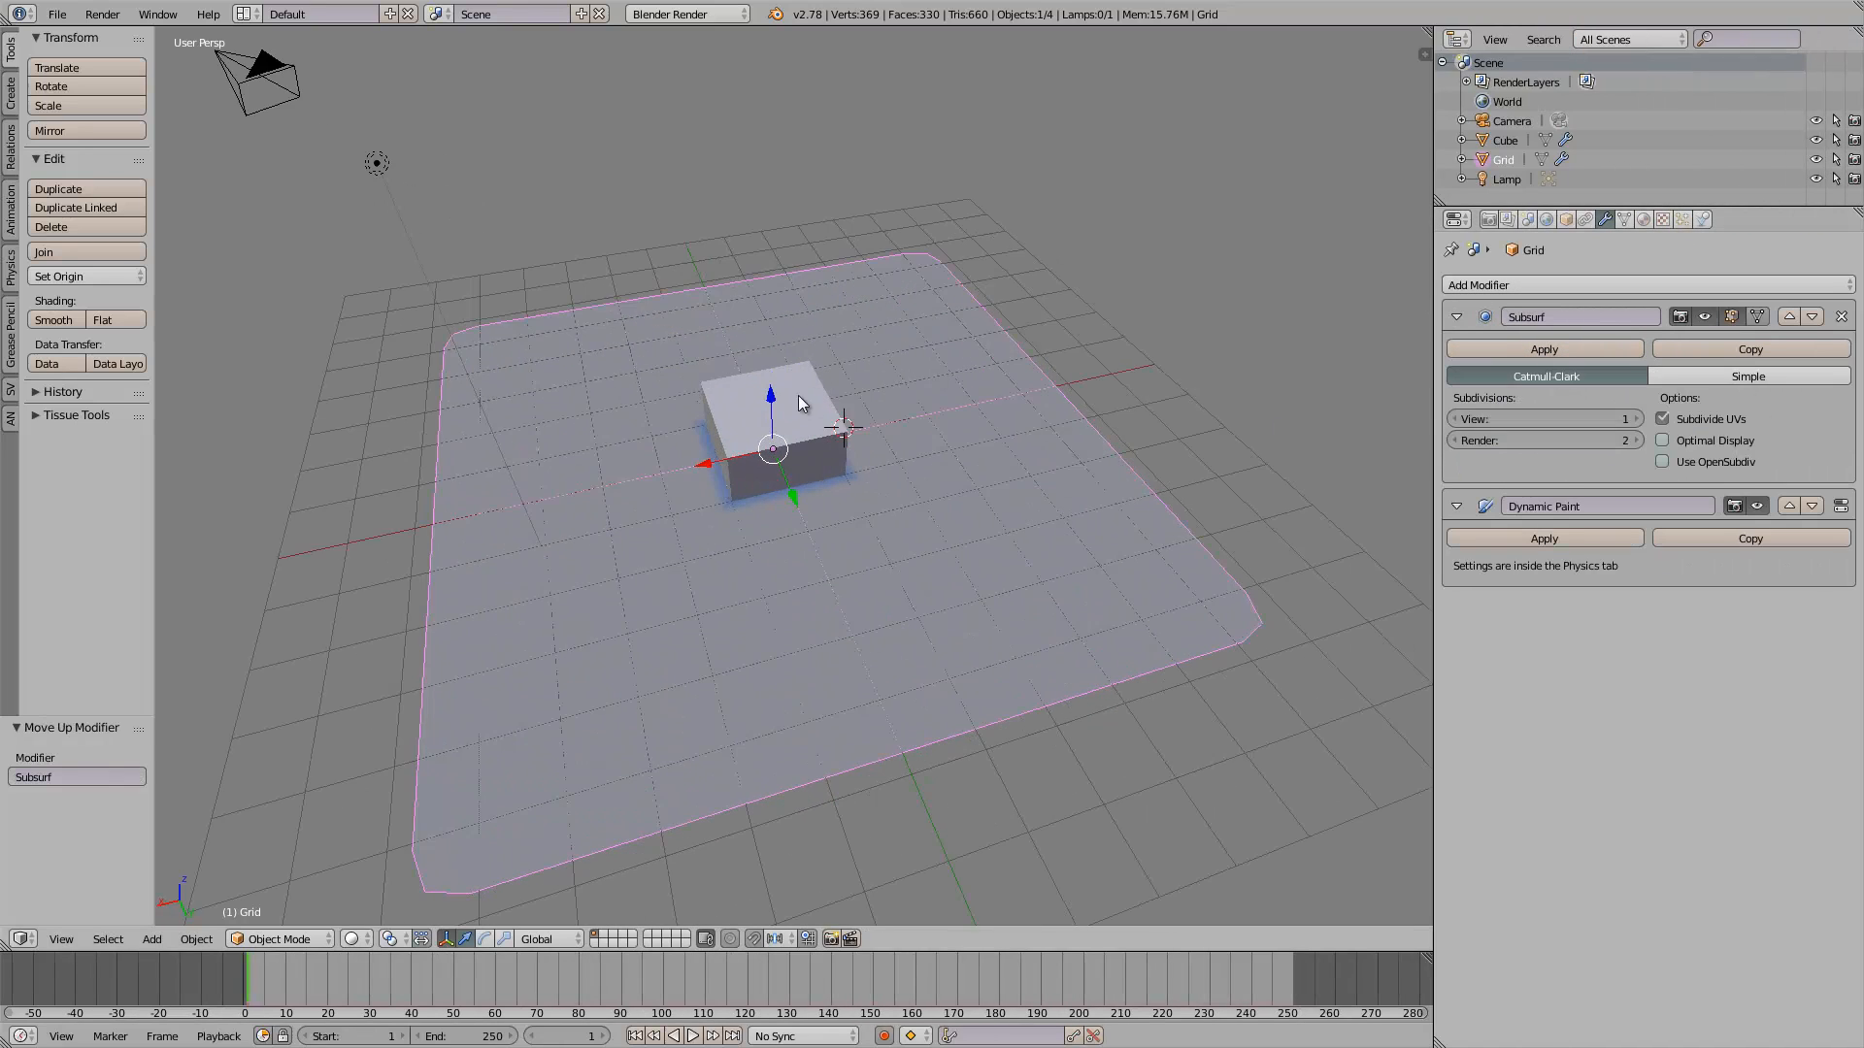
middle_click_drag(806, 394, 849, 435)
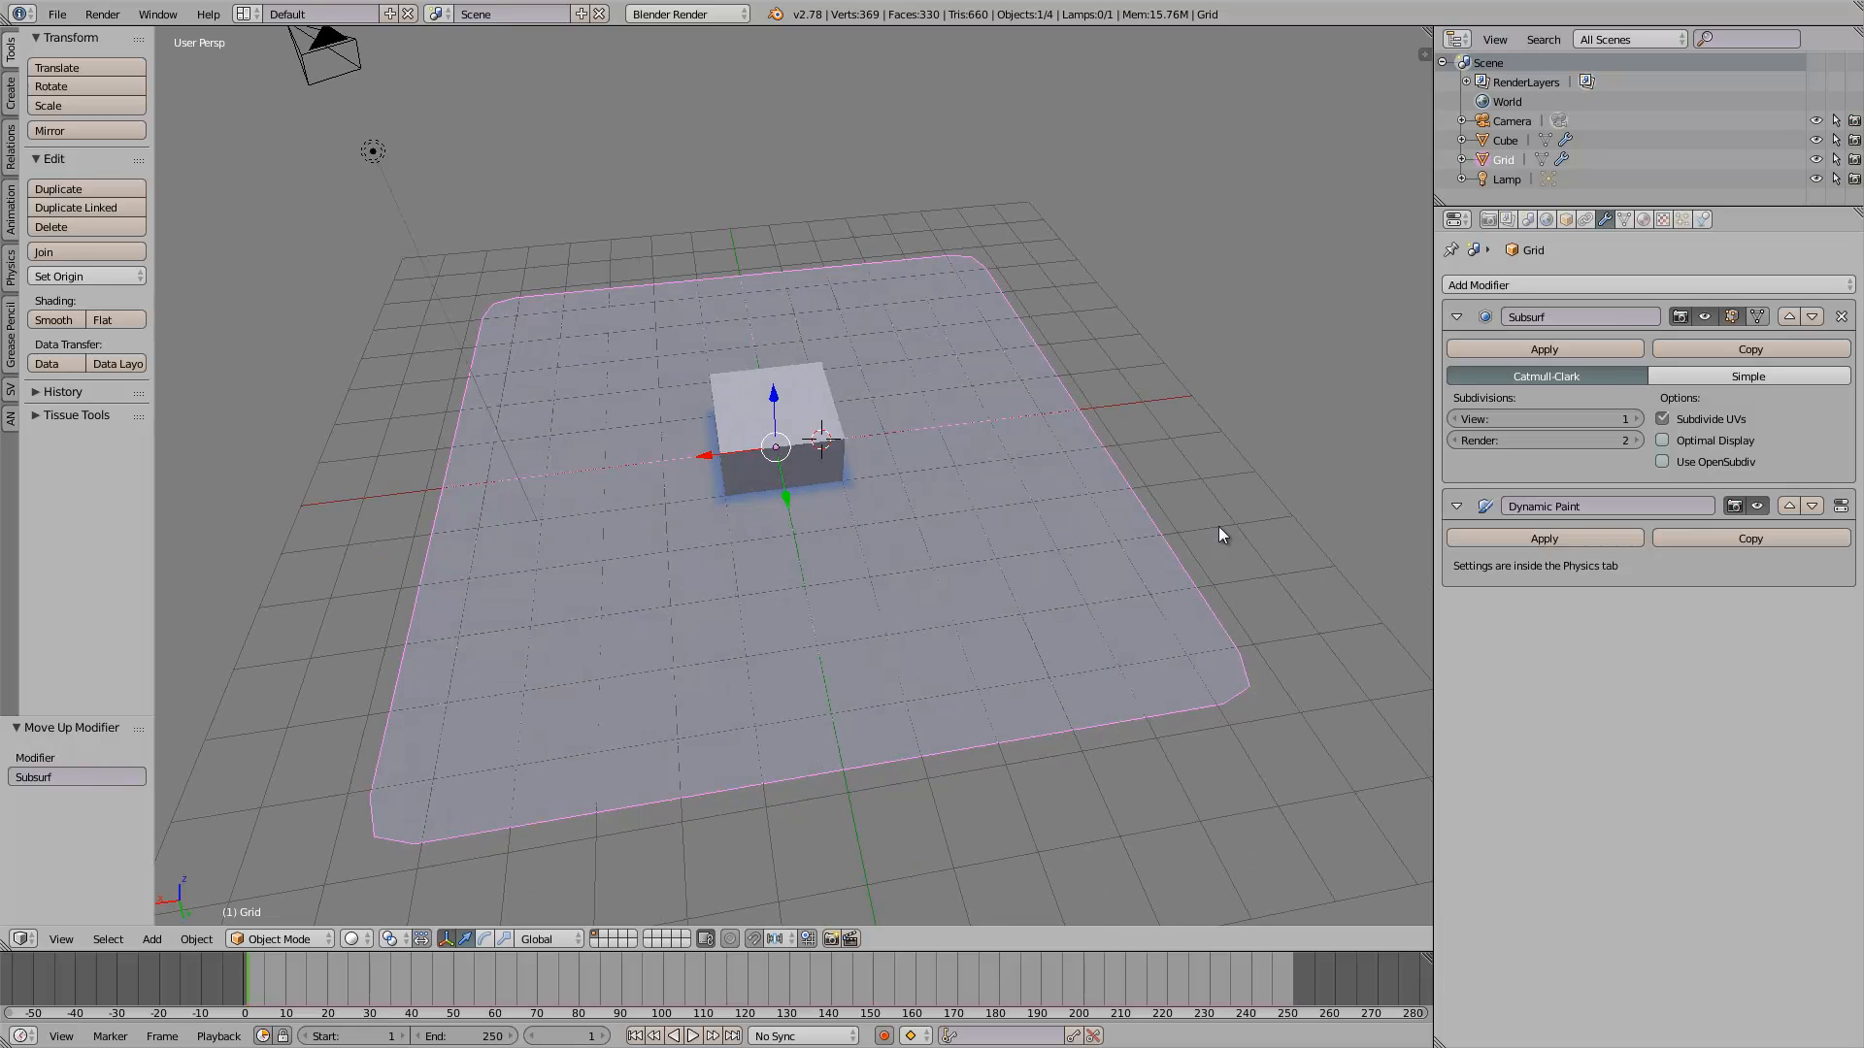
left_click(1634, 419)
Play the animation while moving the cube around the grid to paint a trail, and end playback at frame 1
middle_click_drag(1048, 452, 792, 645)
right_click(808, 449)
key("g")
left_click(742, 578)
key("alt+a")
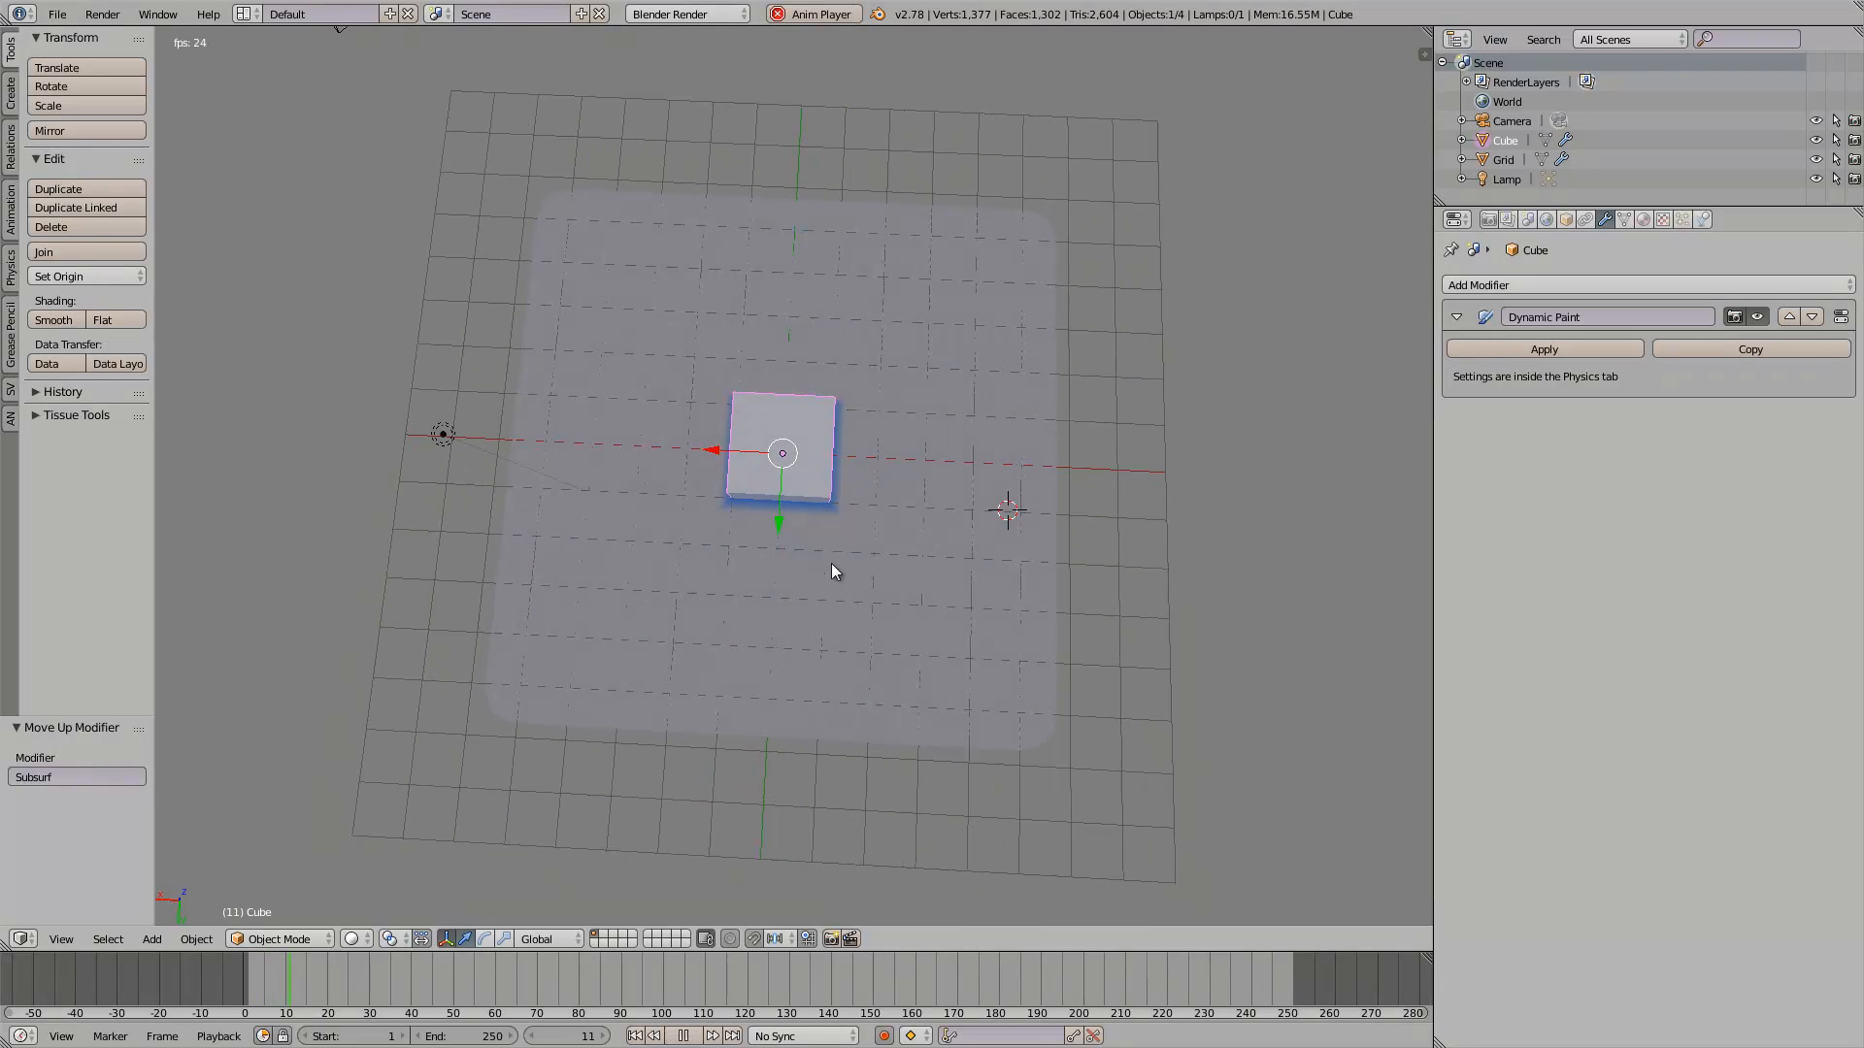
key("g")
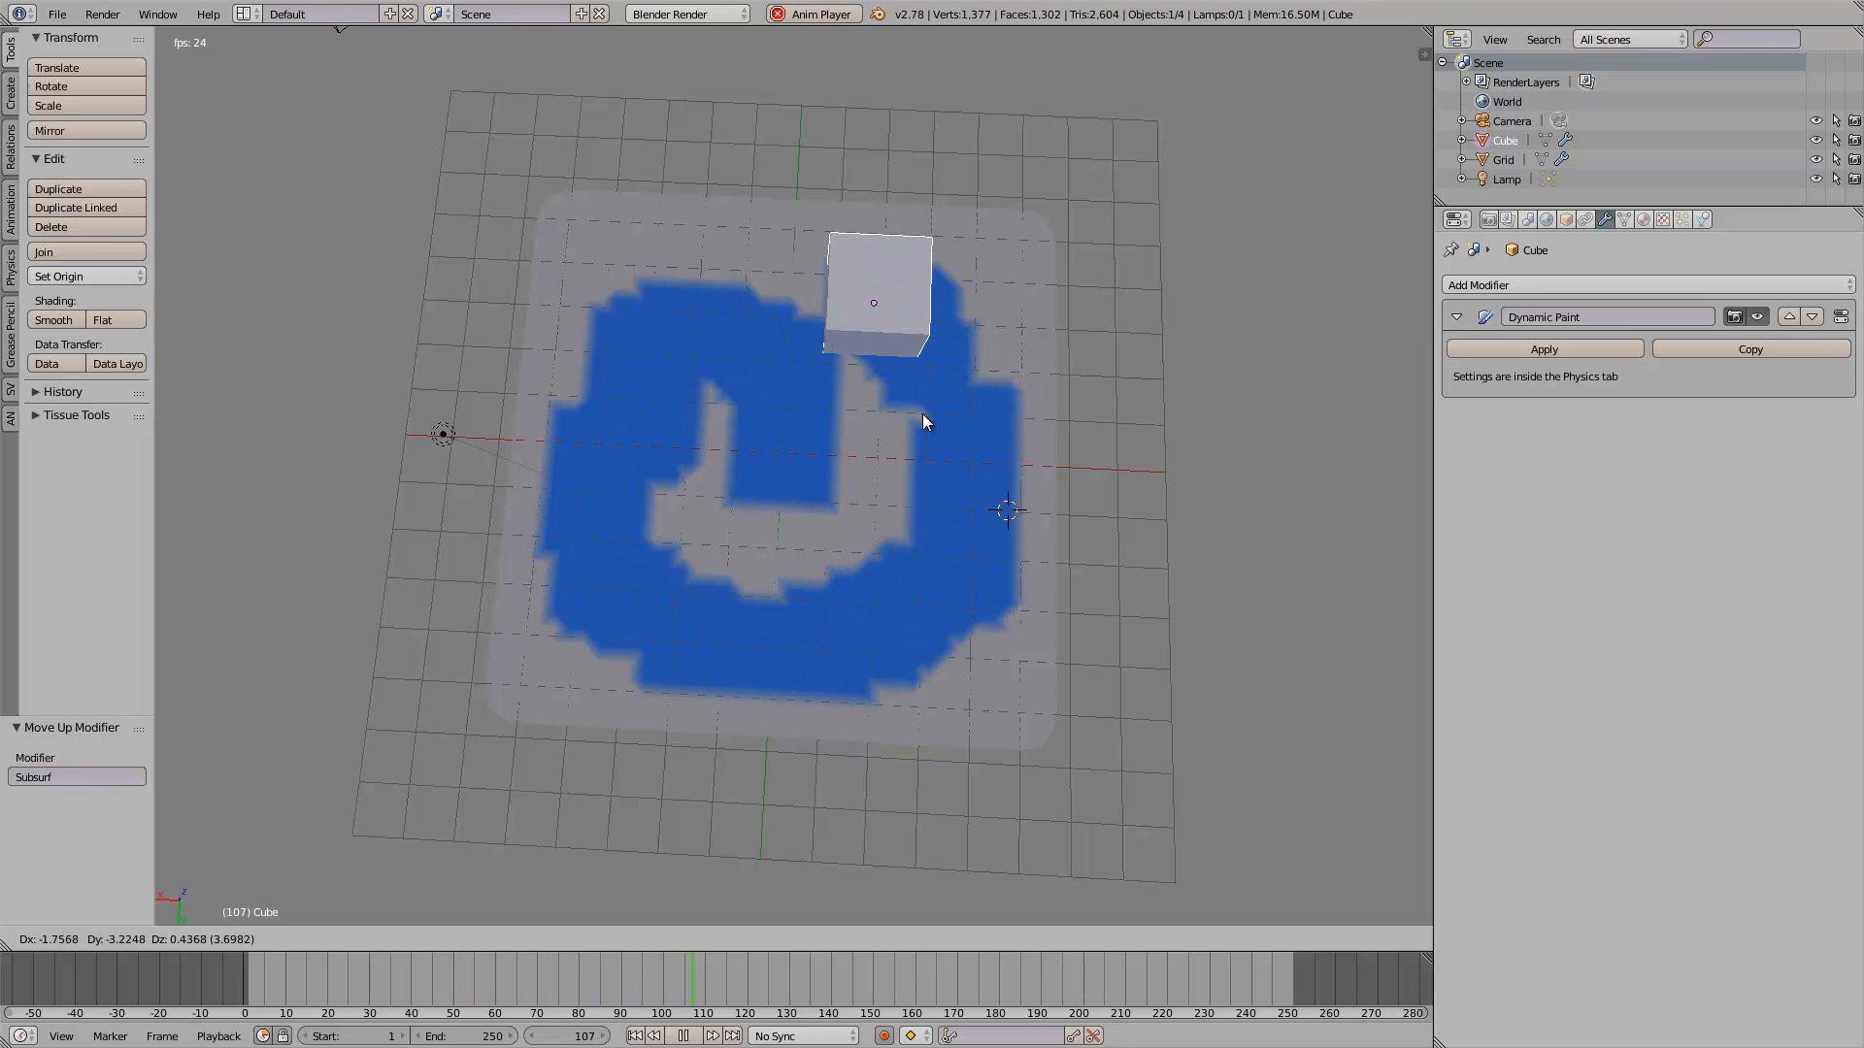
left_click(816, 544)
middle_click_drag(816, 543, 800, 470)
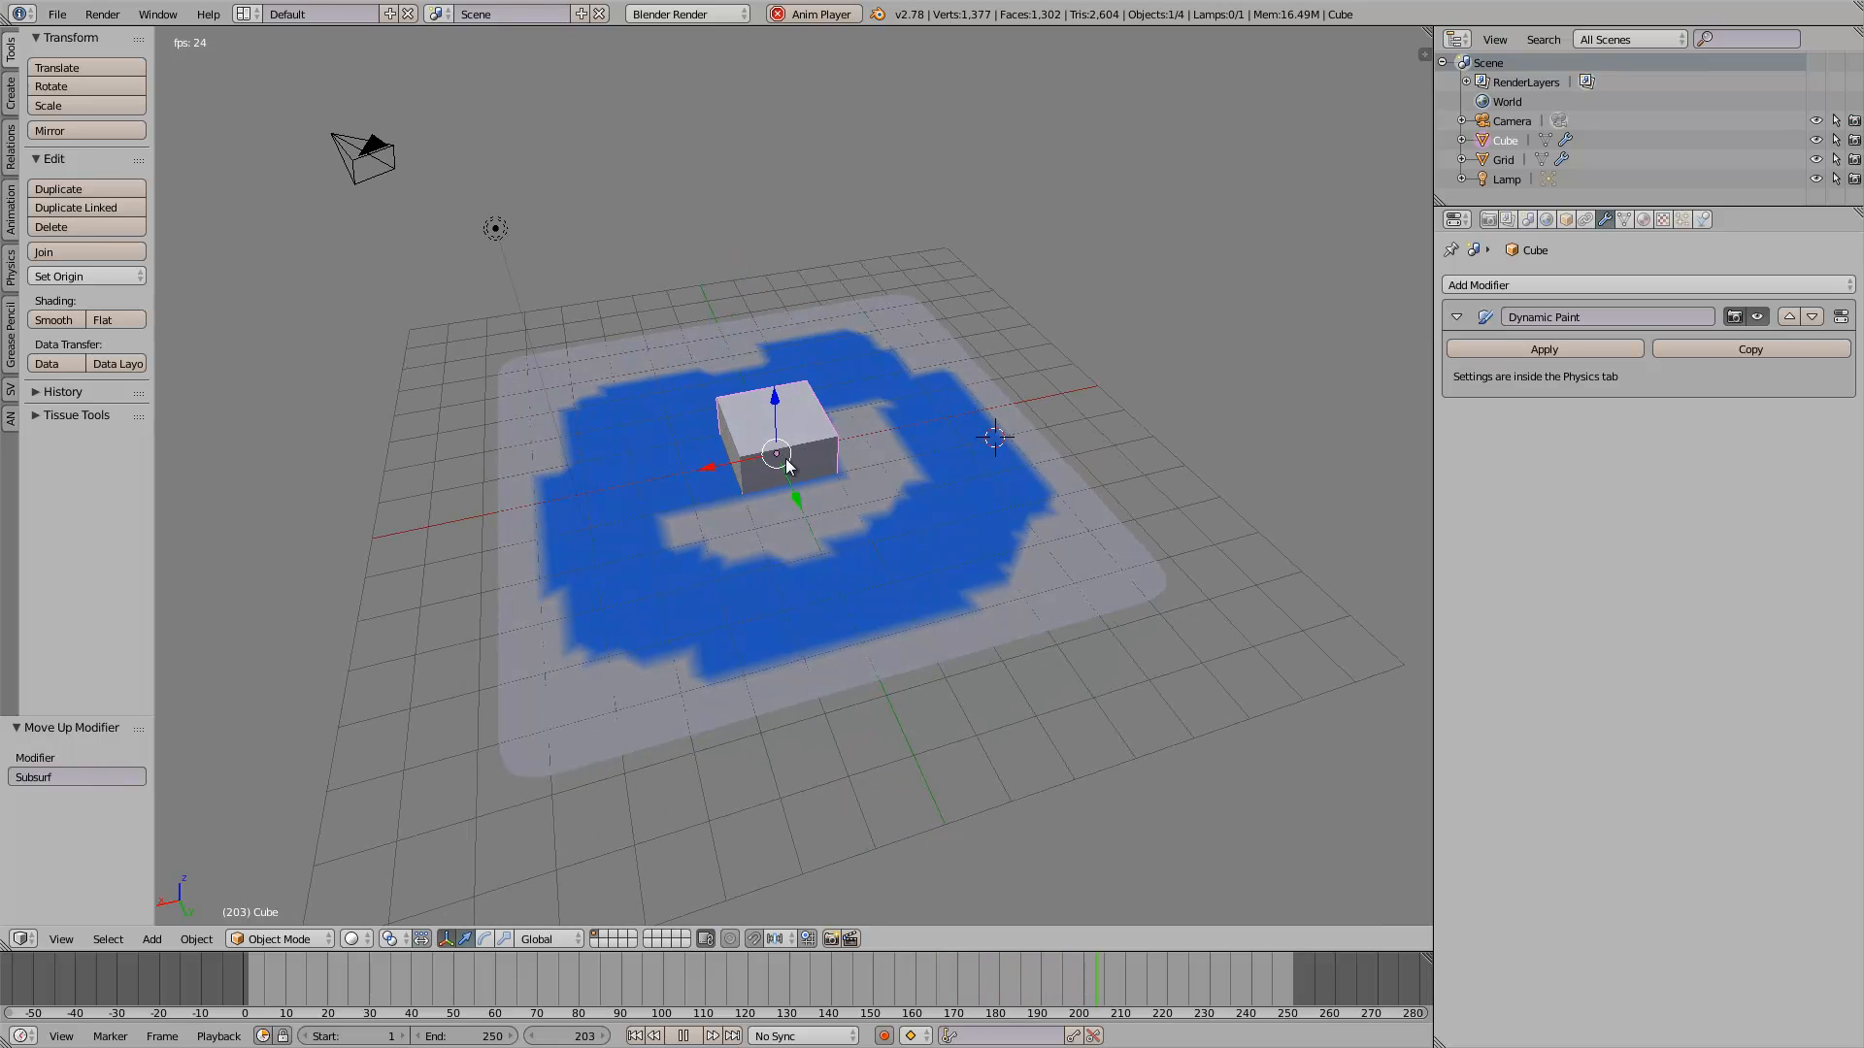
key("a")
key("a")
right_click(790, 434)
key("Escape")
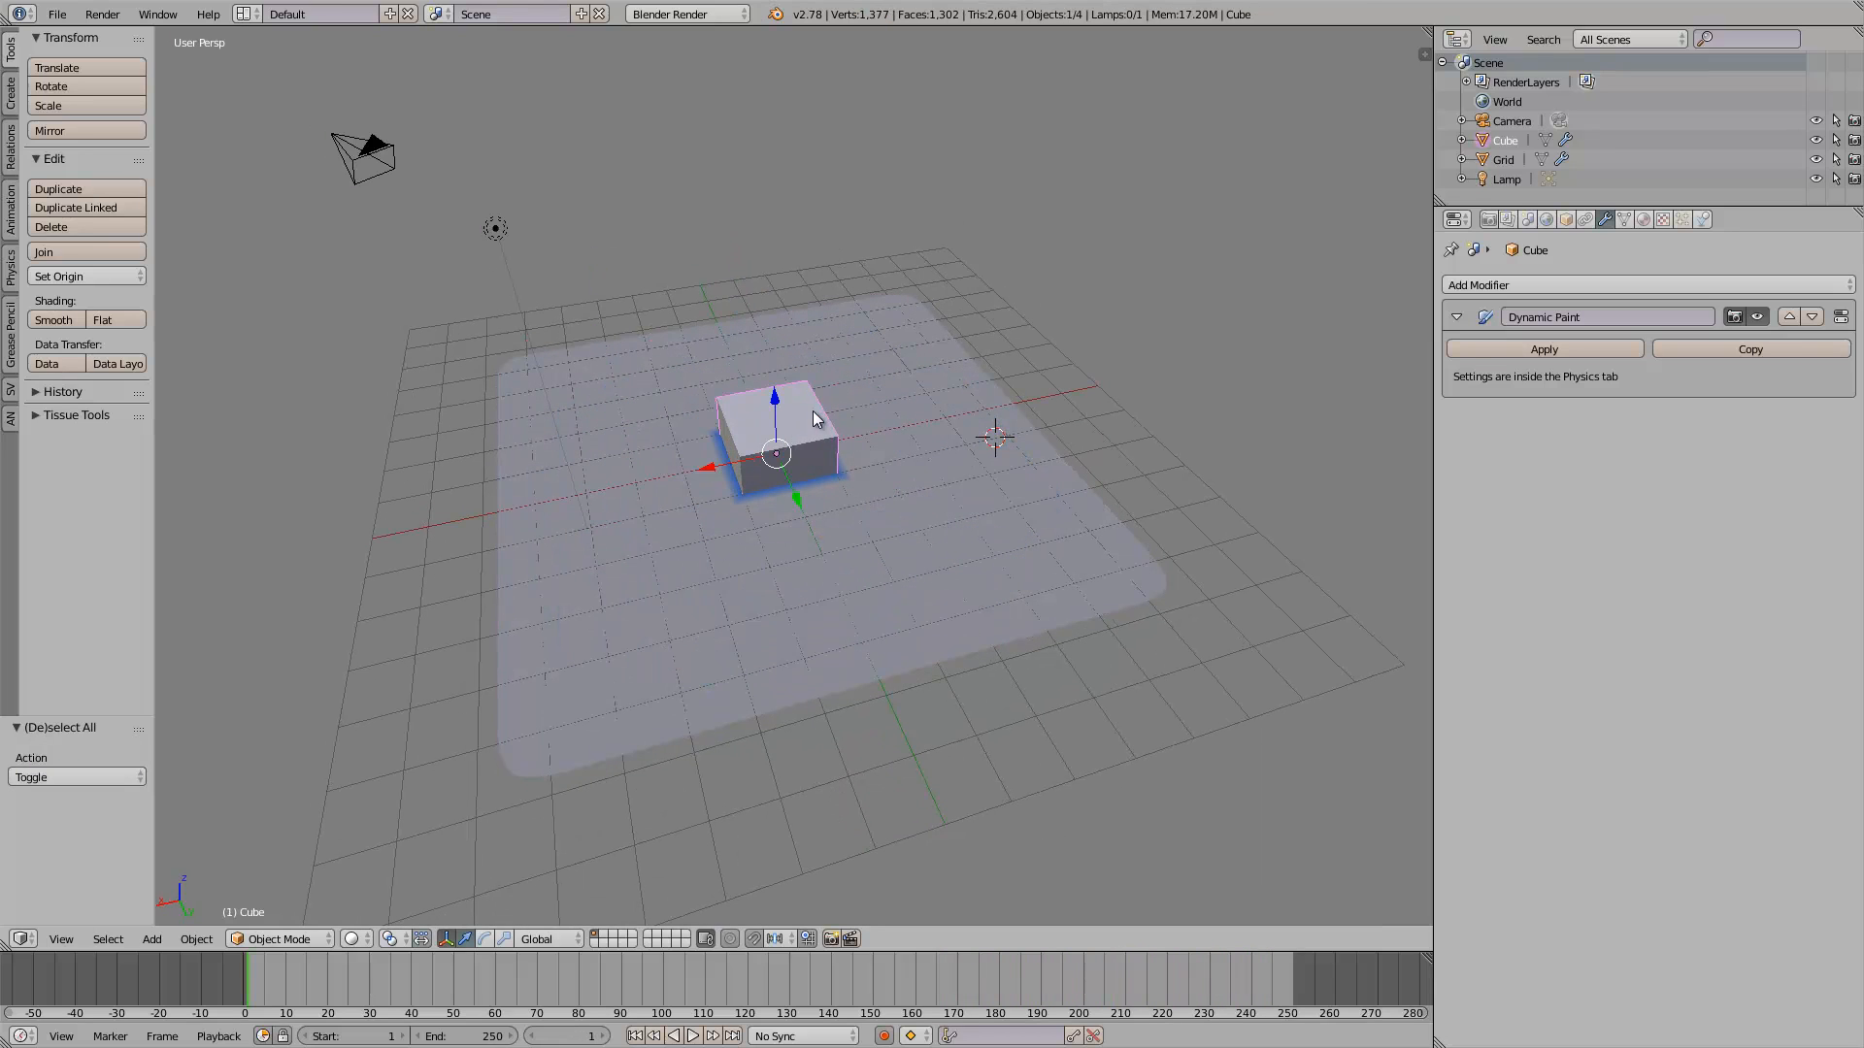
key("r")
key("r")
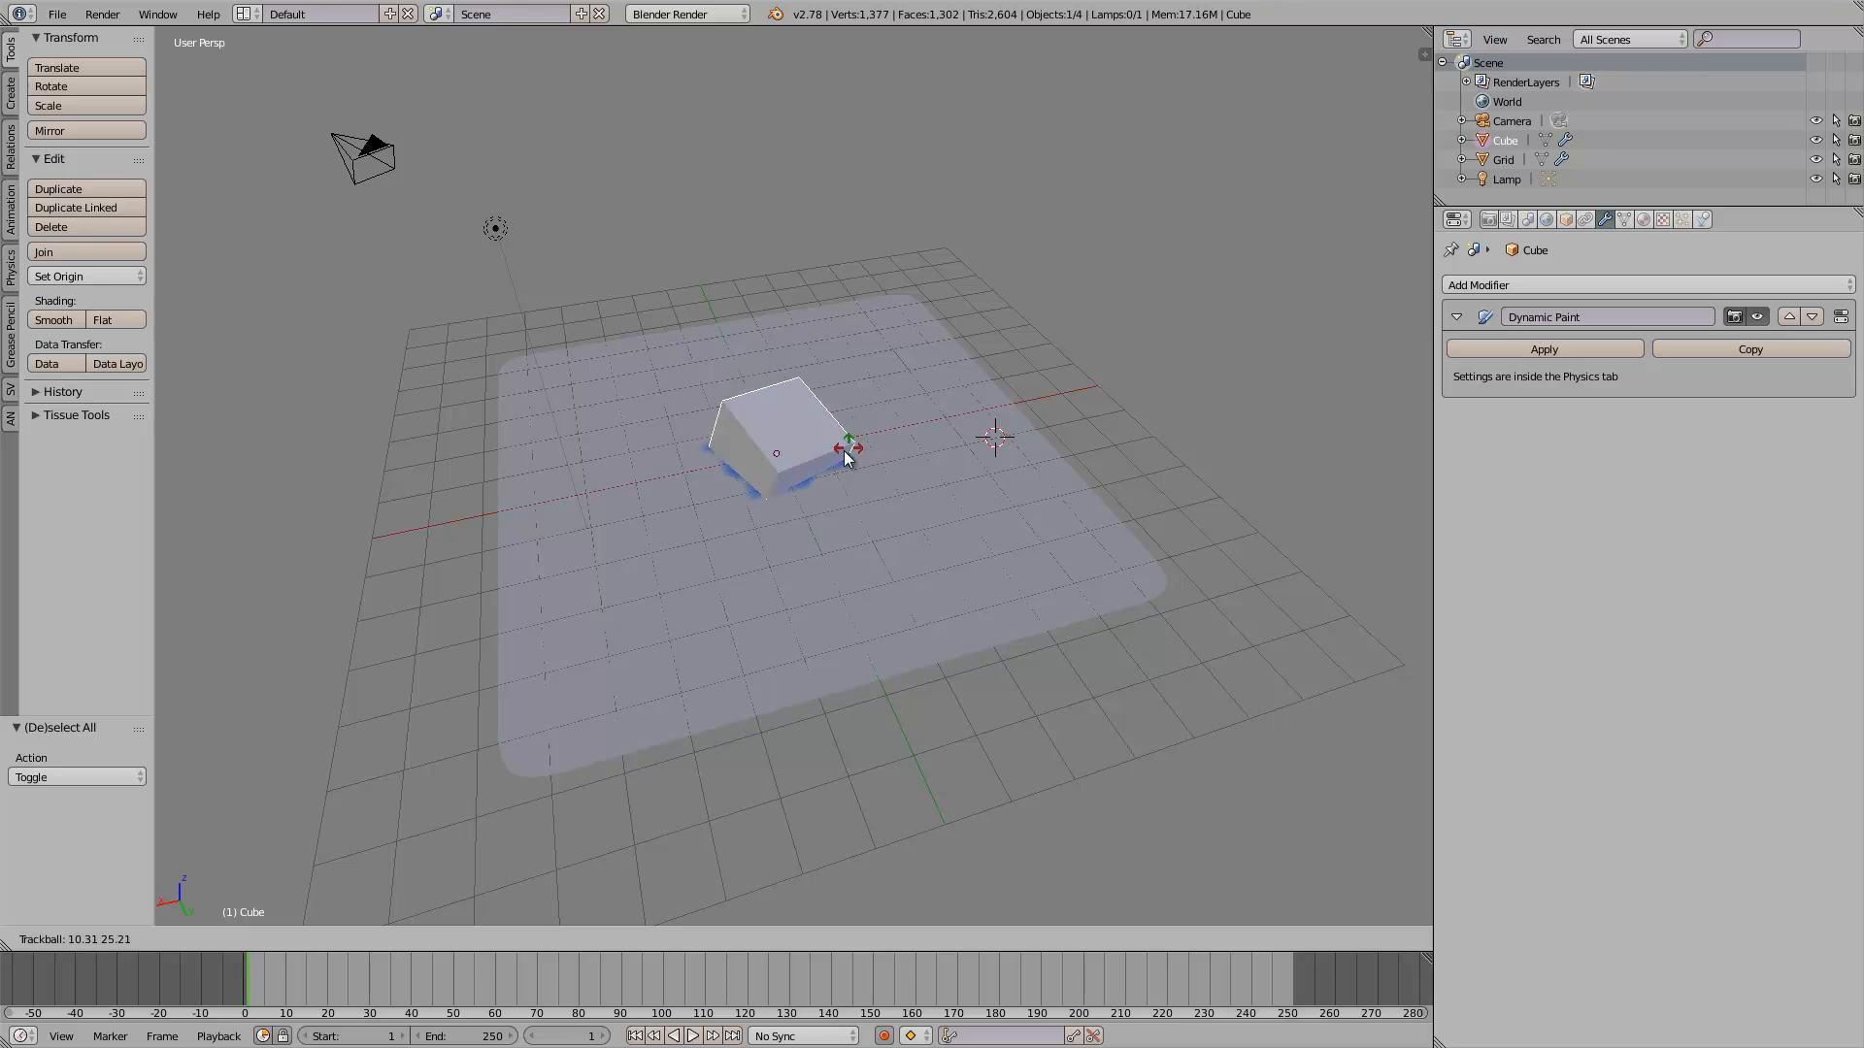
right_click(875, 393)
right_click(876, 394)
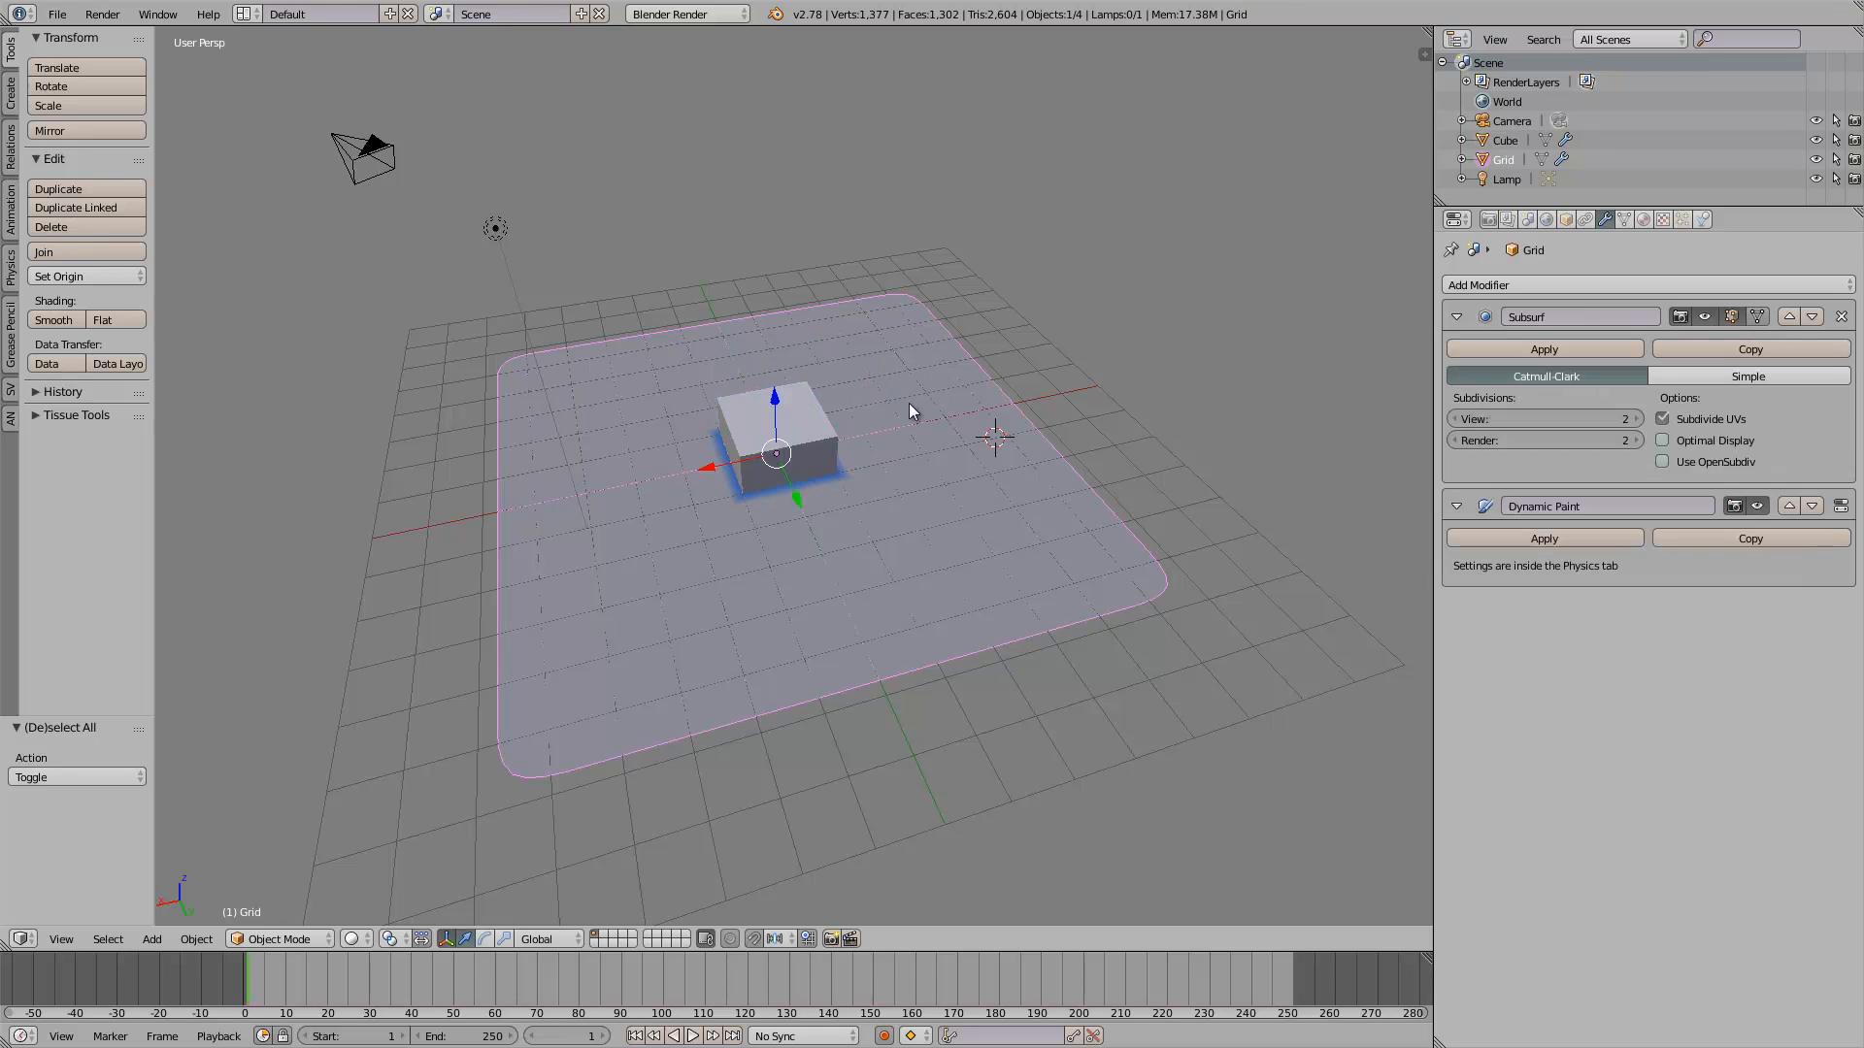
key("r")
right_click(895, 367)
left_click(923, 404)
right_click(802, 407)
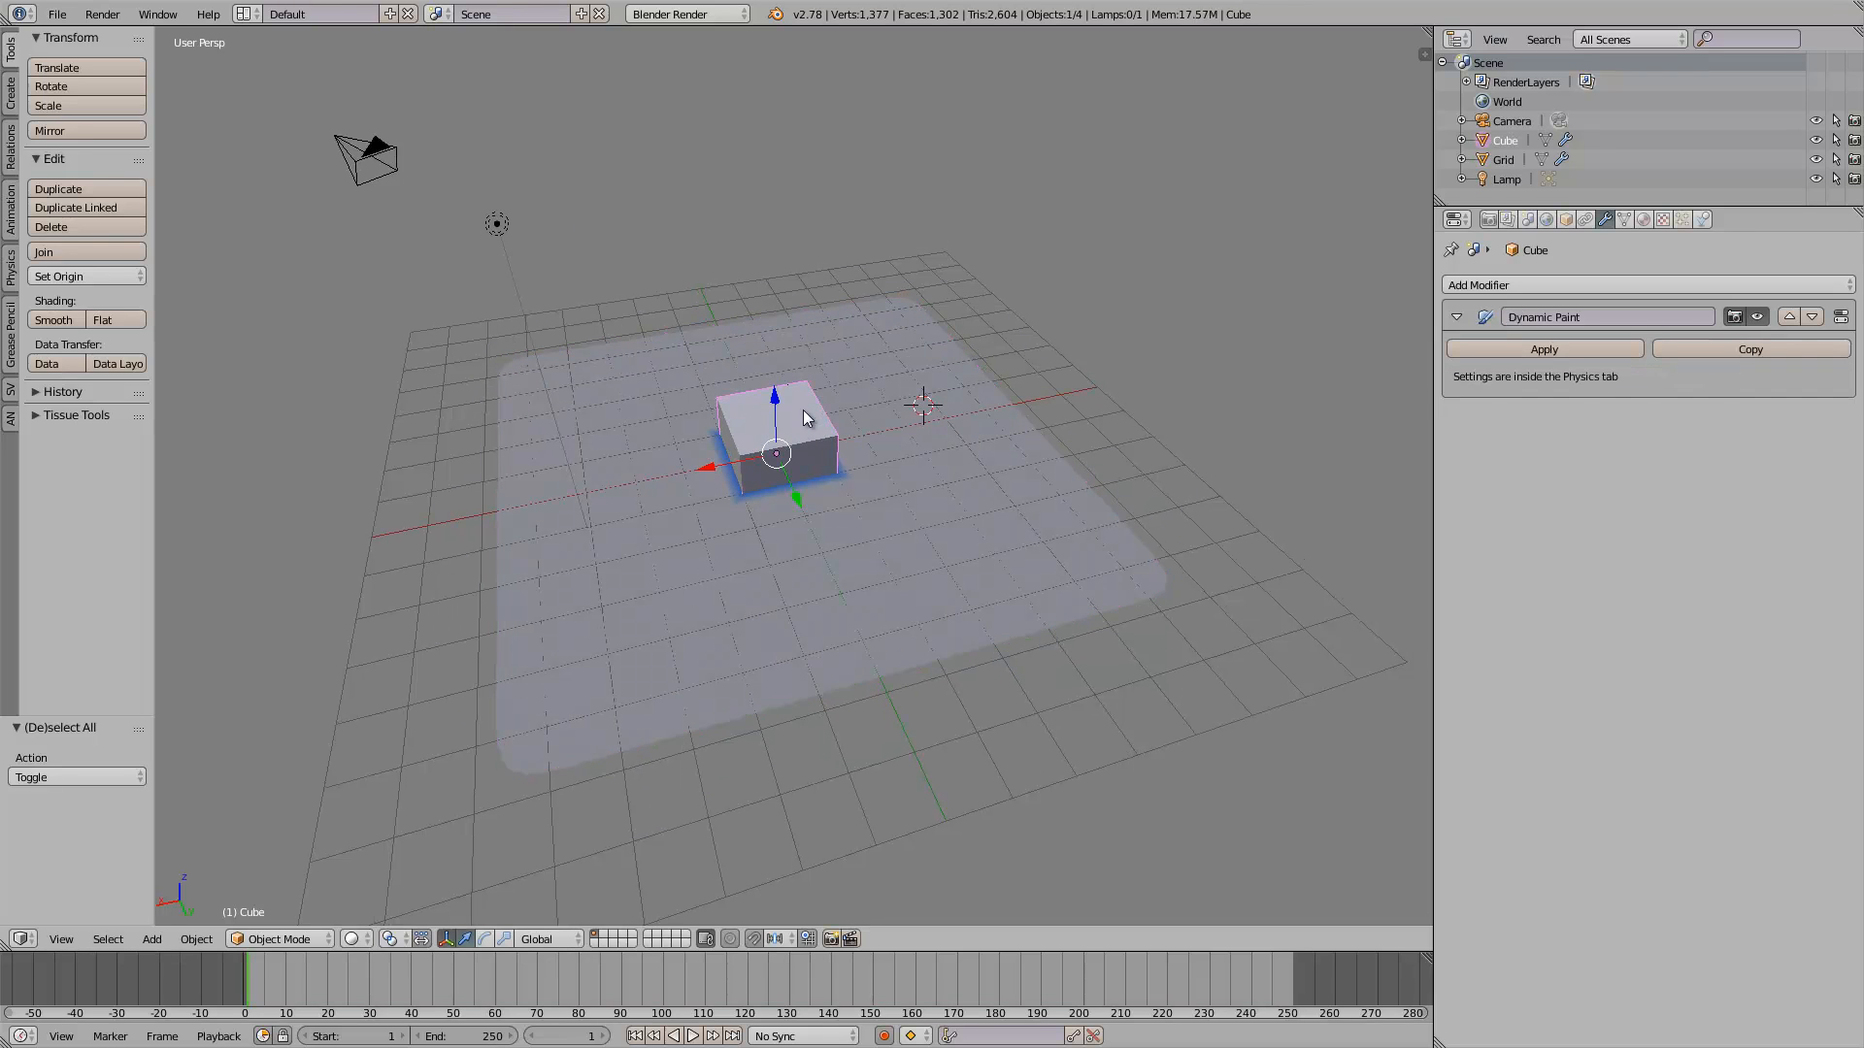
key("g")
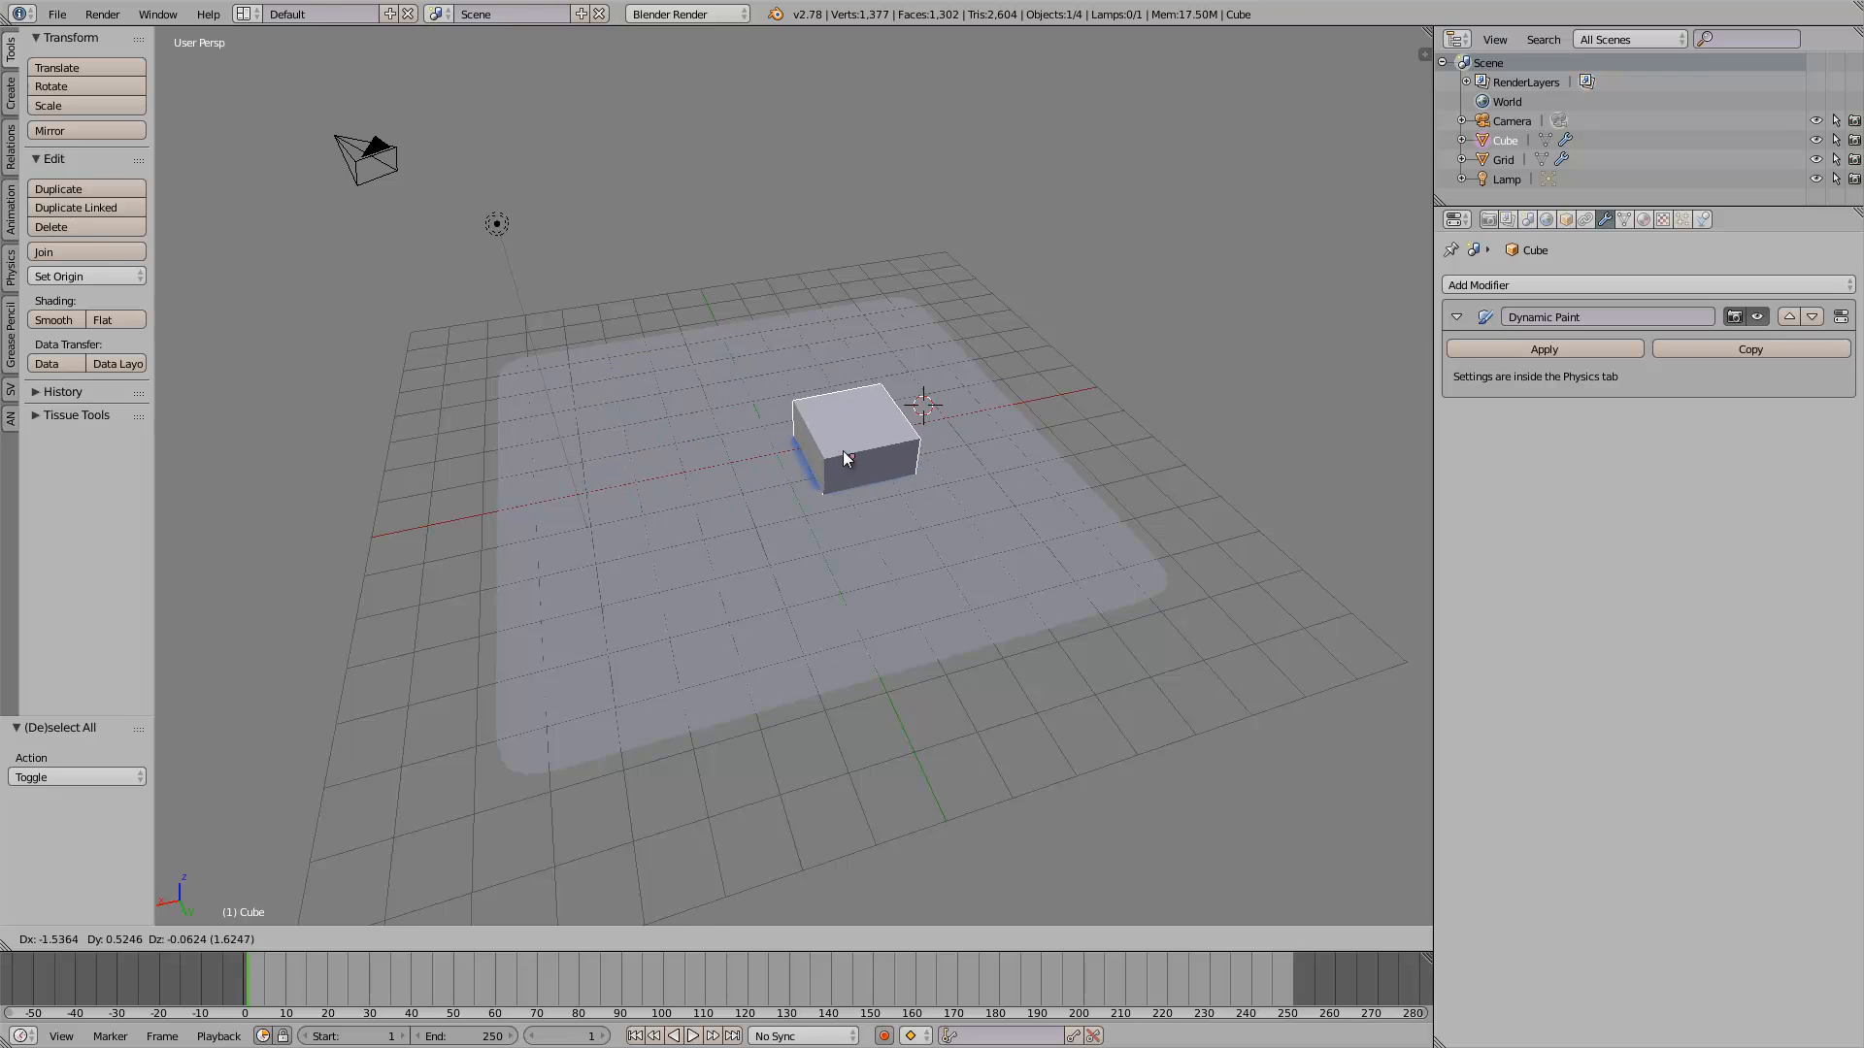
left_click(843, 450)
Delete all objects from the scene
mouse_move(843, 450)
middle_mouse_down()
mouse_move(850, 432)
mouse_move(819, 415)
mouse_move(835, 485)
middle_mouse_up()
key("a")
key("a")
key("x")
left_click(789, 414)
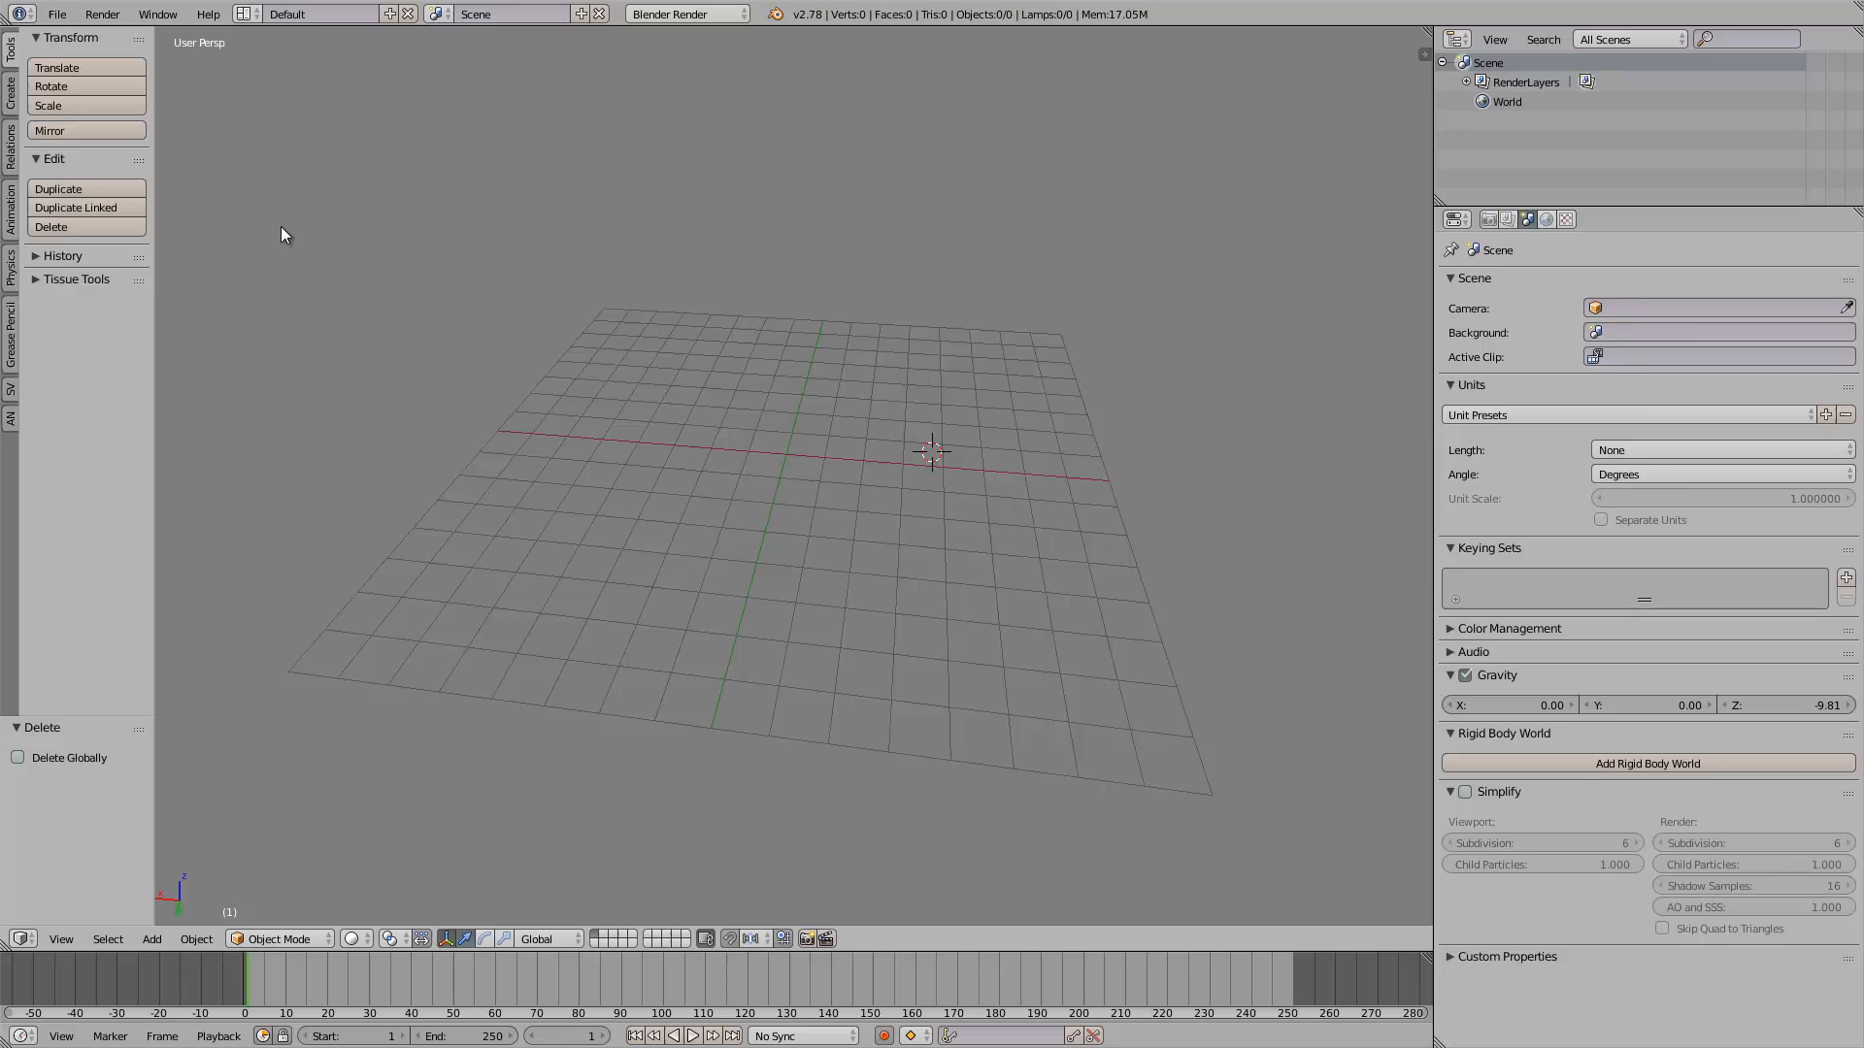
Switch to the Compositing screen layout and create a new Sverchok node tree in an enlarged lower area
left_click(245, 14)
left_click(311, 77)
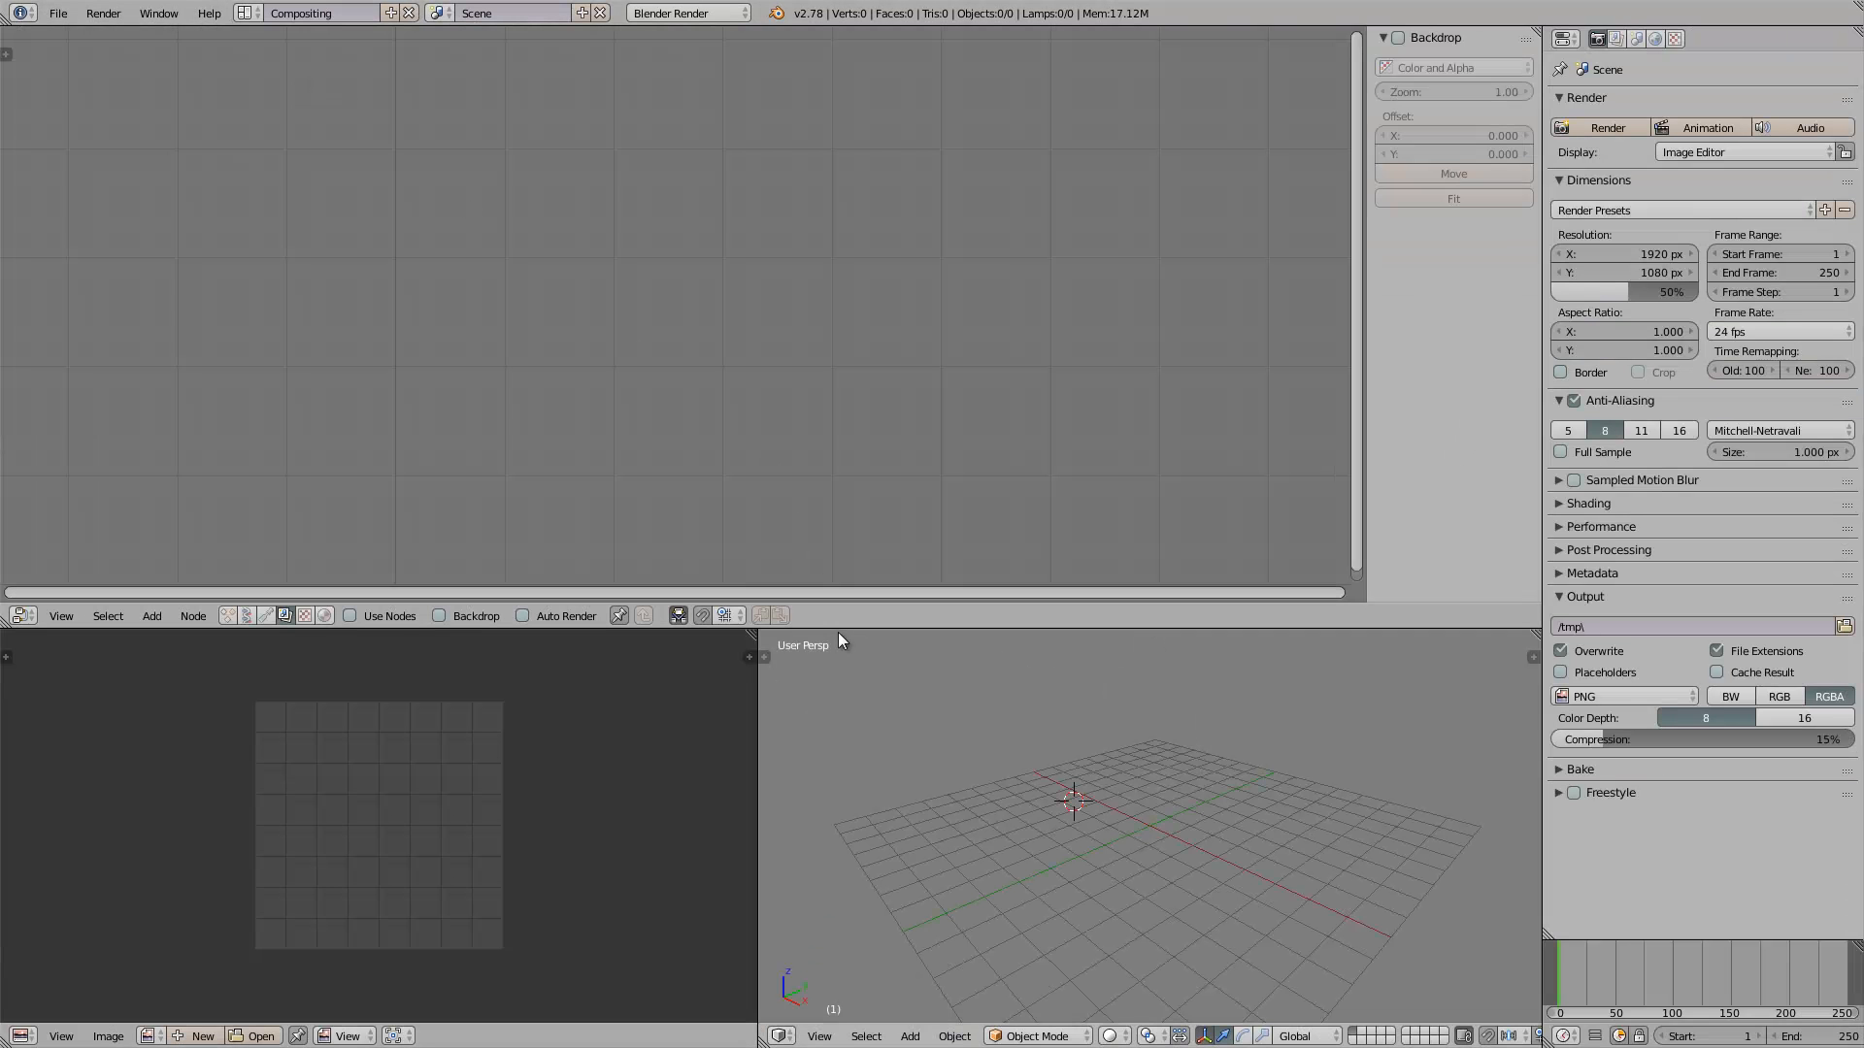
left_click_drag(841, 629, 841, 587)
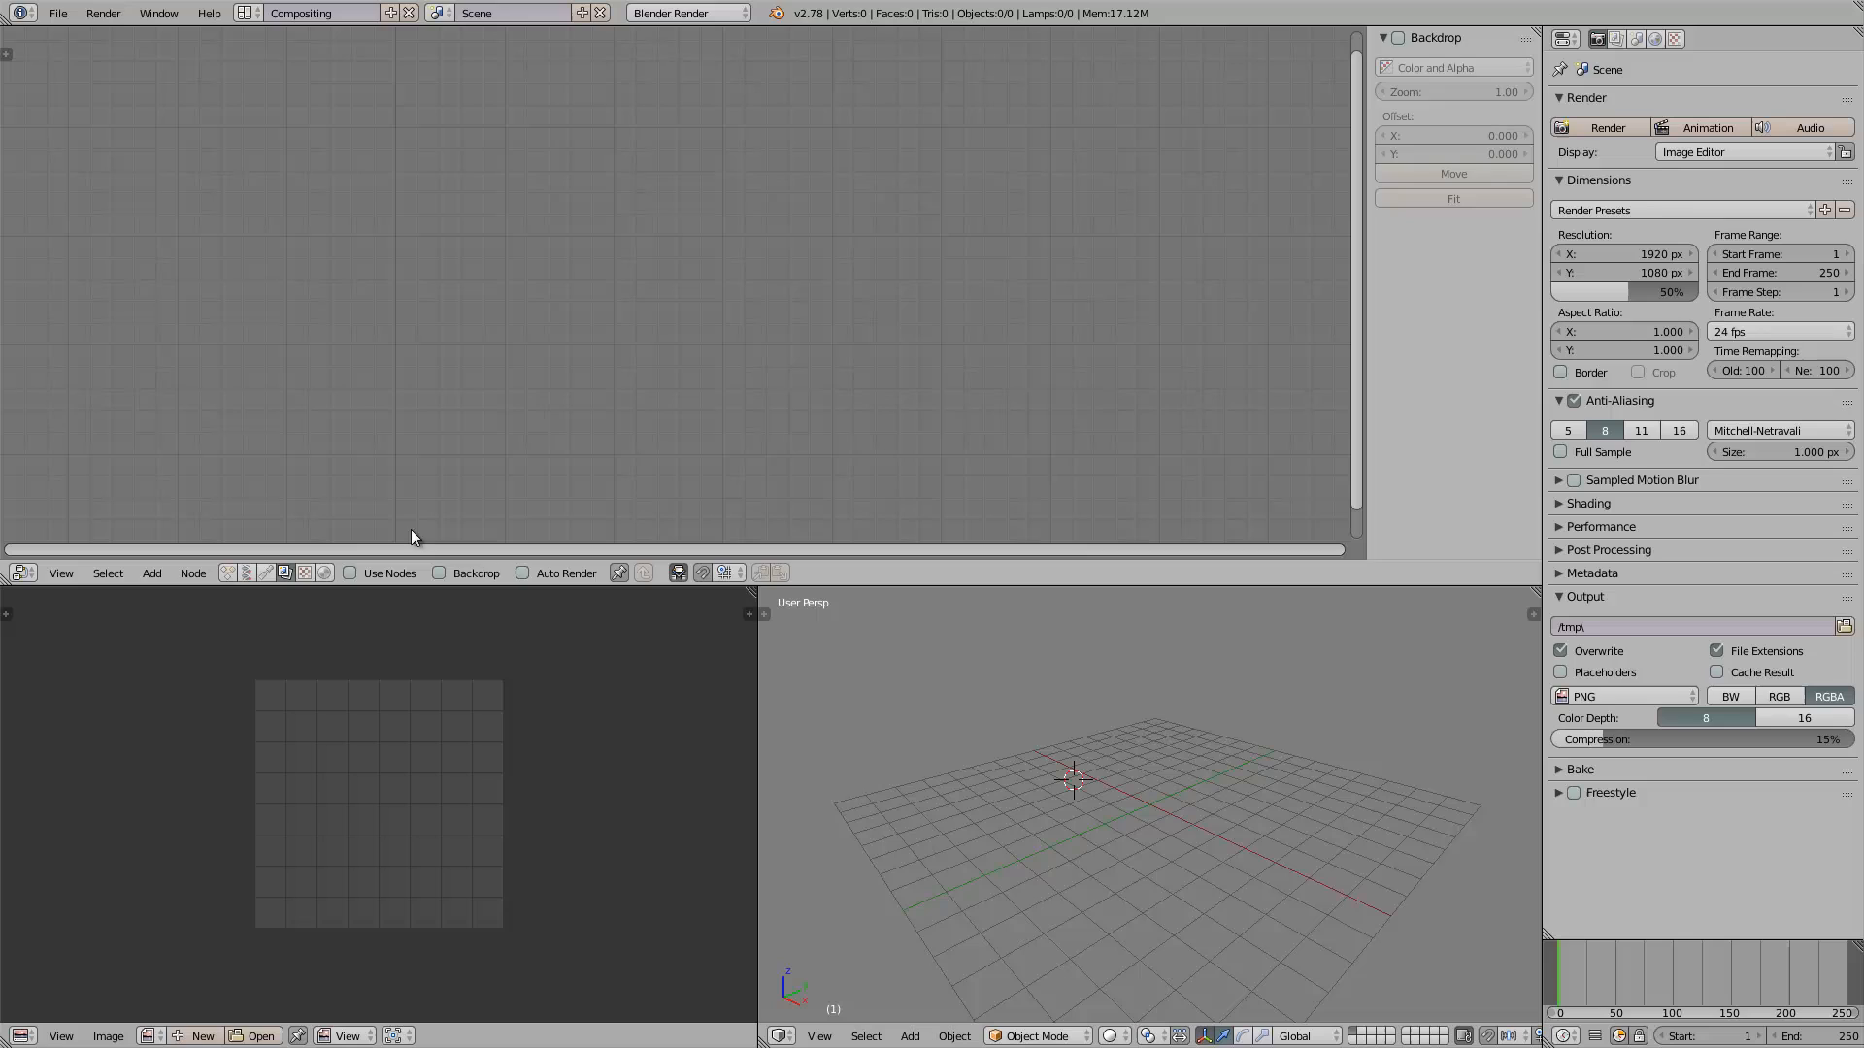
left_click(248, 574)
left_click(433, 574)
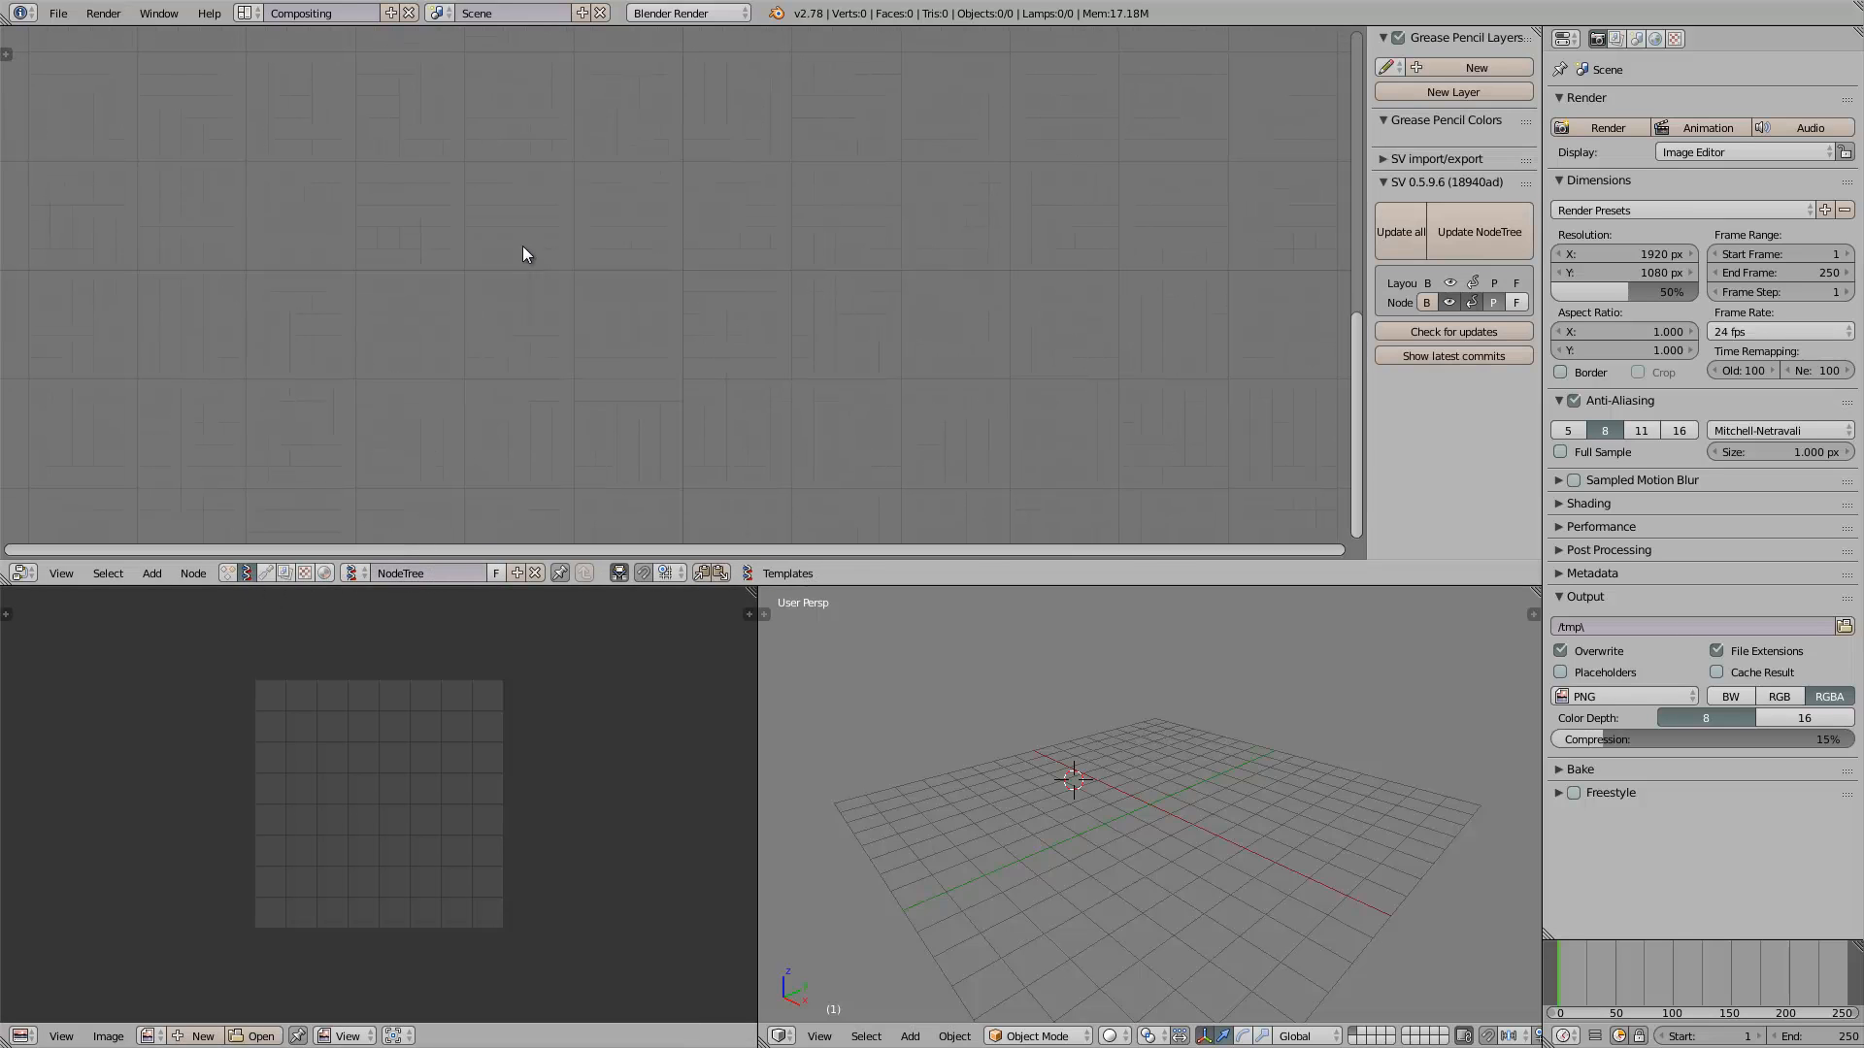
Add a Plane MK2 node to the node tree
key("alt+space")
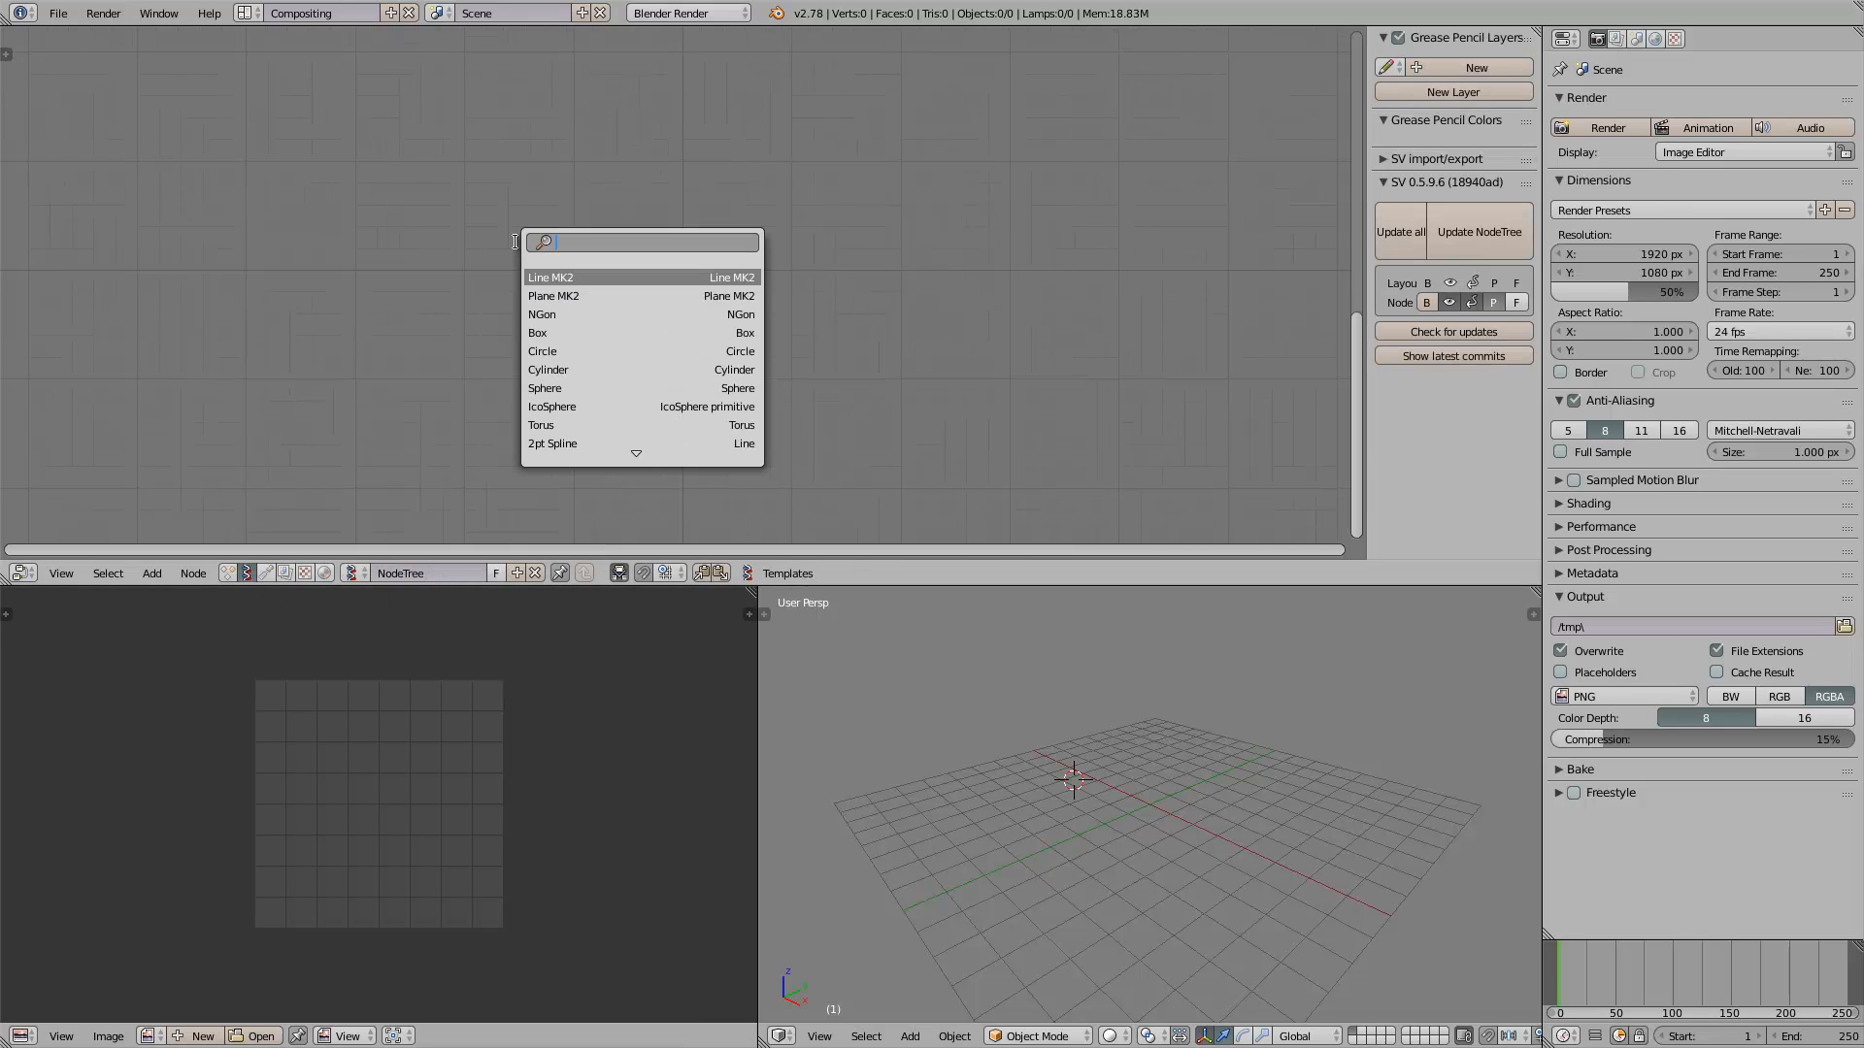
type("plan")
key("Return")
left_click(401, 203)
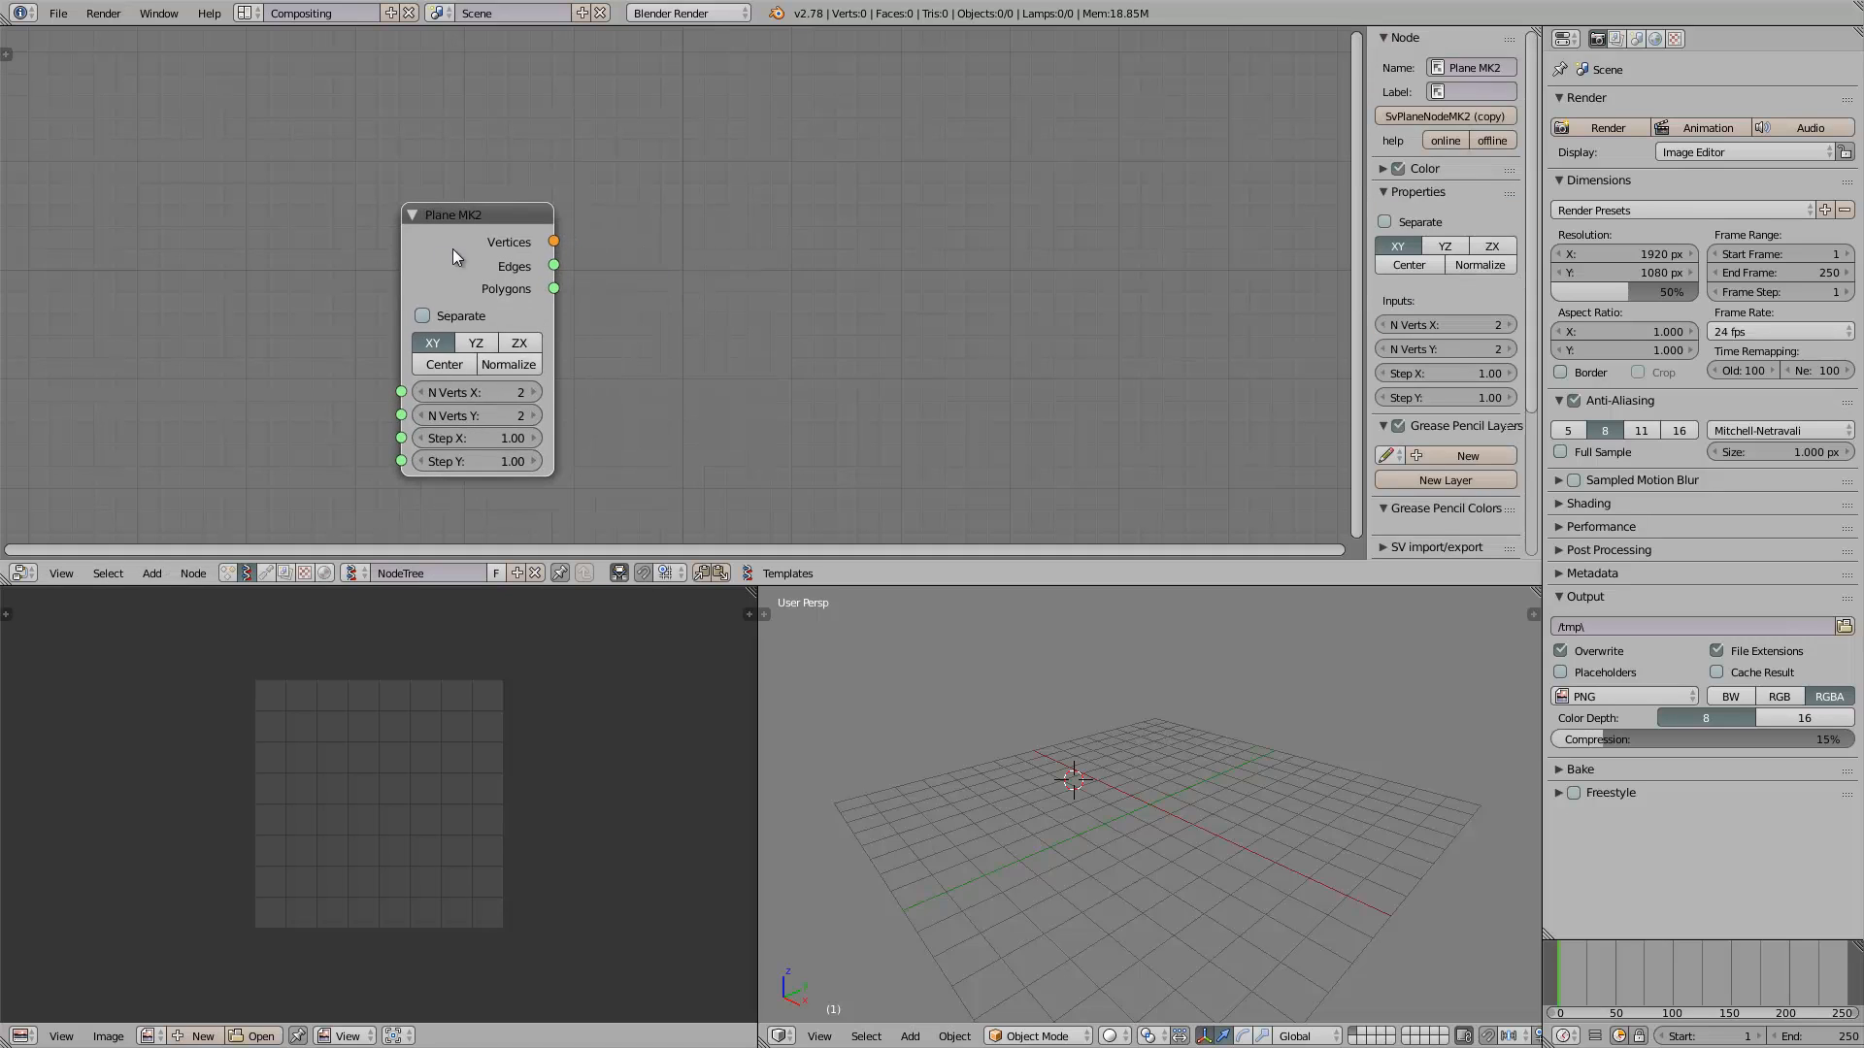
Widen and reposition the Plane MK2 node, and add a Viewer BMesh node beside it
left_click_drag(400, 237, 321, 237)
left_click_drag(410, 209, 266, 187)
key("alt+space")
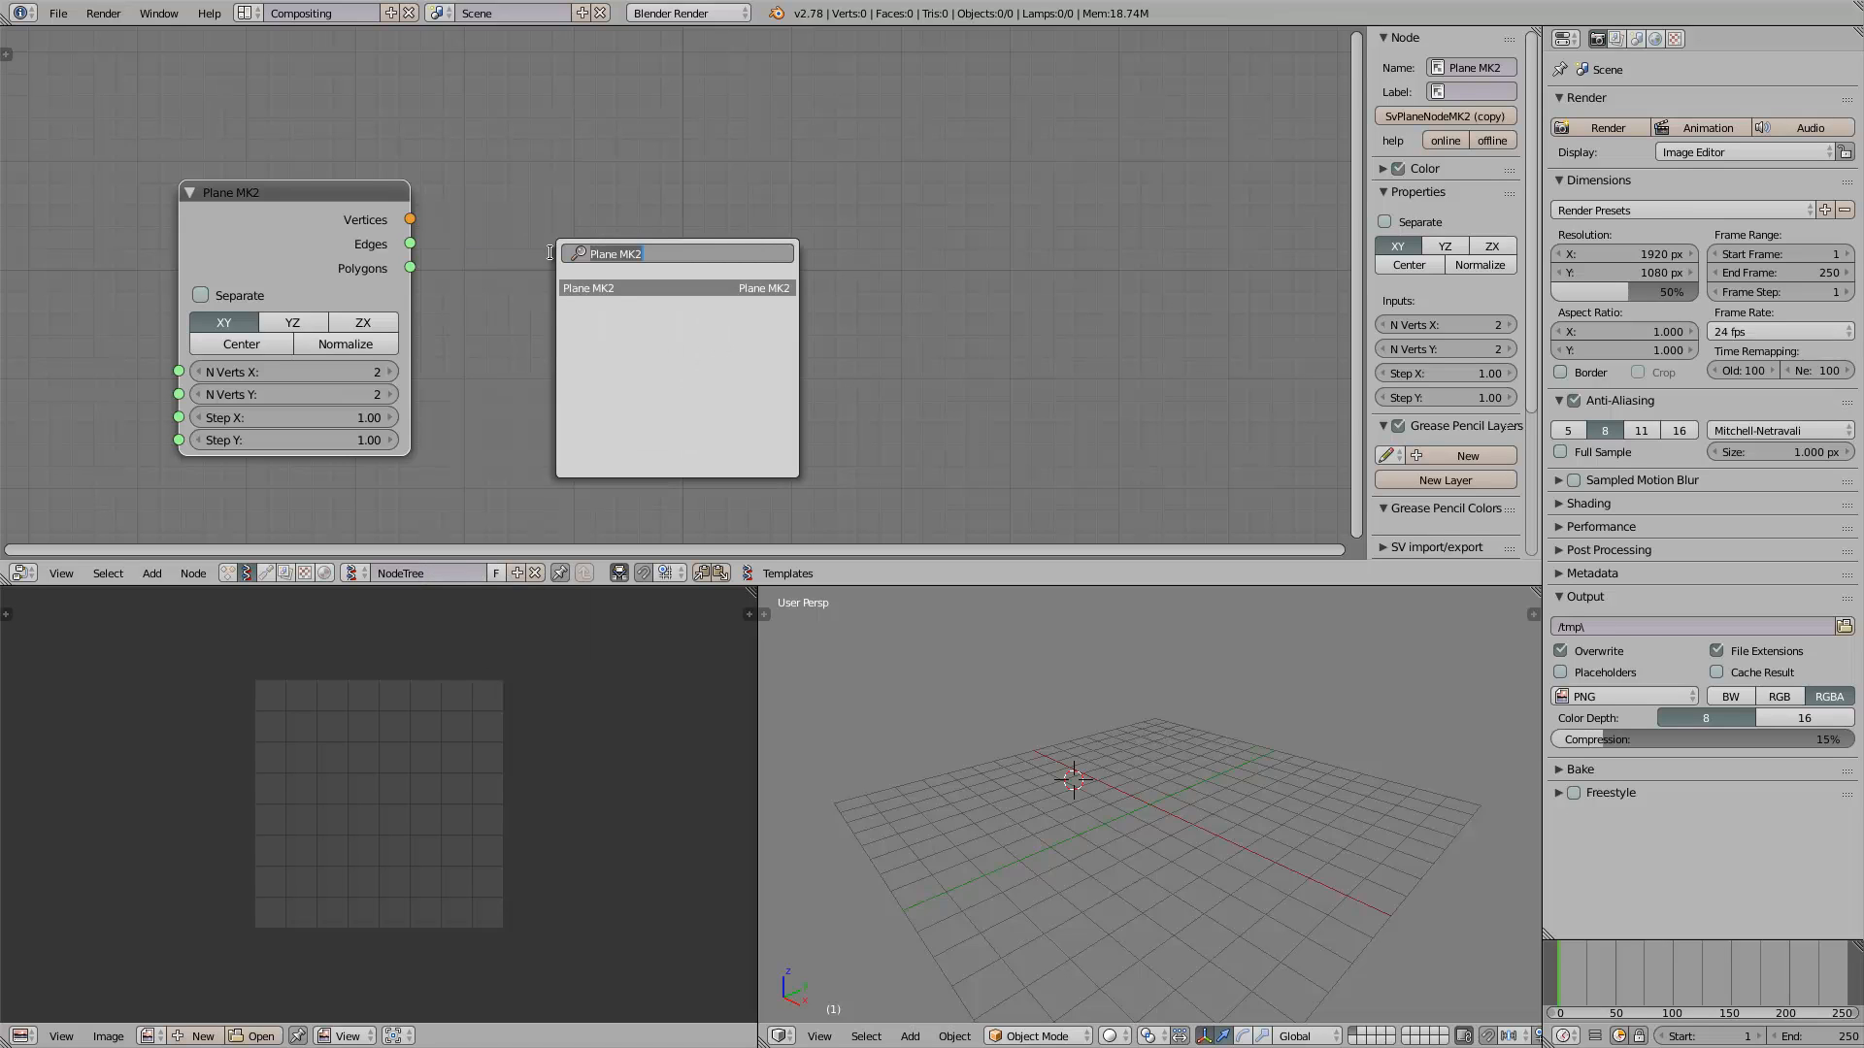
type("view")
key("Return")
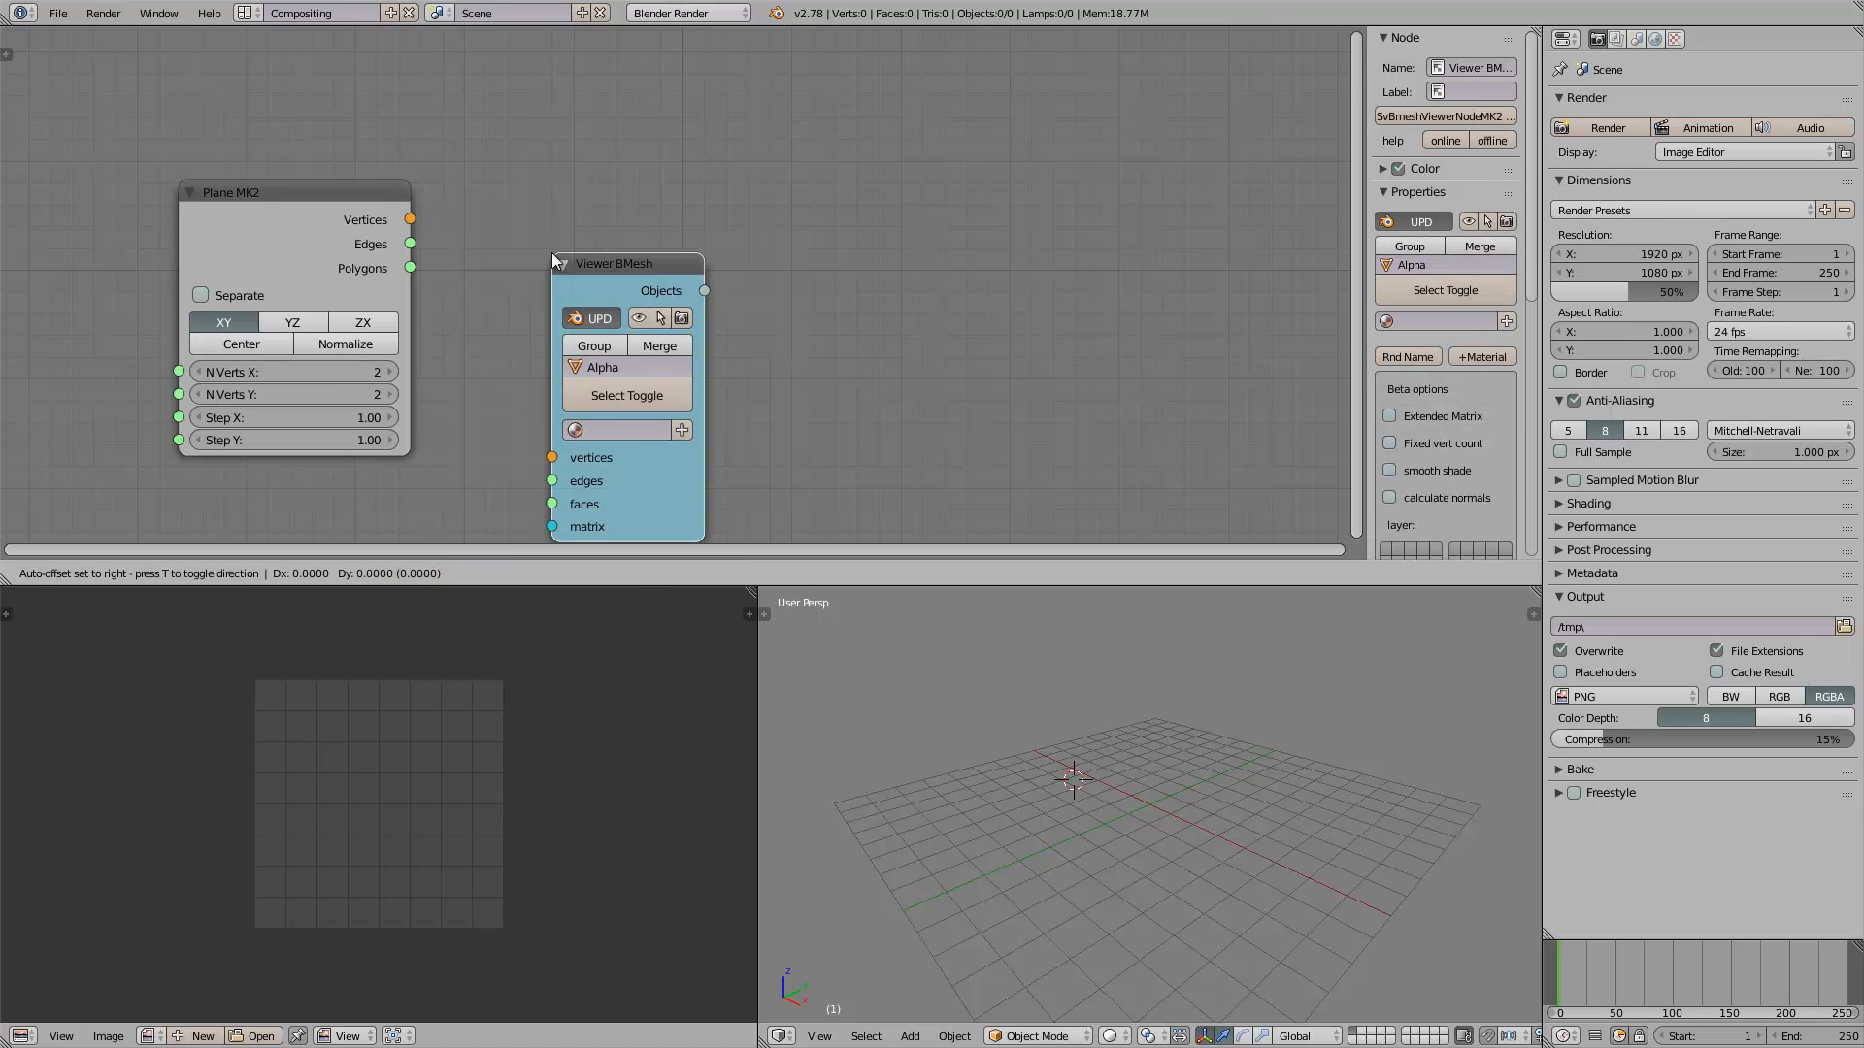
left_click(583, 161)
Name the viewer's mesh Canvas and link the plane's Vertices and Polygons outputs to its vertices and faces inputs
left_click(694, 266)
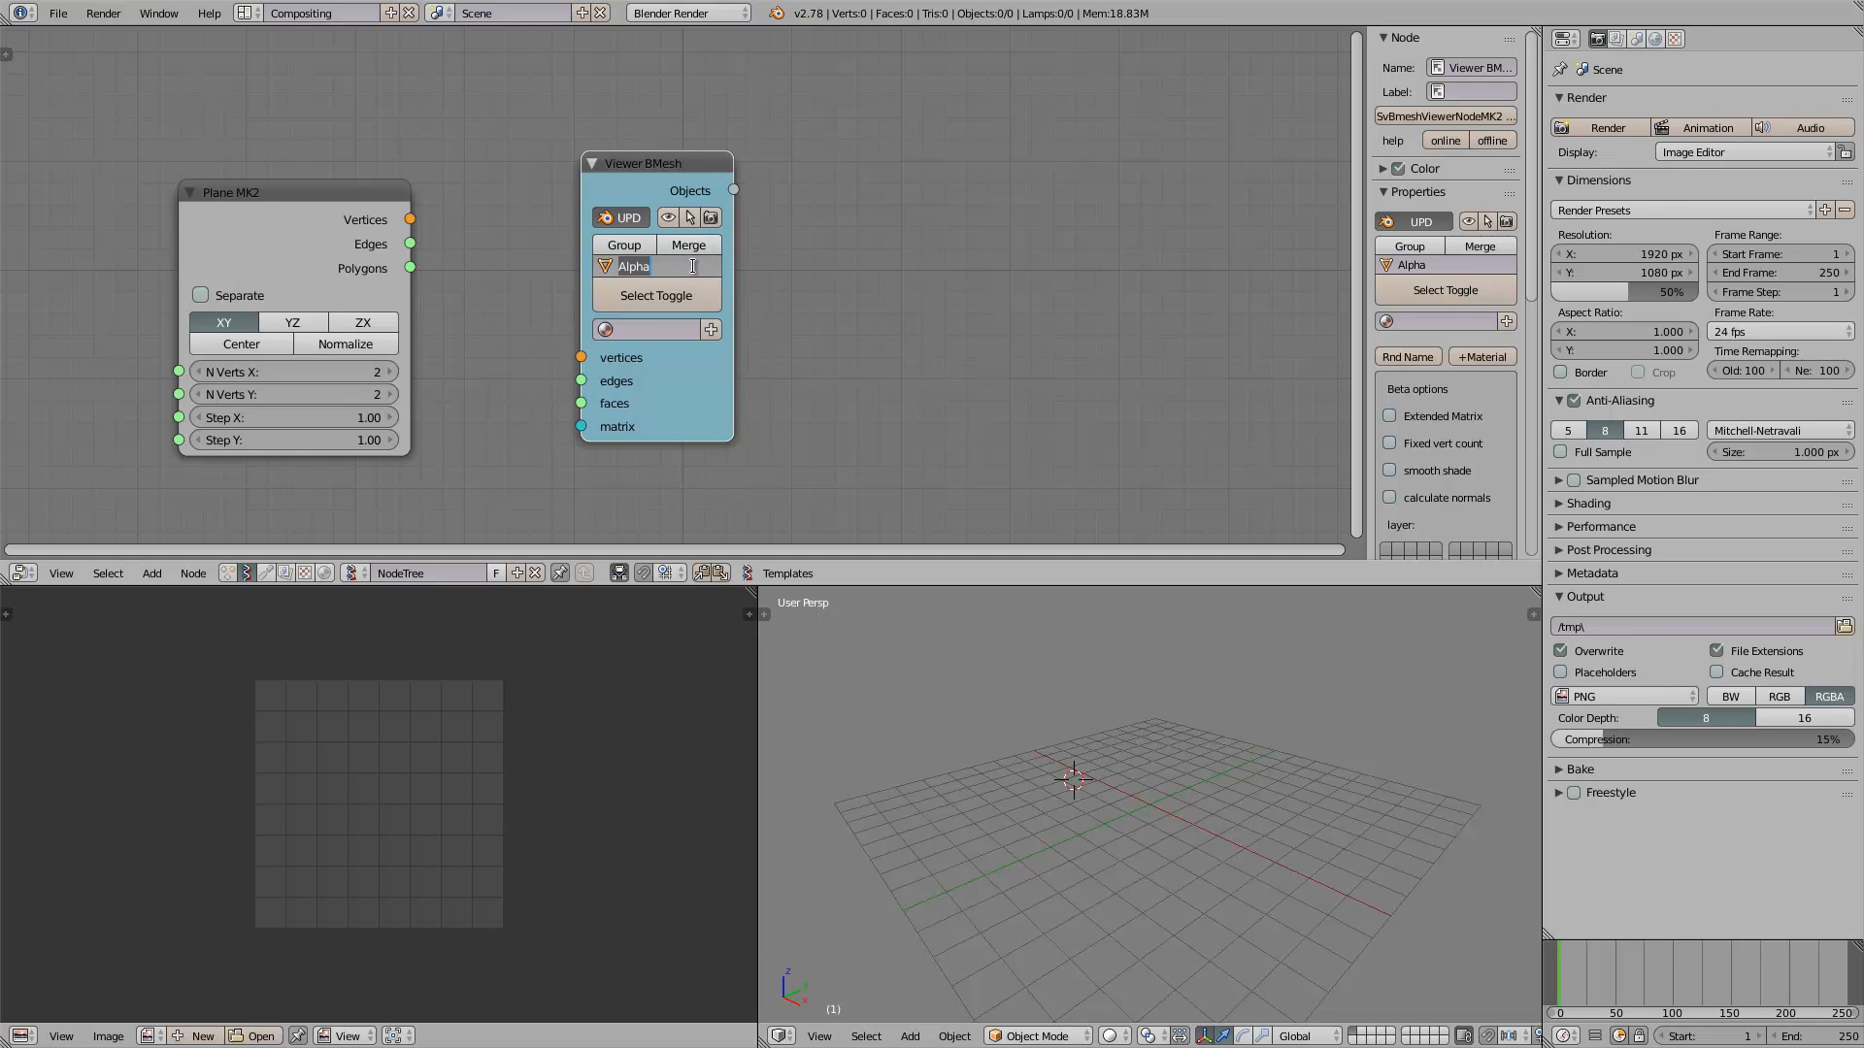
type("Canvas")
key("Return")
left_click_drag(411, 219, 580, 357)
left_click_drag(411, 268, 580, 403)
middle_click_drag(1142, 820, 1160, 767)
right_click(1204, 814)
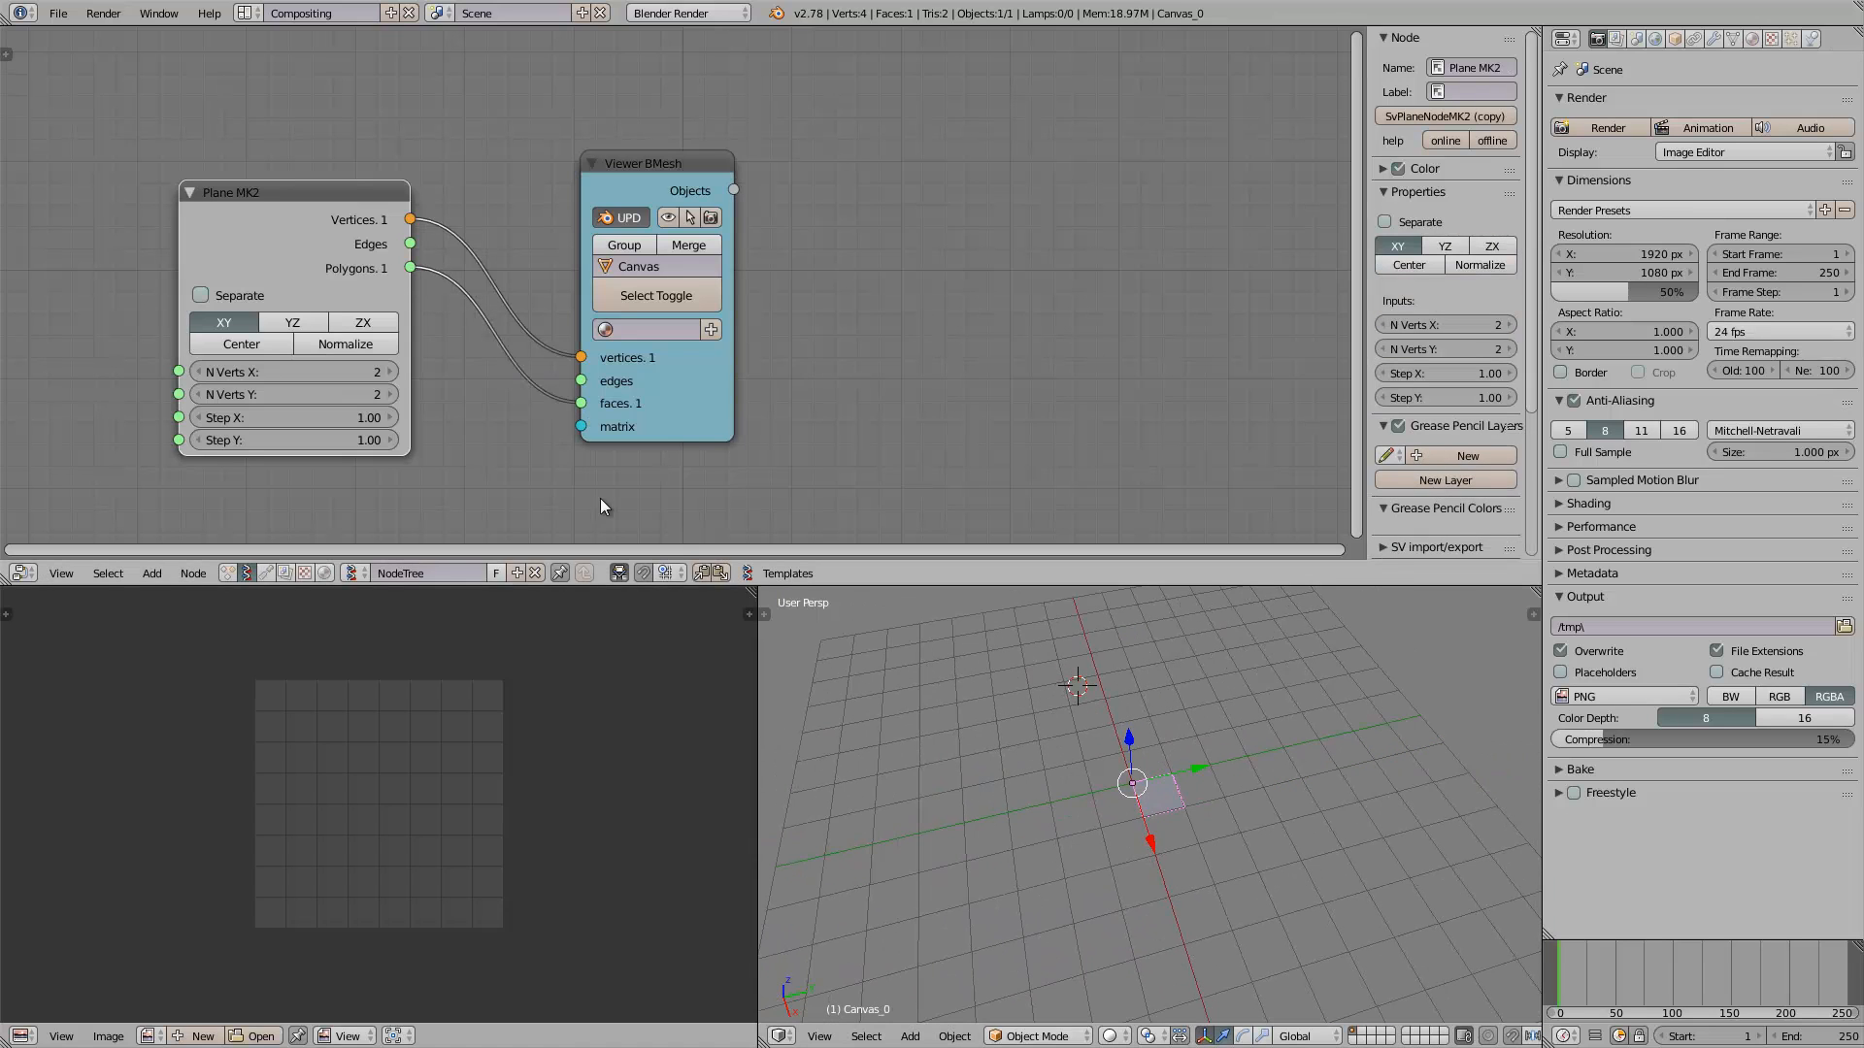
Increase the plane's vertex counts to 5 in X and 6 in Y
left_click(396, 375)
left_click(396, 374)
left_click(396, 374)
left_click(395, 398)
left_click(394, 398)
left_click(394, 398)
left_click(395, 398)
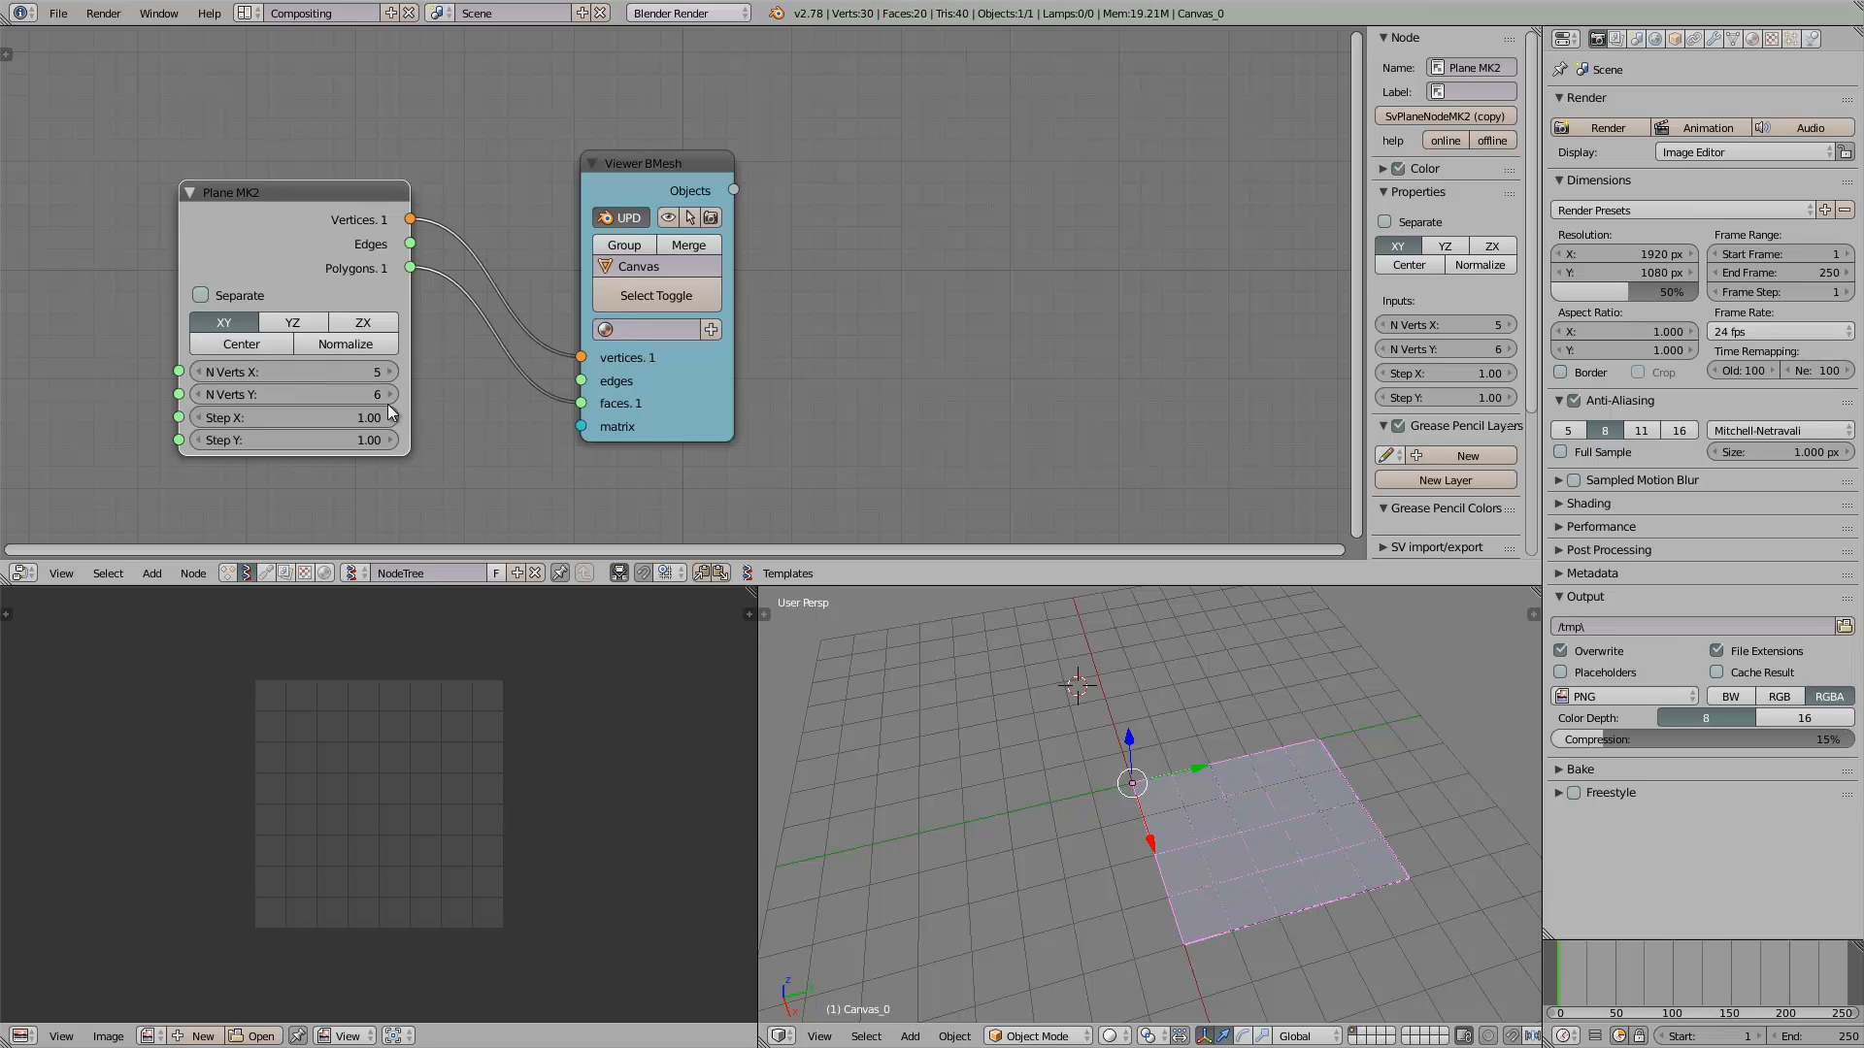
Center the plane on its origin and set both N Verts X and N Verts Y to 20
left_click(264, 344)
scroll(1116, 851, "down", 3)
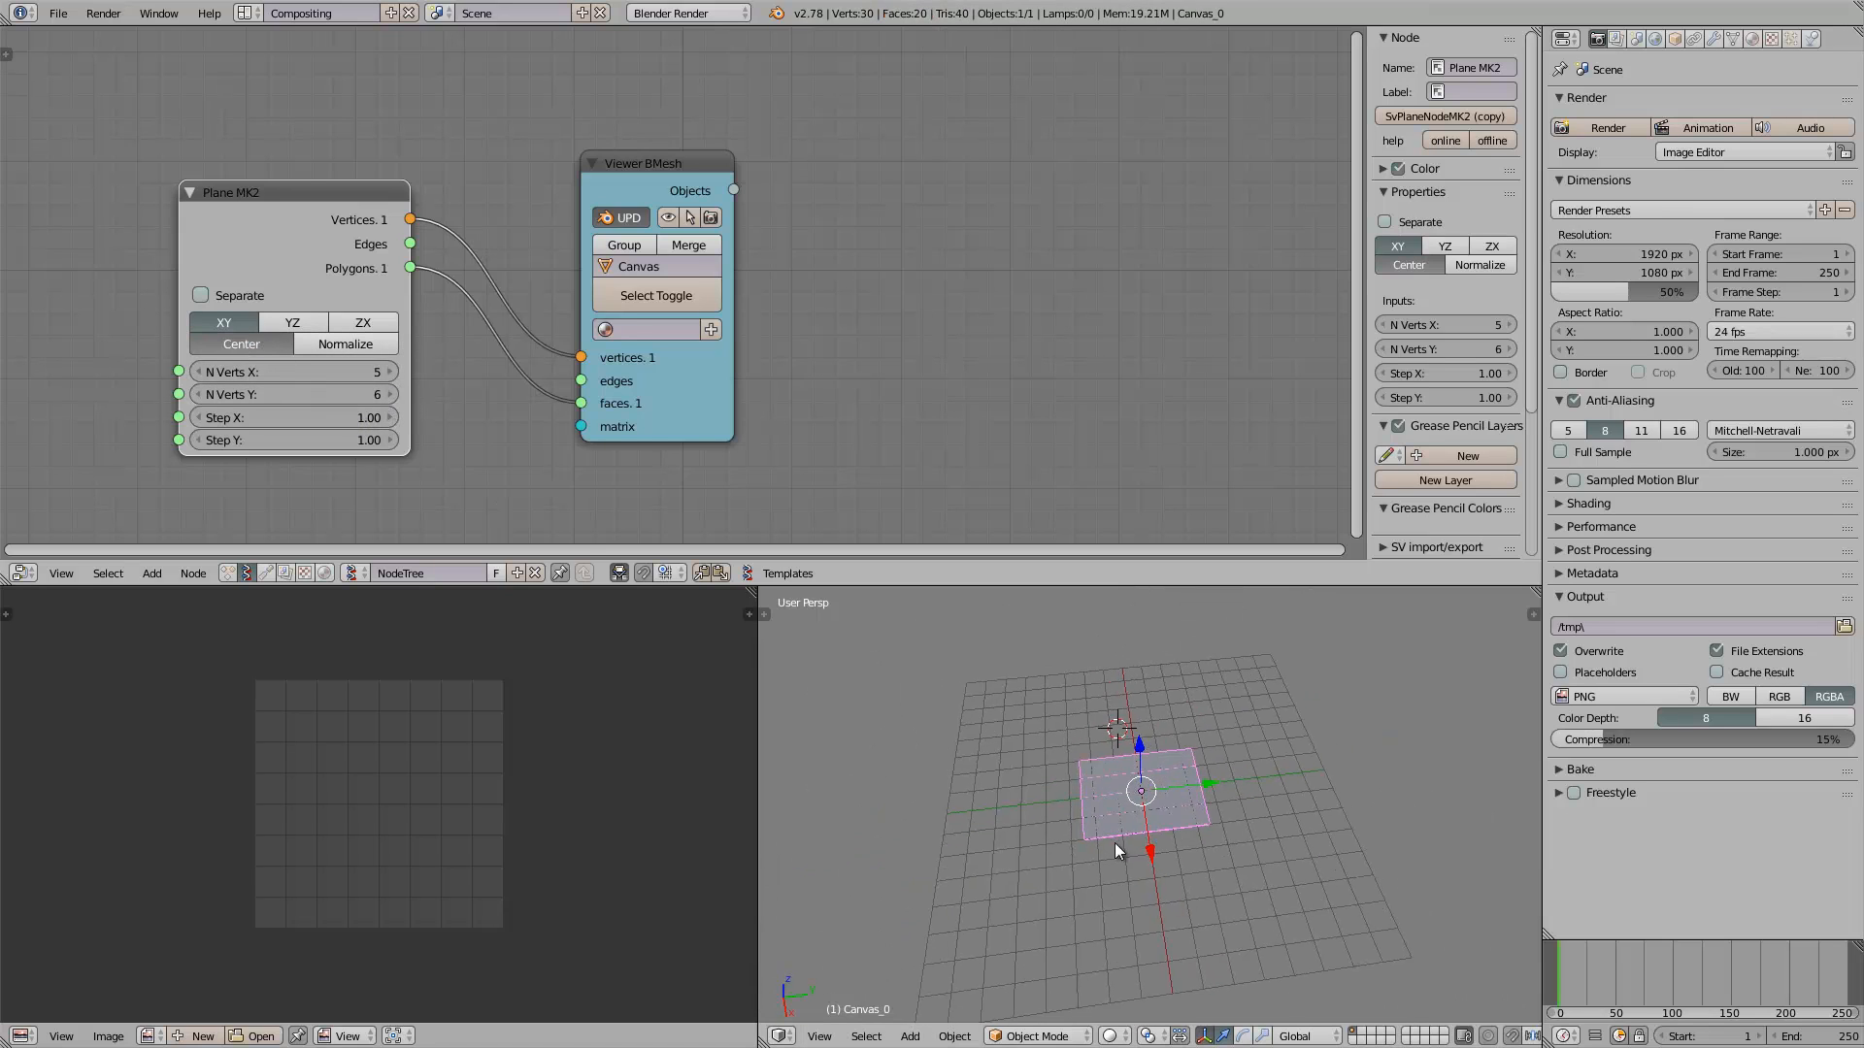
left_click_drag(343, 396, 347, 367)
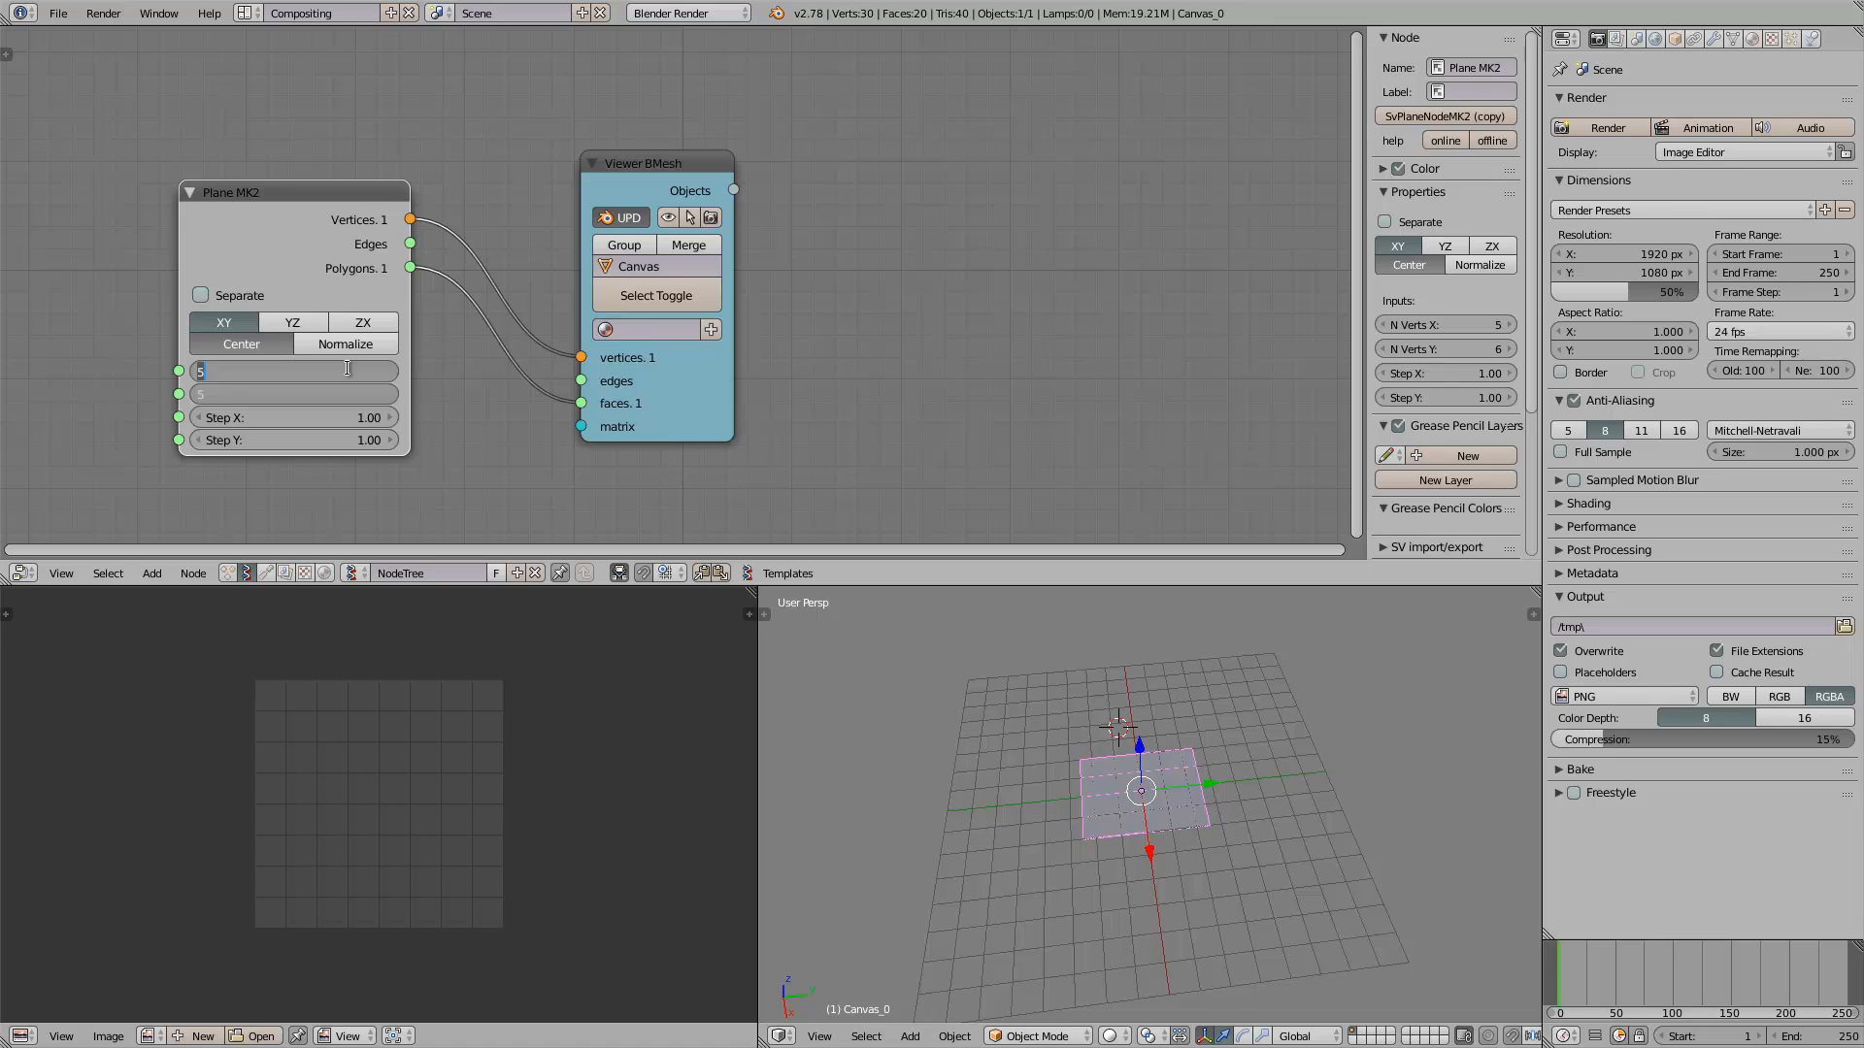
type("20")
key("Return")
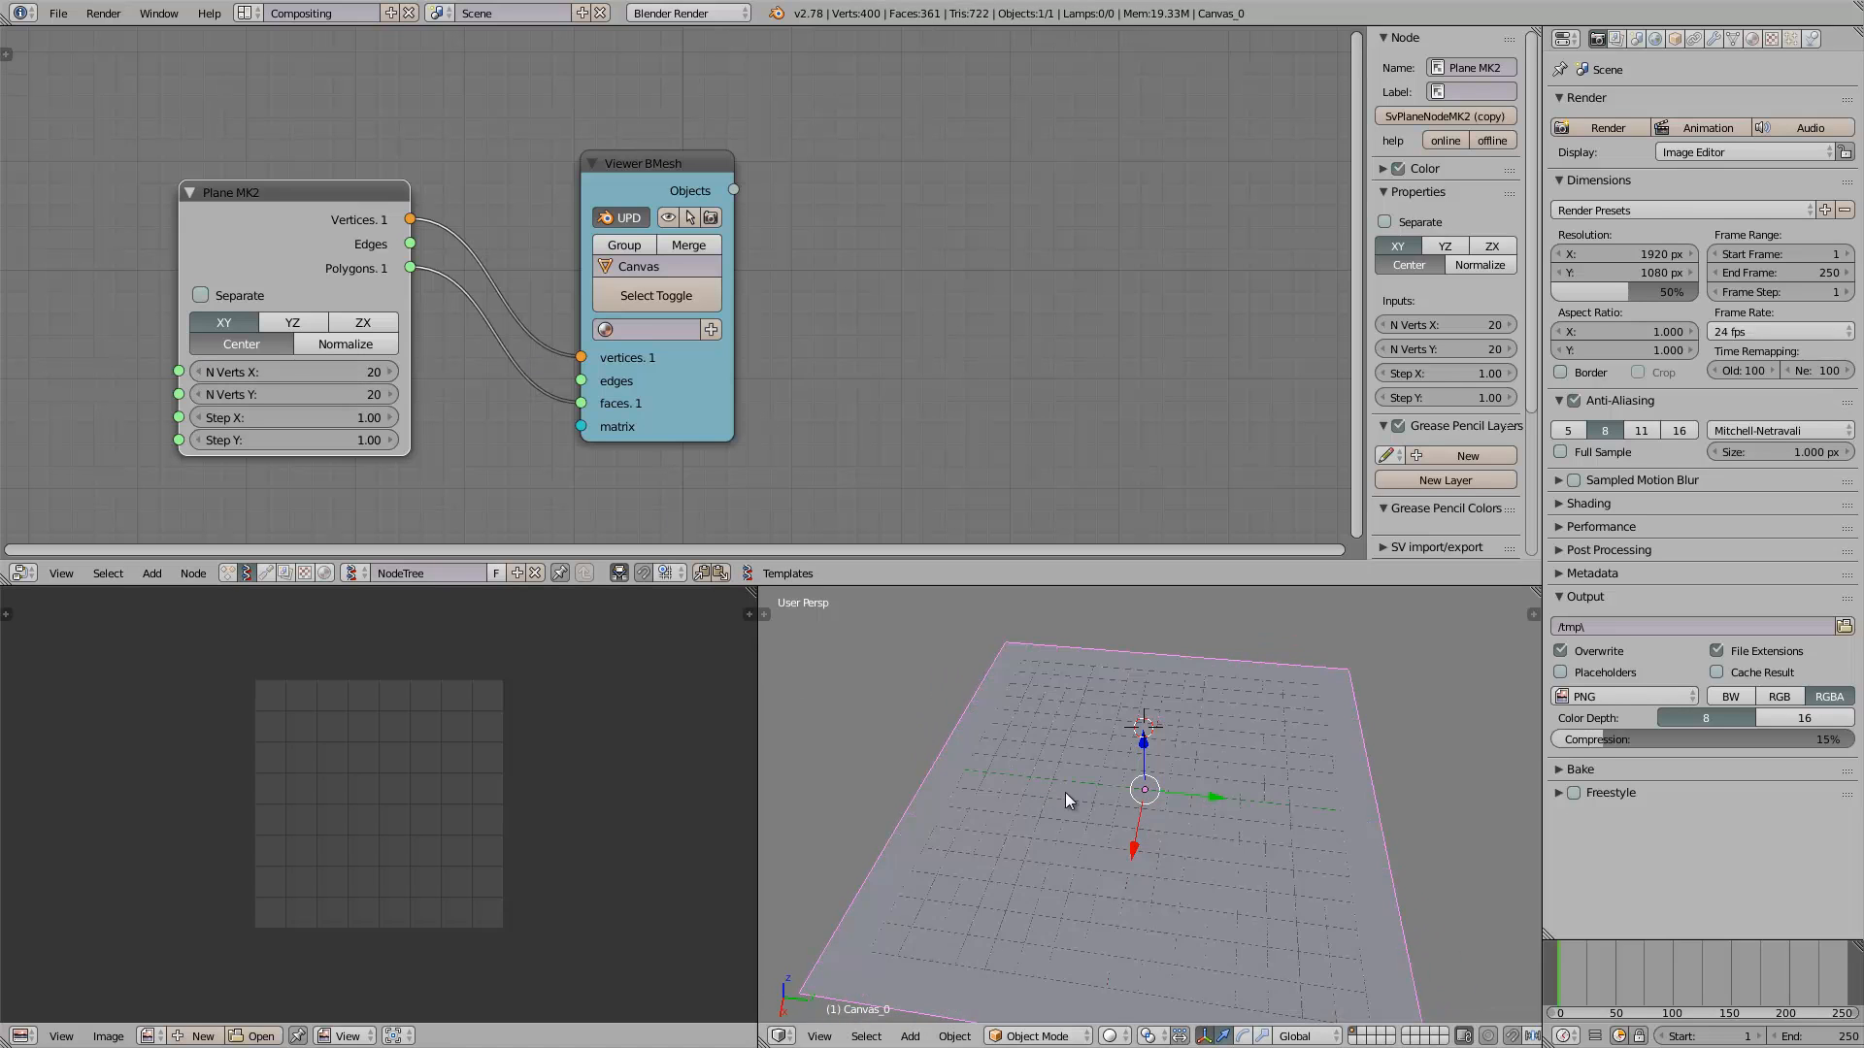
Show the 3D view in wireframe and move the Viewer BMesh and Plane MK2 nodes higher in the node editor
scroll(1112, 811, "down", 4)
middle_click_drag(1110, 812, 1155, 680)
middle_click_drag(1082, 766, 1204, 758)
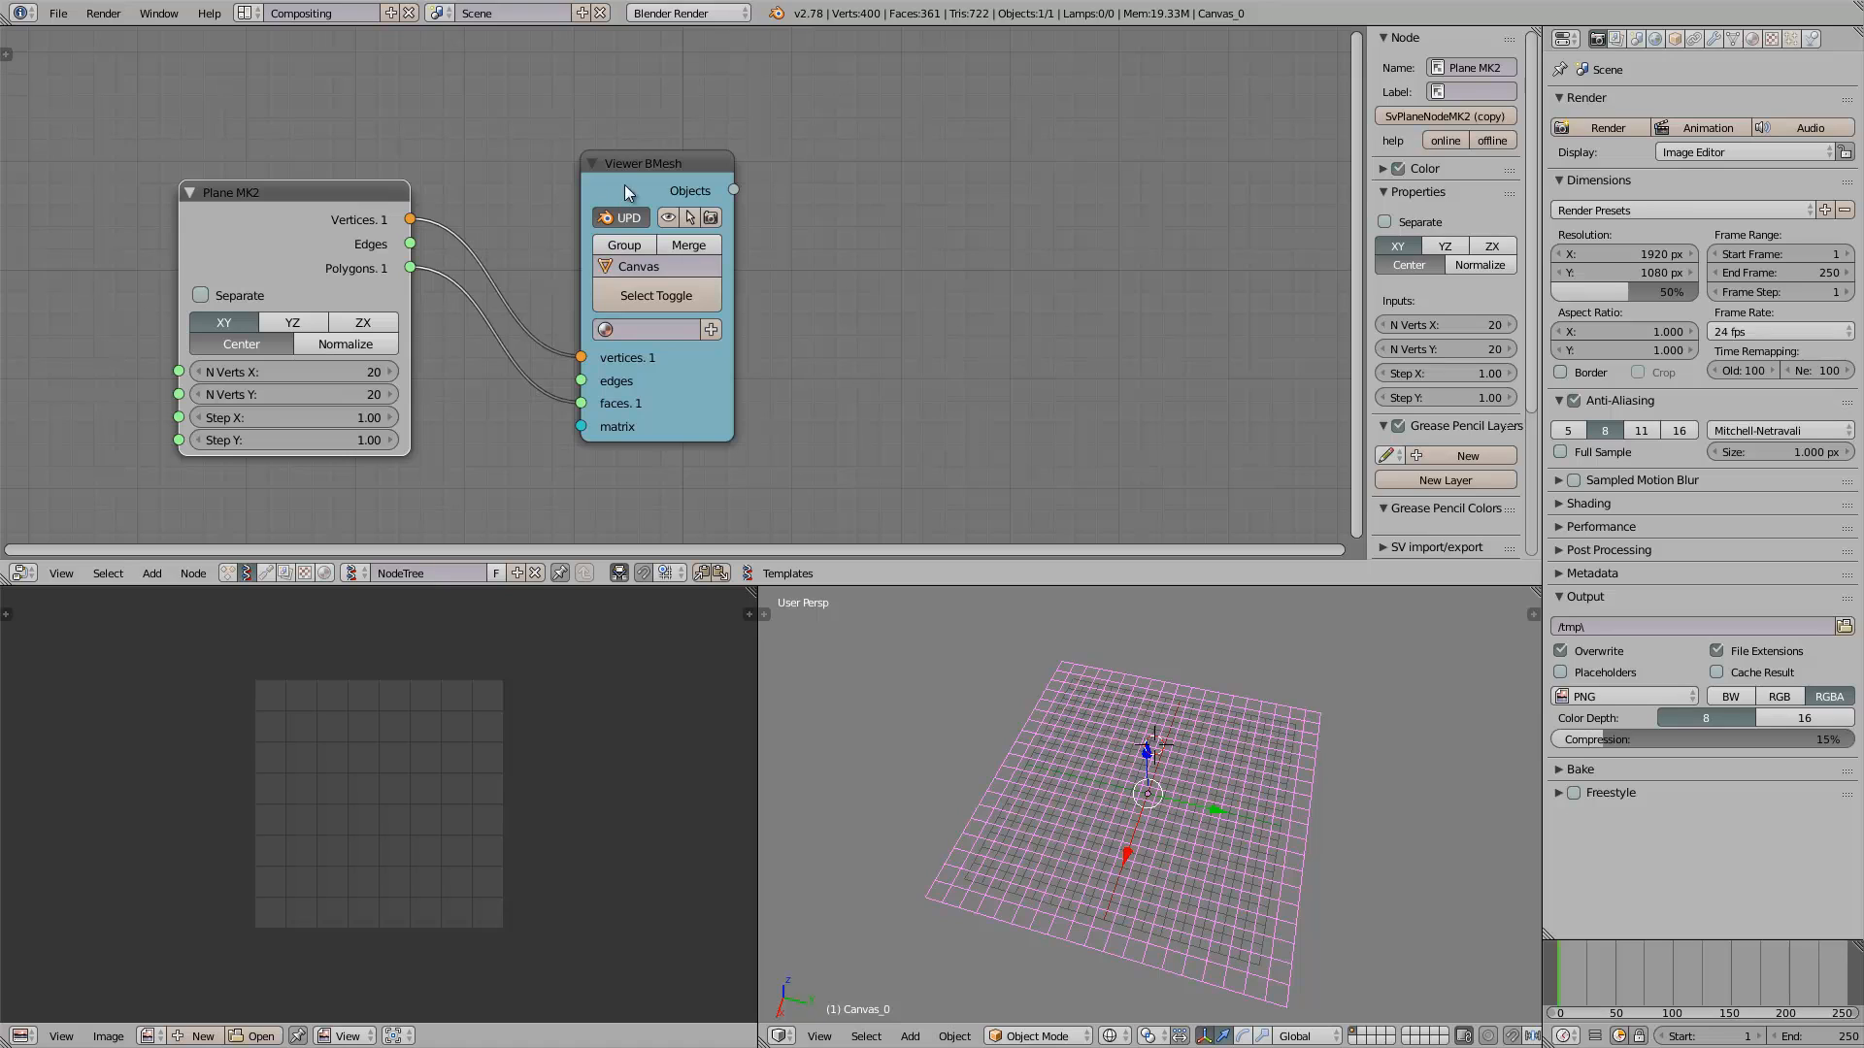
left_click_drag(625, 191, 569, 135)
left_click_drag(292, 192, 276, 94)
middle_click_drag(1204, 783, 1157, 749)
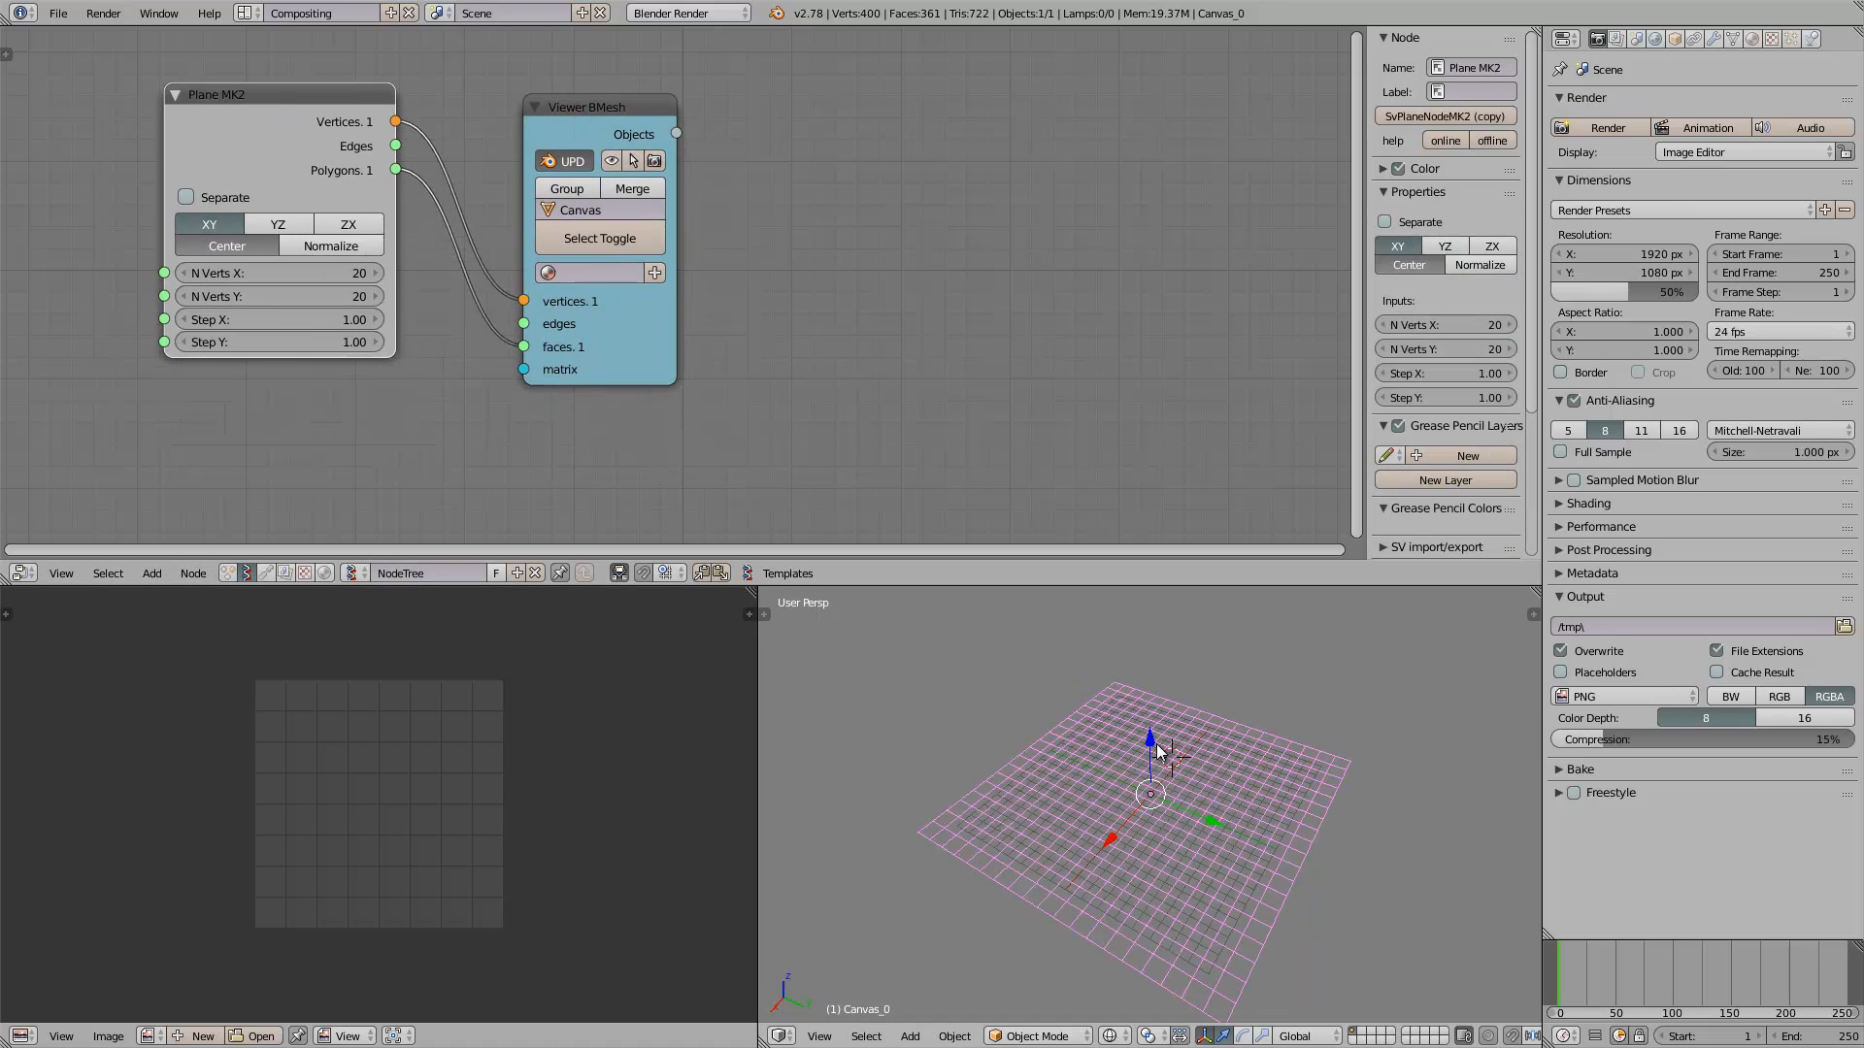
Enable Dynamic Paint physics on the plane, add a canvas to it, and show its modifier stack
left_click(1812, 39)
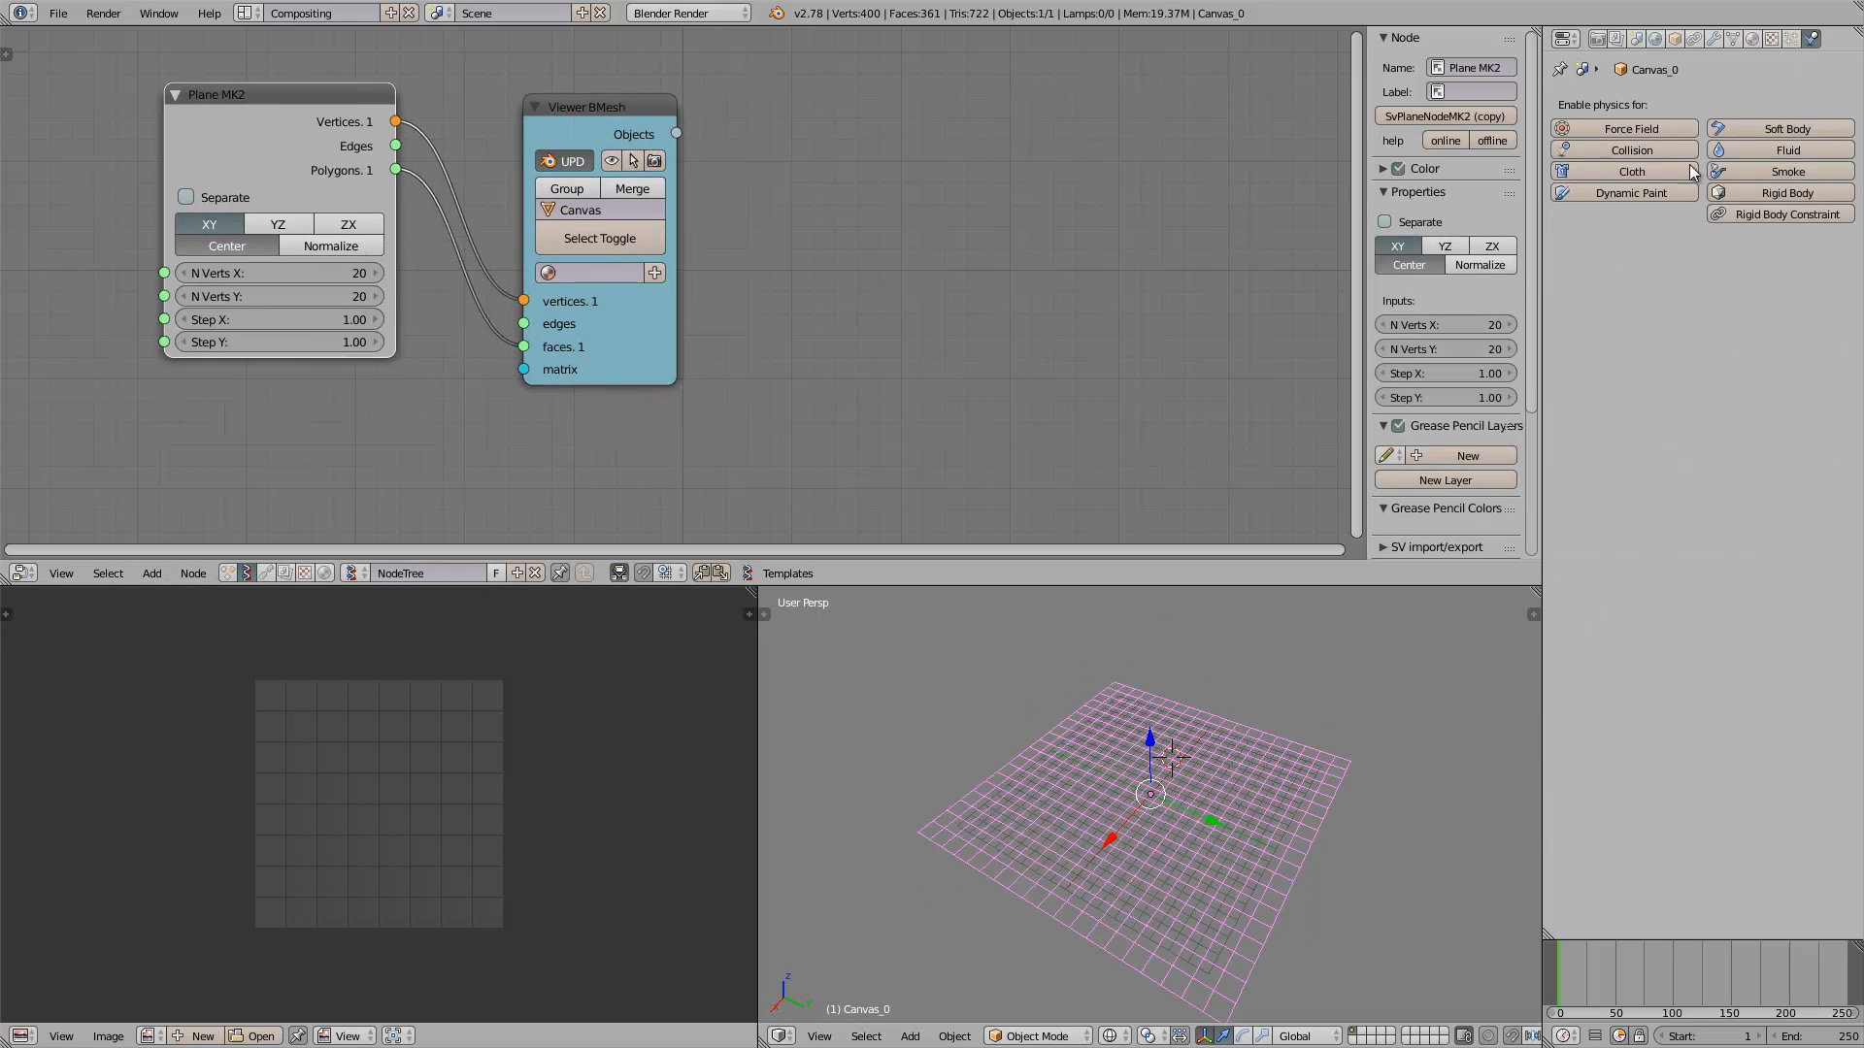
left_click(1658, 192)
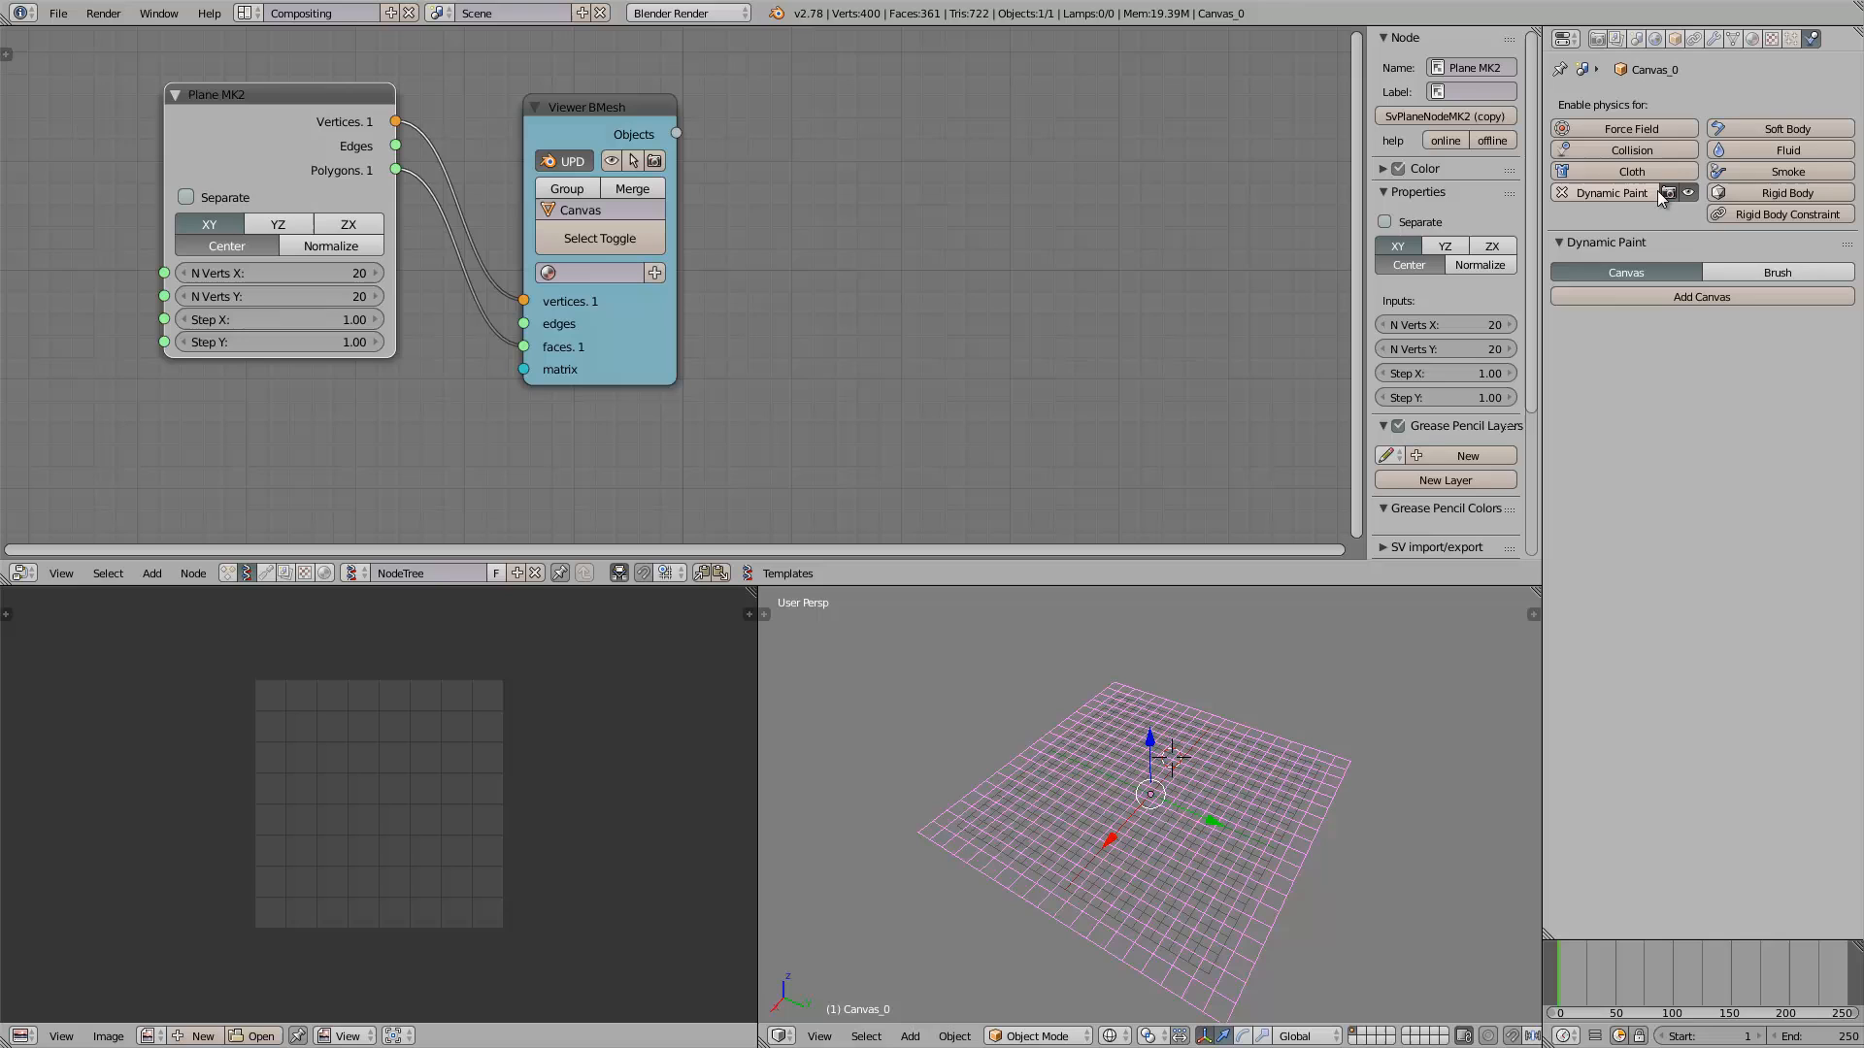
left_click(1722, 296)
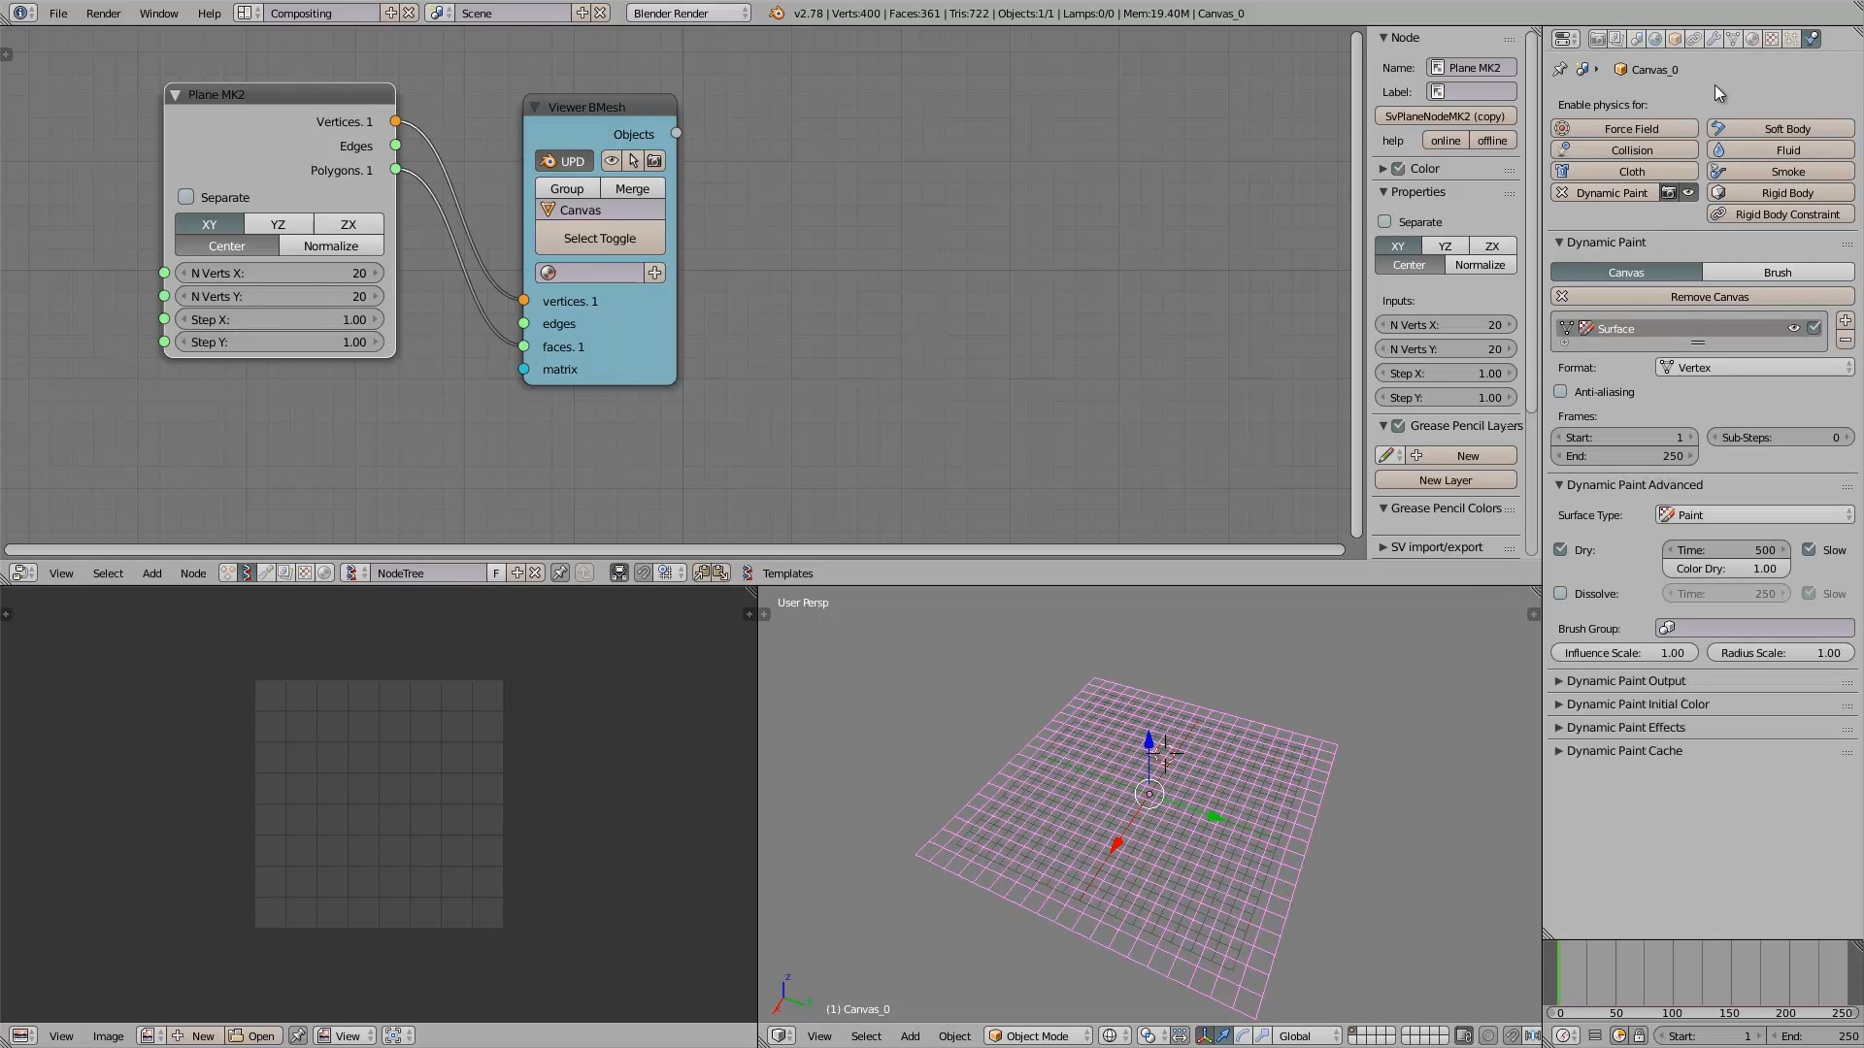
left_click(1713, 39)
mouse_move(1415, 741)
middle_mouse_down("shift")
mouse_move(1252, 718)
mouse_move(1184, 835)
middle_mouse_up("shift")
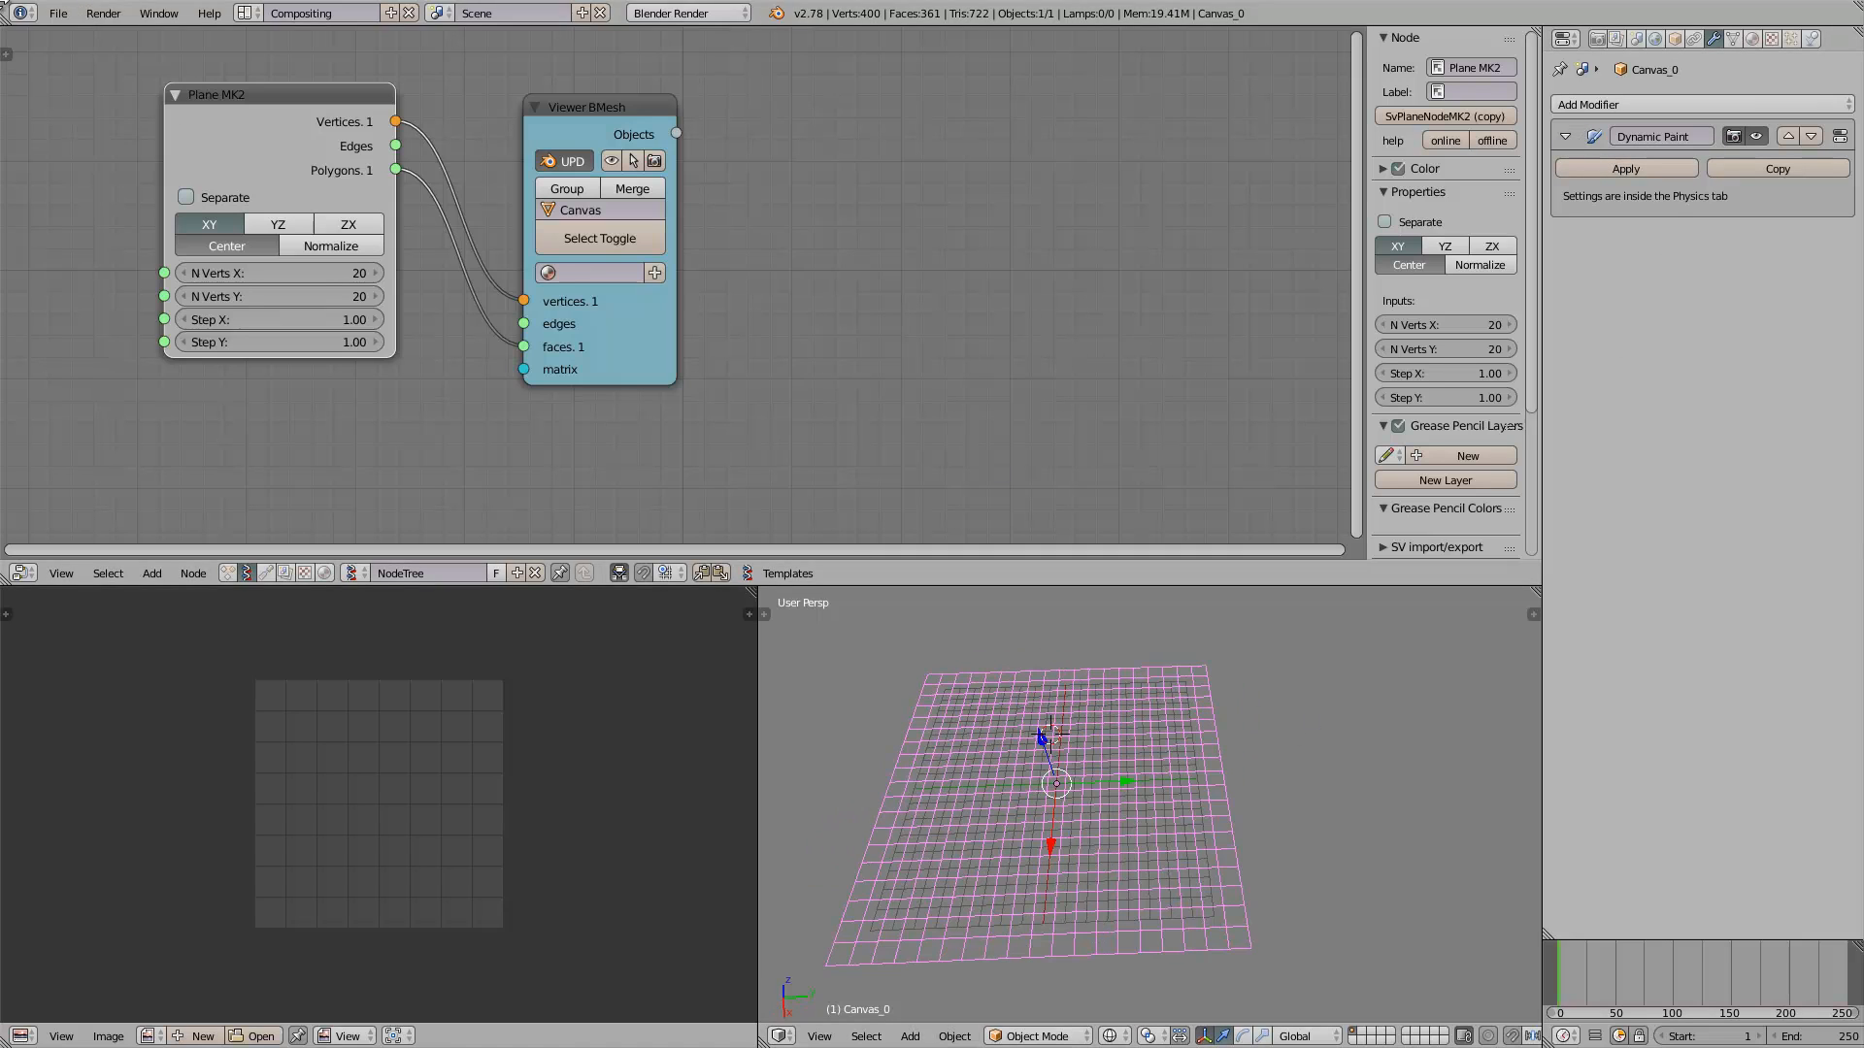
Save the file to the Desktop as ANSV_Dynamic_Paint_Playground_001.blend
left_click(58, 13)
left_click(126, 180)
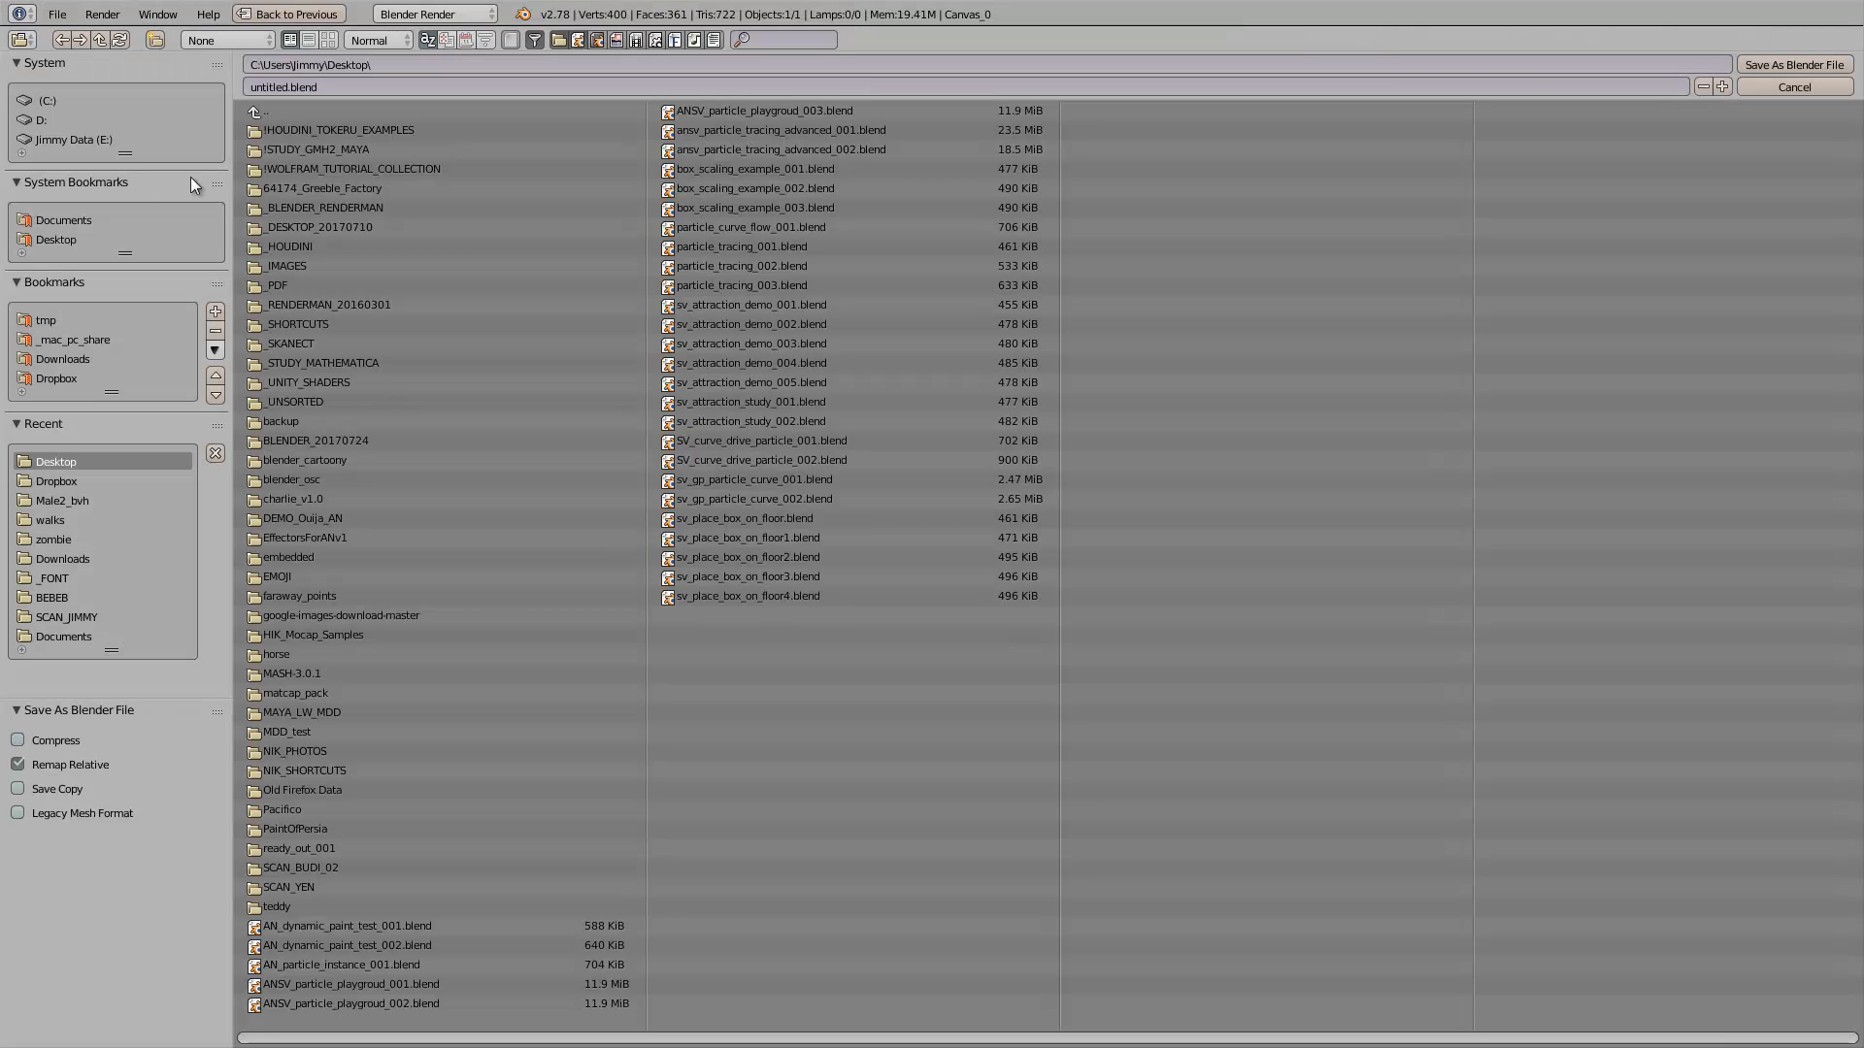
left_click(347, 87)
type("ANSV_Dynamic_Paint_Playground")
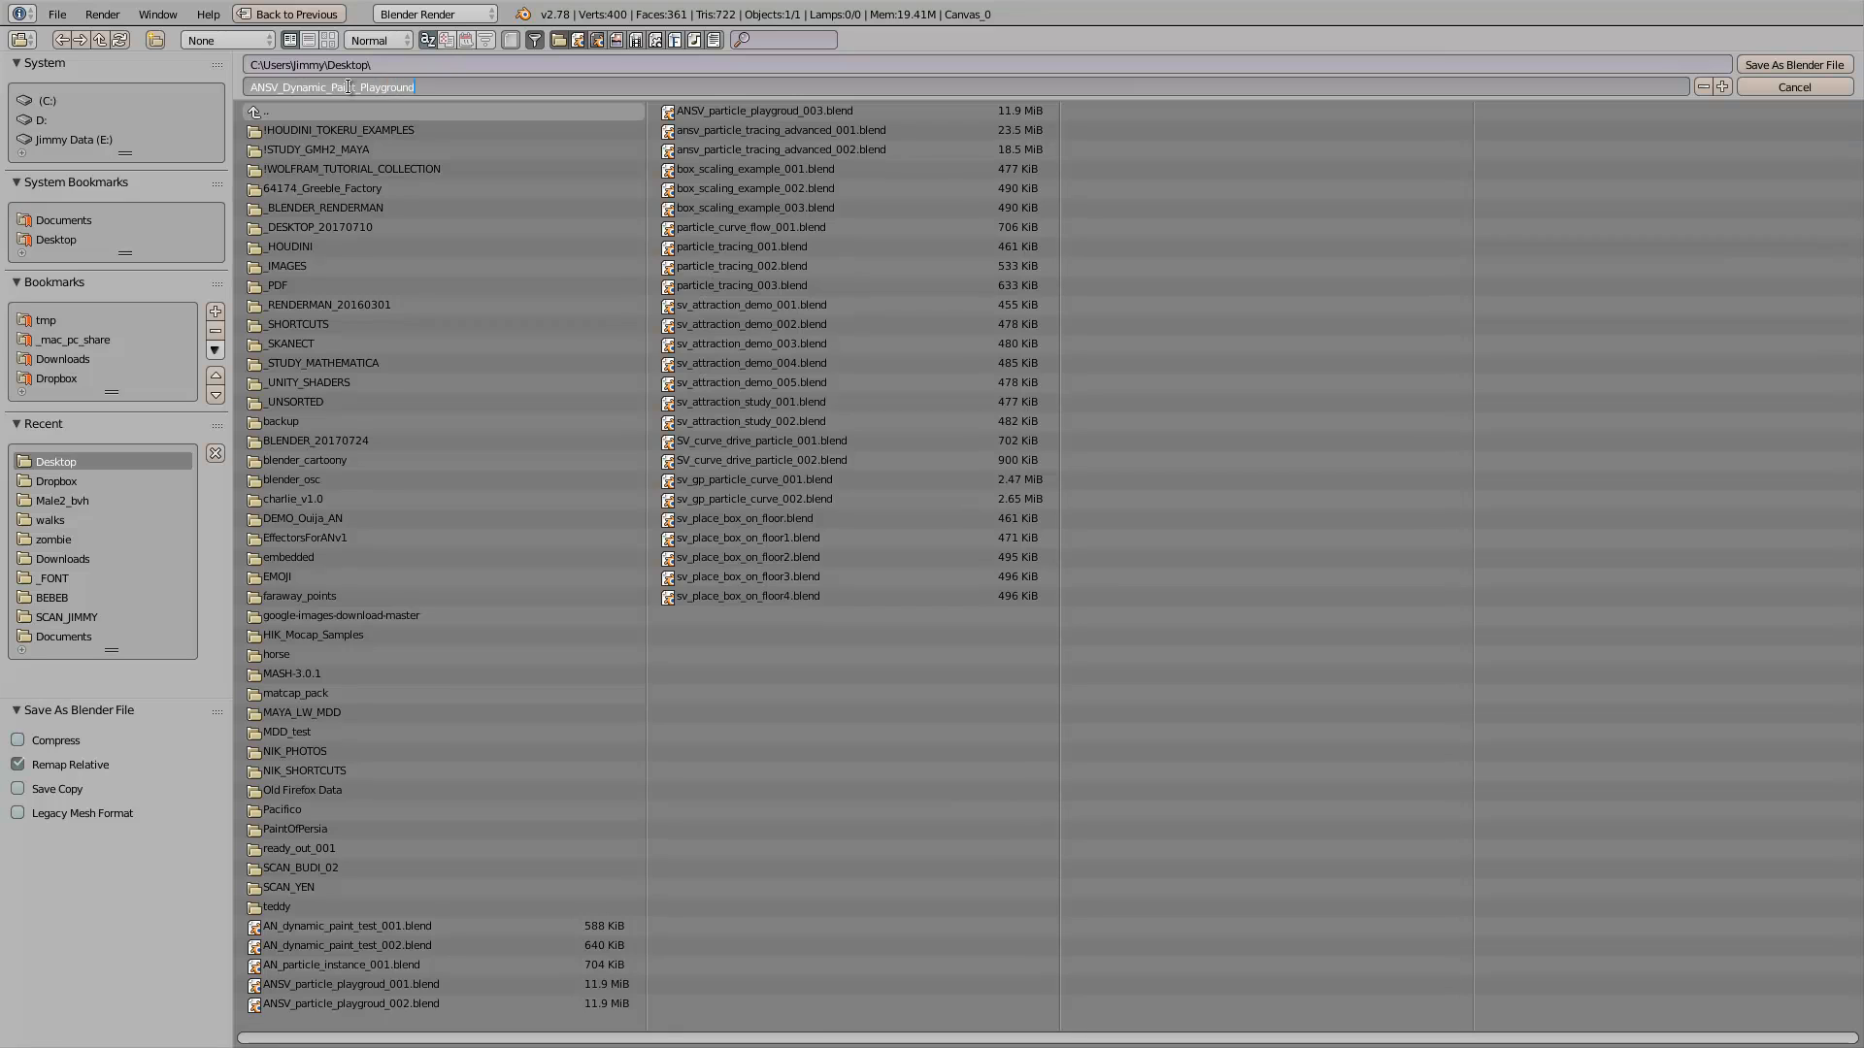
key("Return")
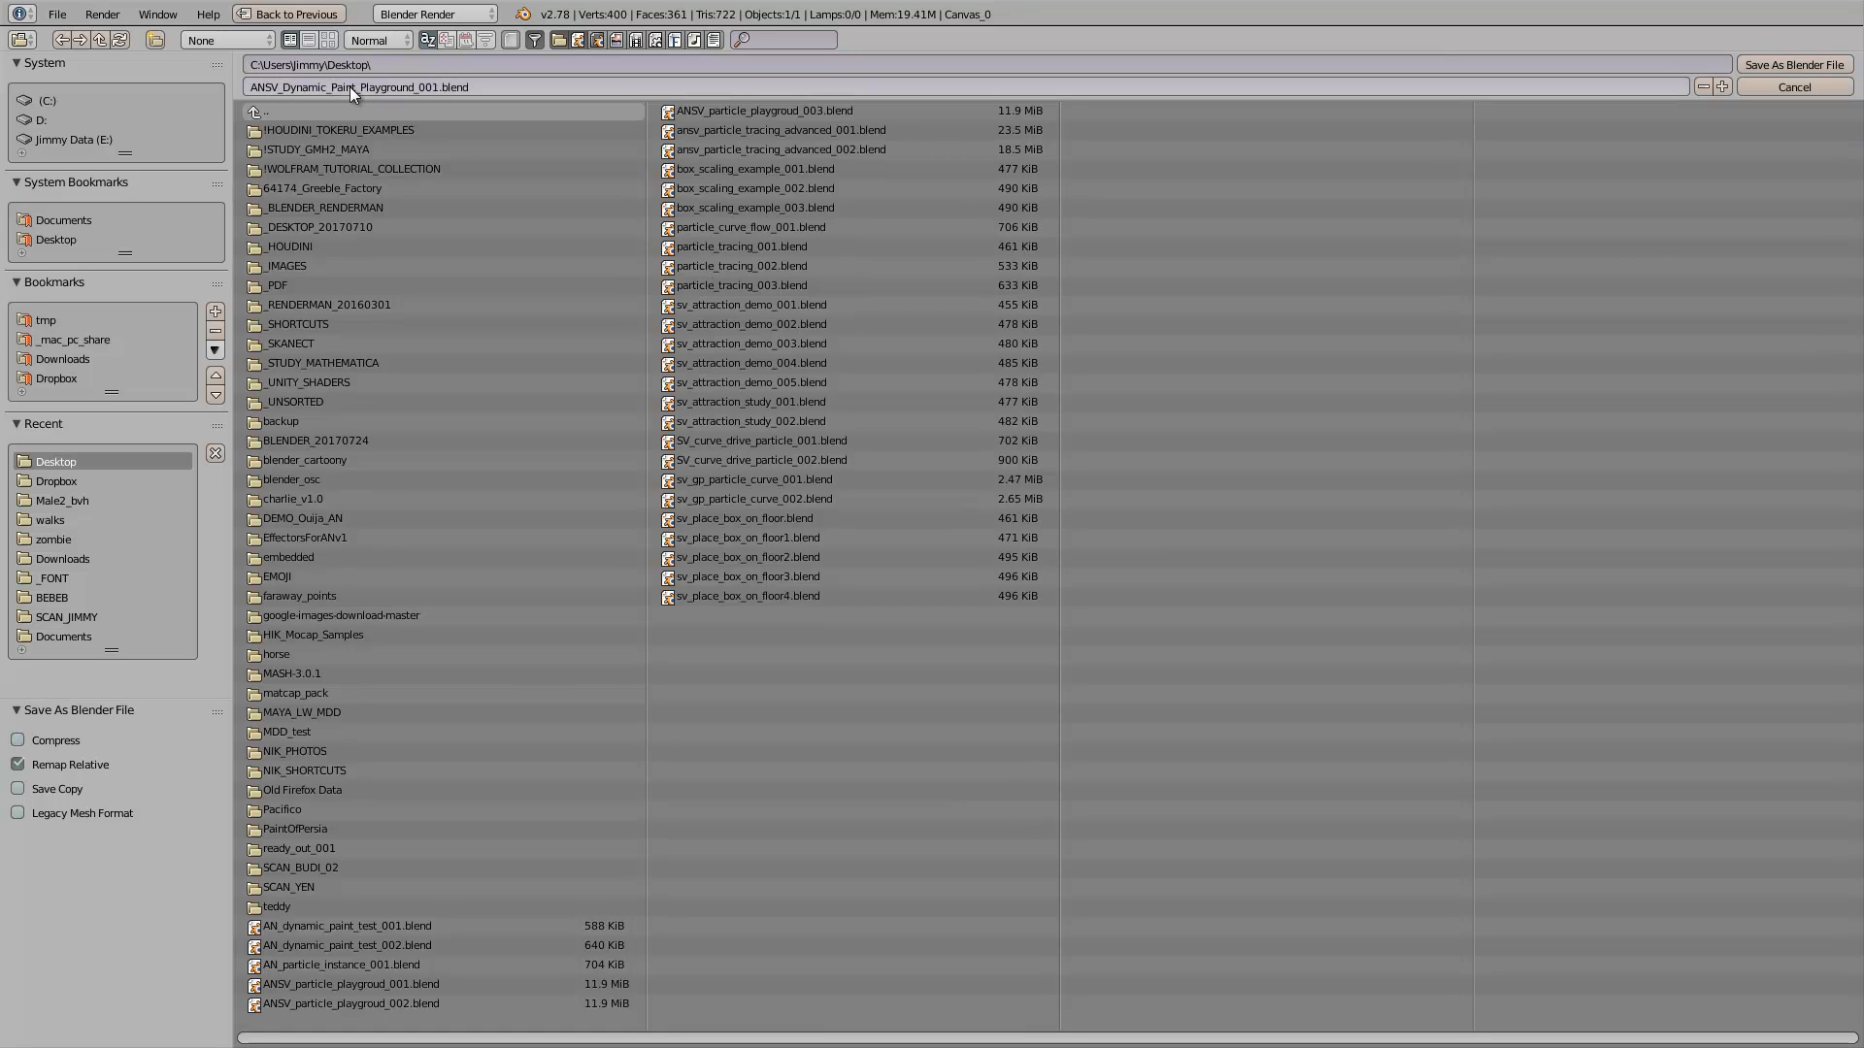
left_click(1784, 65)
Widen the 3D view by narrowing the image editor, and move the Canvas viewer node slightly toward the Plane MK2 node
middle_click_drag(1214, 777, 1034, 802)
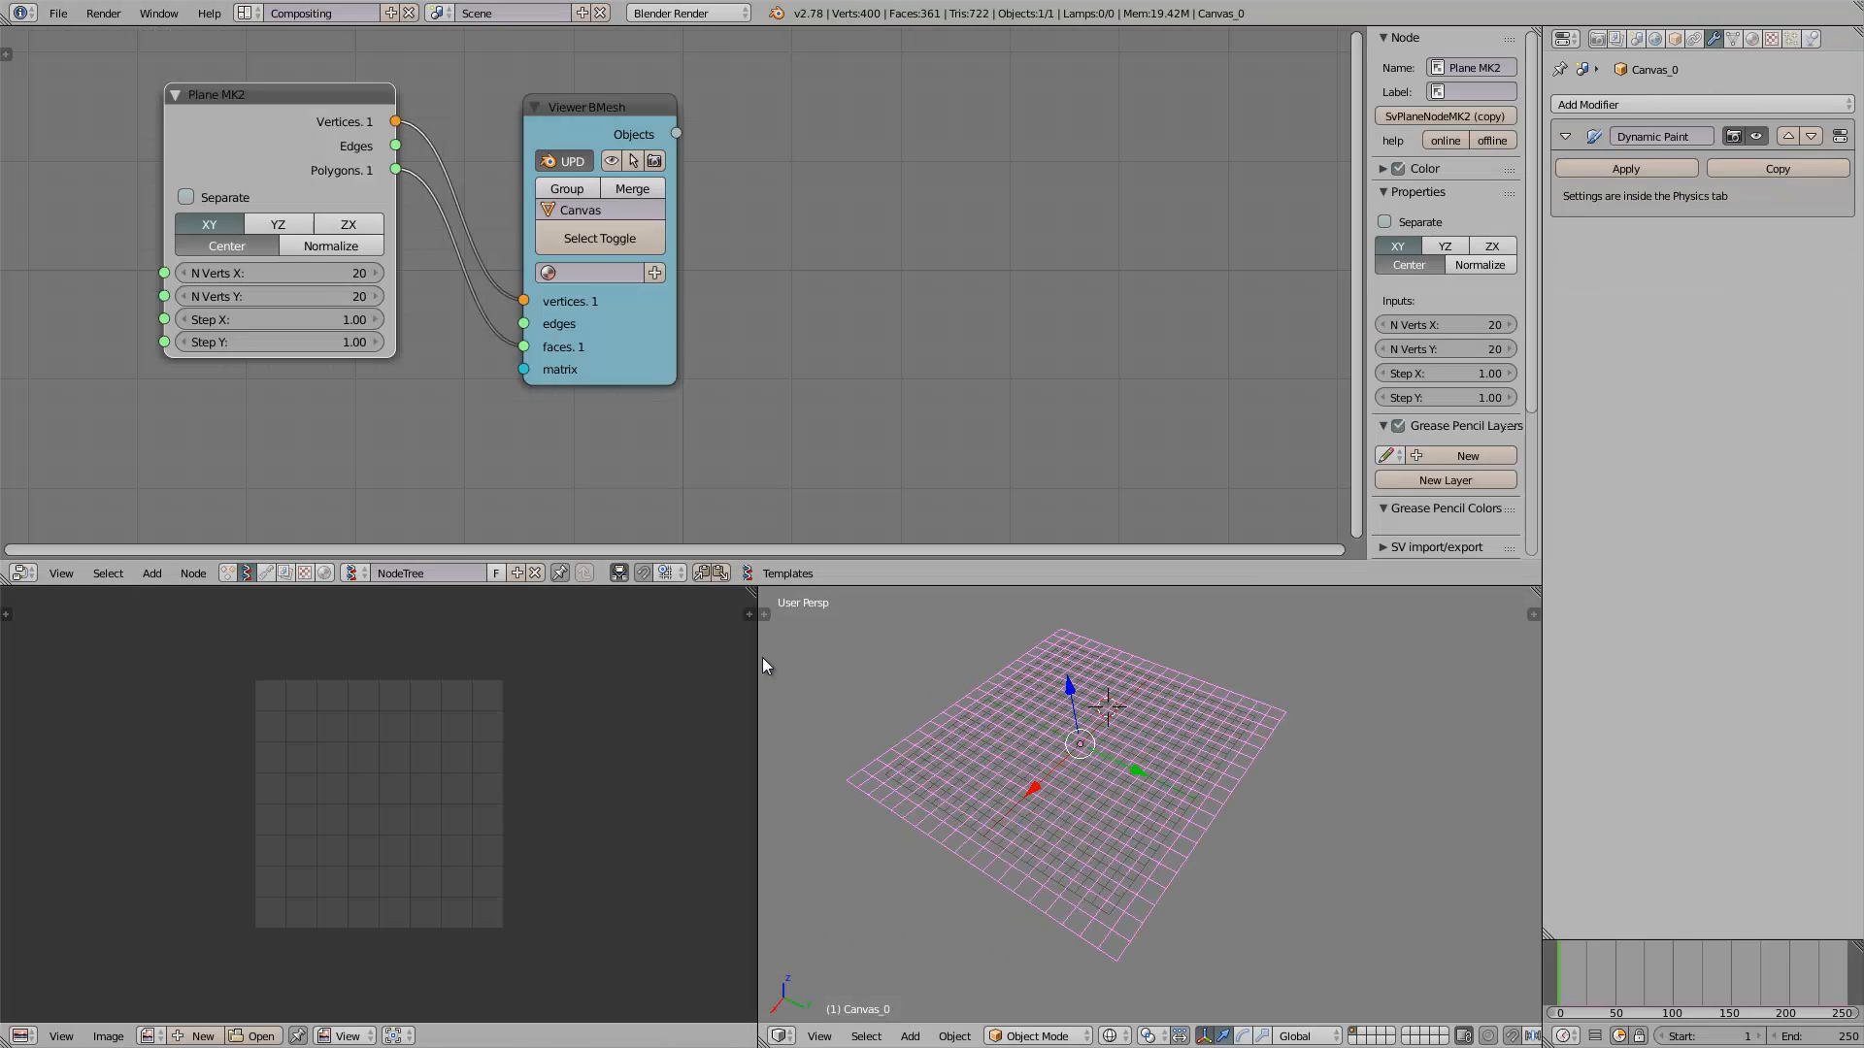
left_click_drag(757, 658, 576, 661)
scroll(1009, 806, "down", 3)
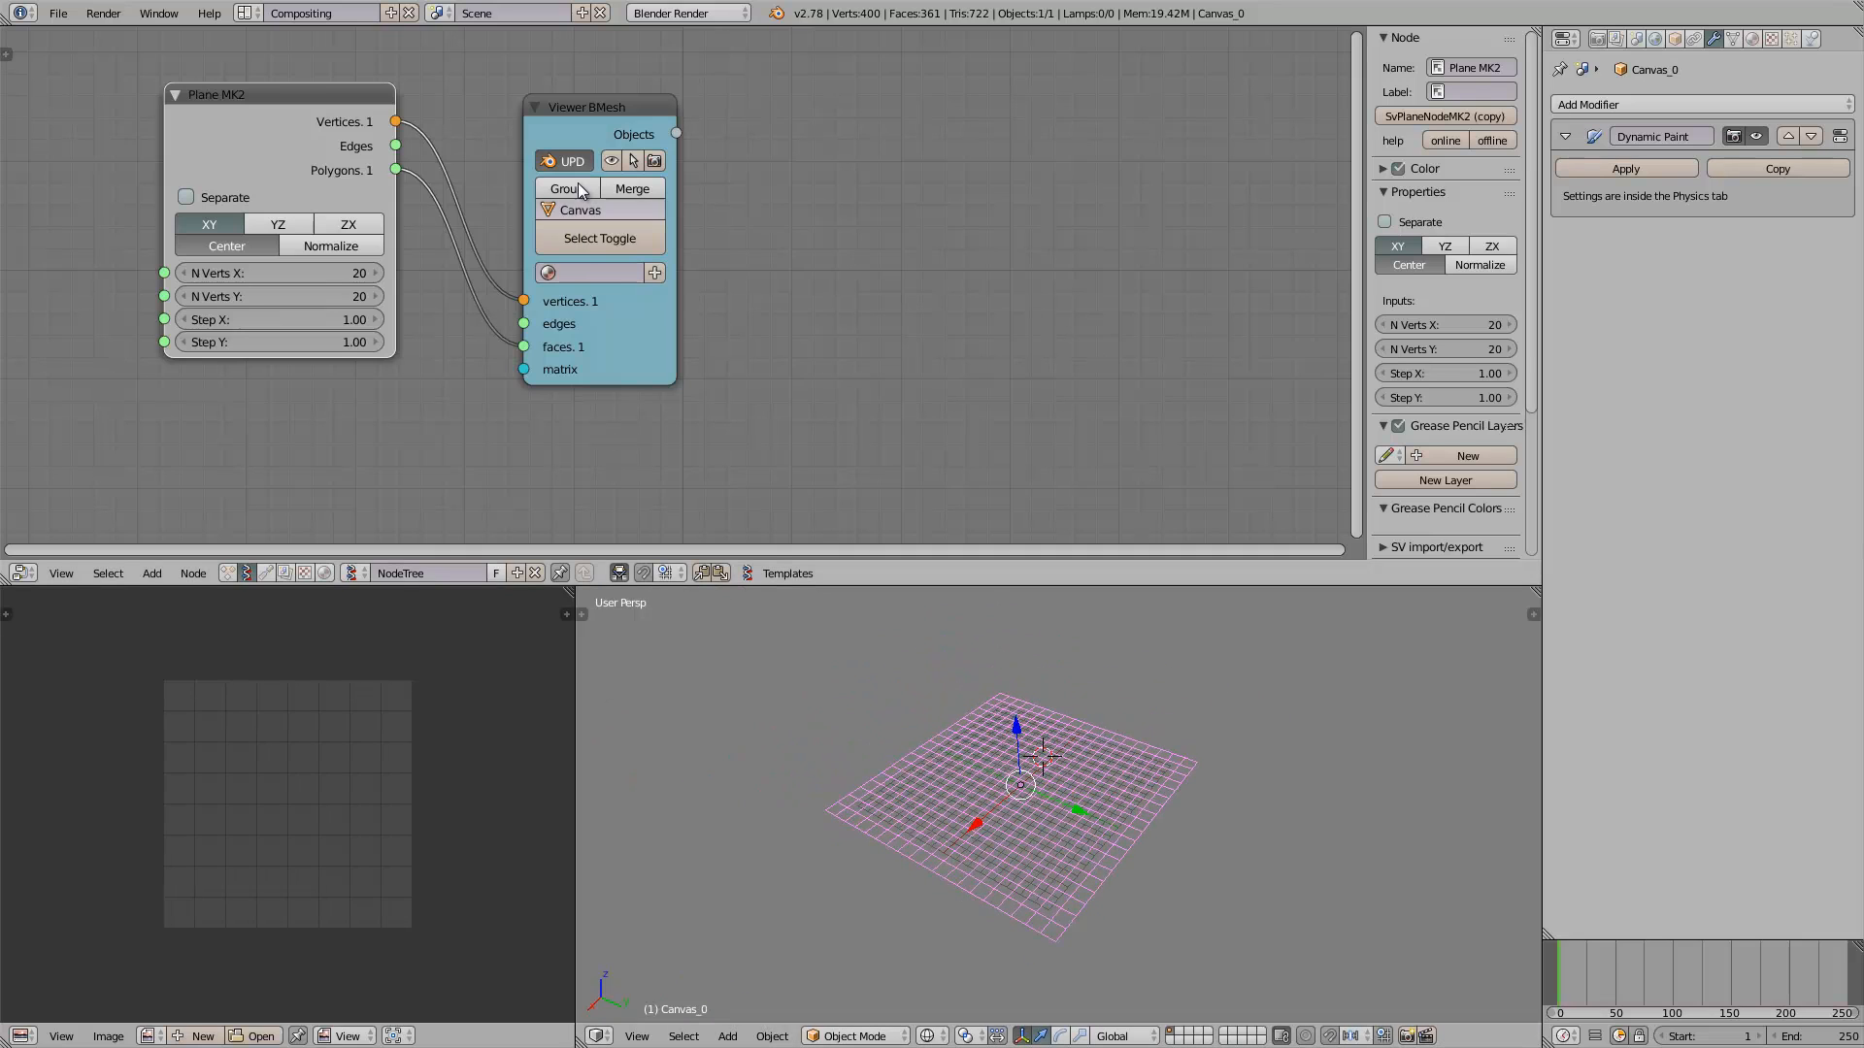
left_click_drag(615, 129, 591, 121)
Add a Box node to the node tree, beyond the Canvas viewer node
key("shift+a")
left_click(911, 138)
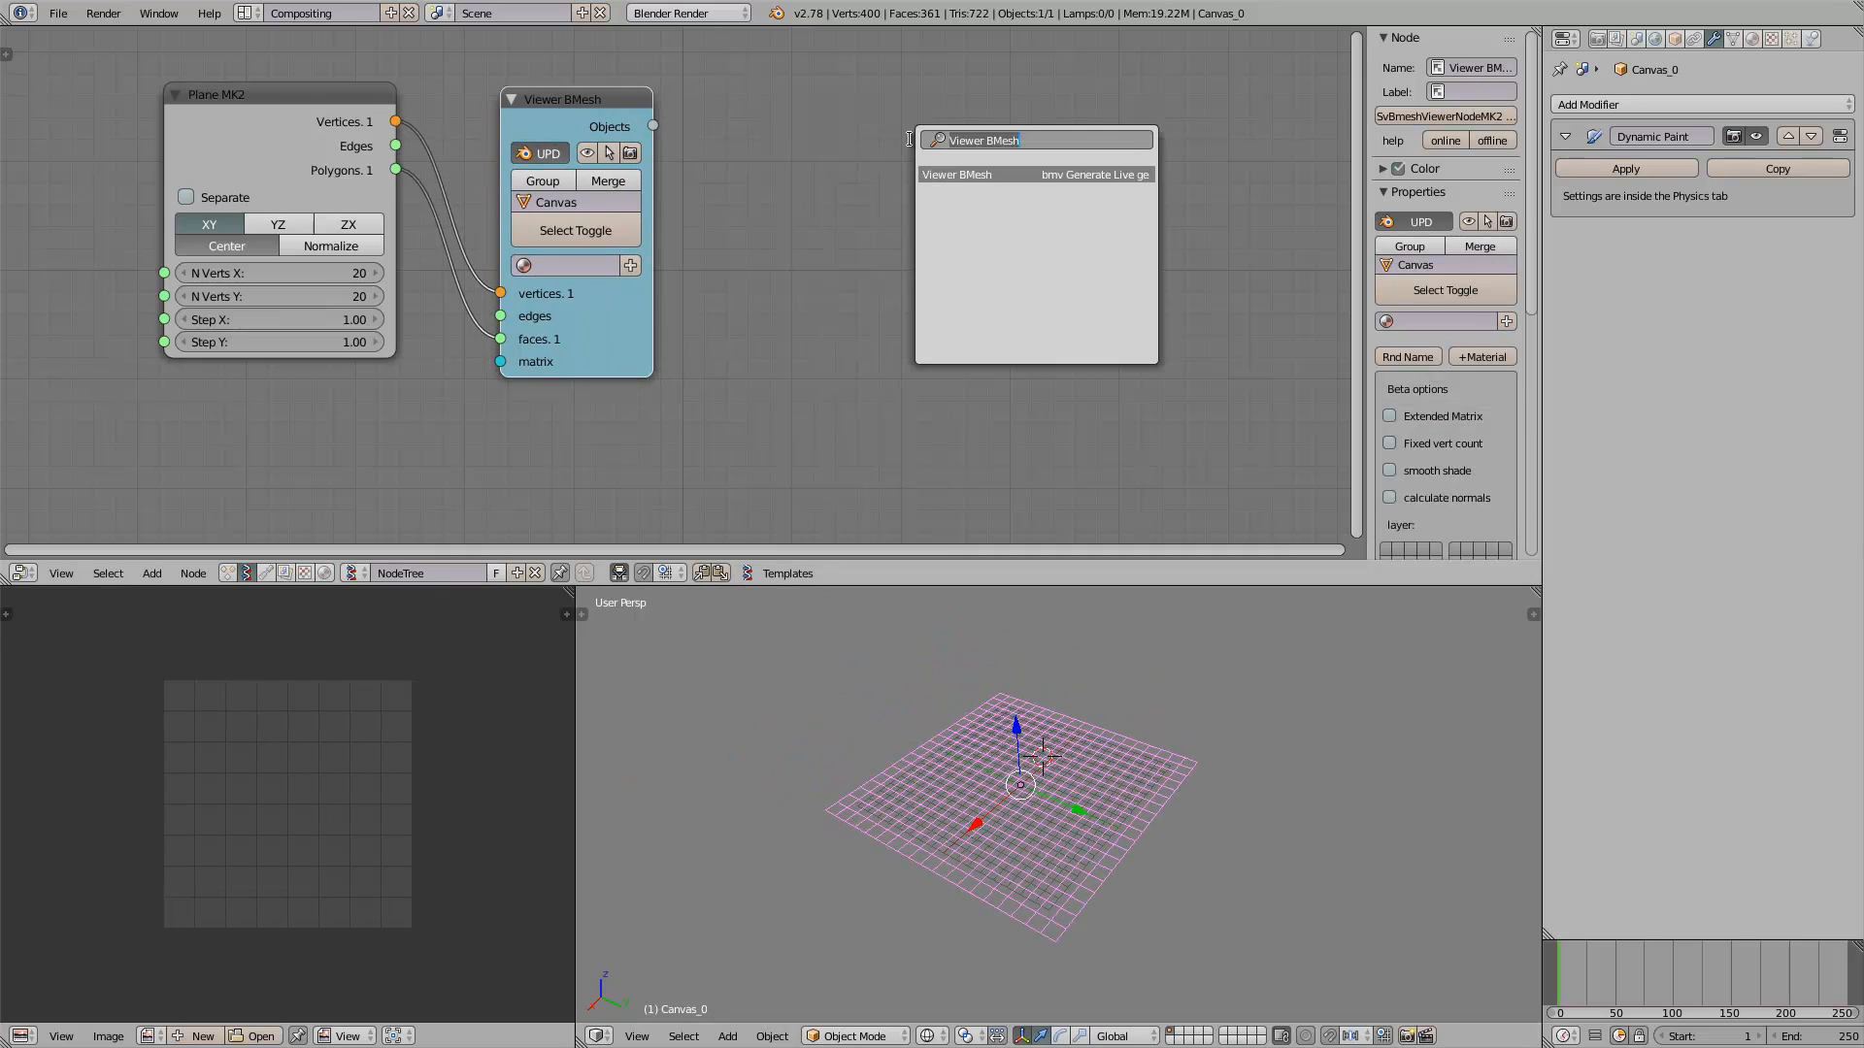
type("box")
key("Return")
left_click(847, 139)
middle_click_drag(787, 241, 683, 252)
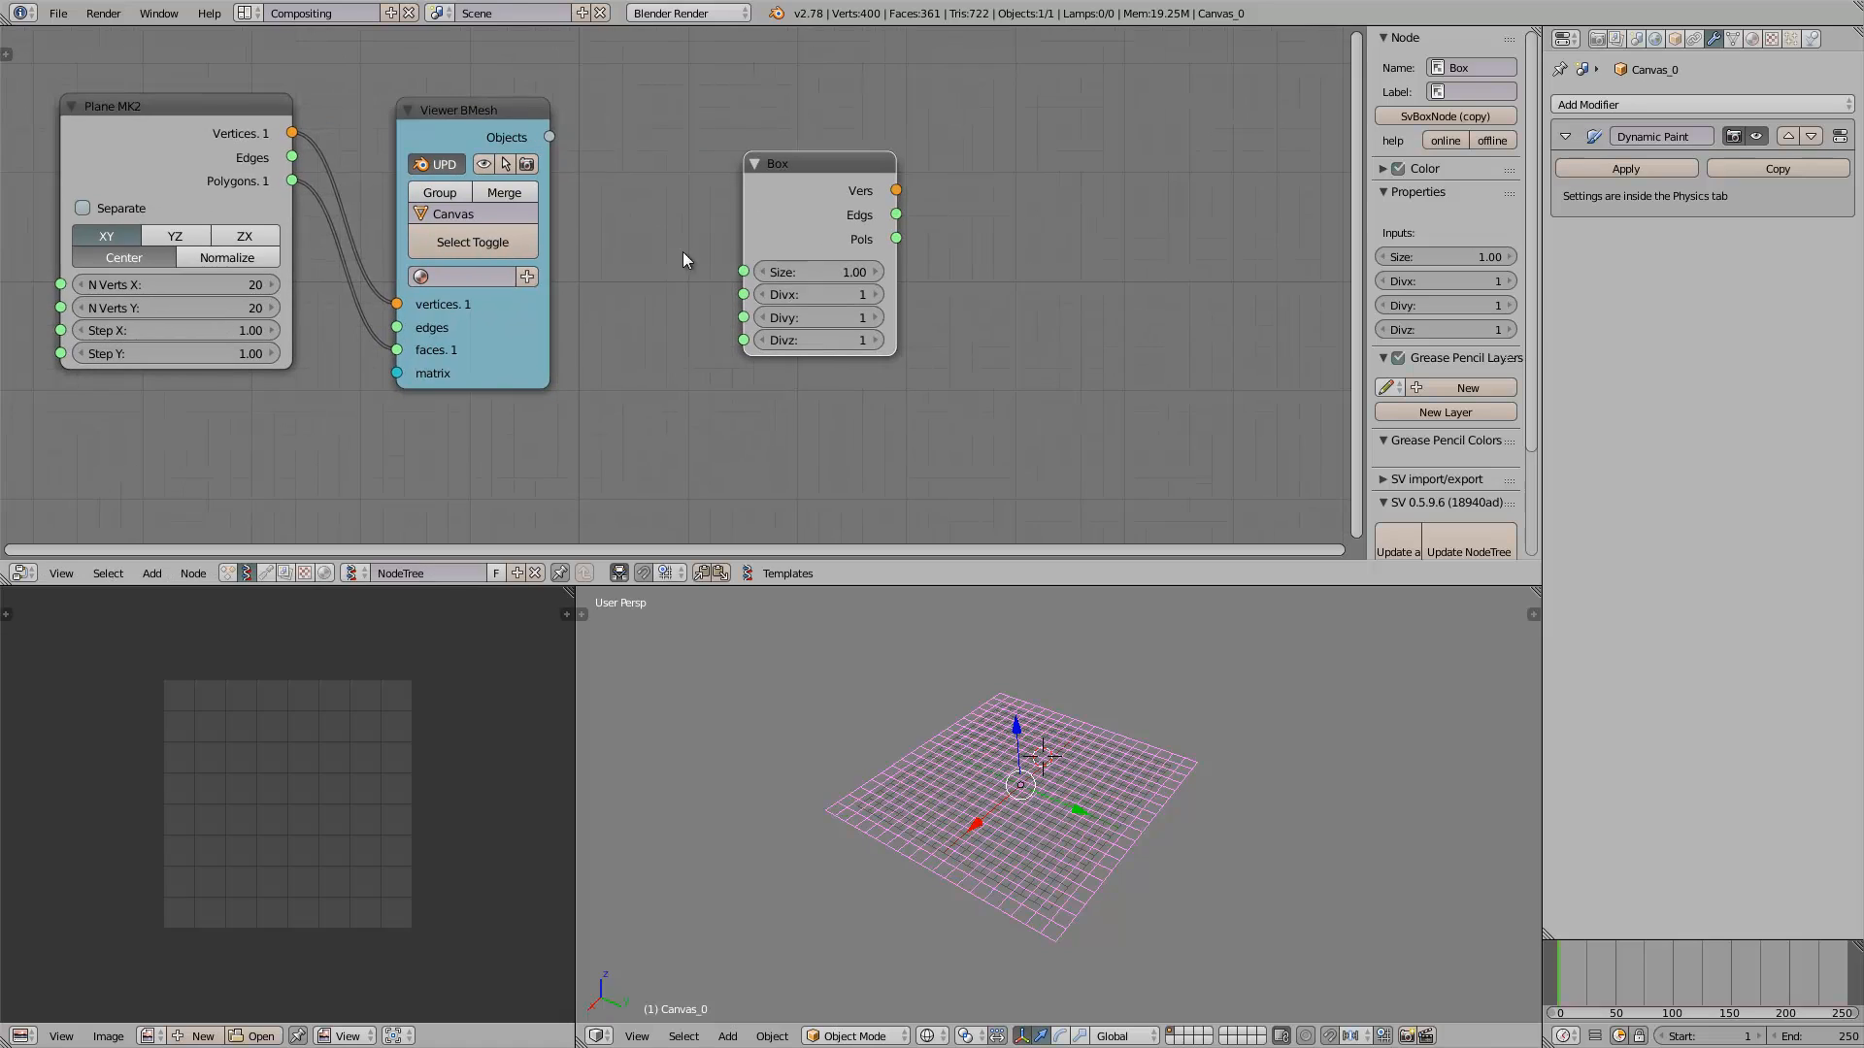
Add a second Viewer BMesh node for the Box node
left_click(511, 103)
key("shift+a")
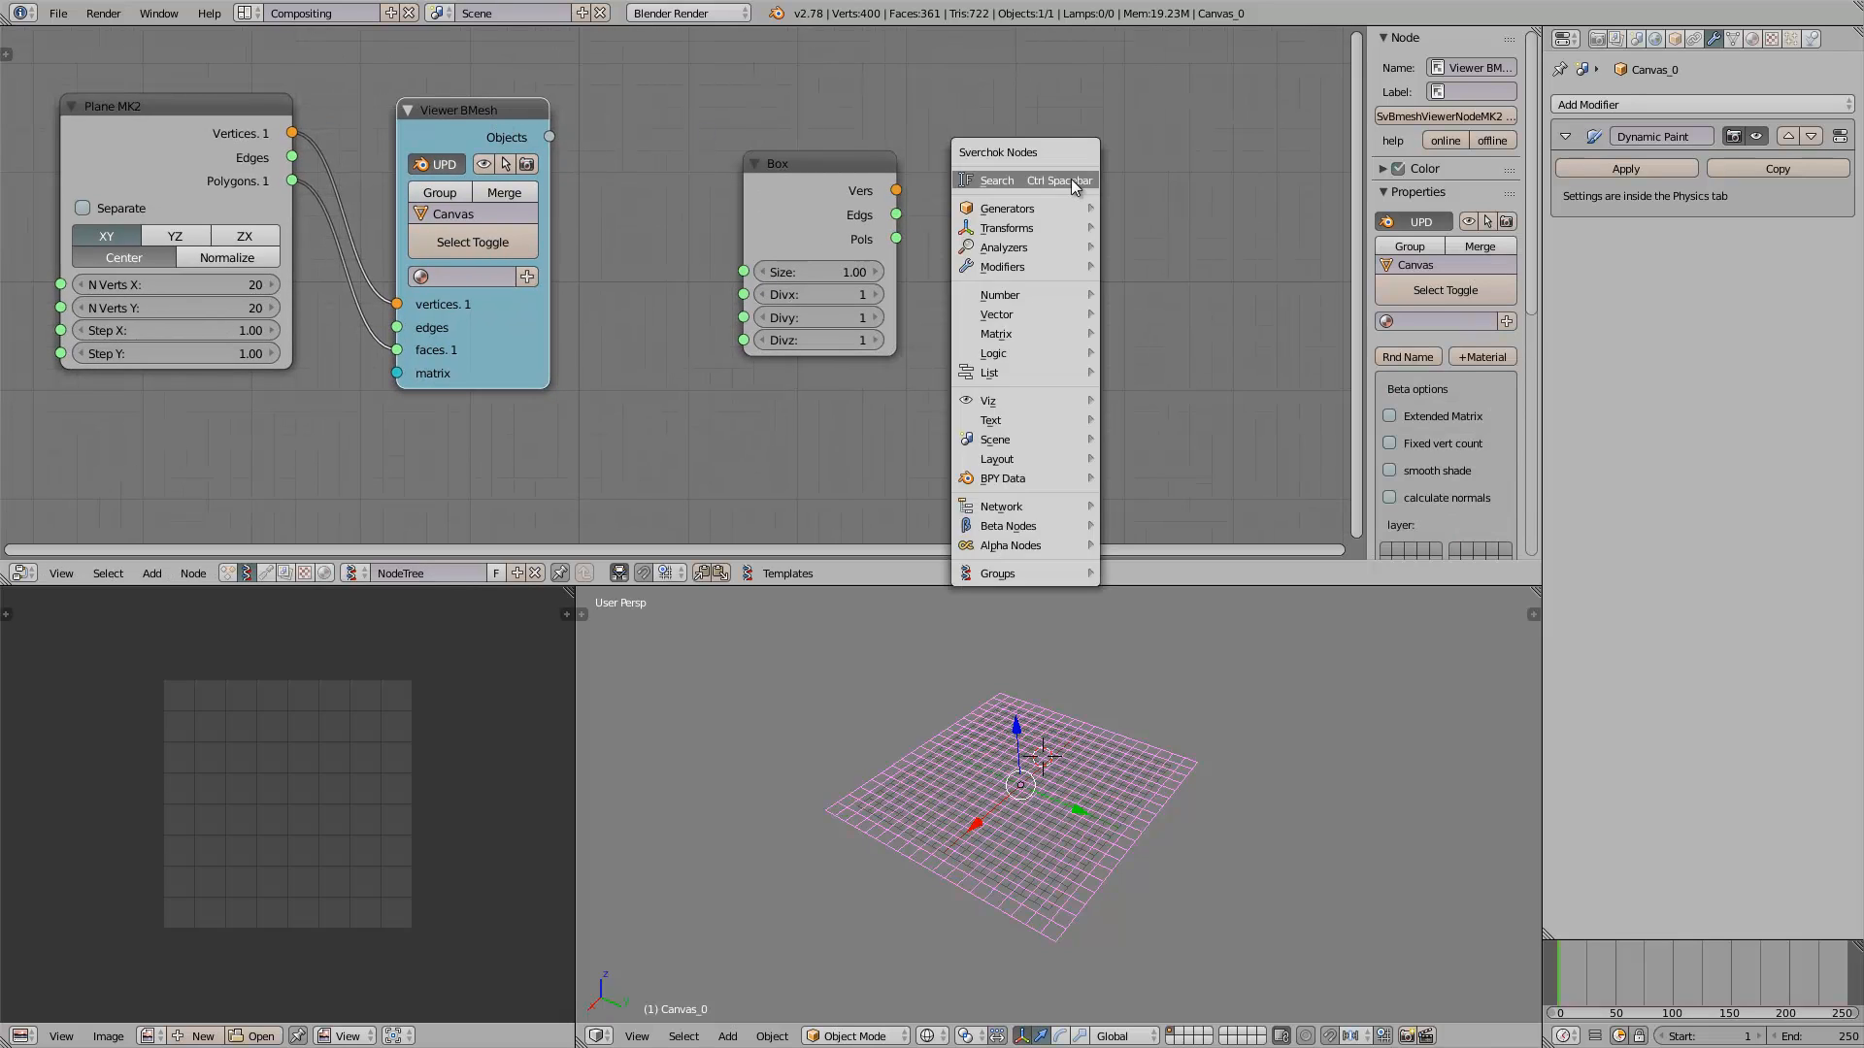
left_click(1068, 155)
type("view")
key("Down")
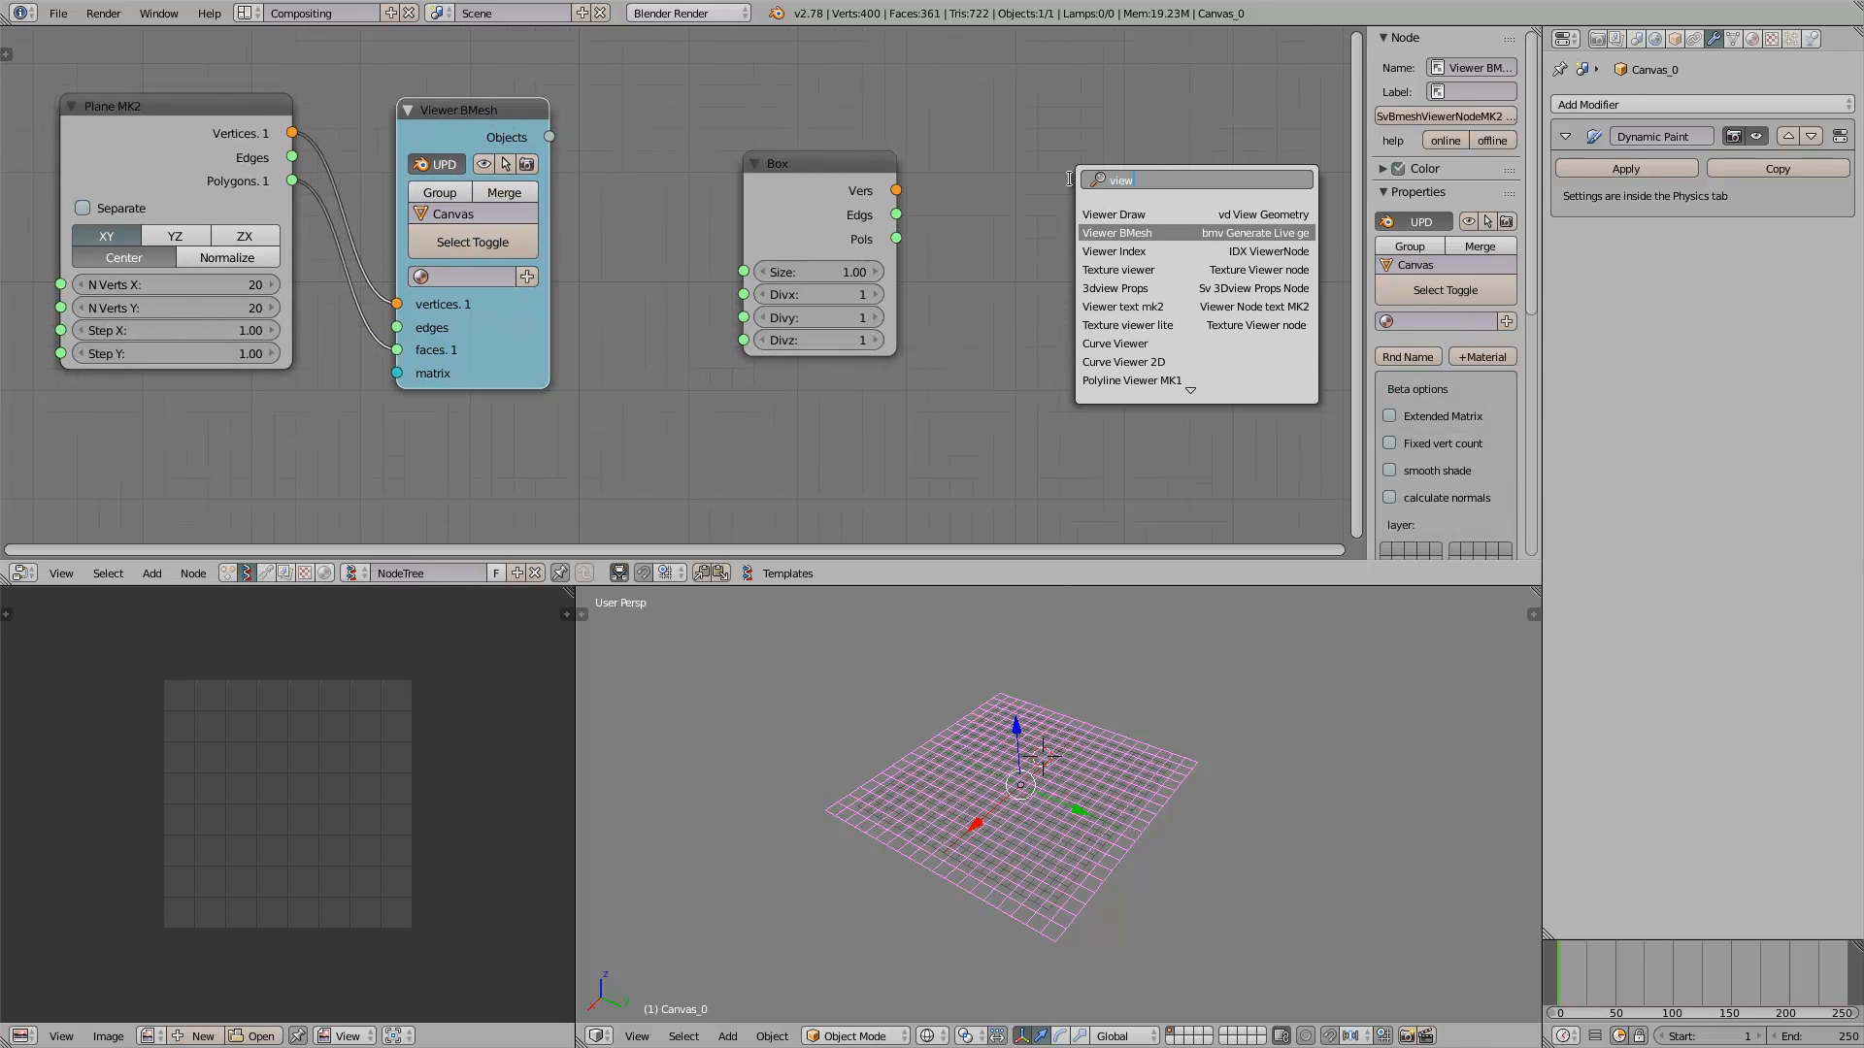
key("Return")
Link the Box node's Vers and Pols outputs to the second viewer's vertices and faces, and select the box mesh
left_click_drag(896, 189, 1055, 374)
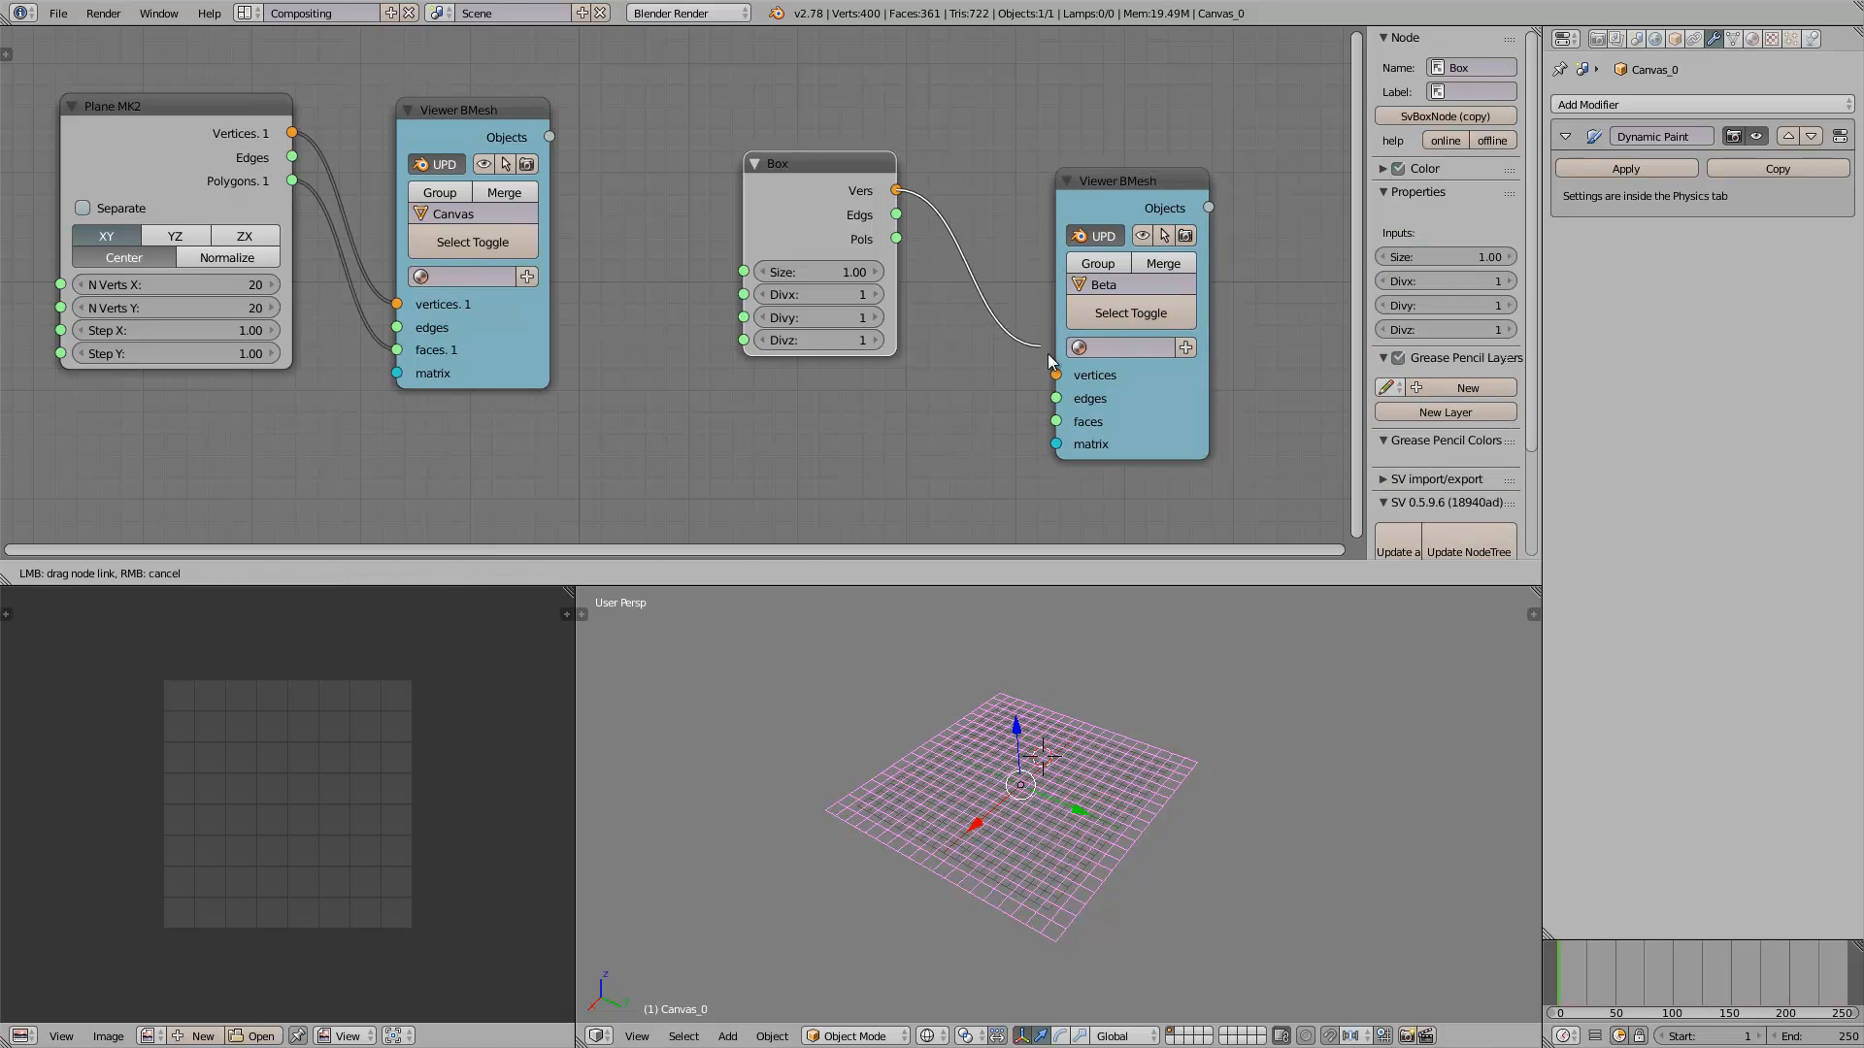
left_click_drag(896, 239, 1055, 422)
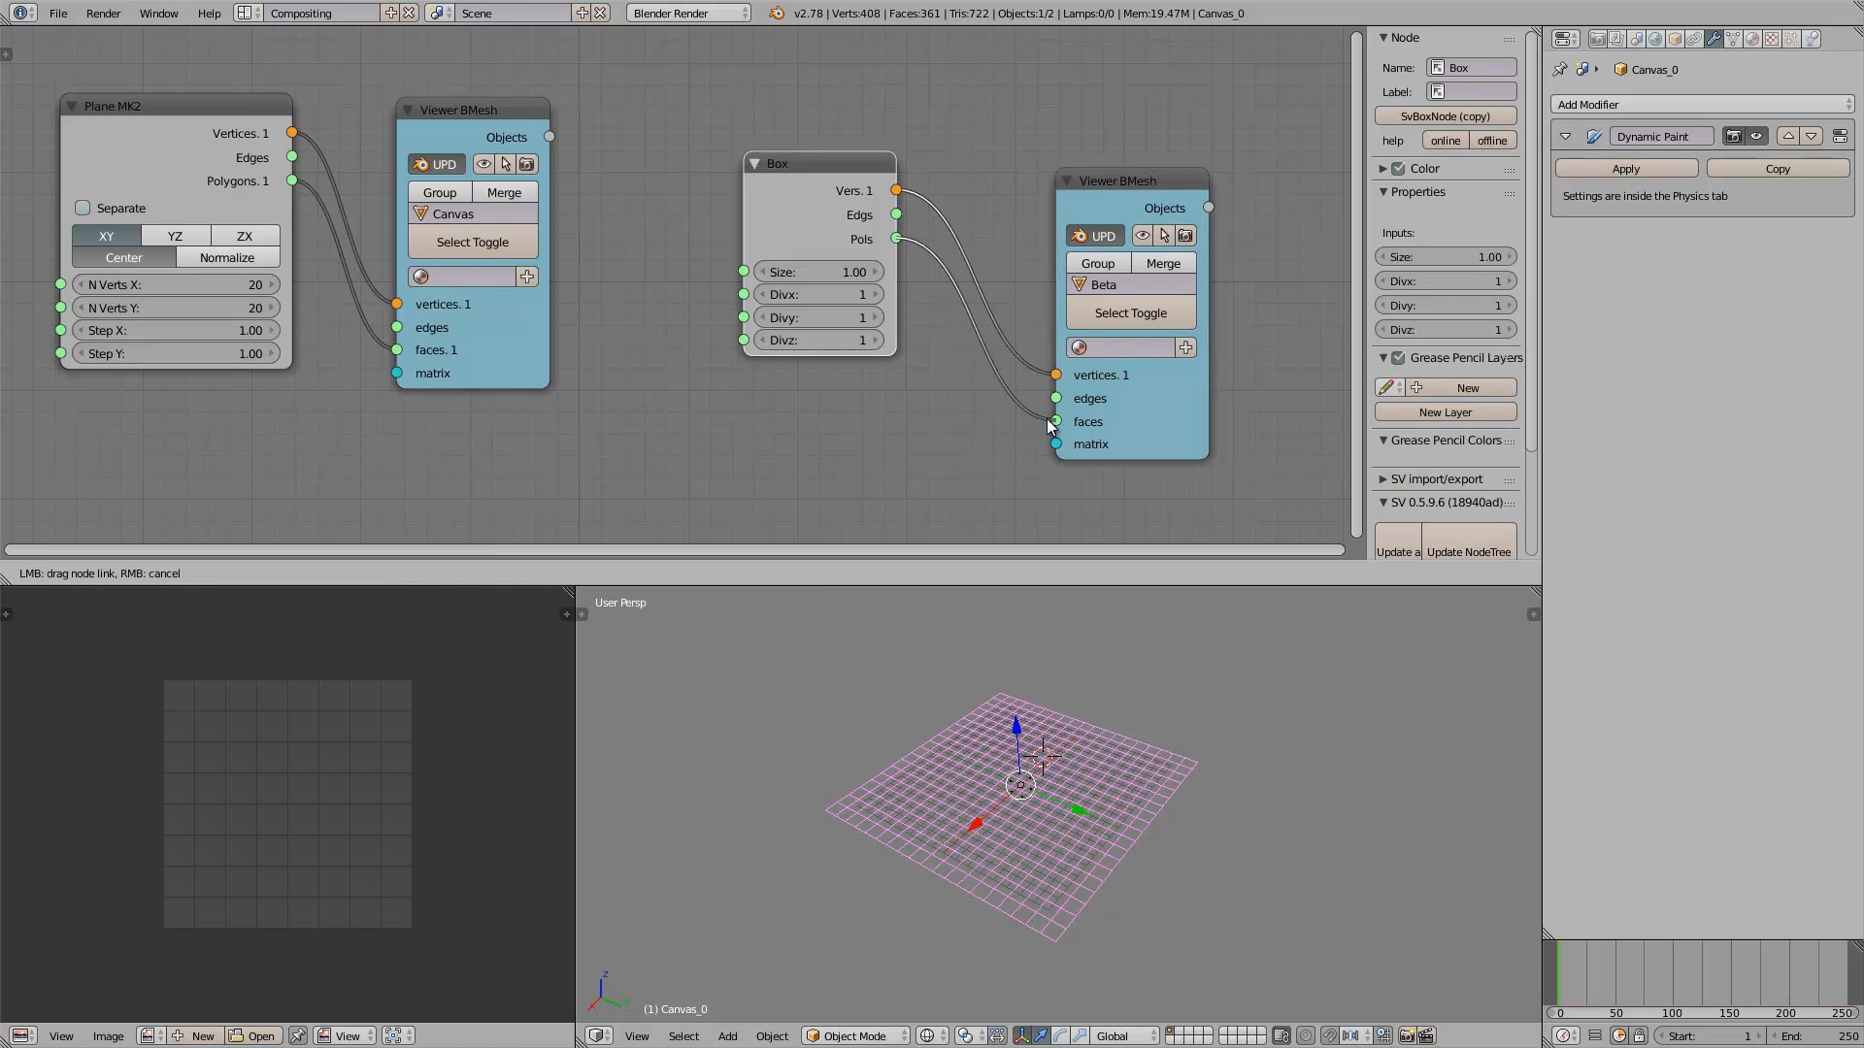
scroll(1097, 736, "up", 3)
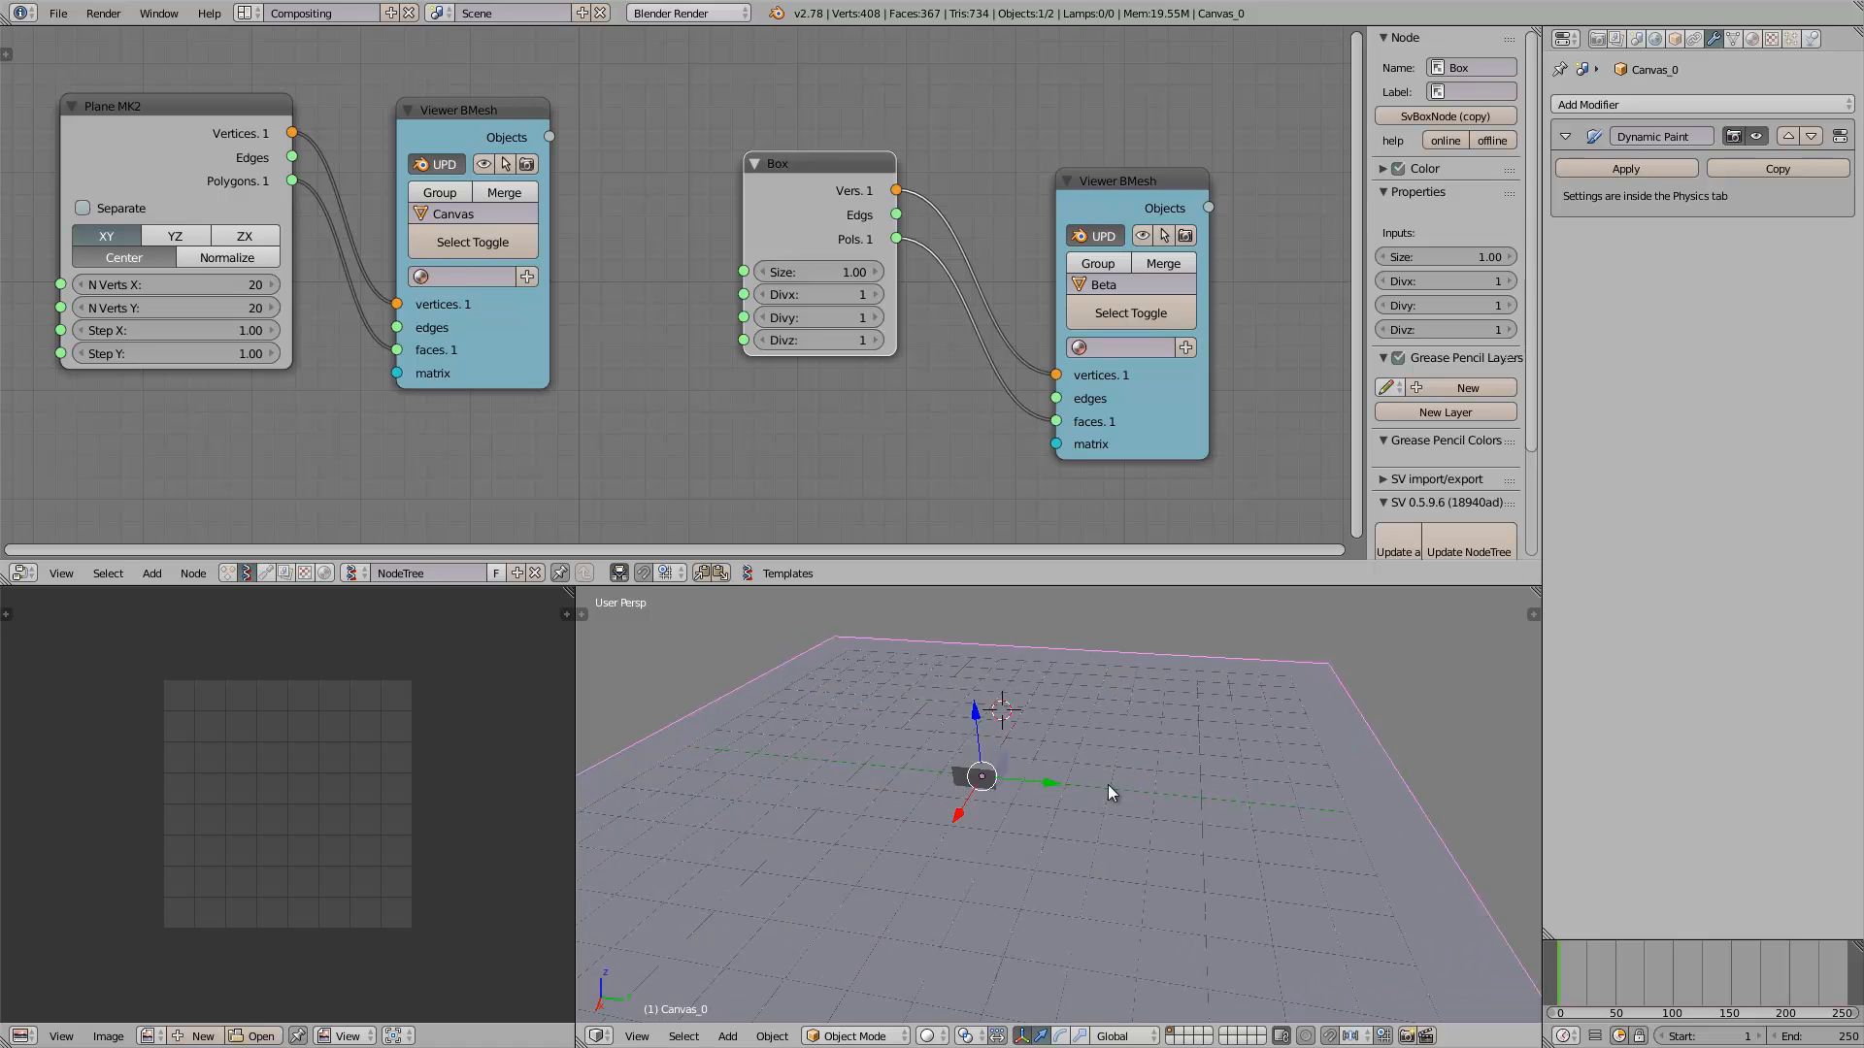
right_click(1043, 772)
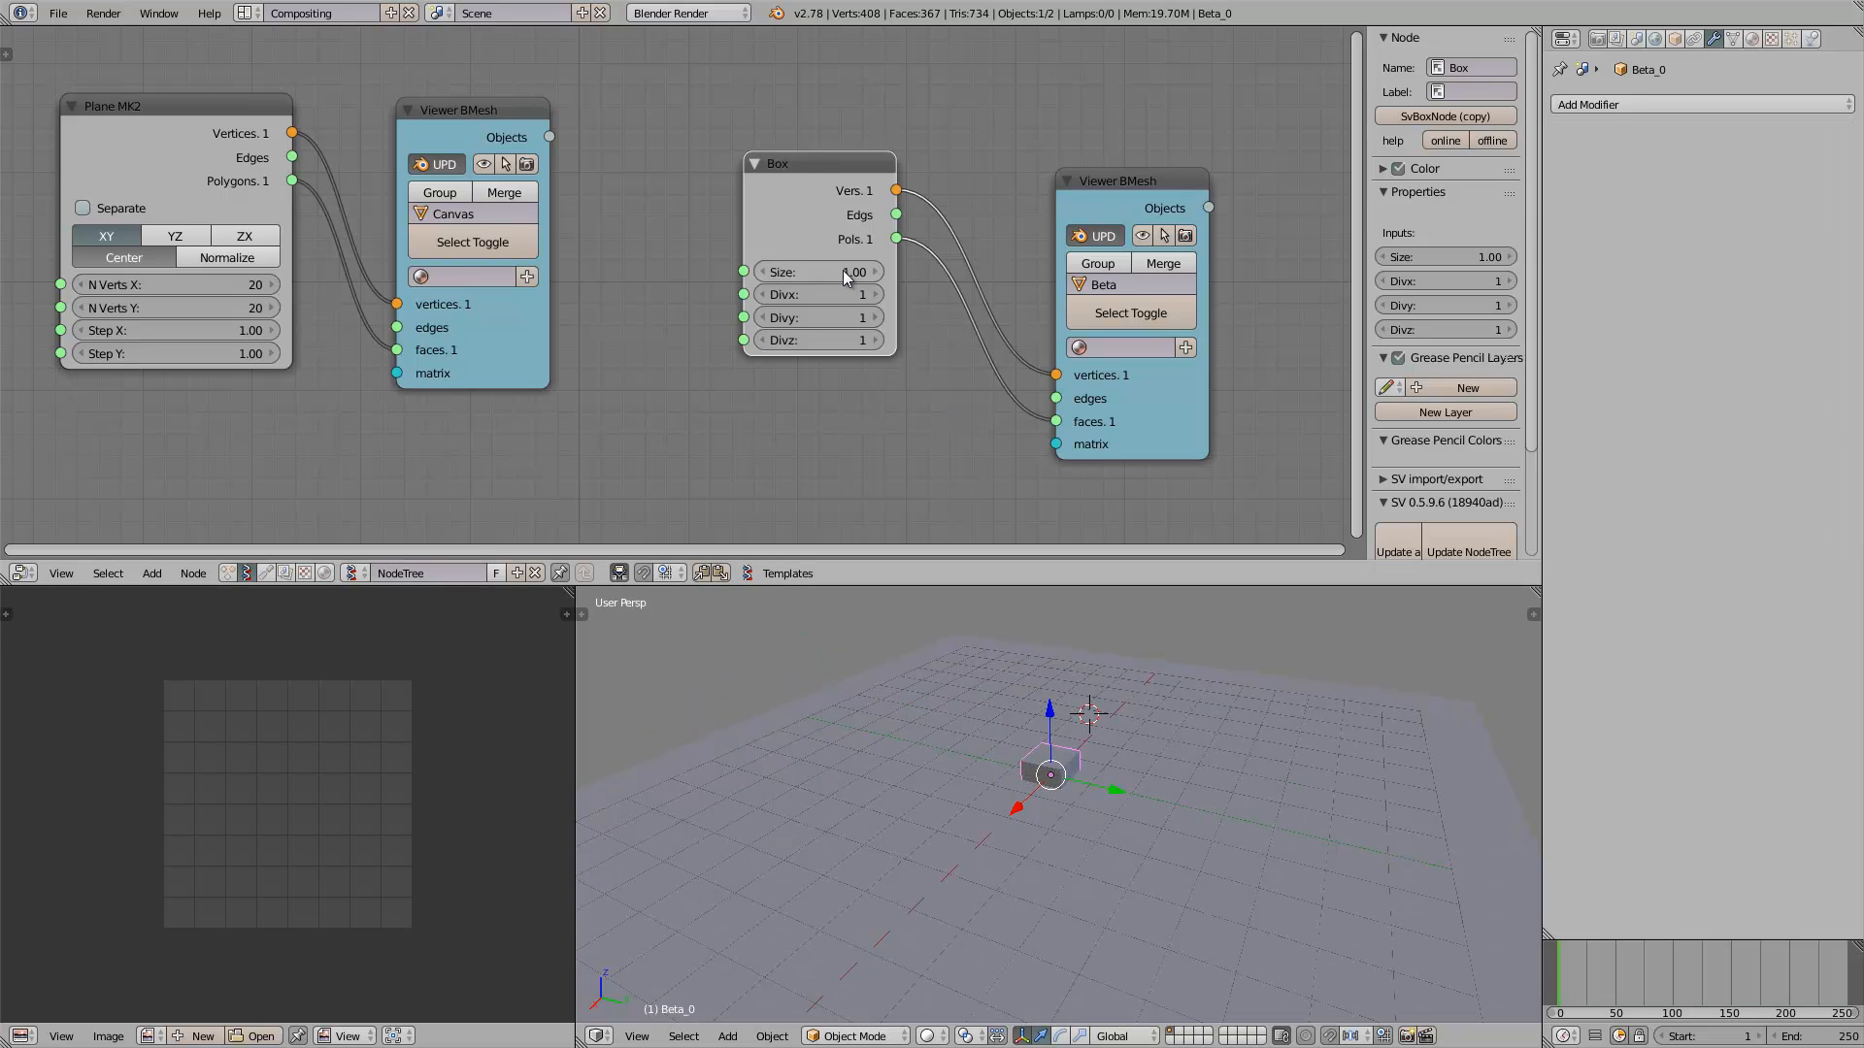
Set the Box node's Size to 2.38 and shift its Viewer BMesh node slightly upward
left_click_drag(843, 275, 898, 278)
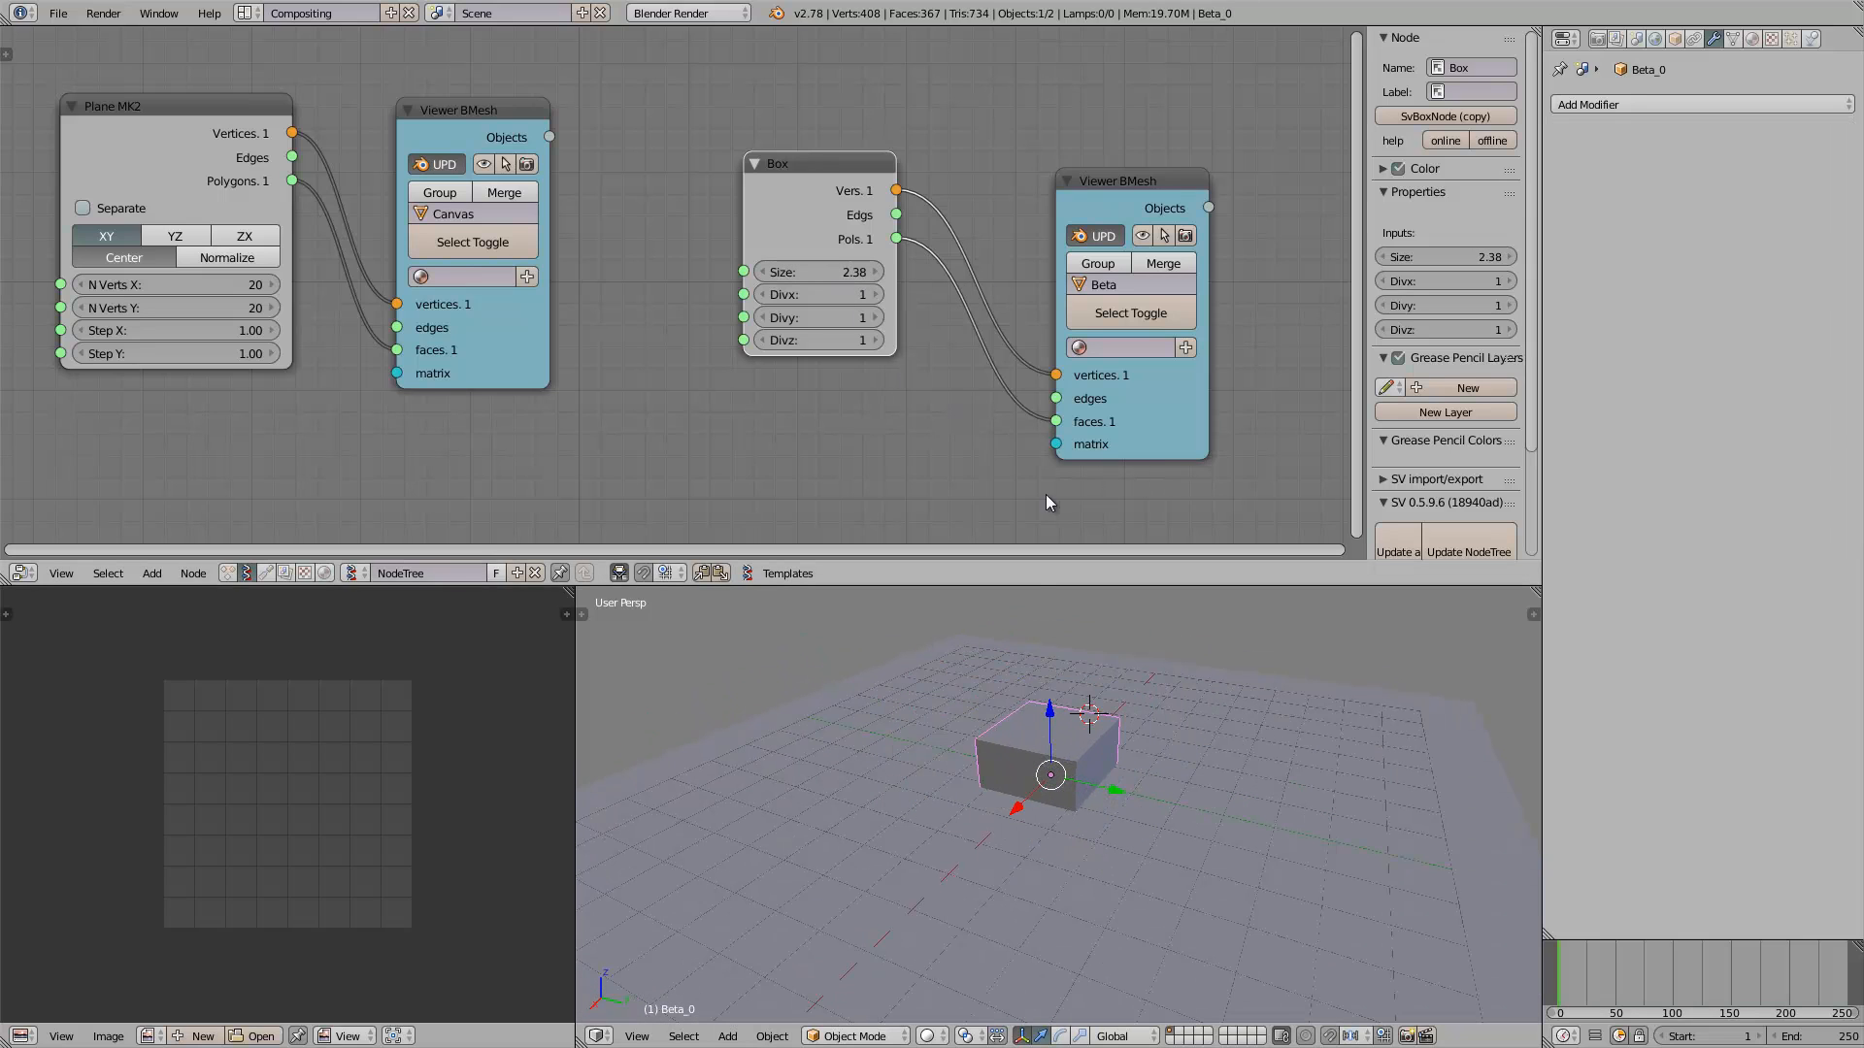
mouse_move(981, 670)
middle_mouse_down()
mouse_move(924, 685)
mouse_move(961, 679)
middle_mouse_up()
left_click_drag(1085, 338, 1092, 323)
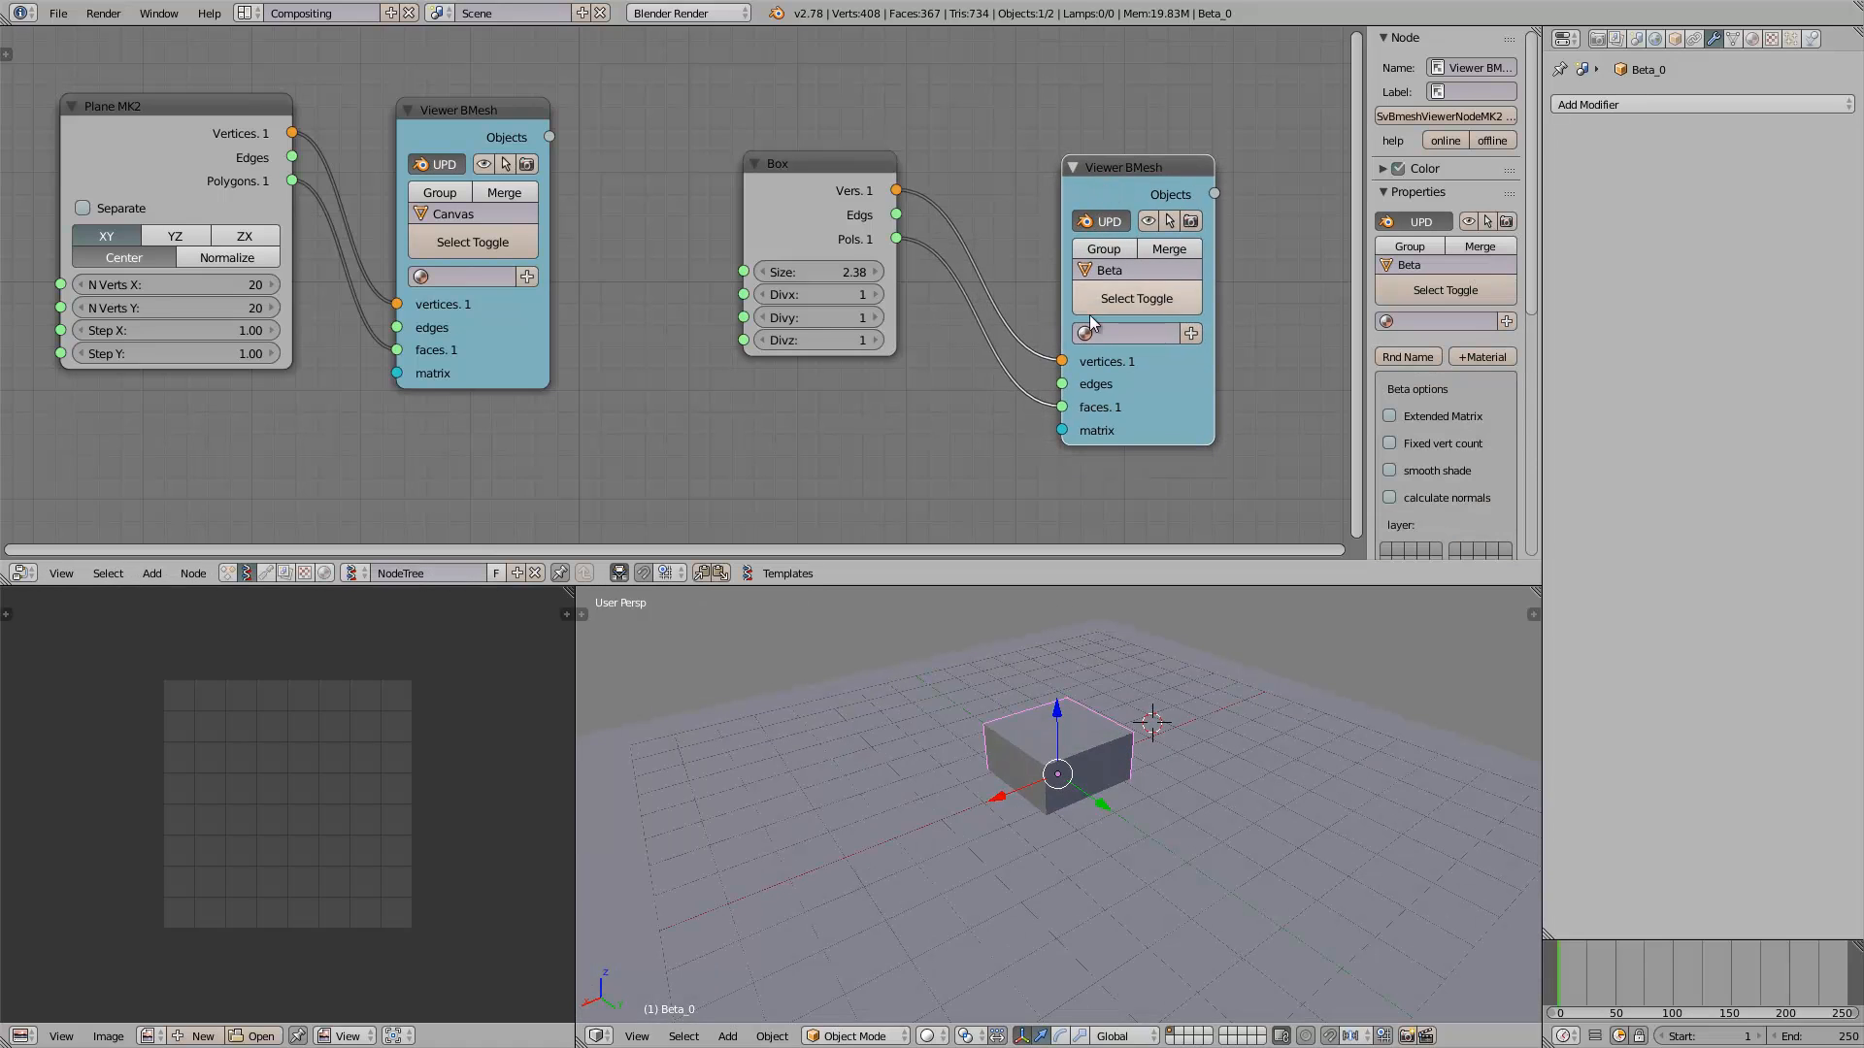
left_click(1114, 270)
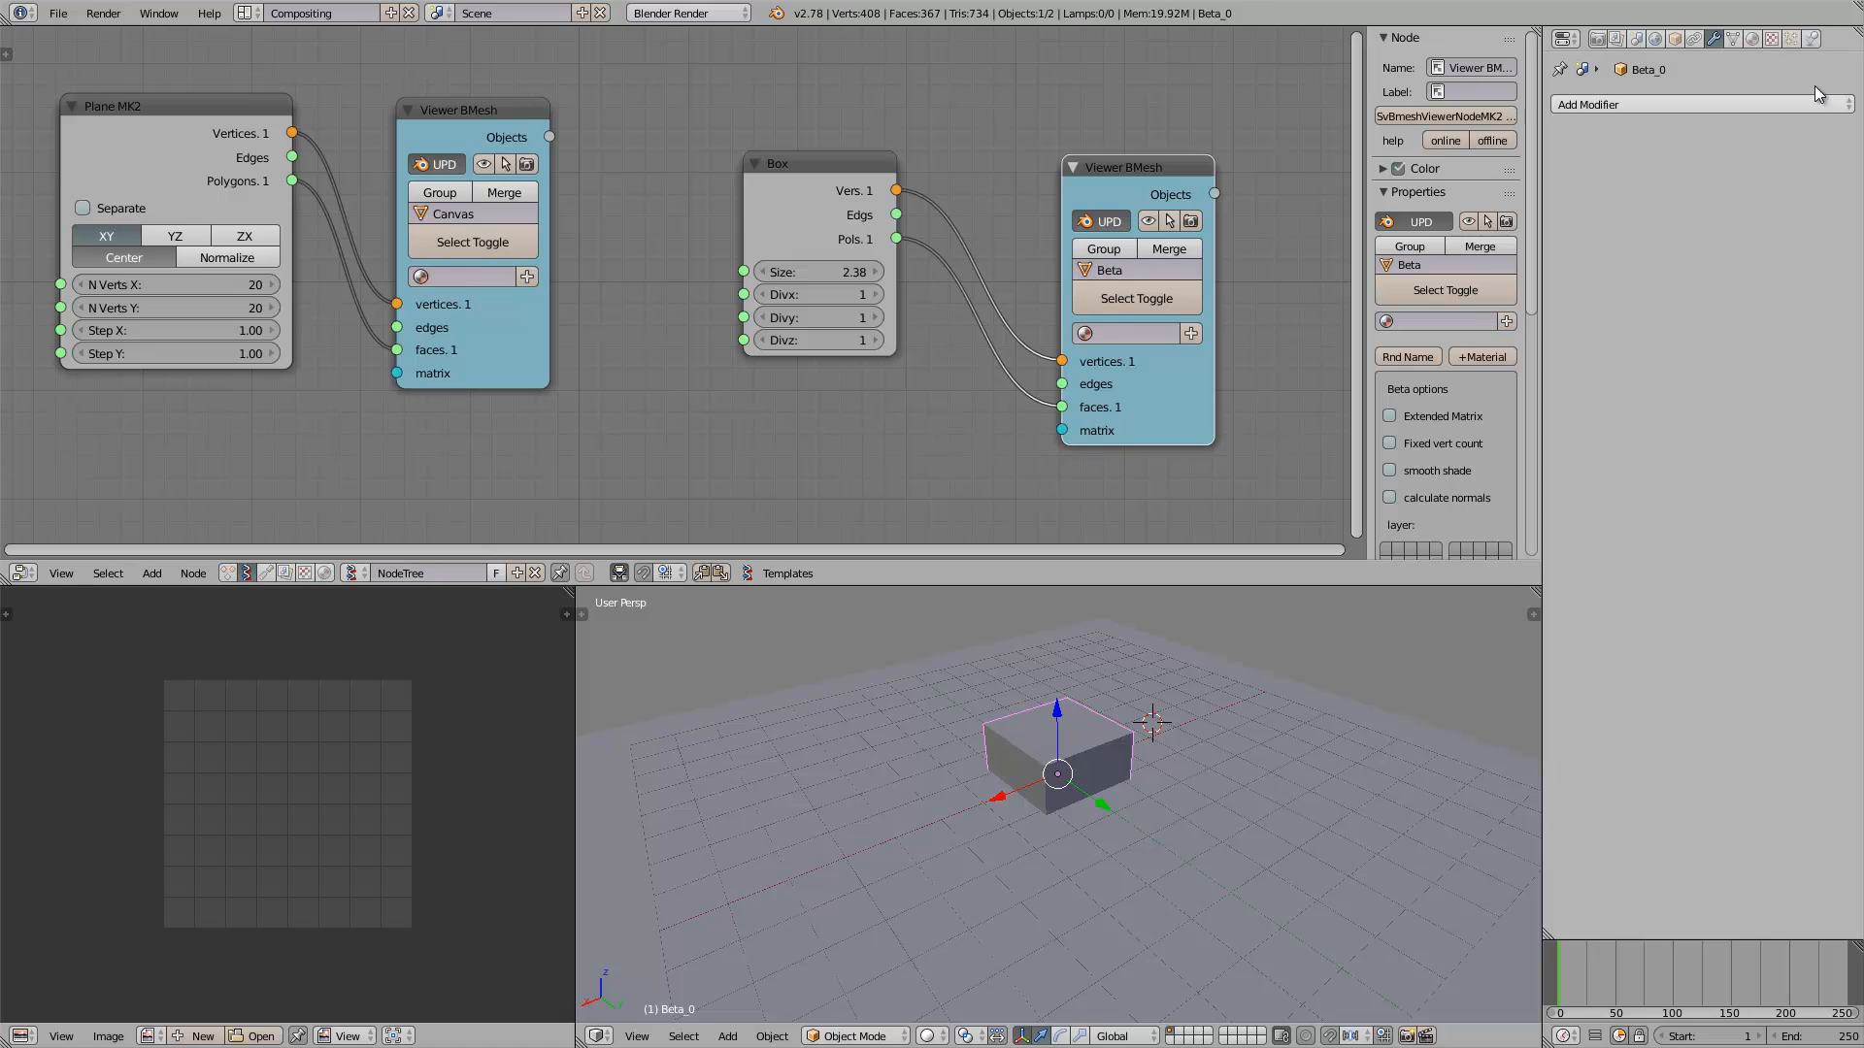
Enable Dynamic Paint physics on the box and add a brush to it
left_click(1811, 37)
left_click(1635, 194)
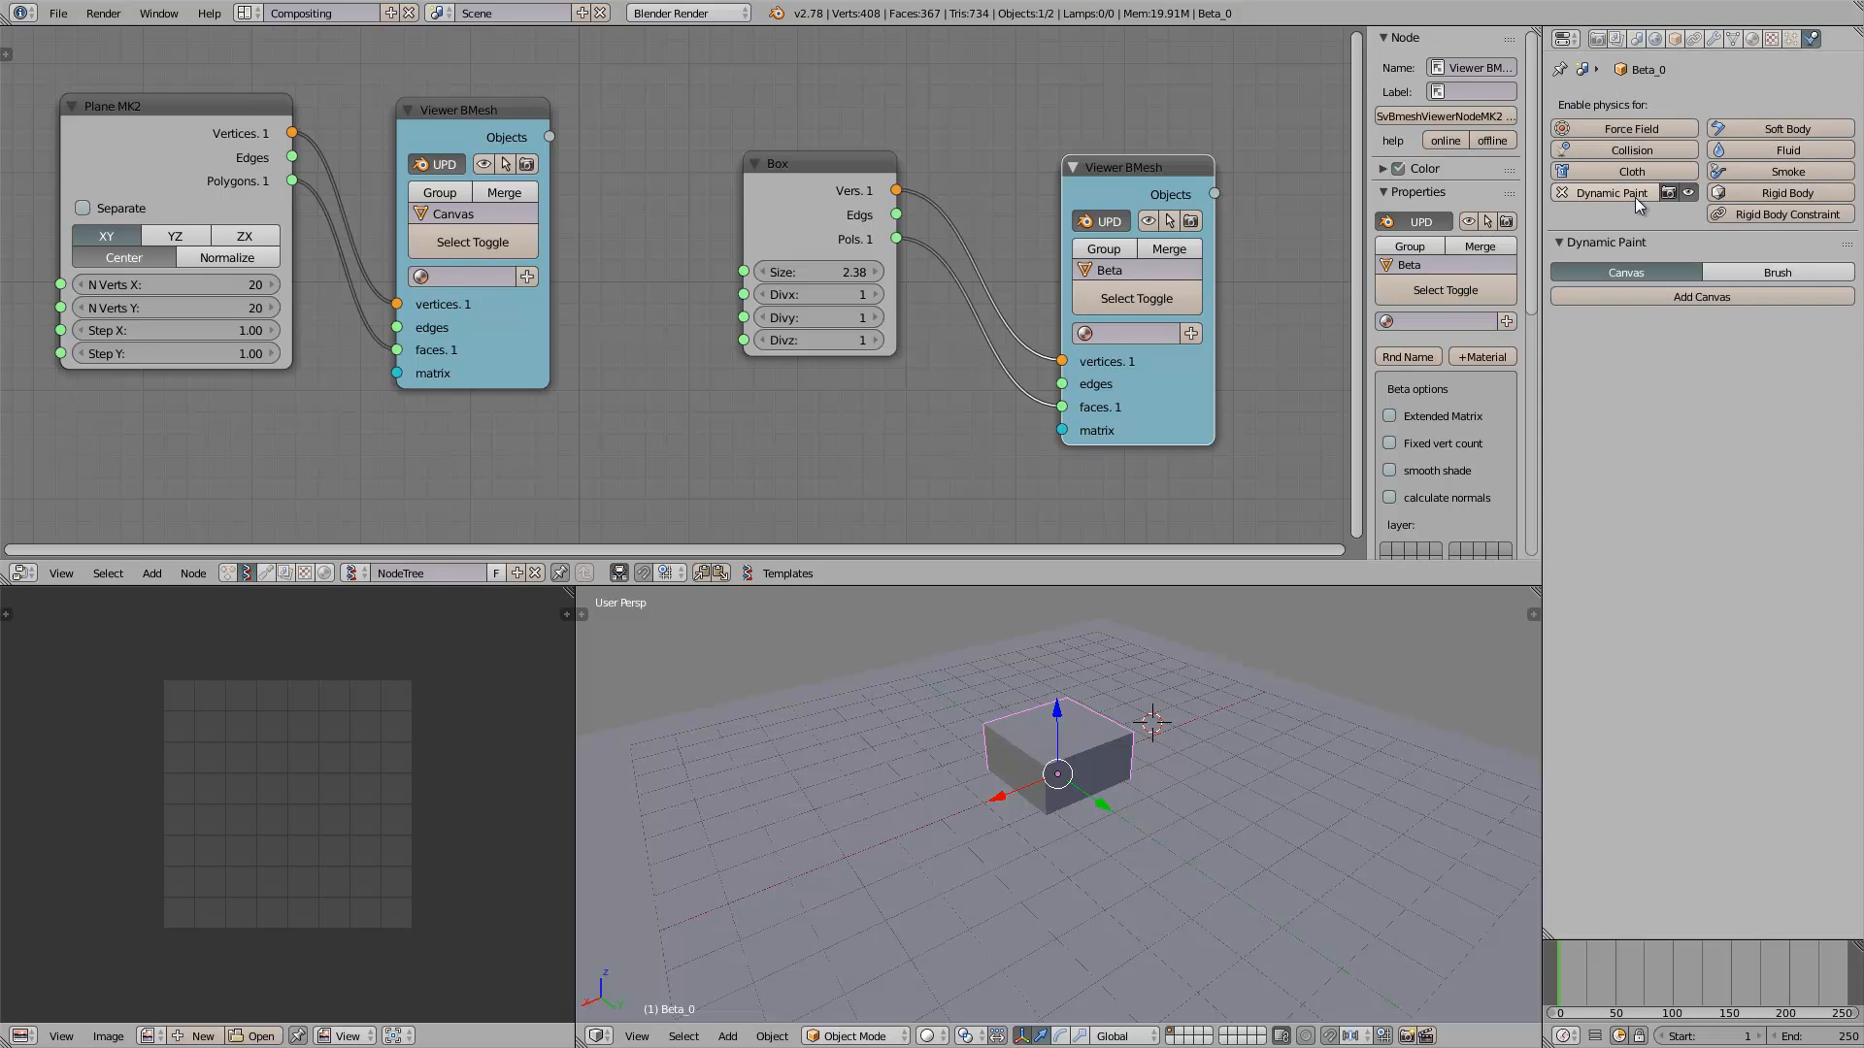
left_click(1757, 272)
left_click(1745, 291)
Select the canvas plane and scrub the timeline to test the painting, returning to frame 0
mouse_move(1214, 713)
middle_mouse_down()
mouse_move(1111, 761)
mouse_move(1482, 960)
middle_mouse_up()
scroll(1128, 755, "down", 3)
right_click(1128, 755)
left_click(1574, 970)
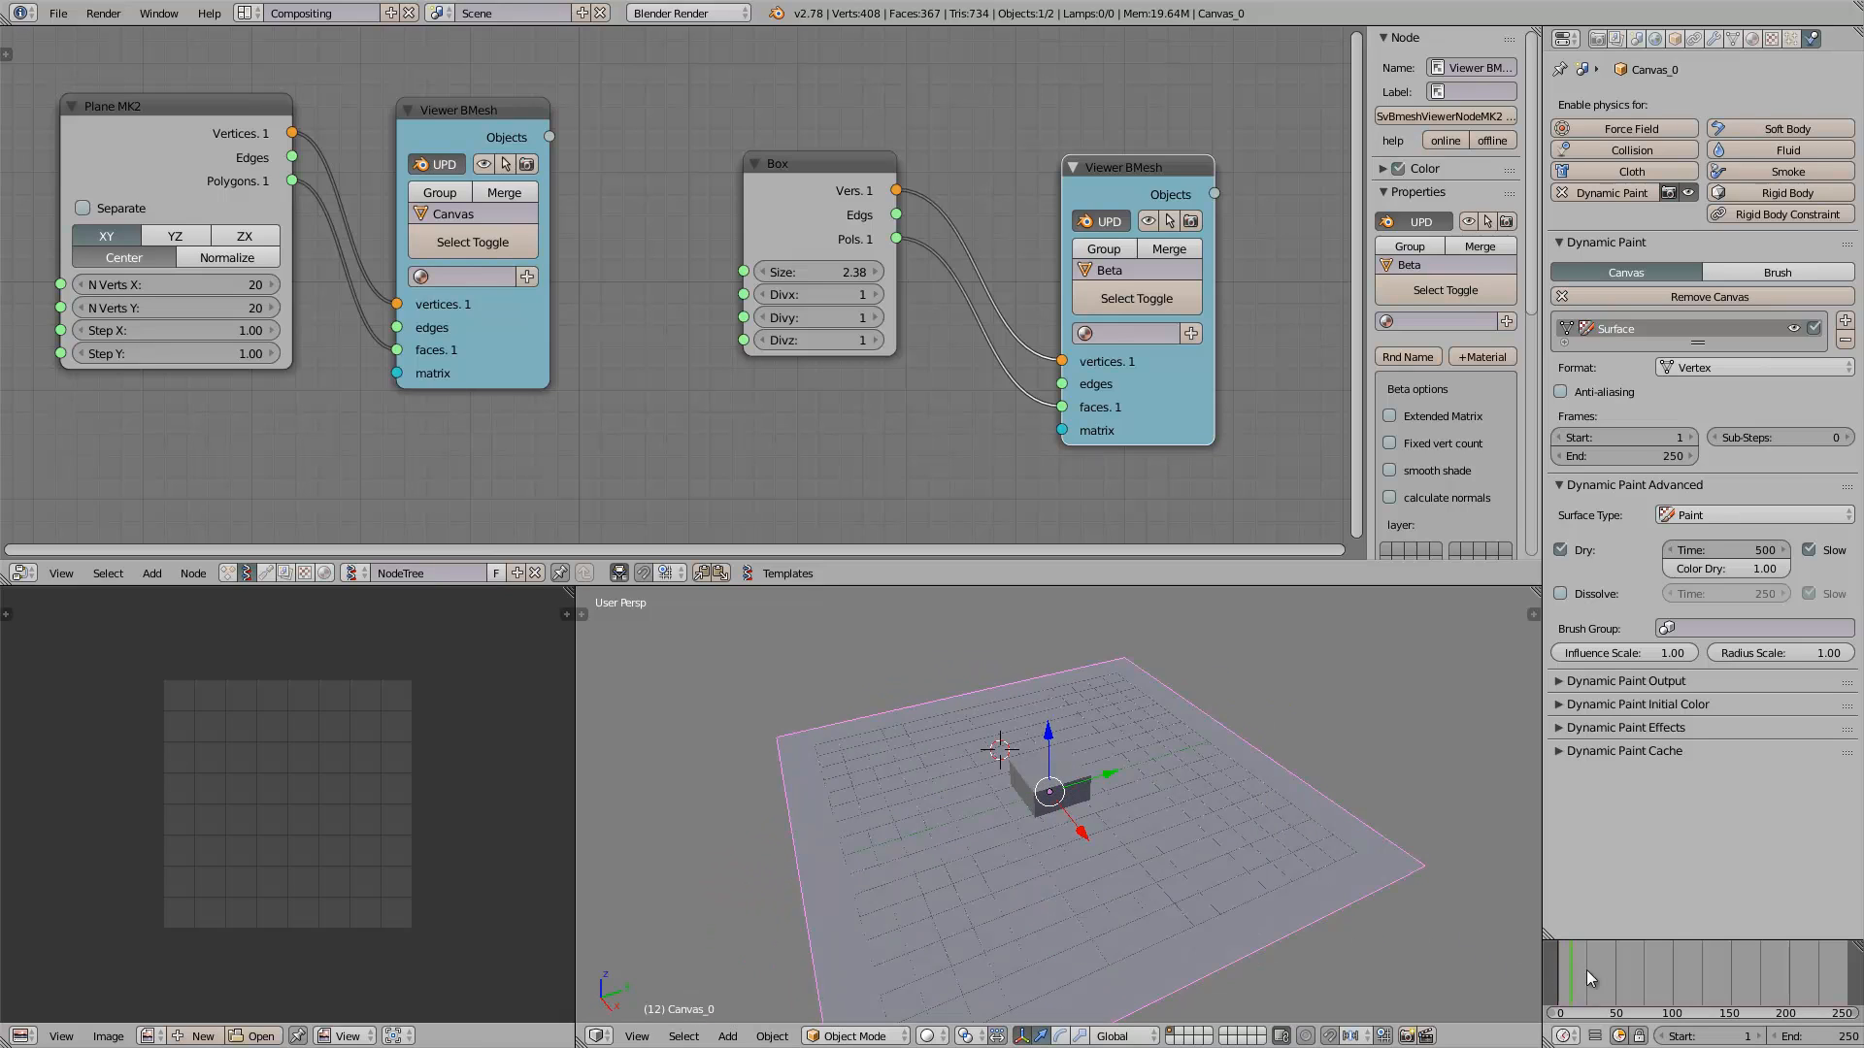
middle_click_drag(1060, 666, 1028, 670)
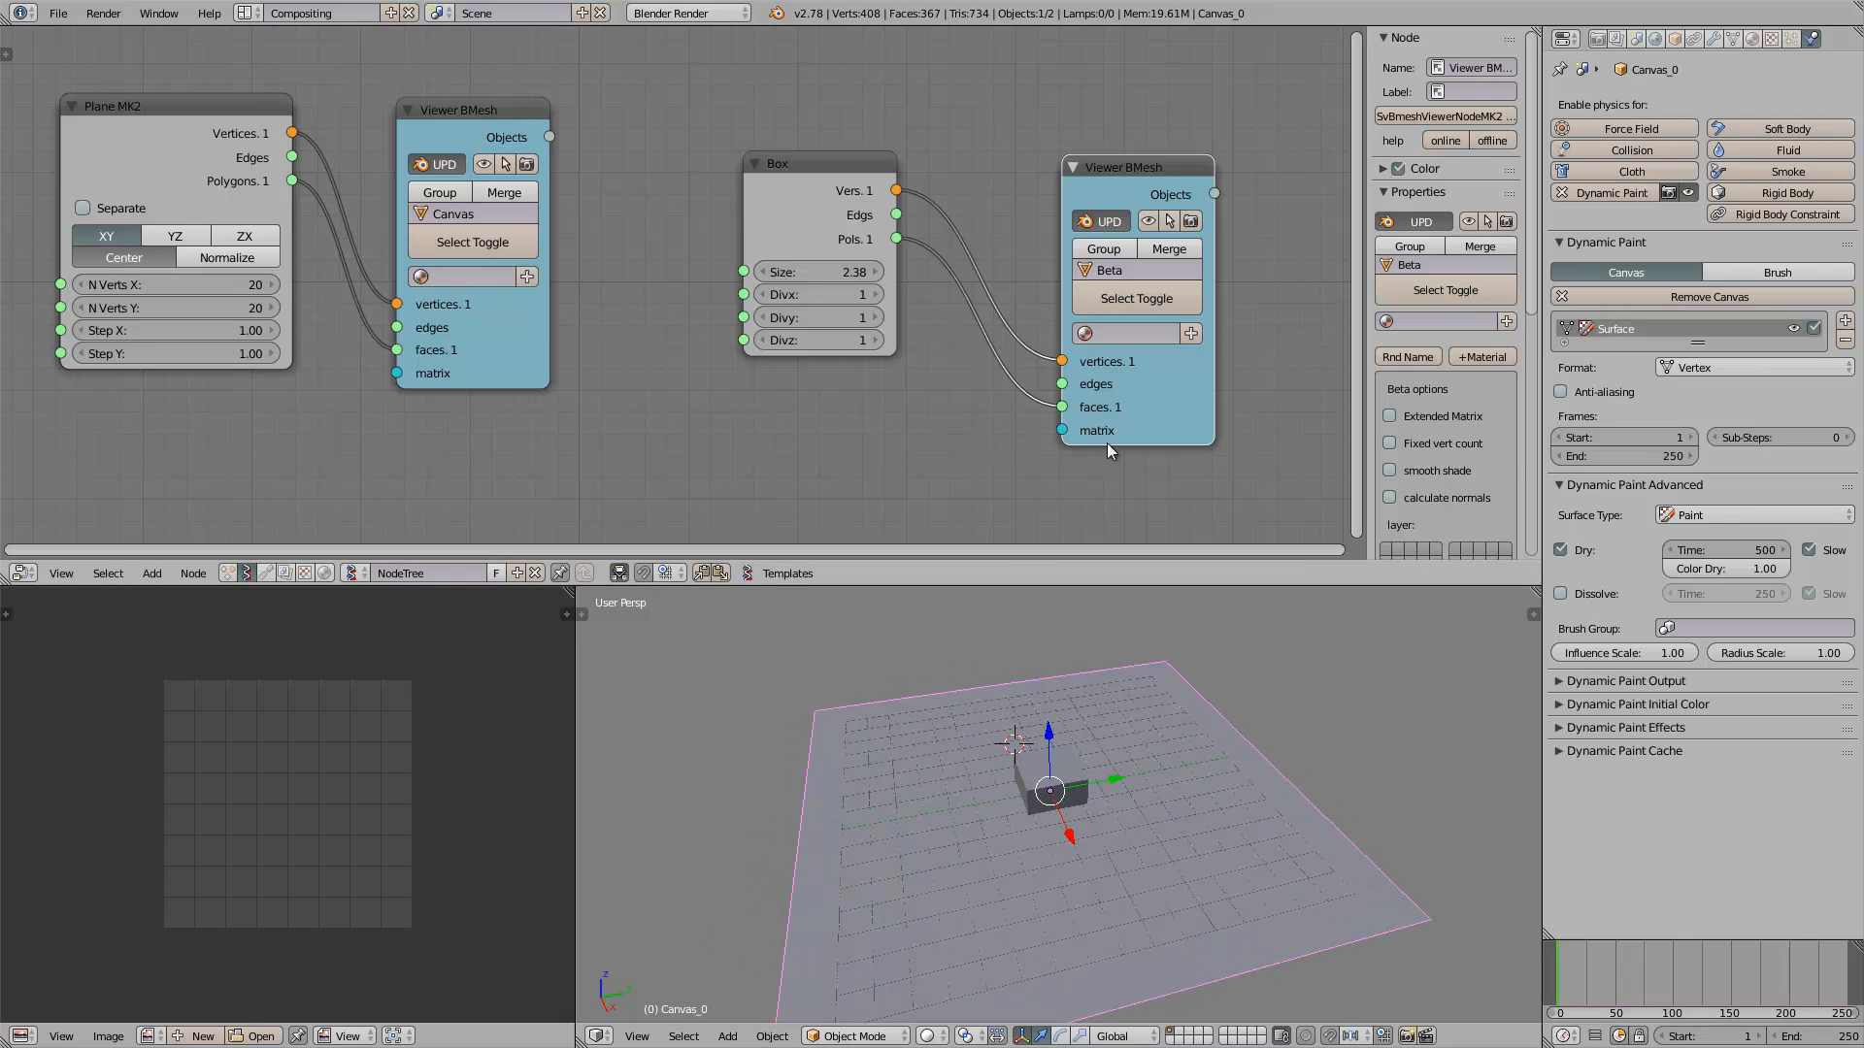
Examine the box and plane in wireframe and solid display, and check the canvas plane's modifier stack
middle_click_drag(1168, 779, 1137, 791)
right_click(1081, 775)
key("z")
key("z")
right_click(1198, 783)
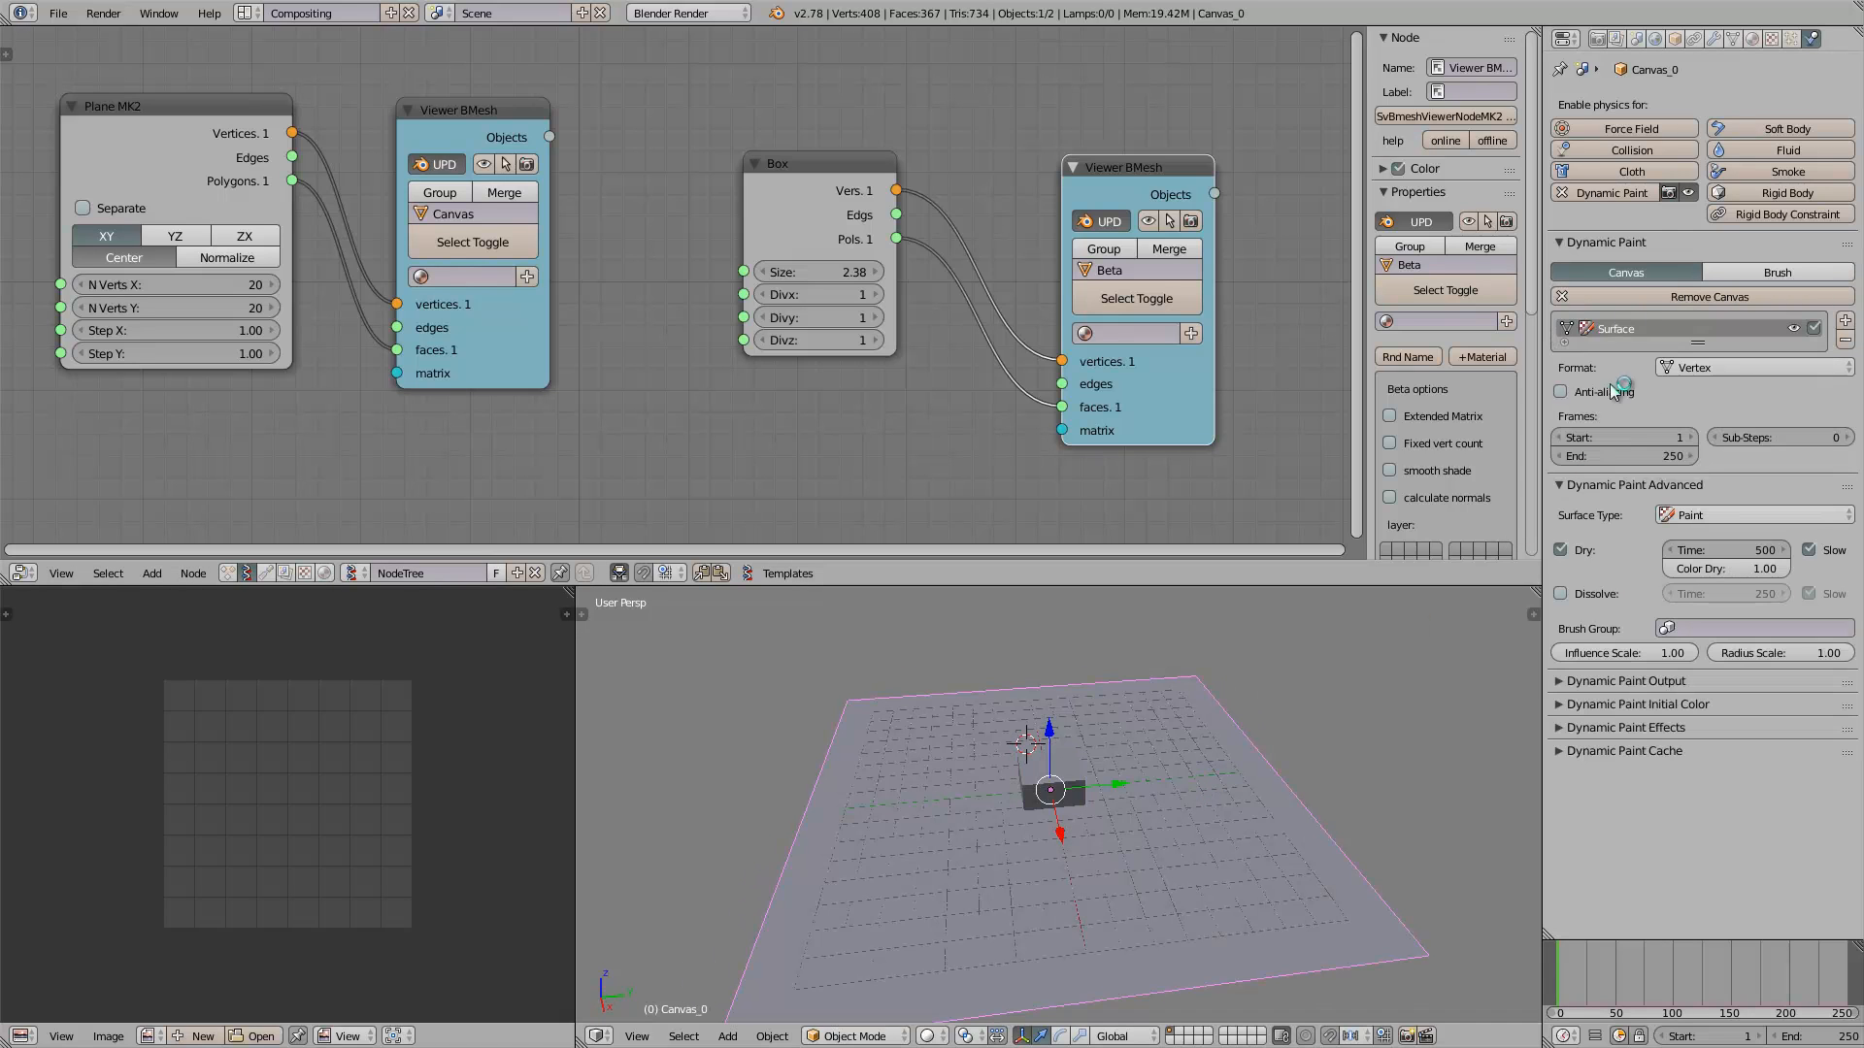
left_click(1711, 37)
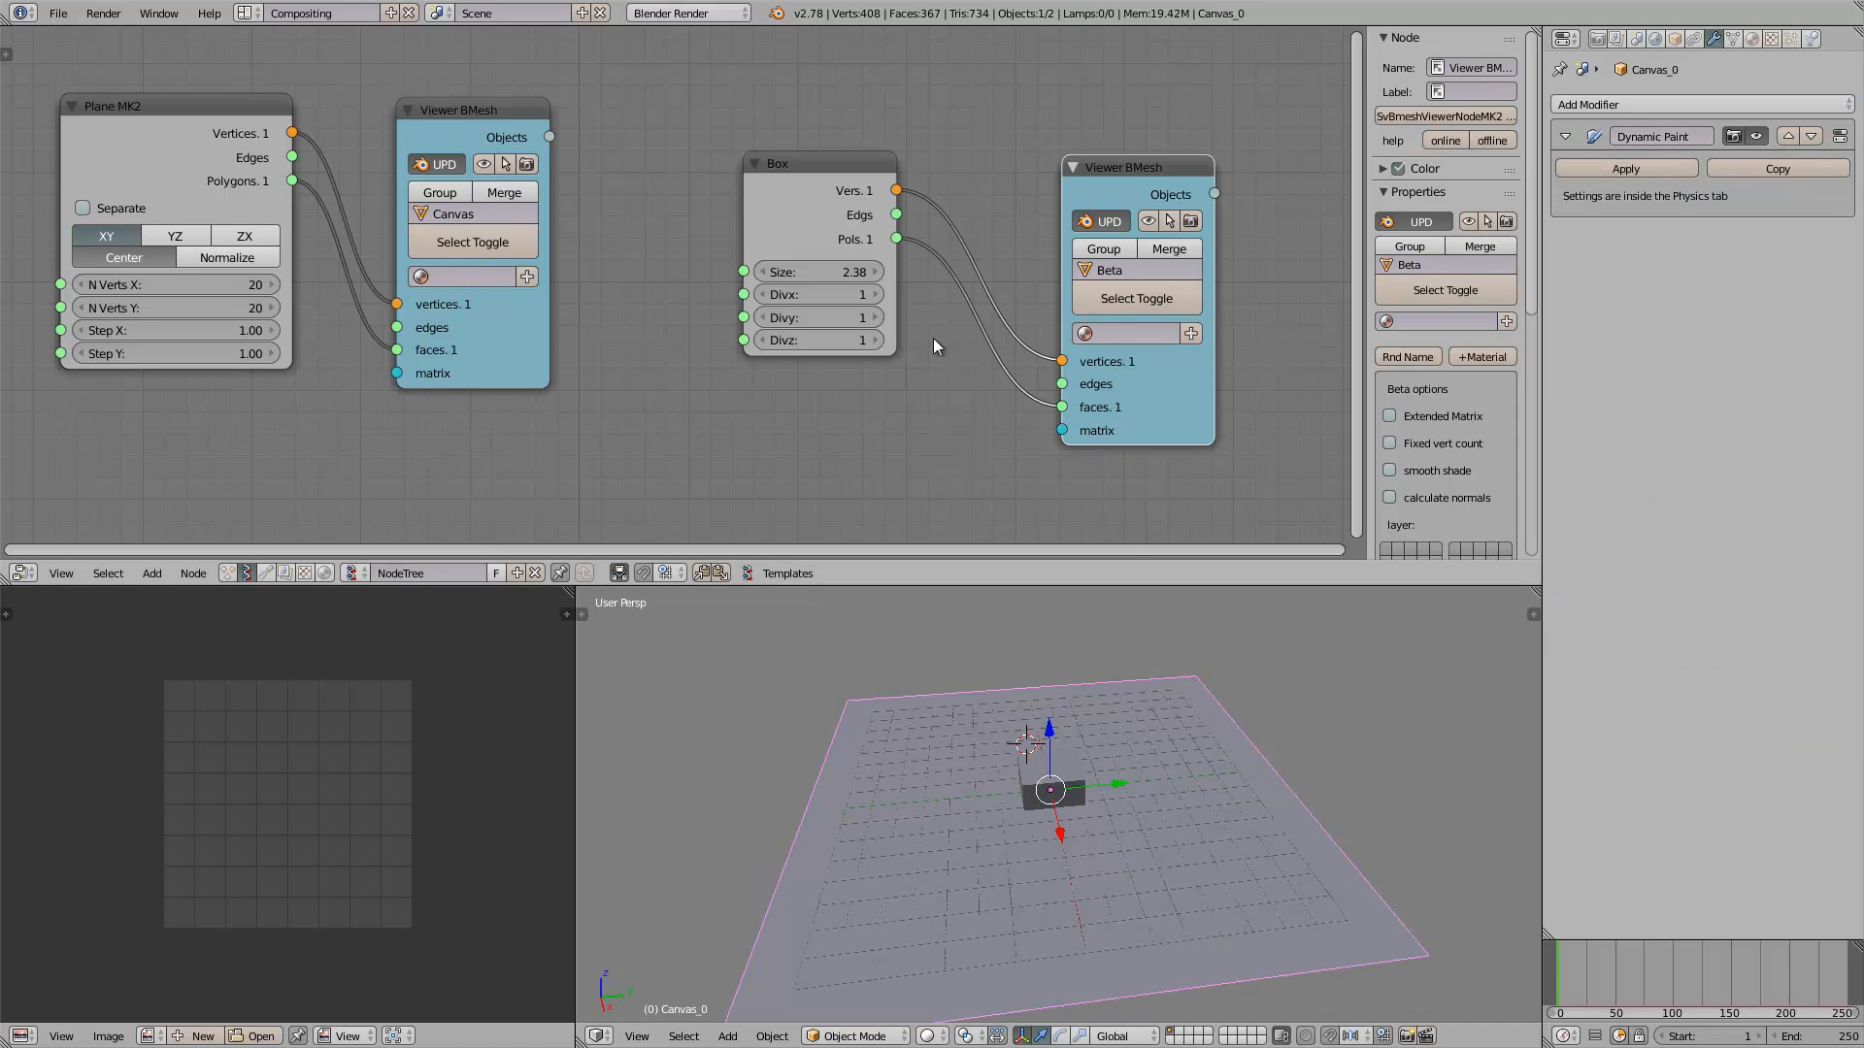
Compare the Dynamic Paint settings of the box brush and the canvas plane, inspecting both objects in wireframe and solid display
right_click(1069, 772)
right_click(1144, 768)
right_click(1027, 784)
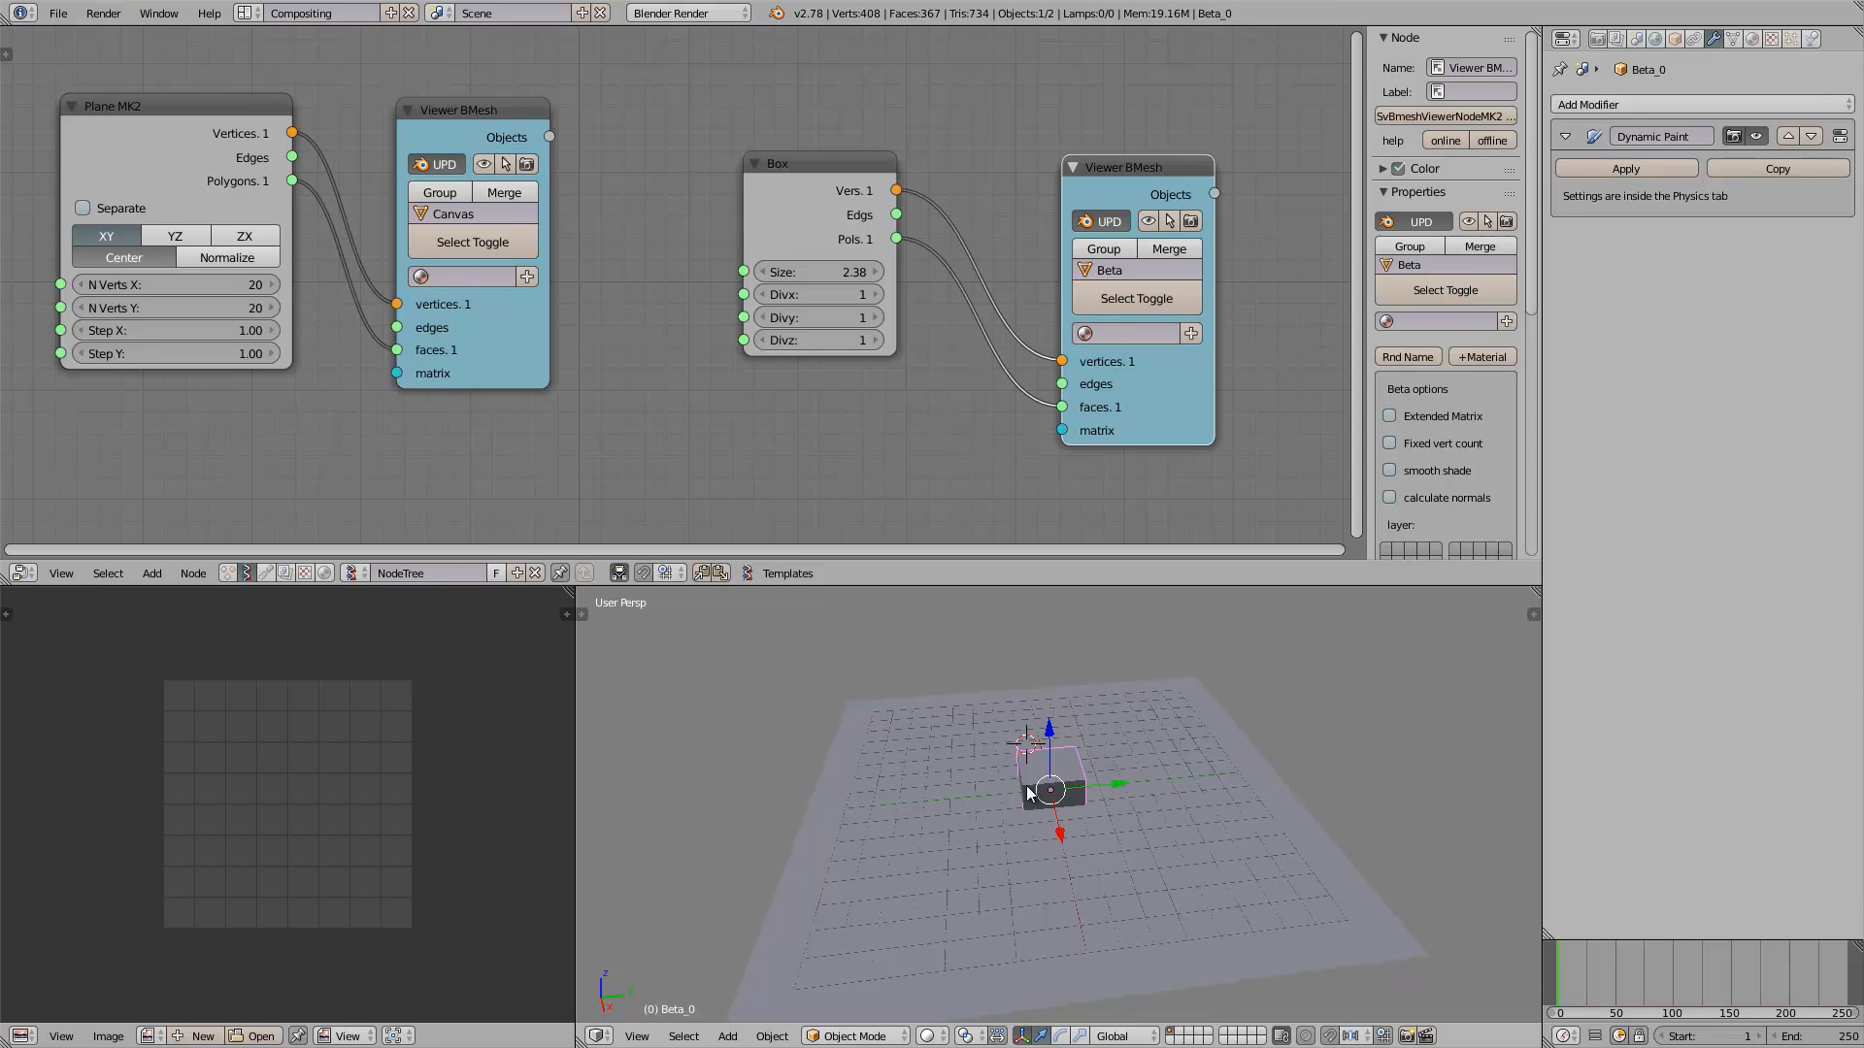
right_click(1164, 737)
left_click(1812, 38)
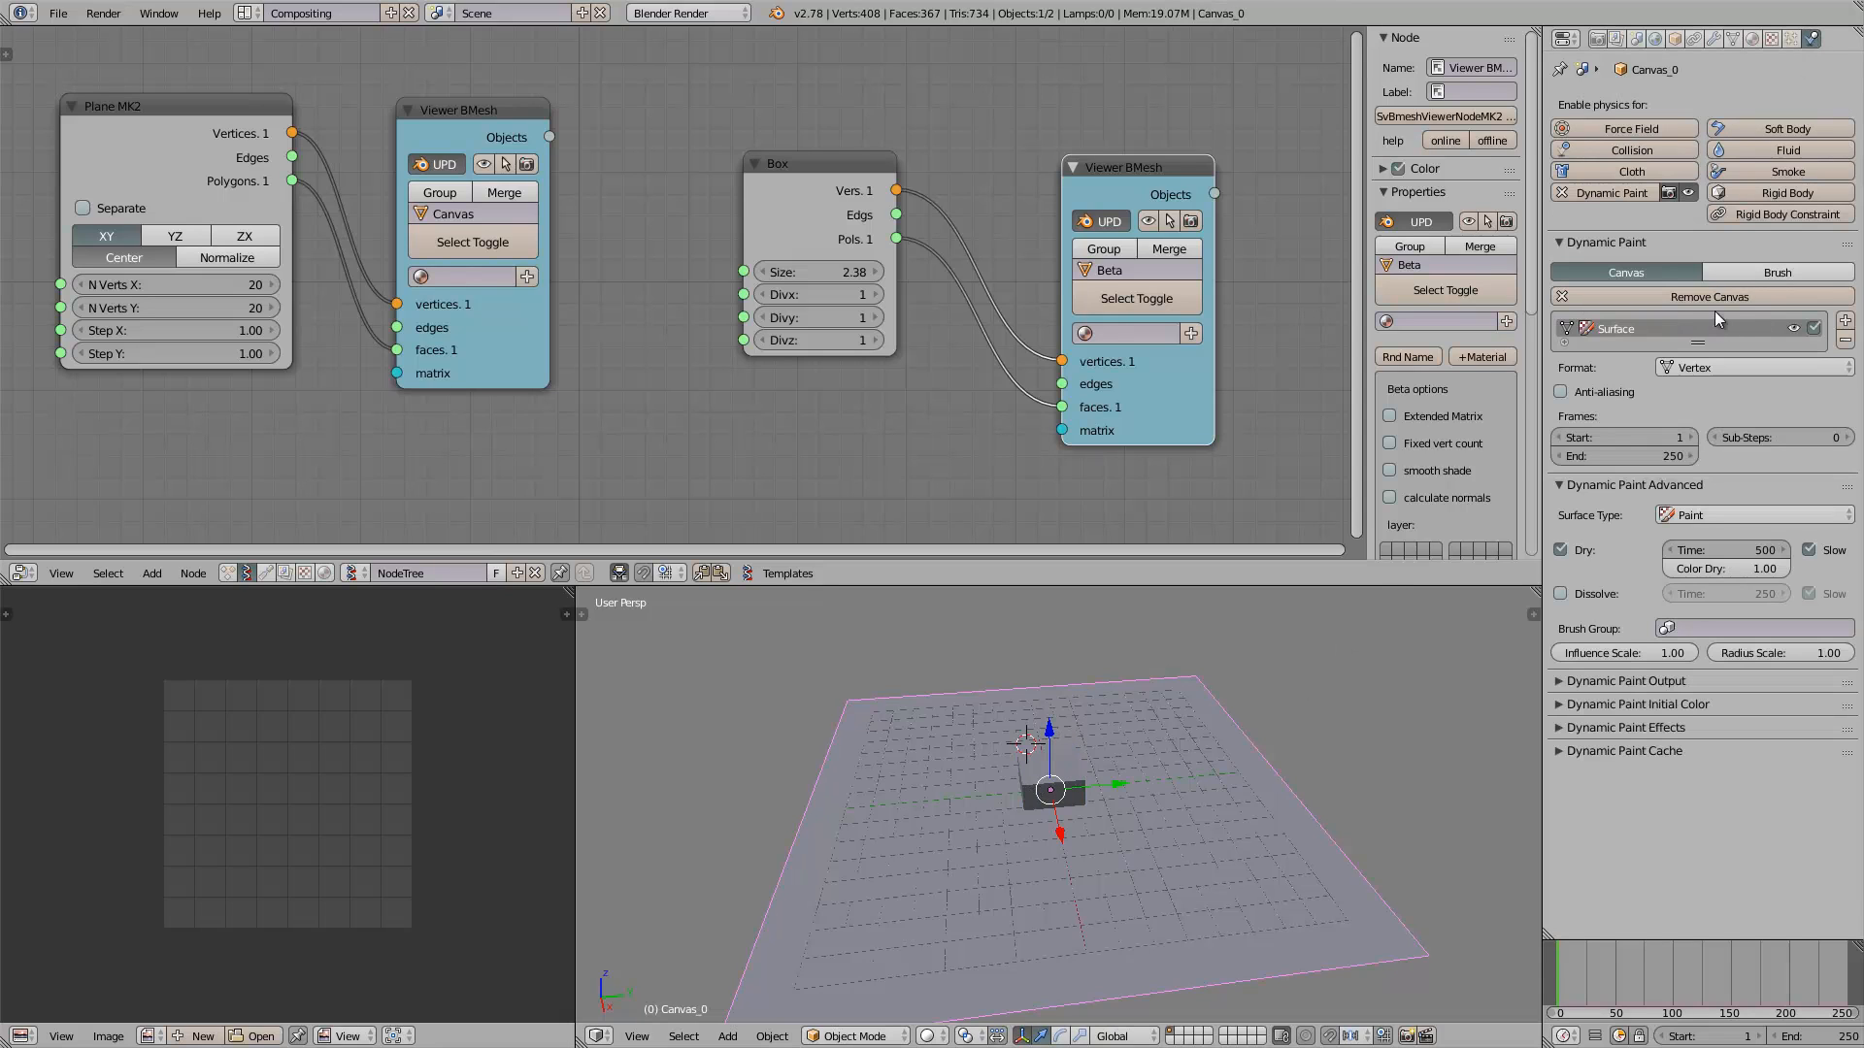
right_click(1065, 772)
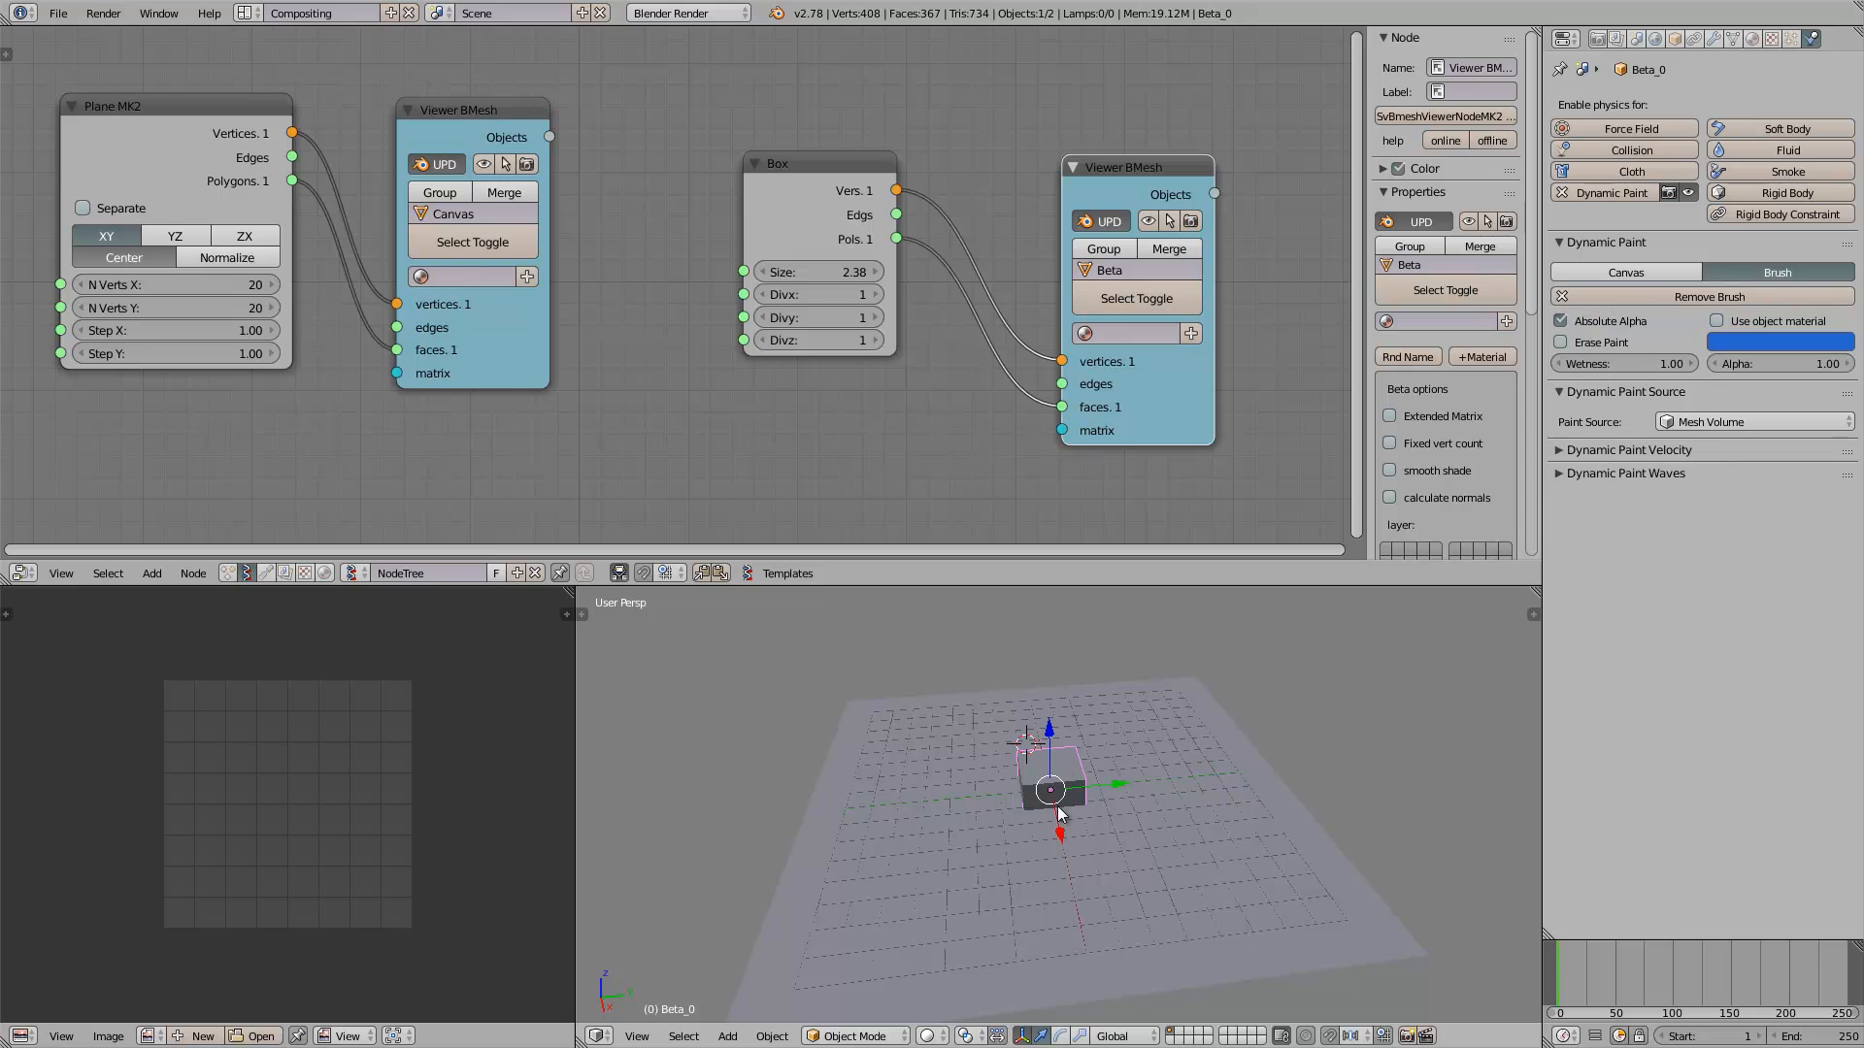
mouse_move(1057, 806)
middle_mouse_down()
mouse_move(1103, 767)
mouse_move(1048, 836)
middle_mouse_up()
key("z")
key("z")
scroll(1099, 799, "up", 2)
right_click(1169, 791)
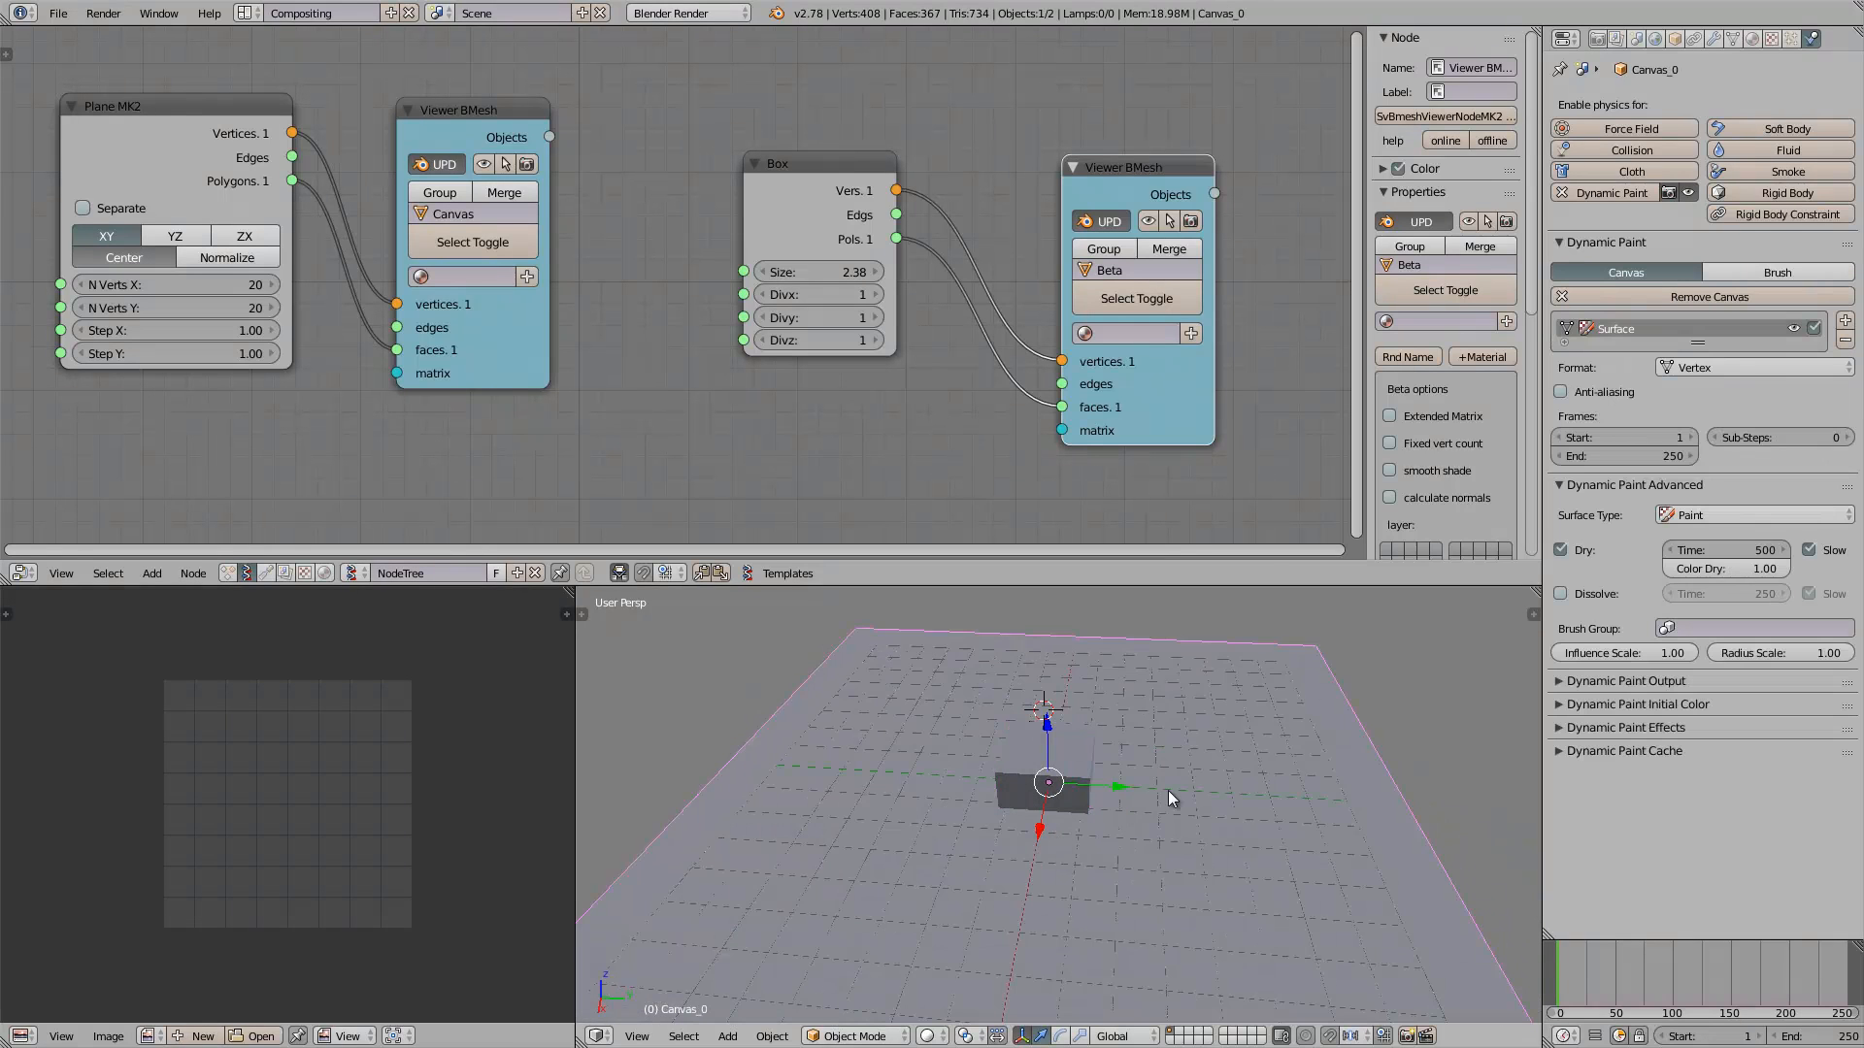
middle_click_drag(1168, 790, 928, 620)
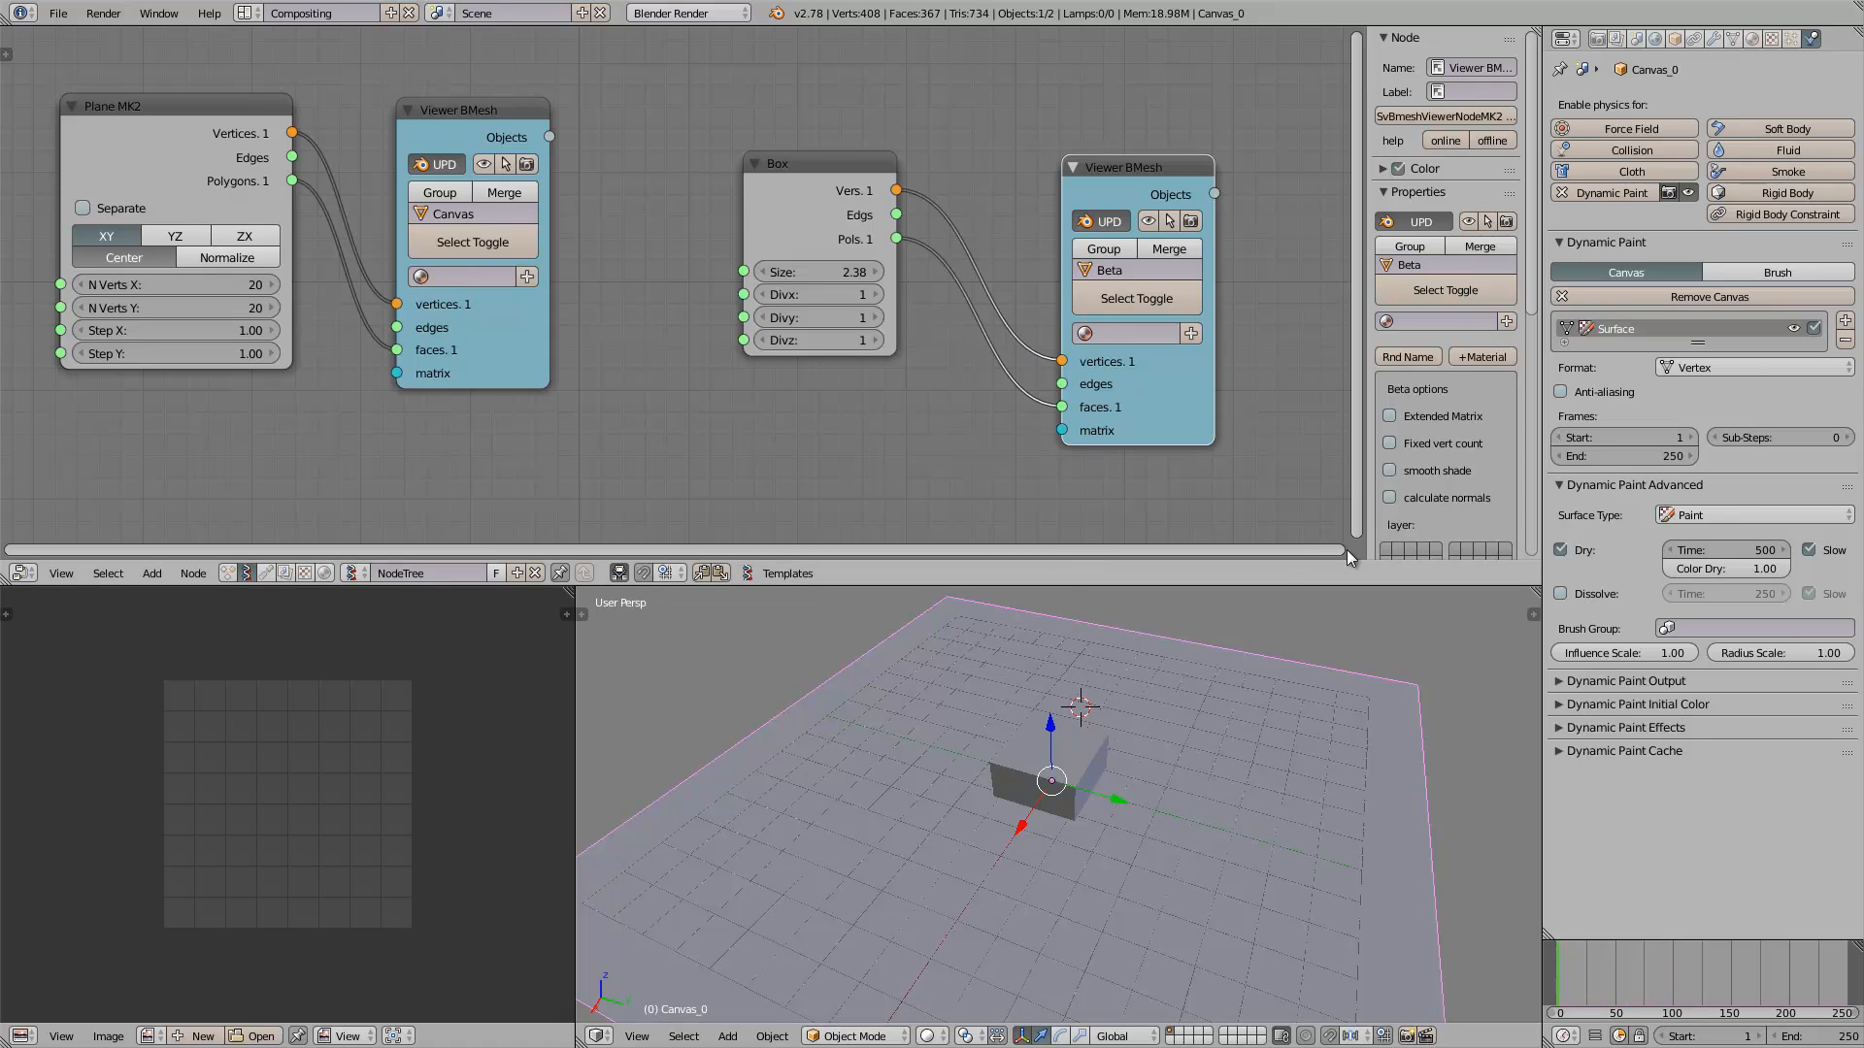
Try smooth shade on the box's Viewer BMesh node, turn it back off and check the Canvas viewer's options
left_click(1412, 470)
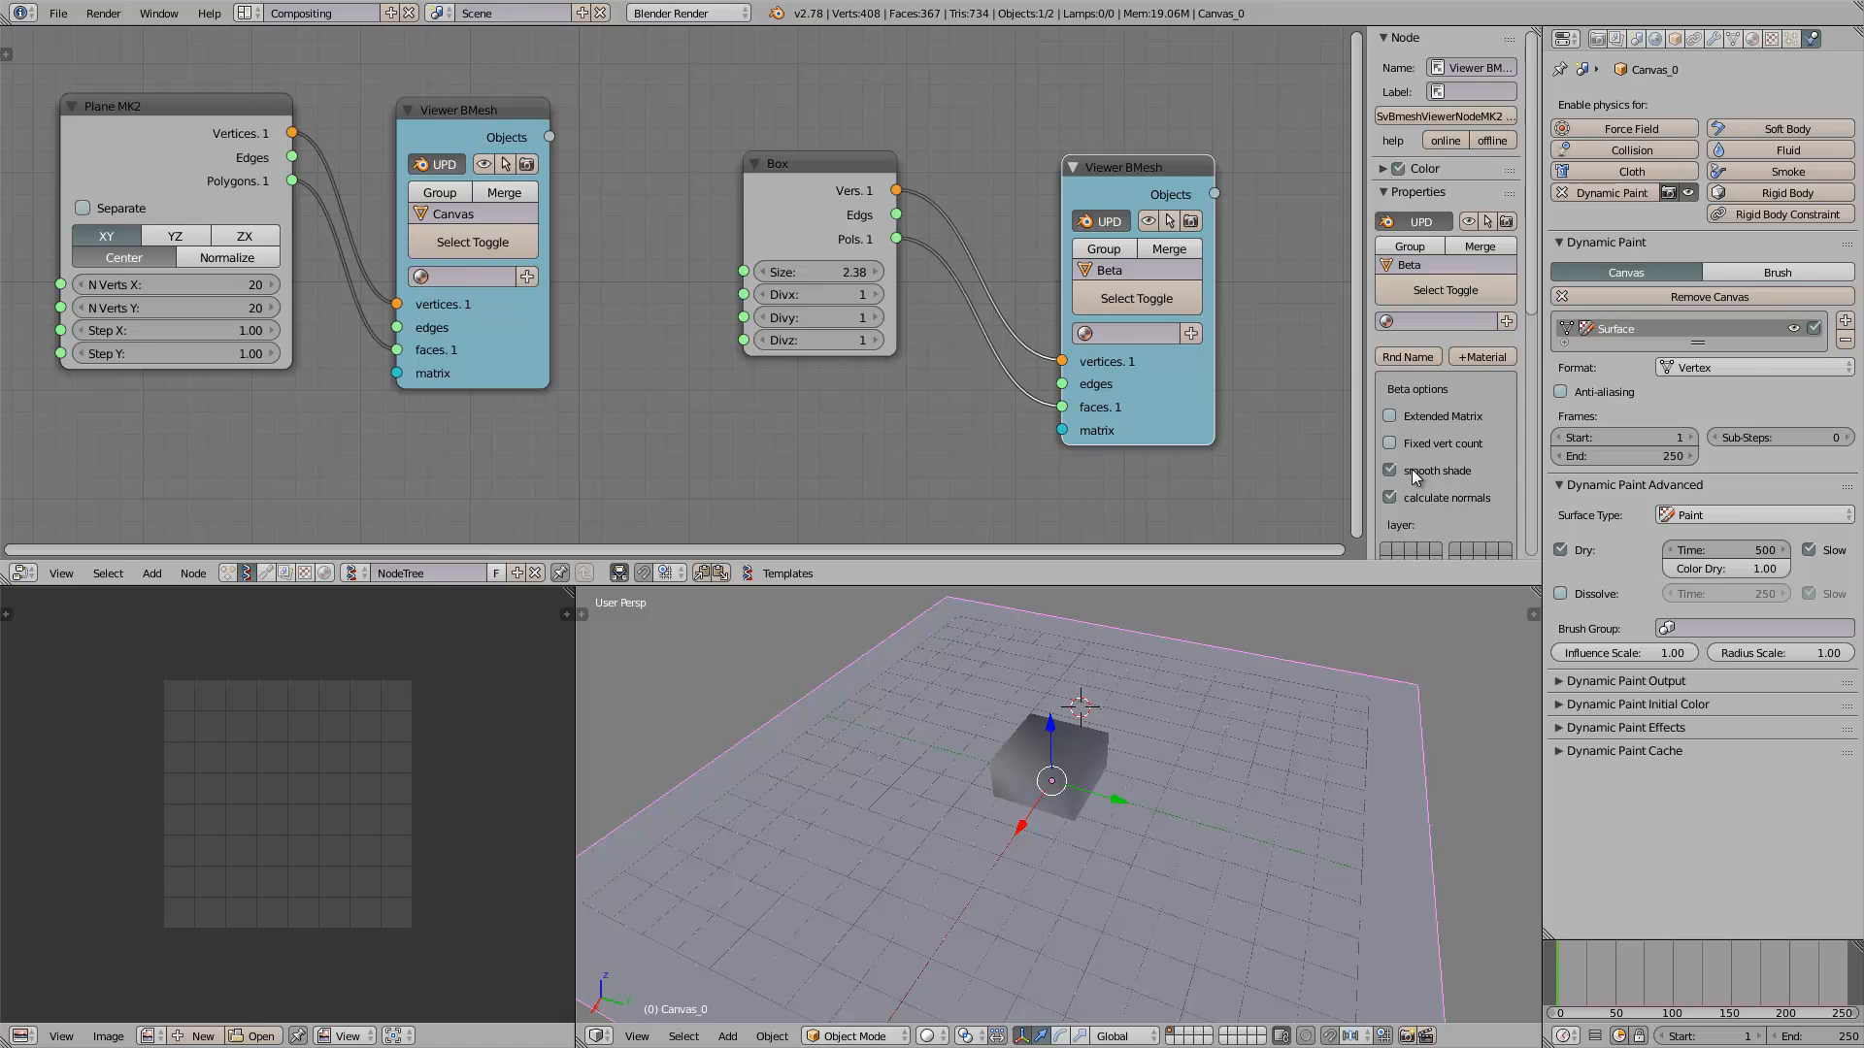
left_click(1411, 469)
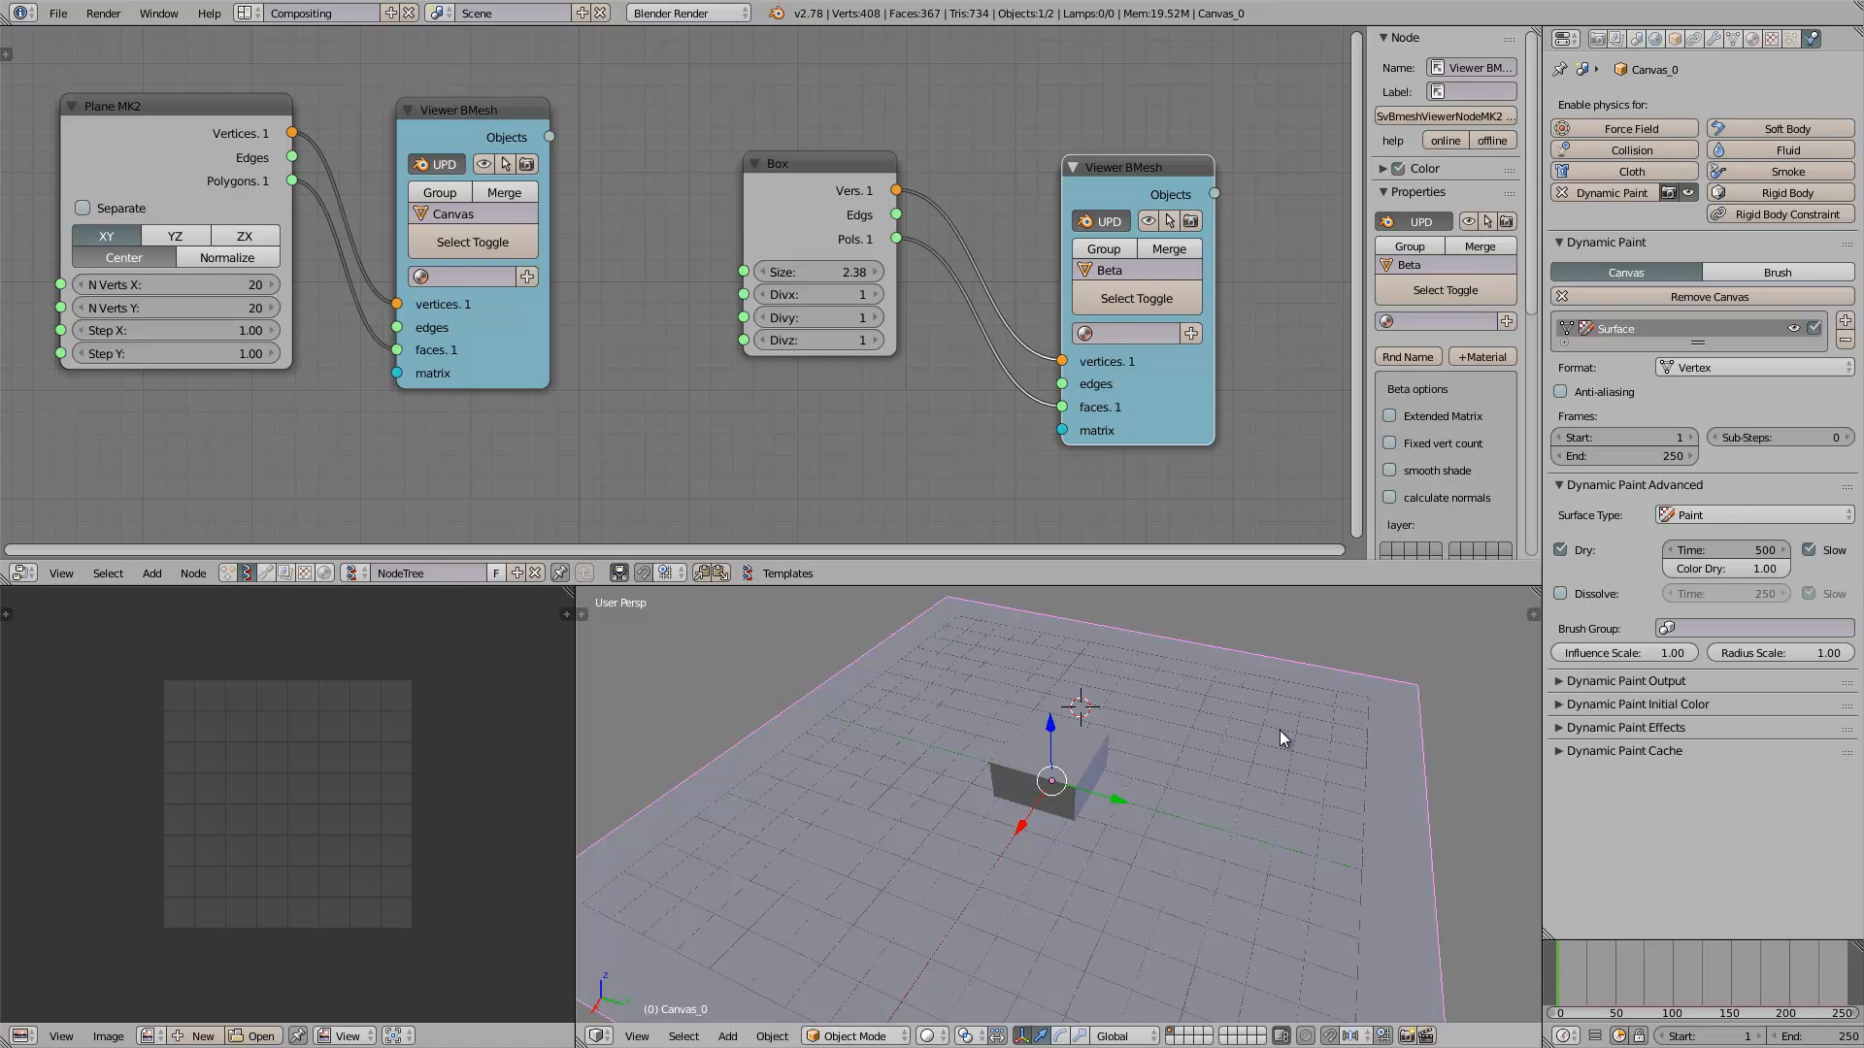
left_click(510, 107)
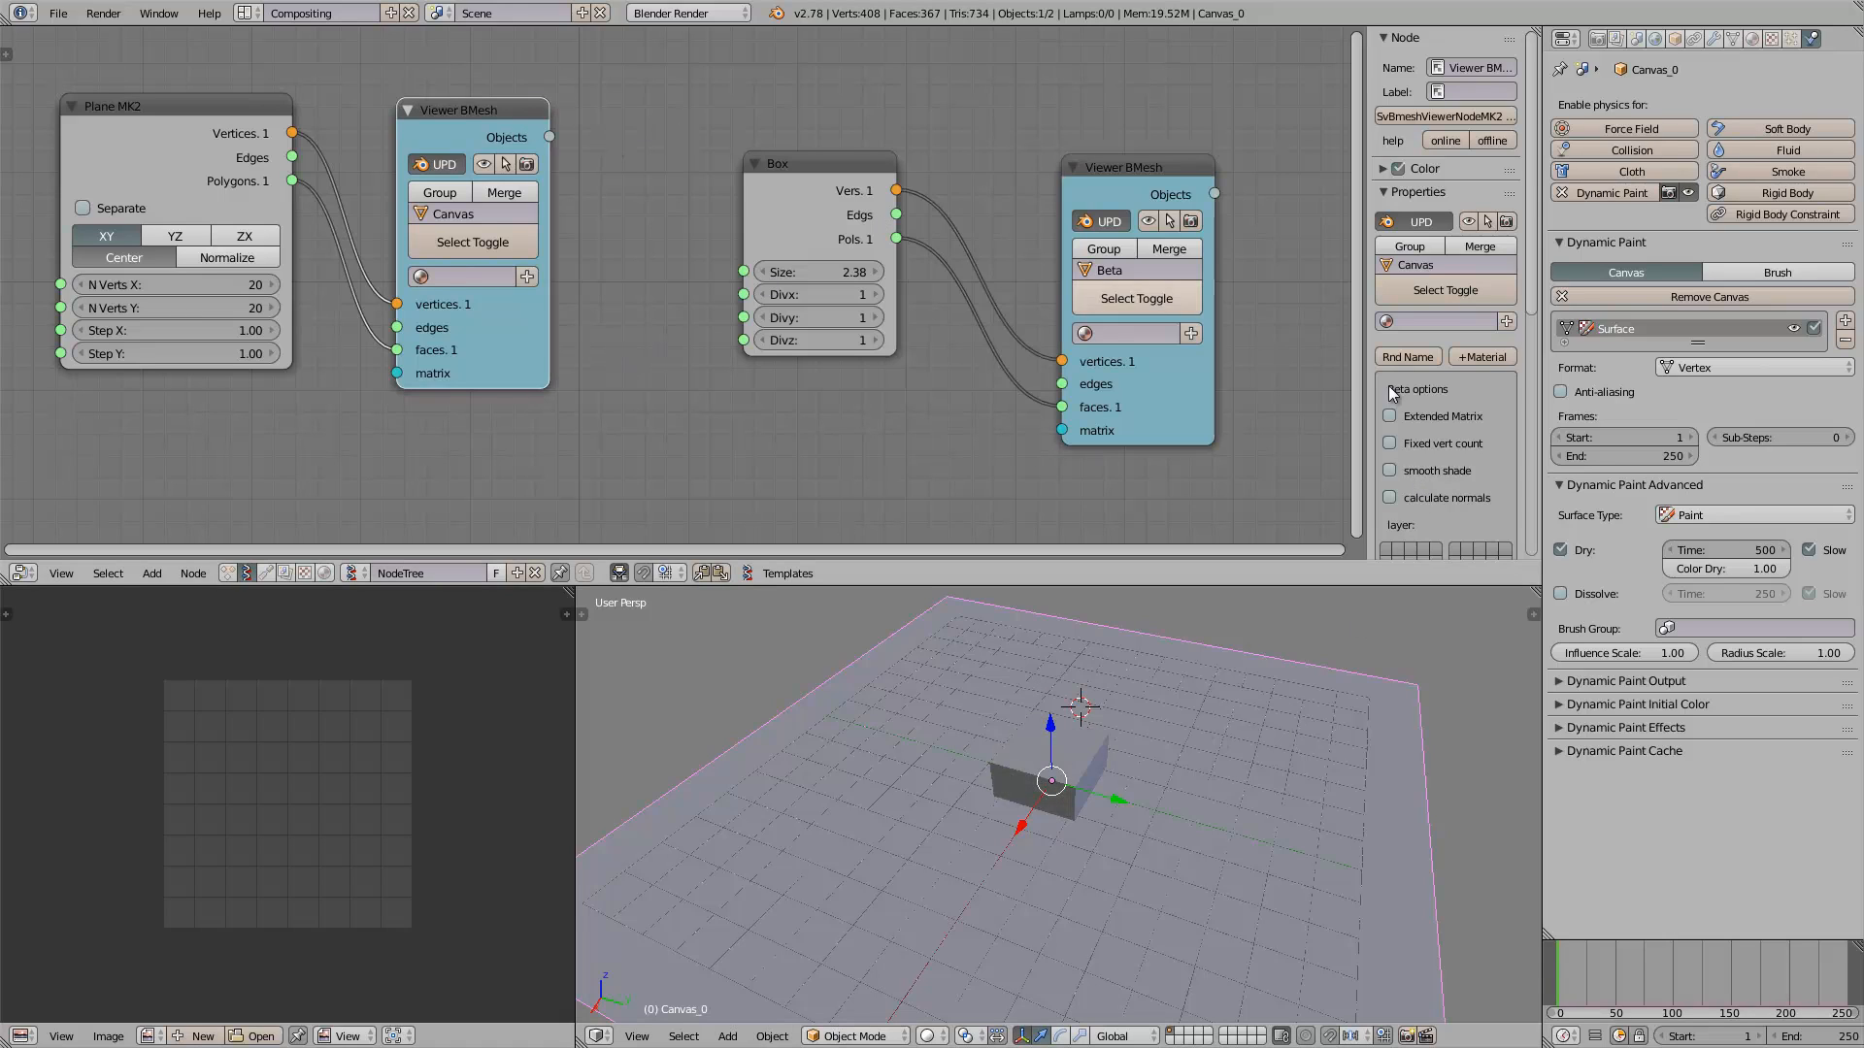
scroll(998, 794, "down", 1)
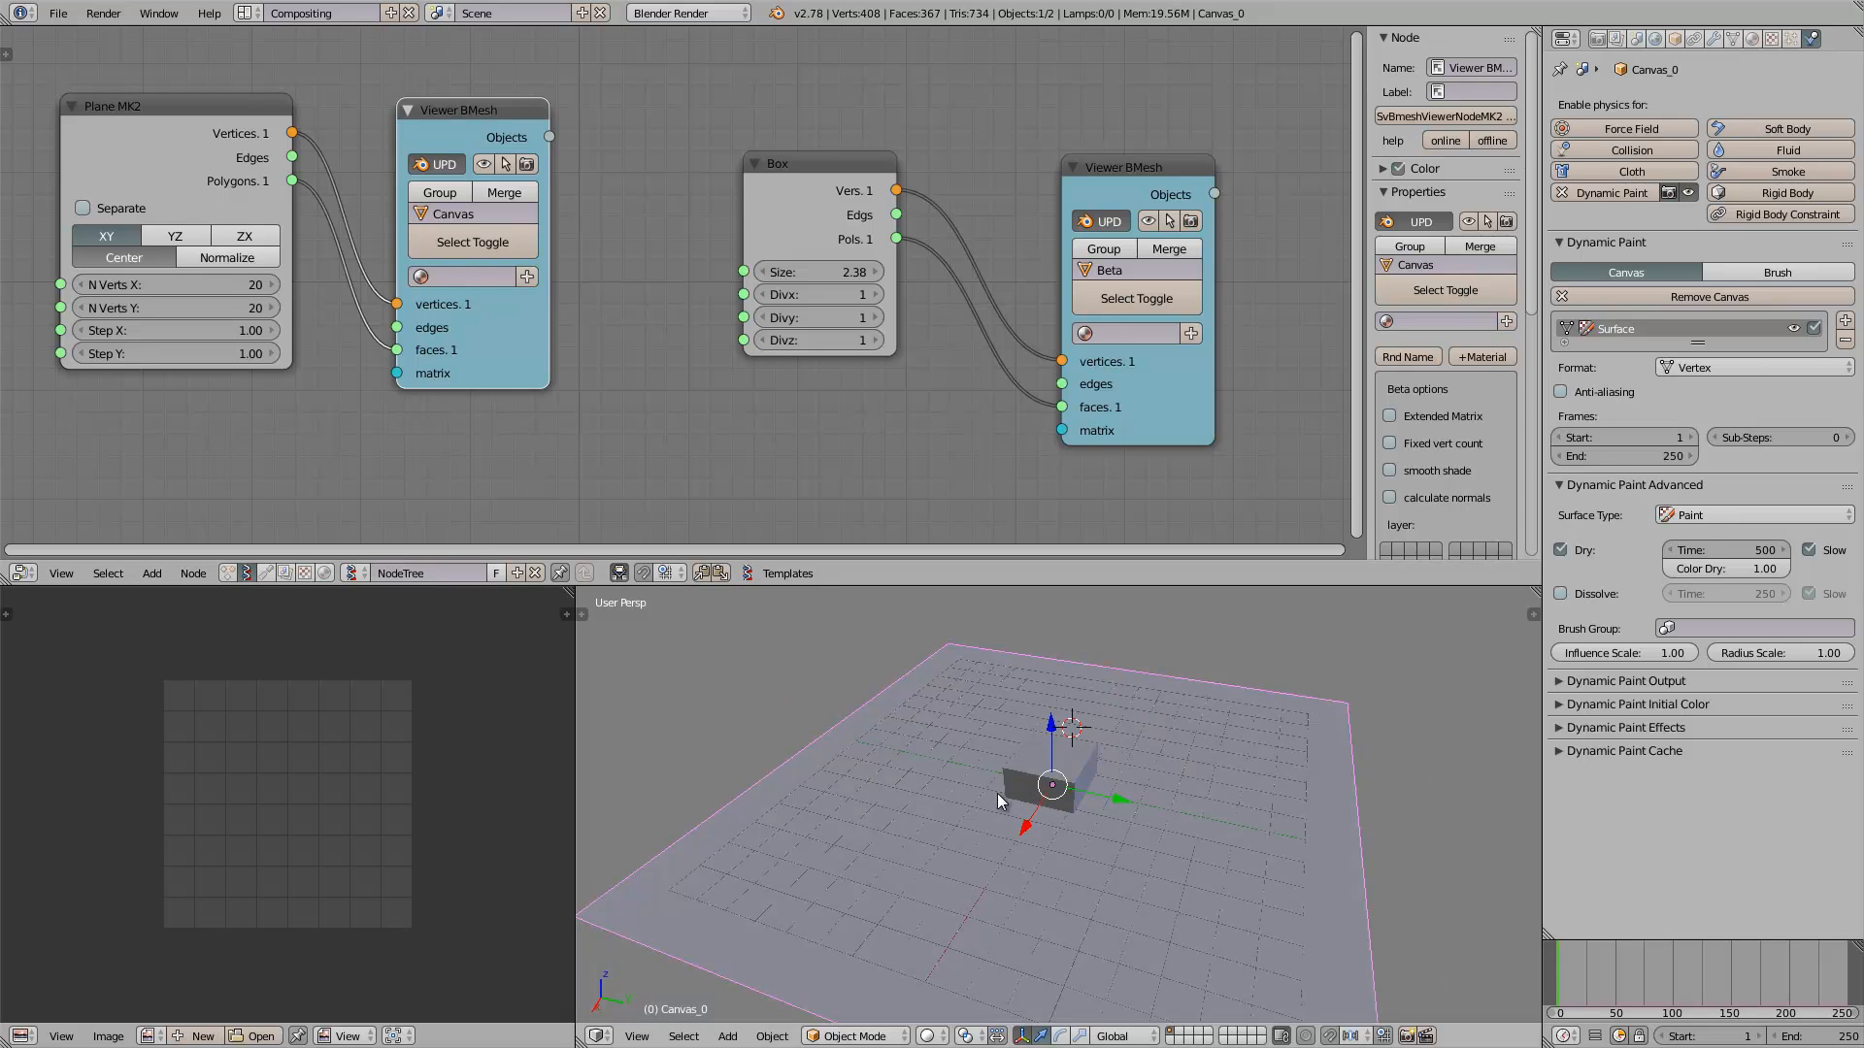
Select the box, switch the node editor to the Animation Nodes tree NodeTree.001 and add an Object Transforms Output node
right_click(1010, 778)
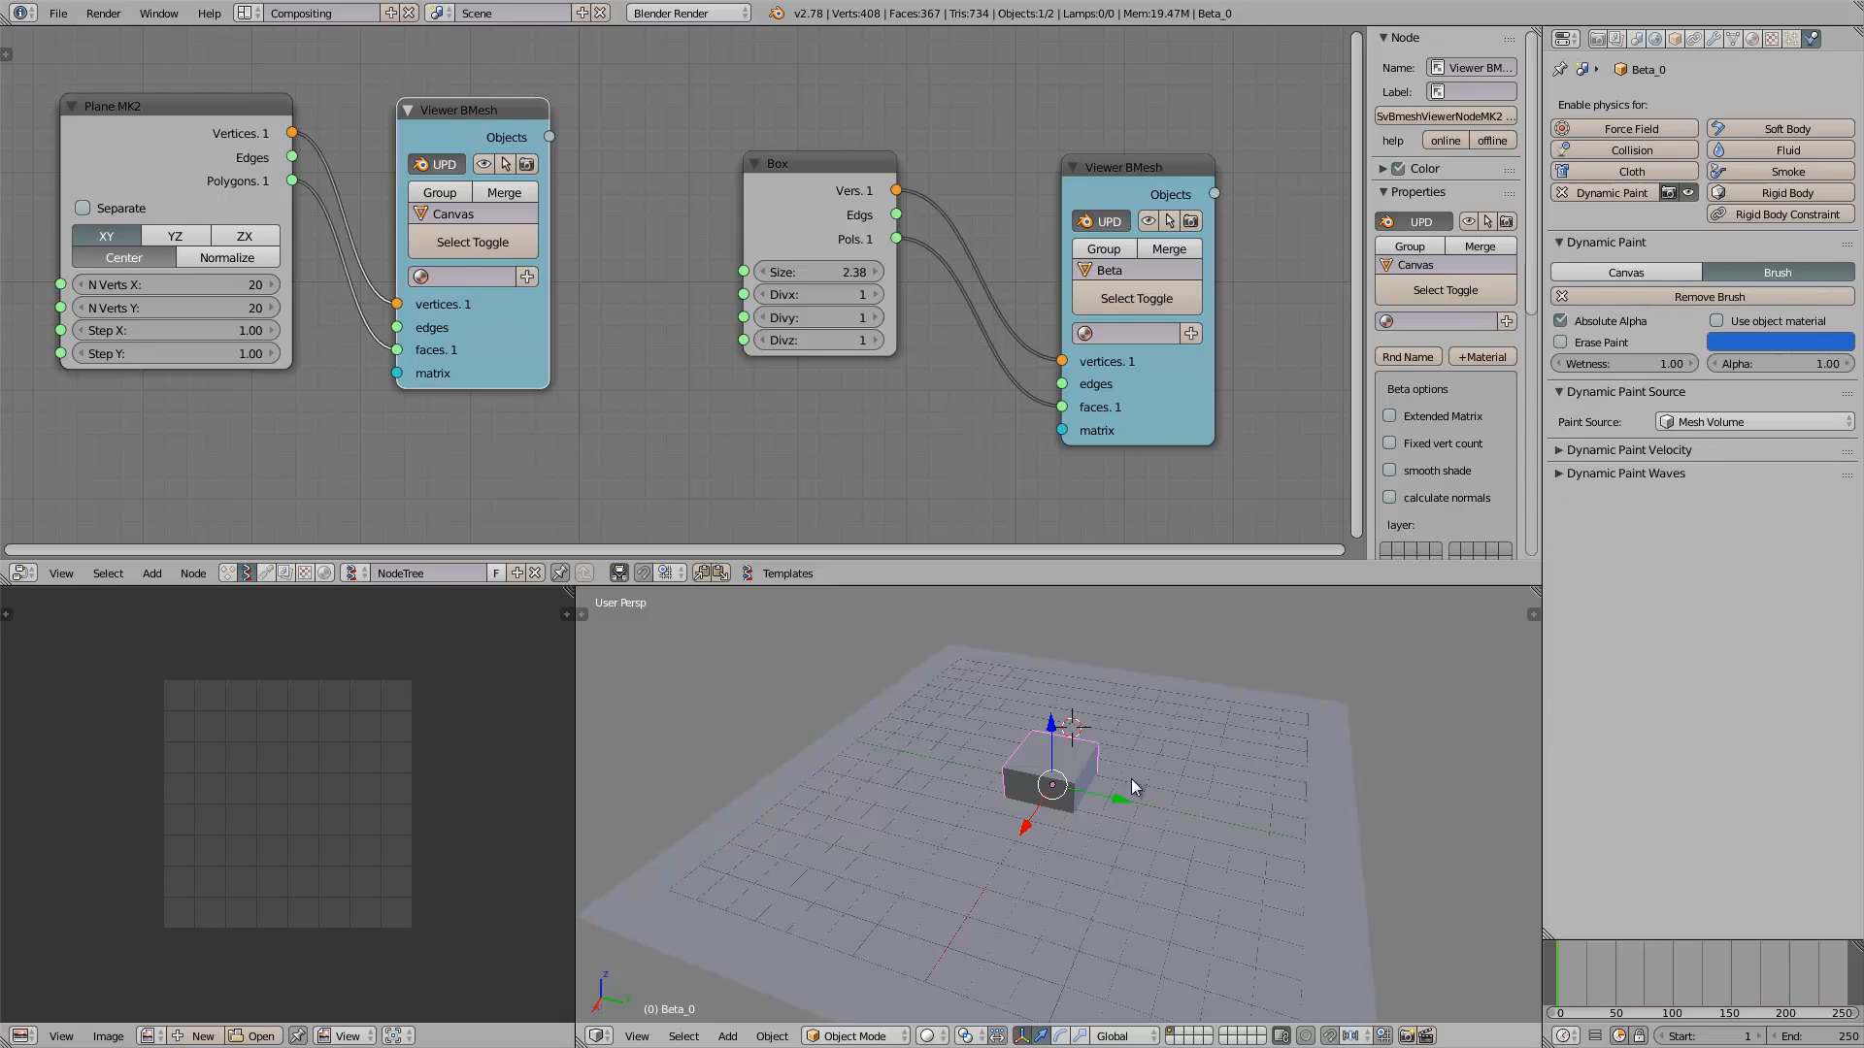
middle_click_drag(1133, 784, 1089, 784)
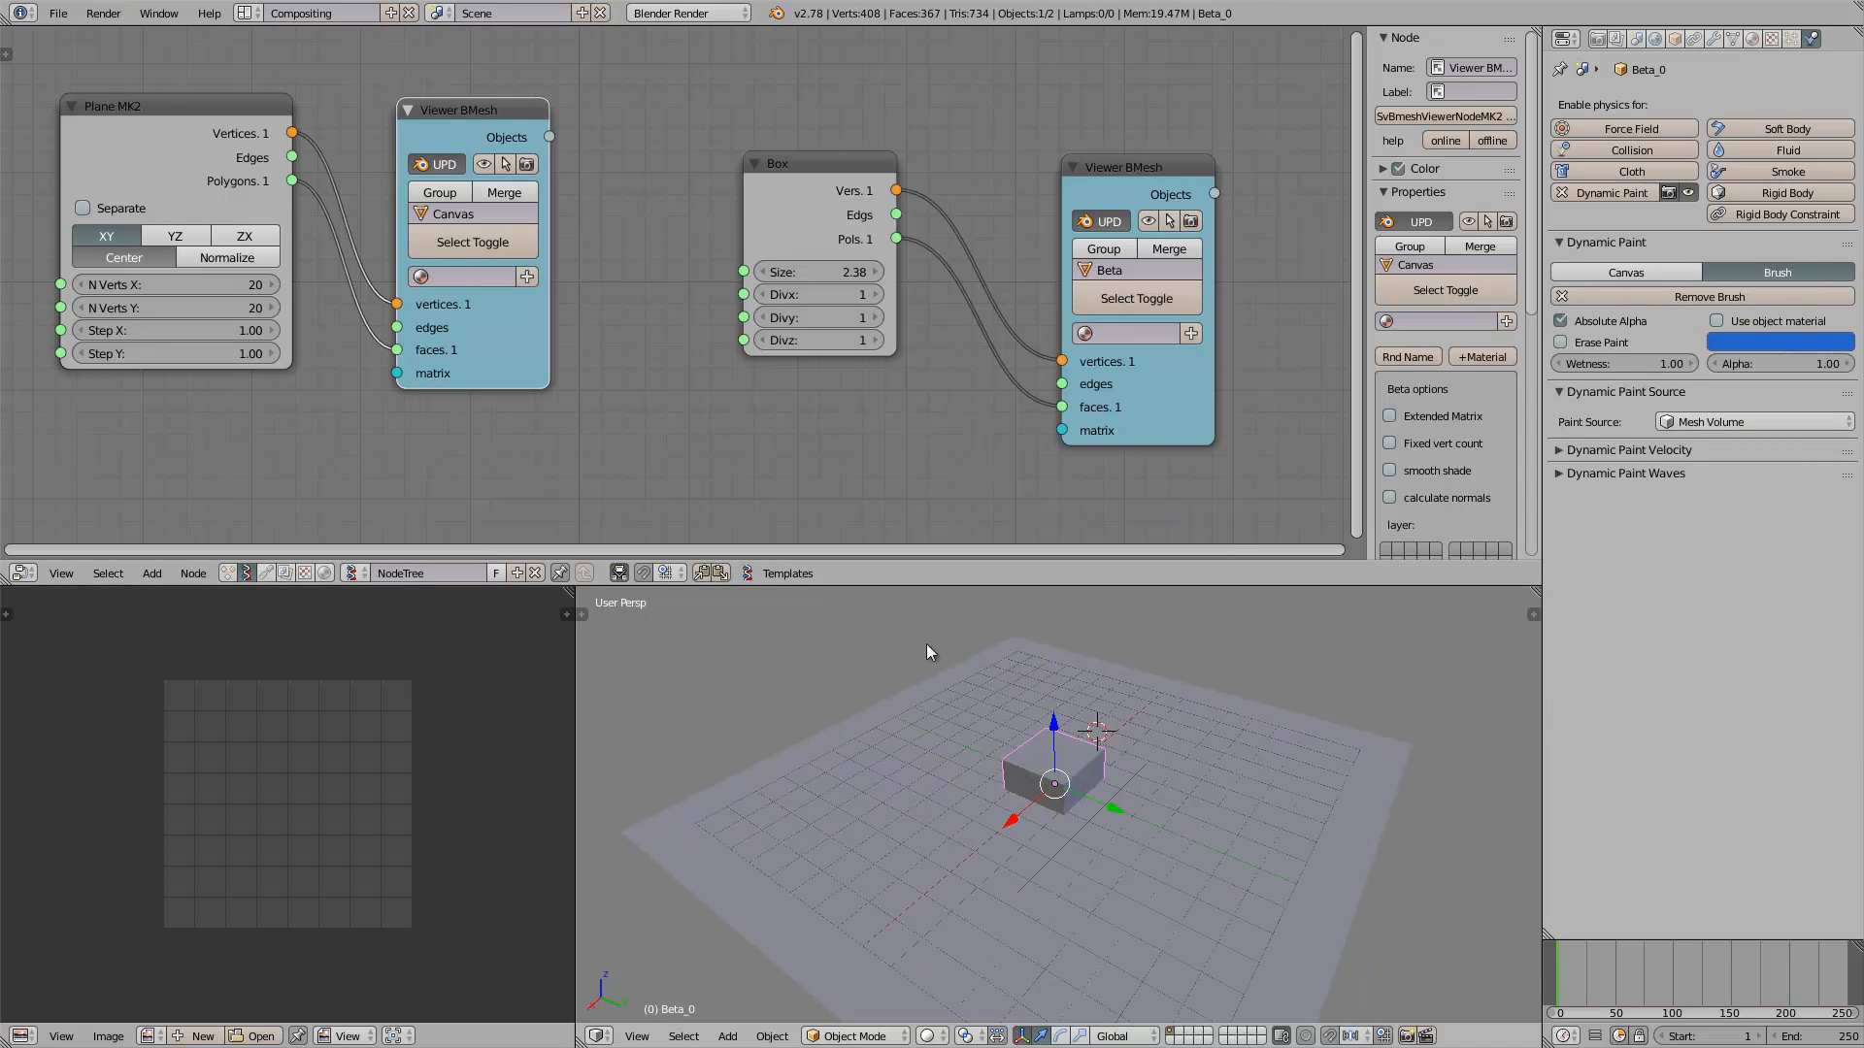
left_click(238, 574)
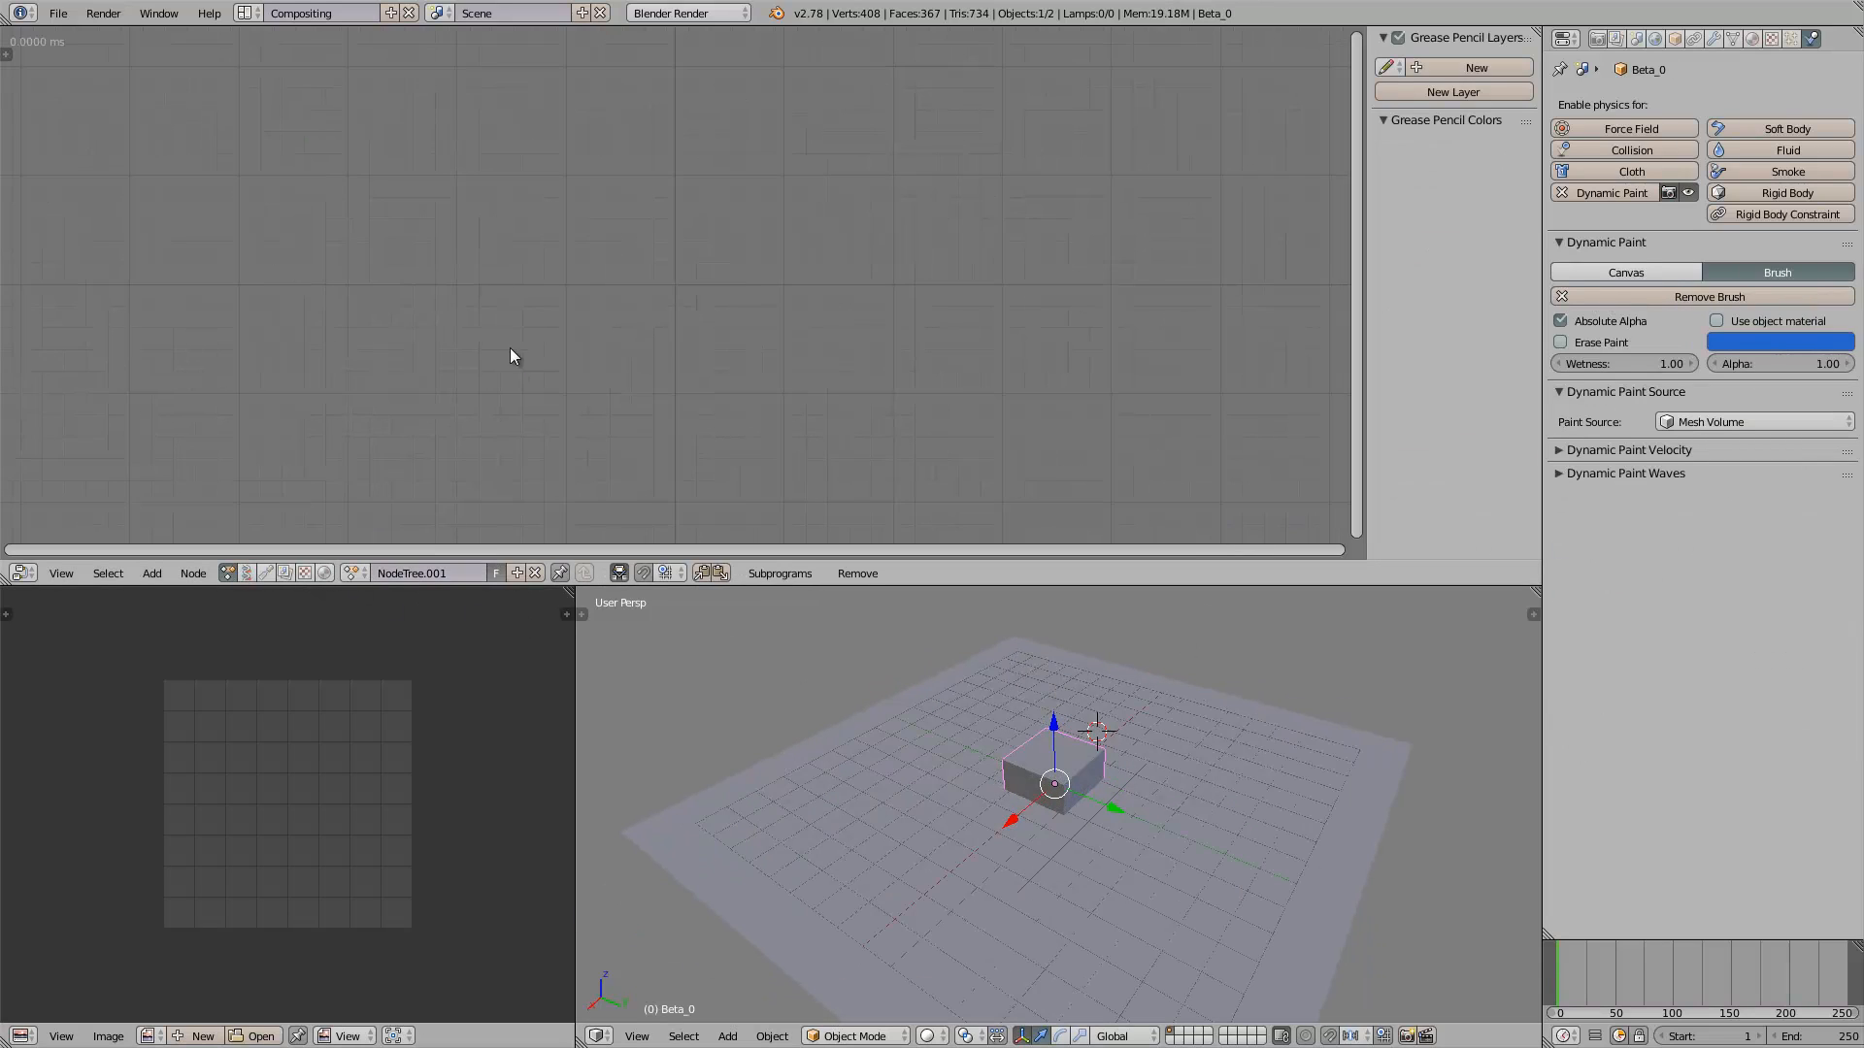
key("shift+a")
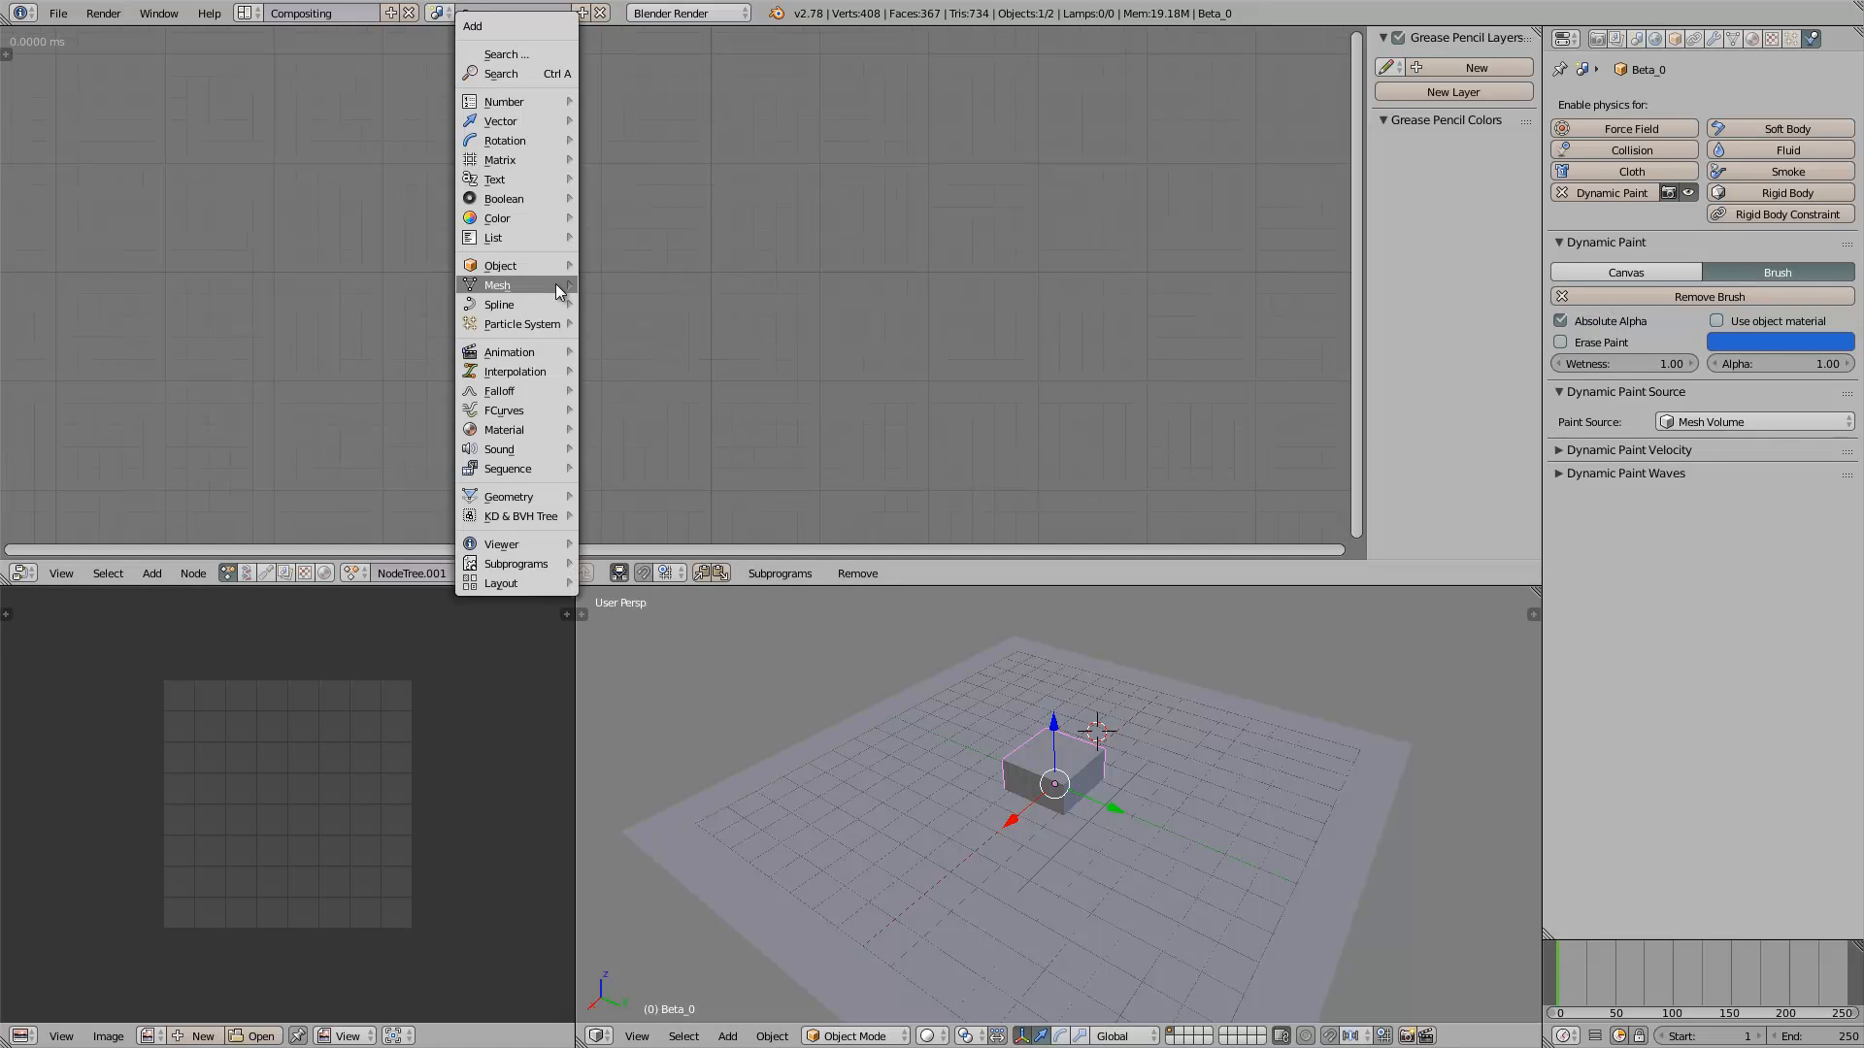
left_click(553, 75)
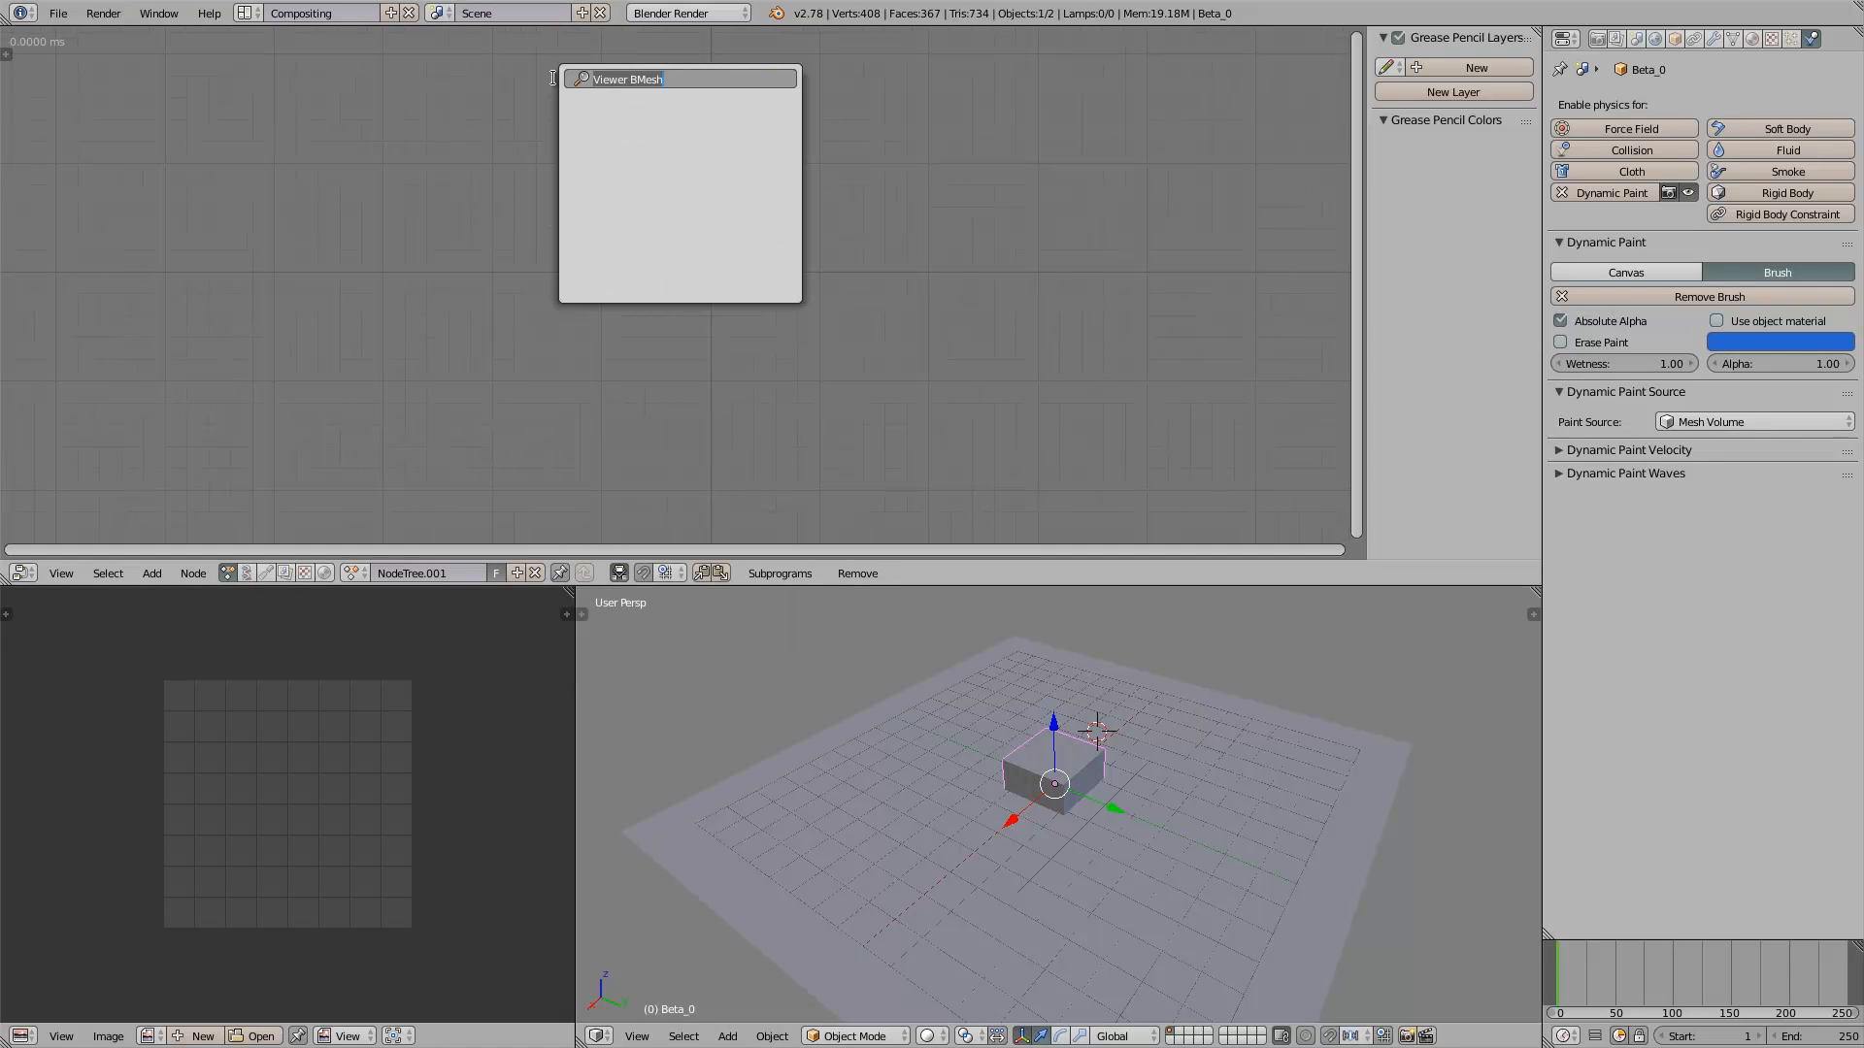
type("obj")
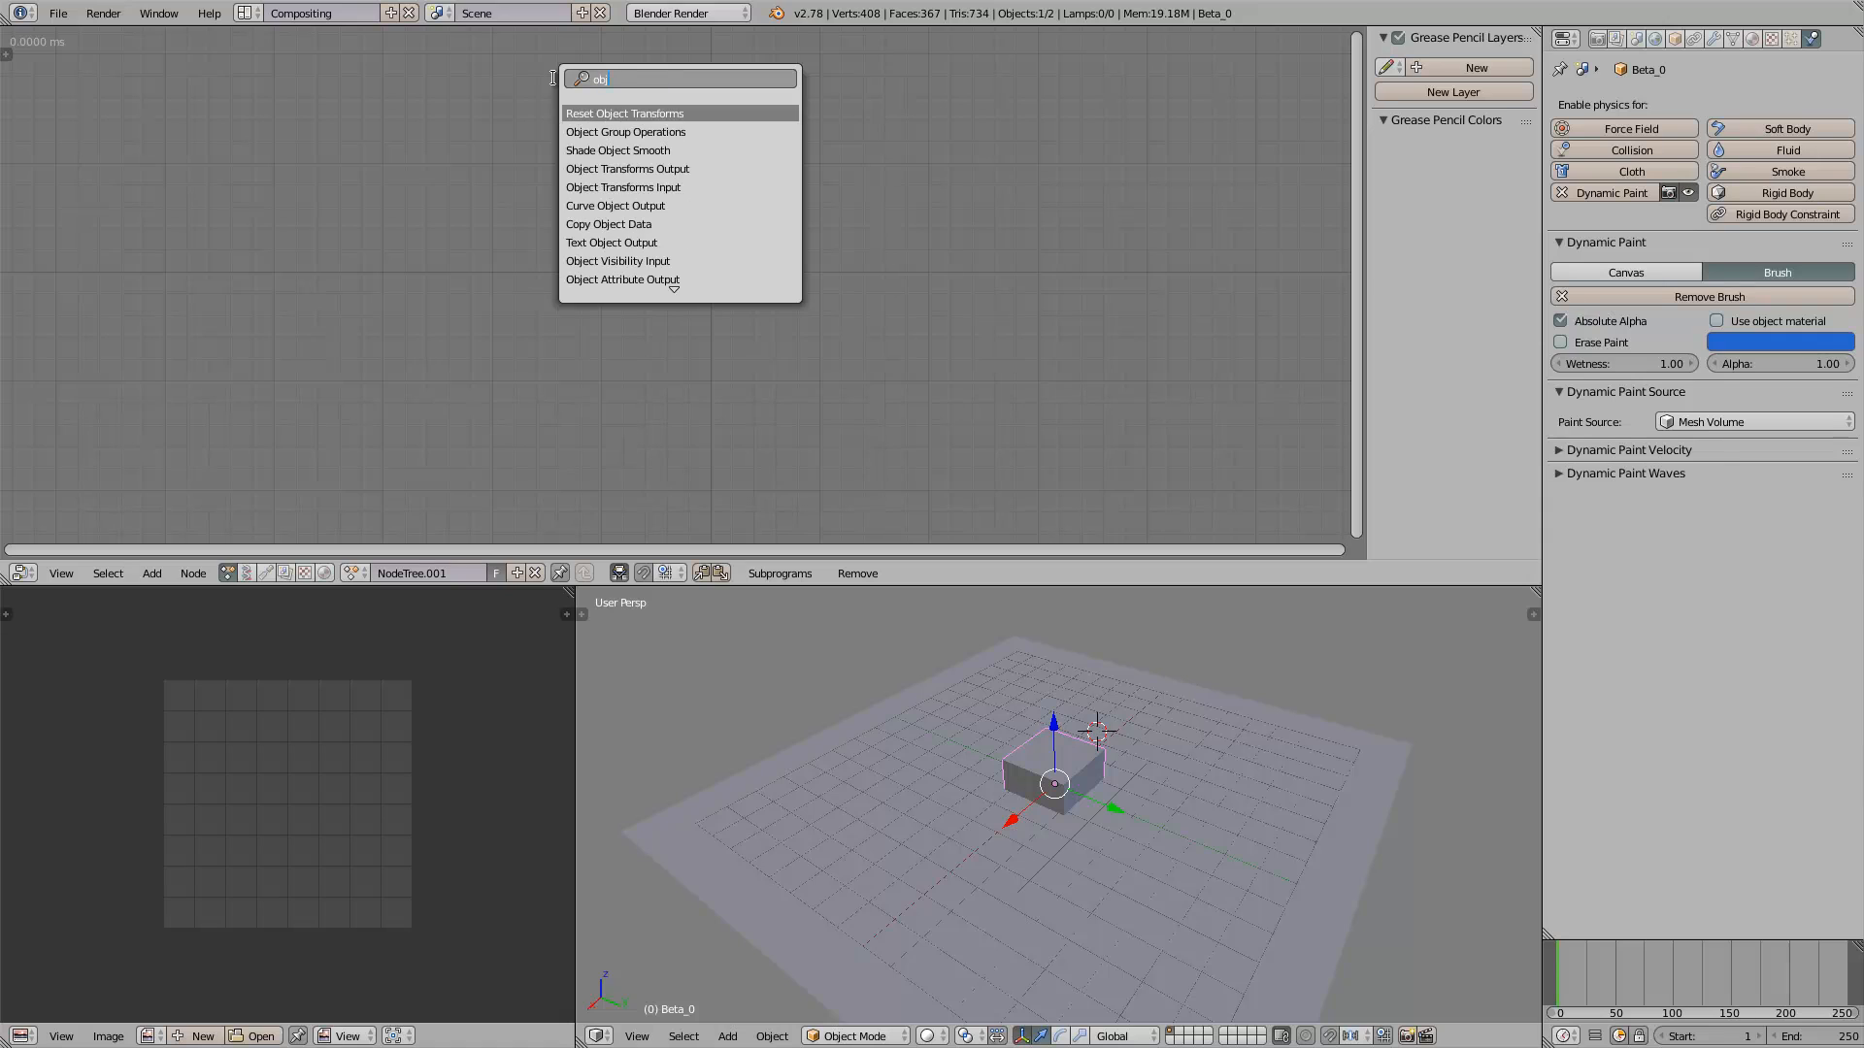
type("ect i")
key("BackSpace")
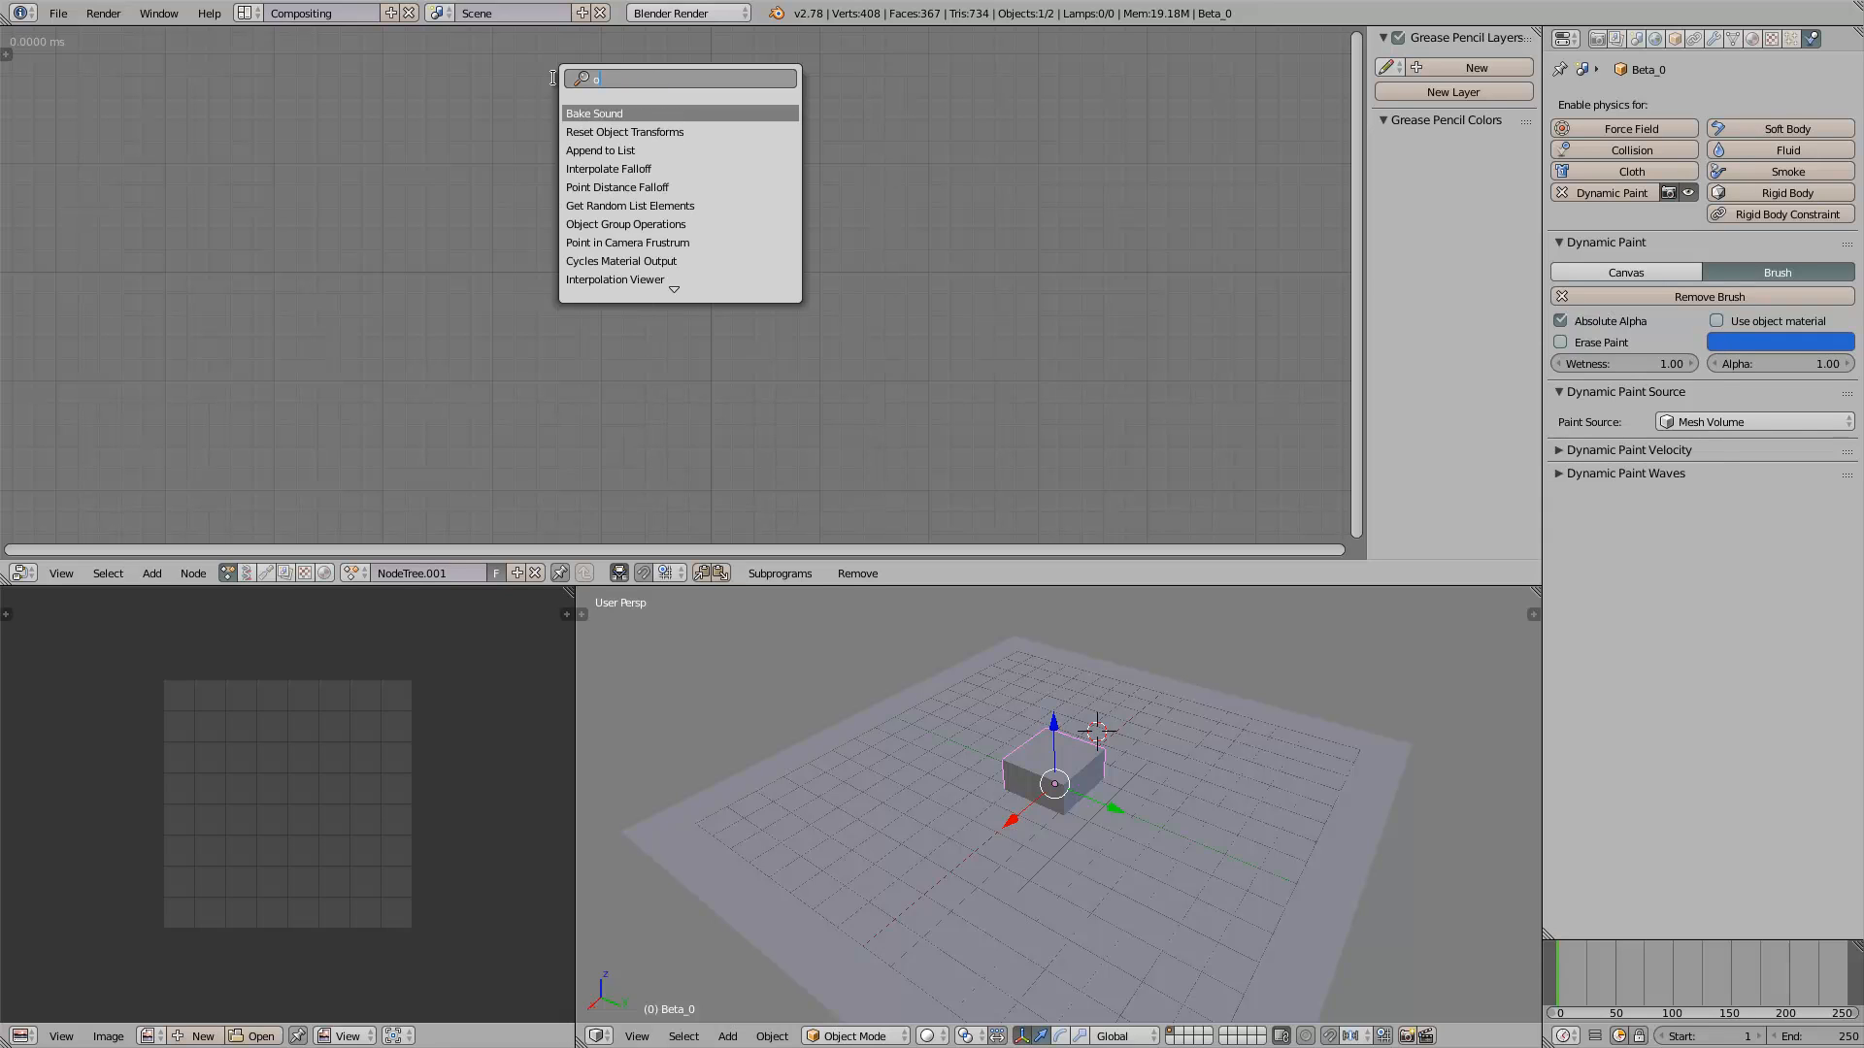
type("t tra")
key("Down")
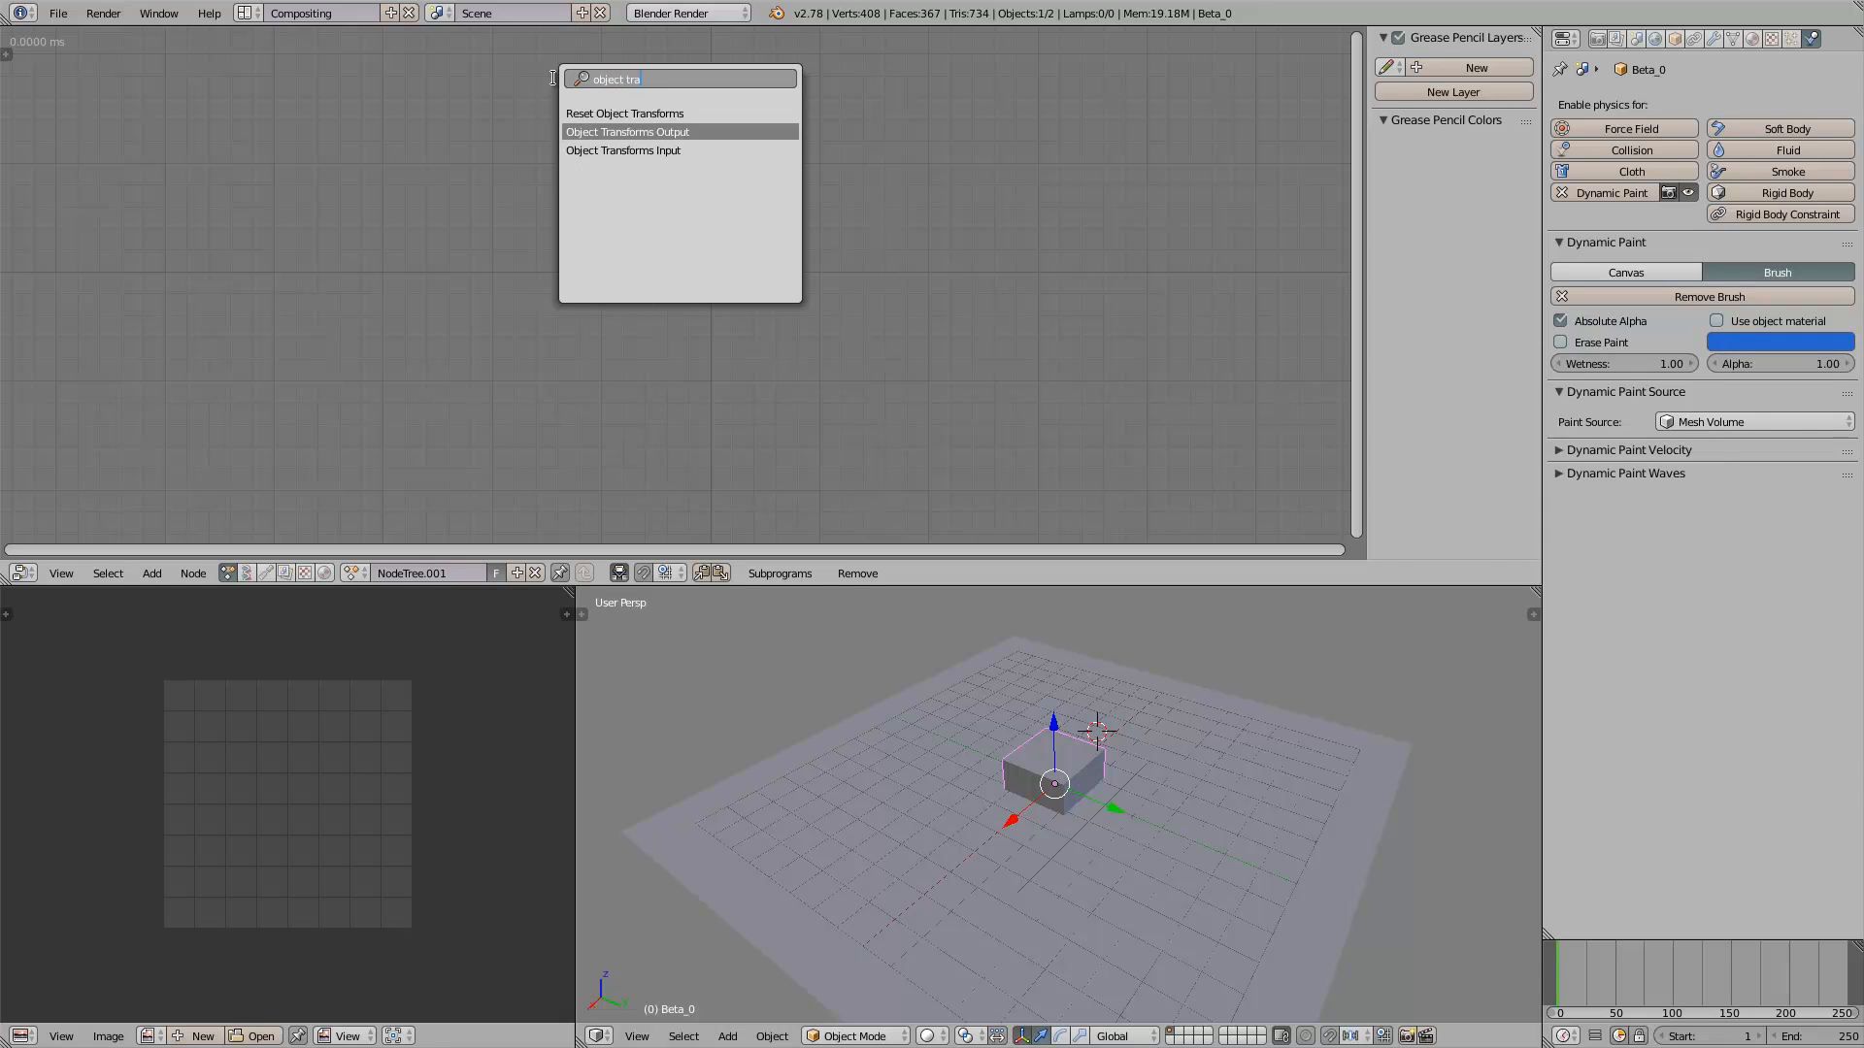
key("Return")
left_click(651, 216)
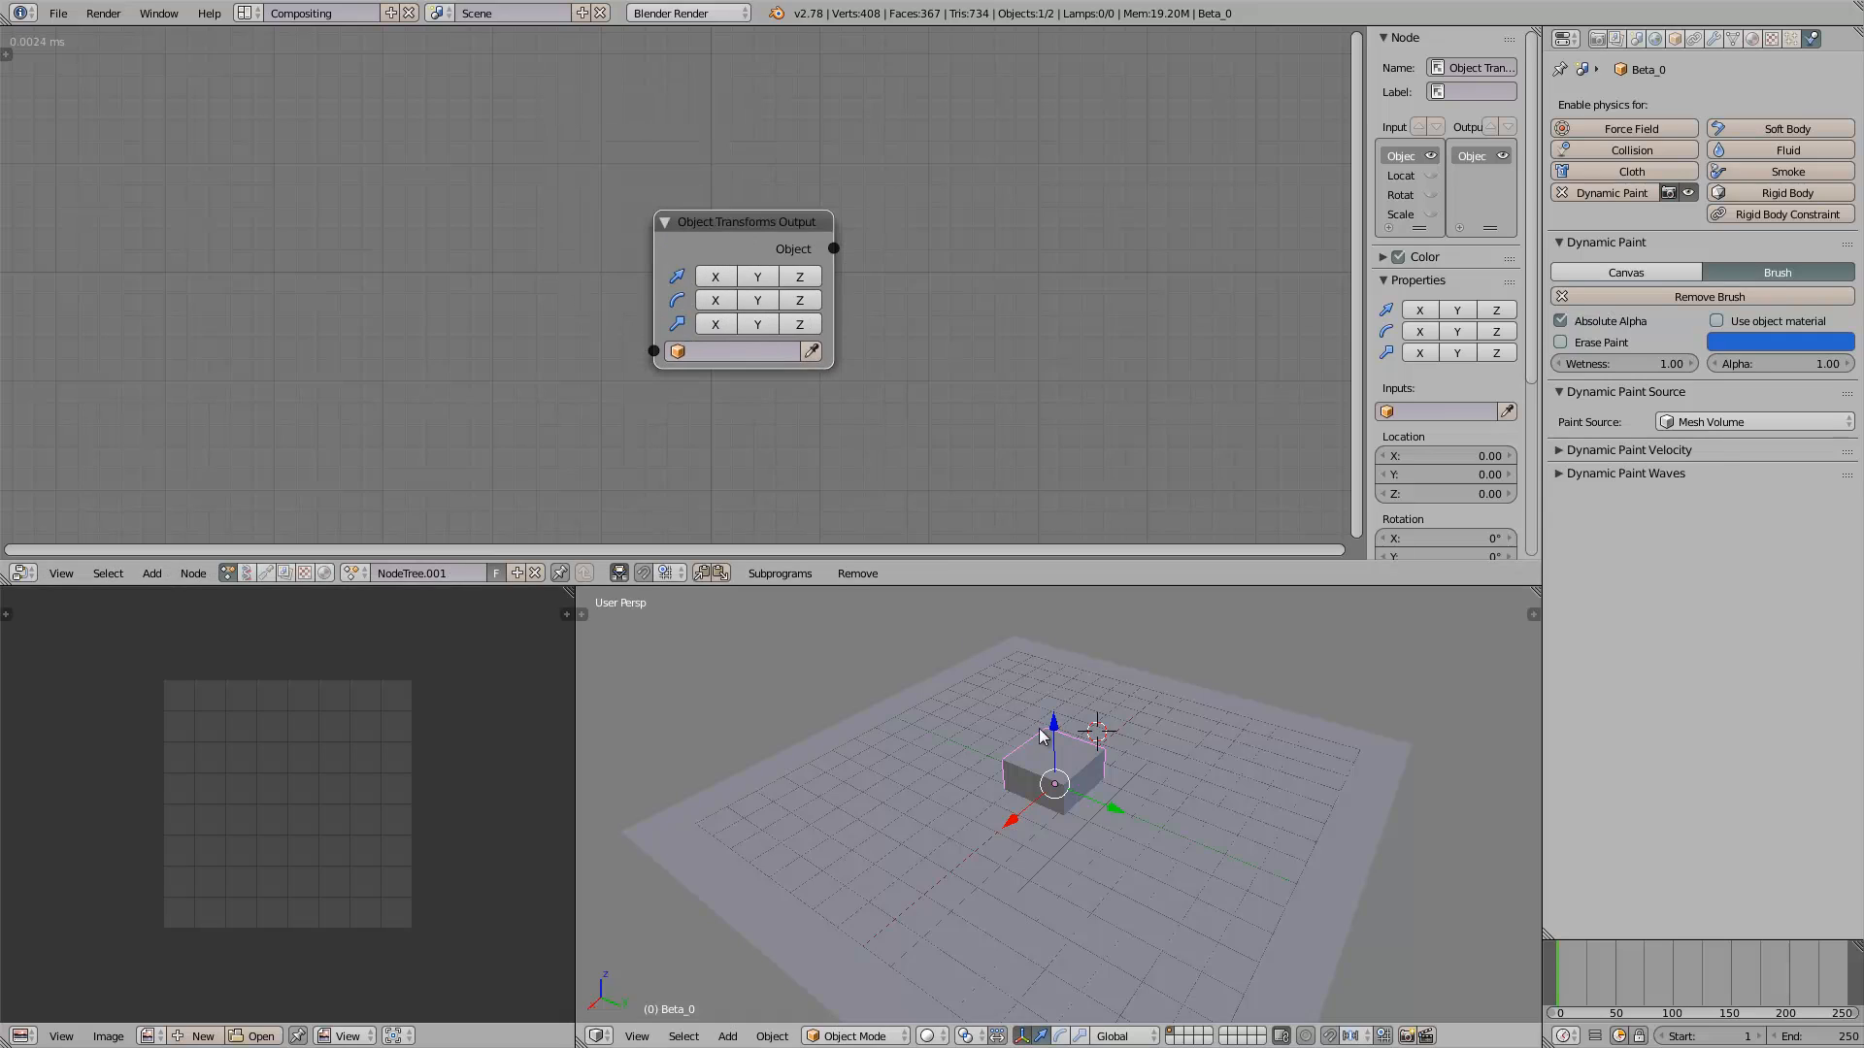
Assign Beta_0 to the Object Transforms Output node with X, Y and Z location enabled, and shift the node right
left_click(811, 352)
left_click(1044, 779)
left_click_drag(726, 283, 789, 288)
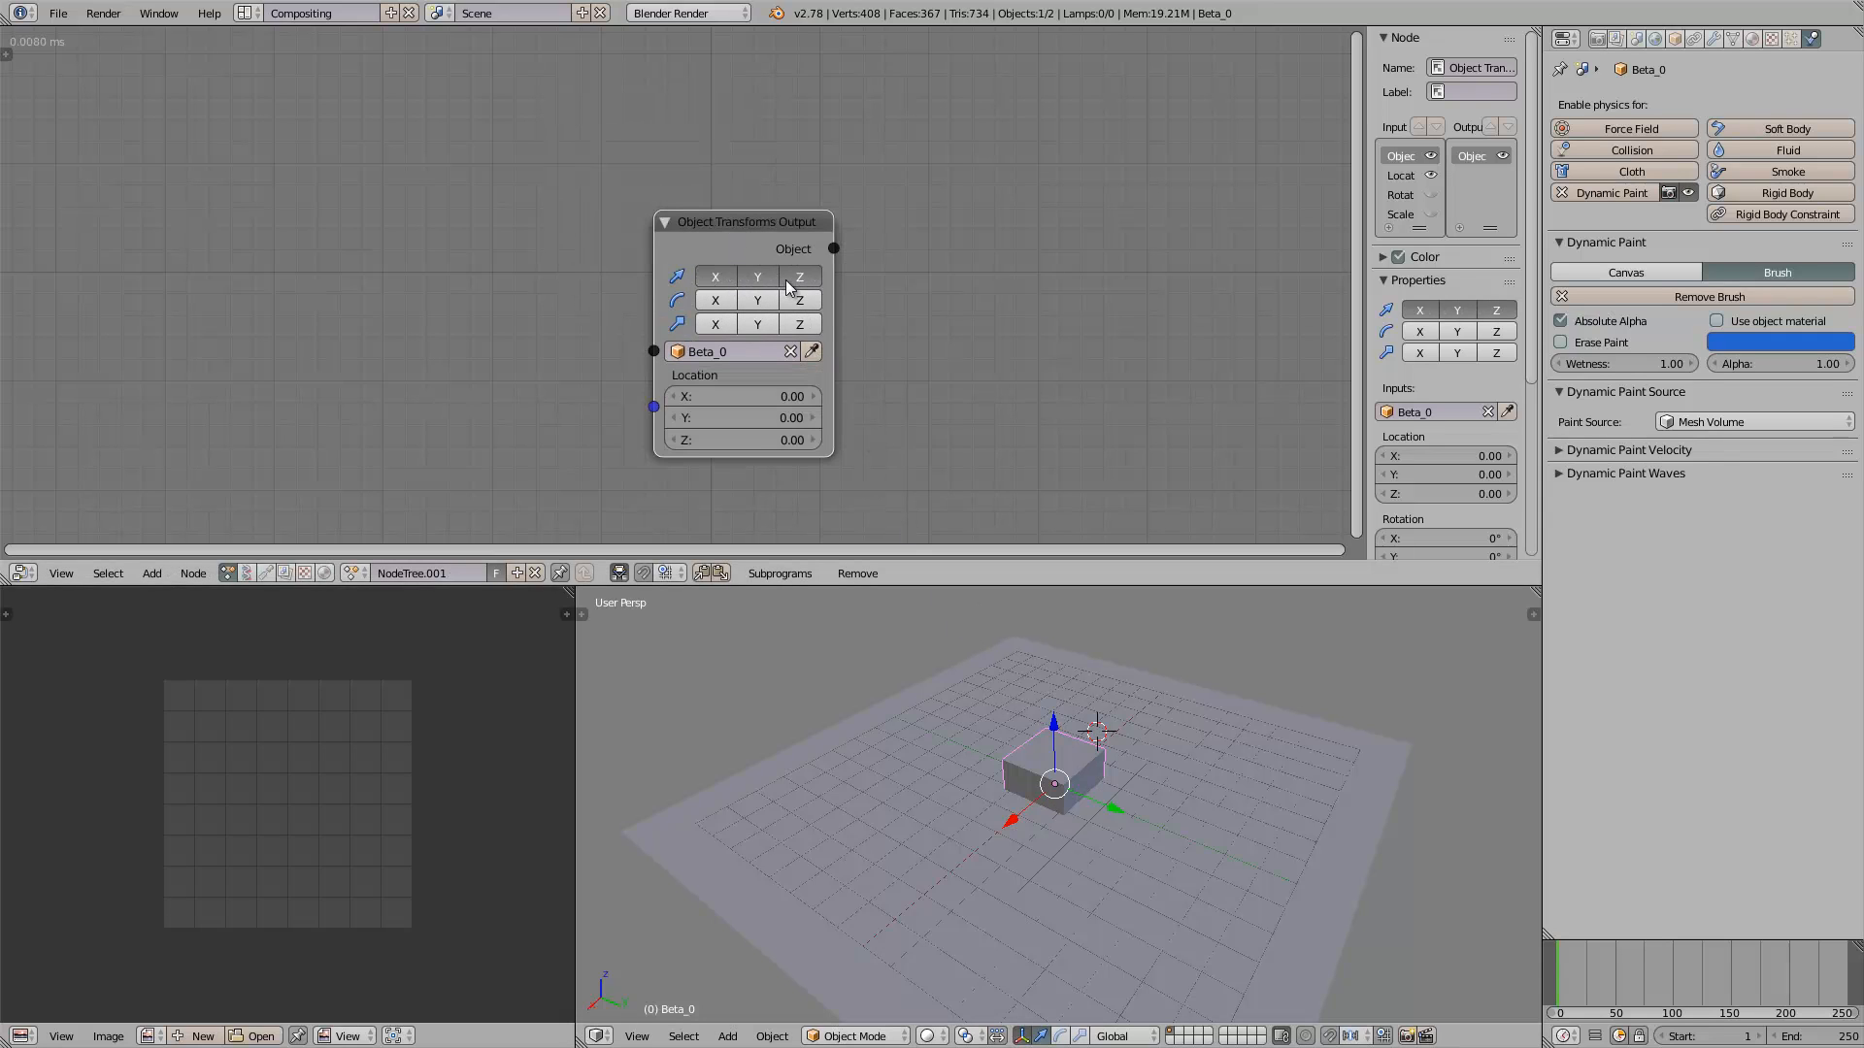
left_click_drag(766, 221, 846, 221)
Add a Vector Wiggle node to the left of the Object Transforms Output node
key("shift+a")
left_click(478, 199)
type("vec")
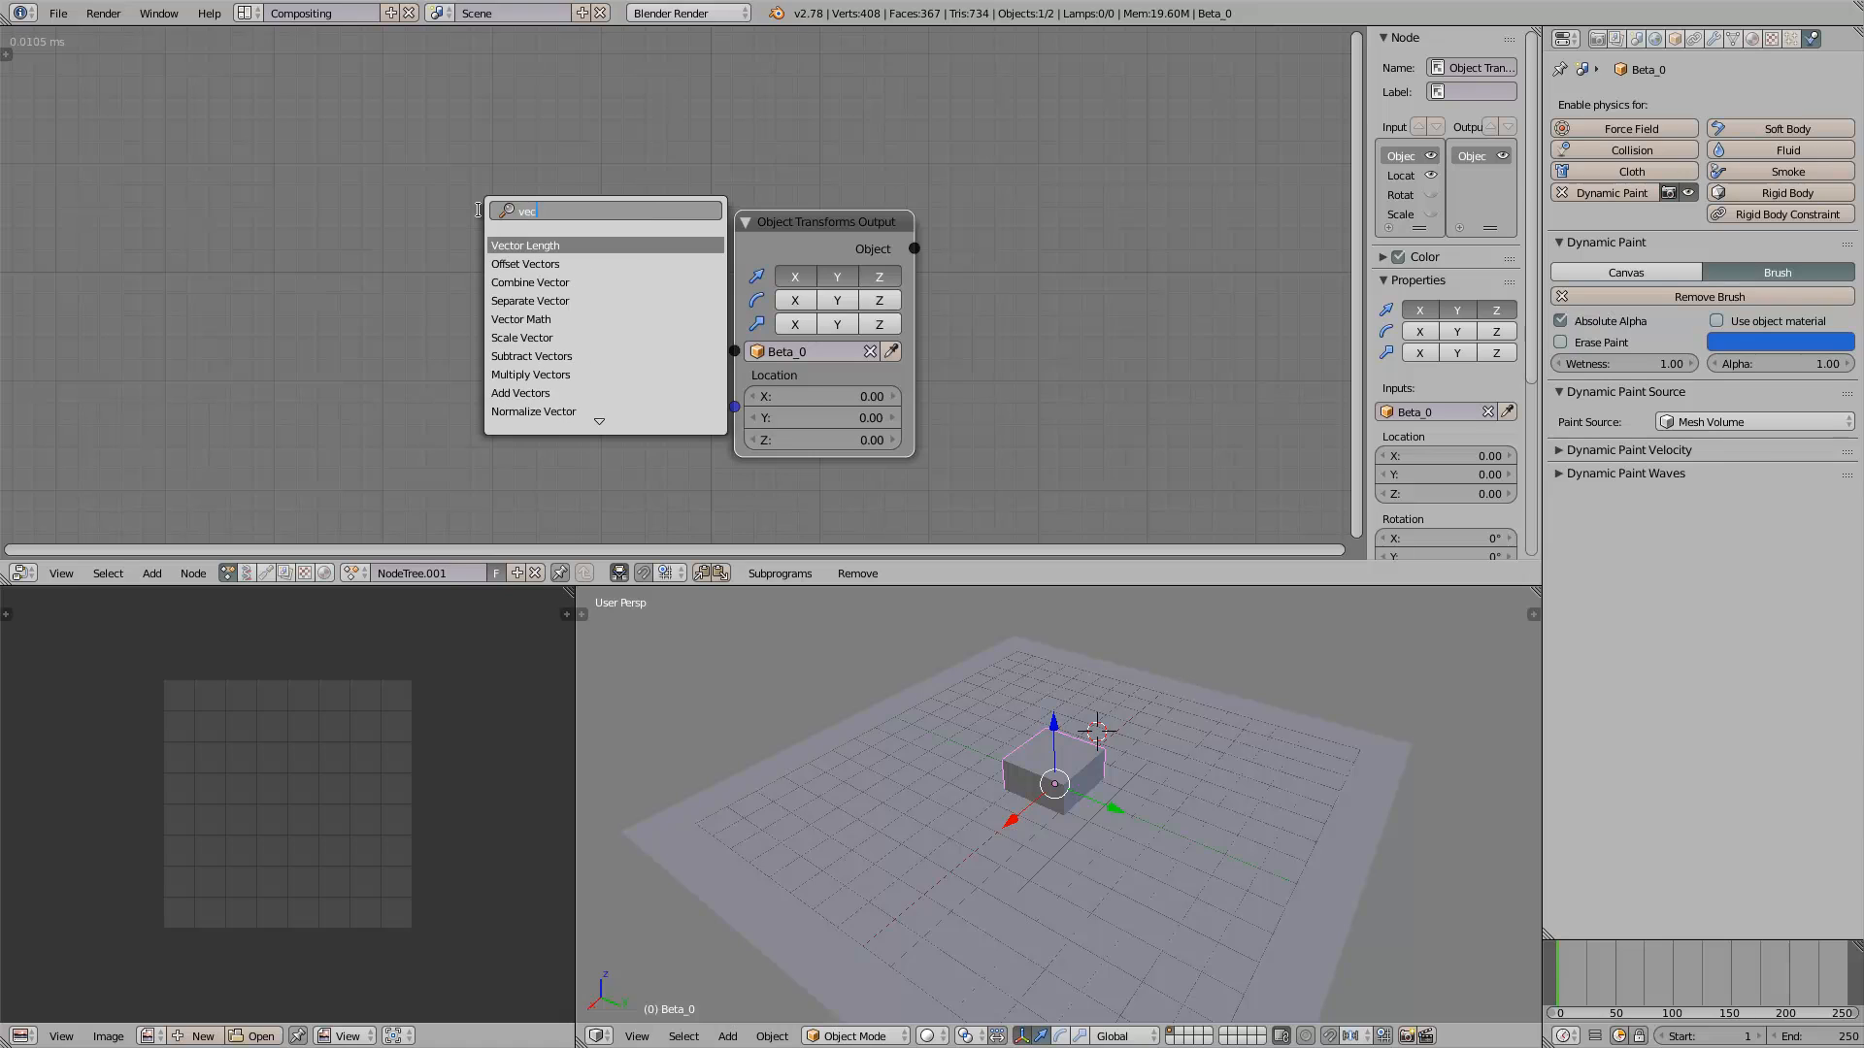
type("tor wi")
key("Return")
left_click(454, 208)
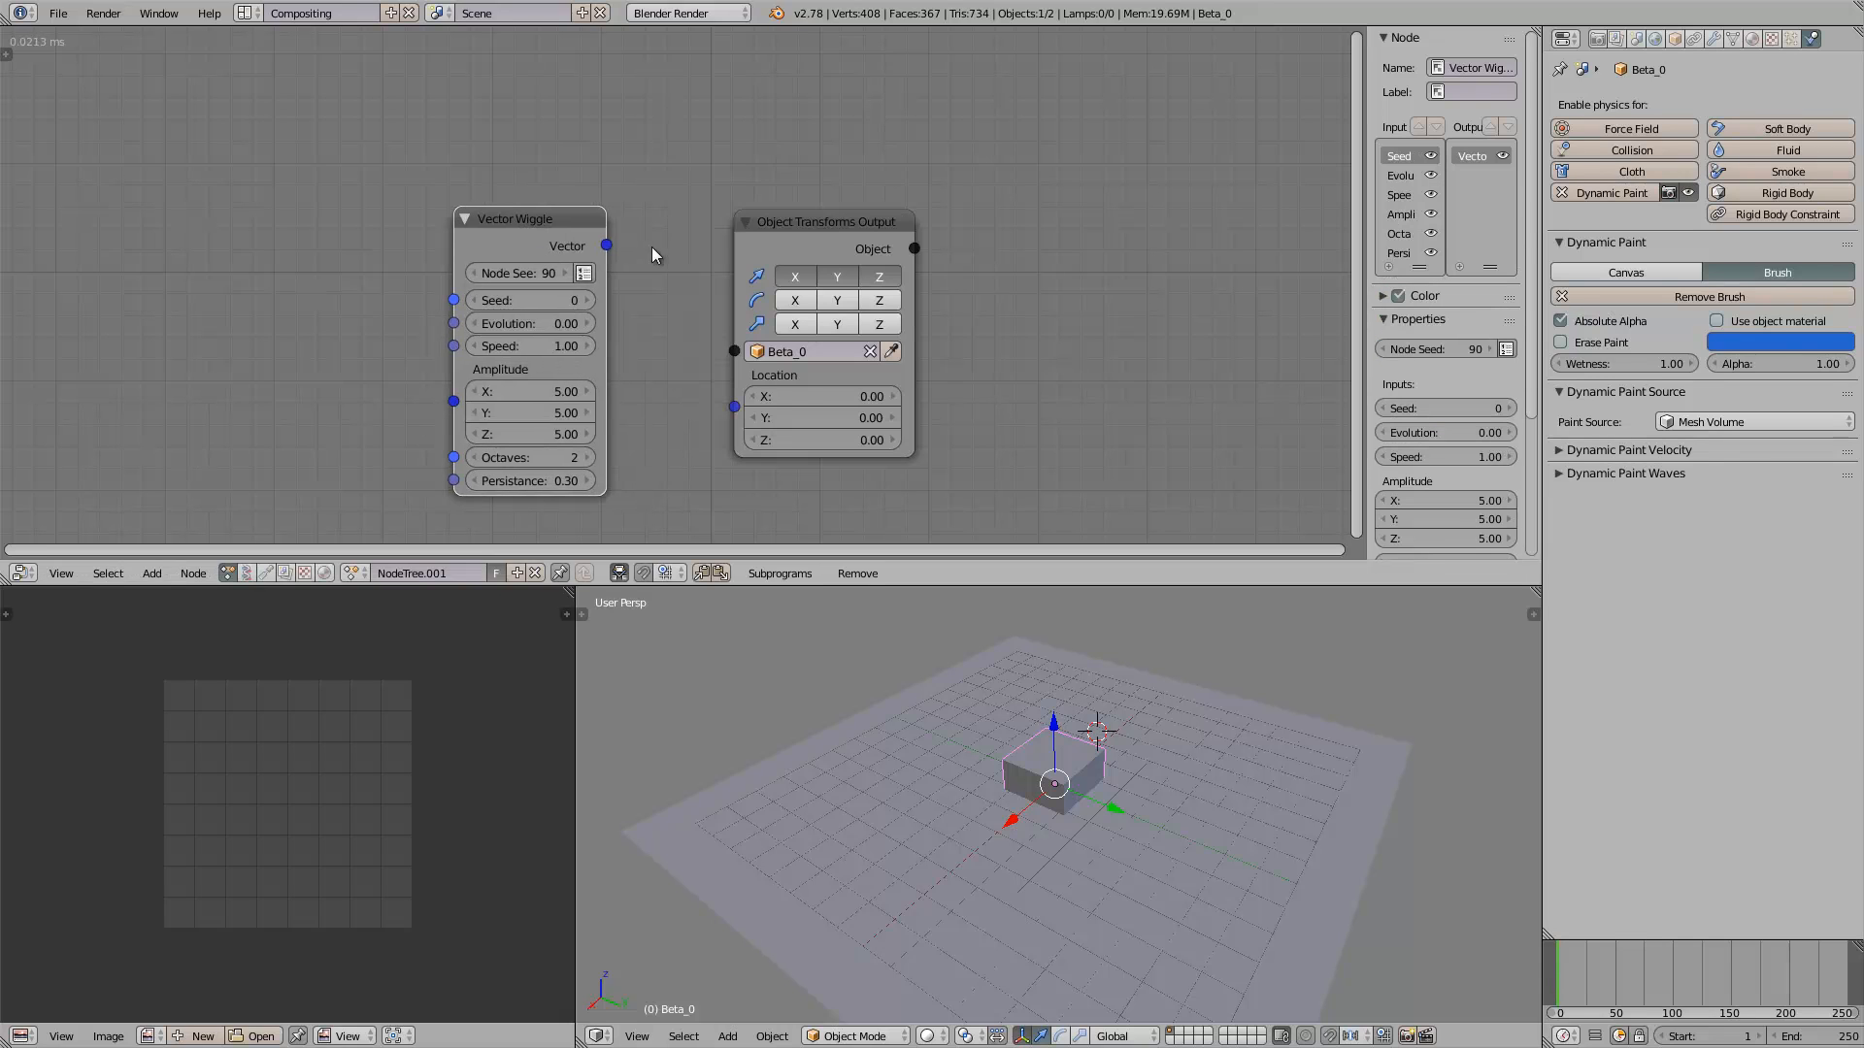
Link the Vector Wiggle output to the box's Location input and set its Evolution to 31.47
left_click_drag(607, 246, 649, 292)
left_click_drag(755, 420, 754, 416)
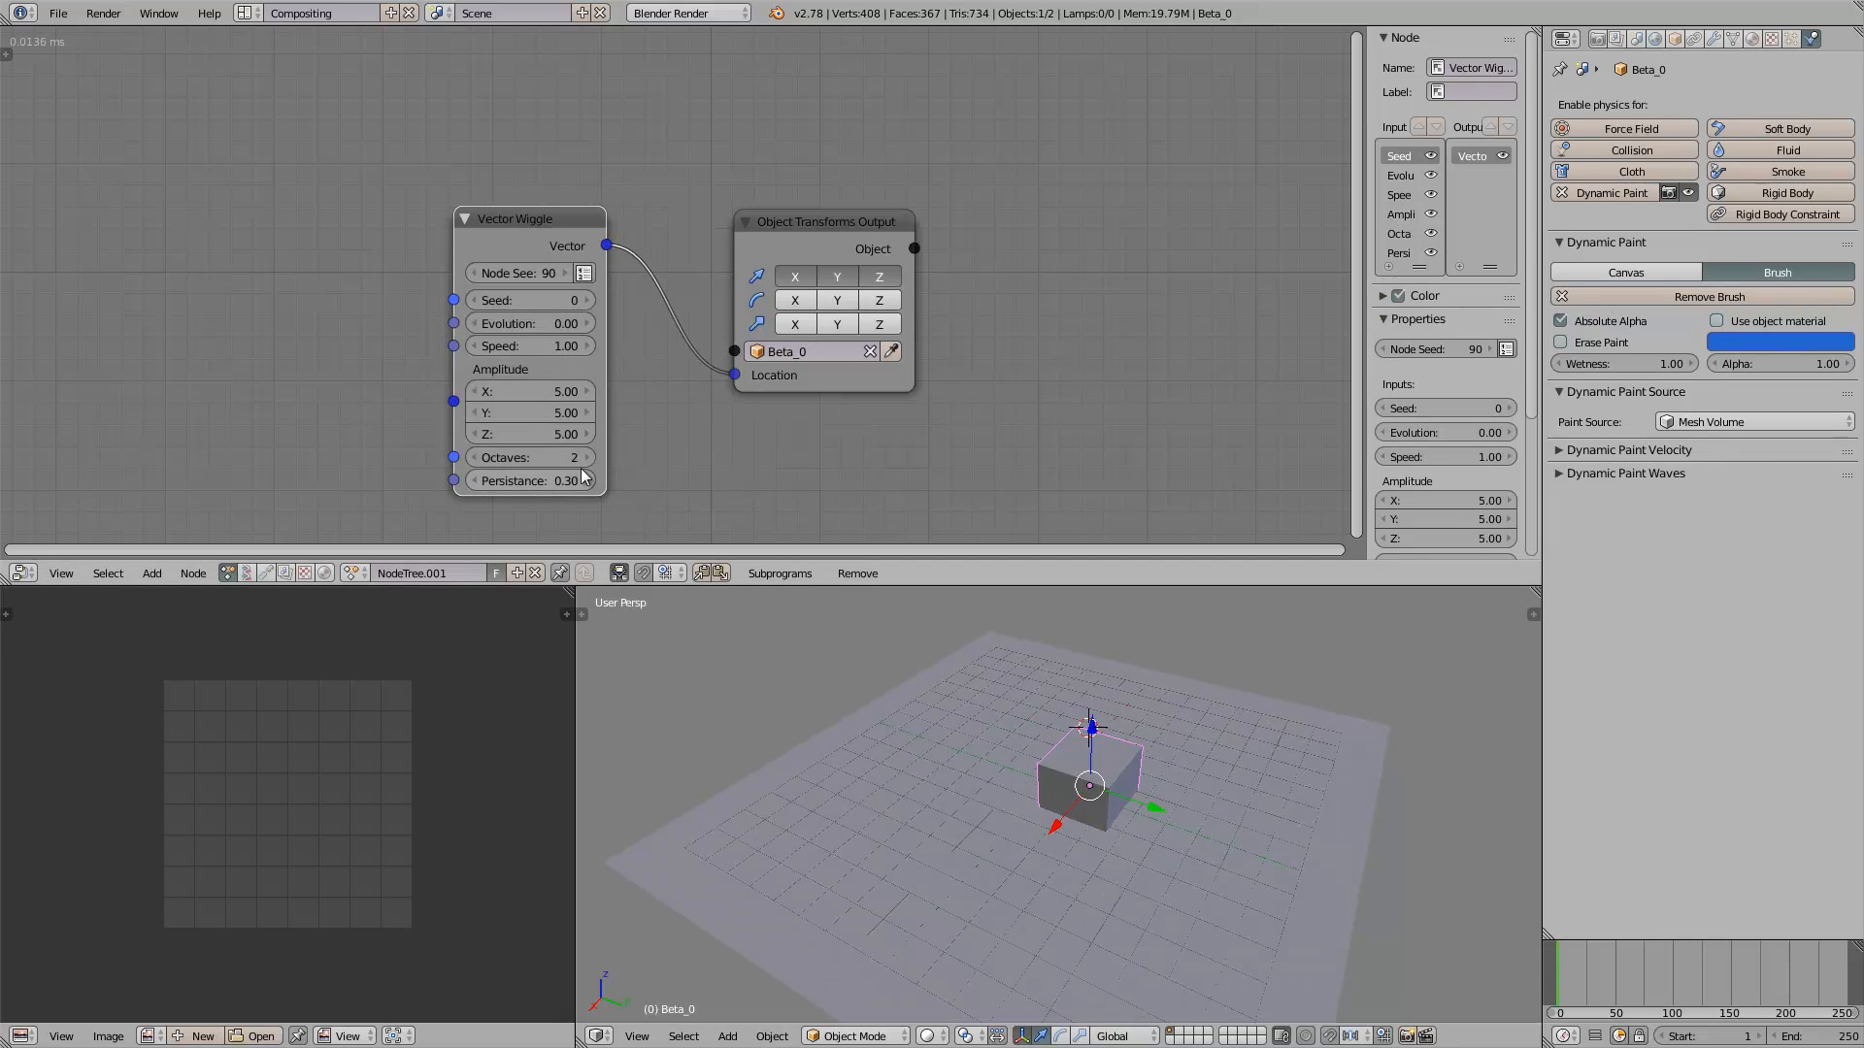
left_click_drag(544, 318, 1515, 340)
Add a Time Info node and link its Frame output to the Vector Wiggle node's Evolution input
middle_click_drag(93, 287, 264, 265)
key("shift+a")
left_click(262, 256)
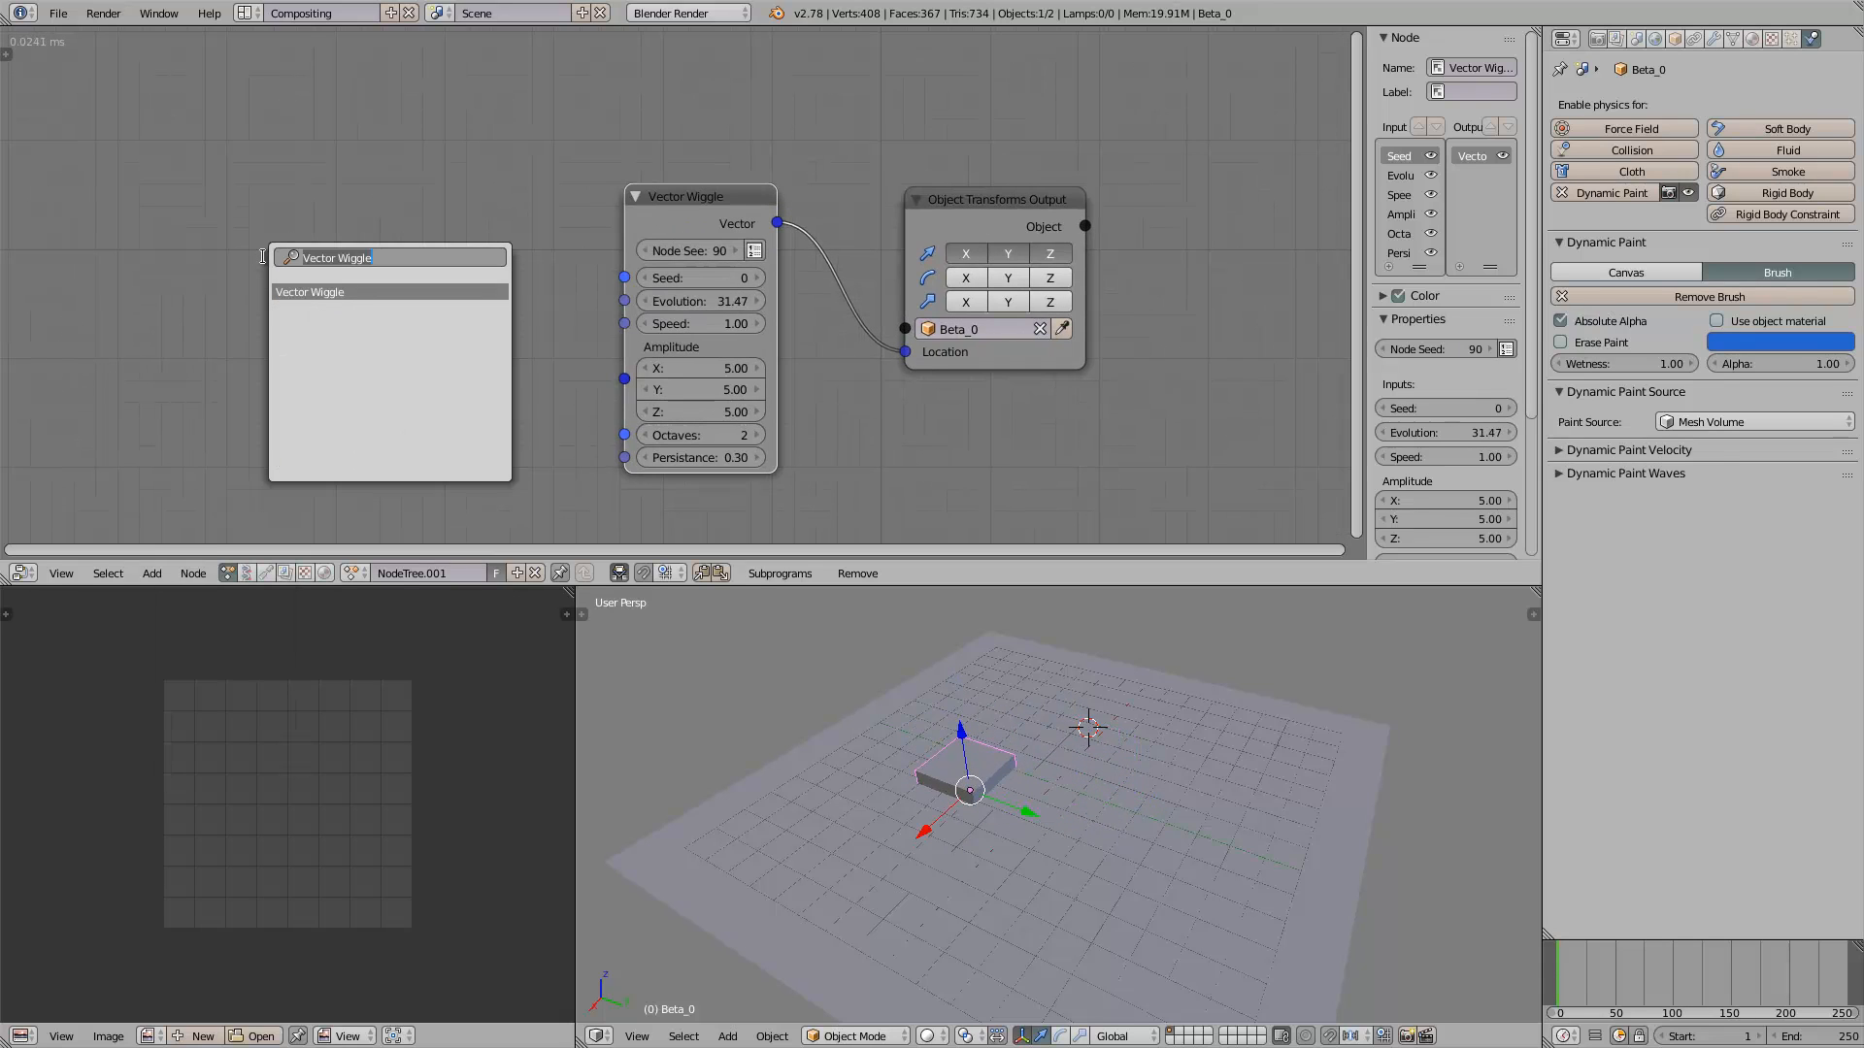
type("time")
key("Return")
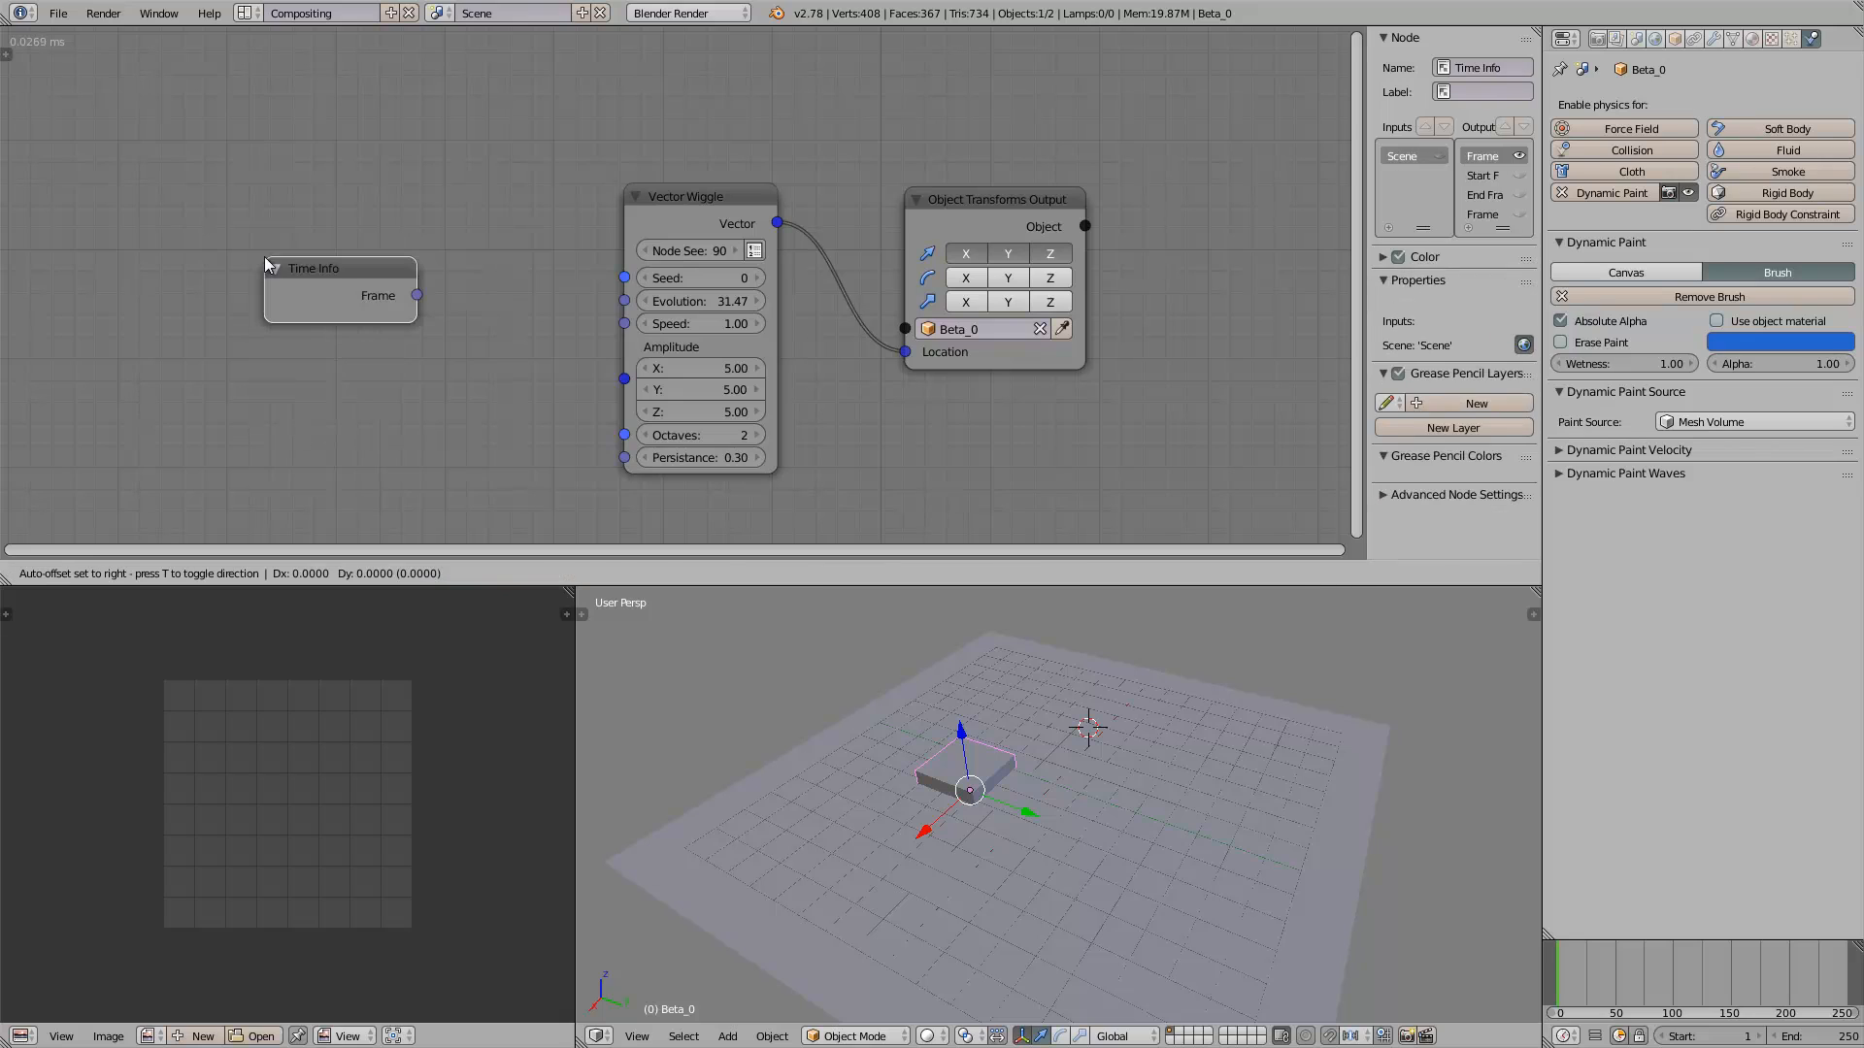
left_click_drag(411, 282, 504, 236)
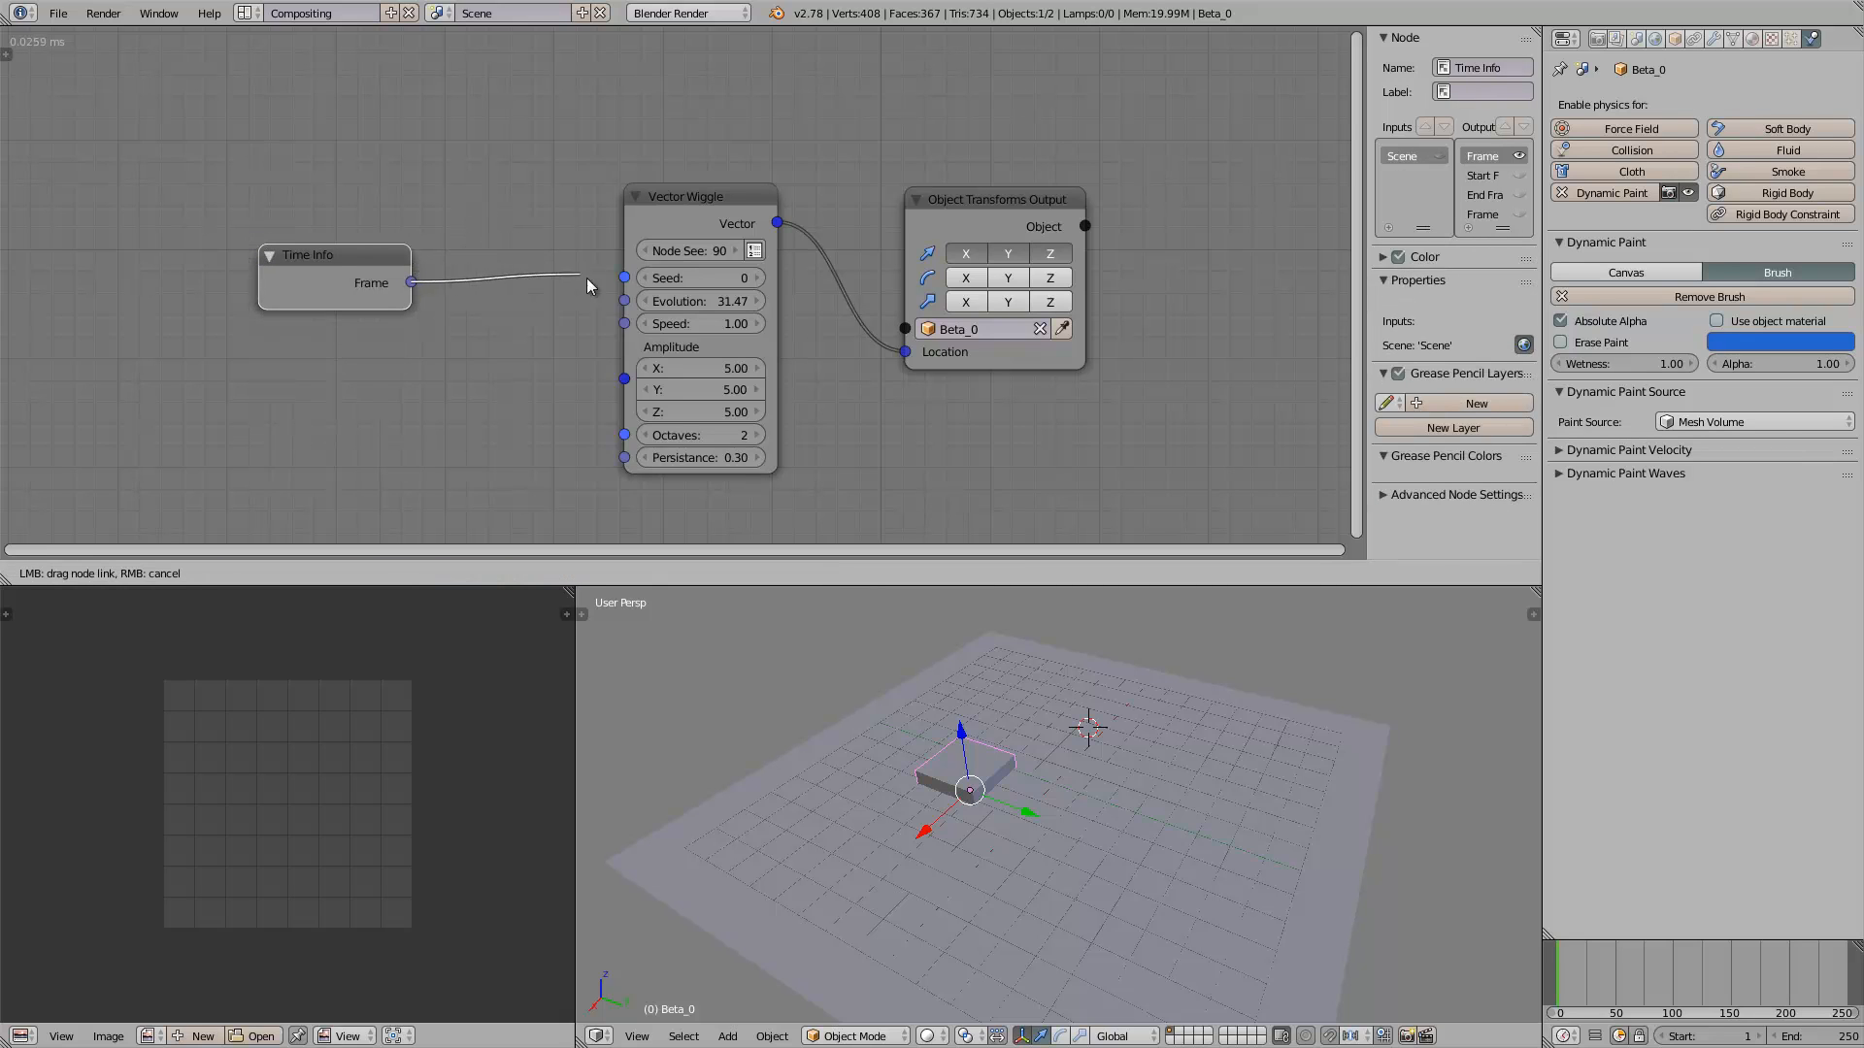
left_click_drag(619, 304, 624, 301)
Play the animation to check the box's wiggling motion over the canvas, viewing it from several angles, and stop playback
key("alt+a")
middle_click_drag(1107, 806, 1196, 690)
middle_click_drag(1148, 778, 653, 703)
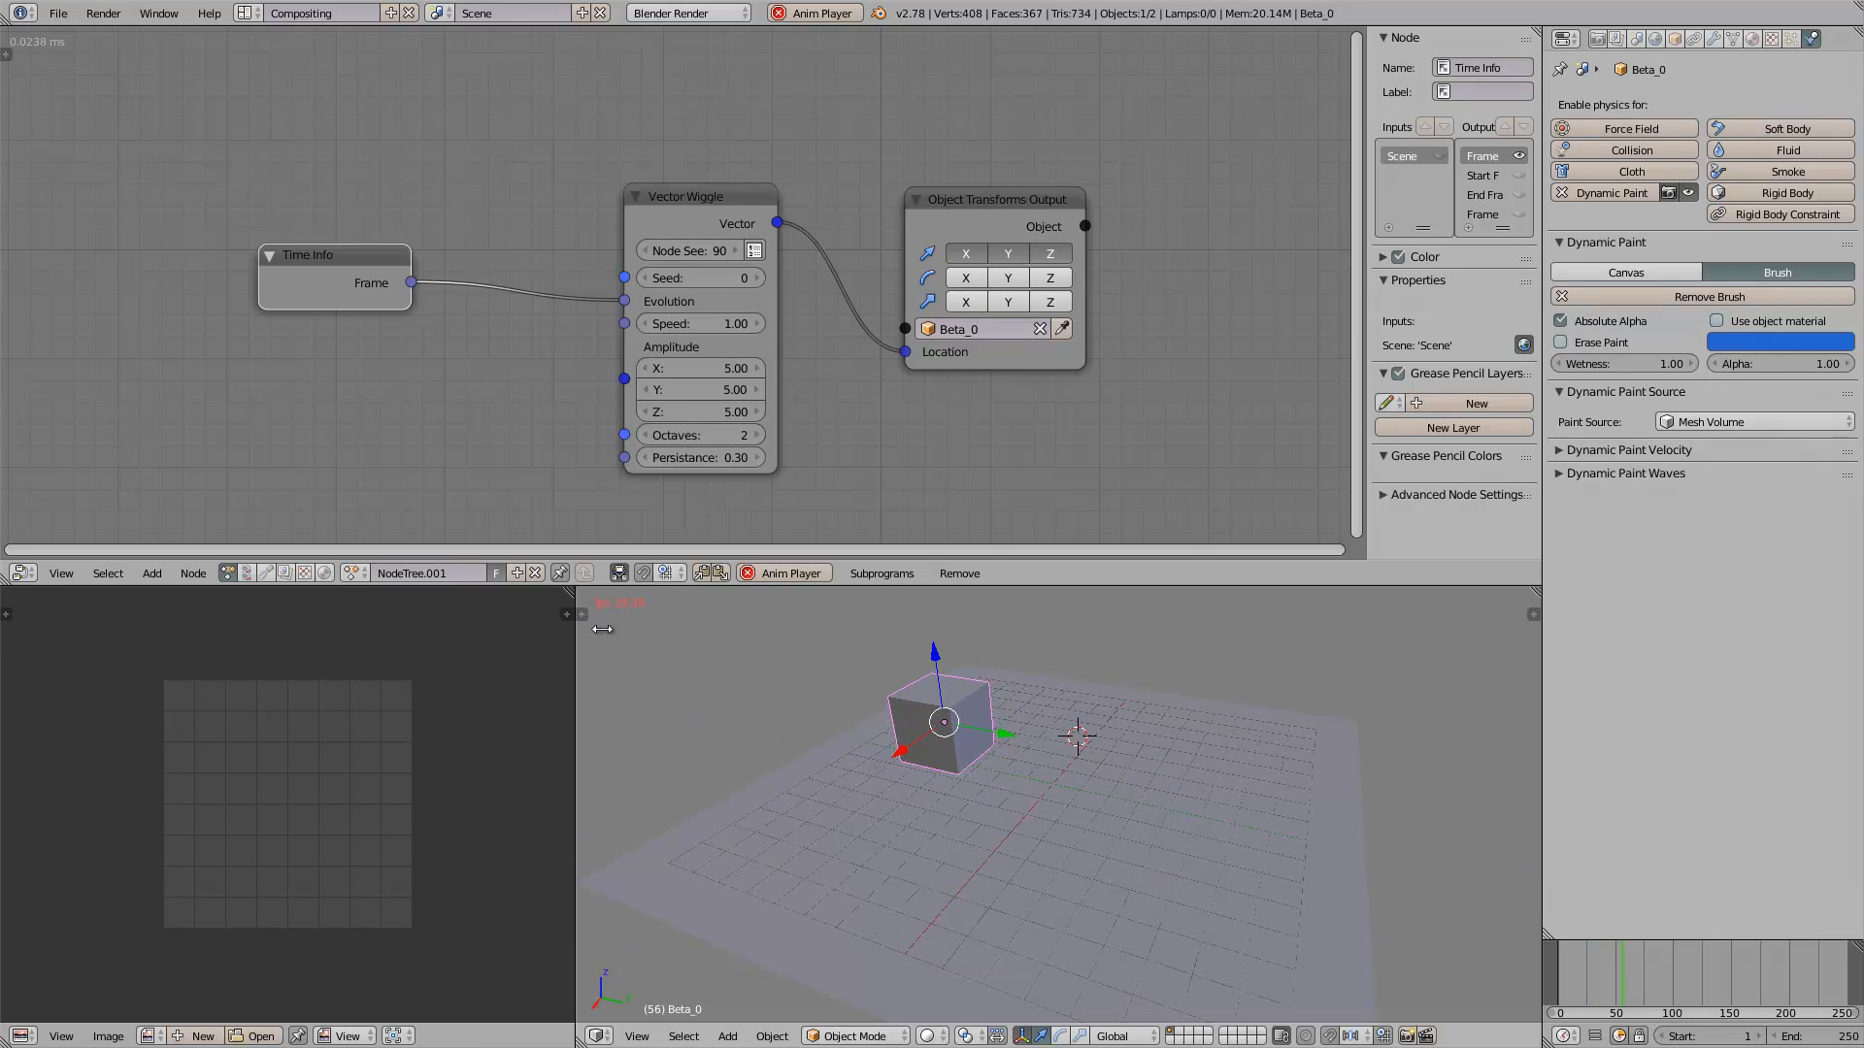
key("Escape")
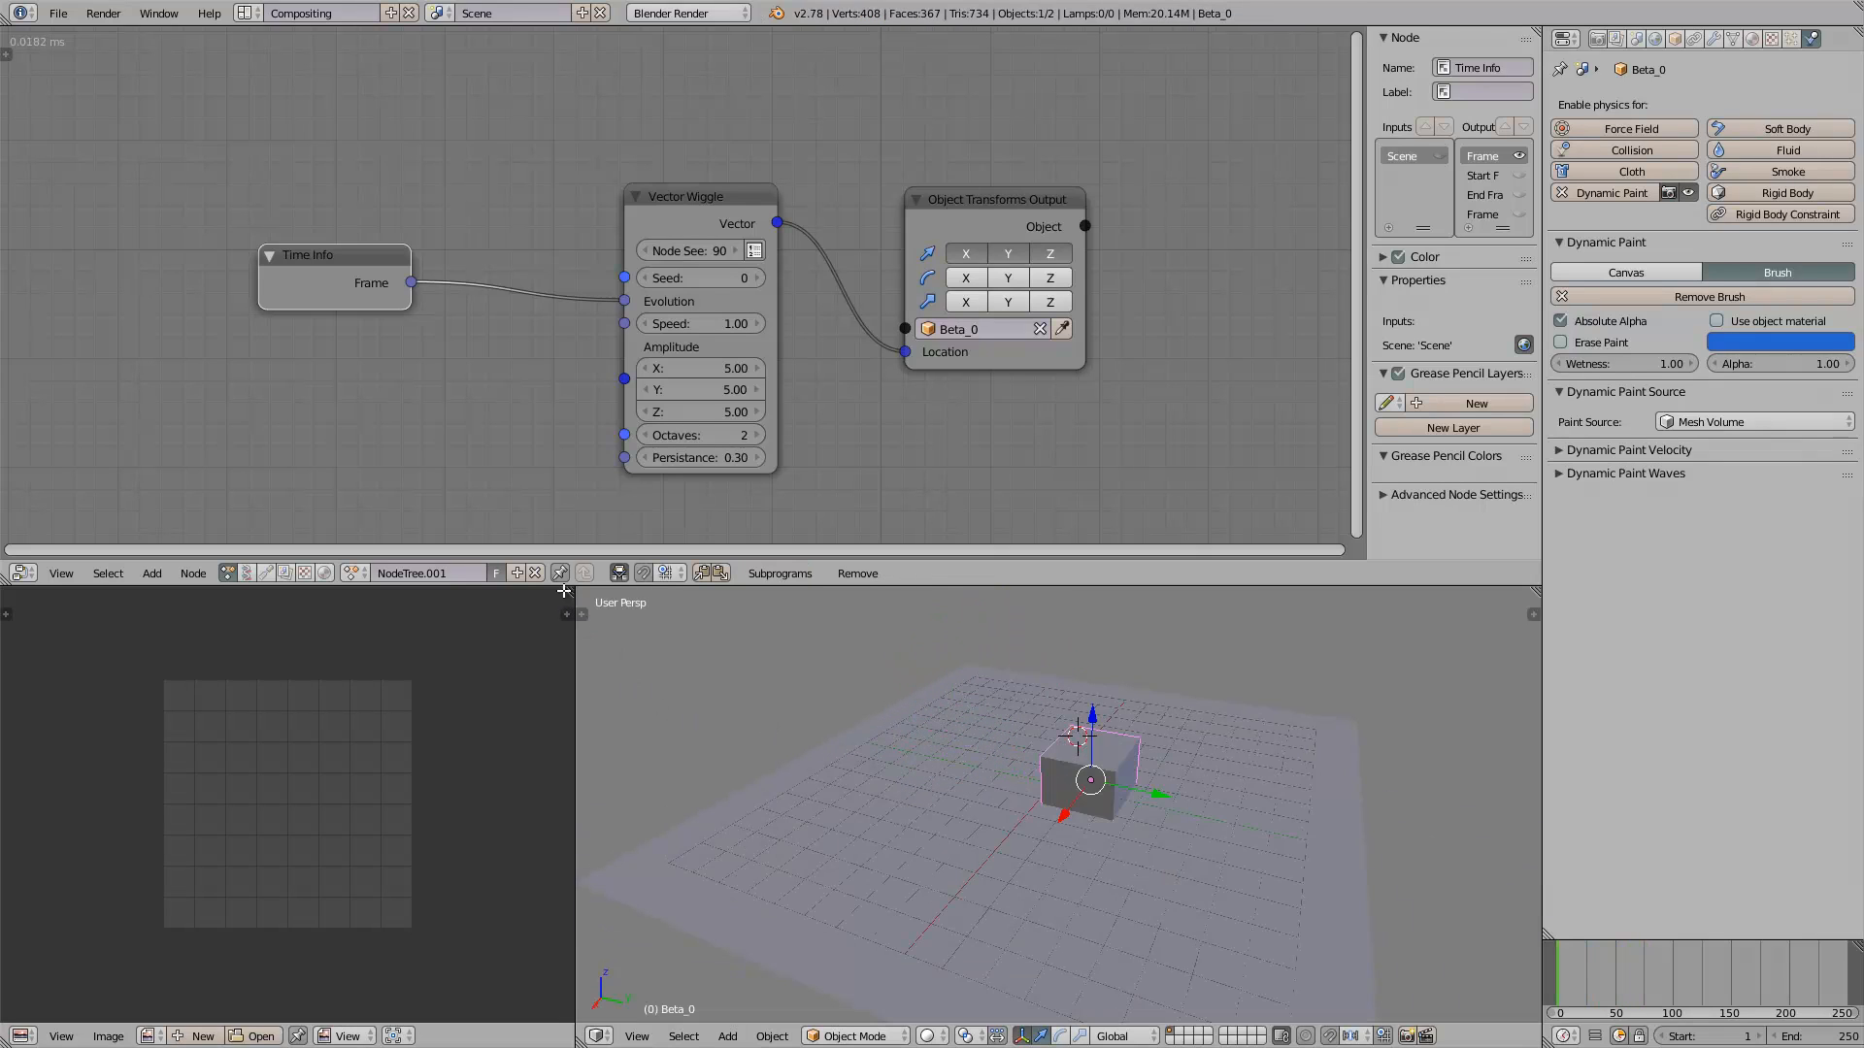
Expand the 3D view over the image editor area, select the canvas plane and save the file
left_click_drag(636, 607, 666, 761)
right_click(769, 778)
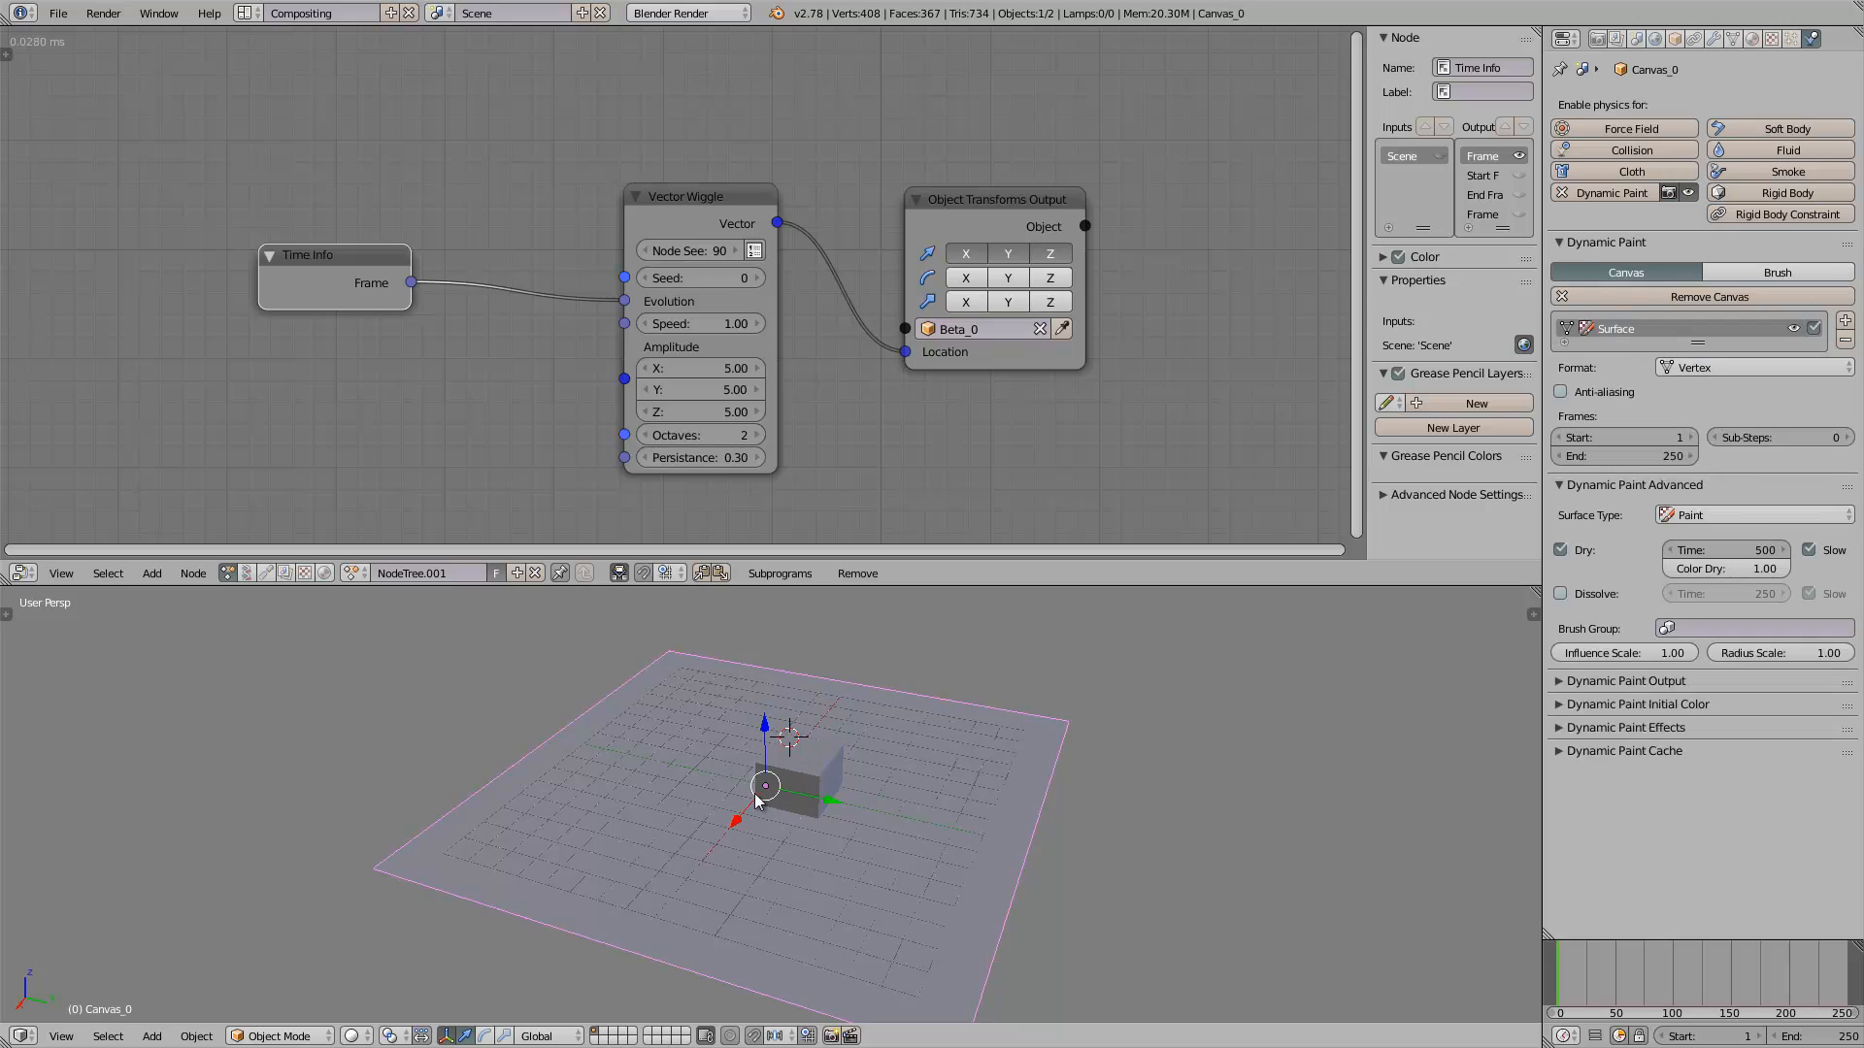
key("z")
key("z")
mouse_move(769, 771)
middle_mouse_down()
mouse_move(701, 812)
mouse_move(720, 813)
middle_mouse_up()
key("ctrl+s")
left_click(701, 812)
key("z")
middle_click_drag(208, 694, 214, 695)
Show the Sverchok options in the 3D view's widened tool shelf and expand them to list the node tree
left_click(7, 613)
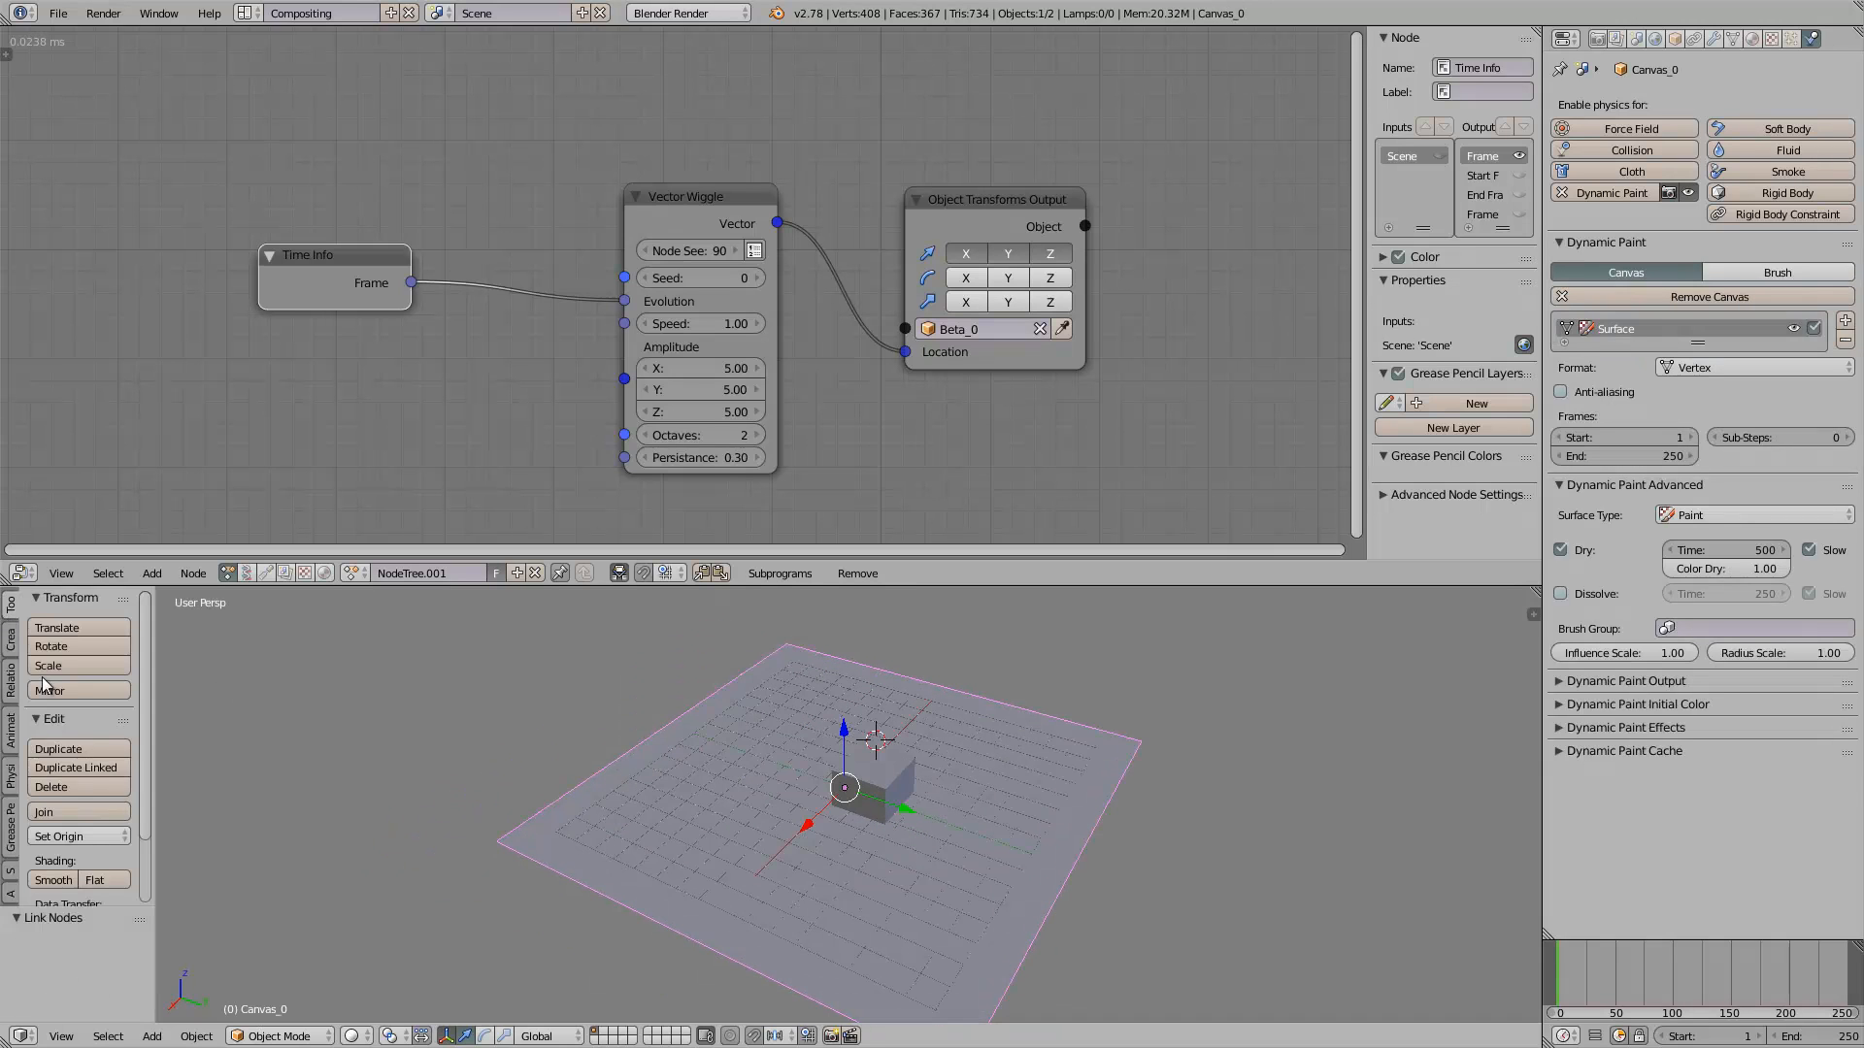
left_click(11, 877)
left_click(11, 874)
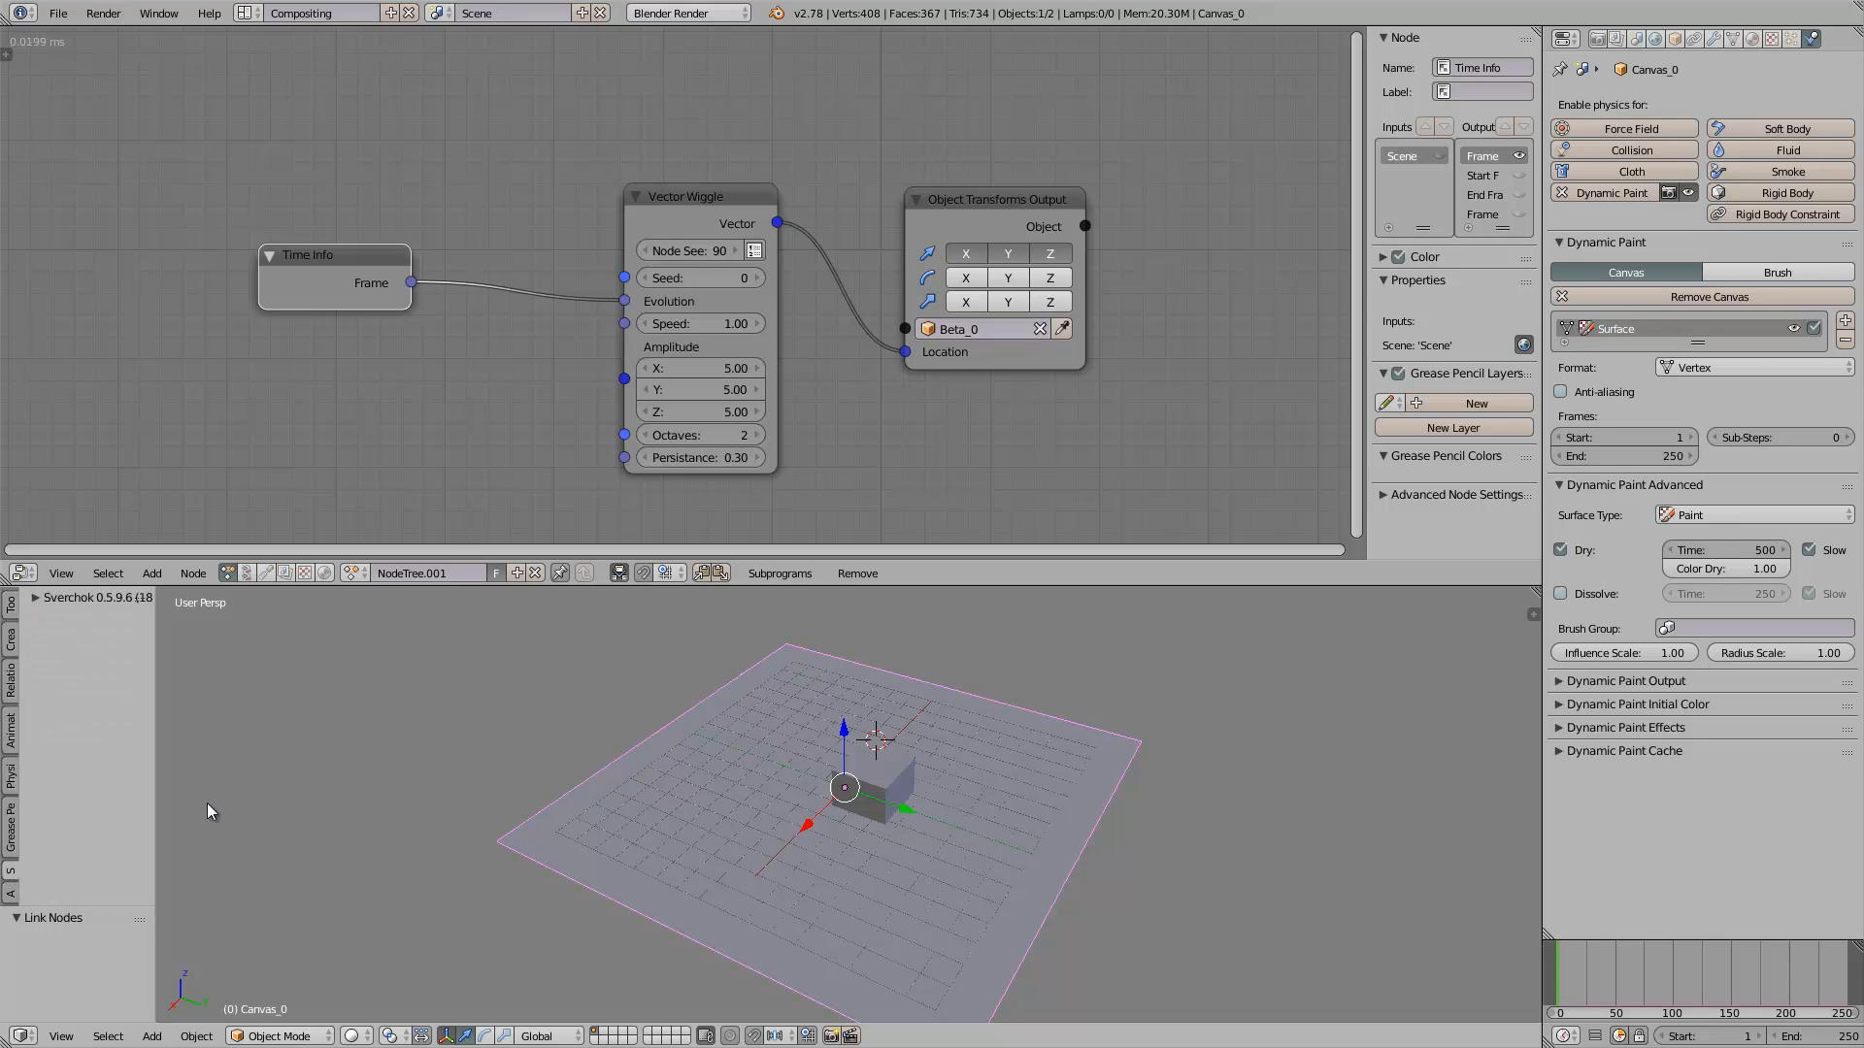
left_click_drag(155, 770, 282, 767)
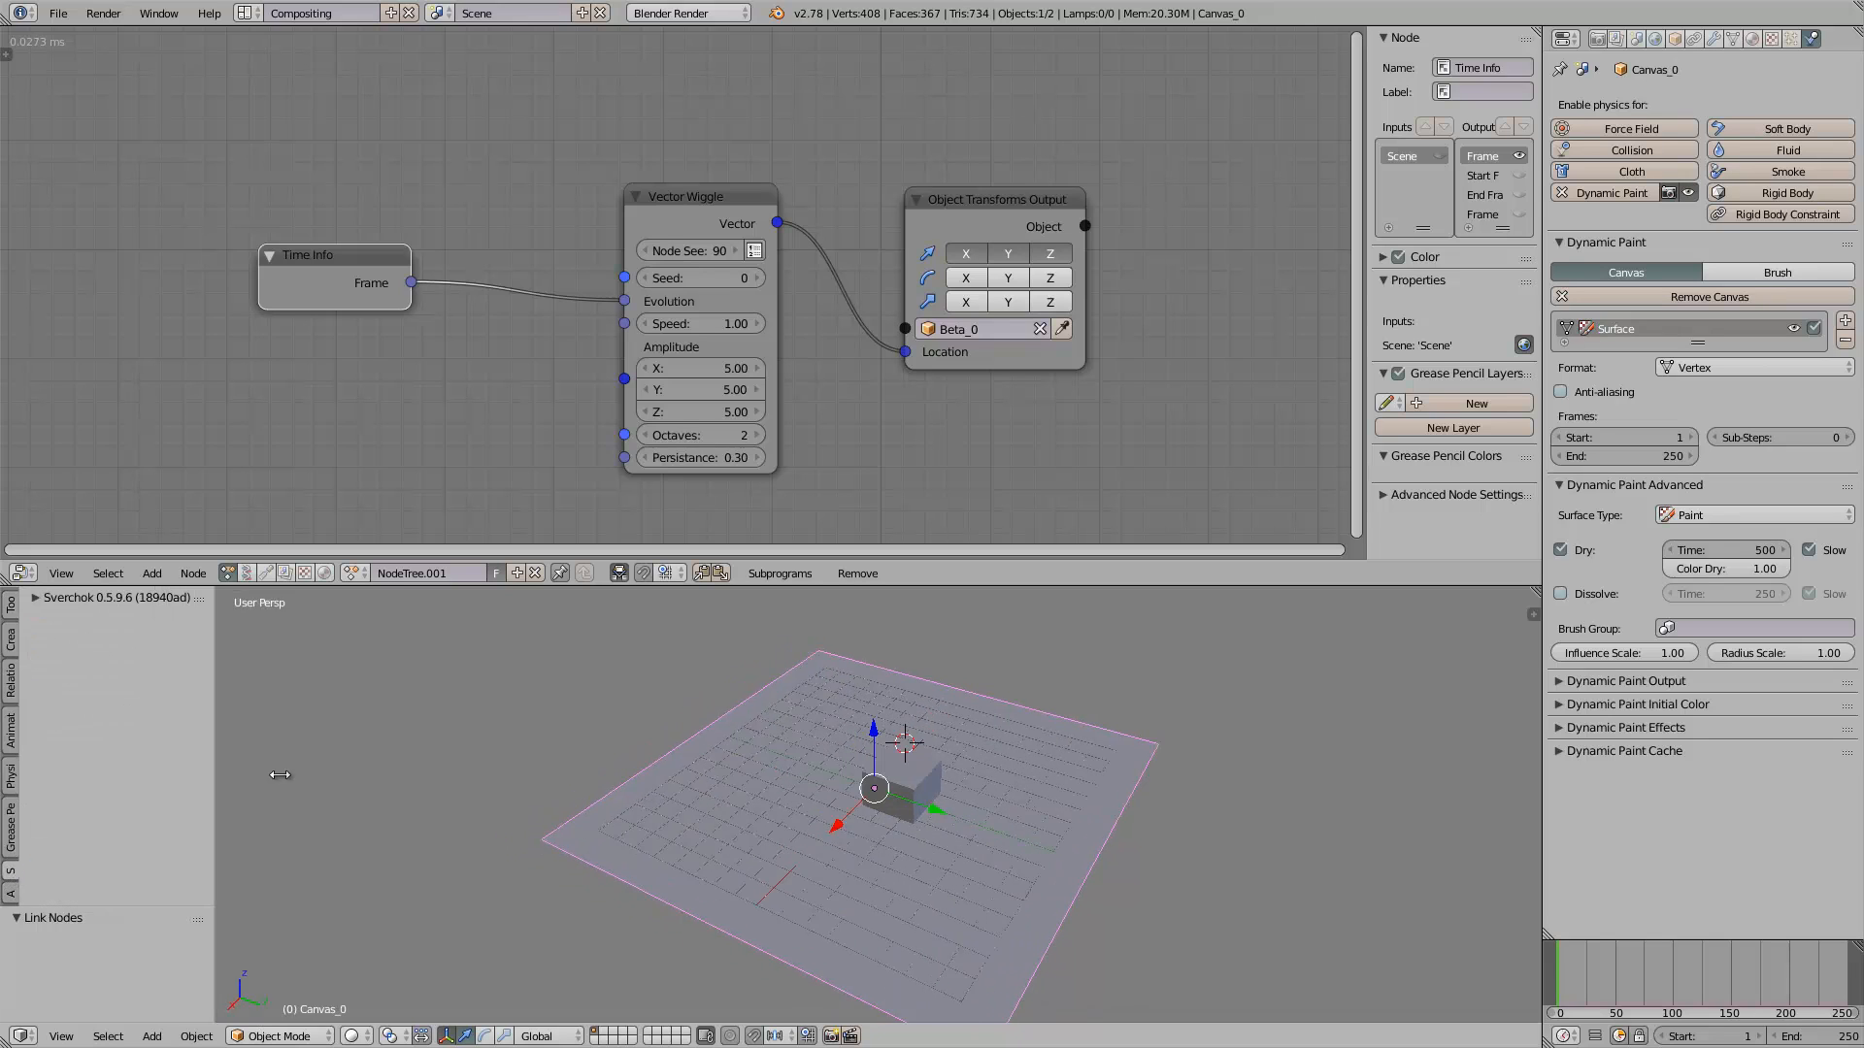
middle_click_drag(828, 795, 177, 658)
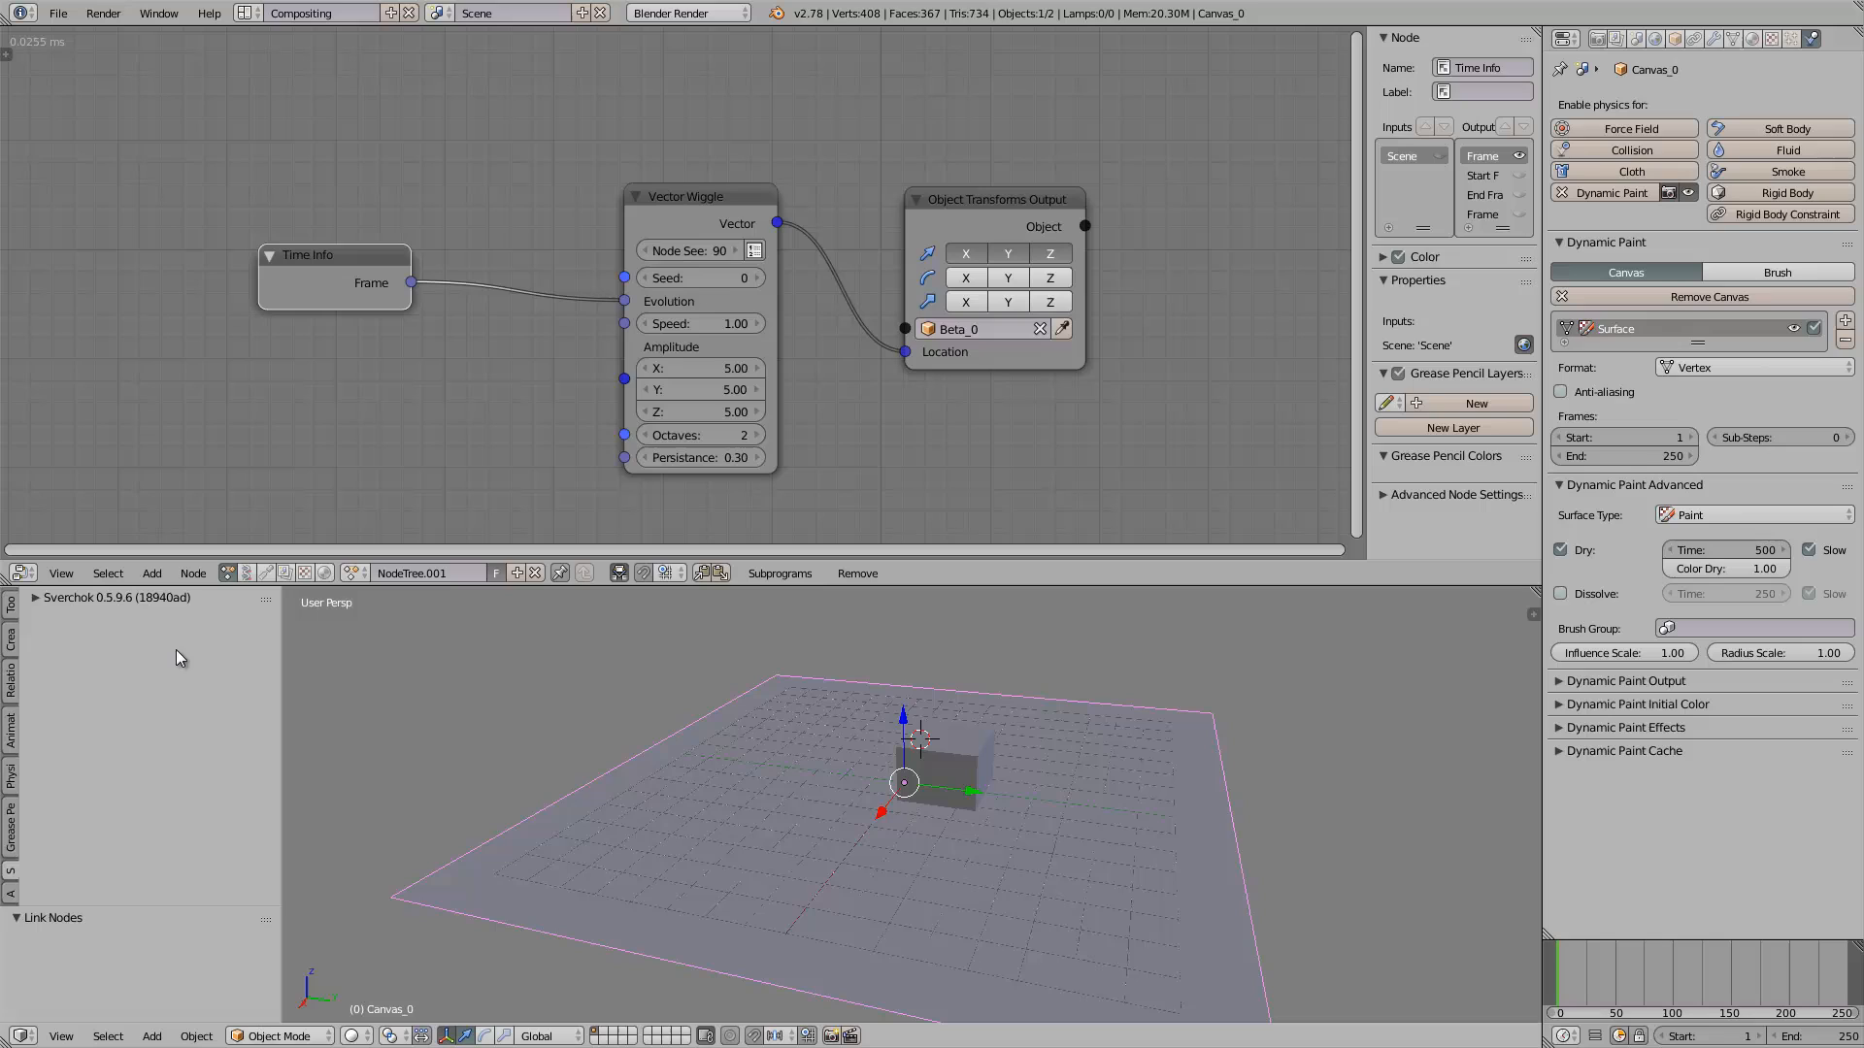
left_click(28, 599)
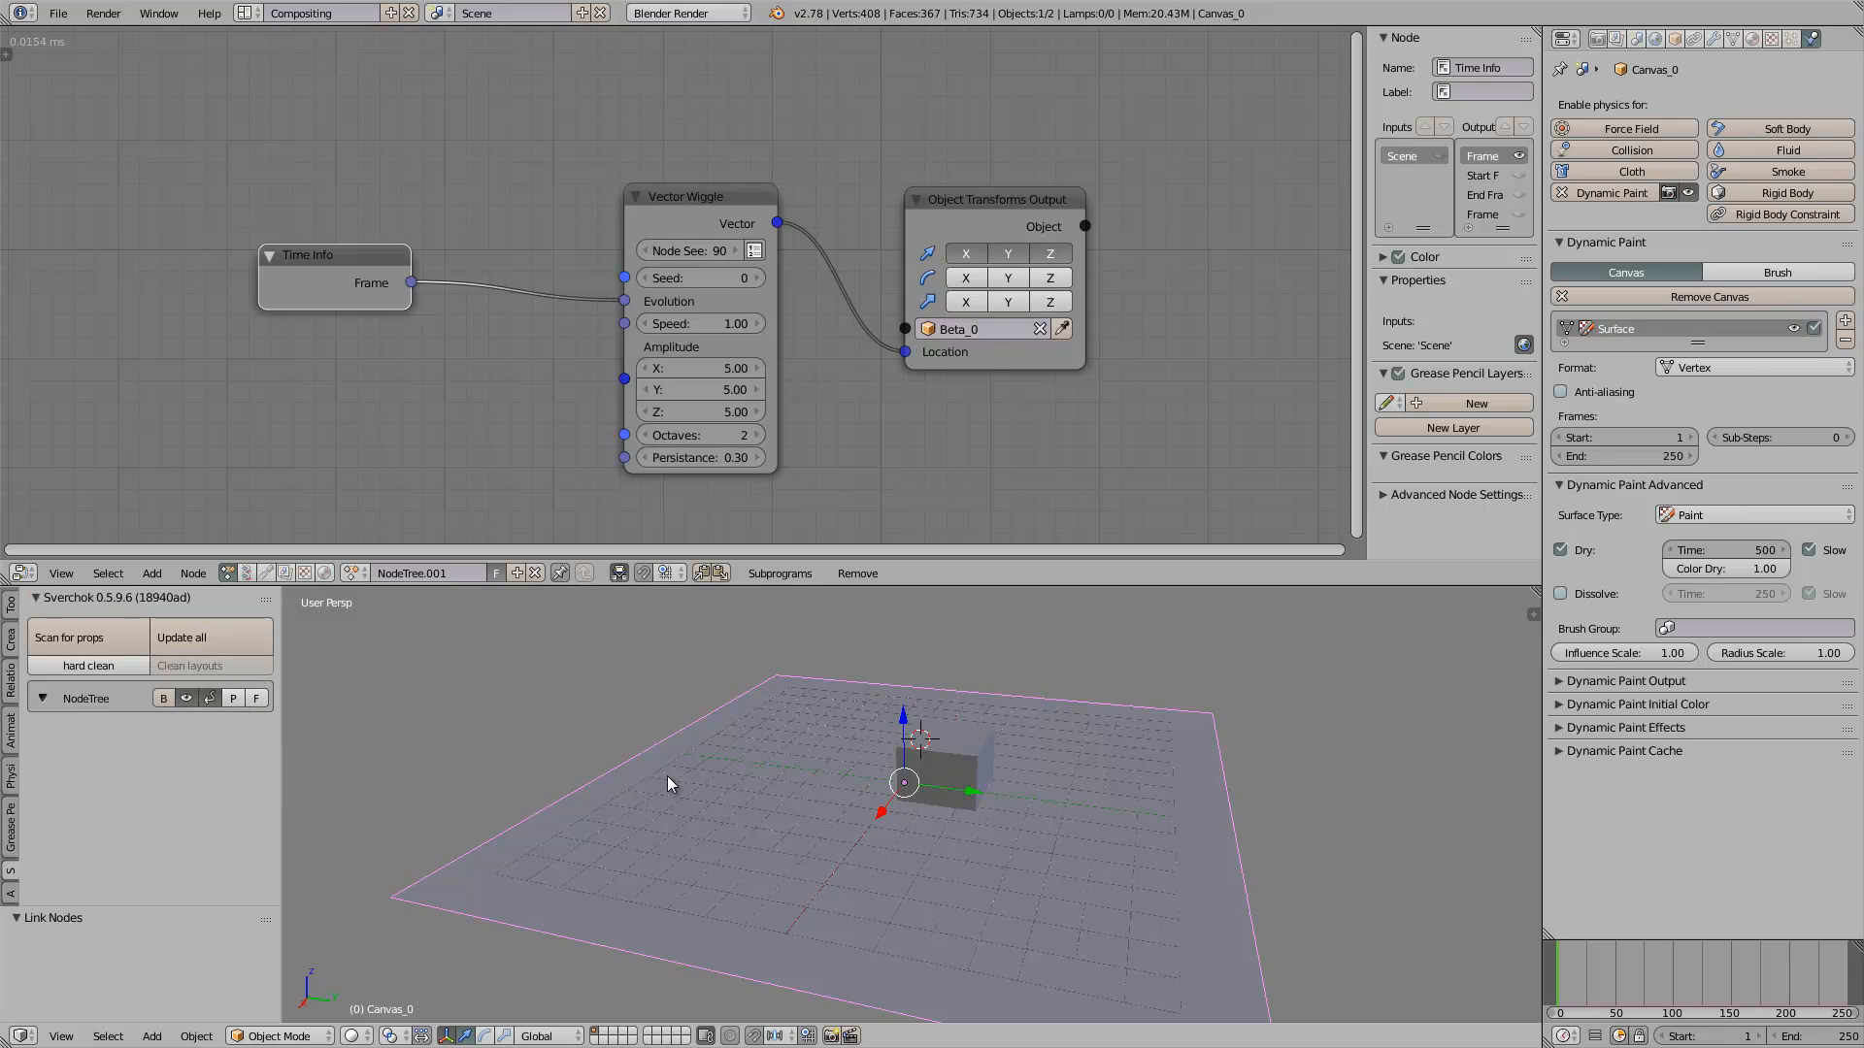
Scrub the timeline and play the animation to test the moving box's painting, returning to frame 0
middle_click_drag(669, 778, 635, 787)
left_click_drag(1681, 996, 1558, 978)
left_click_drag(1831, 968, 1795, 957)
mouse_move(1175, 798)
middle_mouse_down()
mouse_move(1184, 836)
mouse_move(1207, 719)
mouse_move(1114, 685)
mouse_move(1056, 730)
mouse_move(1120, 829)
mouse_move(1001, 732)
mouse_move(871, 691)
mouse_move(841, 710)
mouse_move(1150, 813)
middle_mouse_up()
key("alt+a")
key("Escape")
Select the box and canvas plane alternately to recheck their Dynamic Paint roles, ending on the box
right_click(1009, 773)
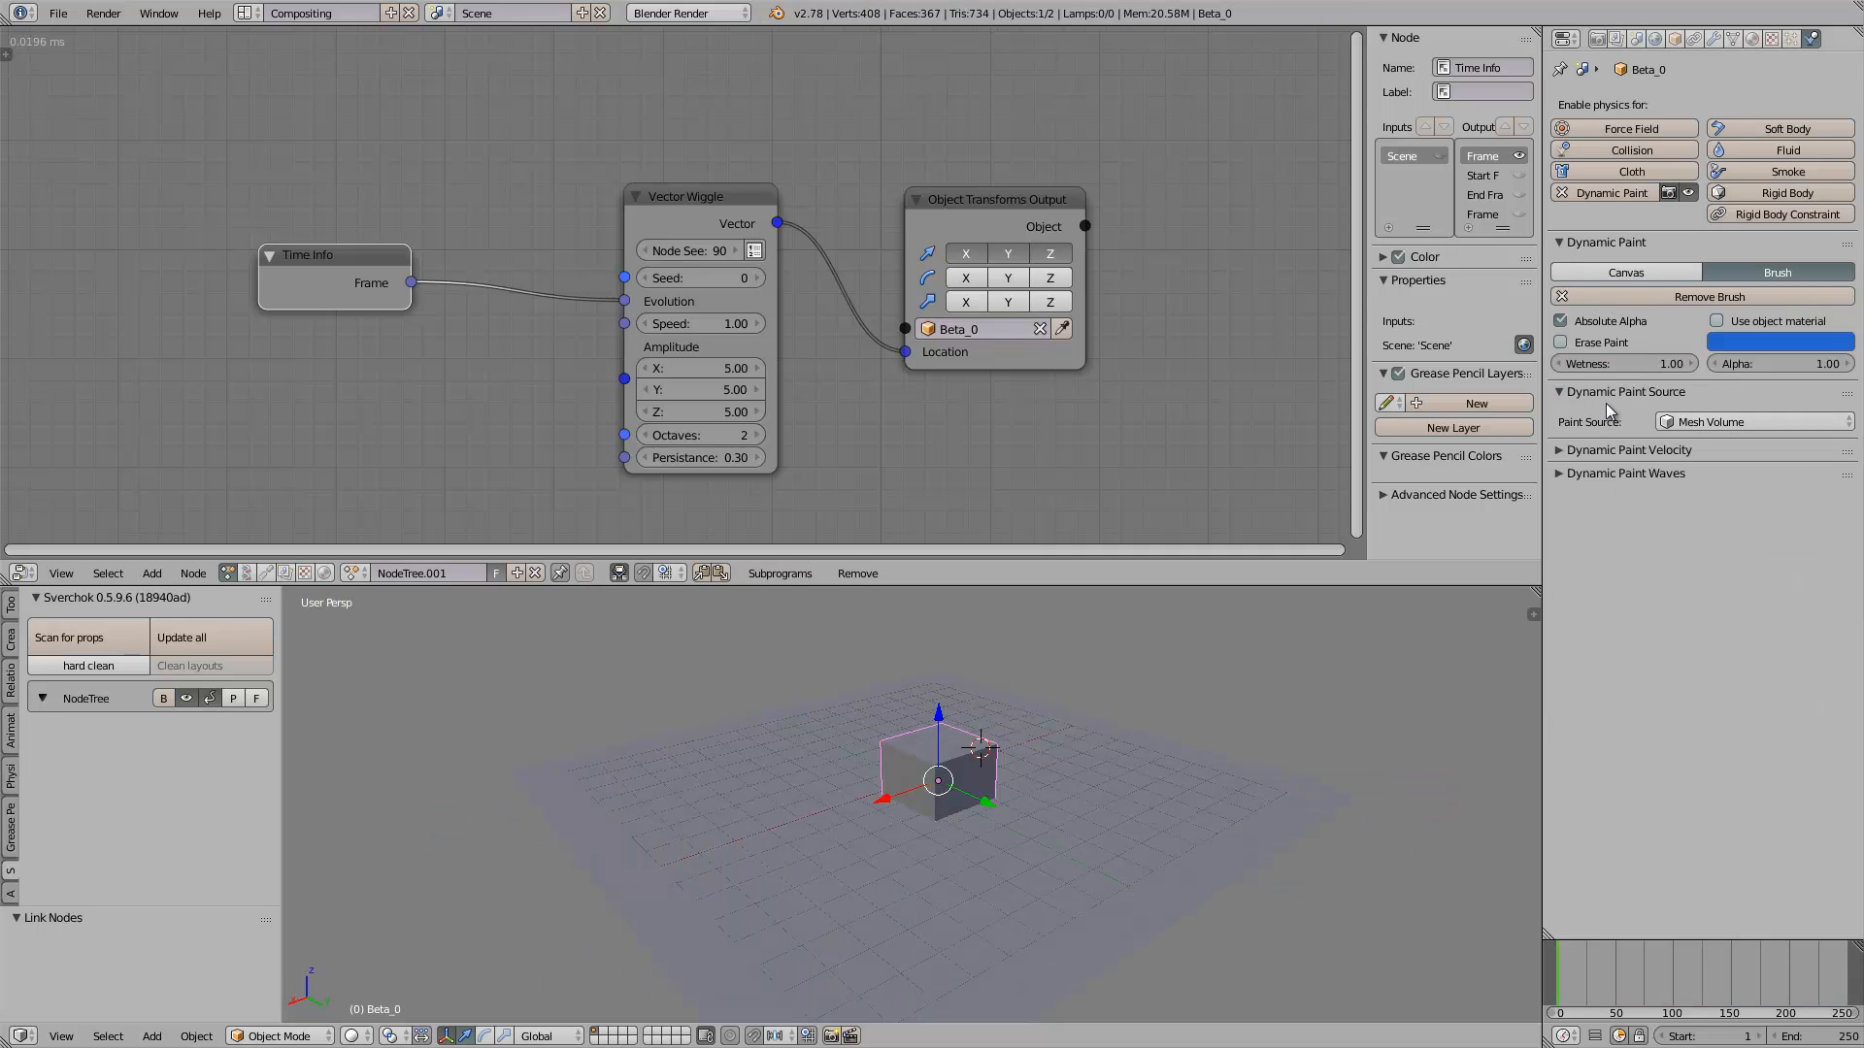
right_click(1105, 871)
right_click(957, 778)
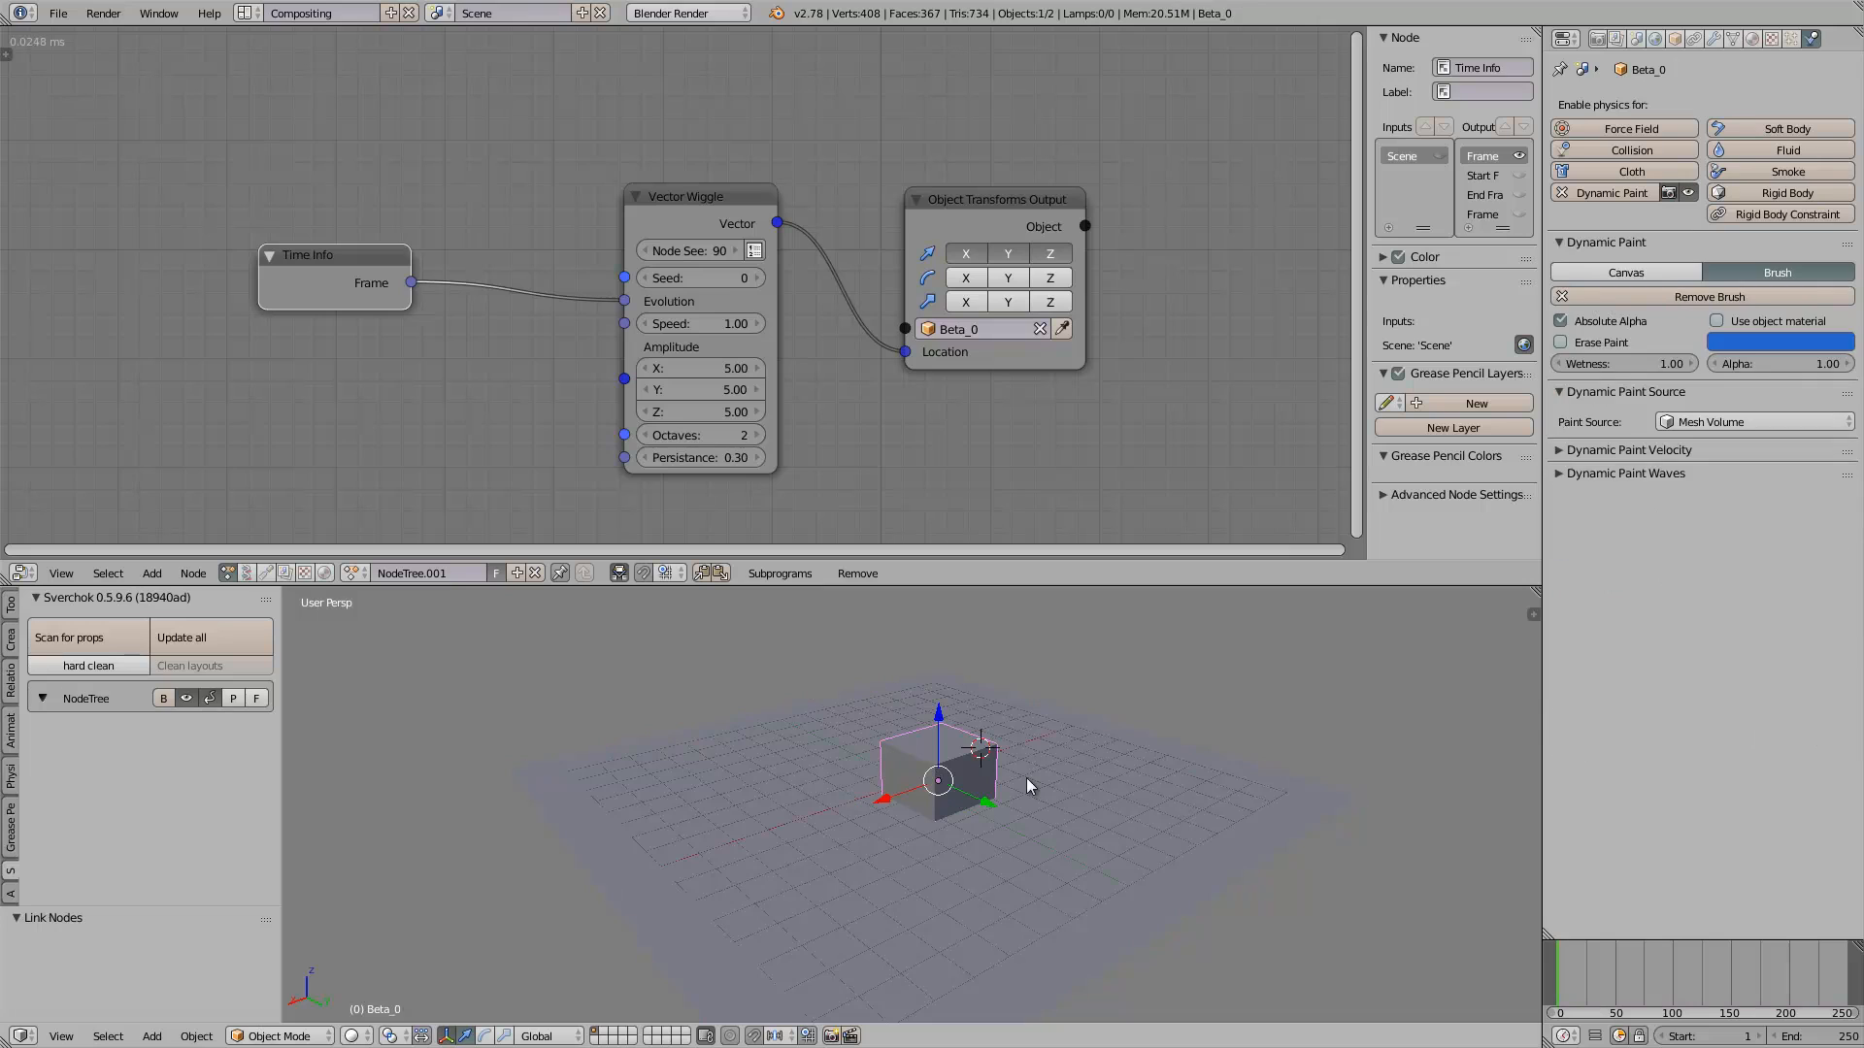
Add a mesh cube on the canvas plane beside the Sverchok box and scale it by about 1.78
right_click(1027, 778)
middle_click_drag(1108, 779, 1076, 773)
key("shift+a")
mouse_move(1057, 750)
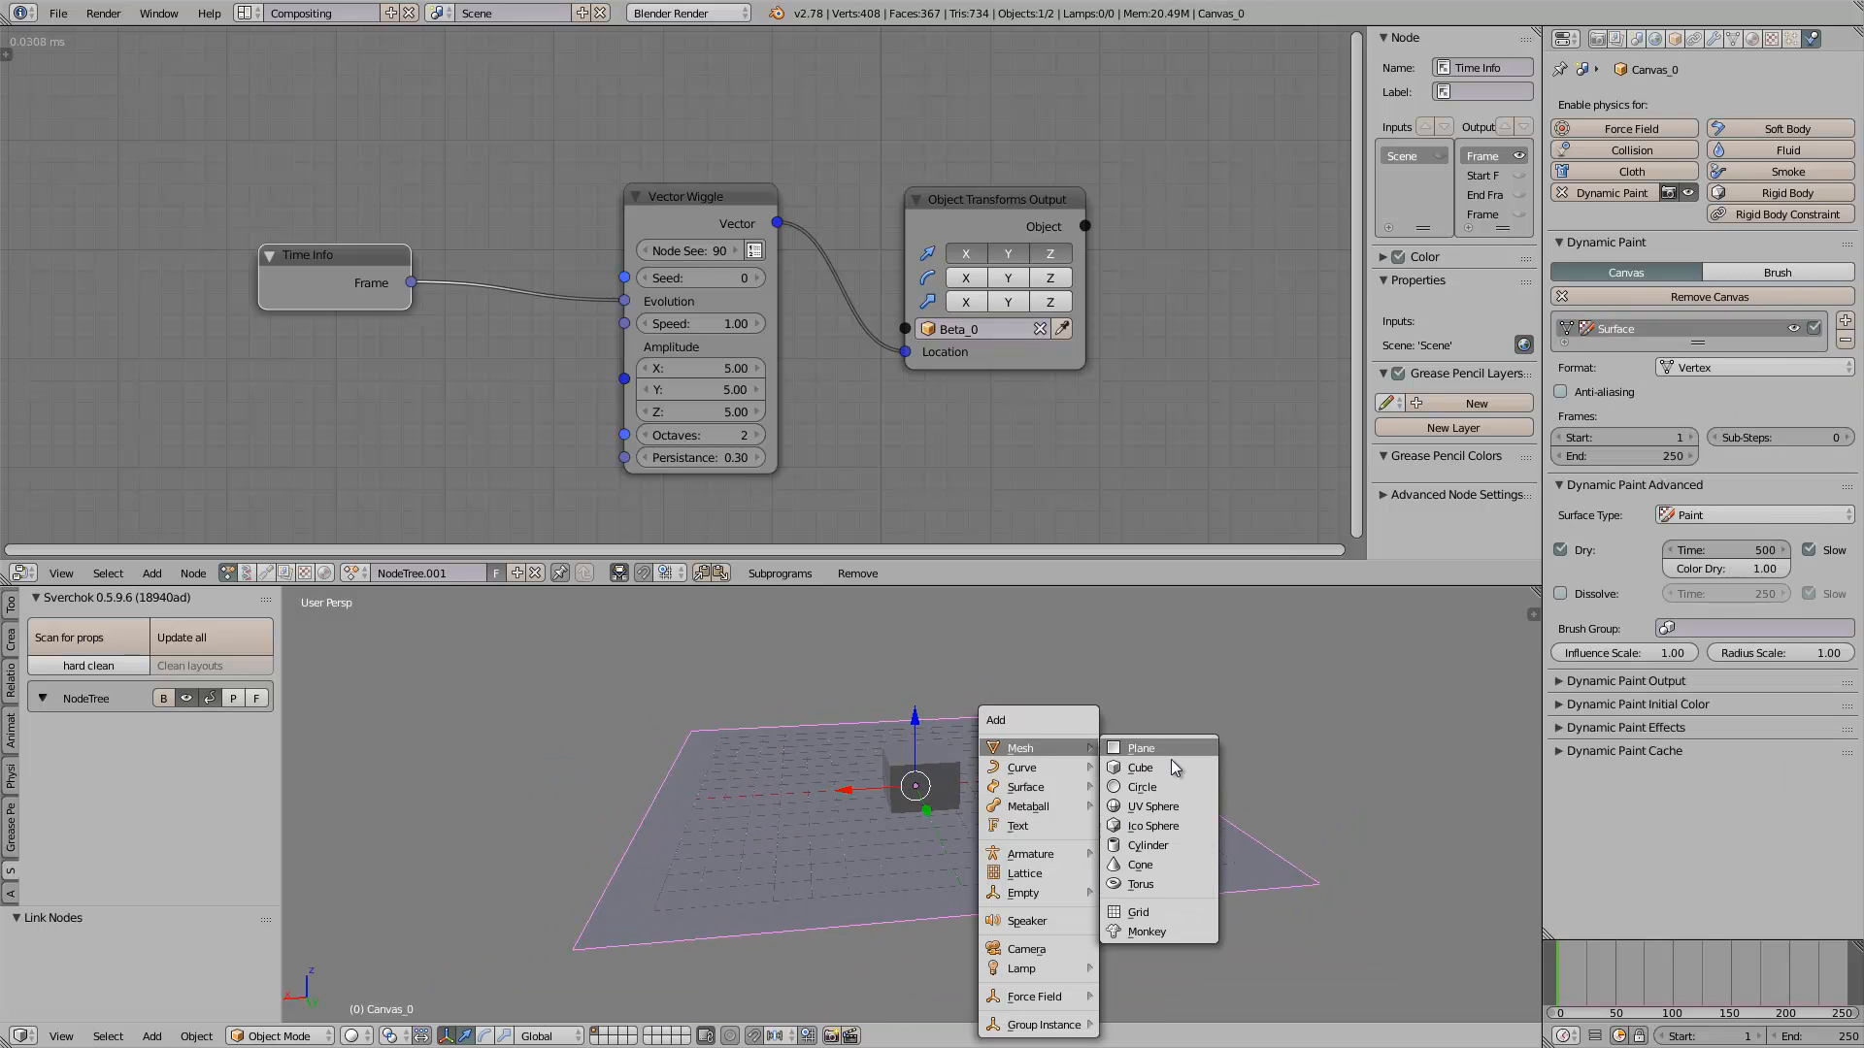
left_click(1117, 769)
key("s")
left_click(1123, 803)
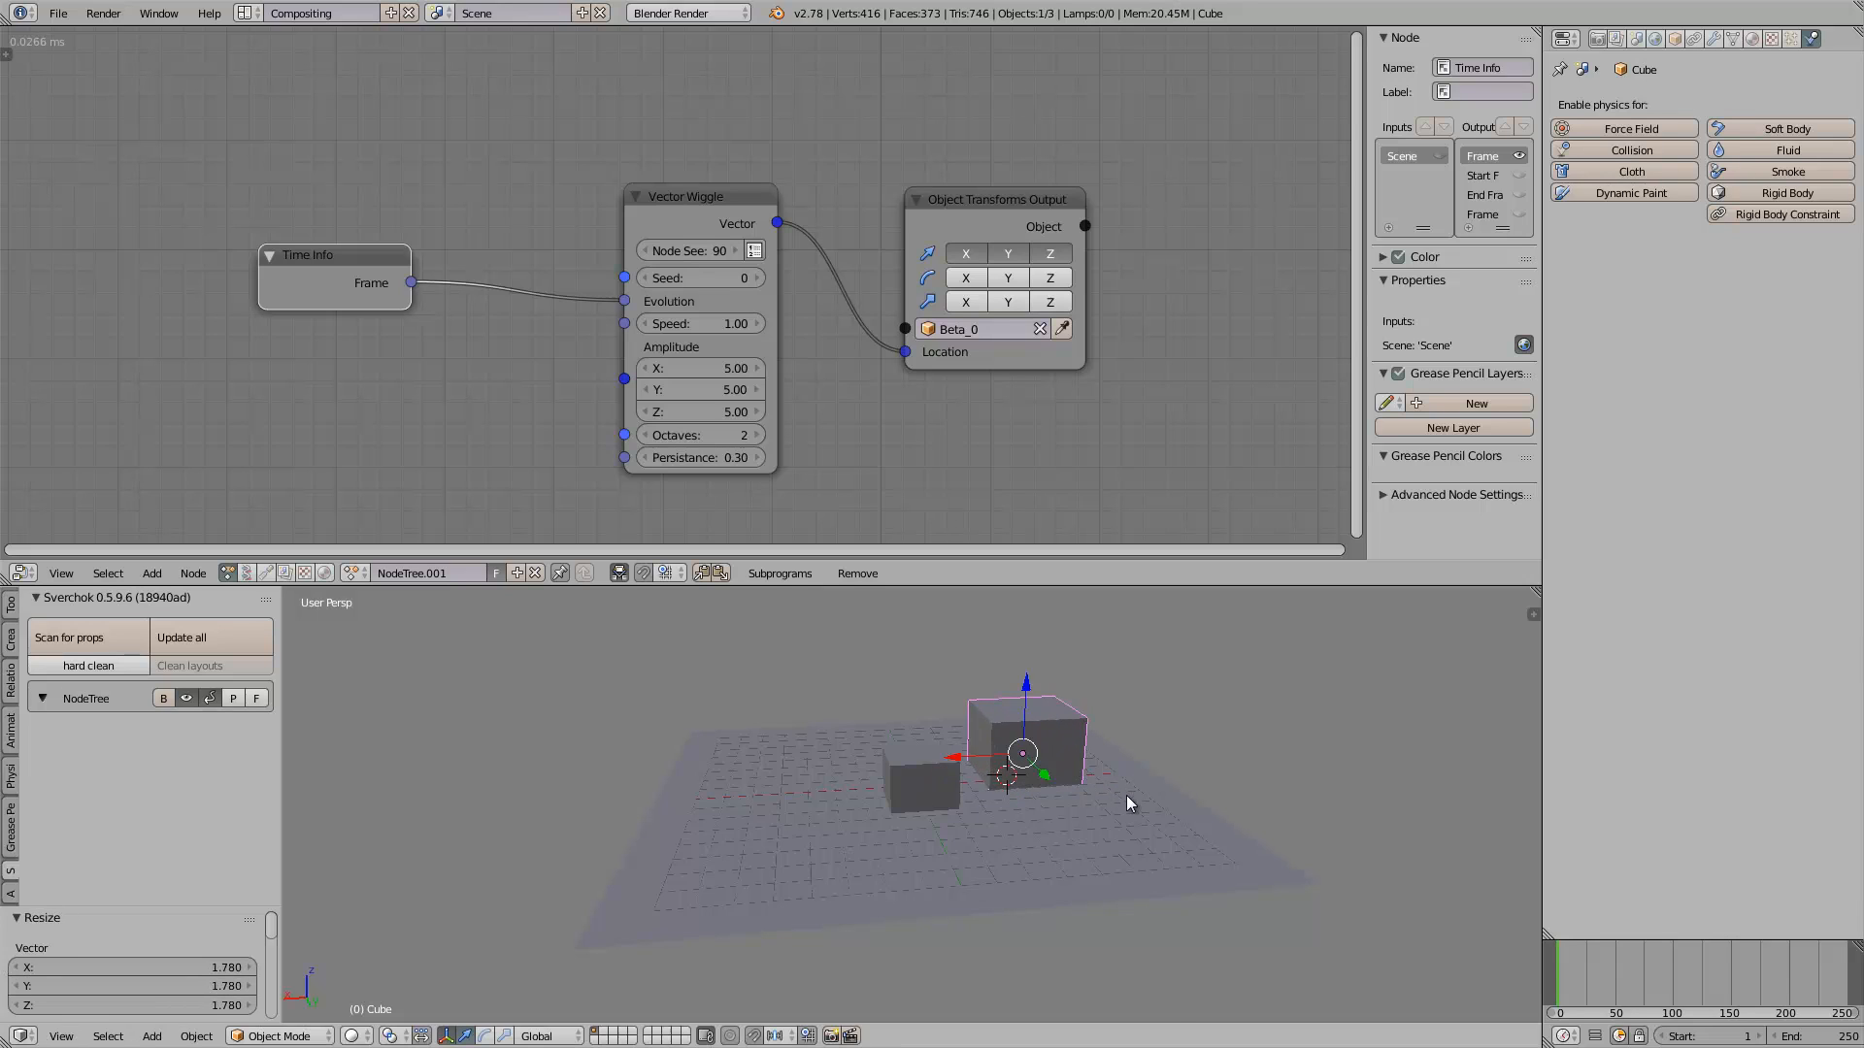
Shift the new cube slightly on the plane and make it a Dynamic Paint brush
middle_click_drag(1123, 803, 1076, 770)
key("g")
left_click(1159, 769)
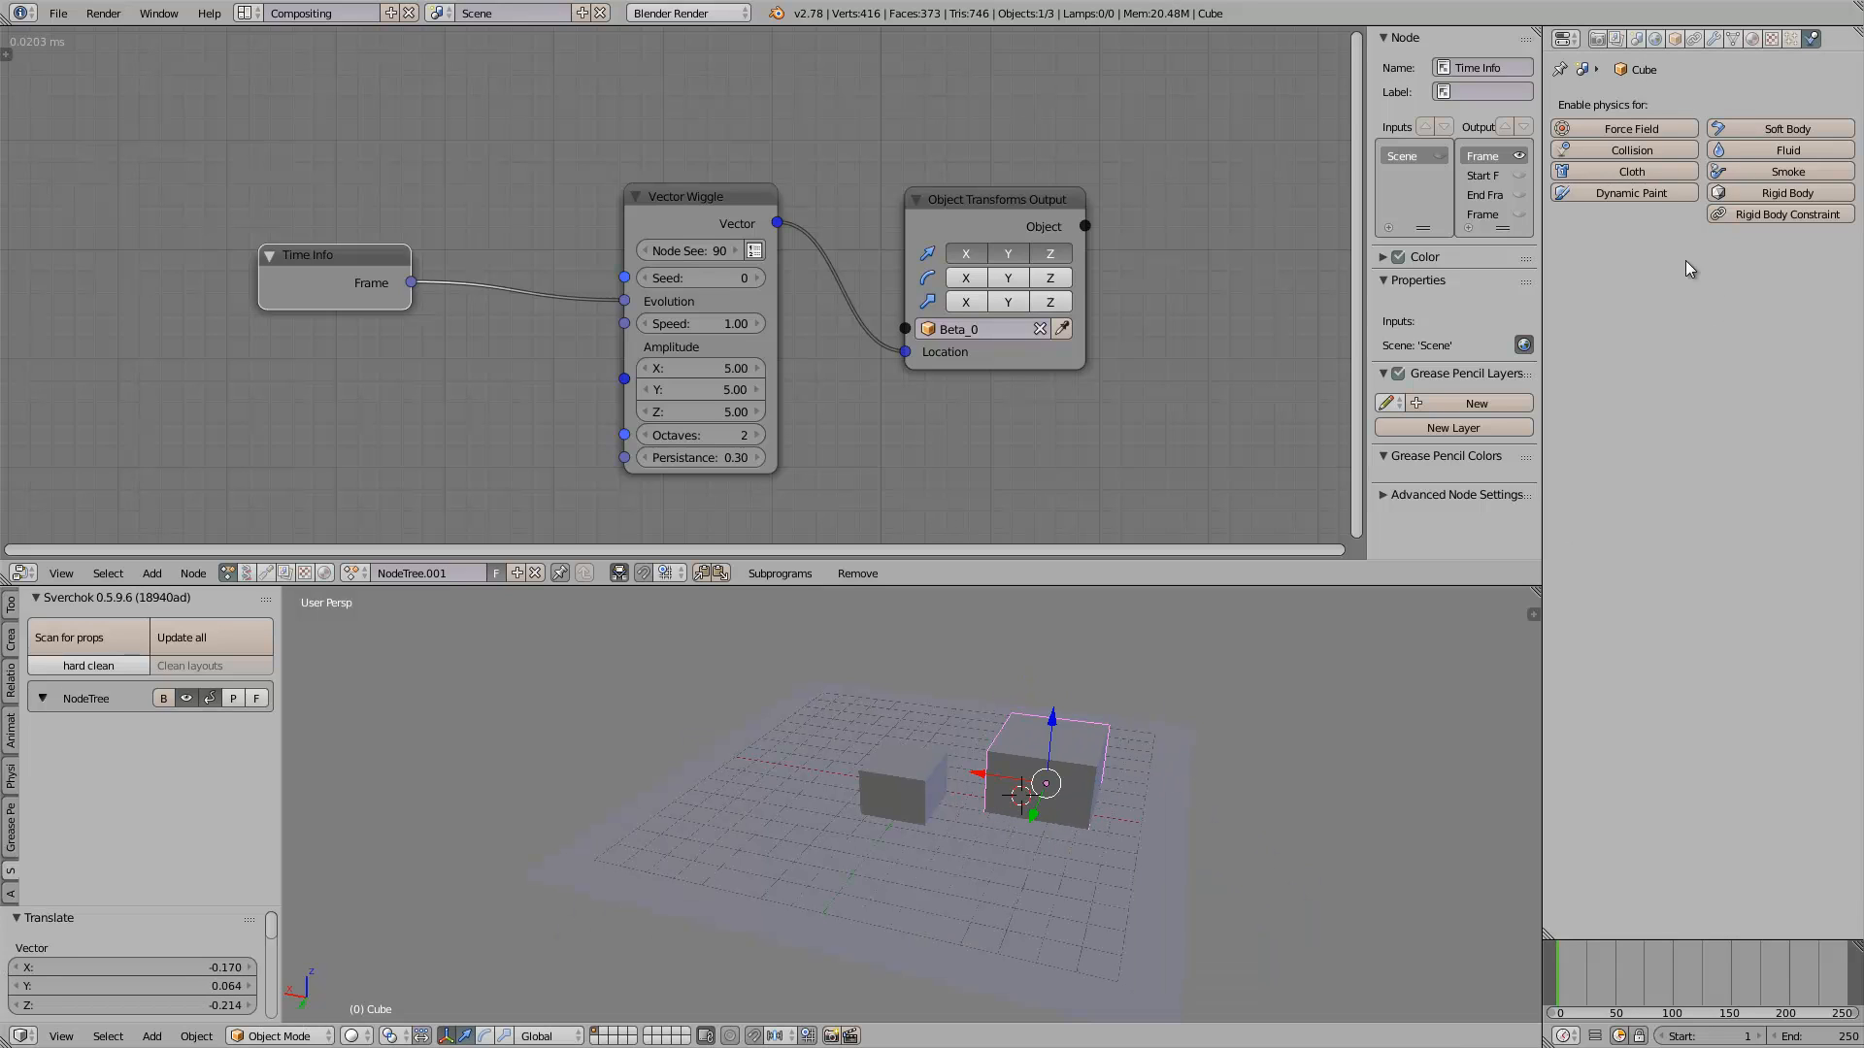
left_click(1646, 196)
left_click(1738, 272)
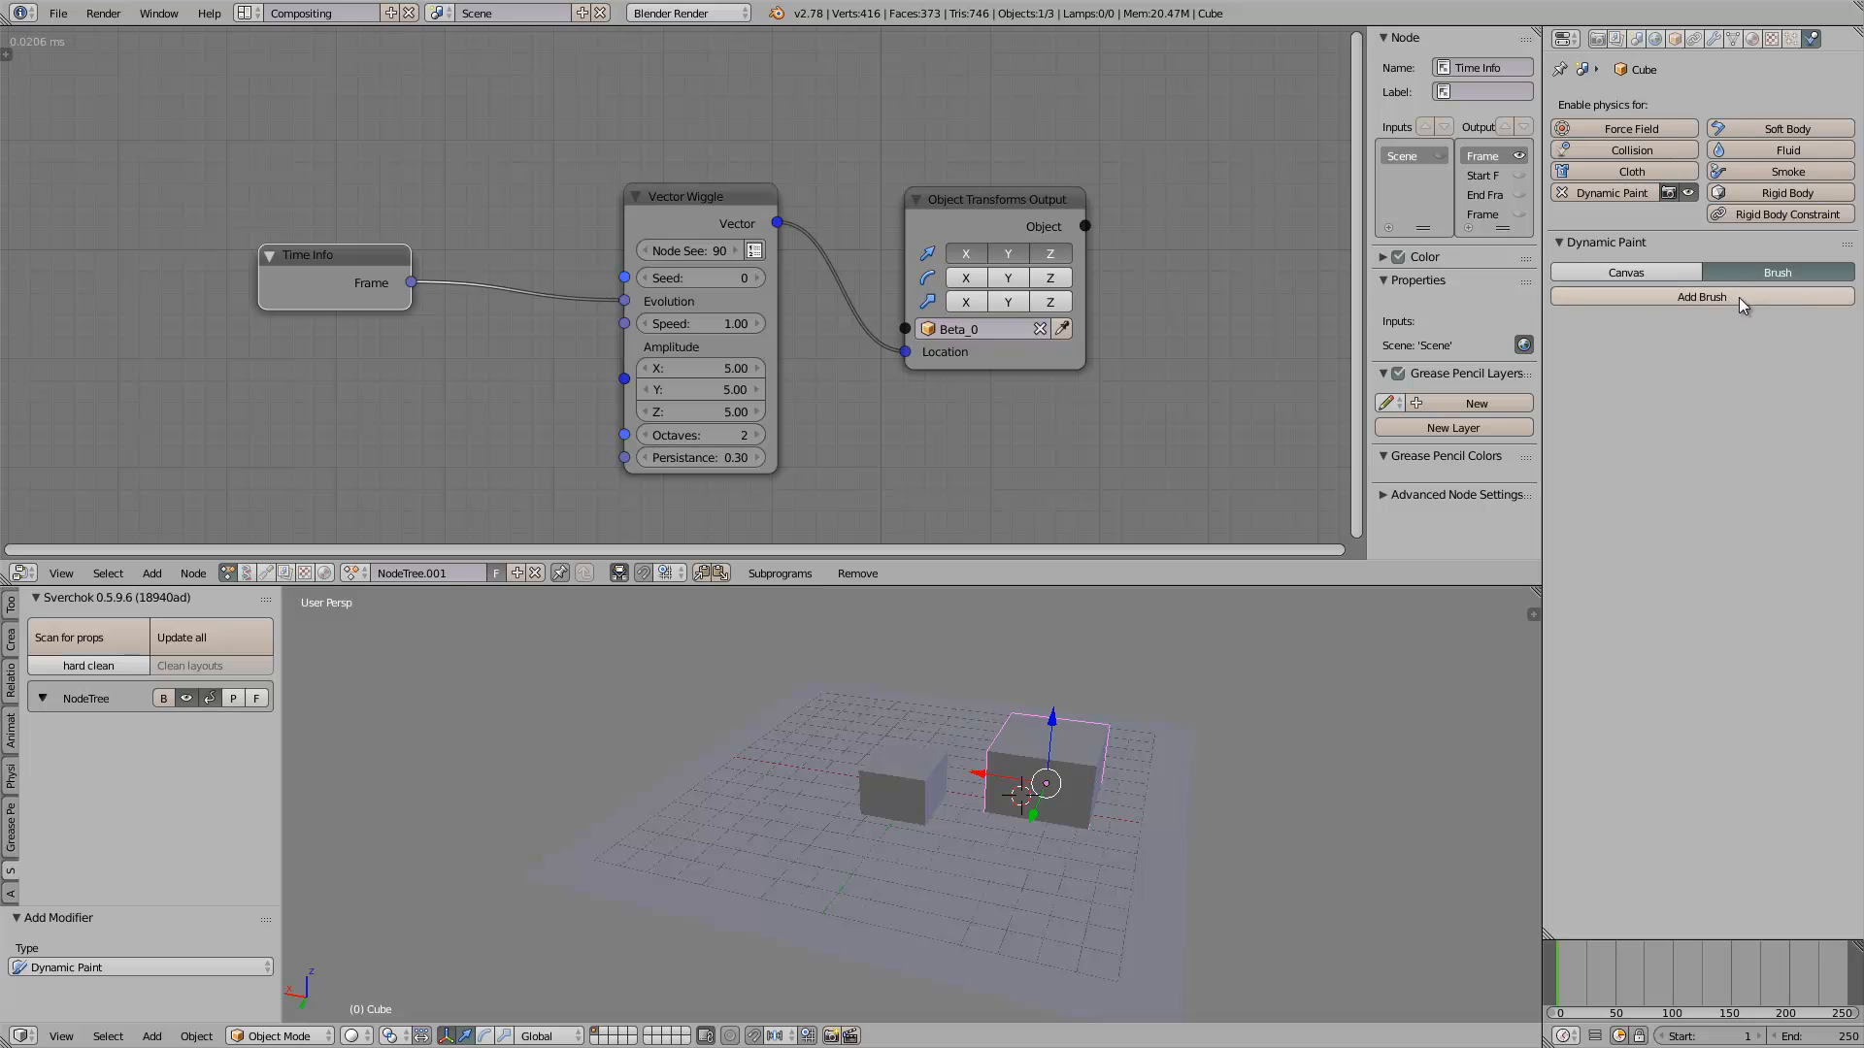
Duplicate the Sverchok canvas plane alongside the original and move the cube brush onto the duplicate
right_click(1142, 767)
mouse_move(1030, 777)
middle_mouse_down()
mouse_move(1057, 816)
mouse_move(932, 730)
middle_mouse_up()
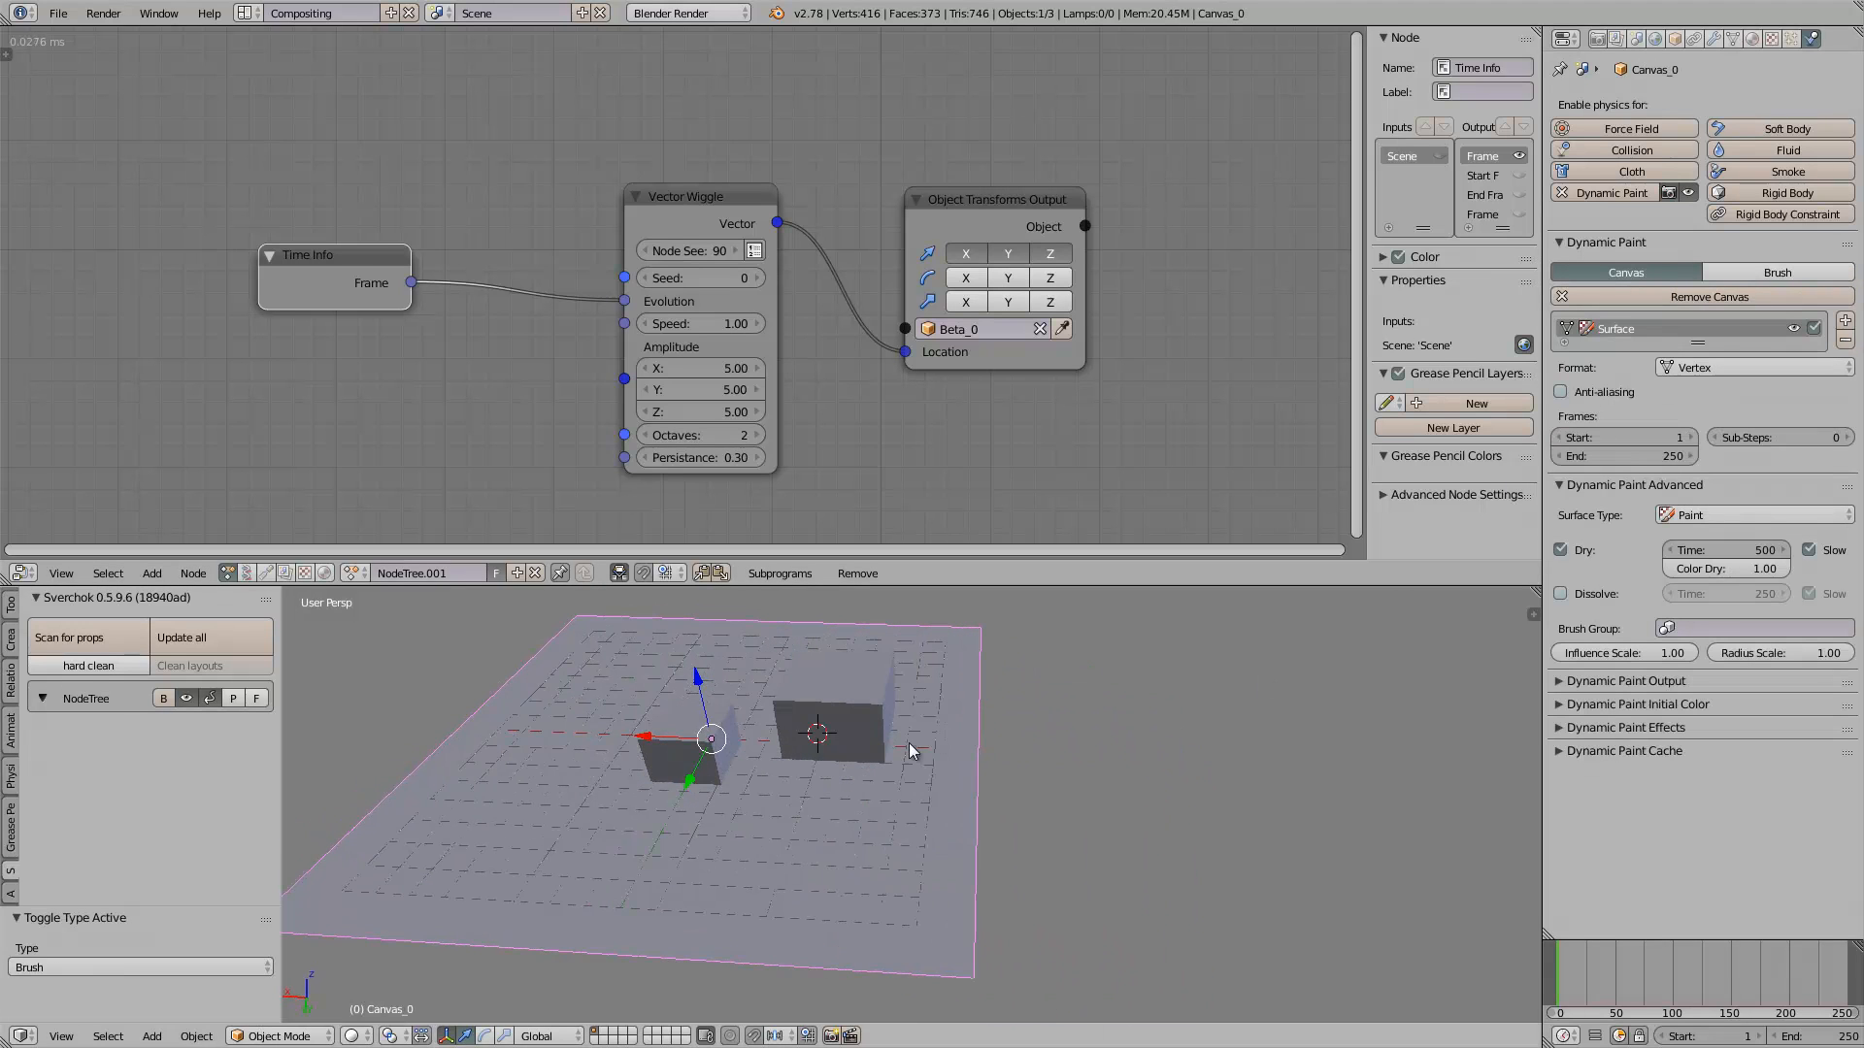
key("shift+d")
left_click(1440, 795)
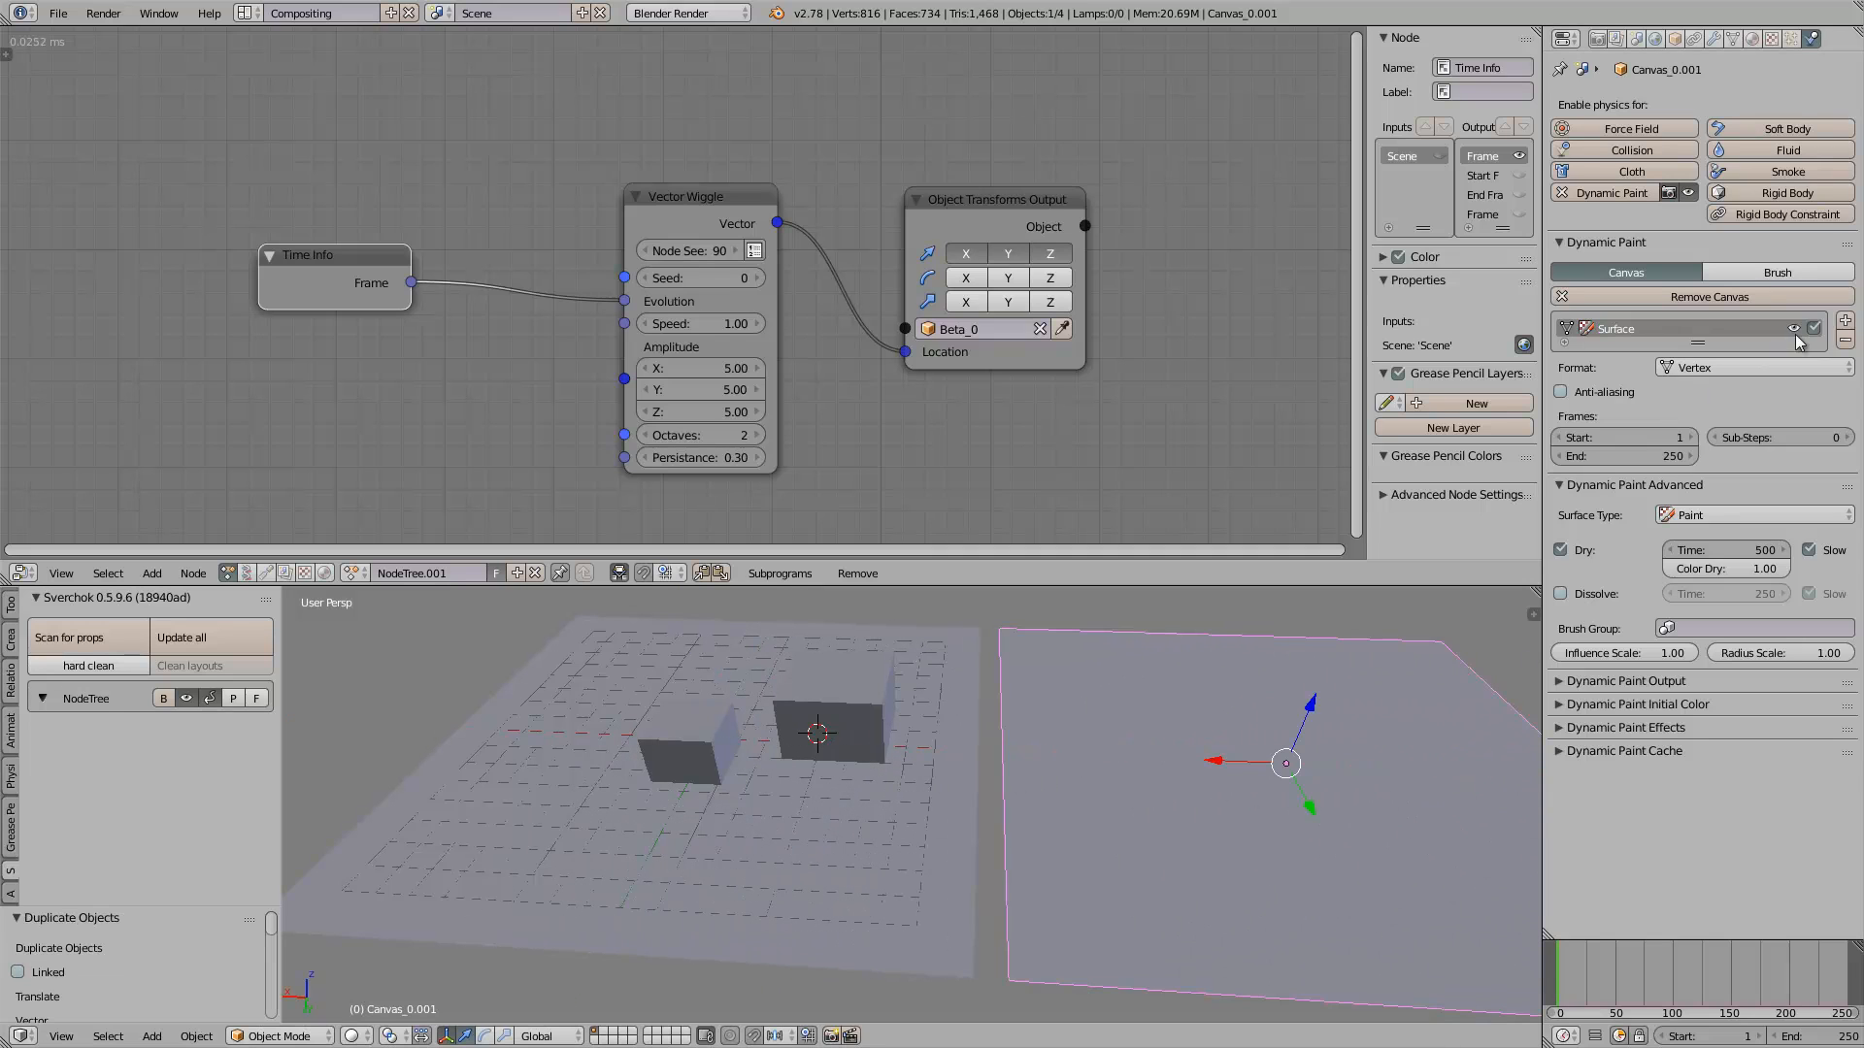
right_click(847, 728)
key("g")
left_click(1024, 743)
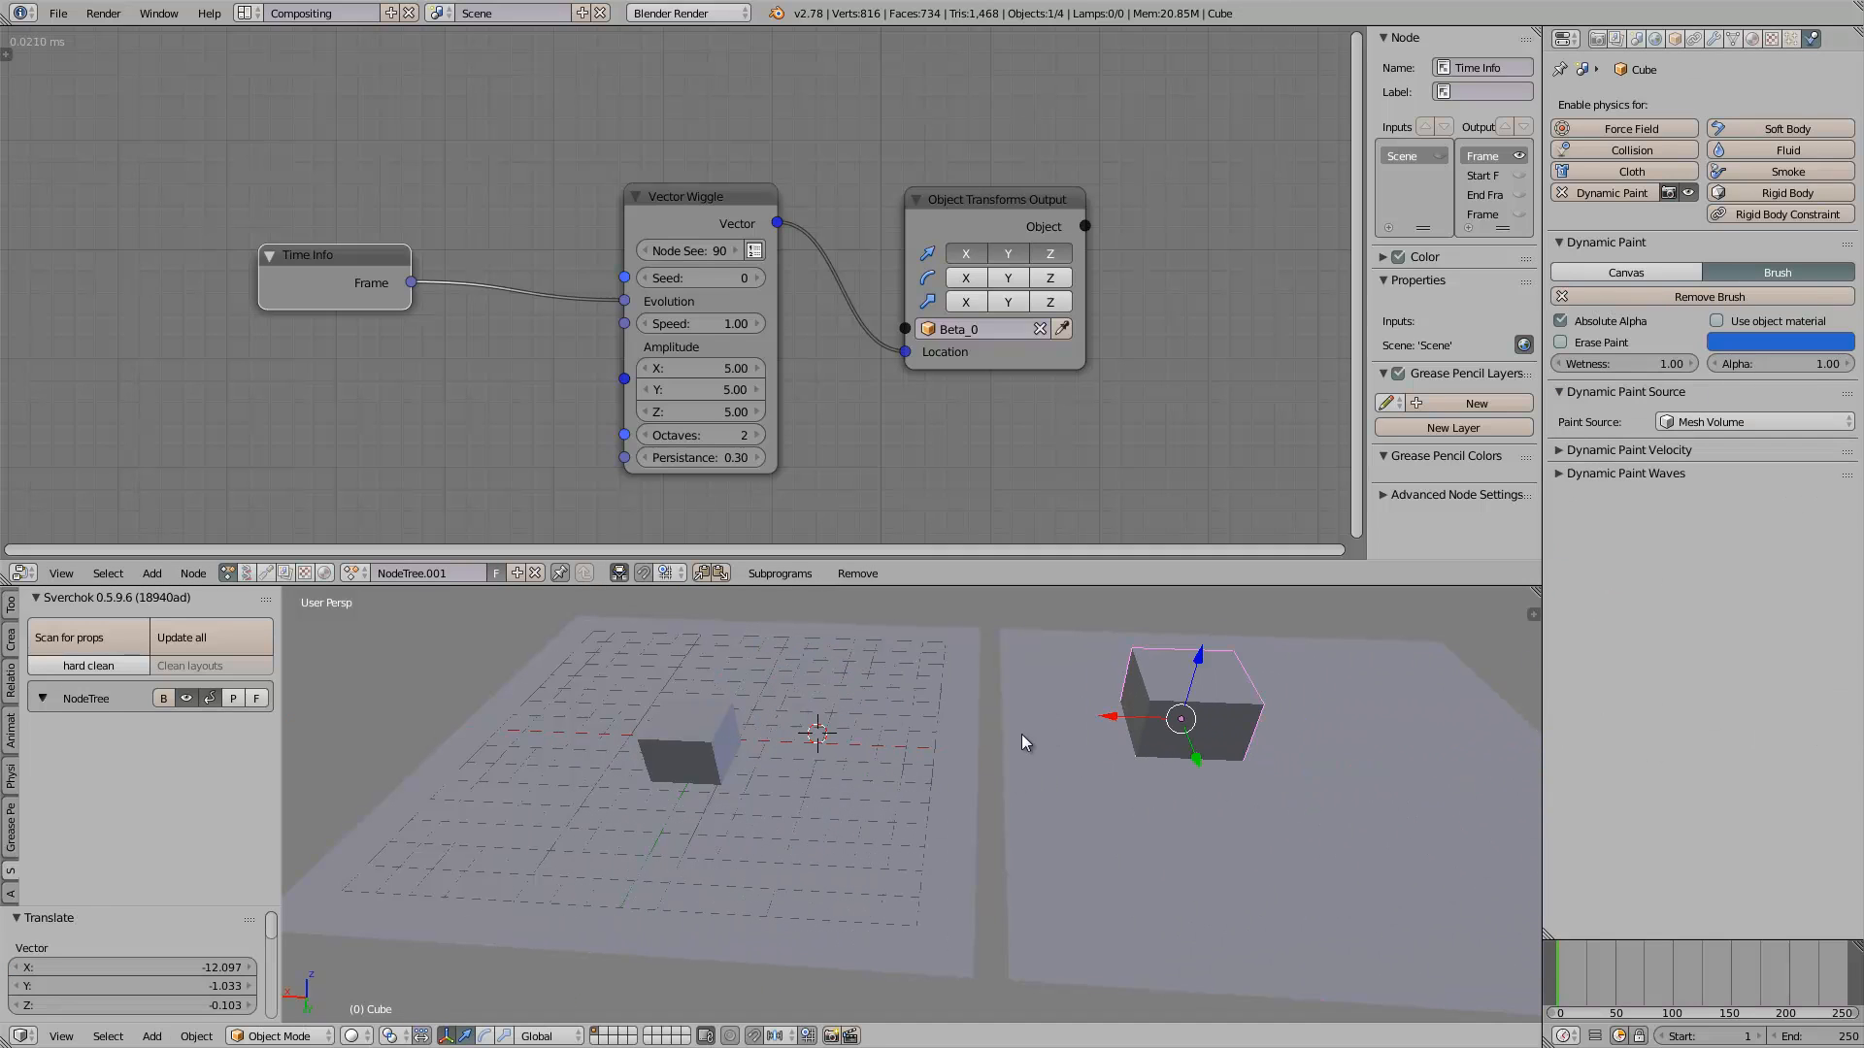
Select the duplicated canvas and expand its Dynamic Paint Output and Initial Color settings
right_click(1024, 743)
middle_click_drag(1262, 733, 1252, 730)
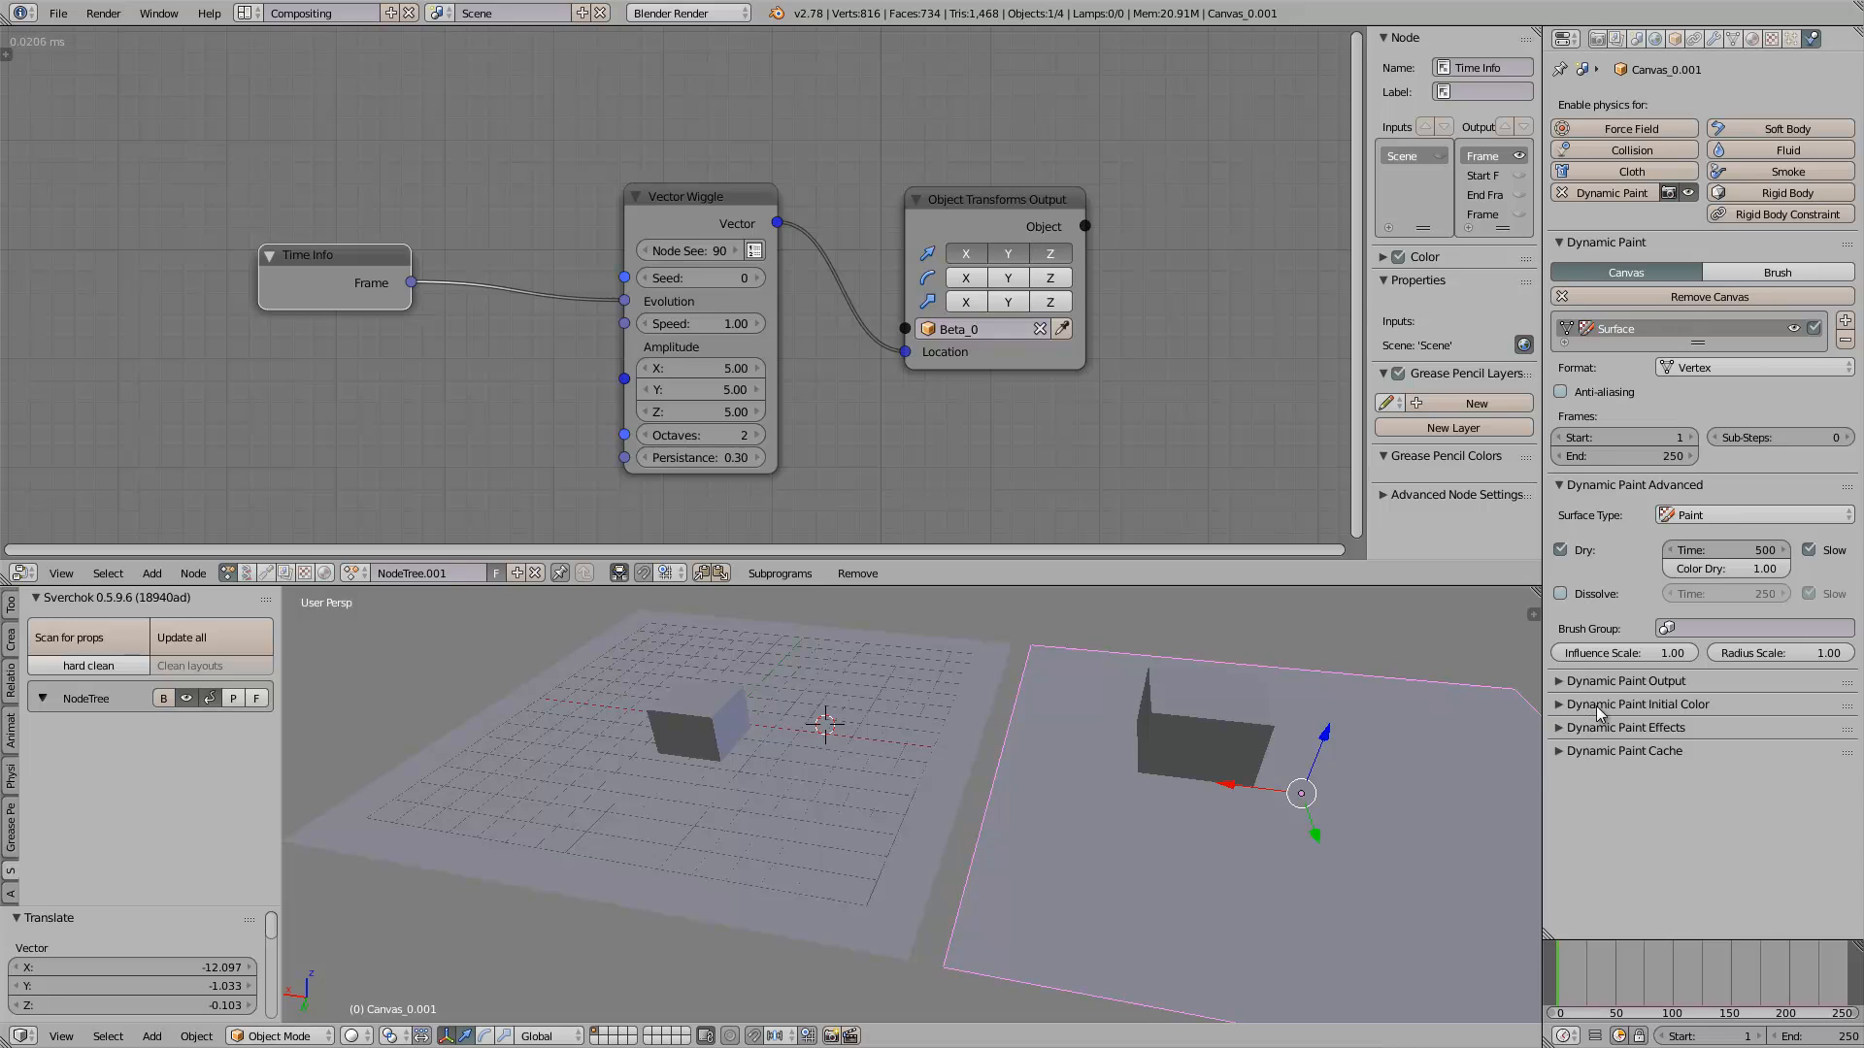
left_click_drag(1607, 705, 1618, 685)
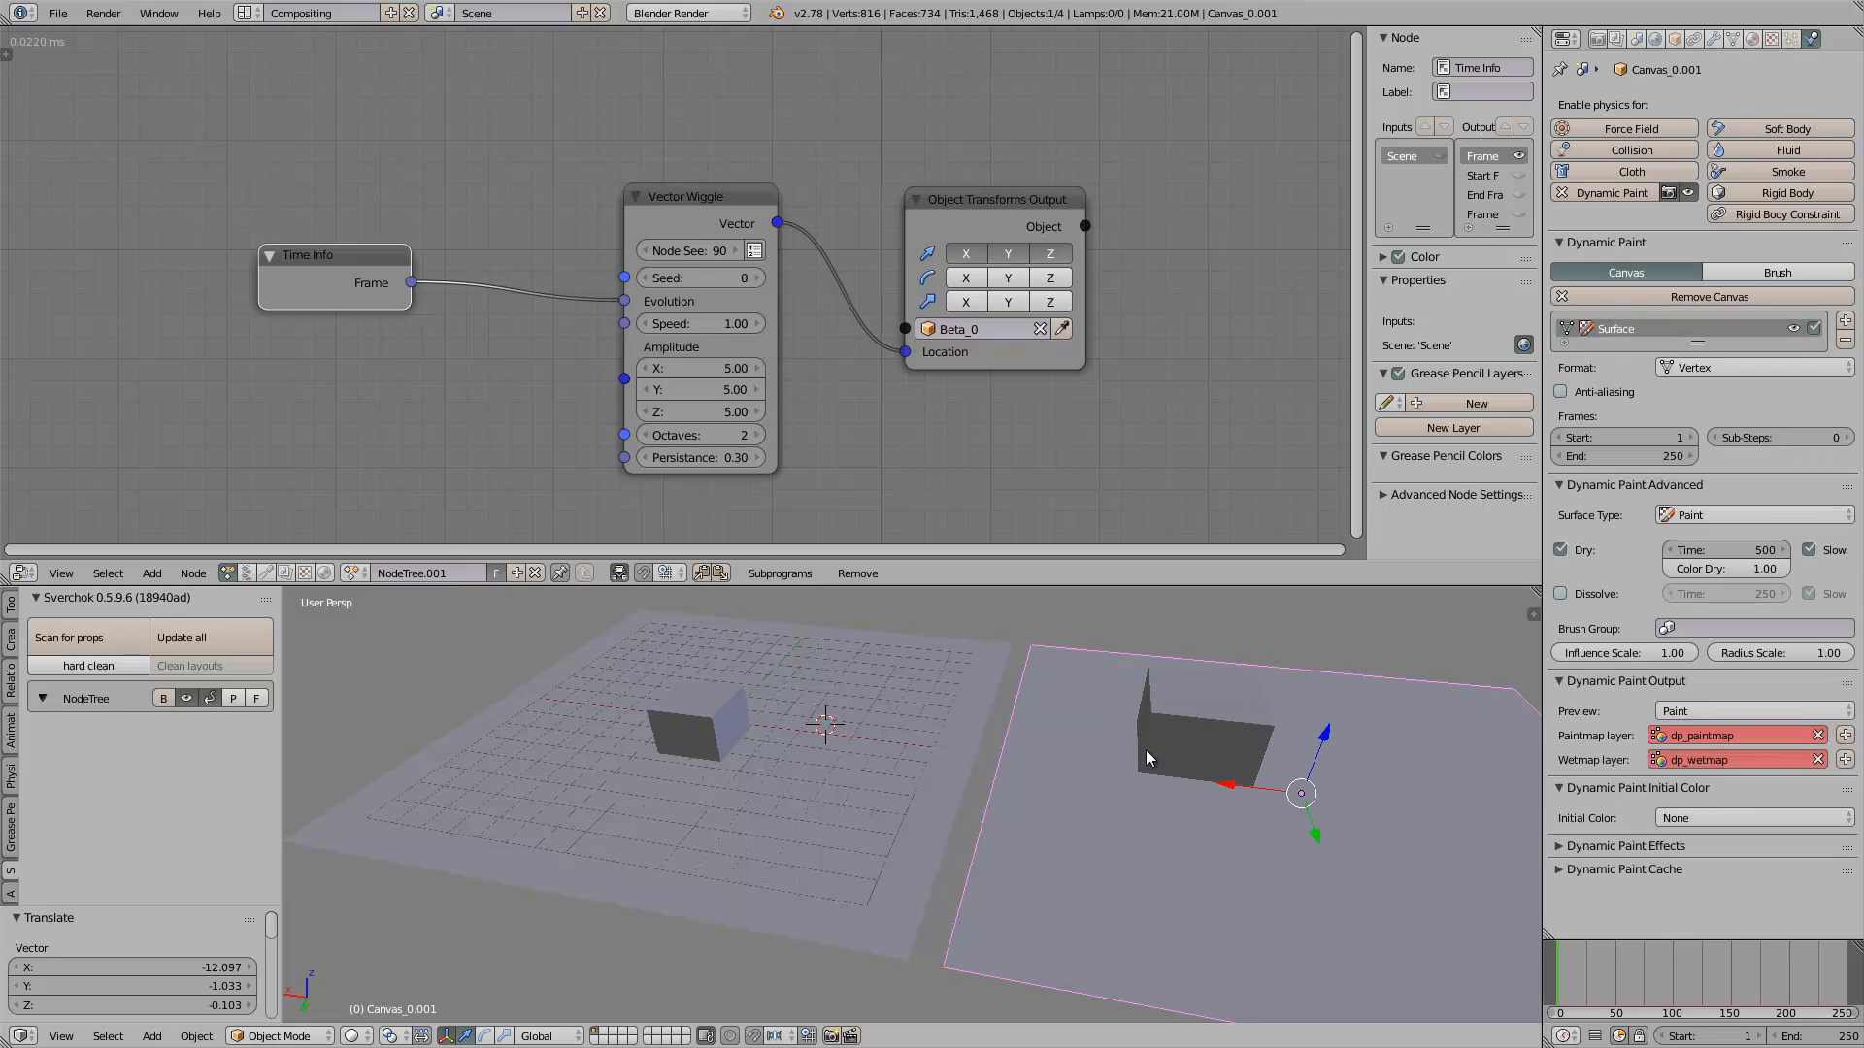
Preview the scene in Texture viewport shading and return to Solid shading
left_click(357, 1037)
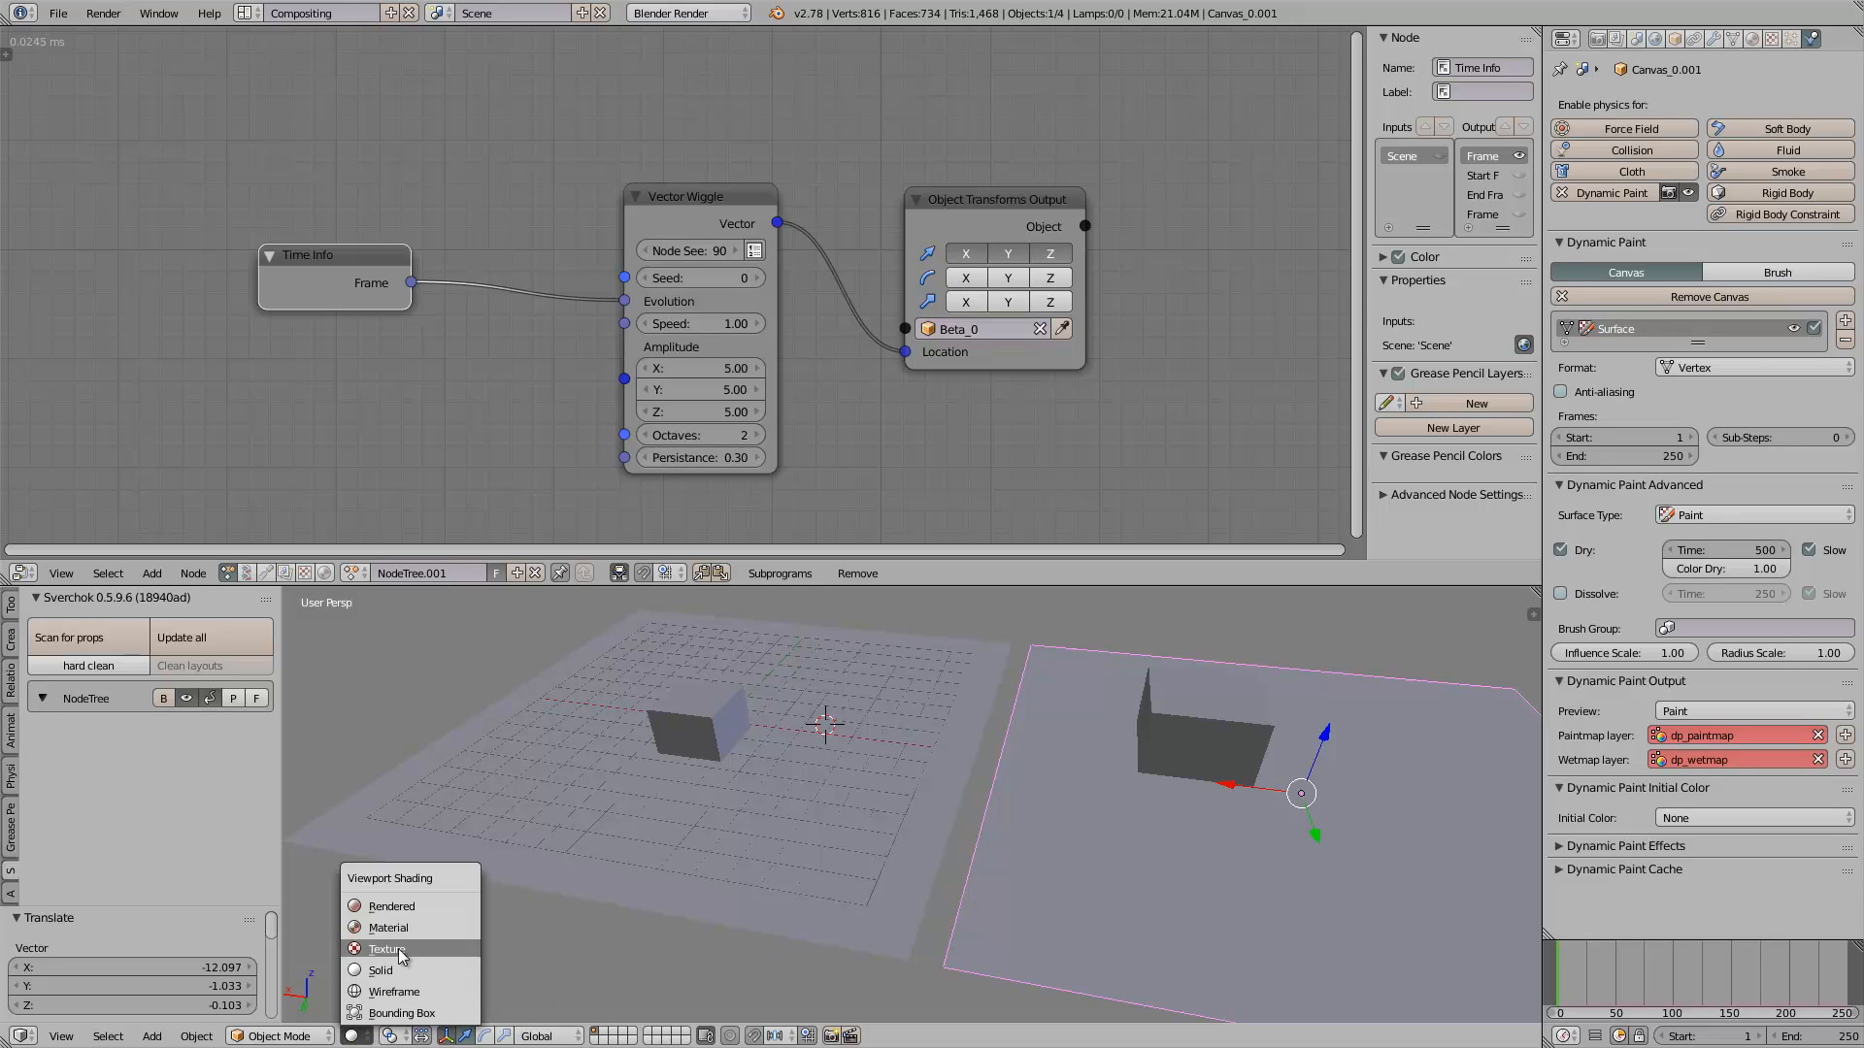
left_click(405, 953)
left_click(354, 1037)
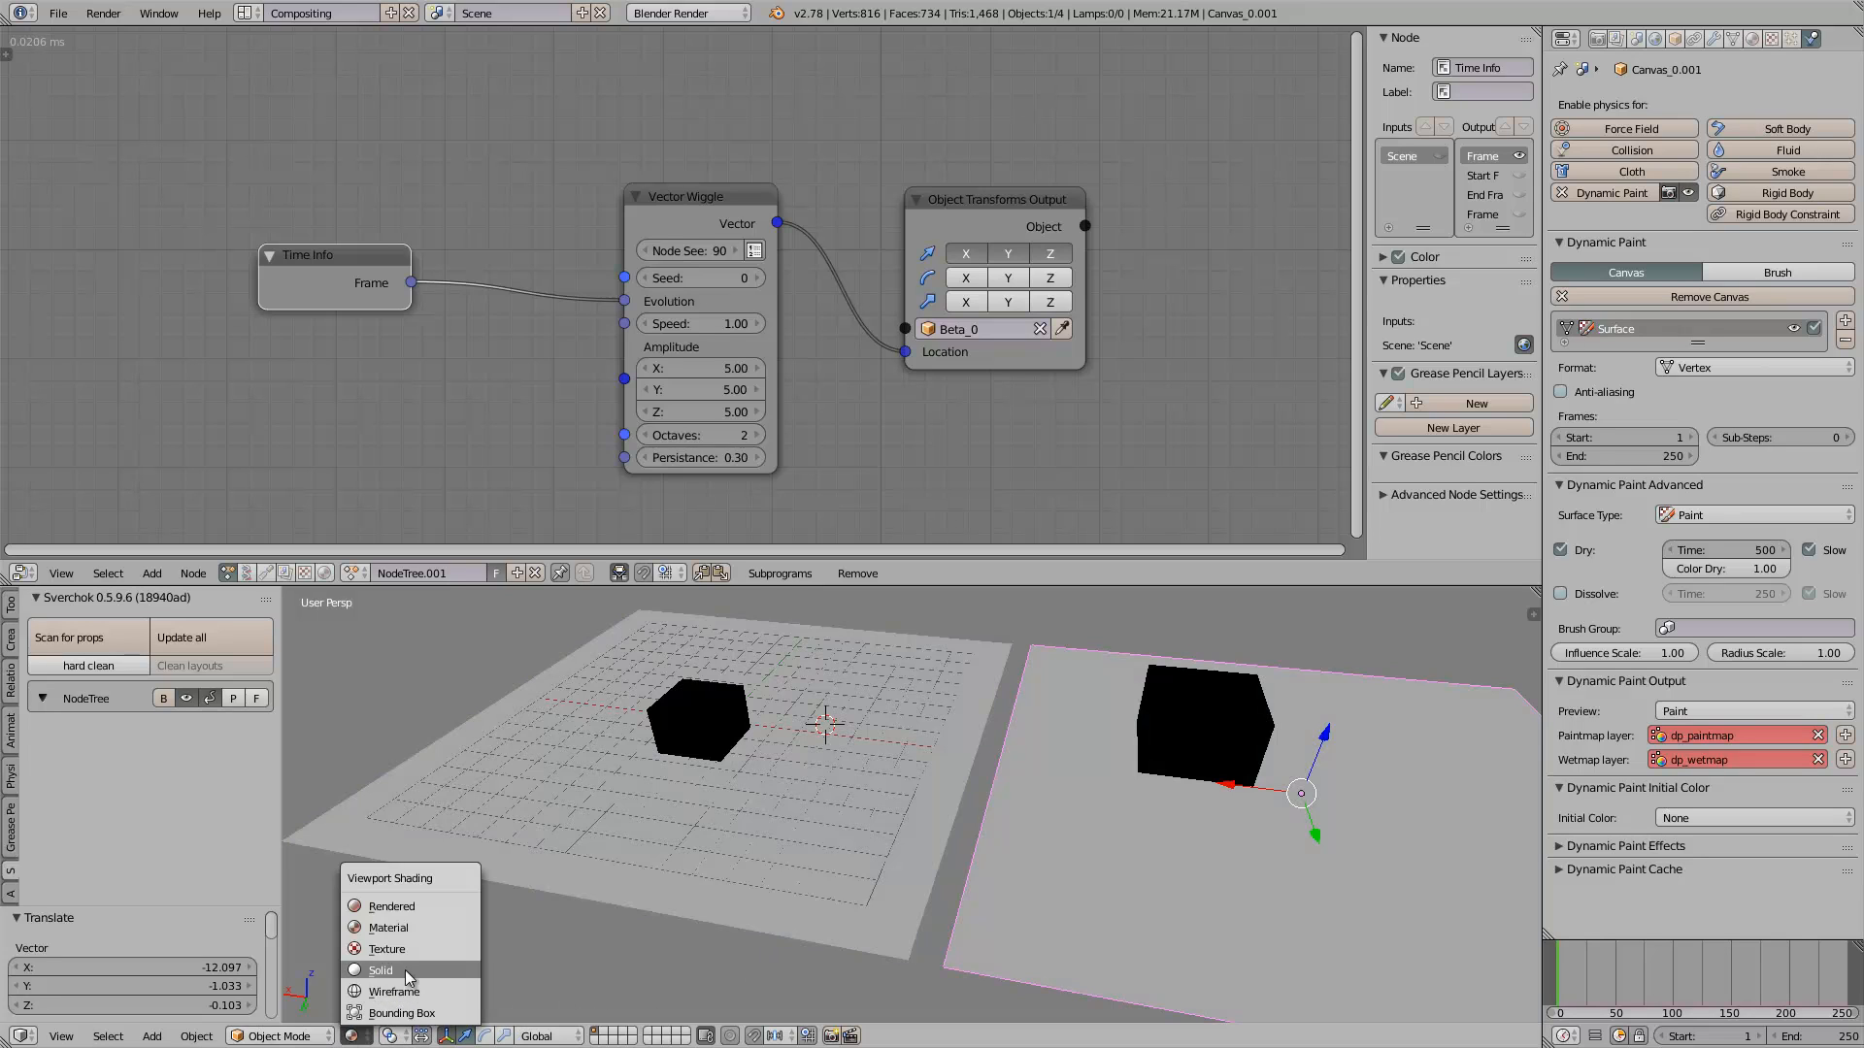
left_click(408, 978)
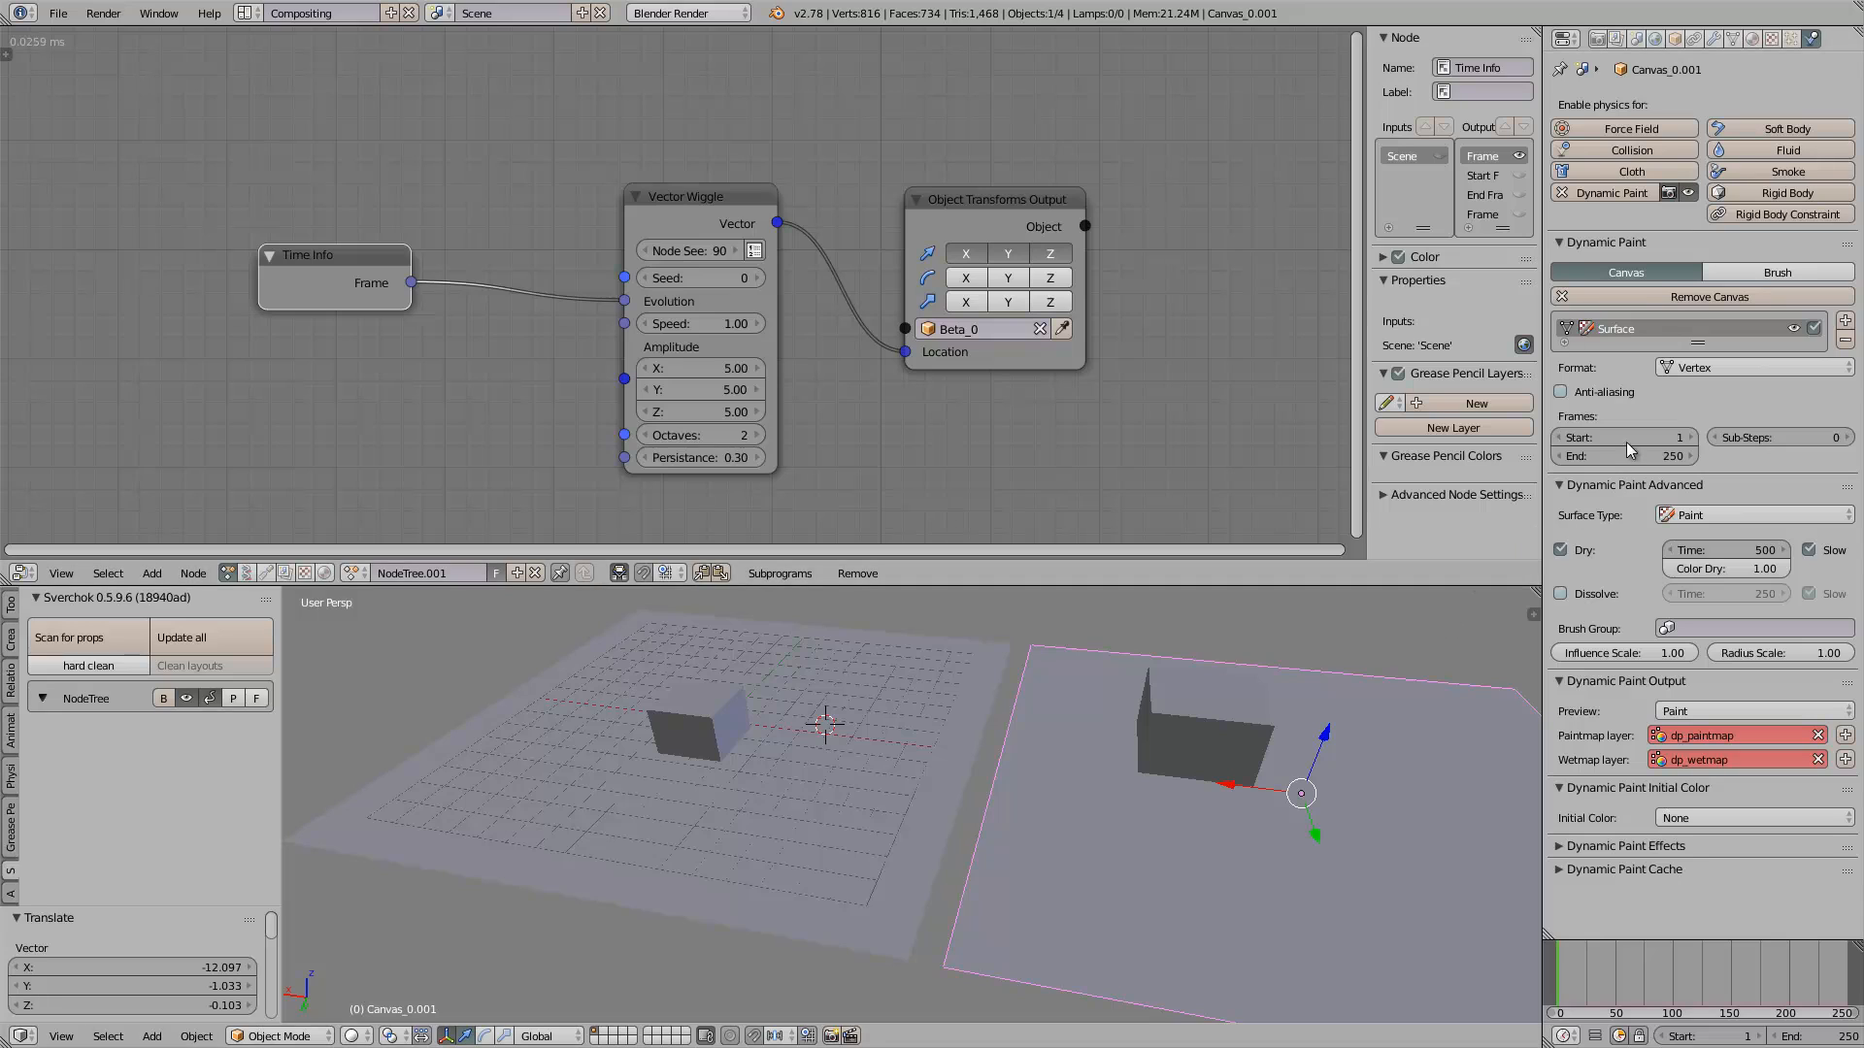
Check the duplicated canvas's surface format options, keeping Vertex
left_click(1694, 368)
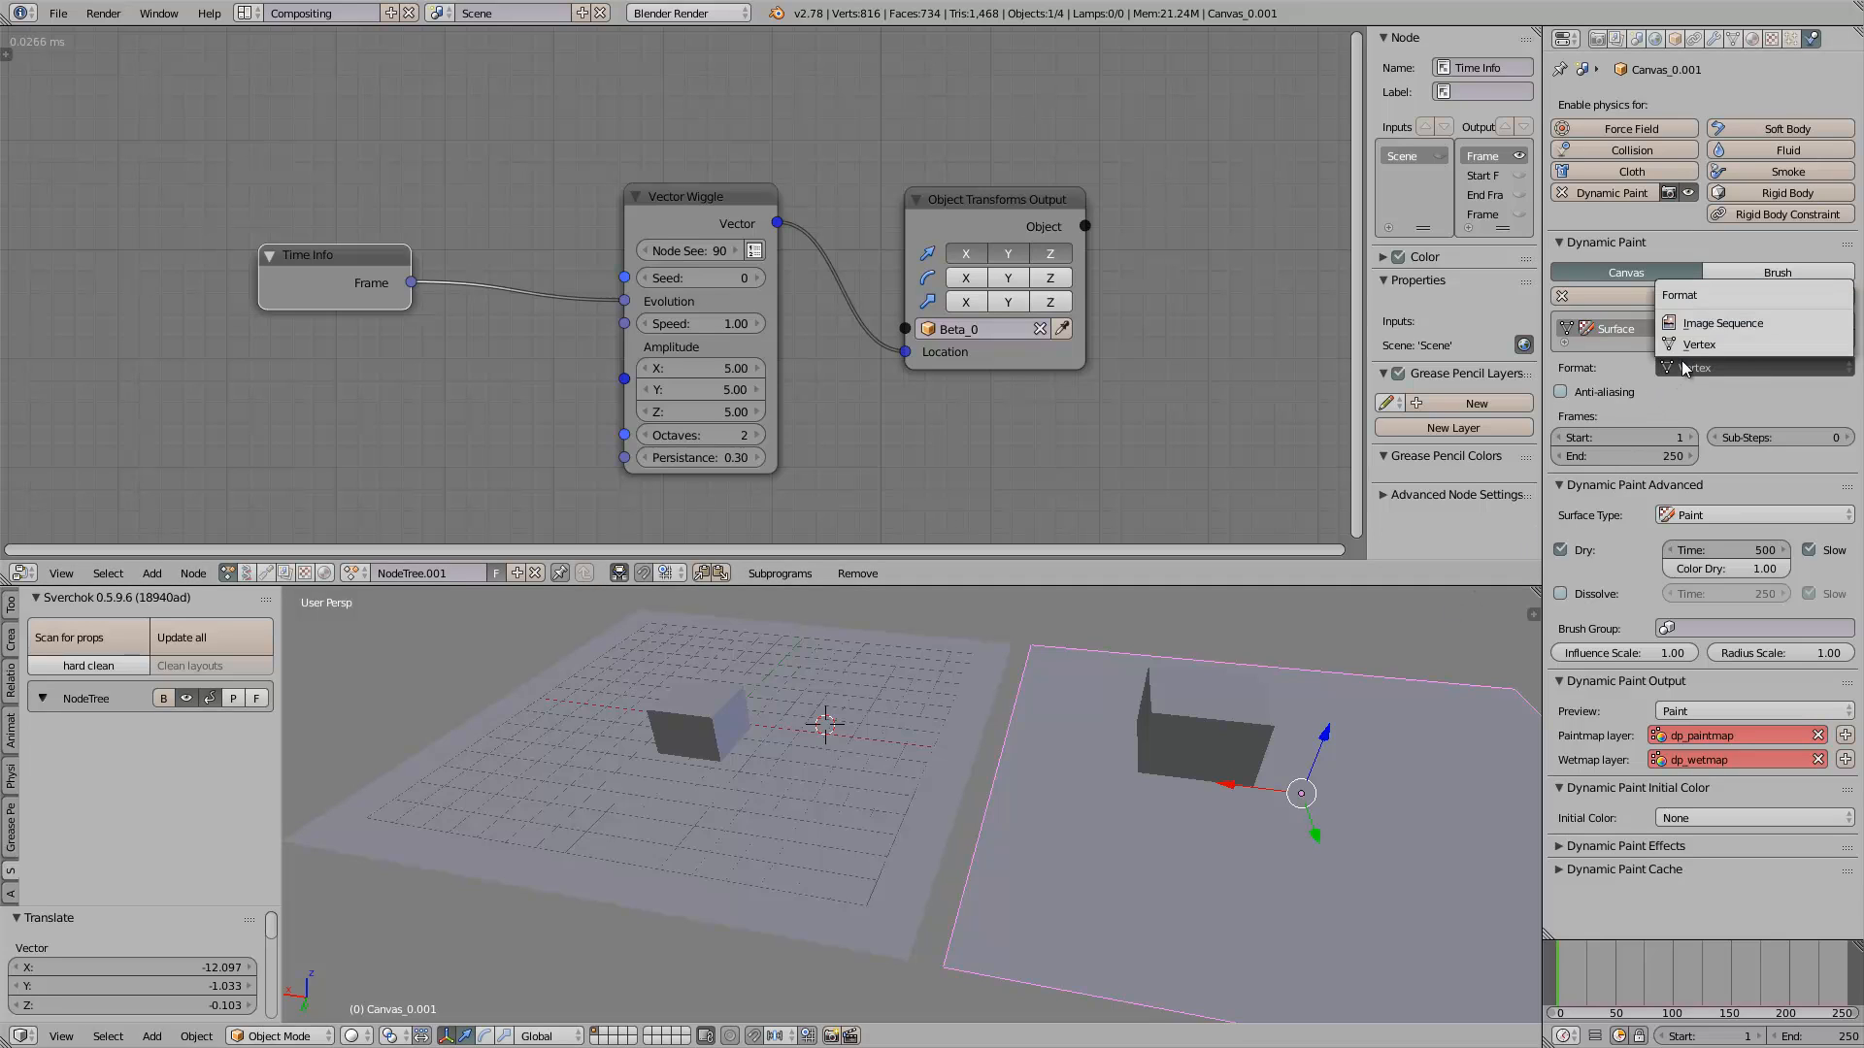
left_click(1744, 352)
middle_click_drag(1051, 823, 1099, 785)
Try the cube brush's Object Center, Proximity, Particle System and Mesh Volume + Proximity paint sources, returning to Mesh Volume
right_click(1207, 672)
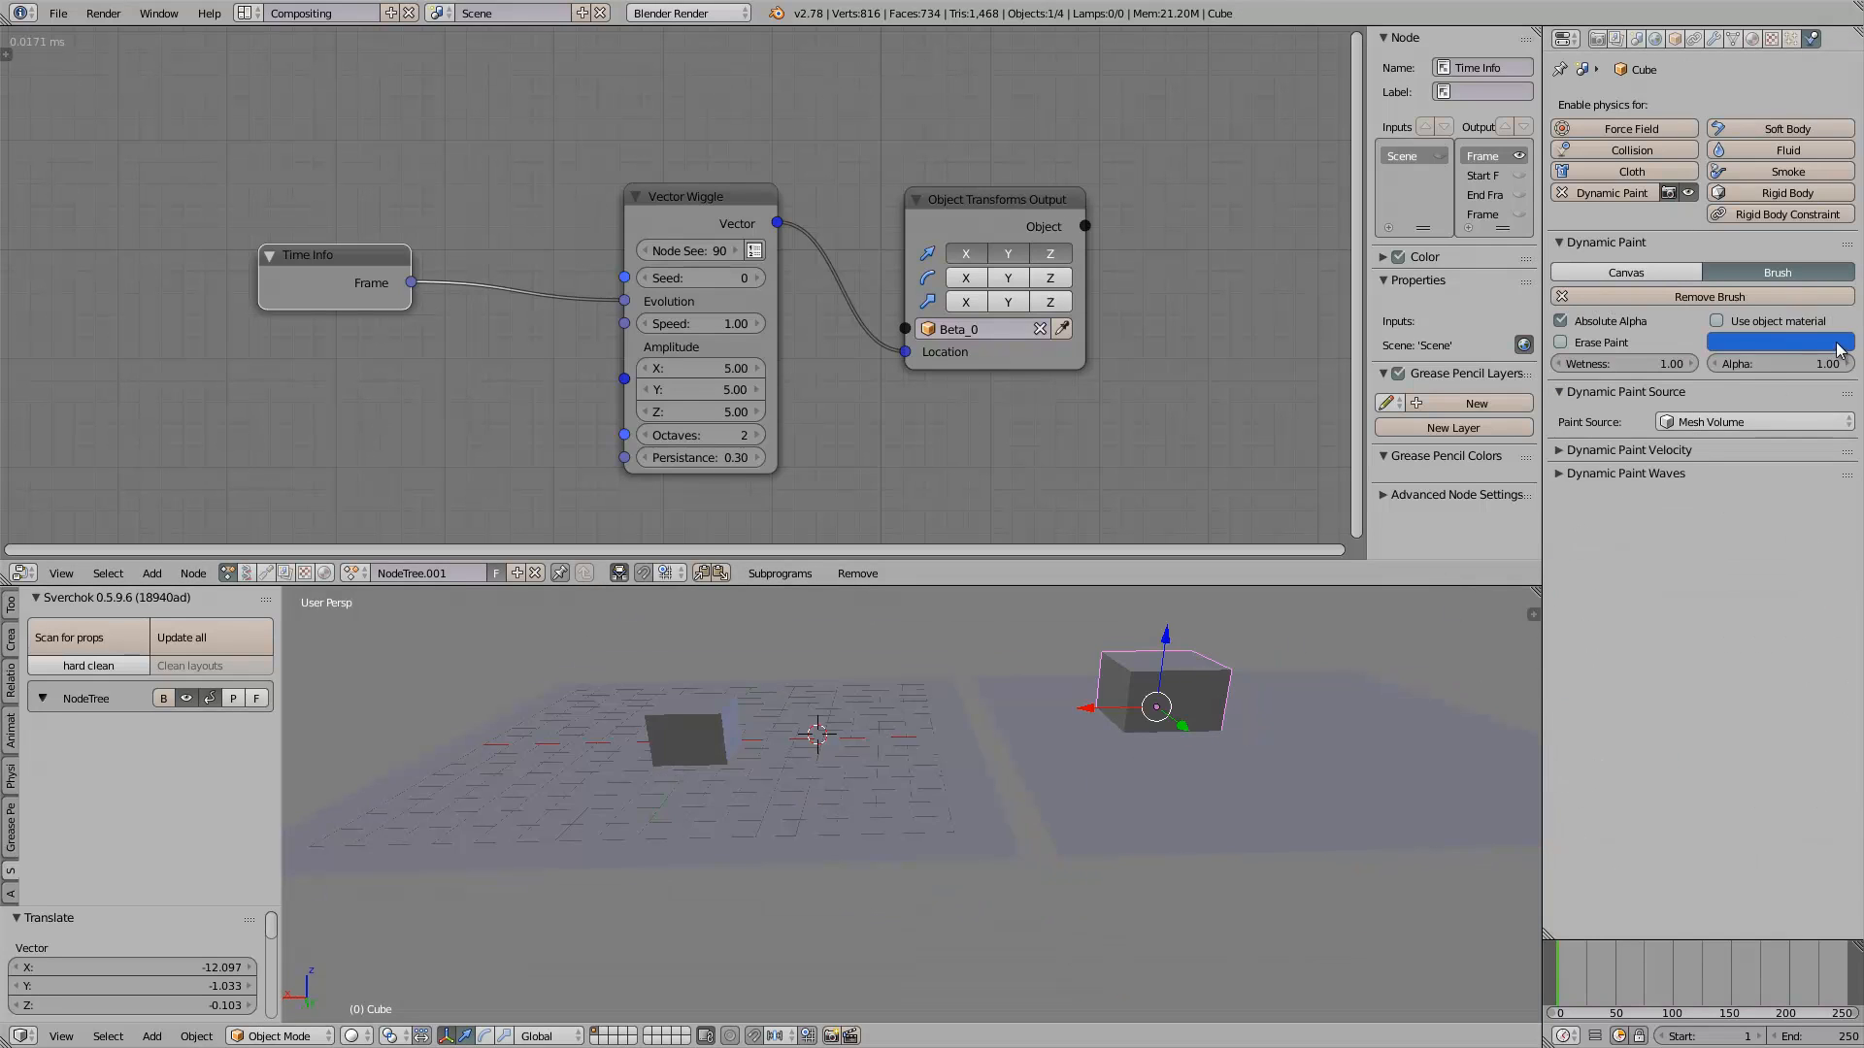
left_click(1684, 427)
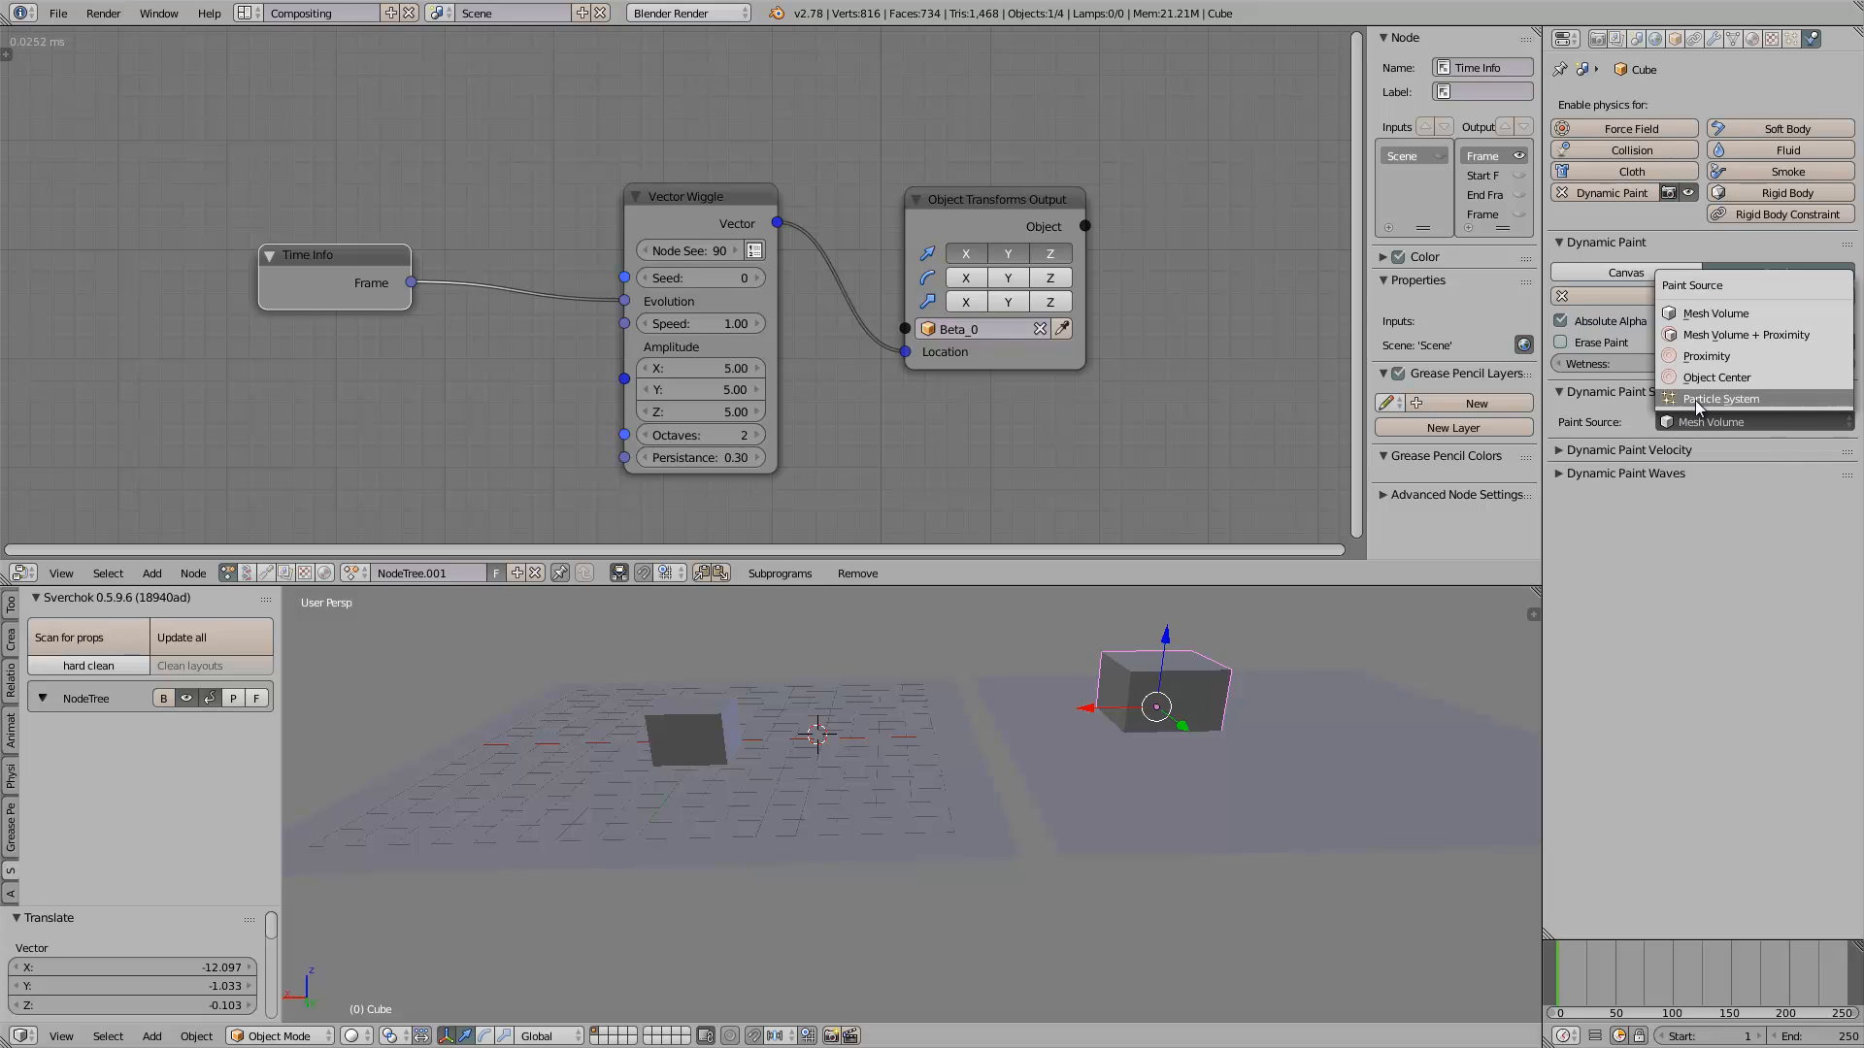
left_click(1723, 378)
left_click(1728, 423)
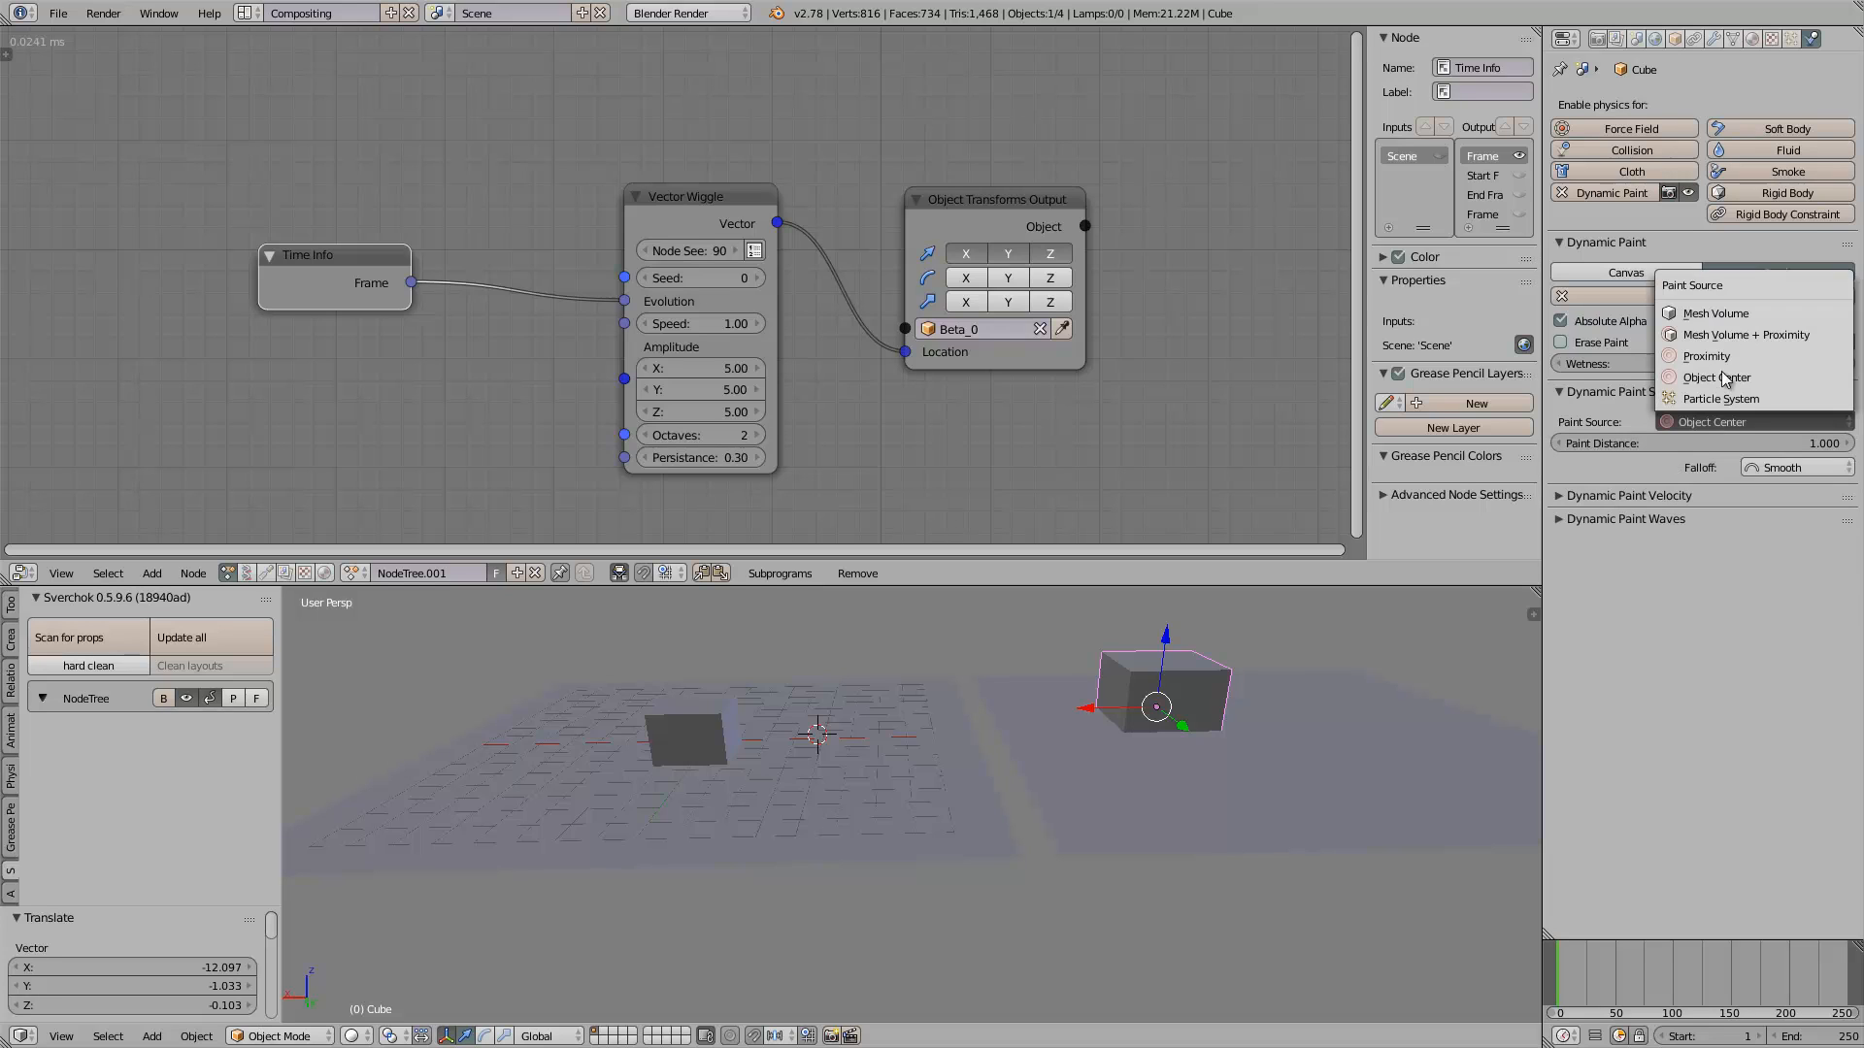
left_click(1709, 356)
left_click(1732, 423)
left_click(1731, 396)
left_click(1728, 423)
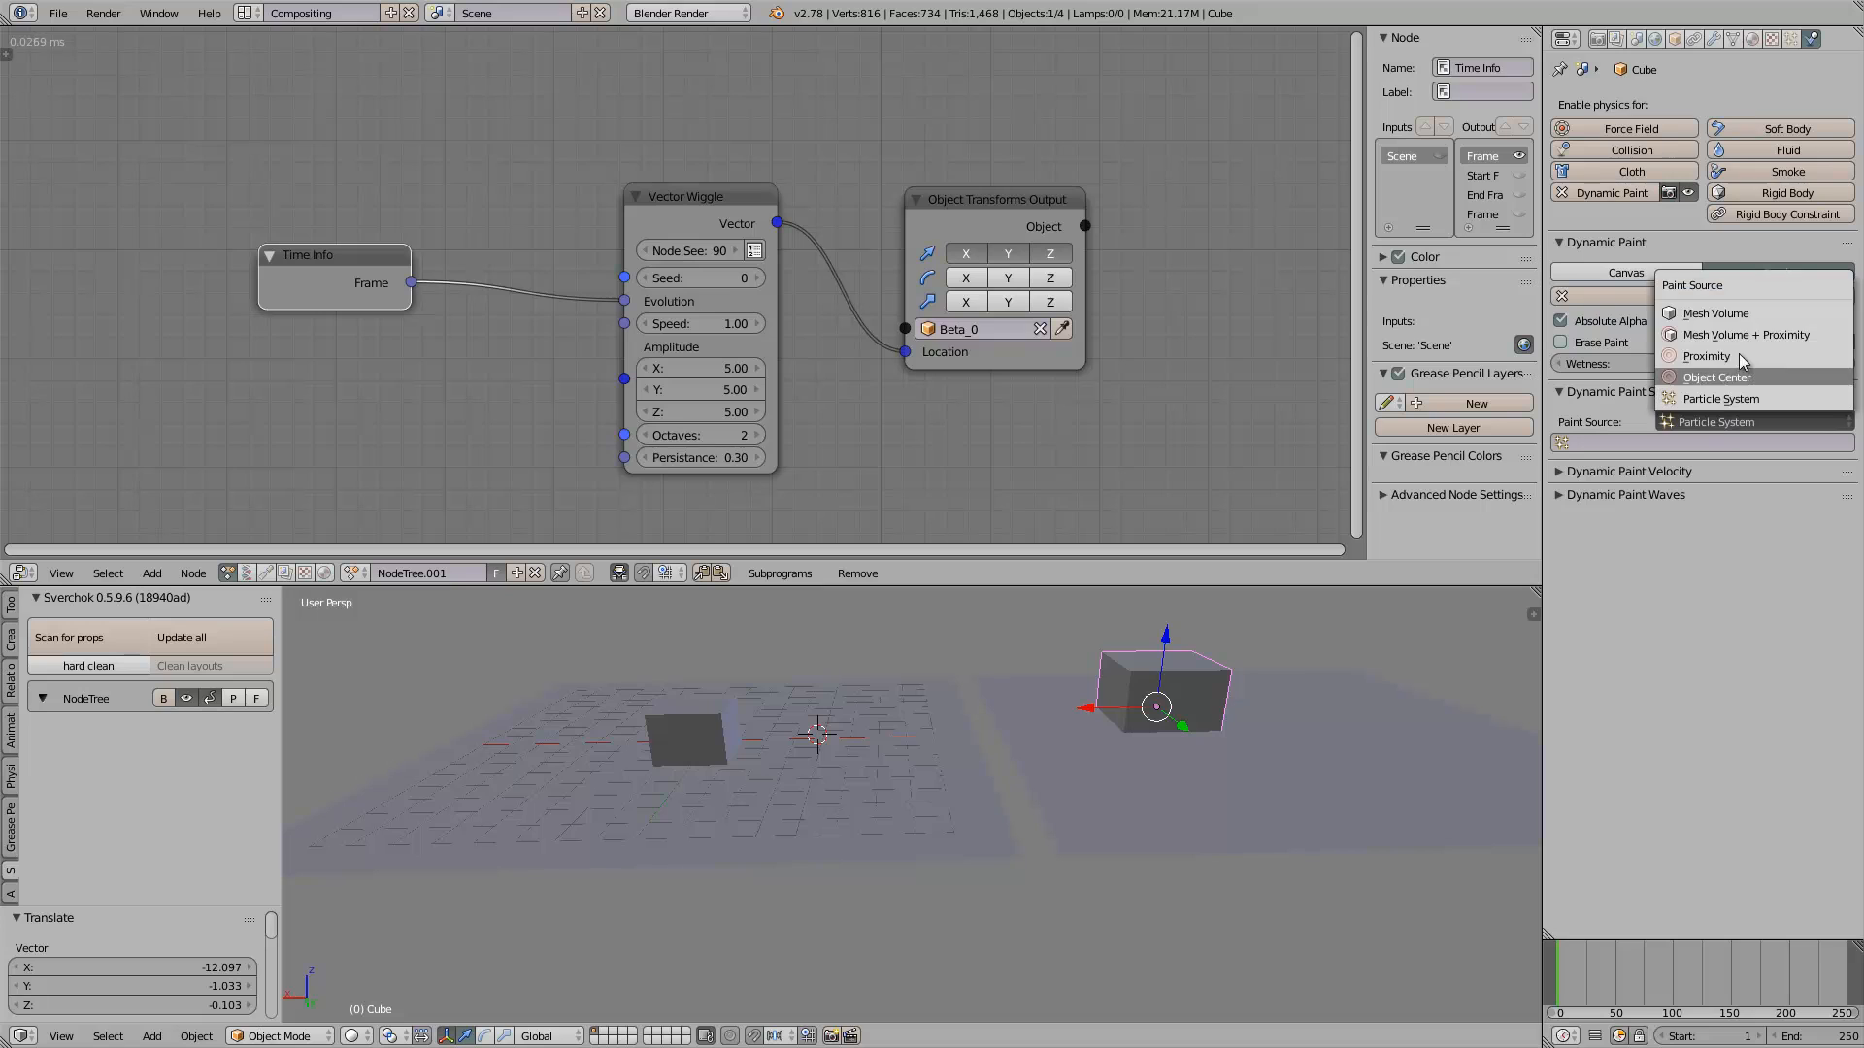
left_click(1743, 335)
left_click(1728, 422)
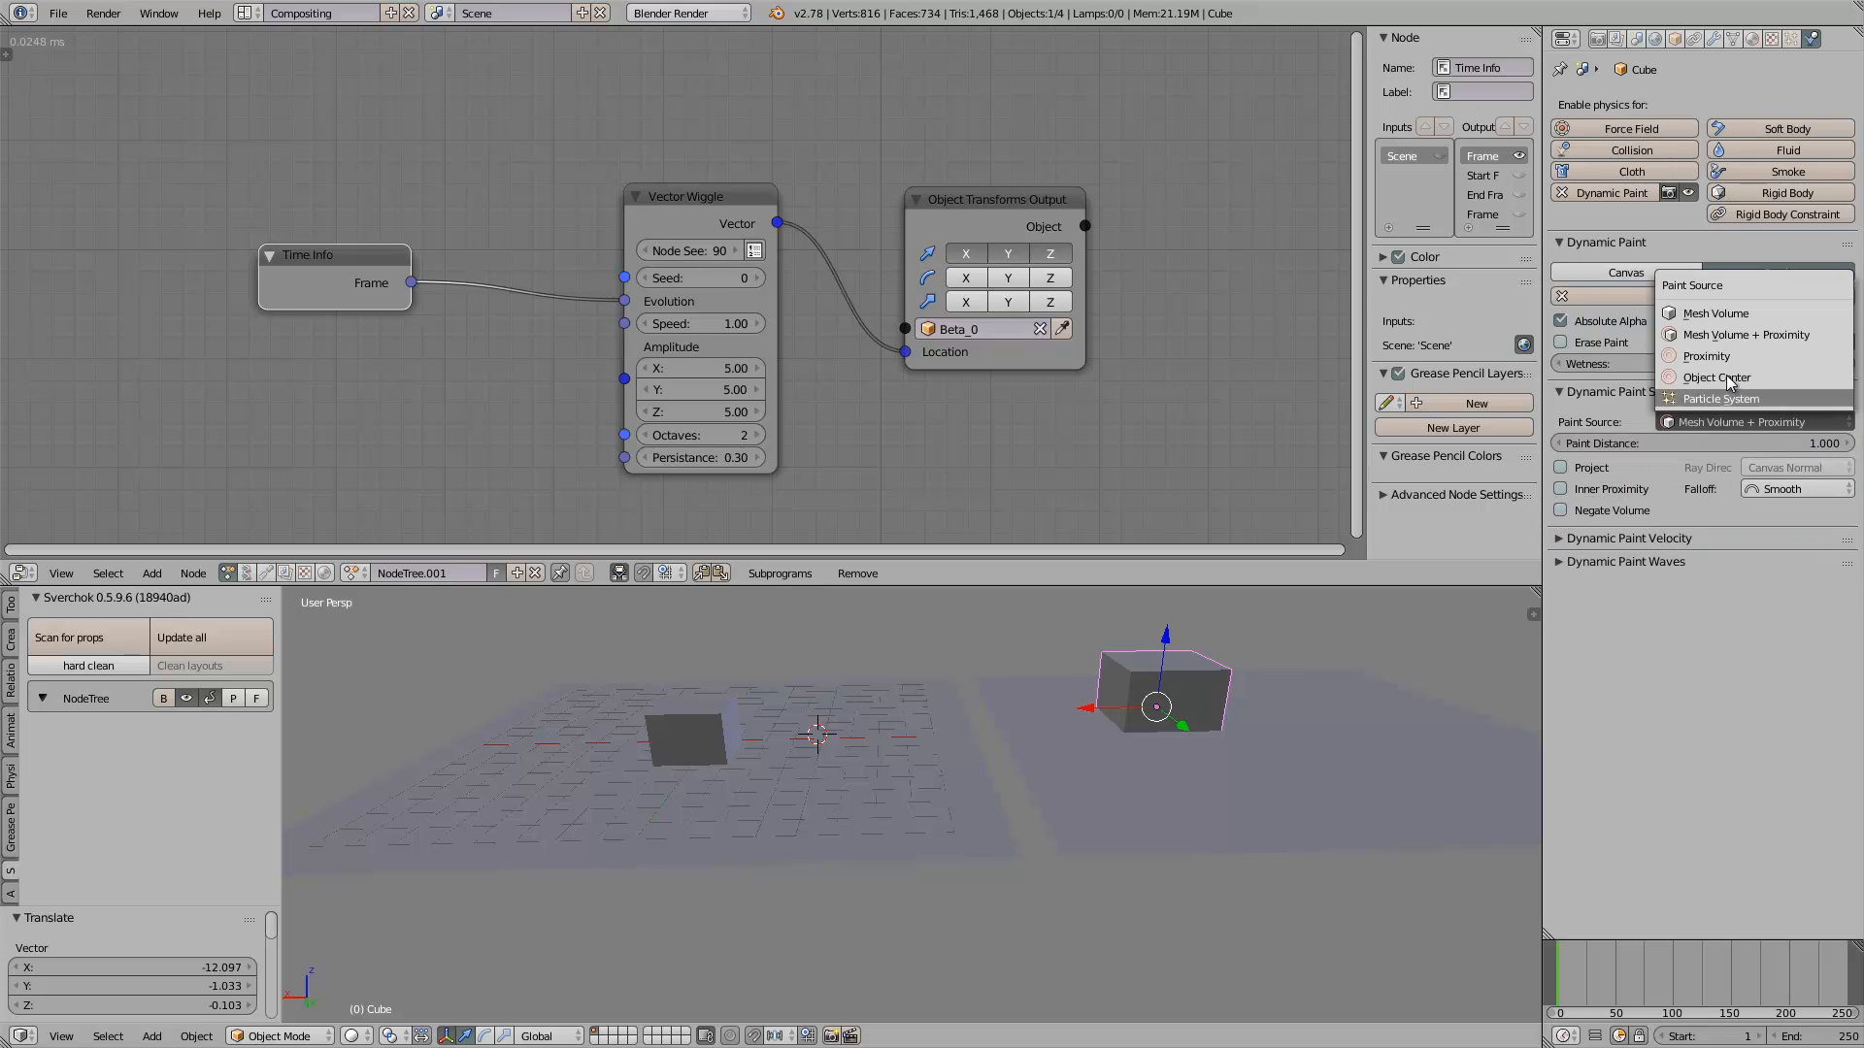
left_click(1738, 313)
Select the cubes and canvas planes in turn to compare their Dynamic Paint roles, ending on the mesh cube
mouse_move(1204, 738)
middle_mouse_down()
mouse_move(1224, 800)
mouse_move(973, 753)
mouse_move(1119, 757)
mouse_move(1193, 715)
middle_mouse_up()
right_click(1227, 817)
right_click(1202, 762)
scroll(1191, 745, "down", 2)
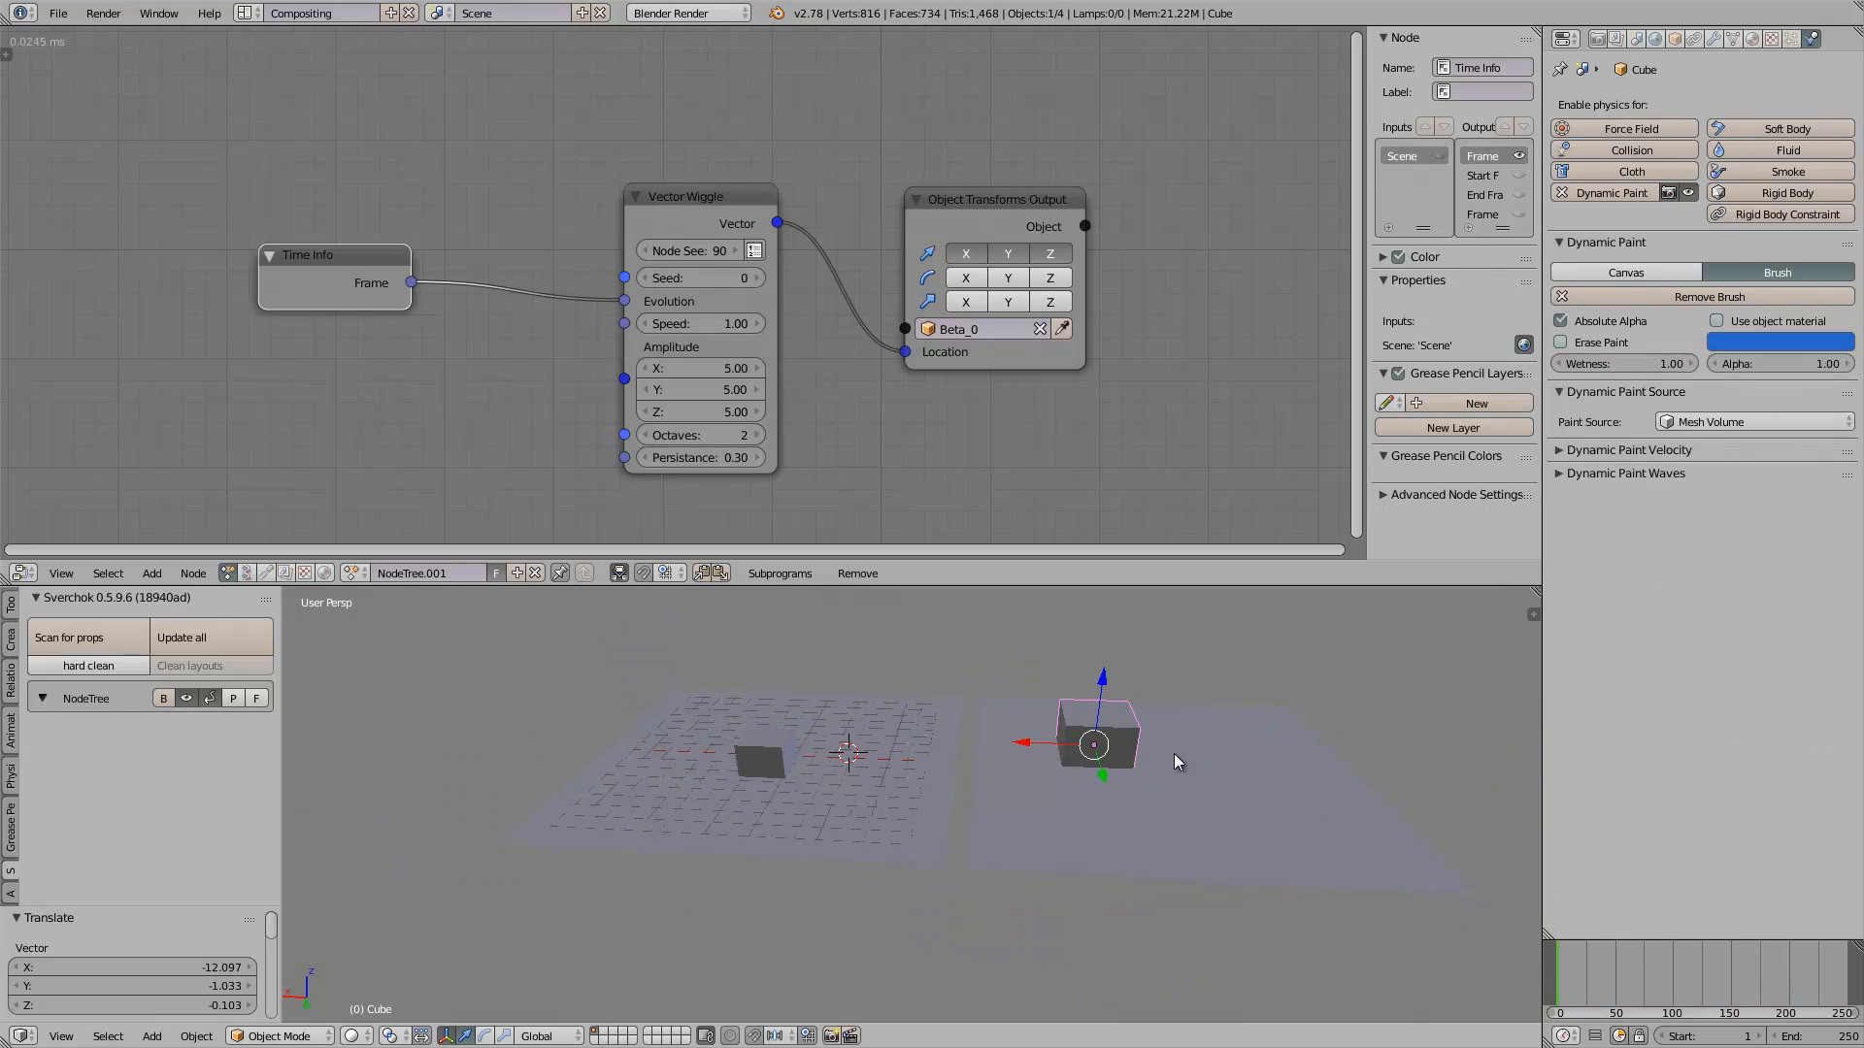
right_click(1179, 816)
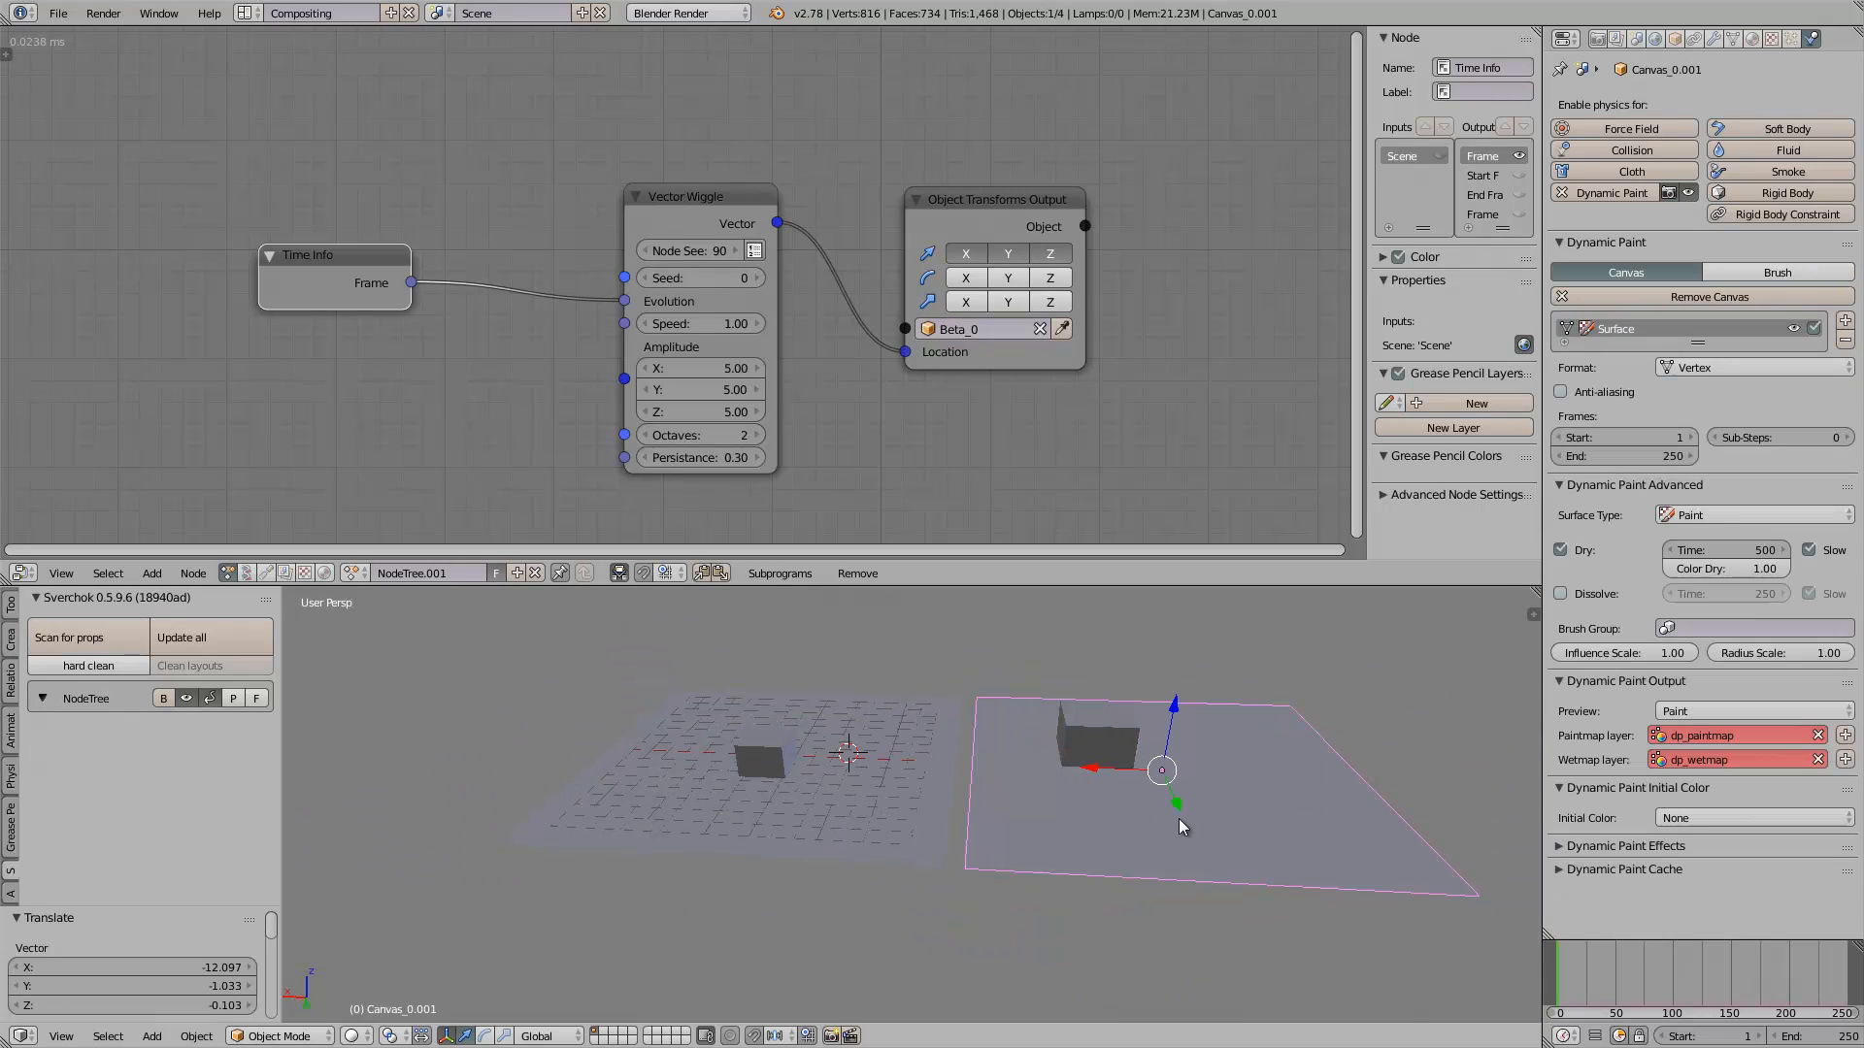
right_click(788, 770)
right_click(855, 810)
right_click(791, 759)
right_click(842, 785)
right_click(1121, 758)
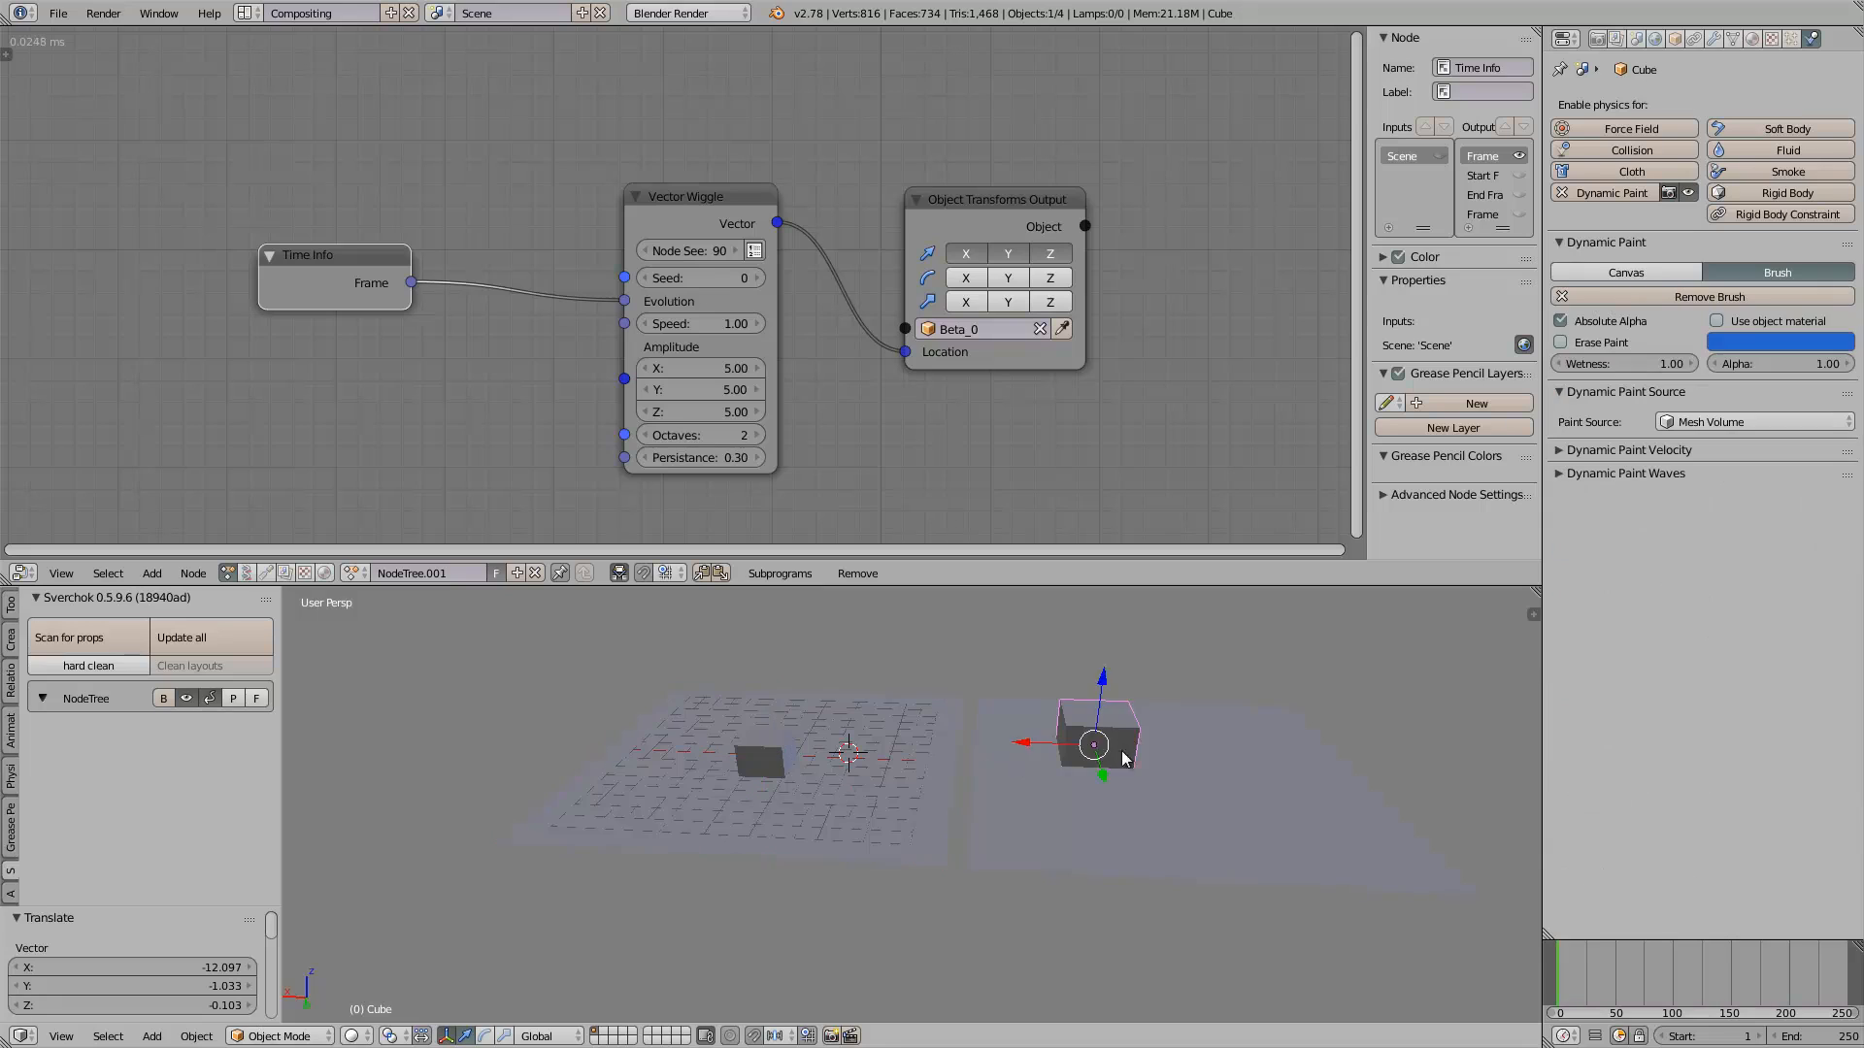
Play the animation to test painting on both canvases, stopping back at frame 0
key("alt+a")
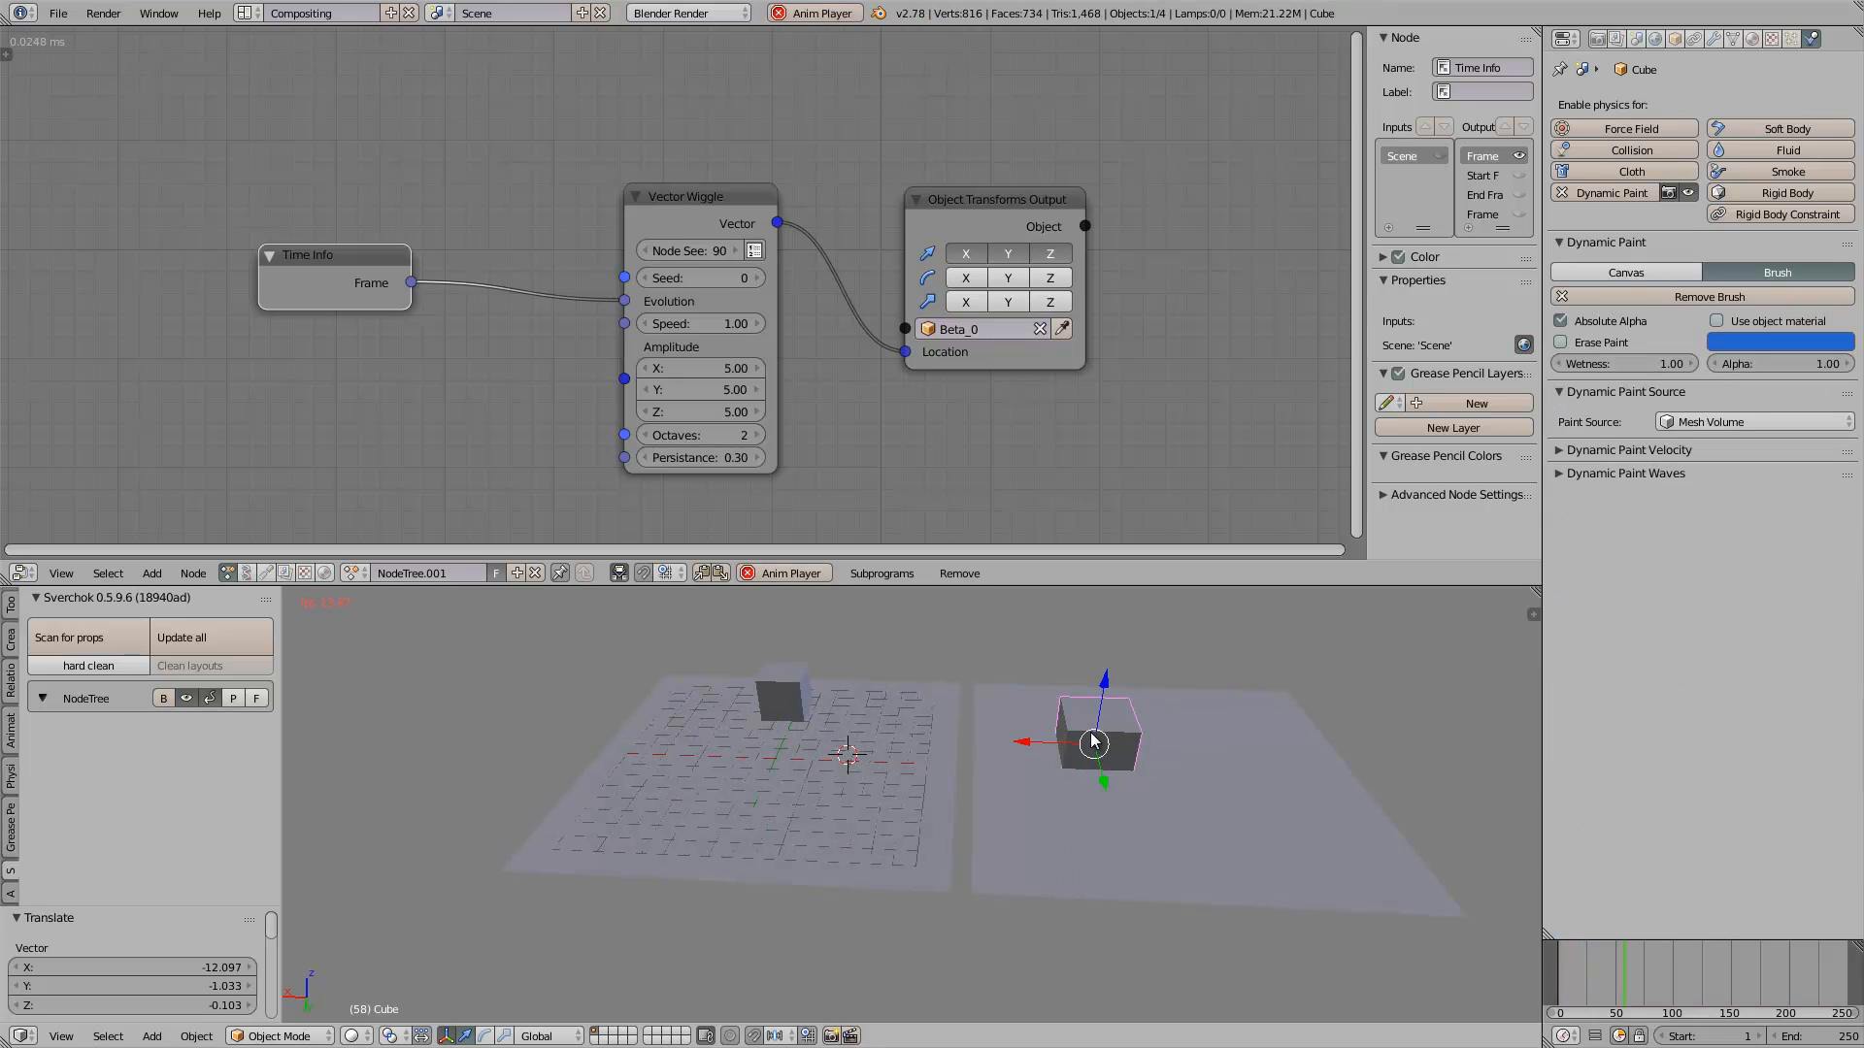
key("Escape")
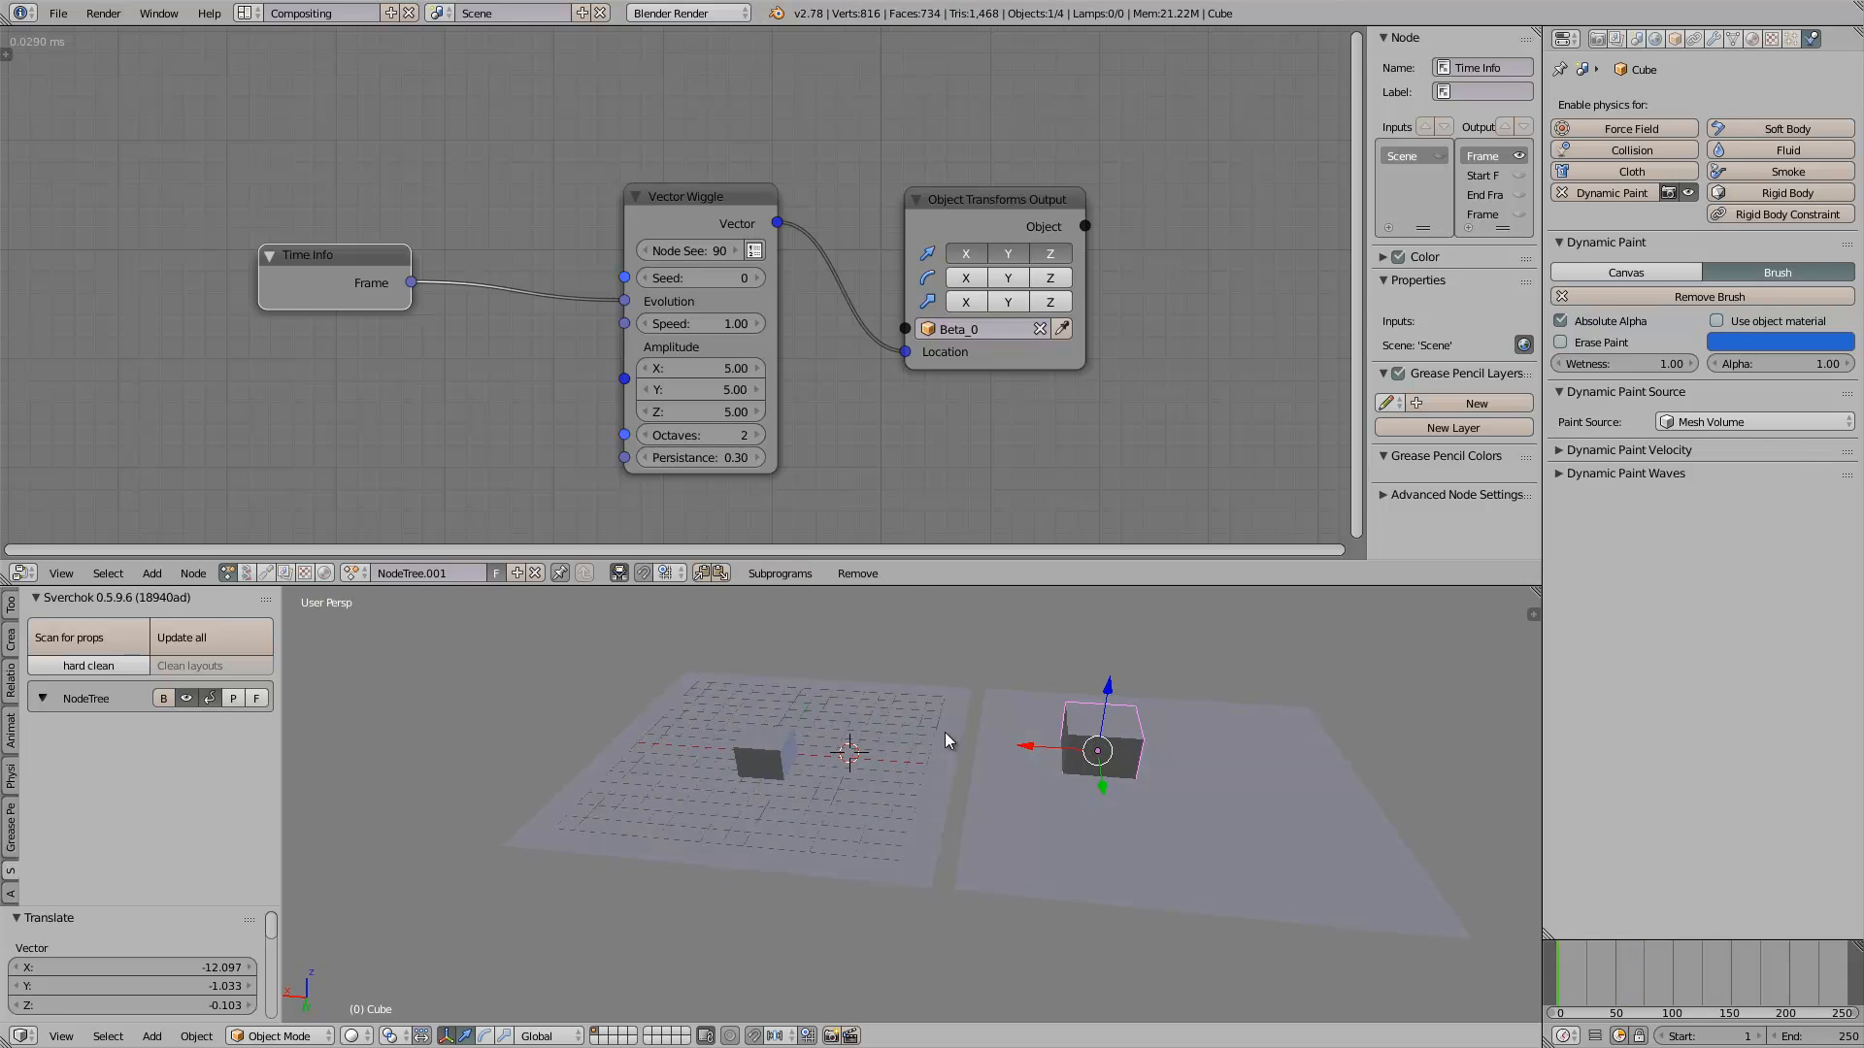
middle_click_drag(945, 732, 1002, 752)
middle_click_drag(879, 761, 824, 690)
Place the 3D cursor on the duplicated canvas and delete that canvas together with the mesh cube
key("shift+a")
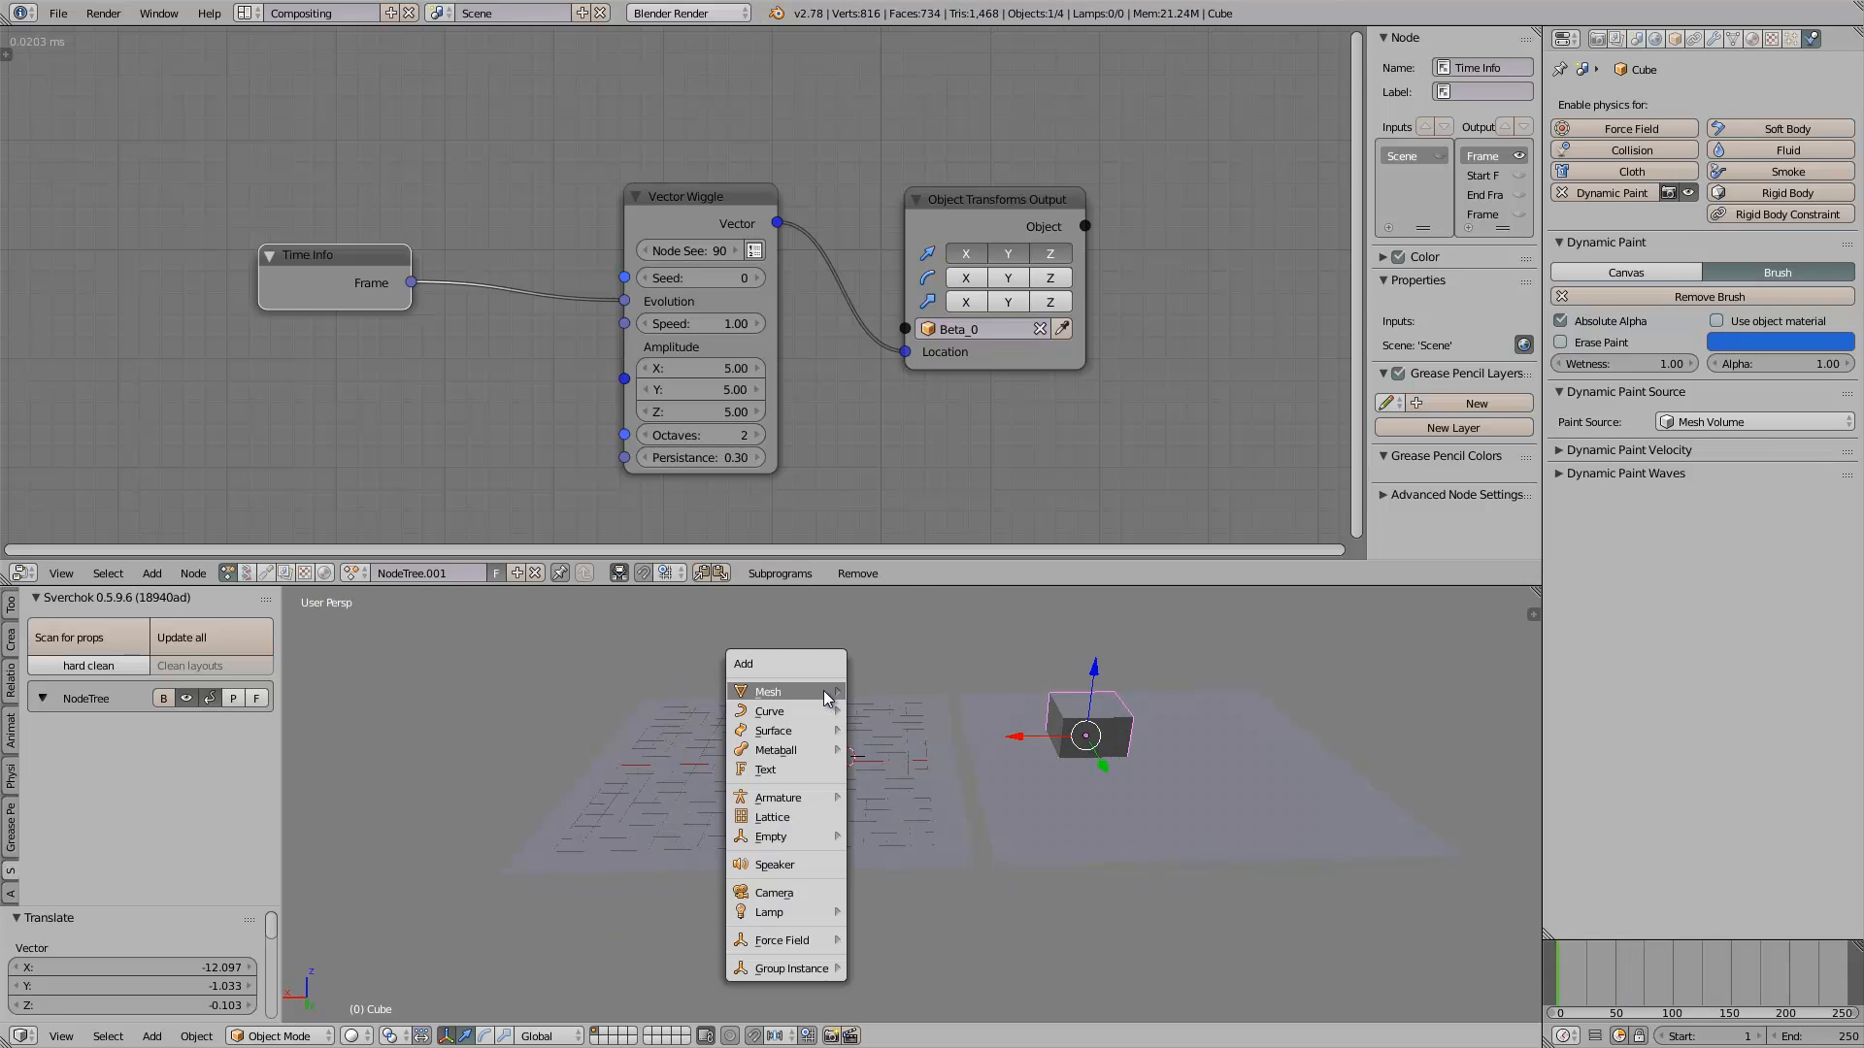
left_click(1202, 776)
right_click(1167, 742)
key("Delete")
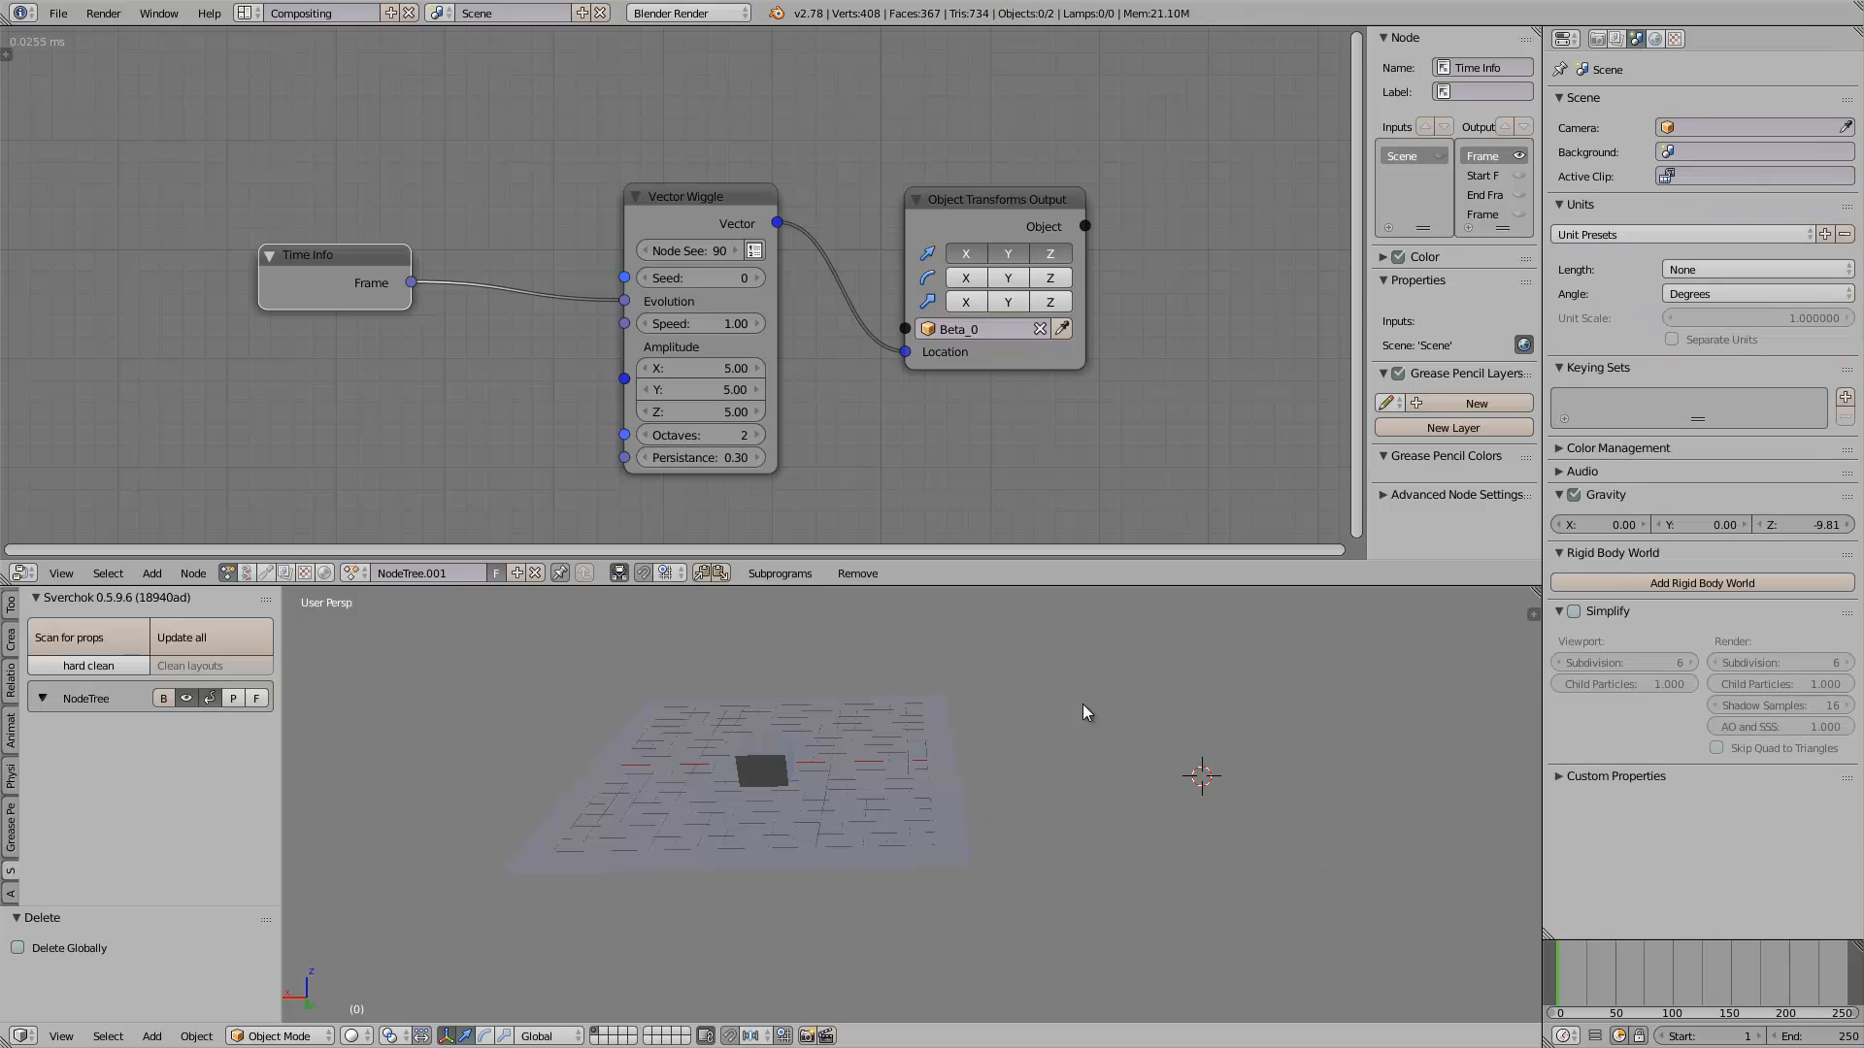
Add a mesh plane at the 3D cursor and scale it up to roughly the Sverchok canvas's size
key("shift+a")
mouse_move(1081, 703)
left_click(1182, 710)
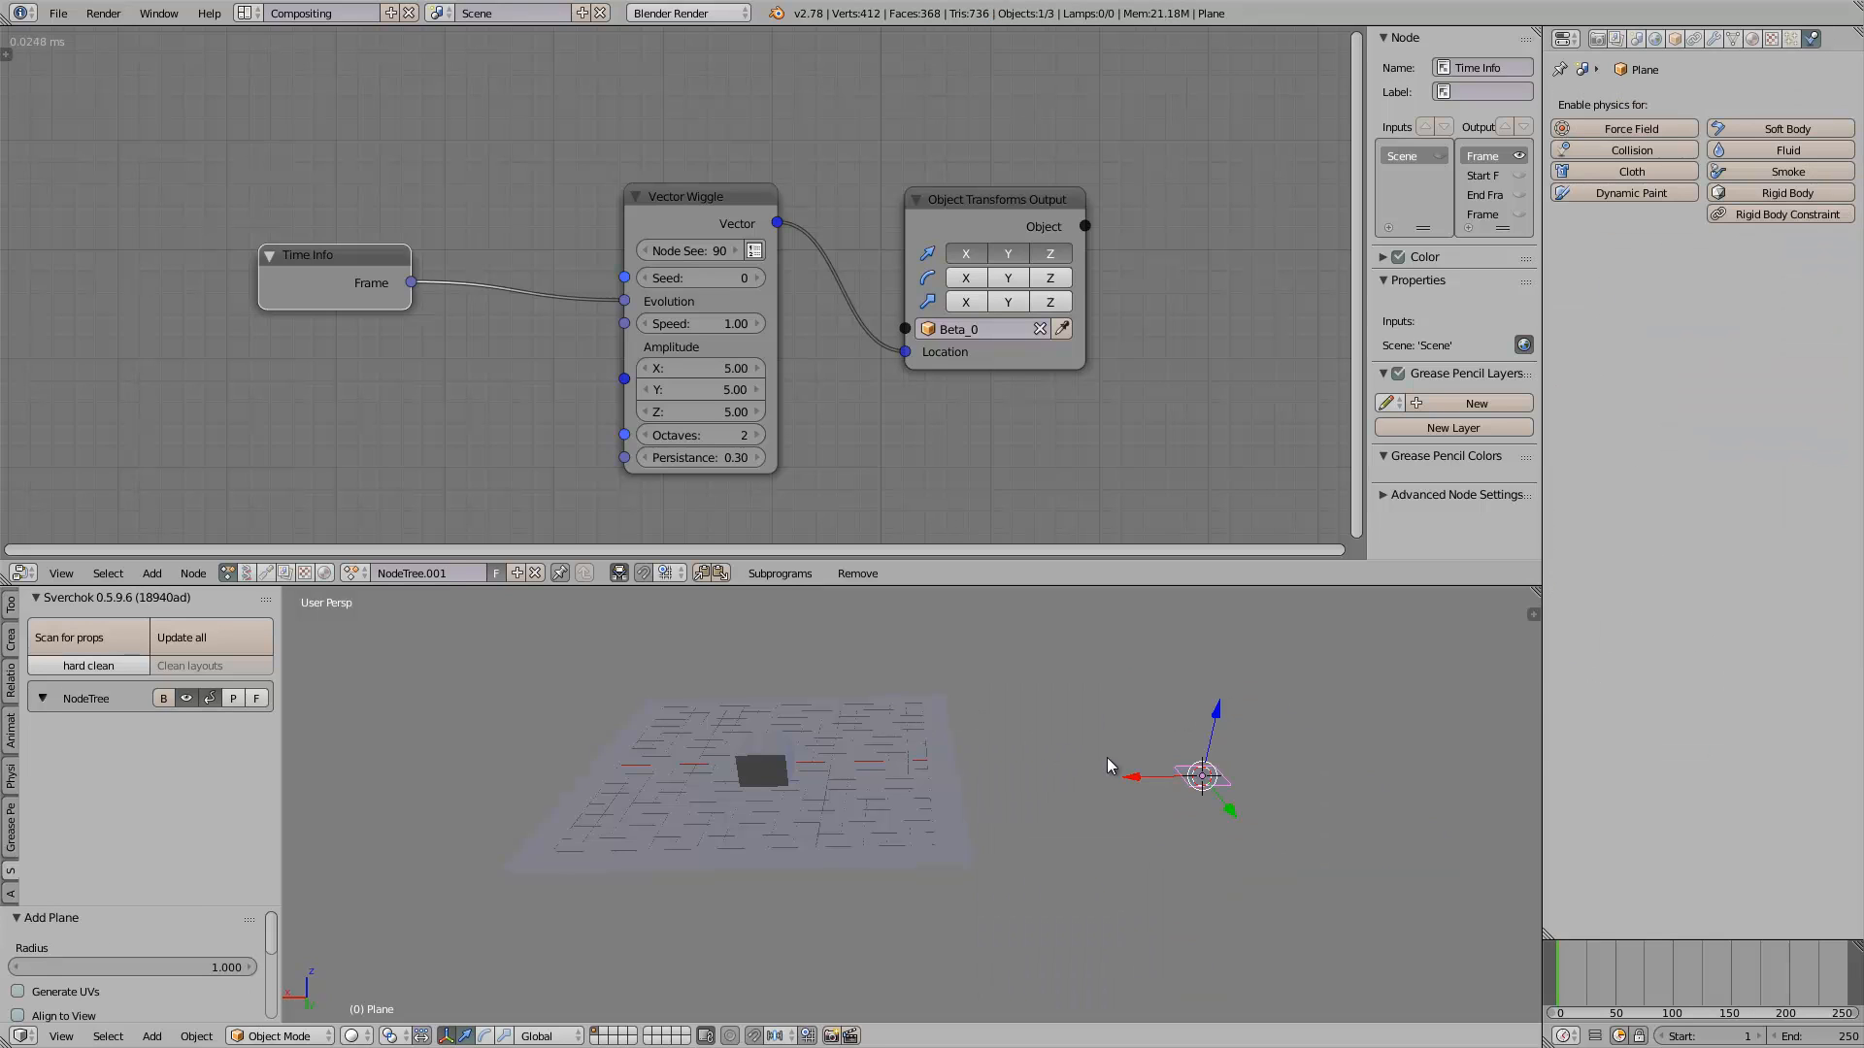
key("s")
left_click(1262, 825)
Subdivide the new plane with 9 cuts and return to Object Mode
key("Tab")
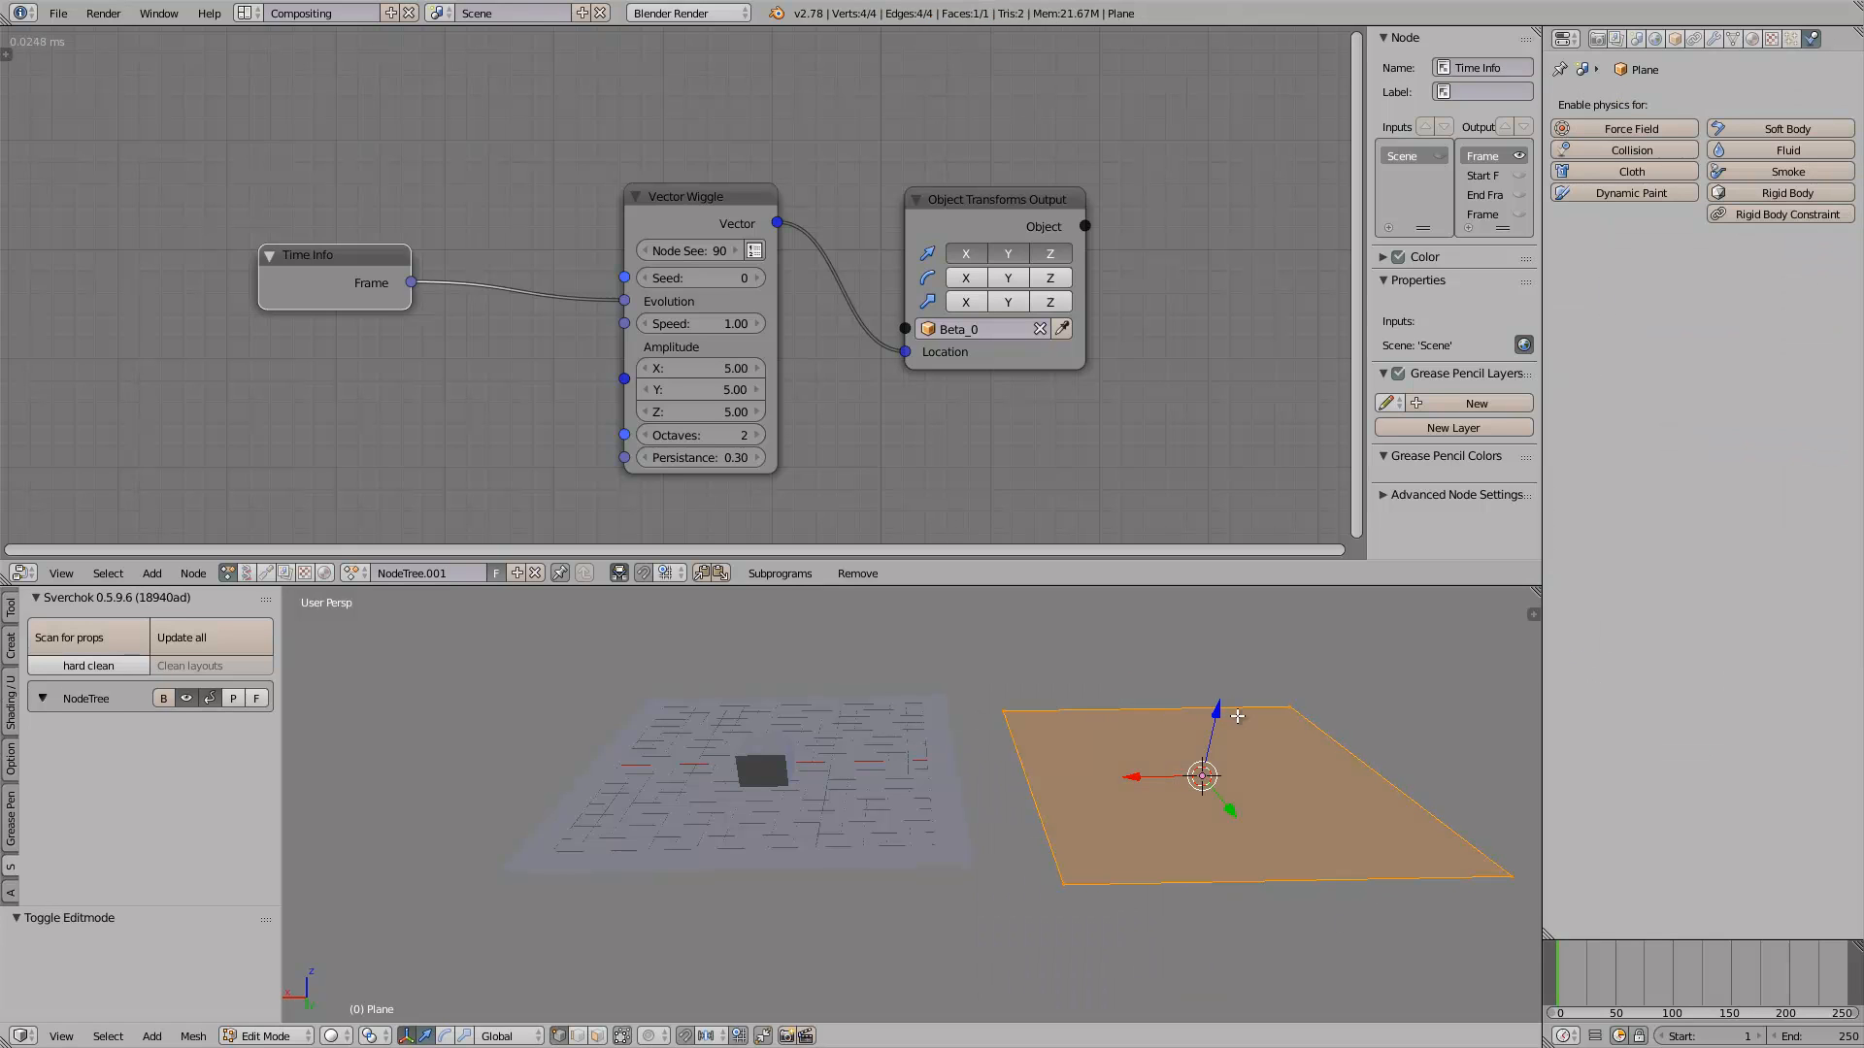
key("space")
type("subdi")
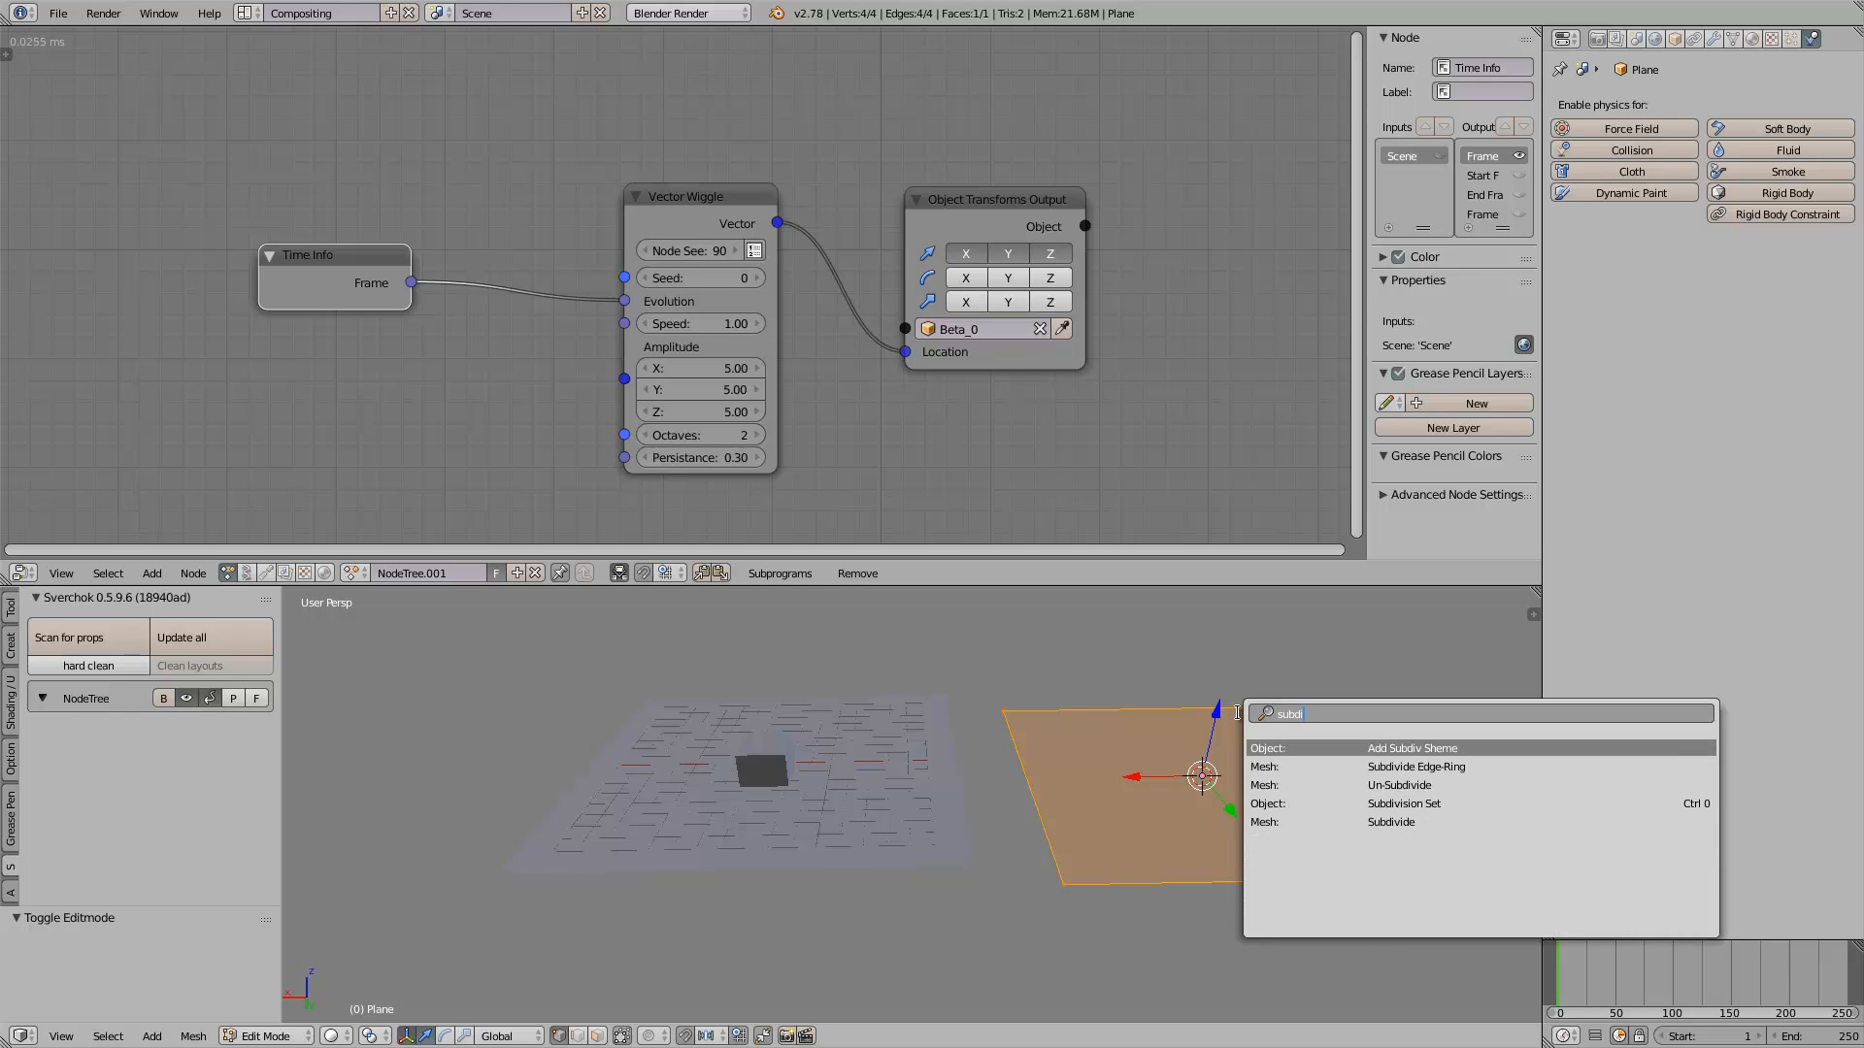
key("Down")
key("Up")
type("i")
key("Down")
key("Down")
key("Down")
key("Down")
key("Return")
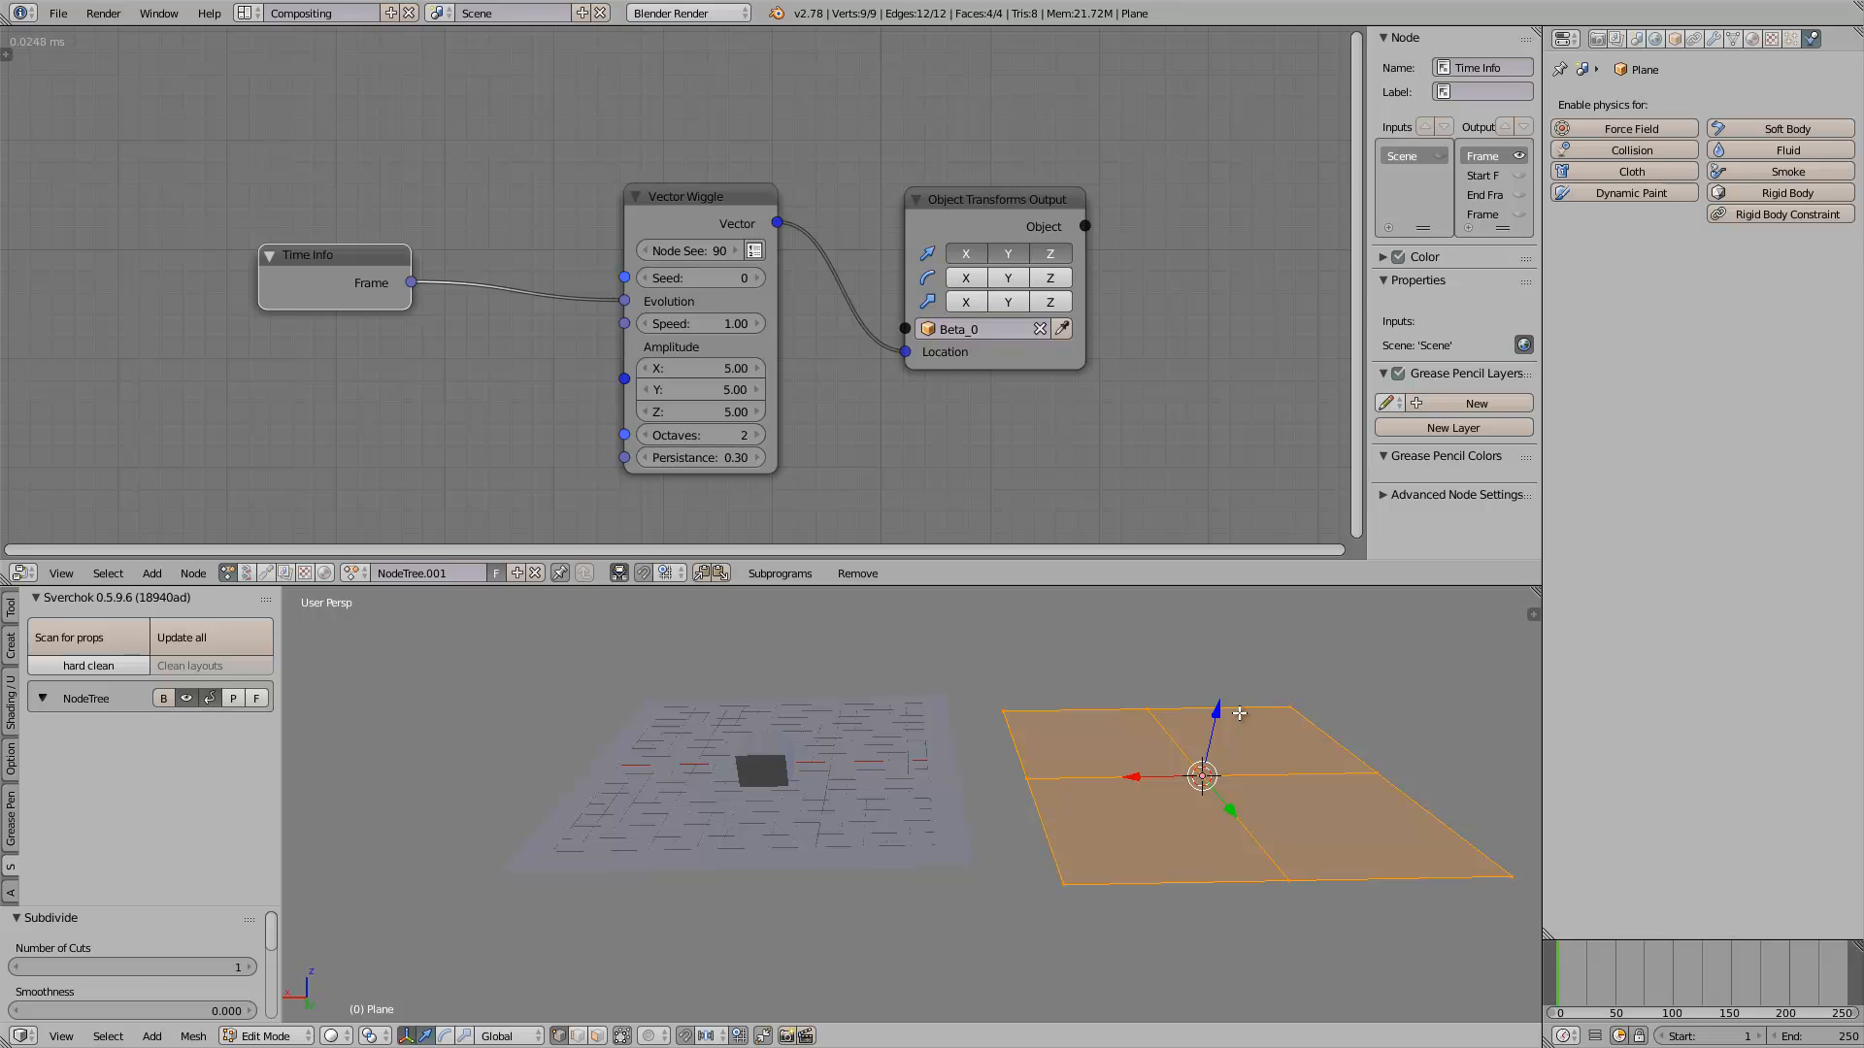
left_click_drag(238, 967, 277, 967)
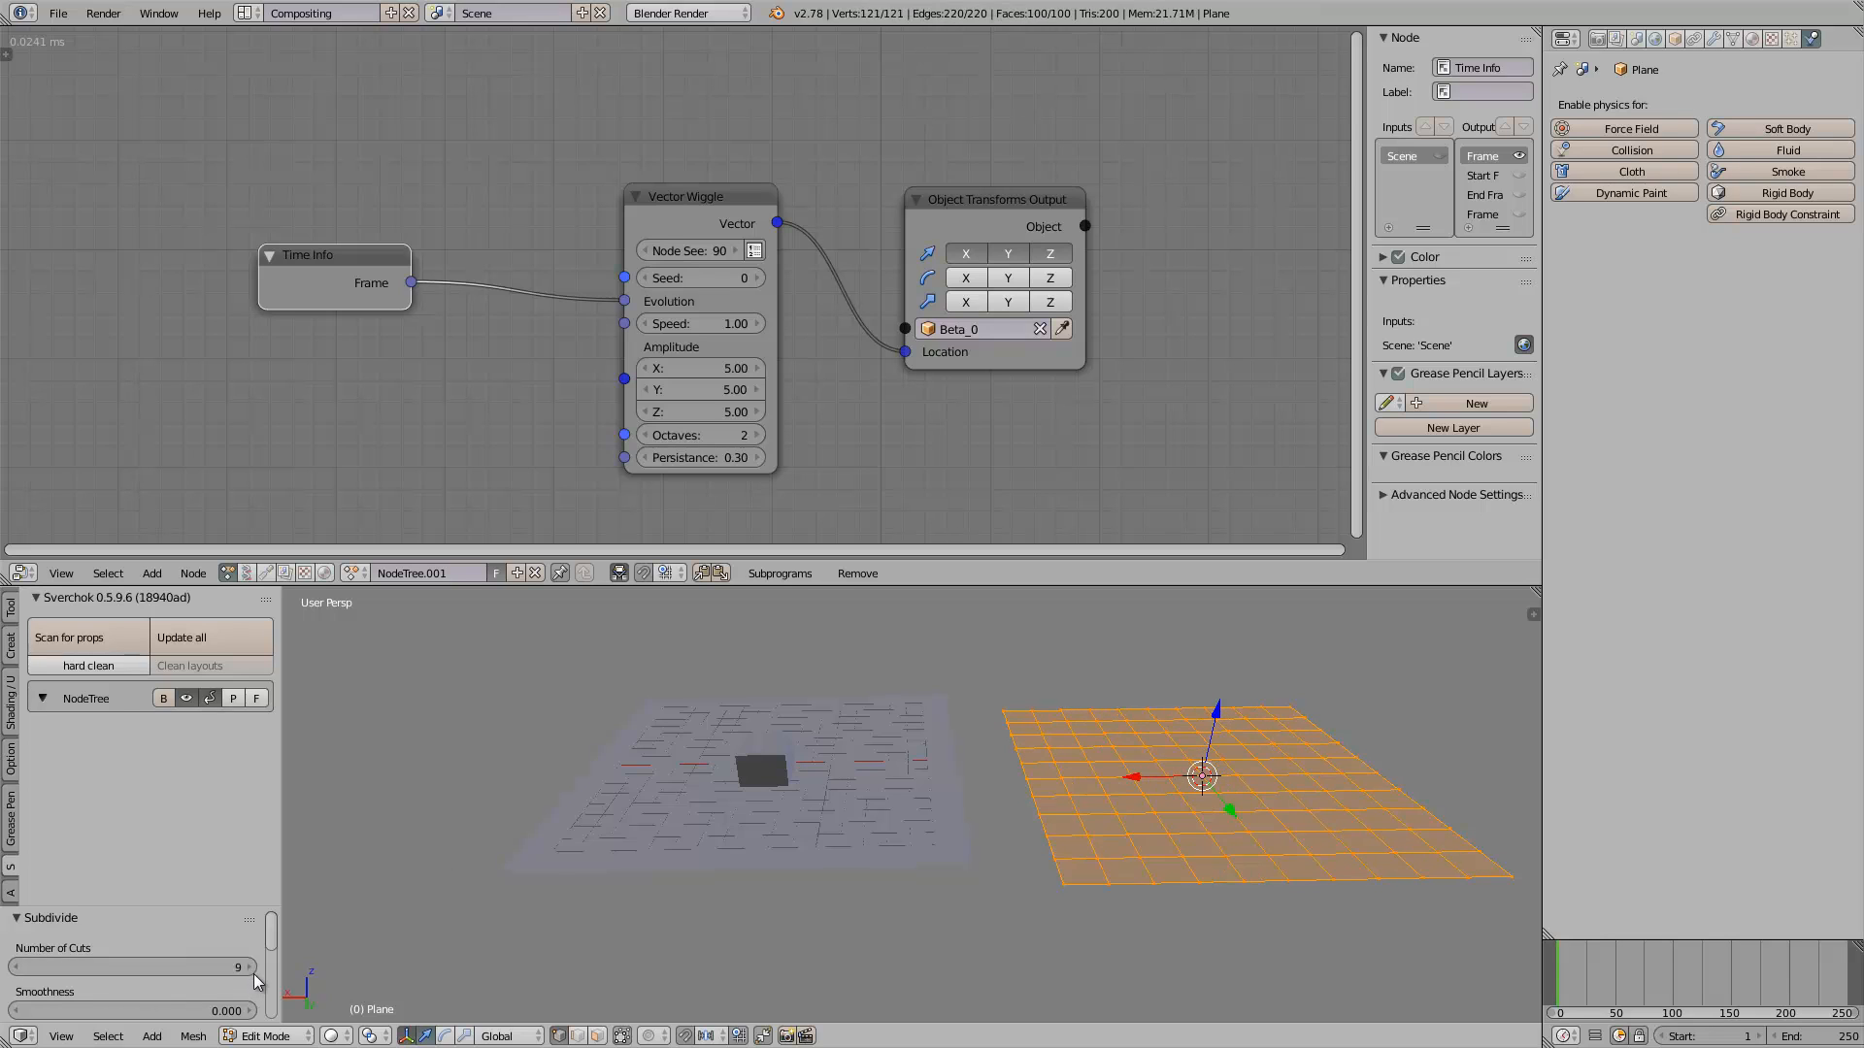
key("Tab")
Add a mesh cube over the new plane, shift it slightly and scale it up so it intersects the plane
key("shift+a")
mouse_move(1135, 682)
left_click(1180, 705)
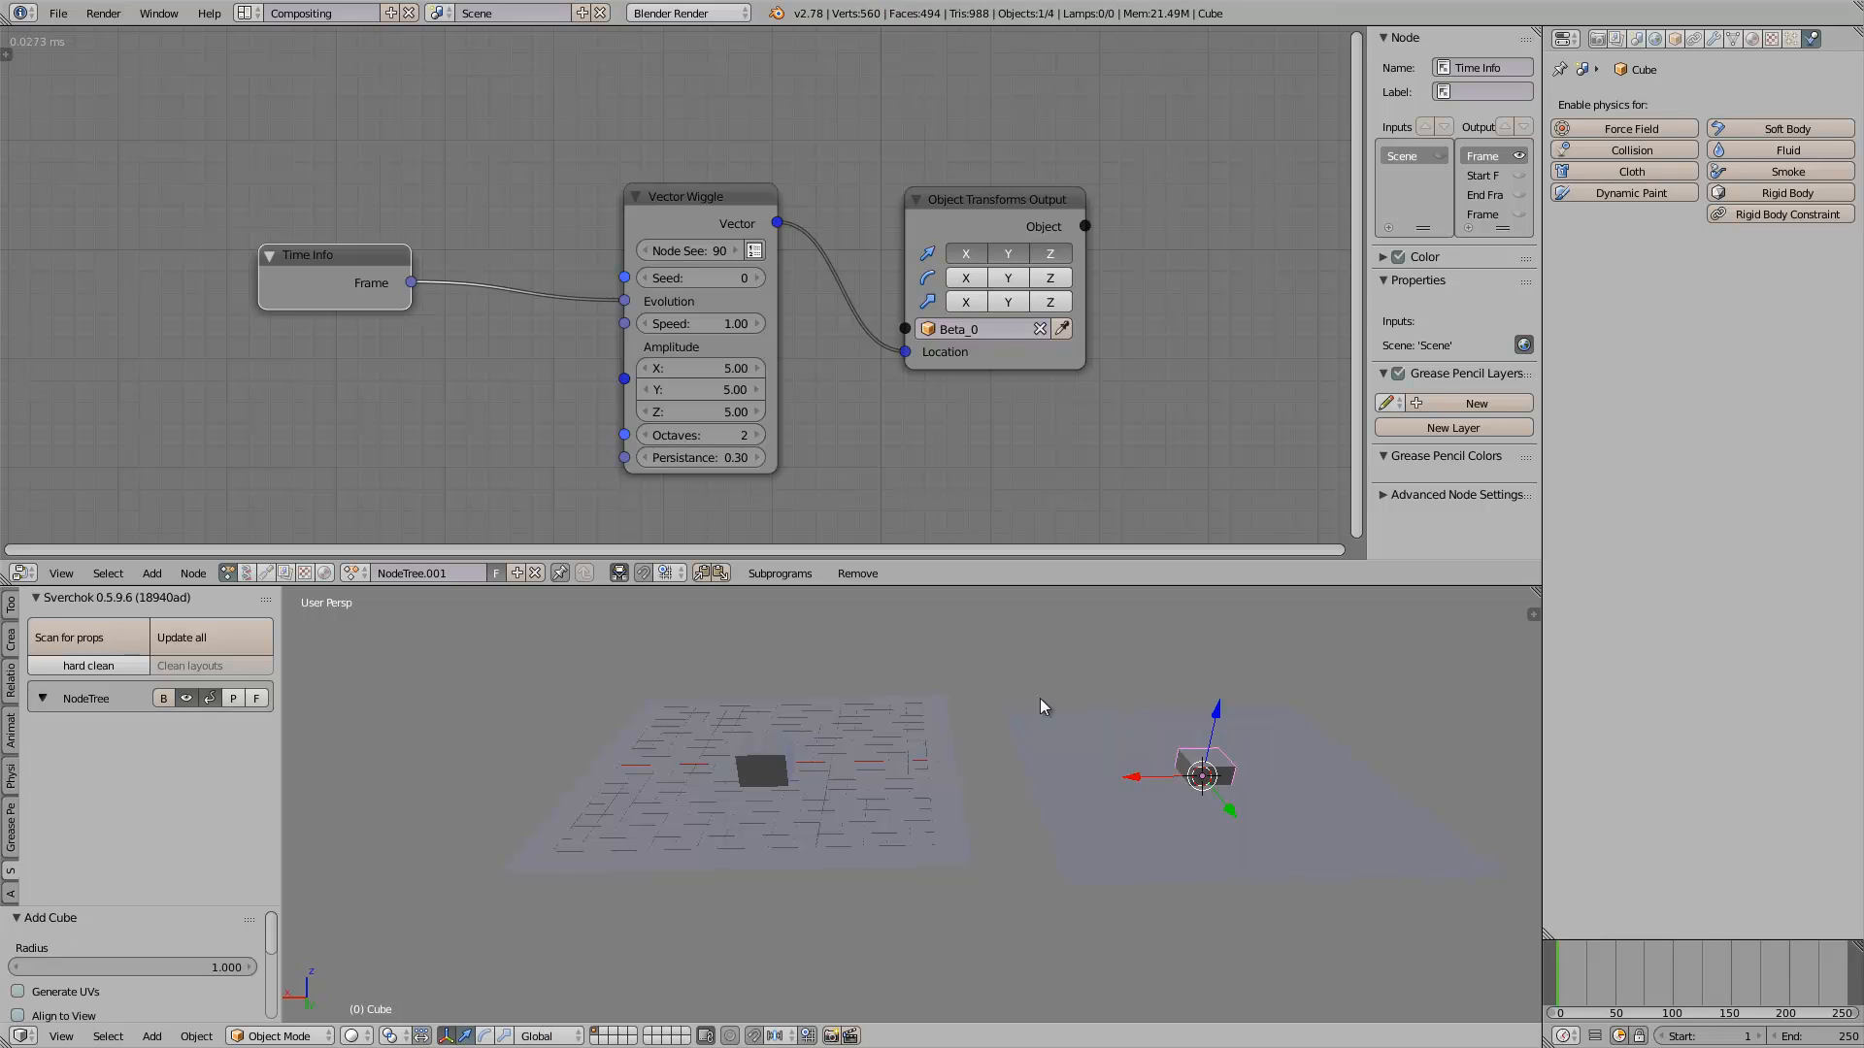
key("g")
left_click(982, 666)
key("s")
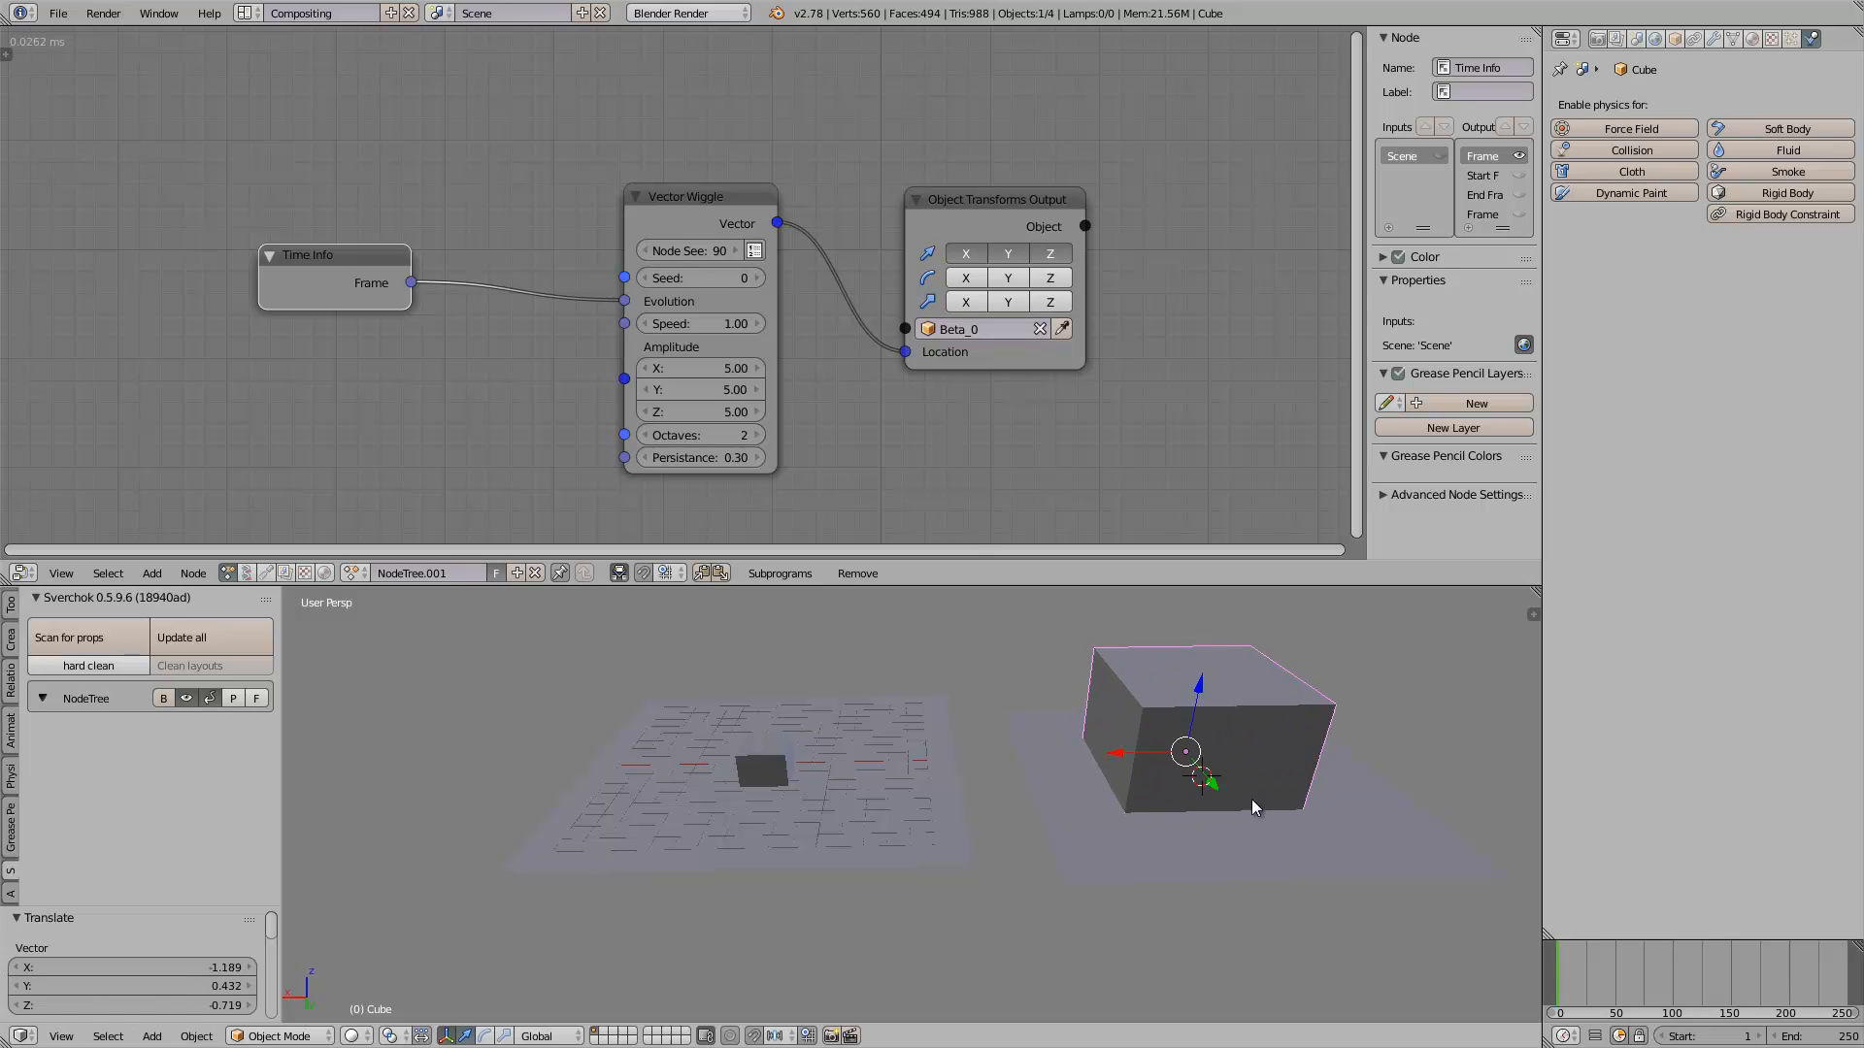
left_click(1248, 803)
Enable Dynamic Paint on the new cube and add it as a brush
left_click(1662, 194)
left_click(1760, 270)
left_click(1754, 296)
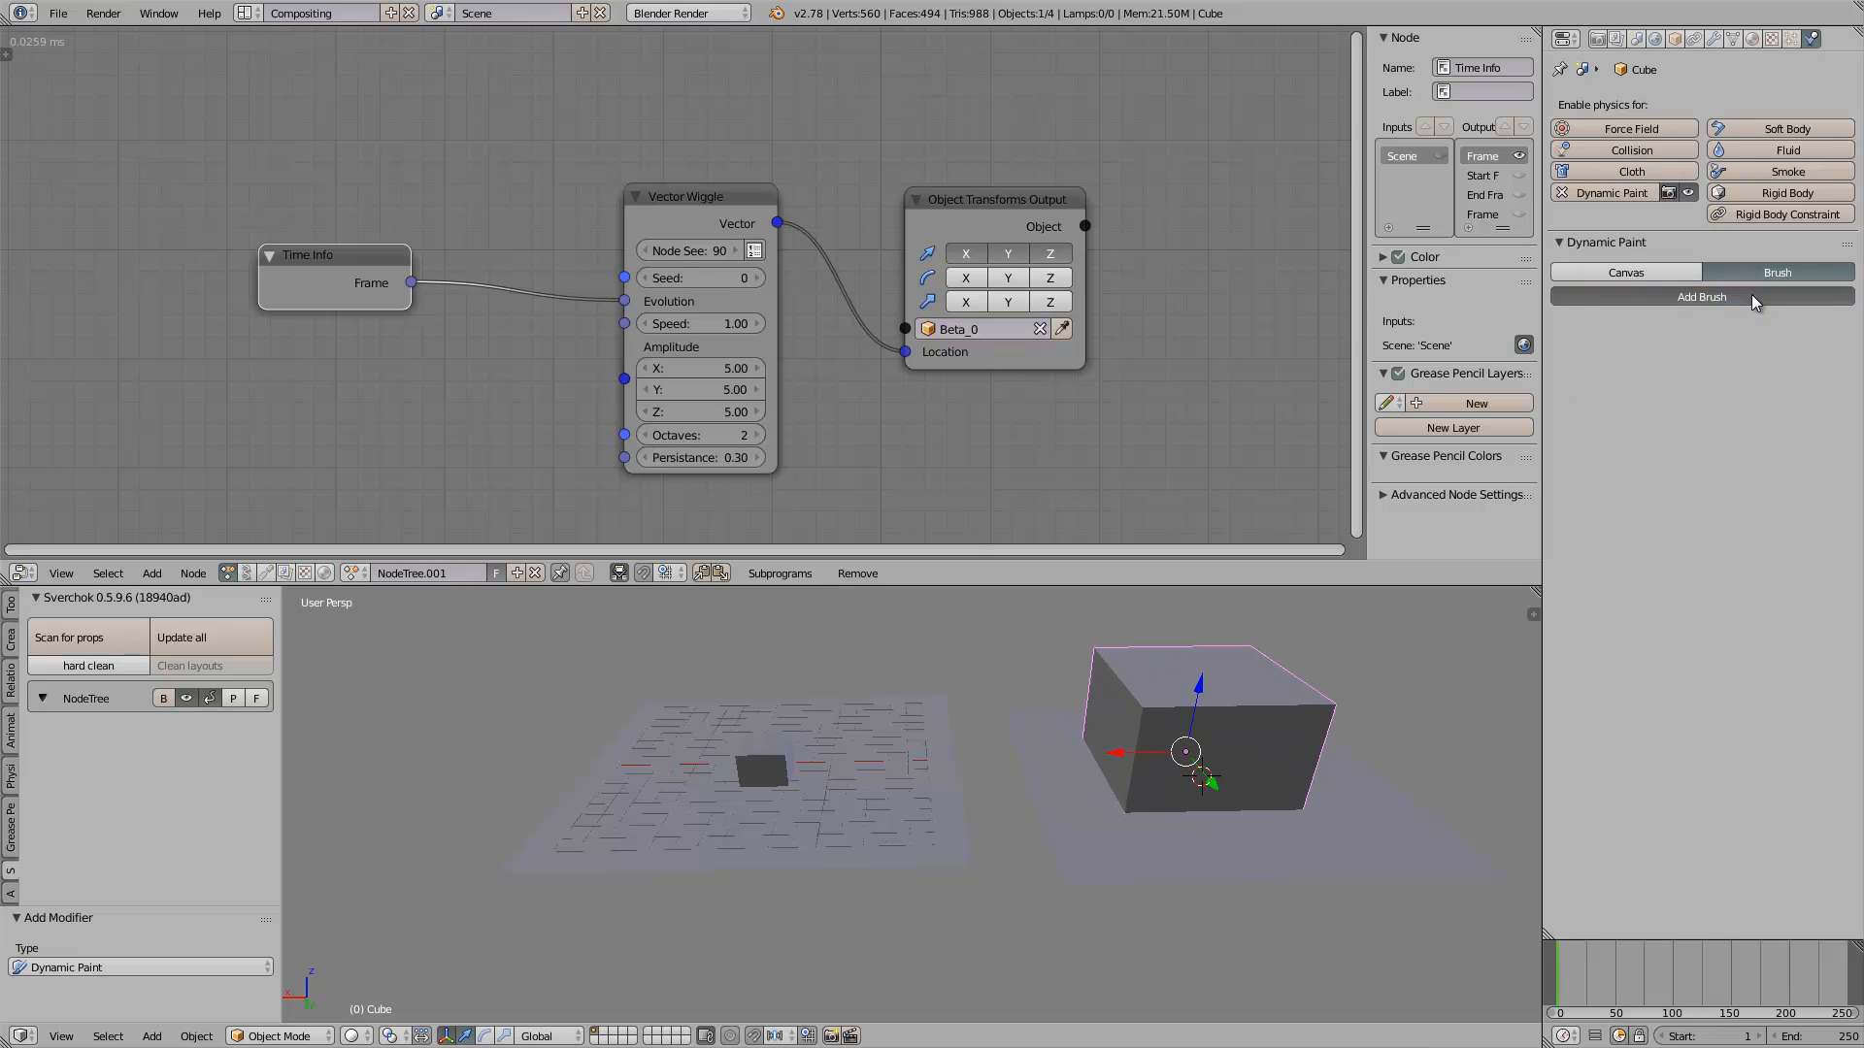
Enable Dynamic Paint on the subdivided plane and add it as a canvas
right_click(1144, 826)
left_click(1639, 200)
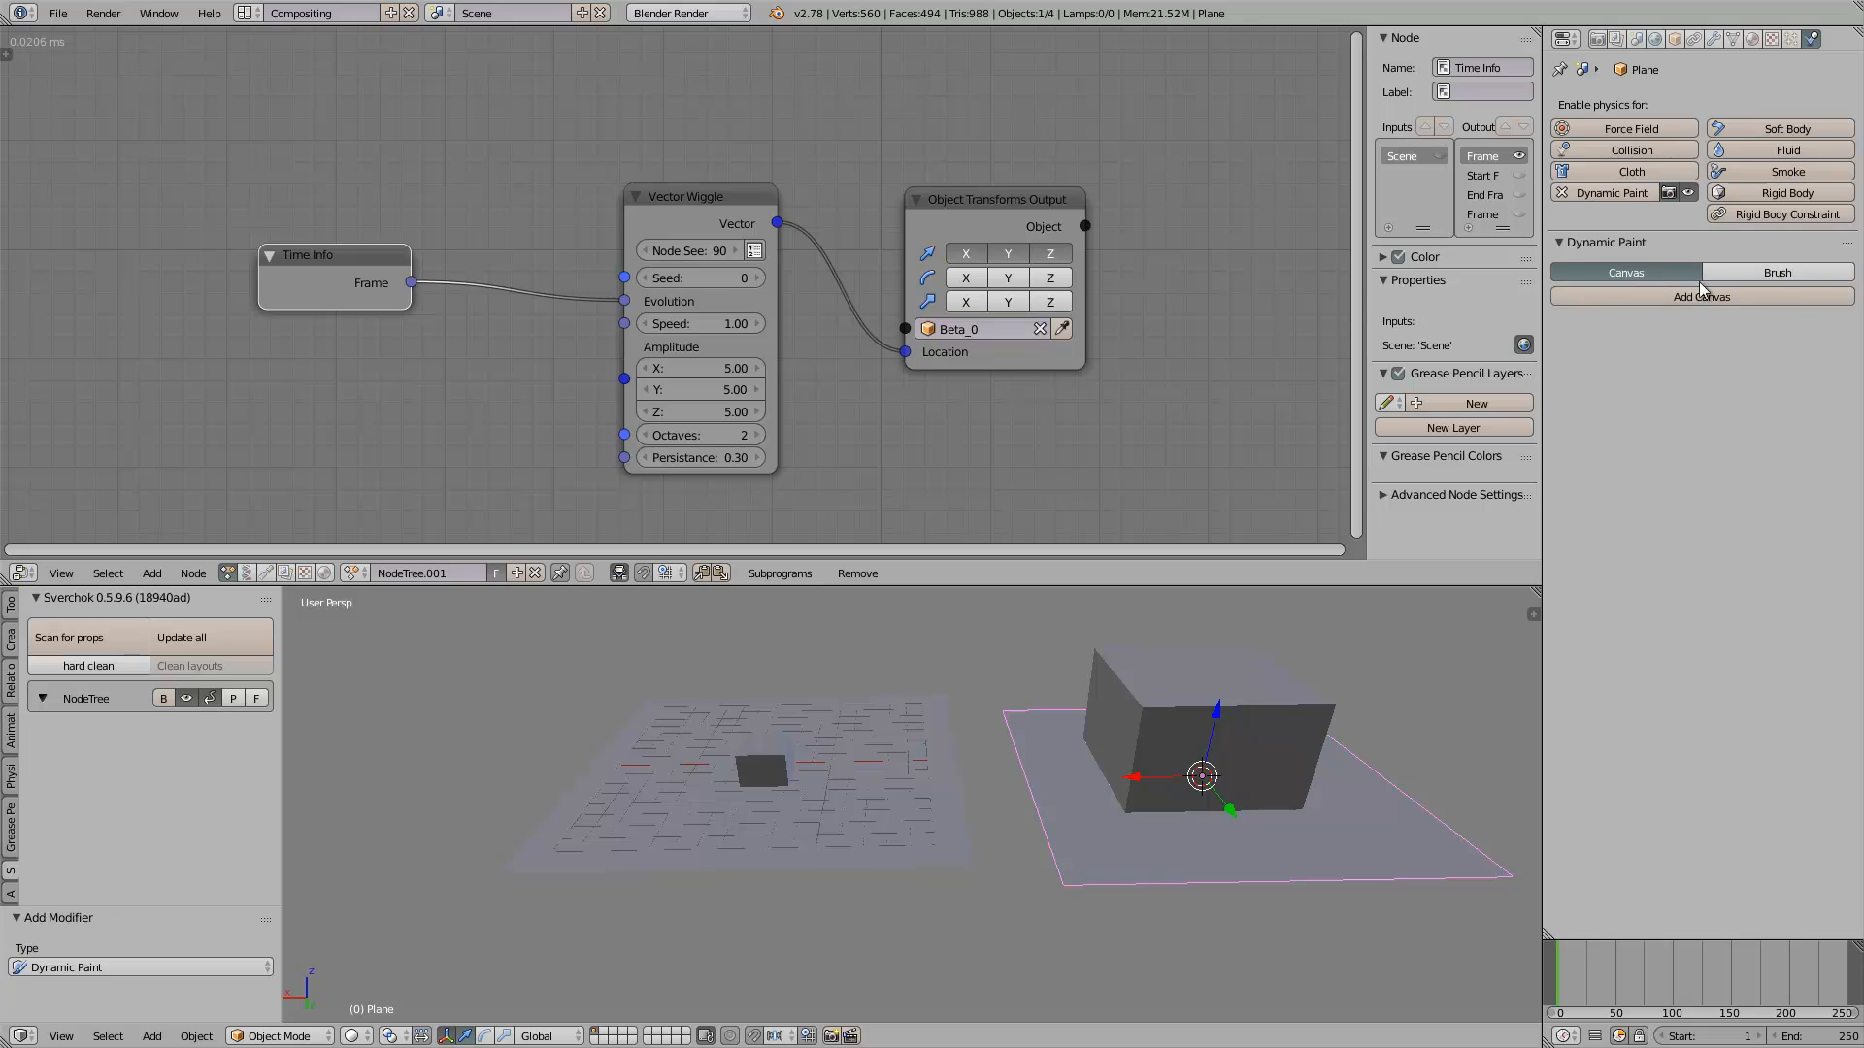
left_click(1702, 296)
Reposition the comparison cube over its plane and scale it down to about 0.47 so it still intersects the surface
right_click(1287, 718)
key("g")
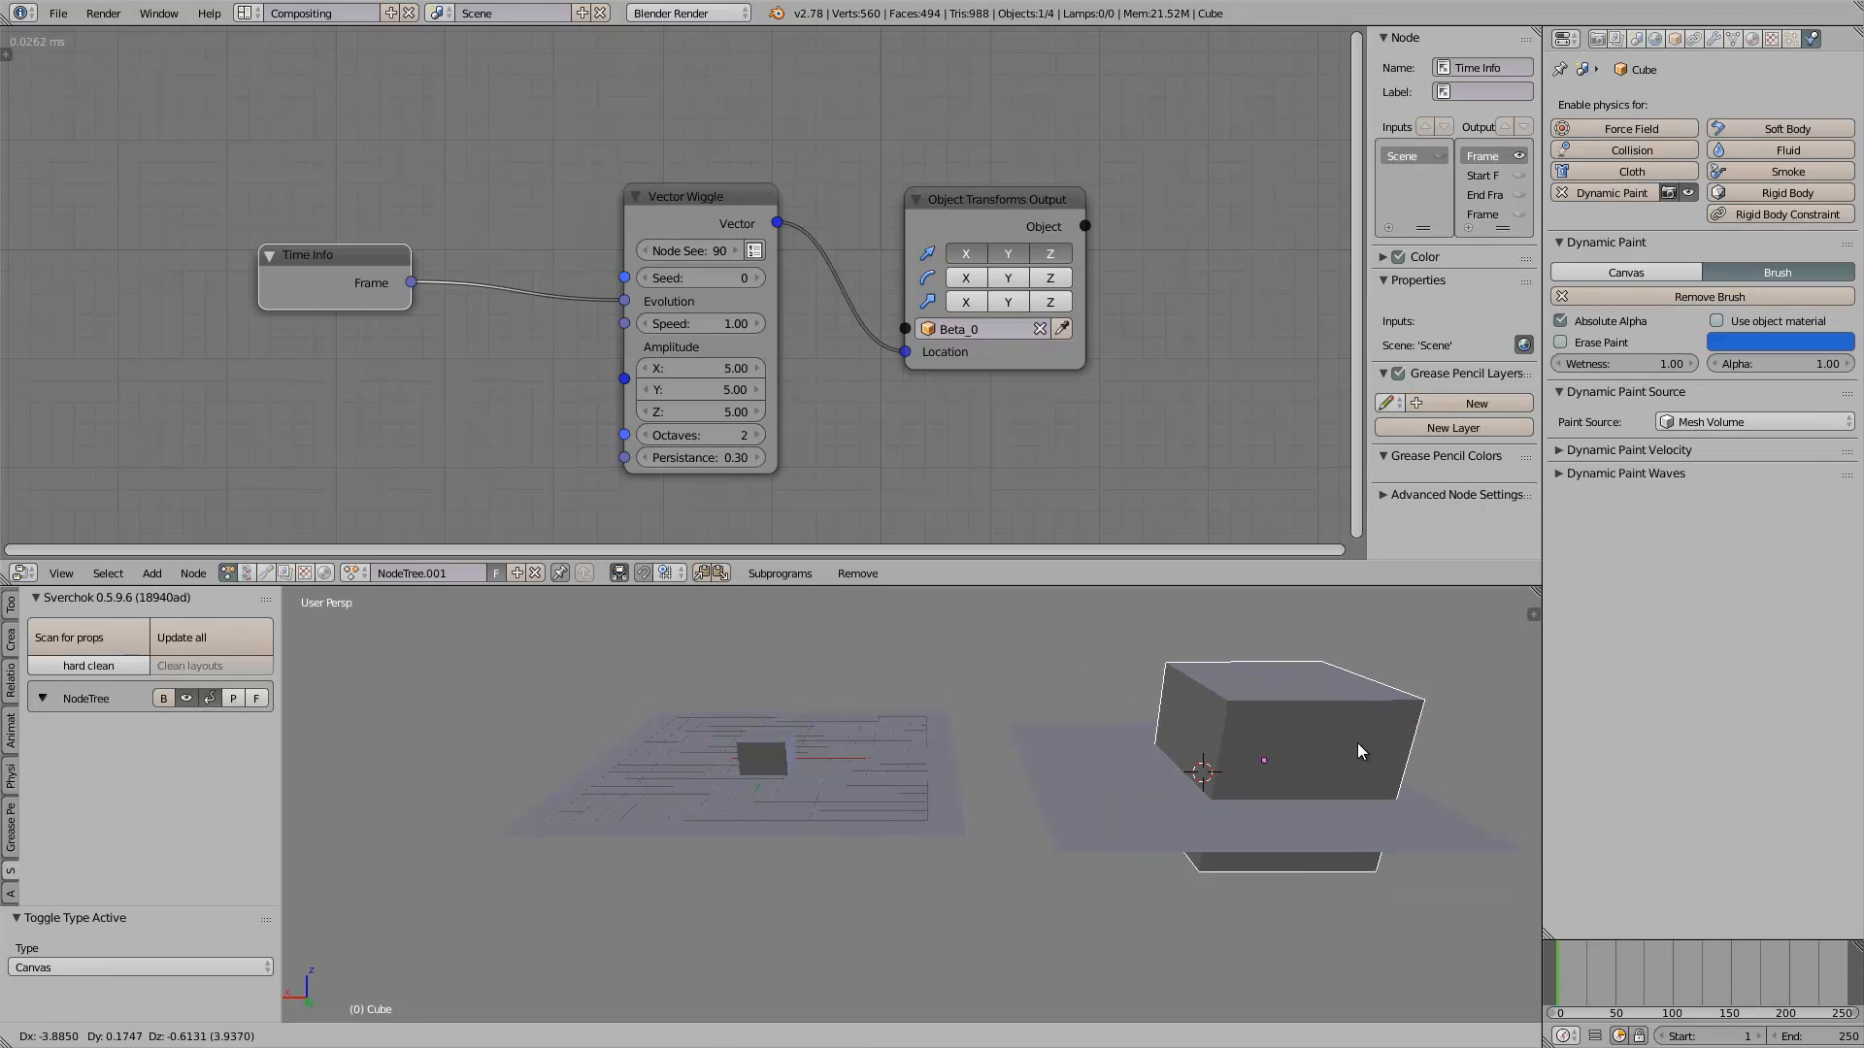
left_click(1328, 728)
key("s")
left_click(1315, 784)
middle_click_drag(1515, 944, 1479, 953)
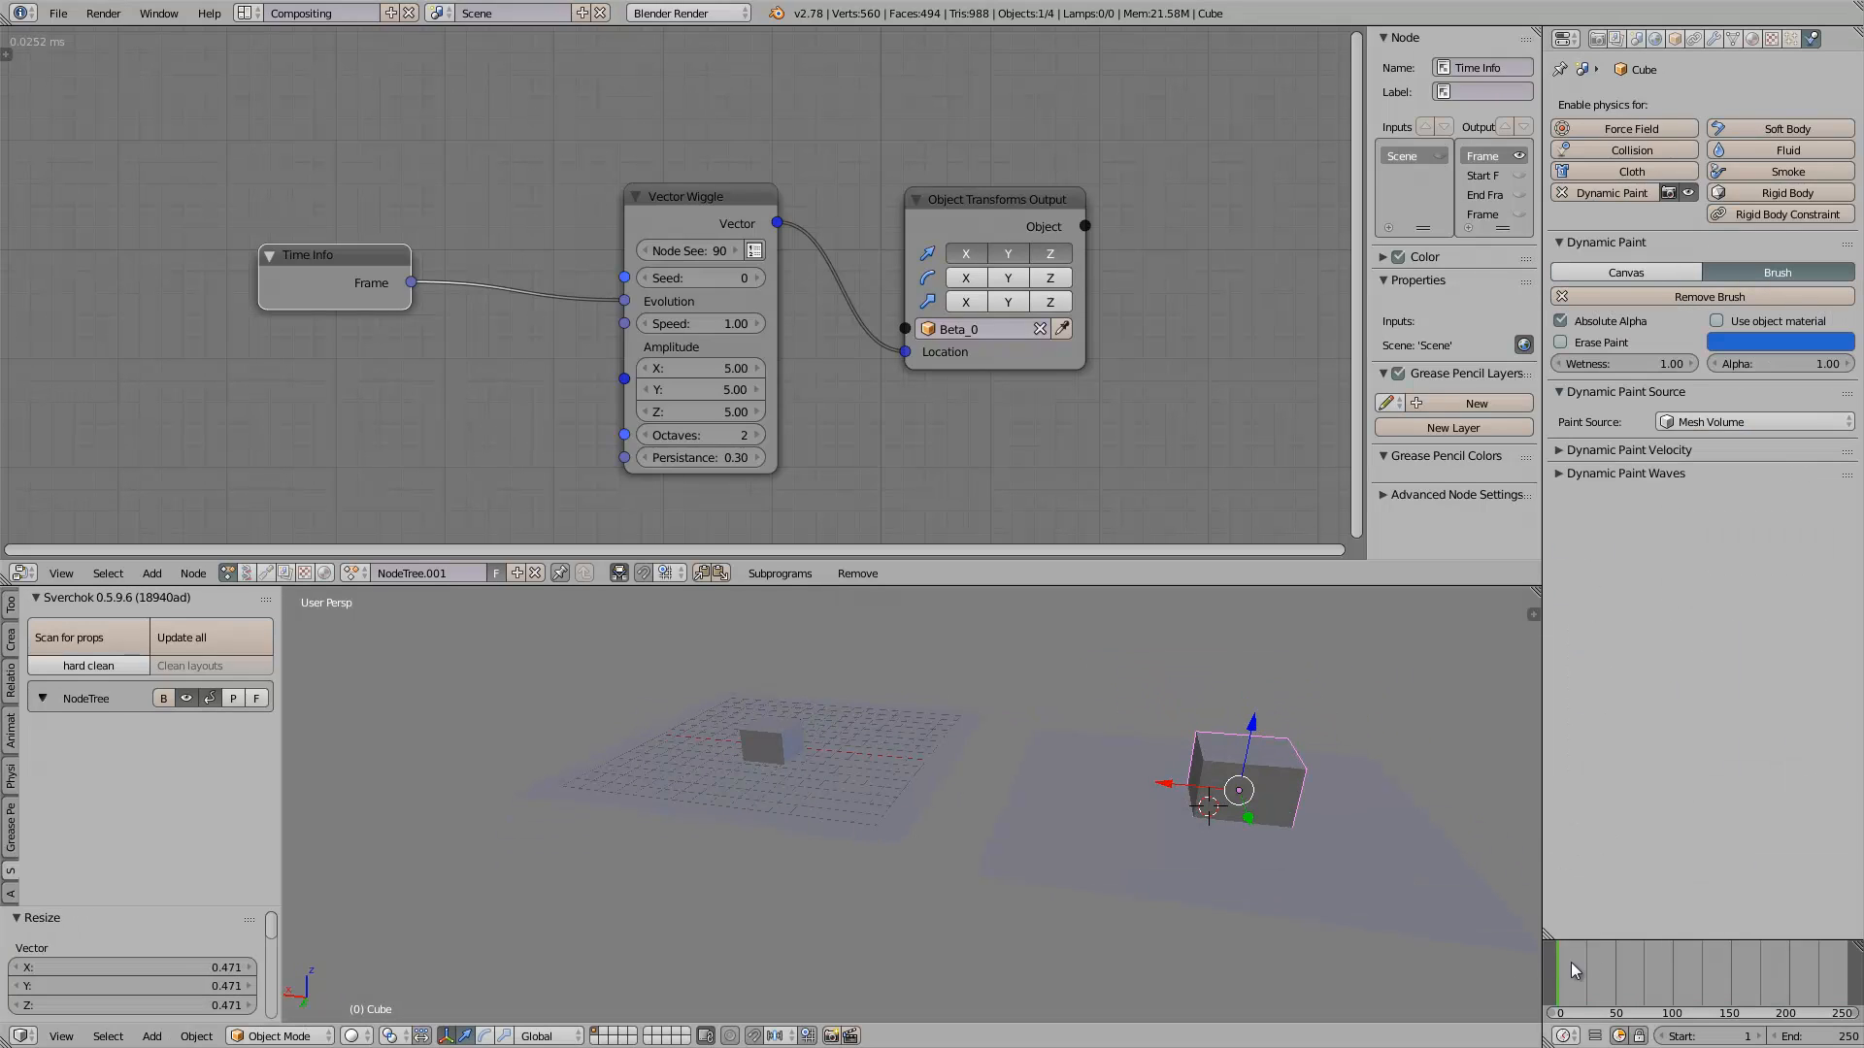
Play the animation while moving the comparison cube across its plane to test painting, and stop playback
key("Right")
middle_click_drag(1401, 809, 1297, 836)
right_click(1297, 837)
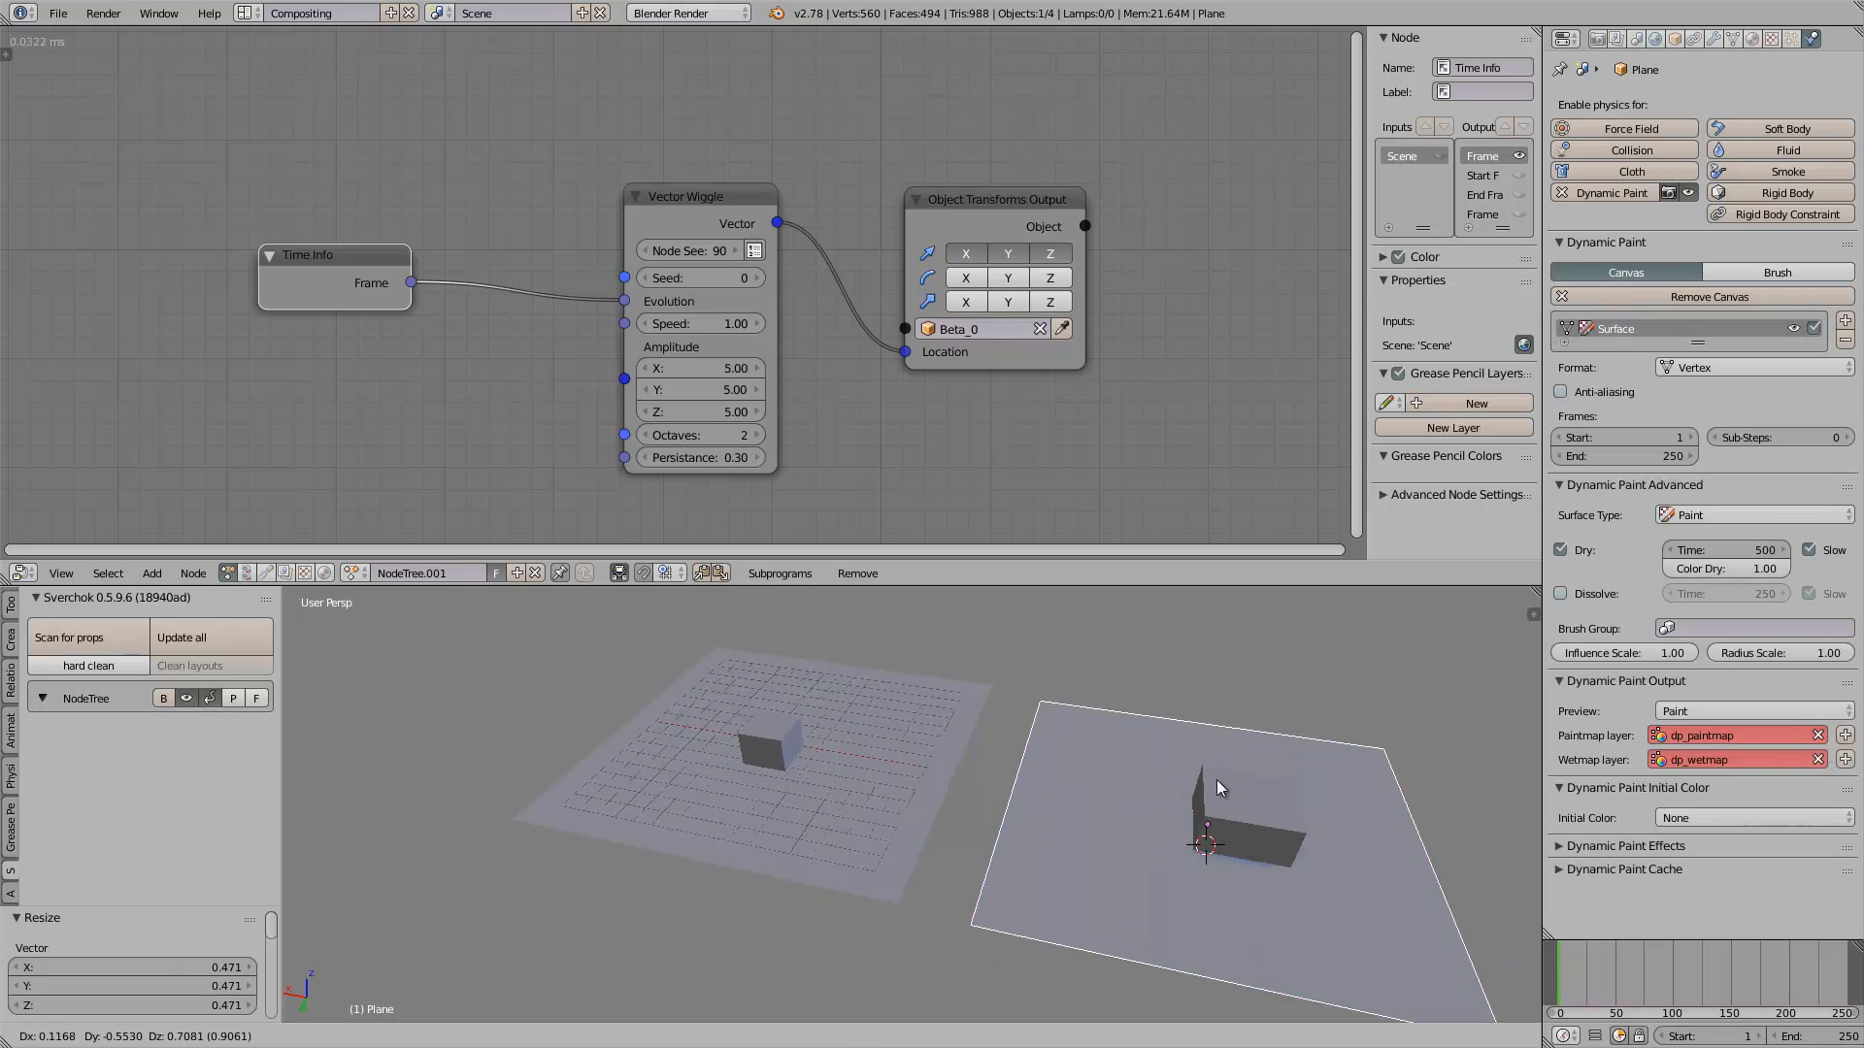
right_click(1266, 814)
key("alt+a")
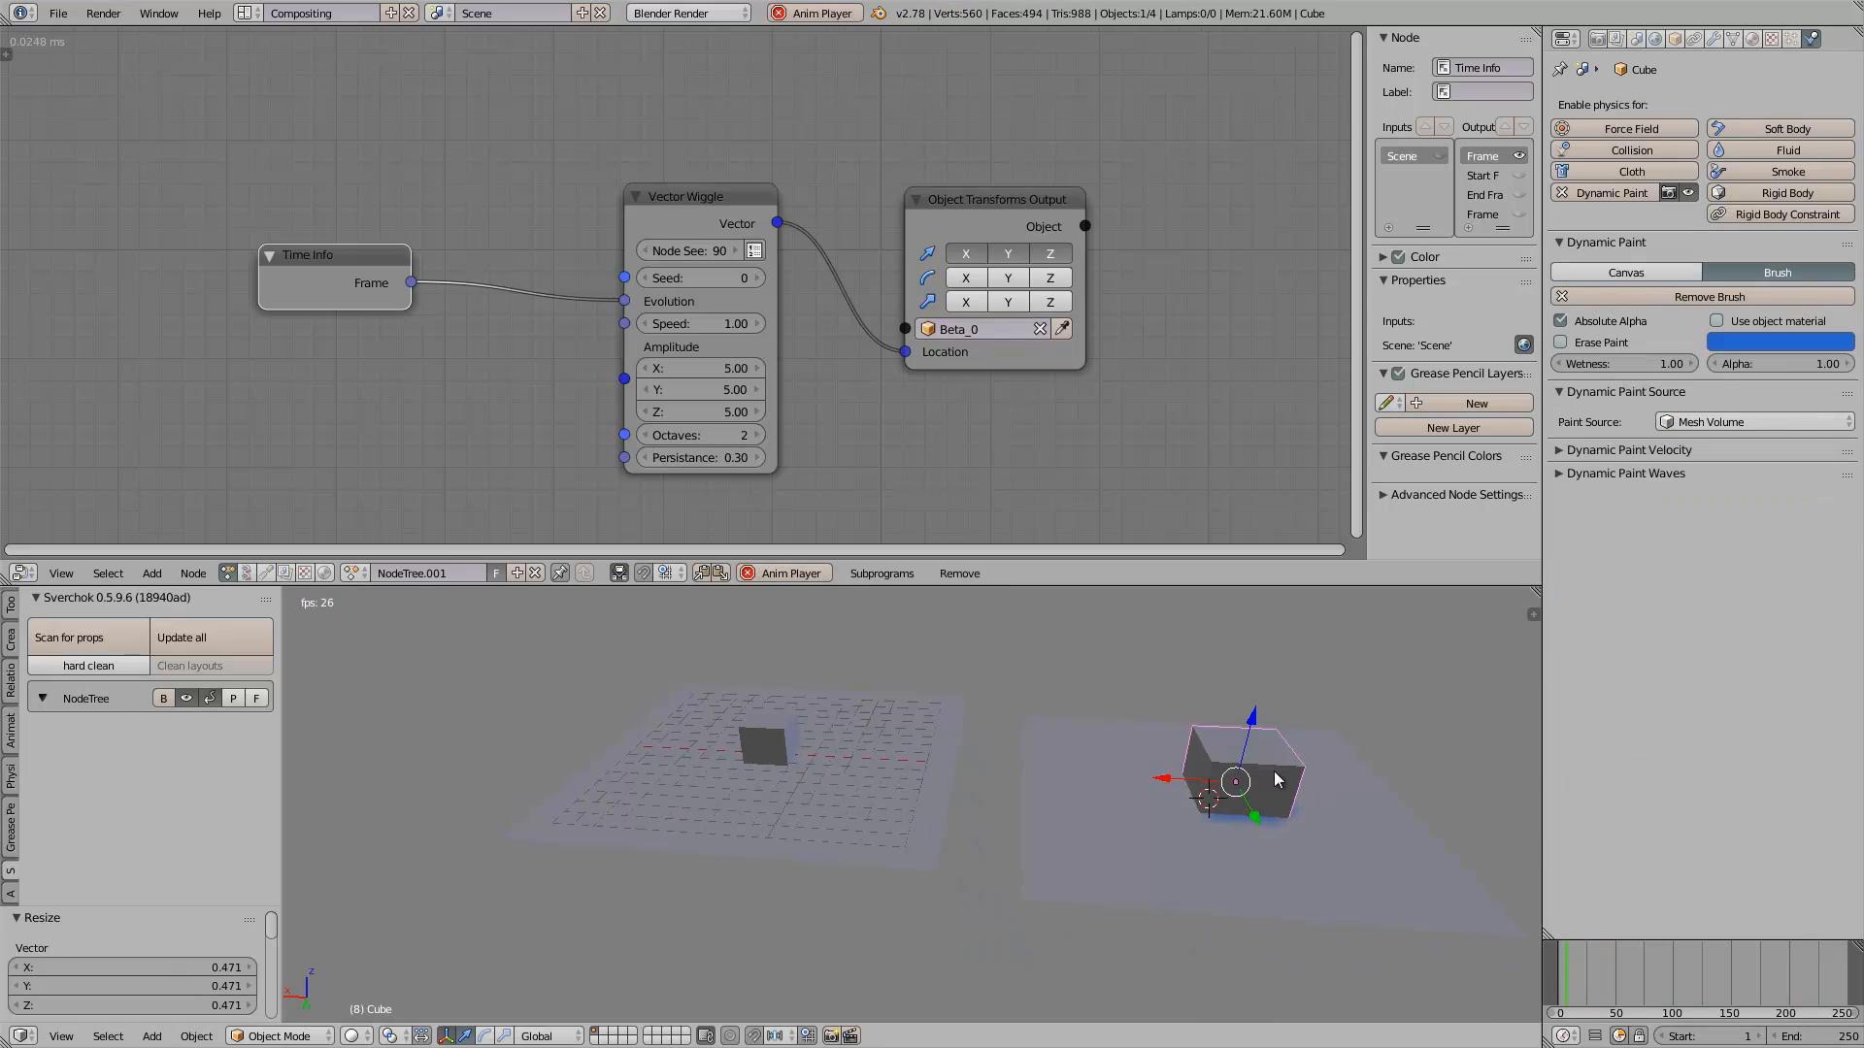
key("g")
left_click(1318, 807)
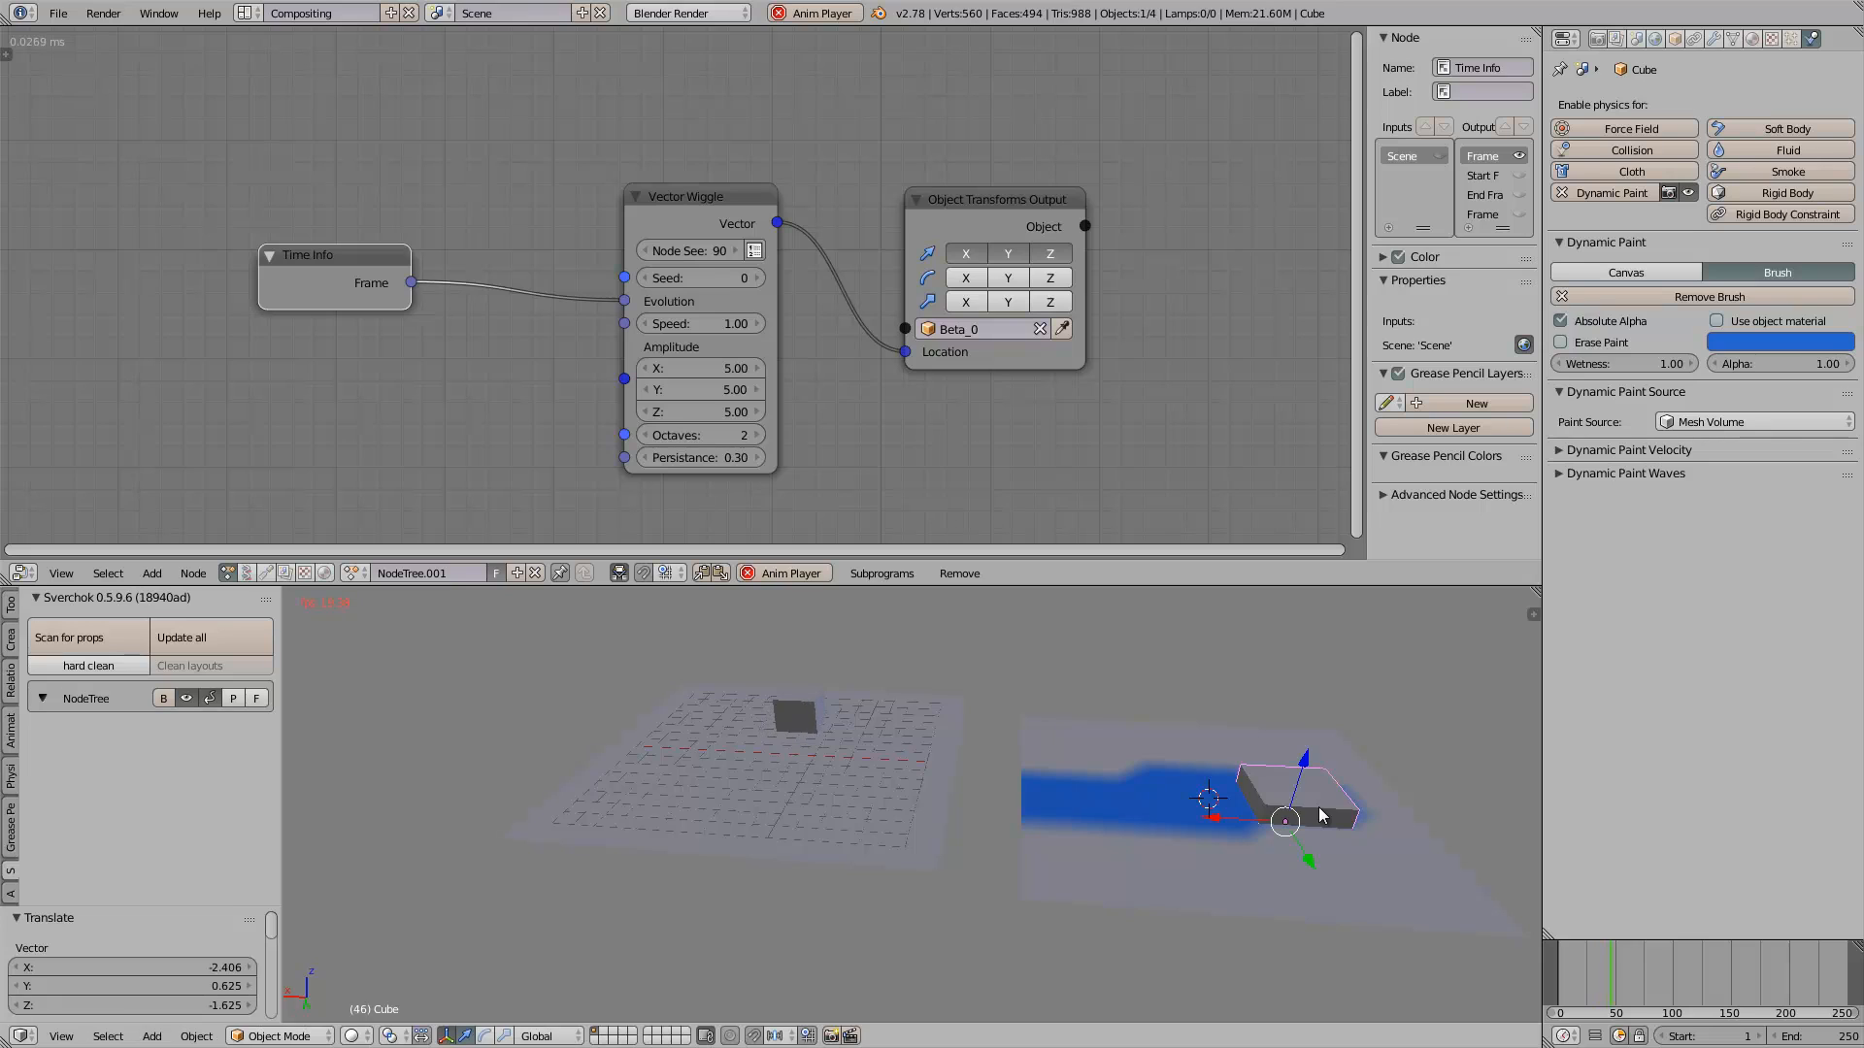
key("alt+a")
right_click(931, 783)
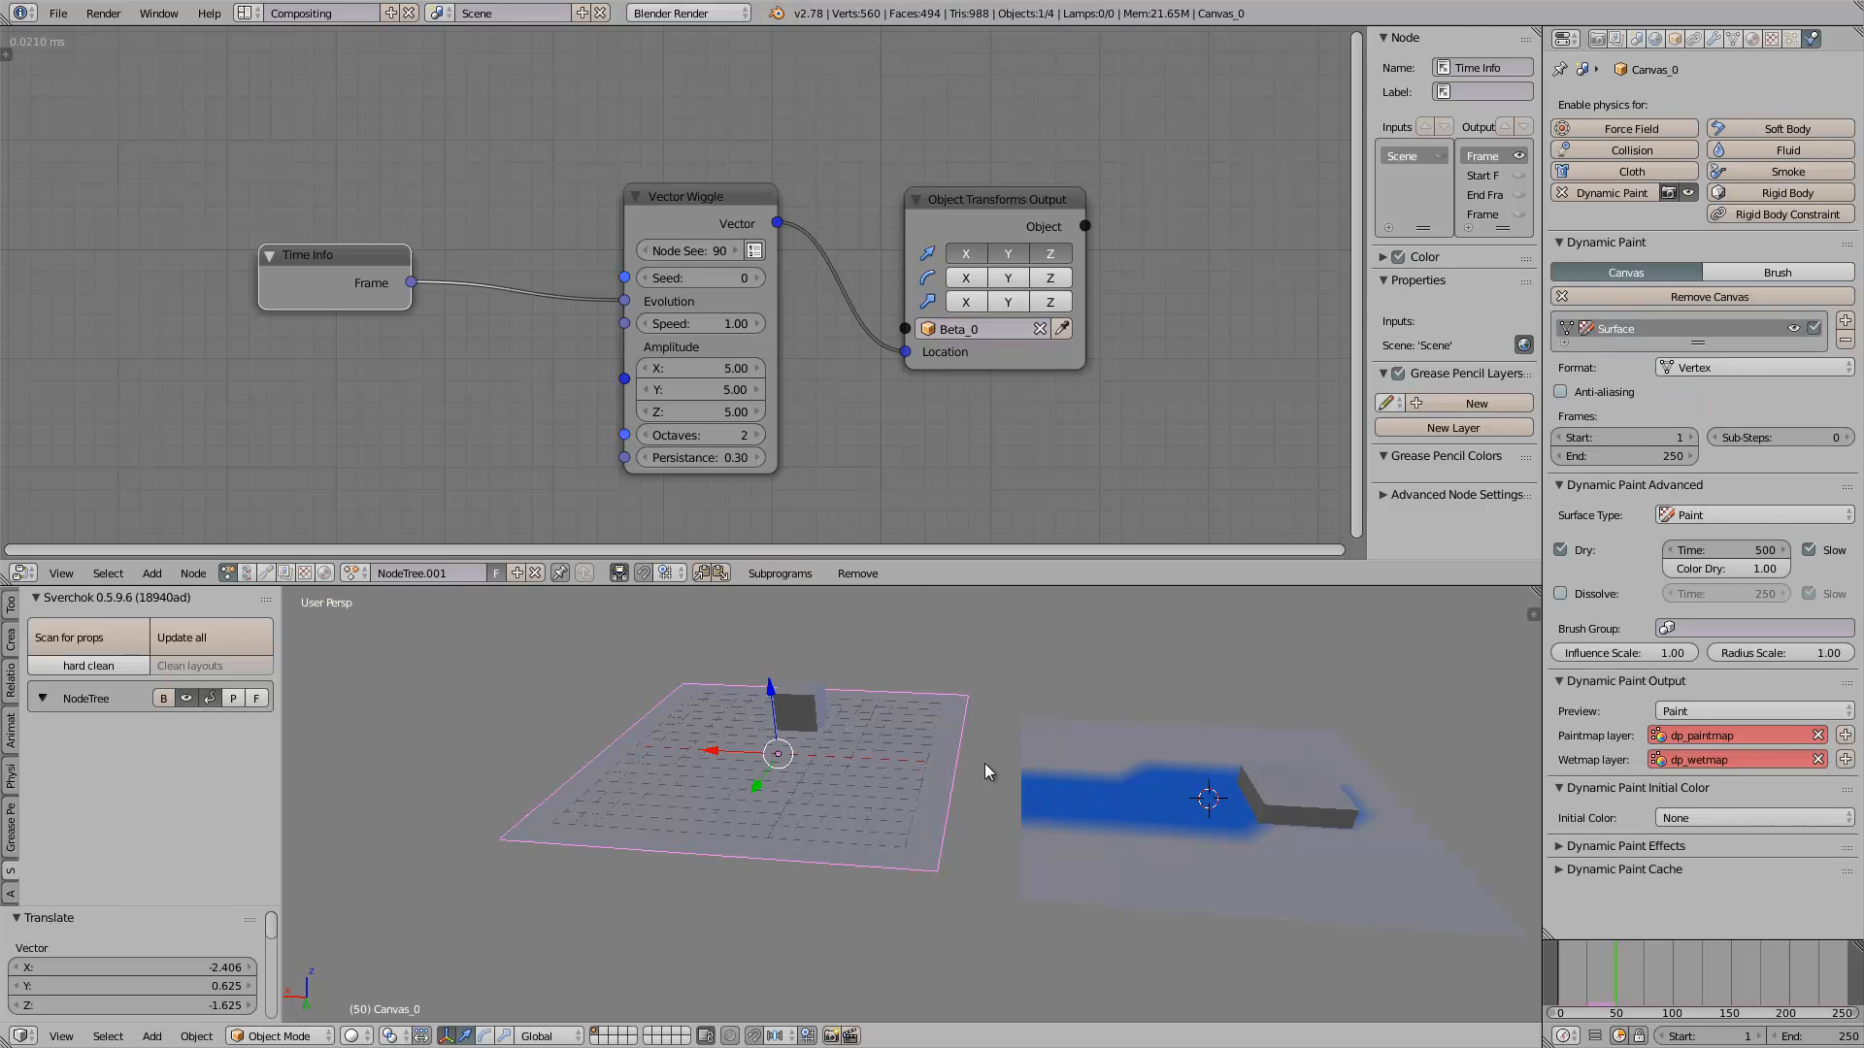
right_click(1021, 720)
key("g")
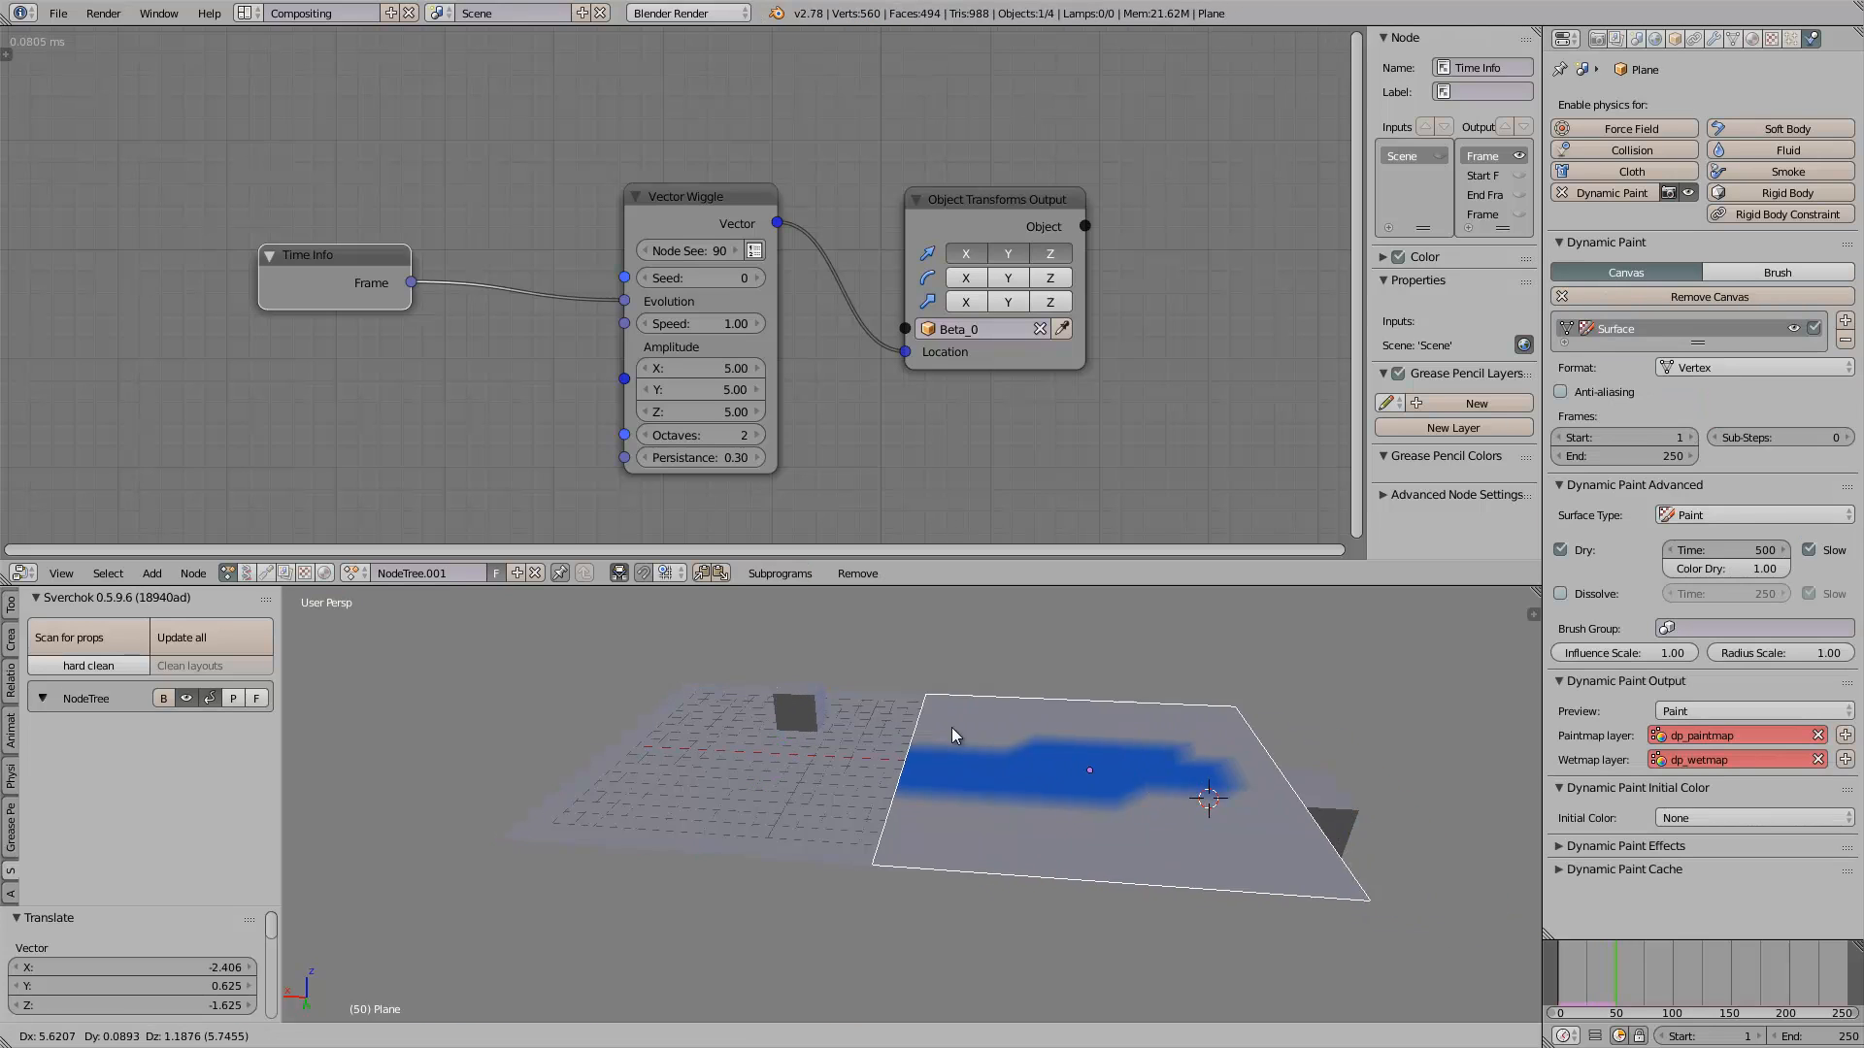
right_click(952, 726)
Add a Subdivision Surface modifier to the Sverchok canvas and place it above Dynamic Paint in the modifier stack
right_click(915, 740)
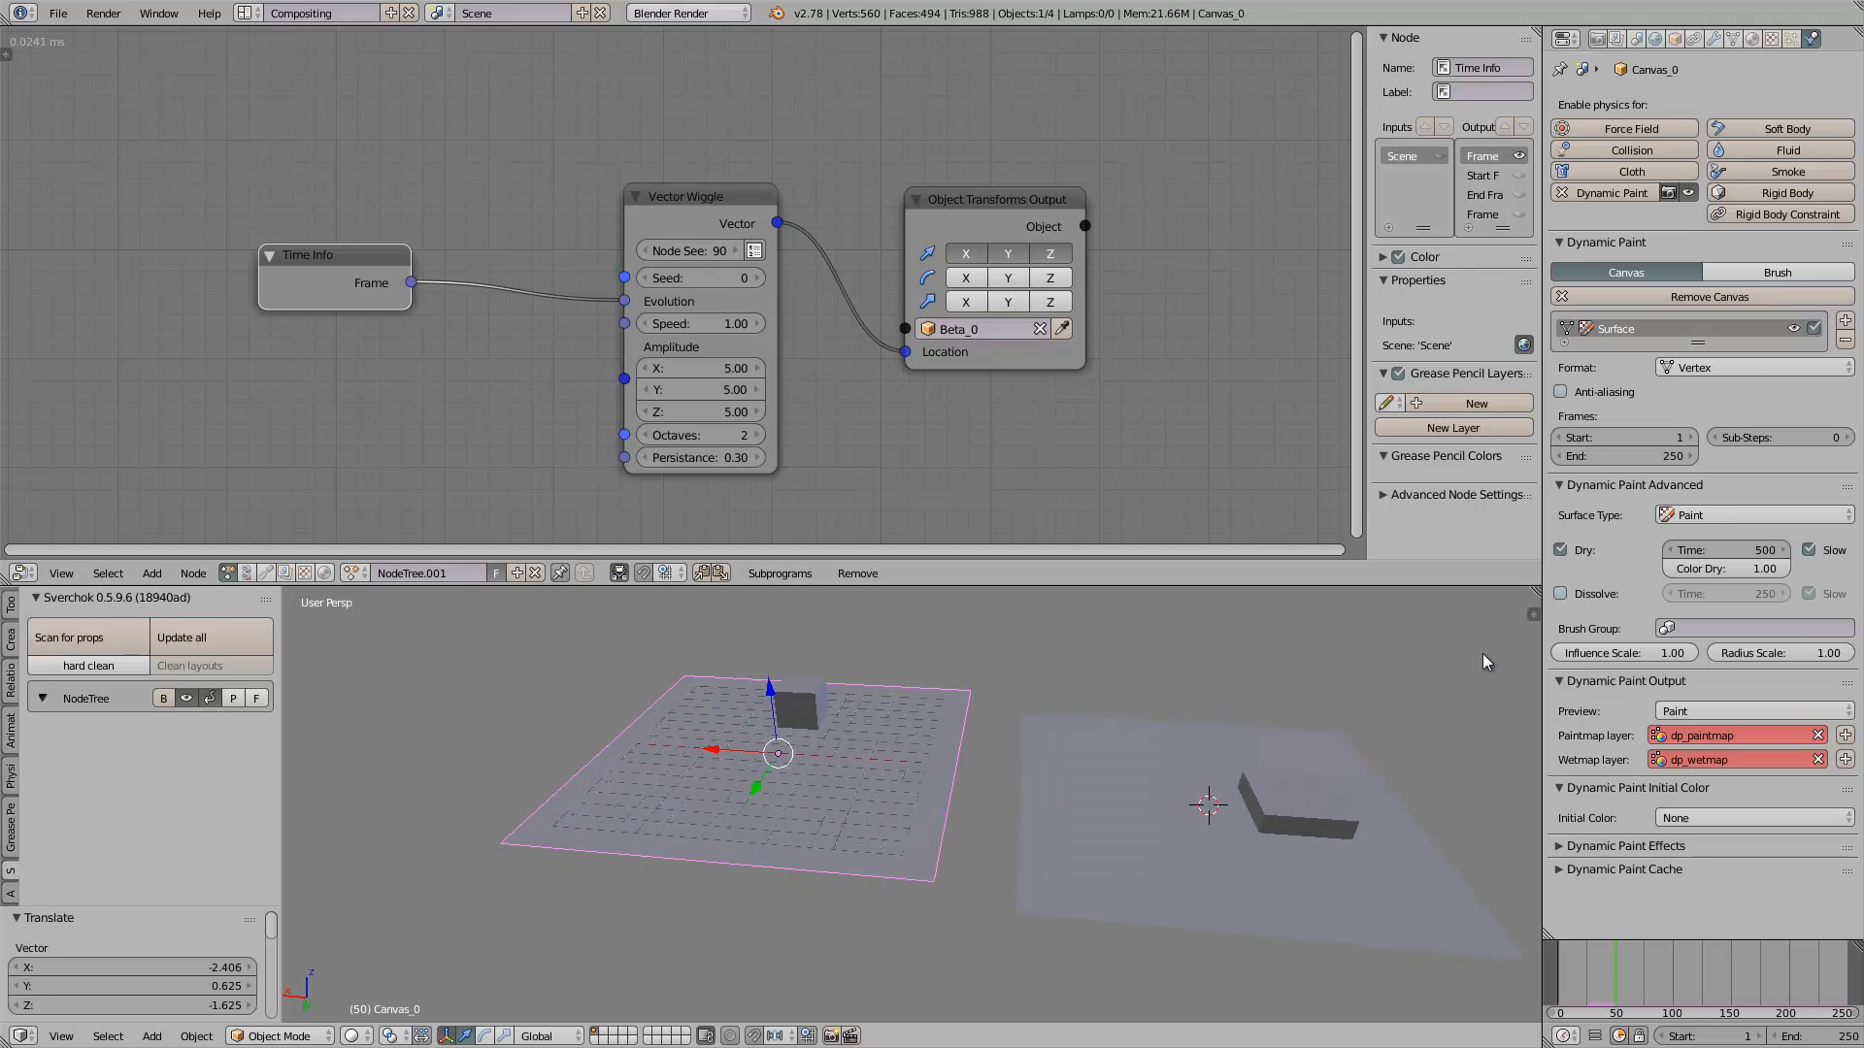
middle_click_drag(1482, 654, 1064, 693)
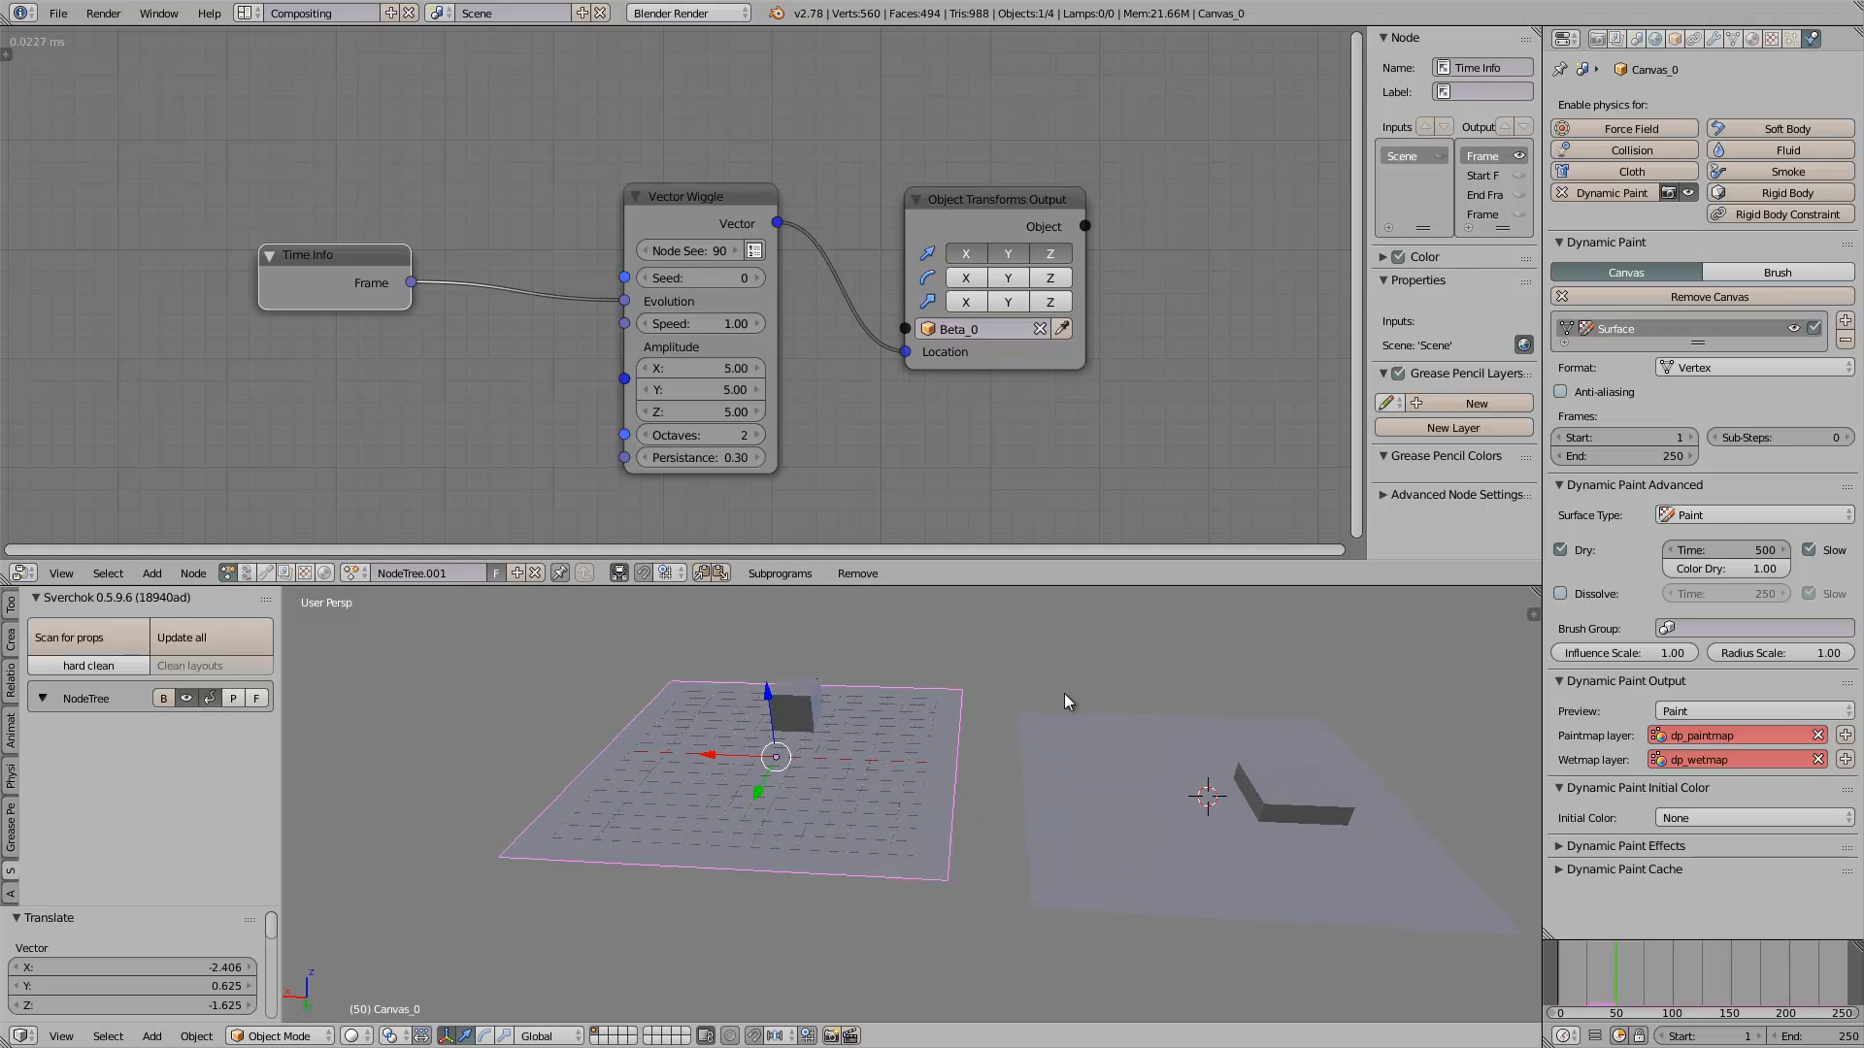
left_click(1718, 38)
left_click(1732, 44)
left_click(1713, 39)
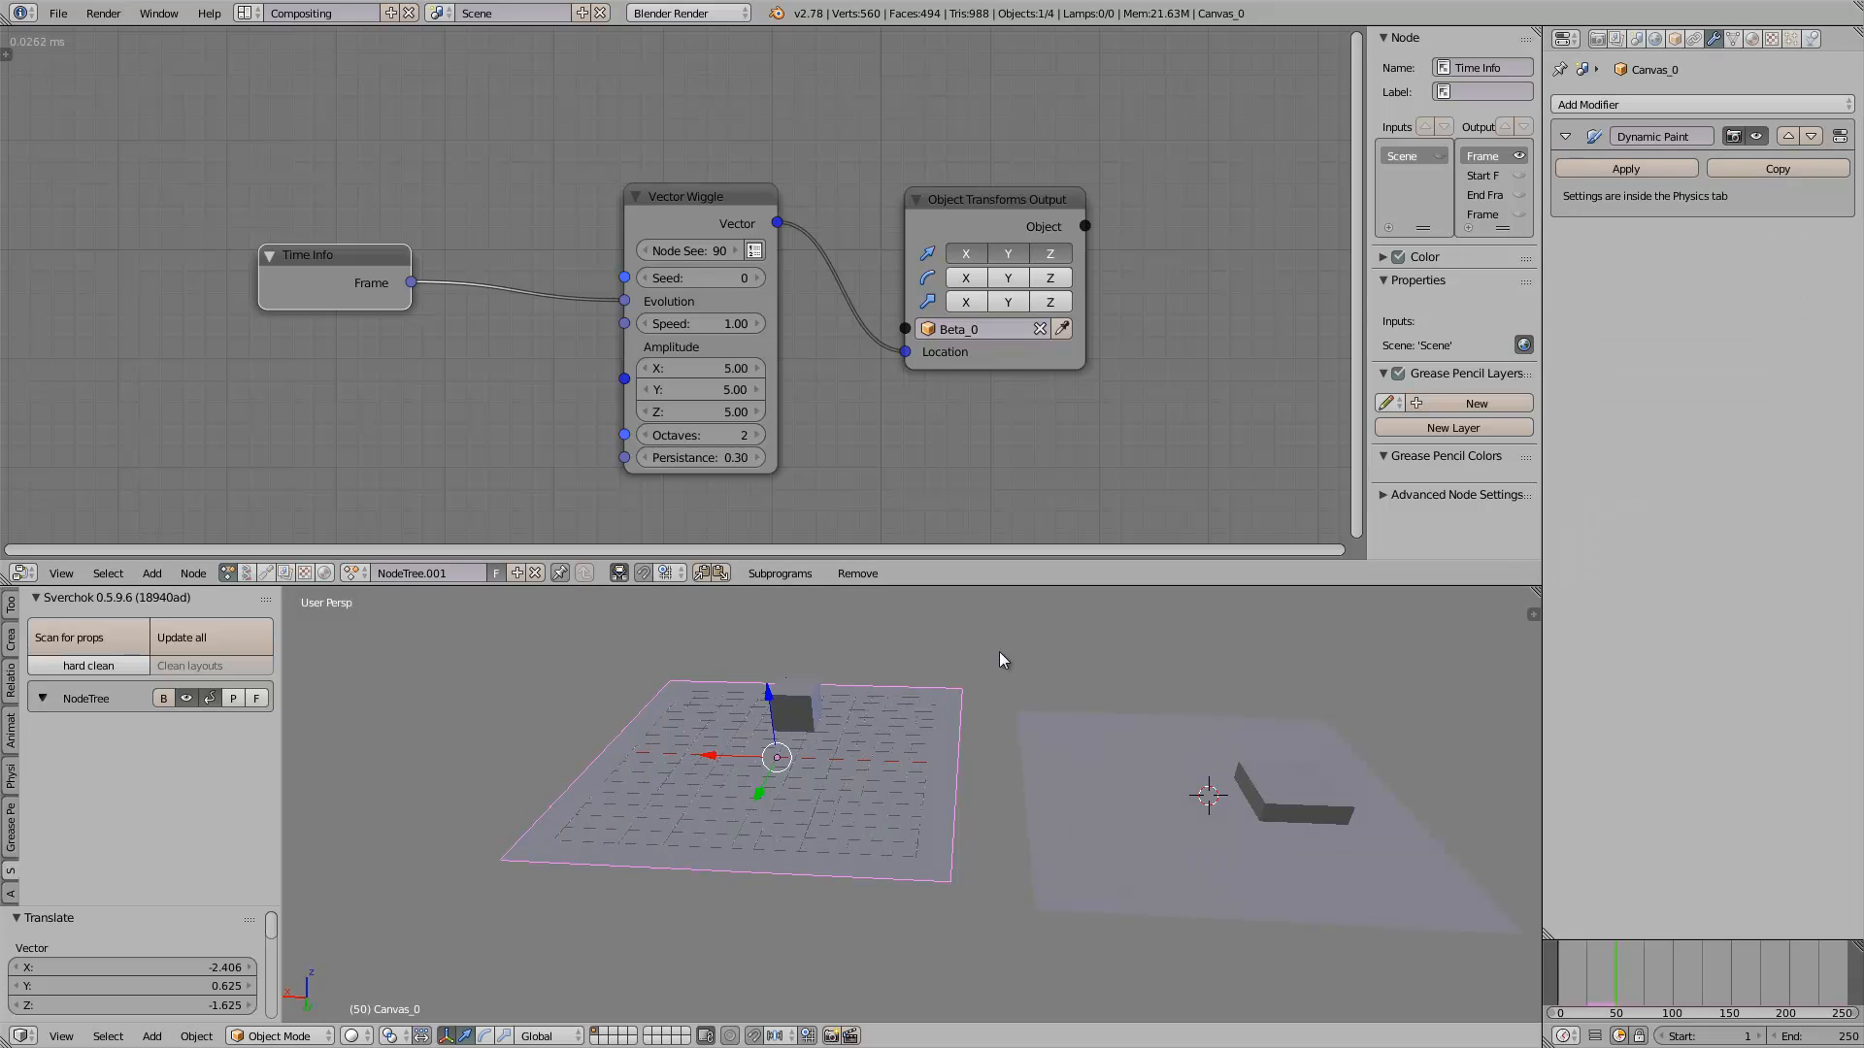
middle_click_drag(1003, 660, 958, 680)
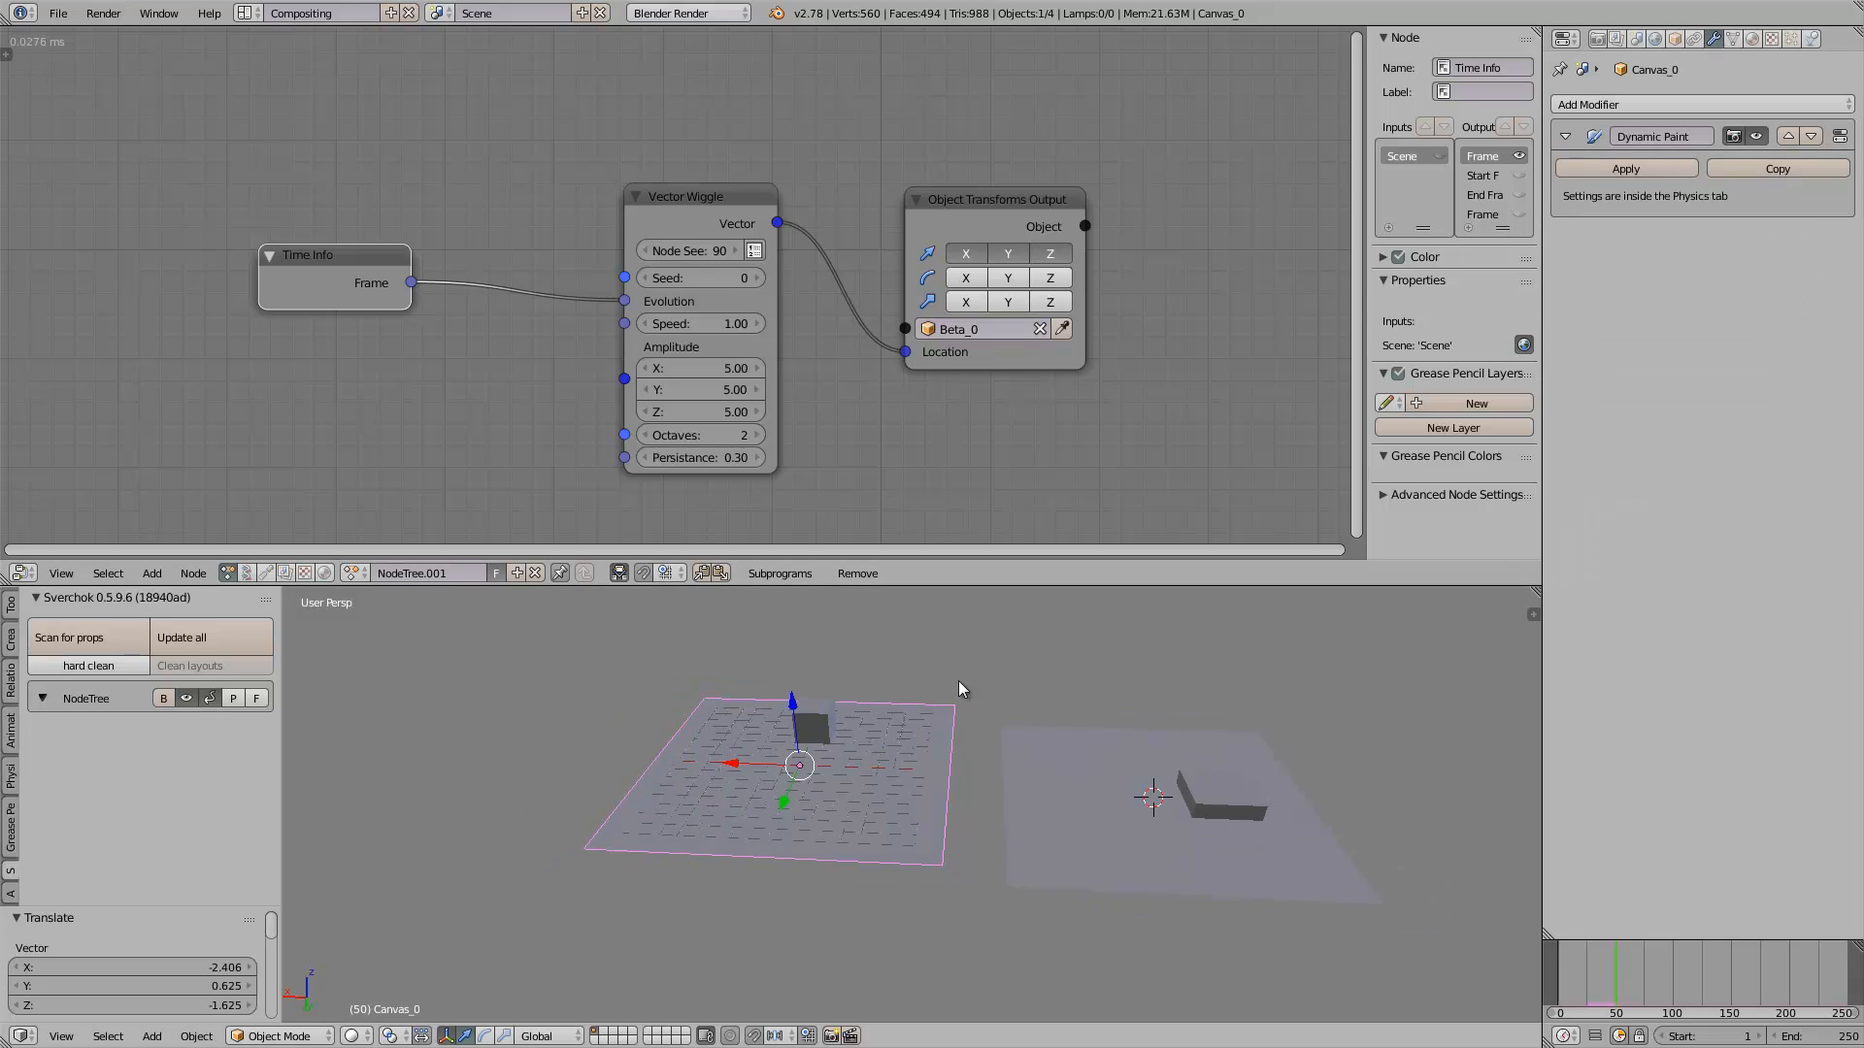
left_click(1668, 107)
left_click(1530, 430)
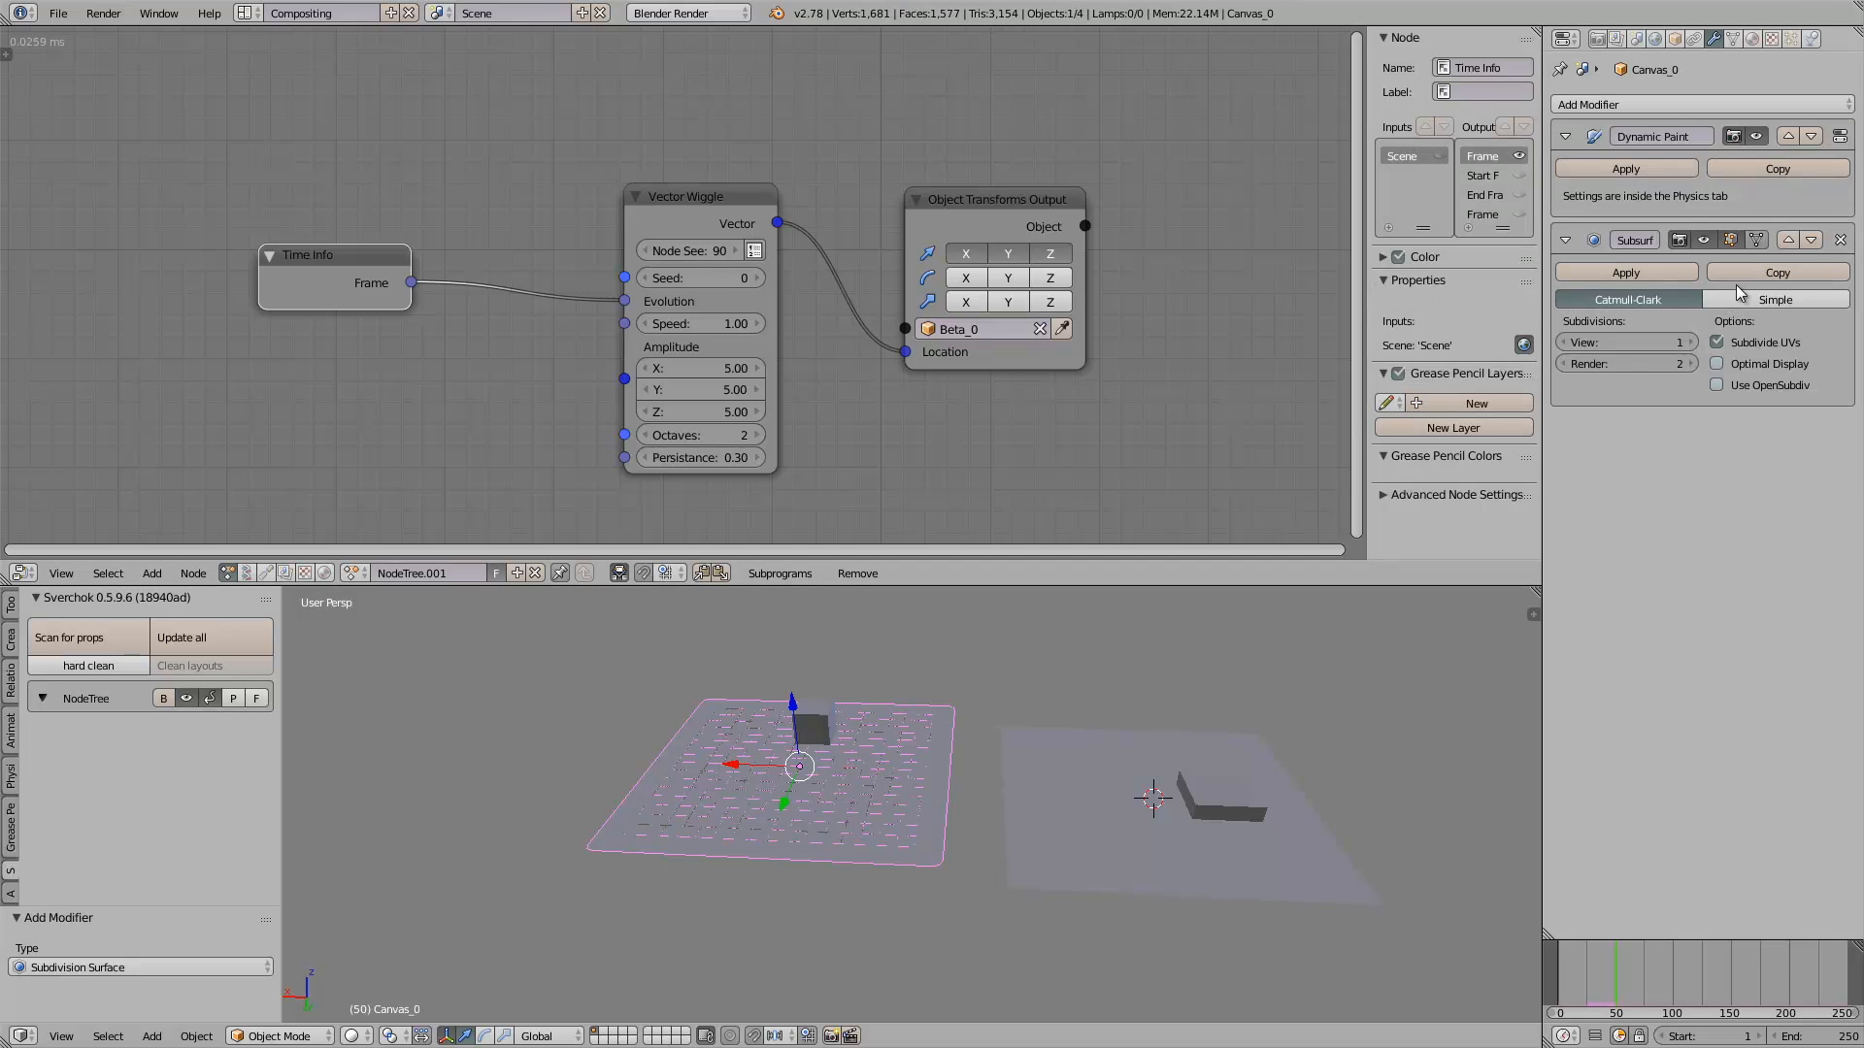
left_click(1788, 240)
Play the animation, examine how the box paints on the subdivided Sverchok canvas, and stop playback
key("alt+a")
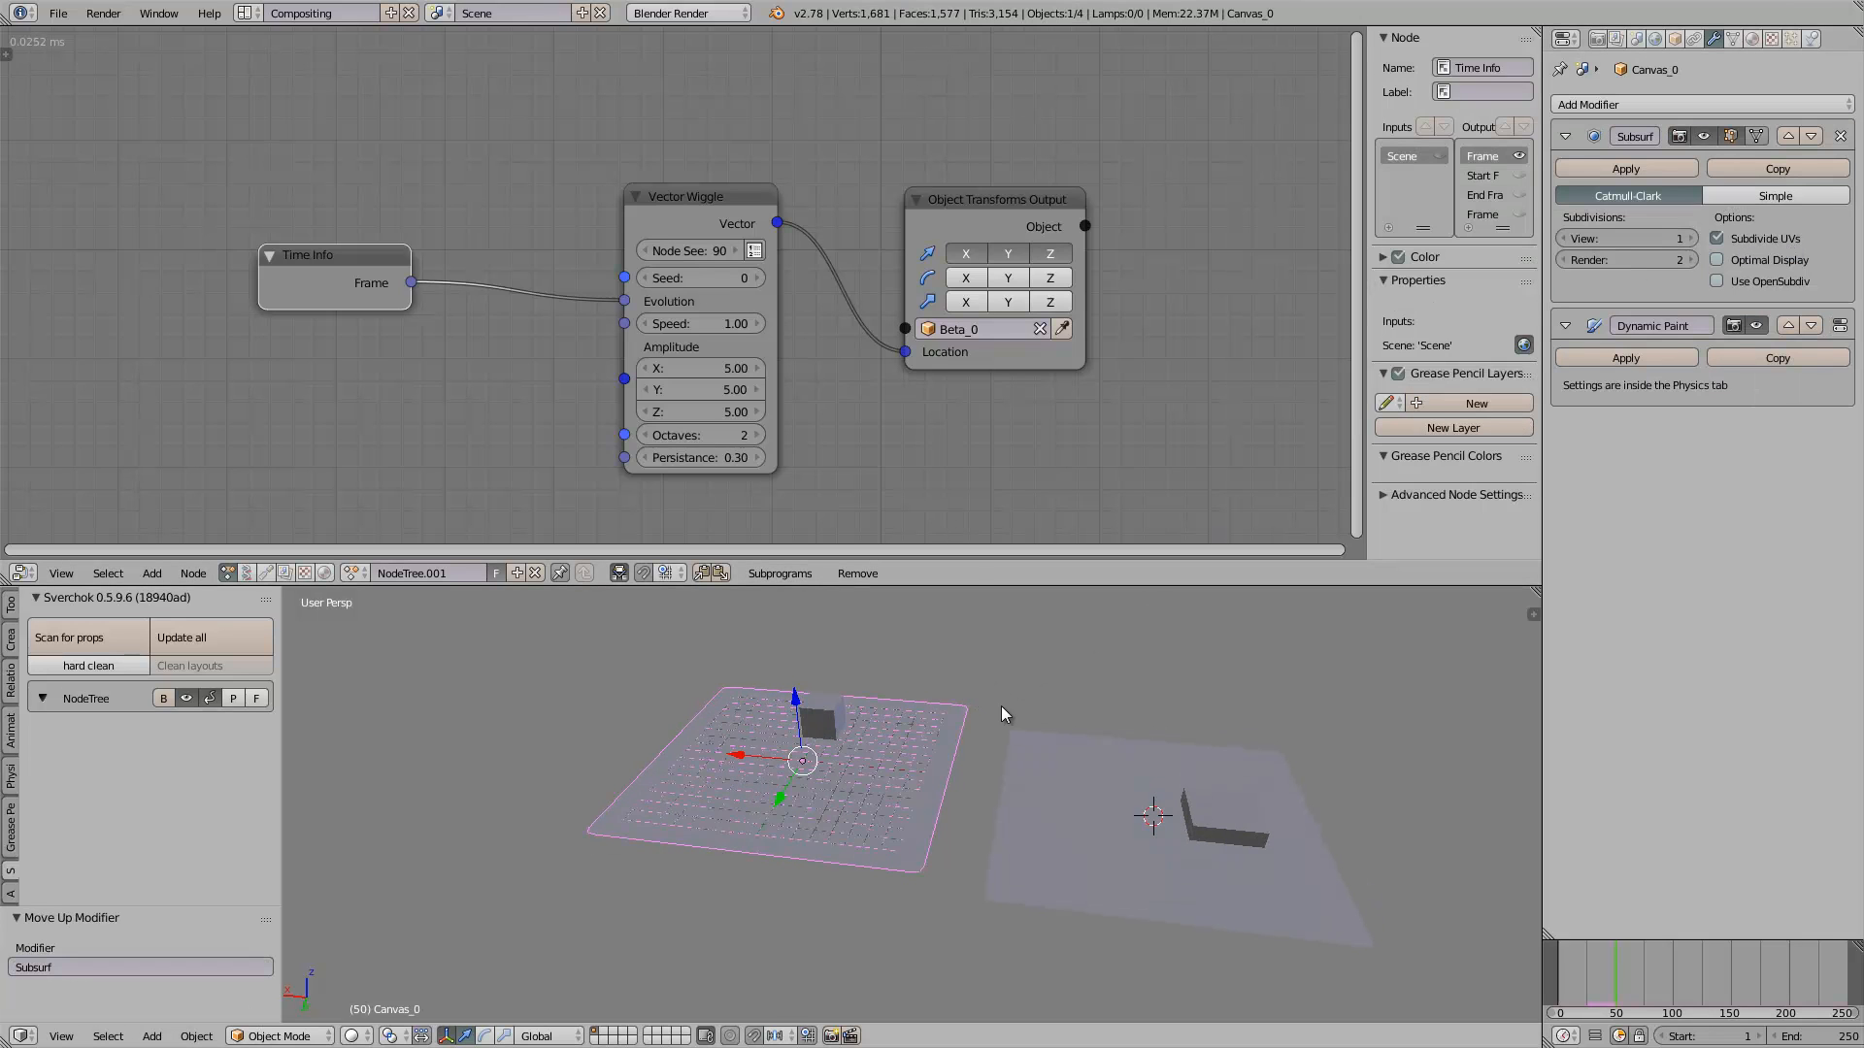
middle_click_drag(964, 730, 990, 770)
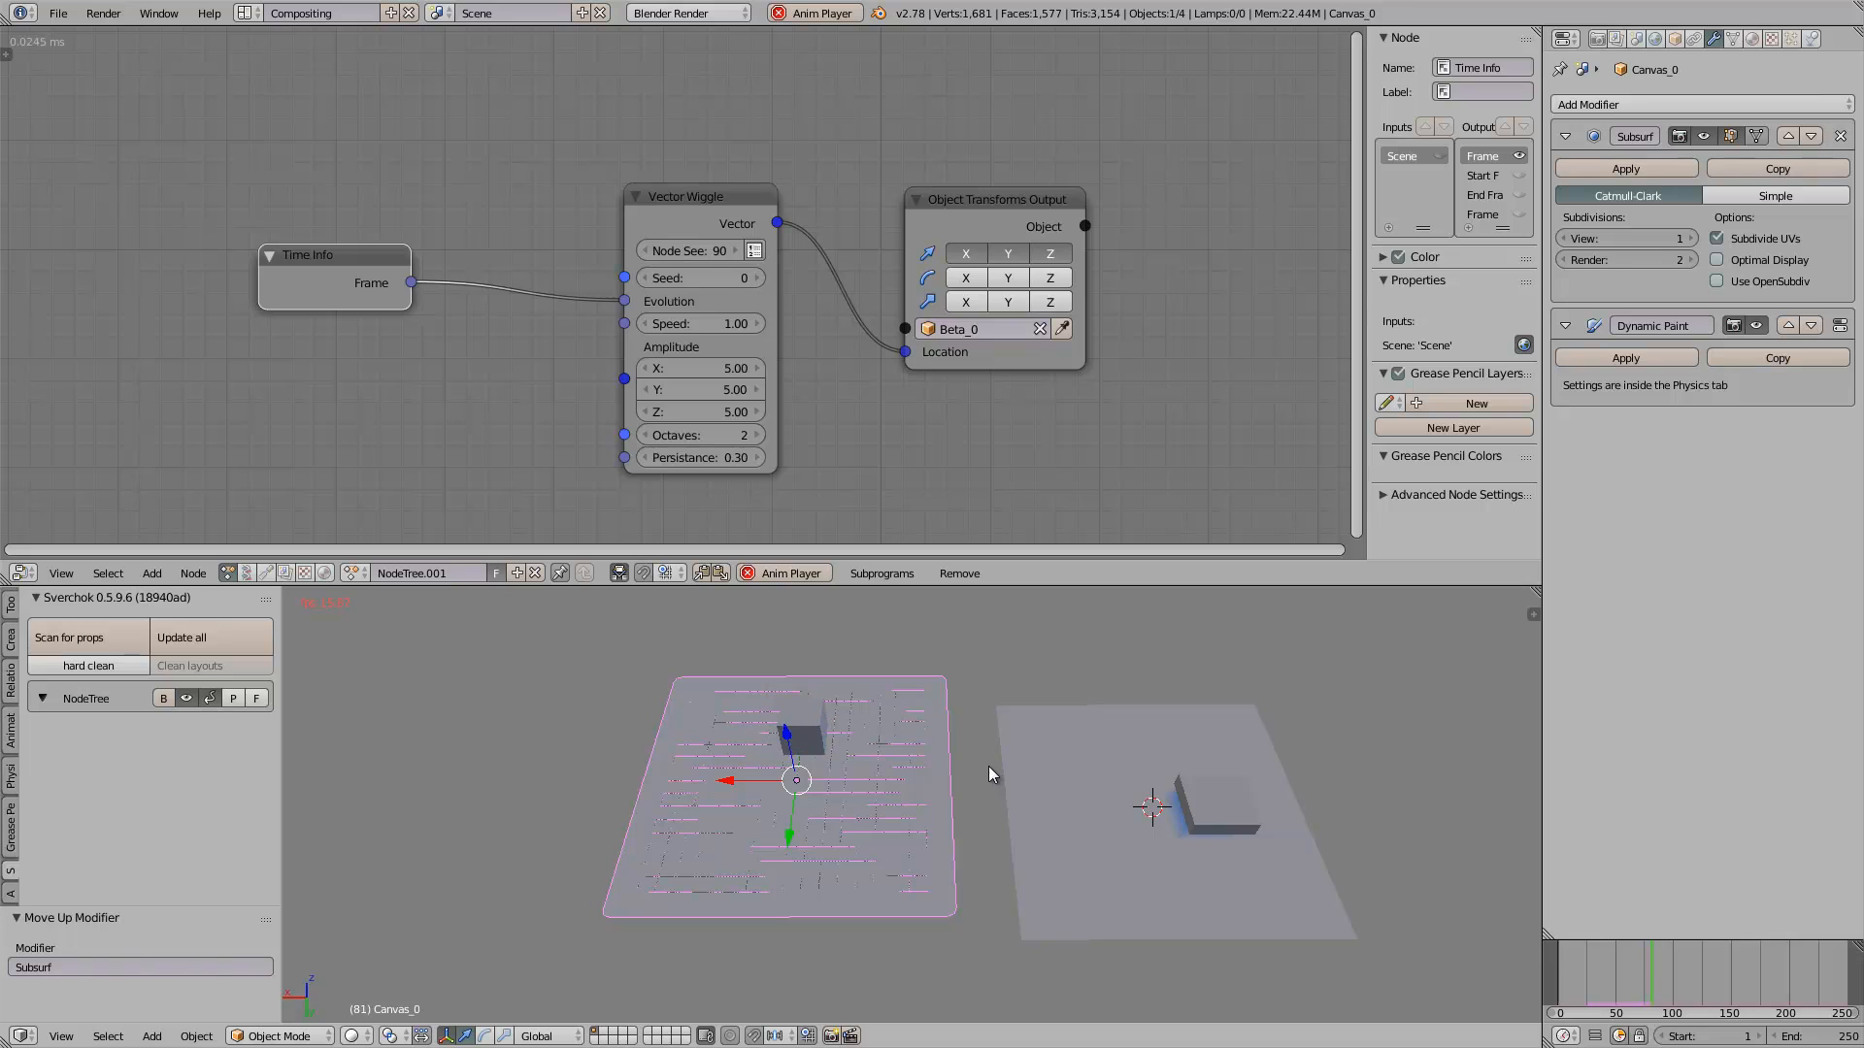
mouse_move(782, 782)
middle_mouse_down()
mouse_move(836, 814)
mouse_move(818, 779)
middle_mouse_up()
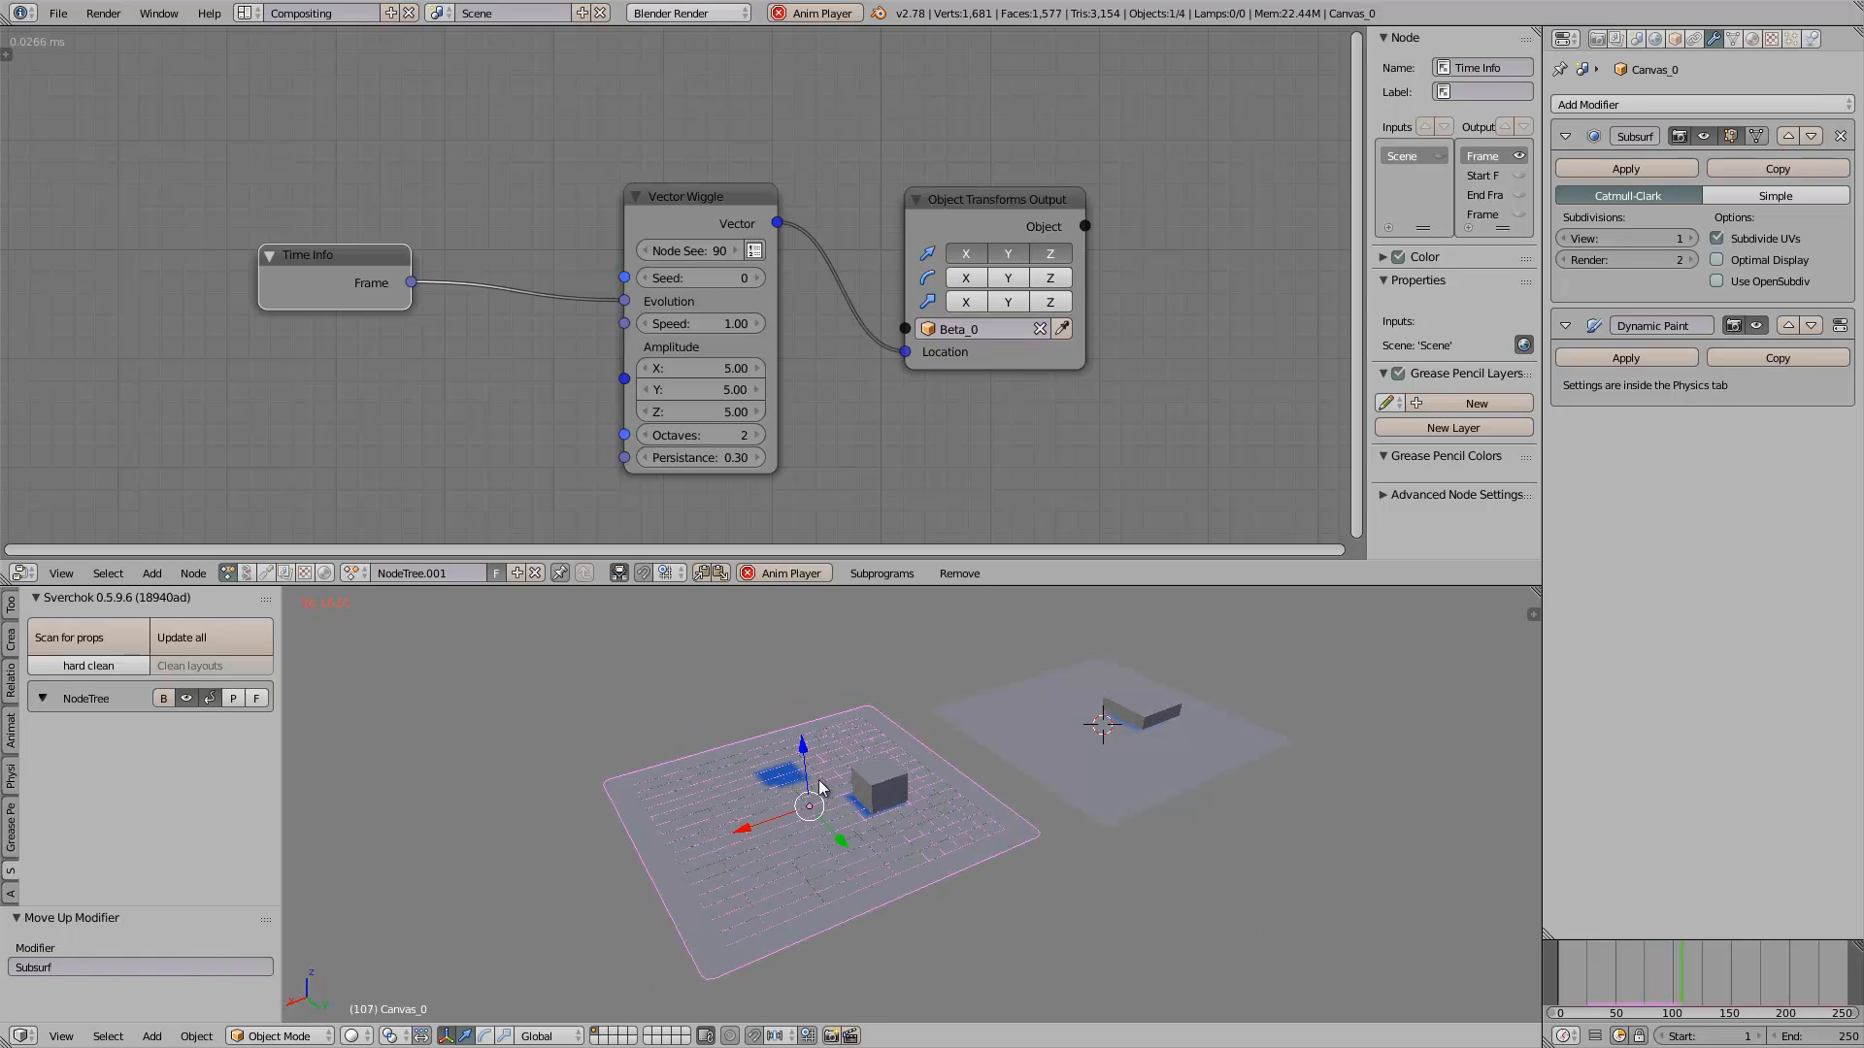
scroll(850, 800, "up", 2)
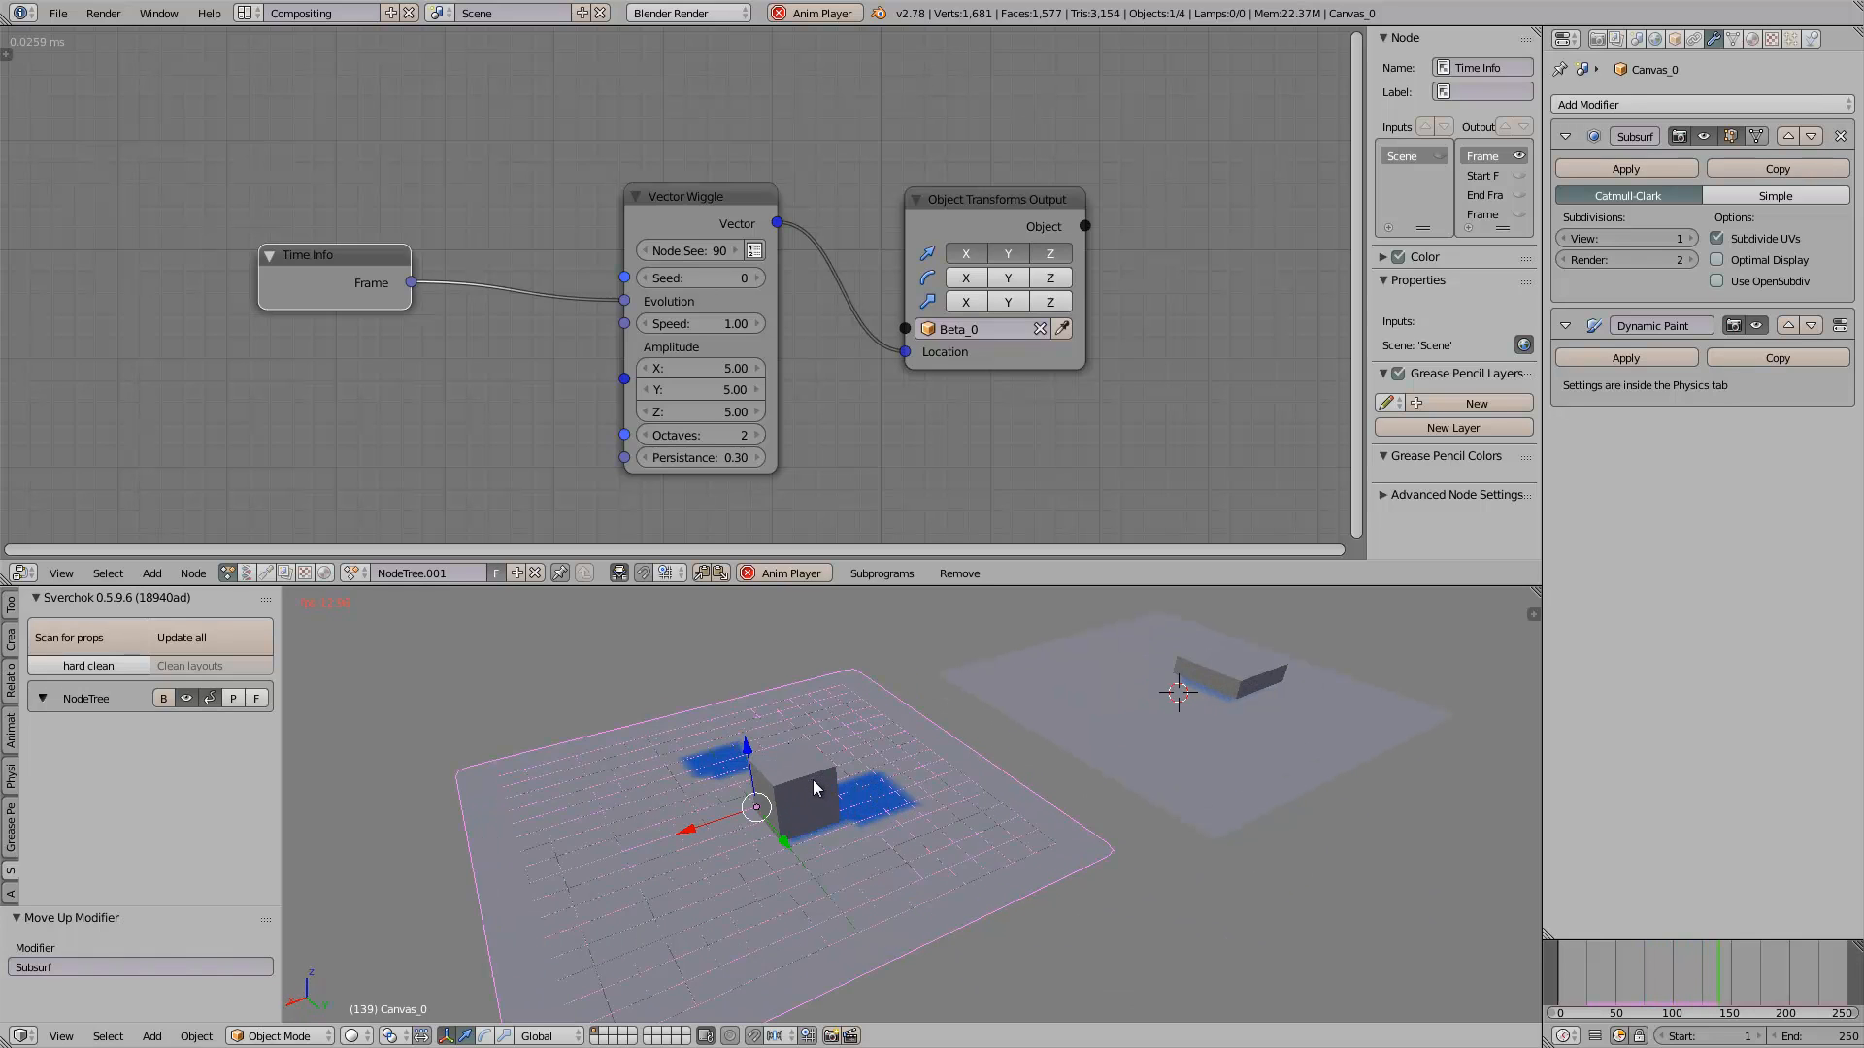
right_click(816, 784)
key("alt+a")
middle_click_drag(819, 815, 783, 786)
right_click(777, 785)
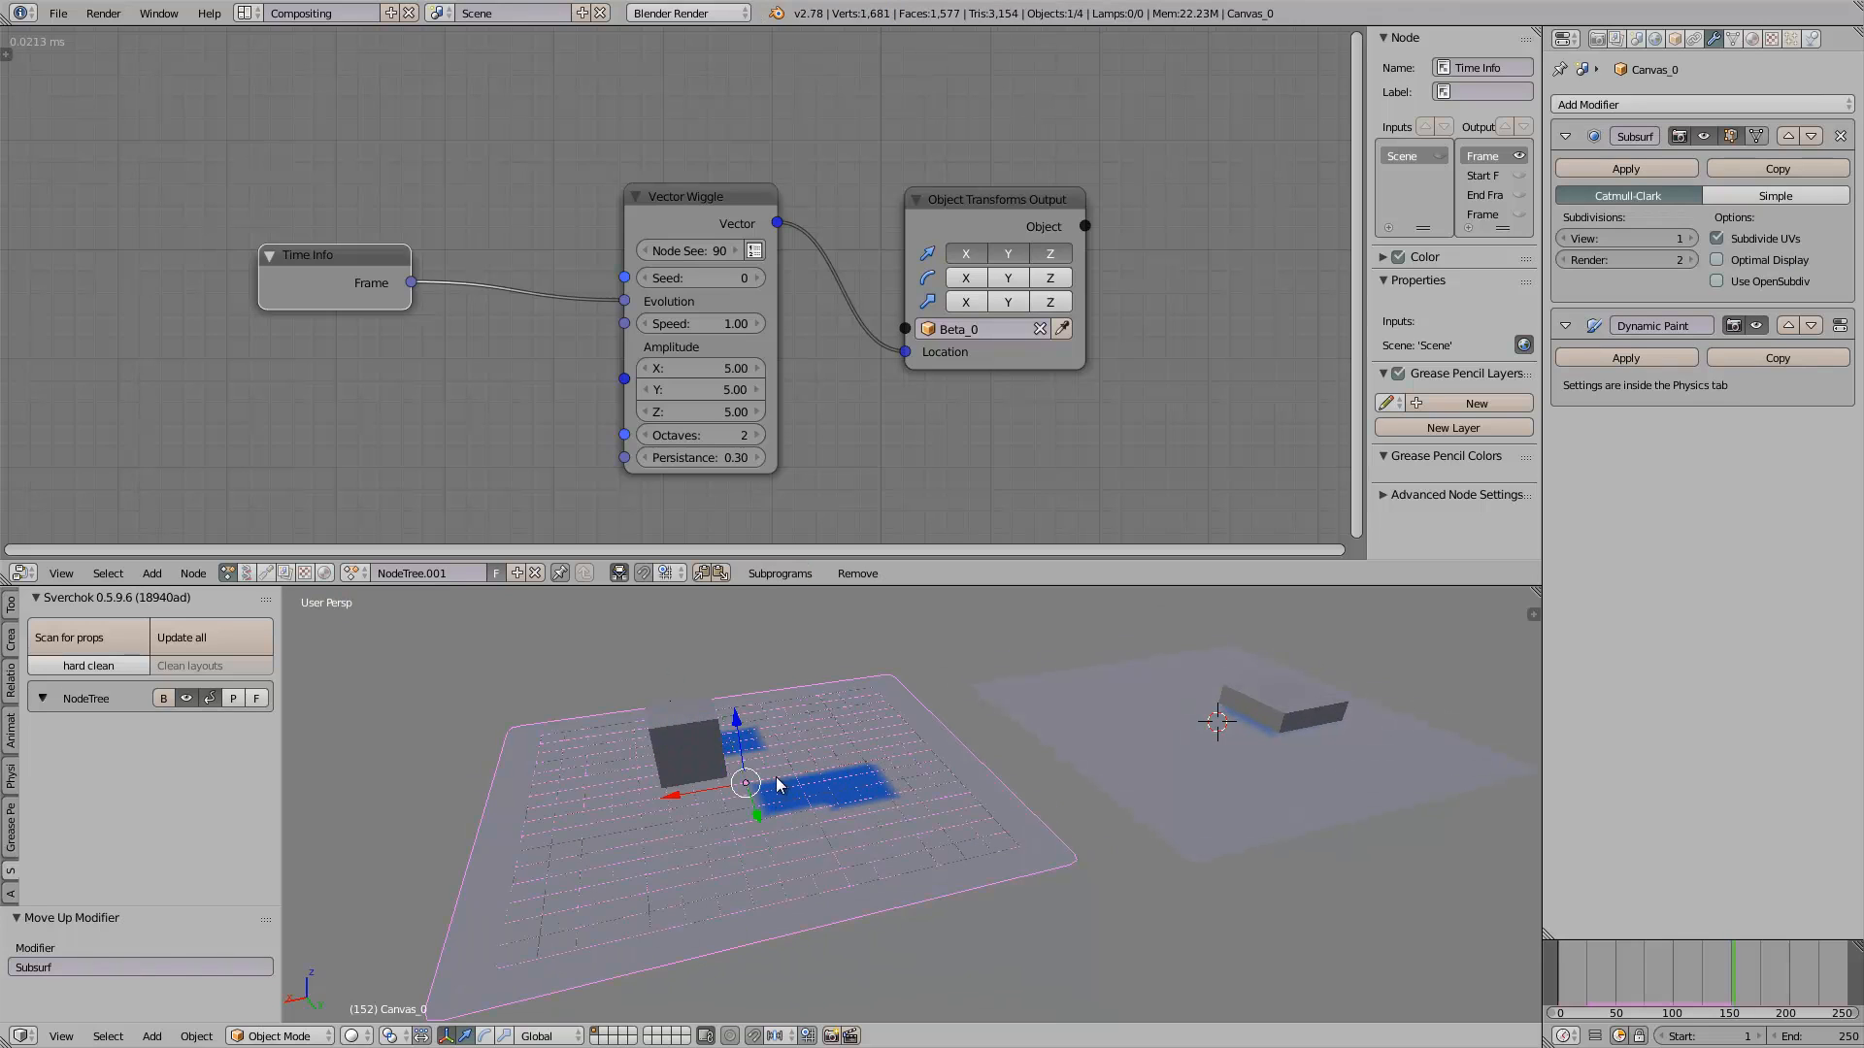
Set the Sverchok box brush's paint source to Mesh Volume + Proximity and play the animation
right_click(712, 703)
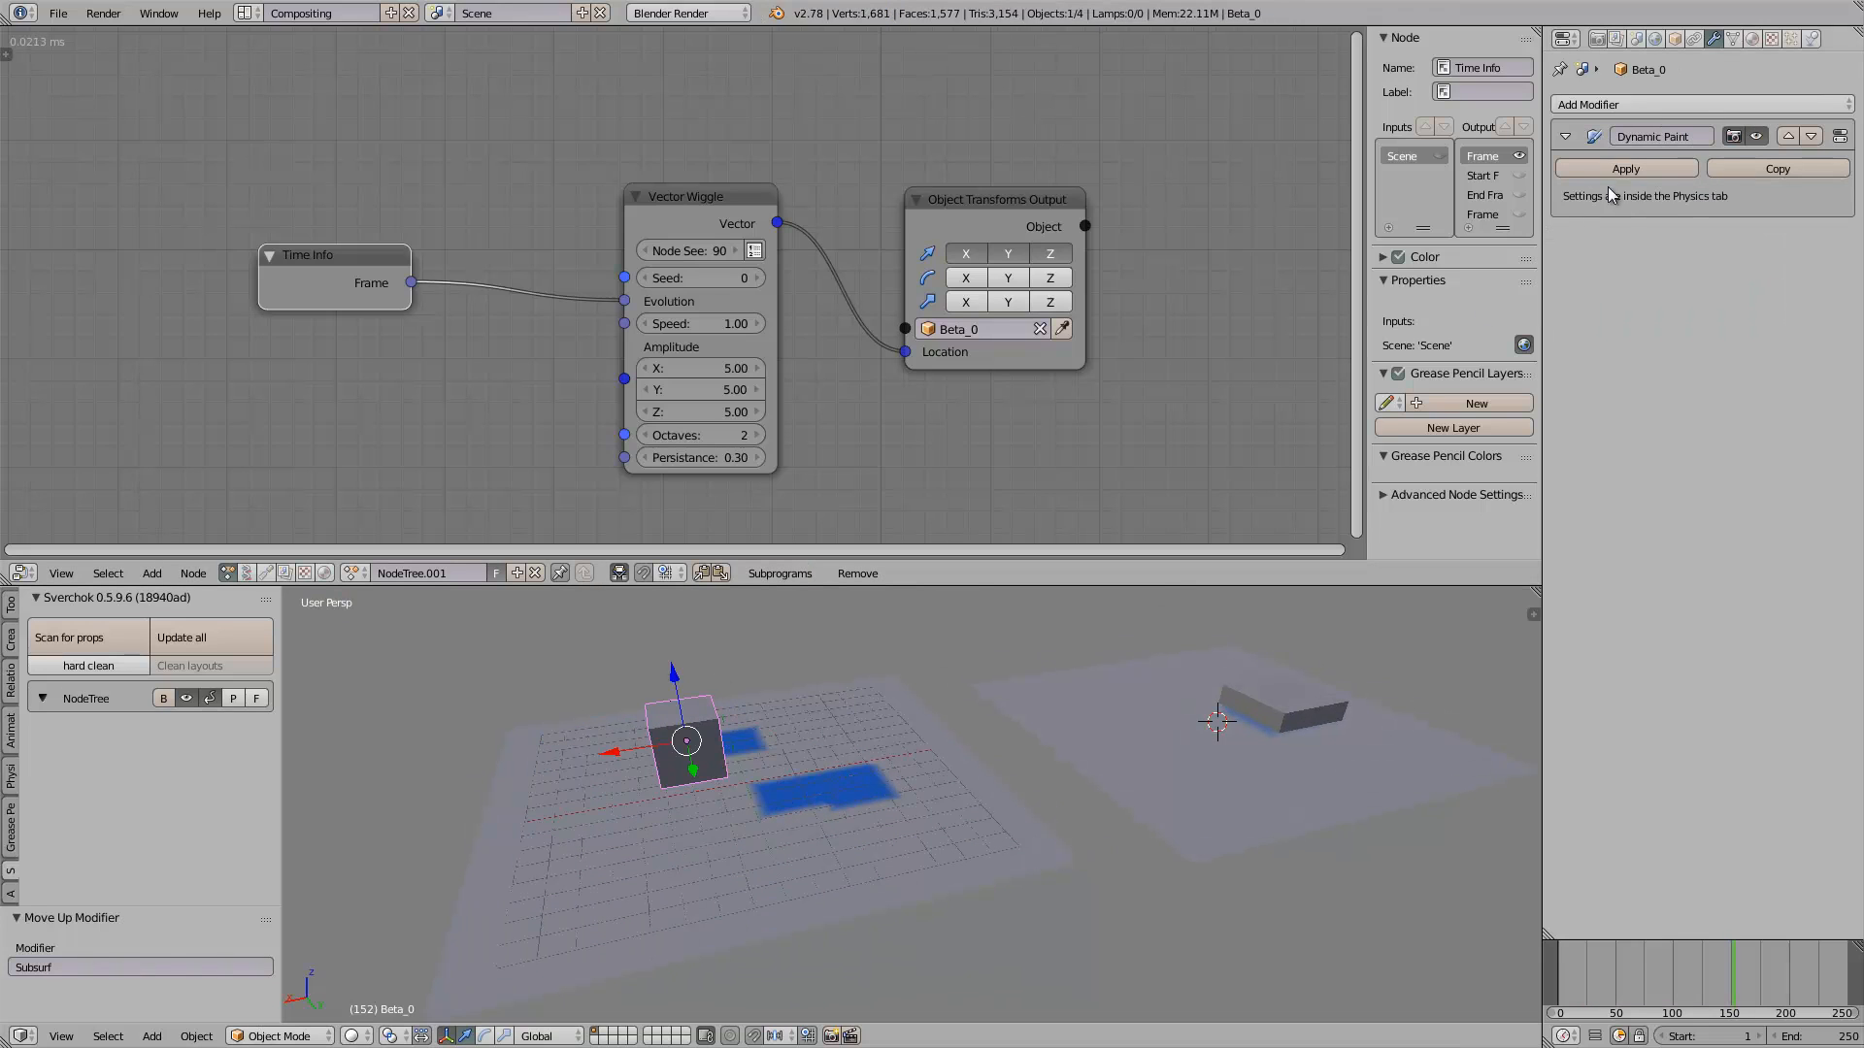
left_click(1814, 39)
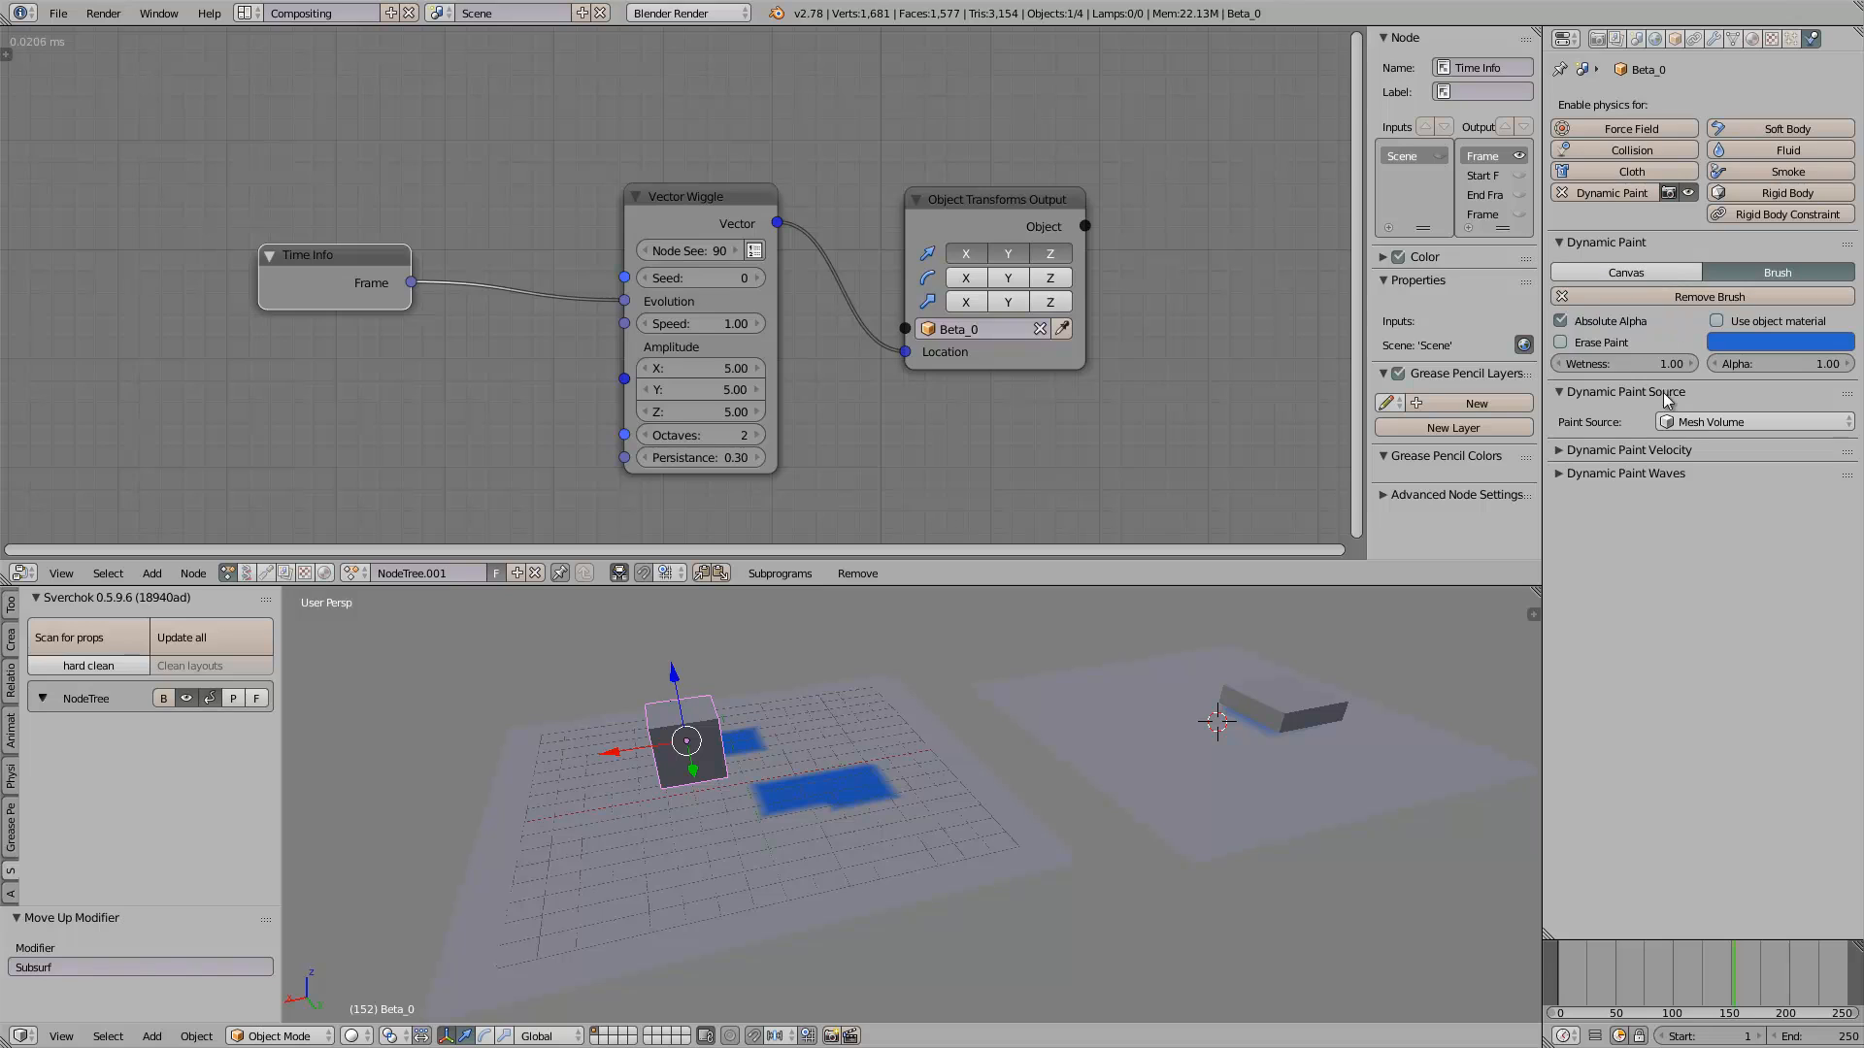
left_click(1744, 420)
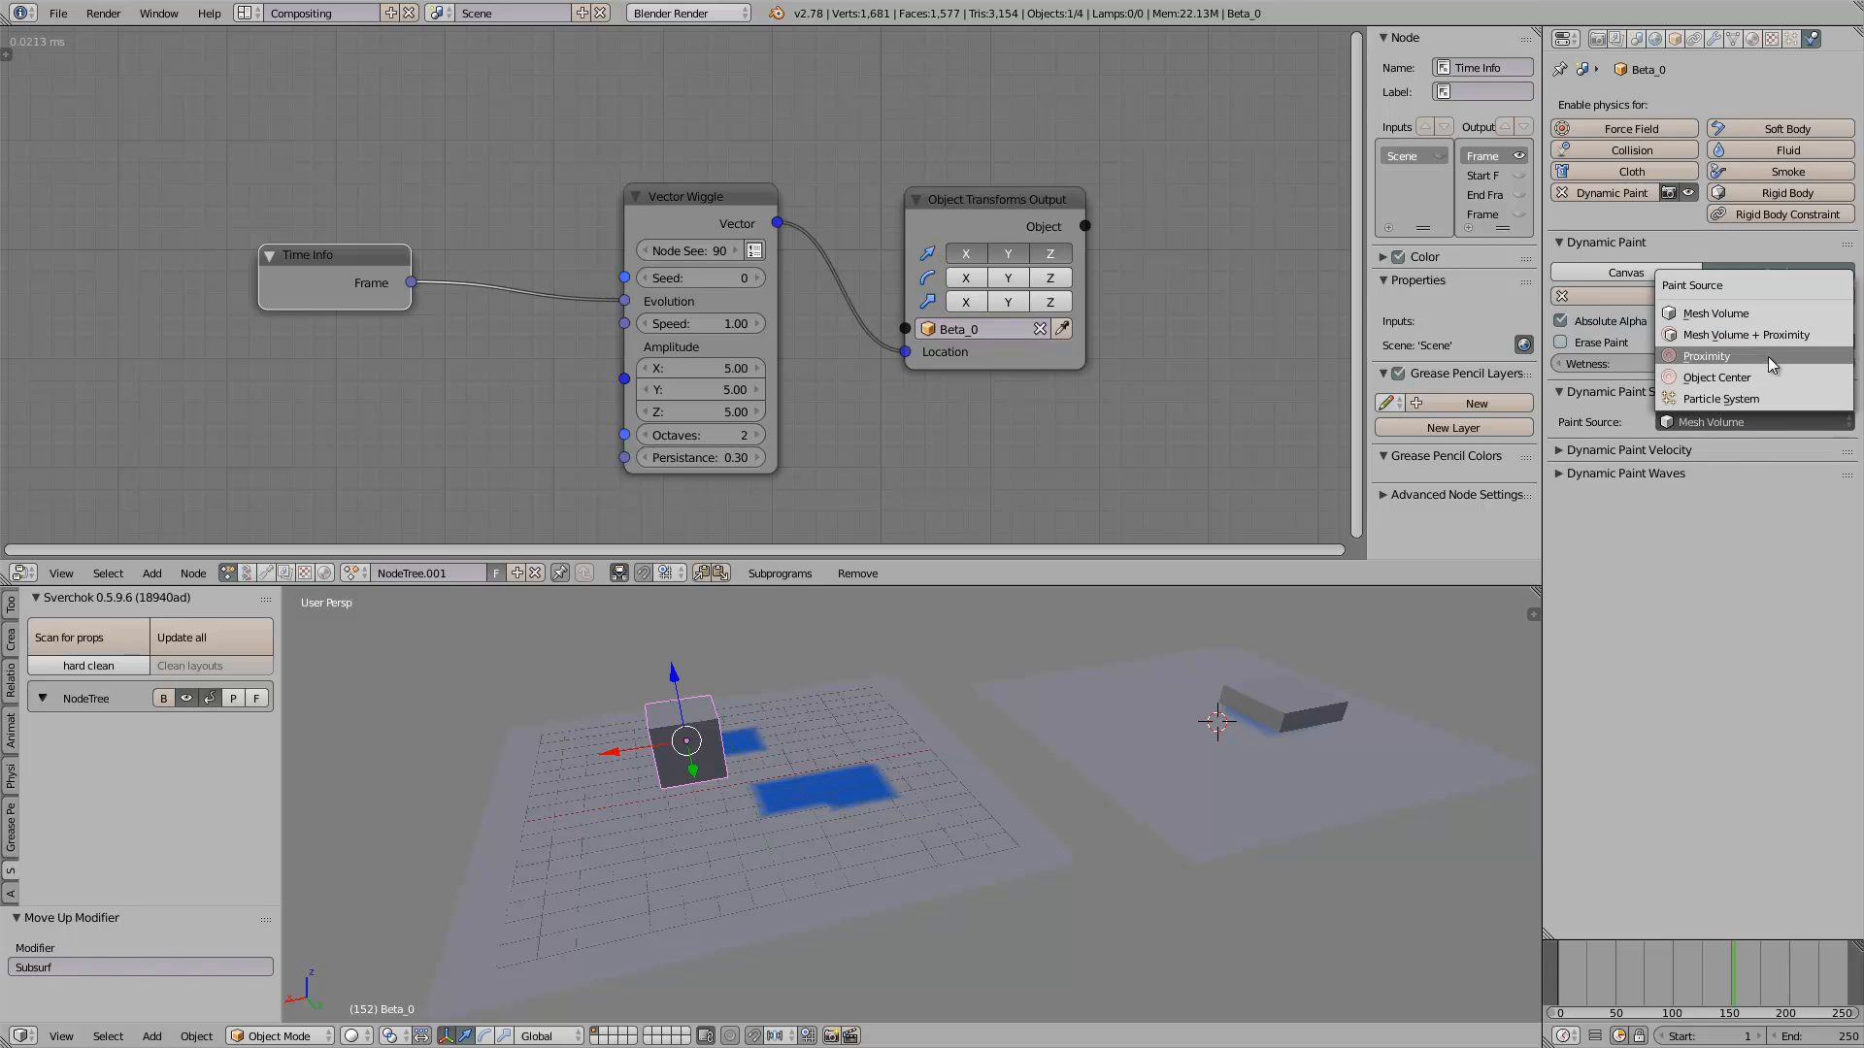
left_click(1774, 338)
left_click(1745, 421)
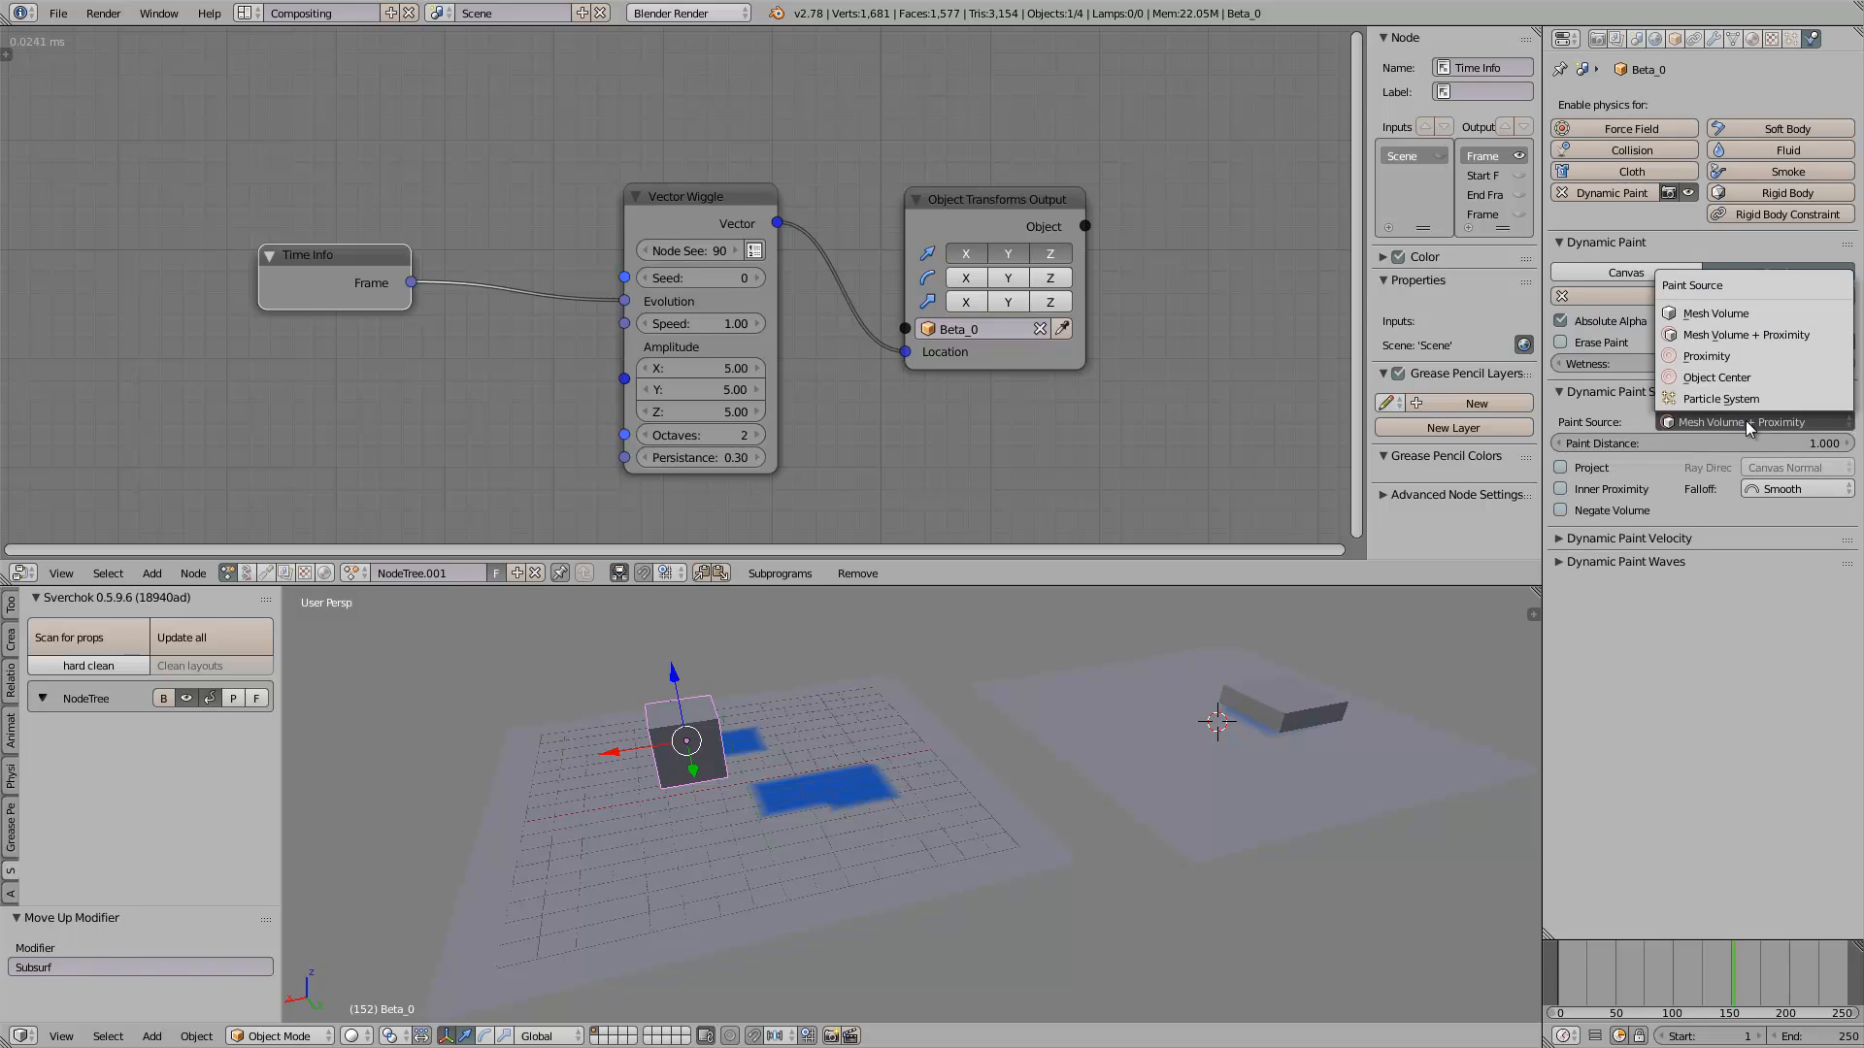
key("alt+a")
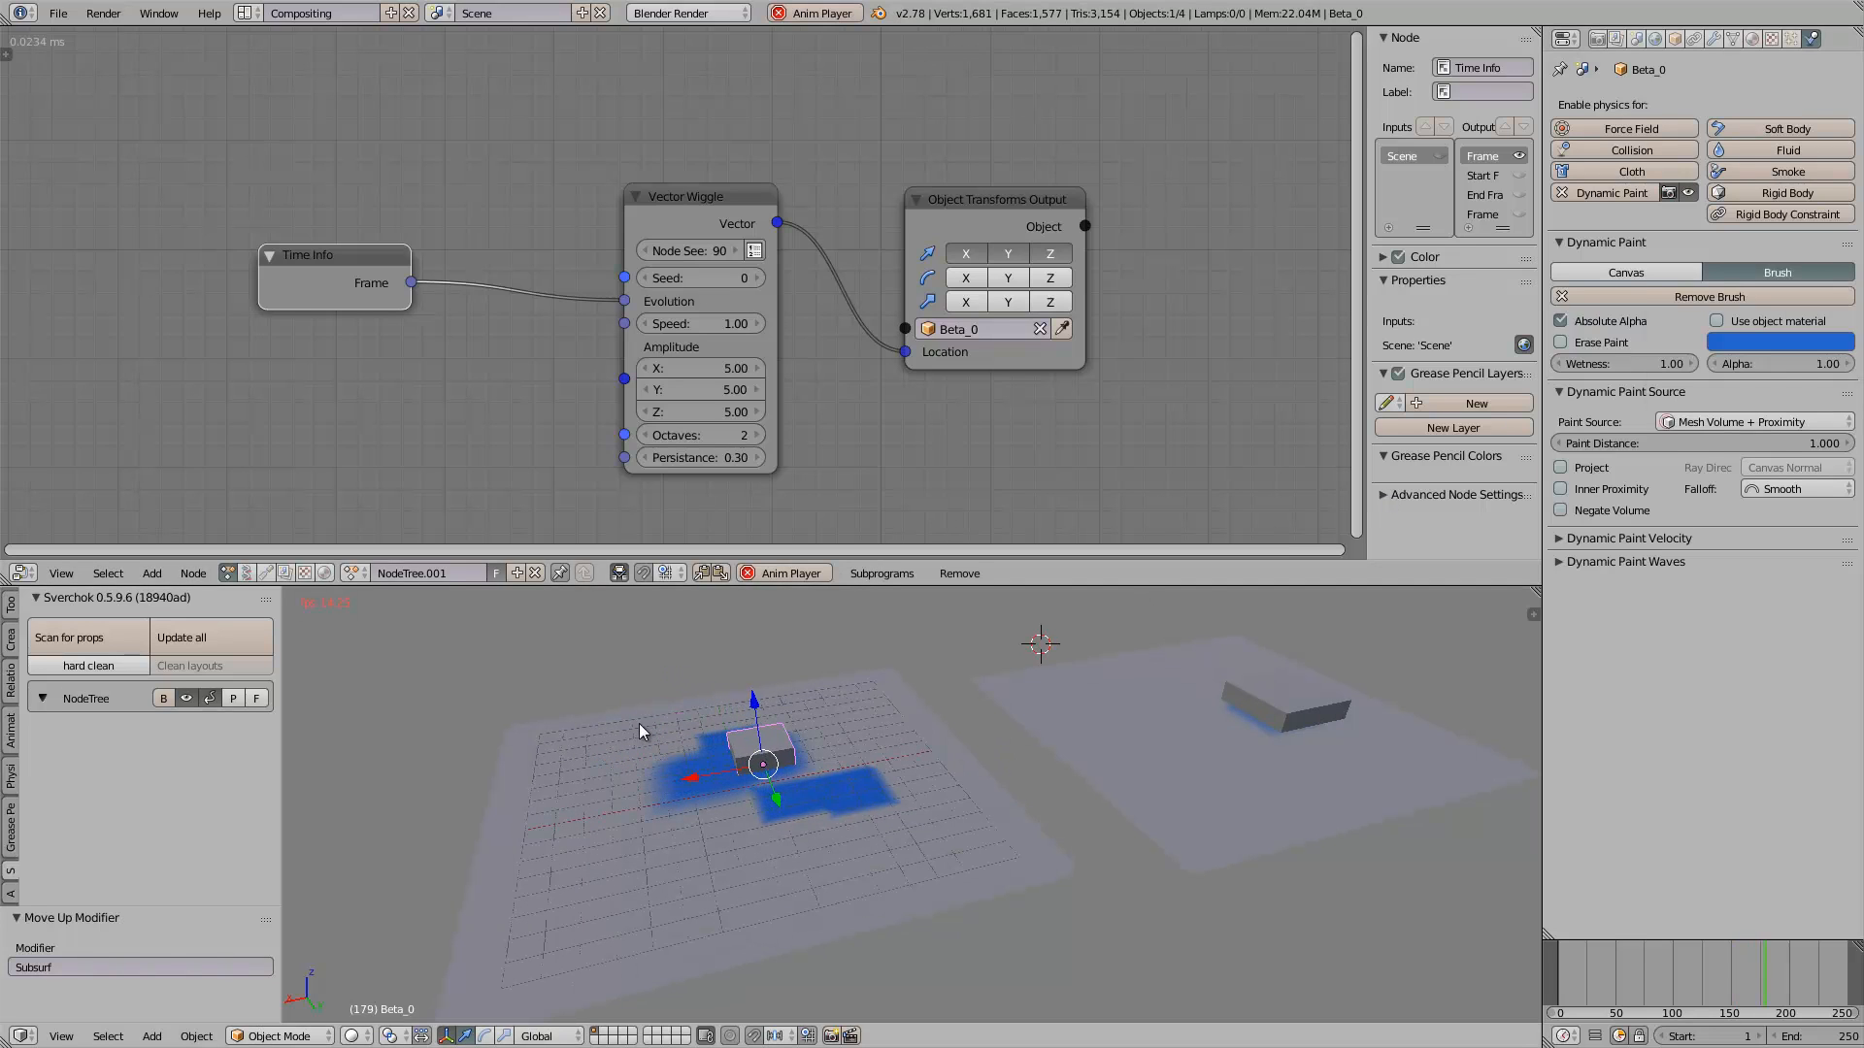
Increase the viewport subdivision level of the Sverchok canvas's Subsurf modifier and check the smoother paint edges
right_click(870, 785)
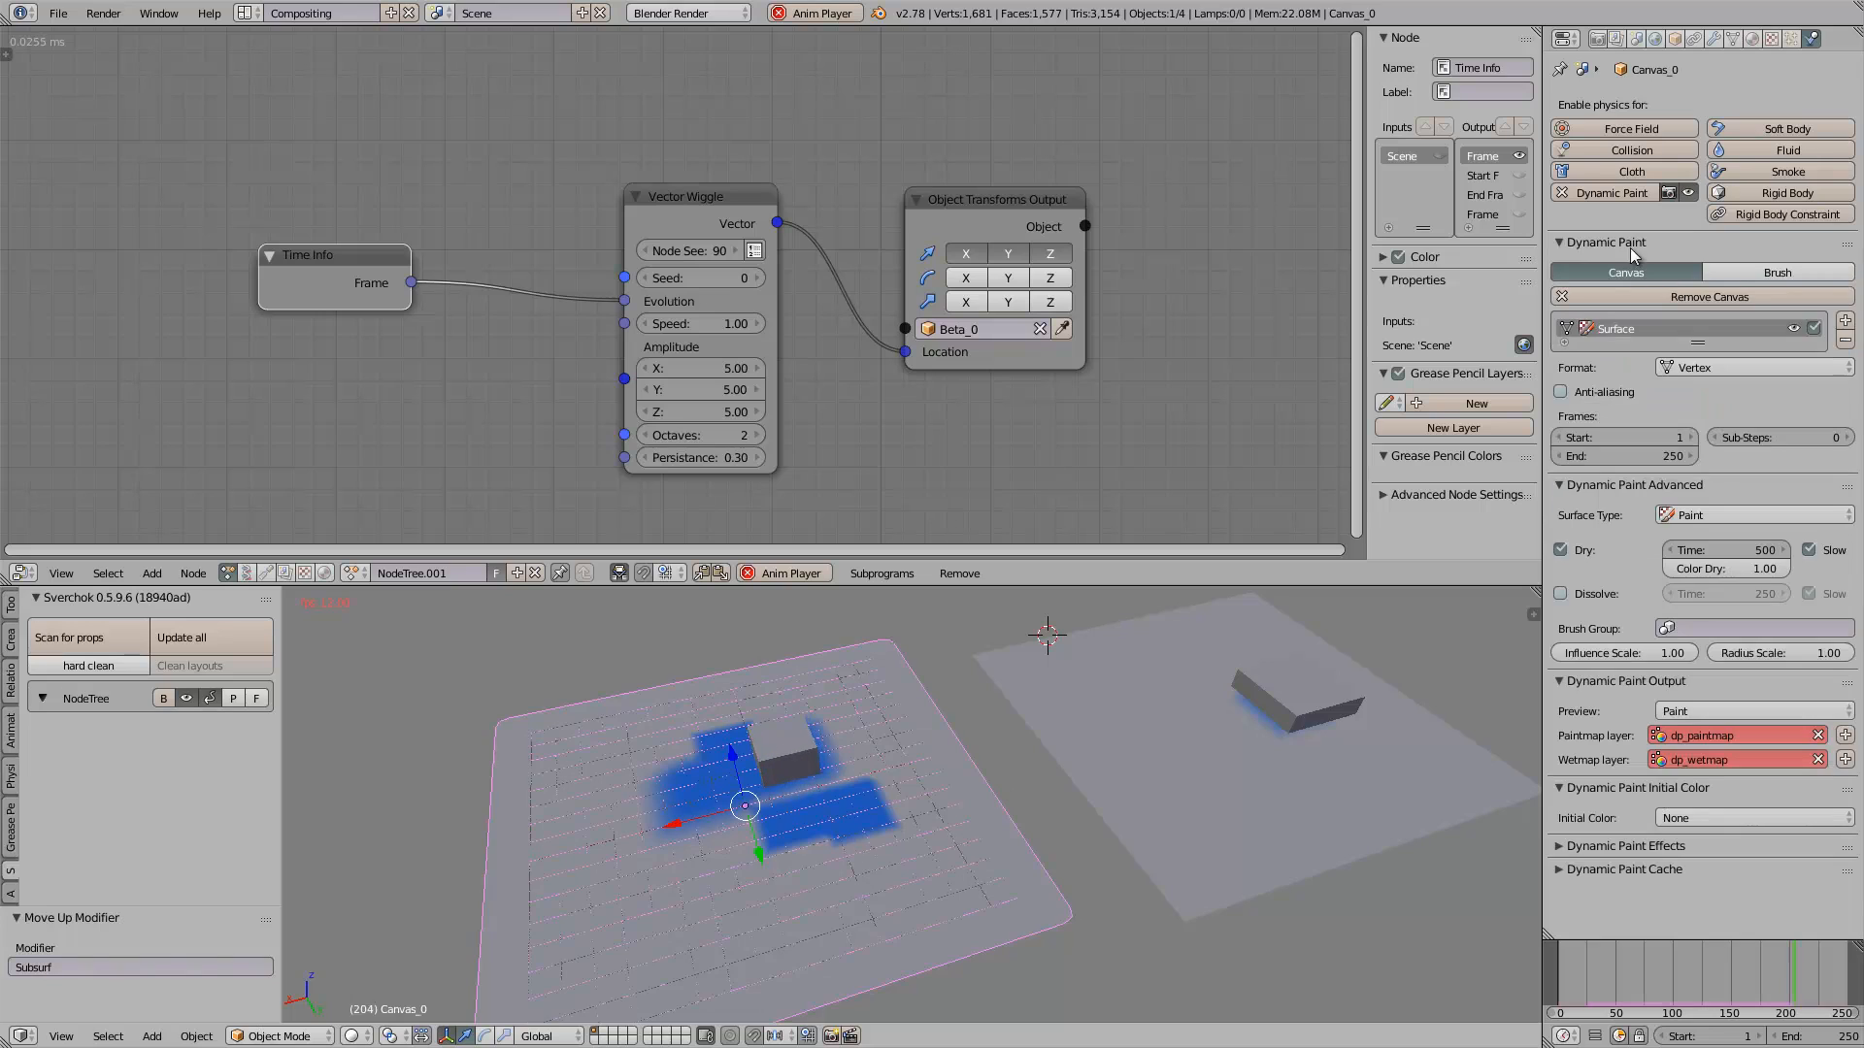
left_click(1715, 40)
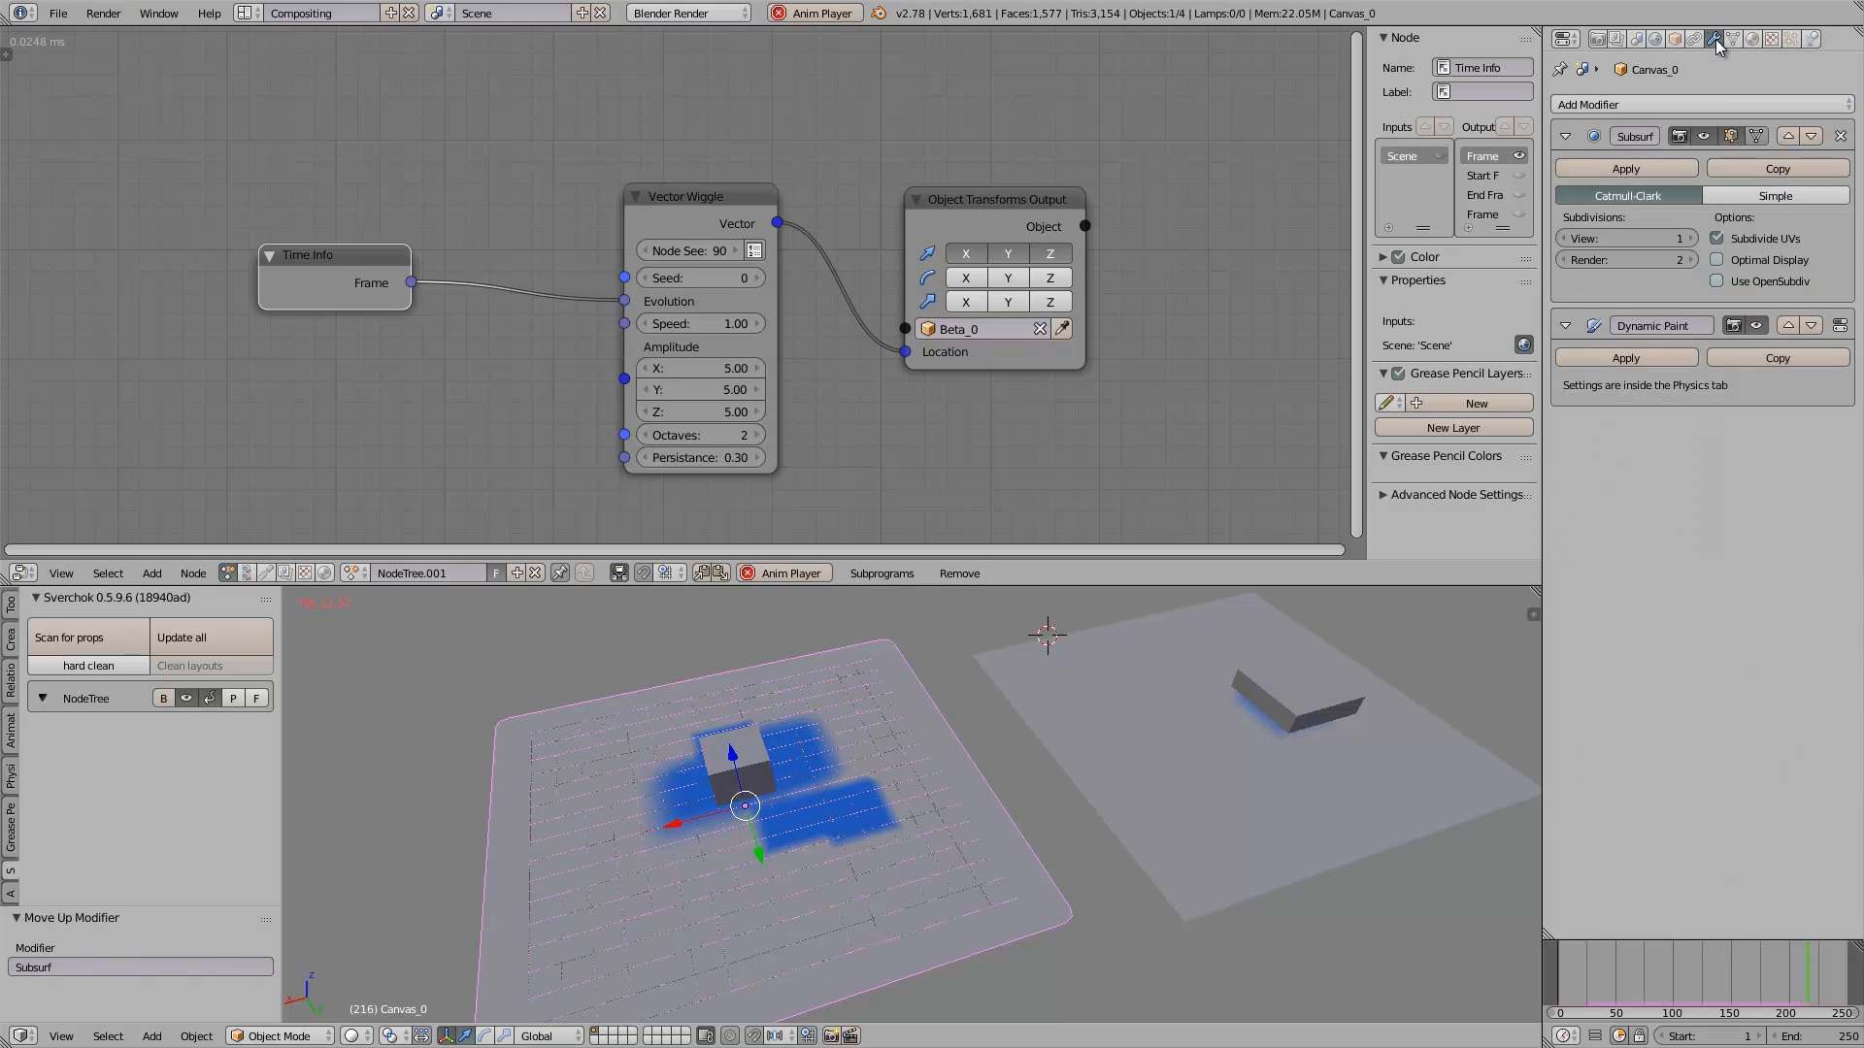
left_click(1689, 238)
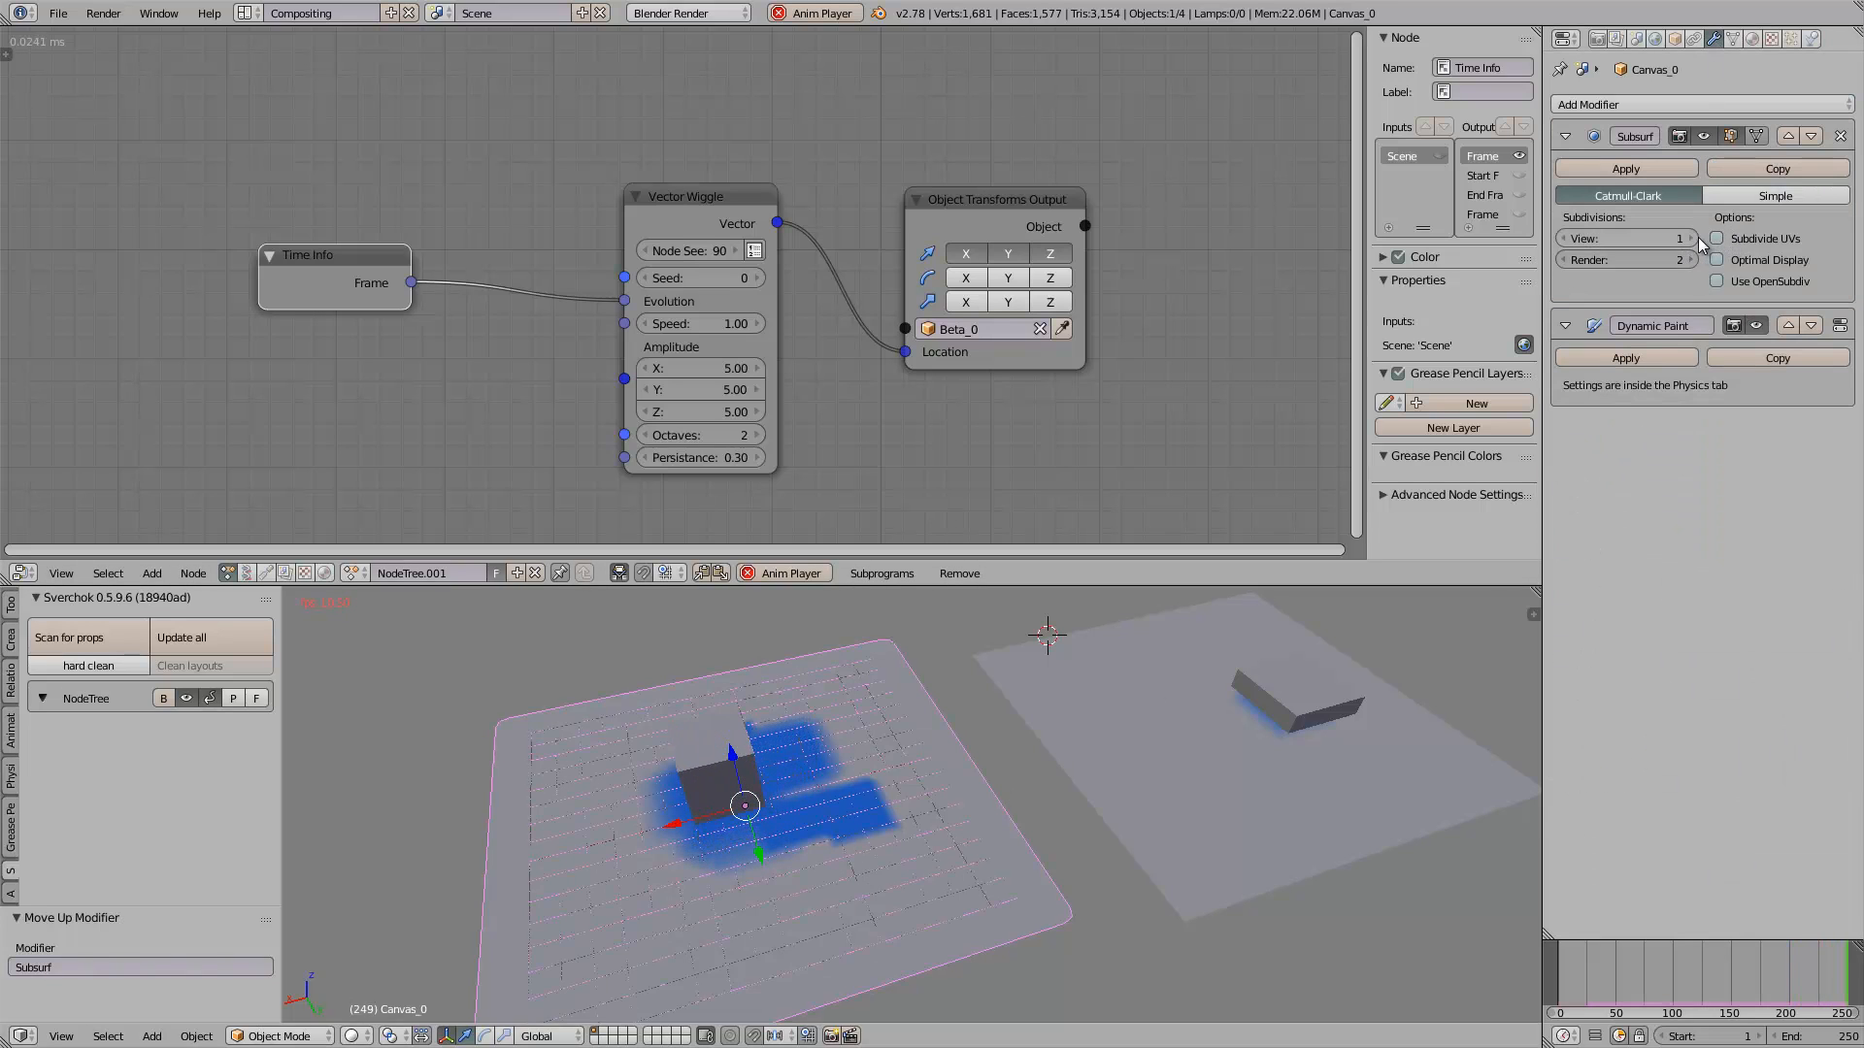
middle_click_drag(836, 858, 947, 786)
middle_click_drag(840, 831, 1046, 794)
Delete the comparison cube and the comparison plane
right_click(1379, 767)
key("x")
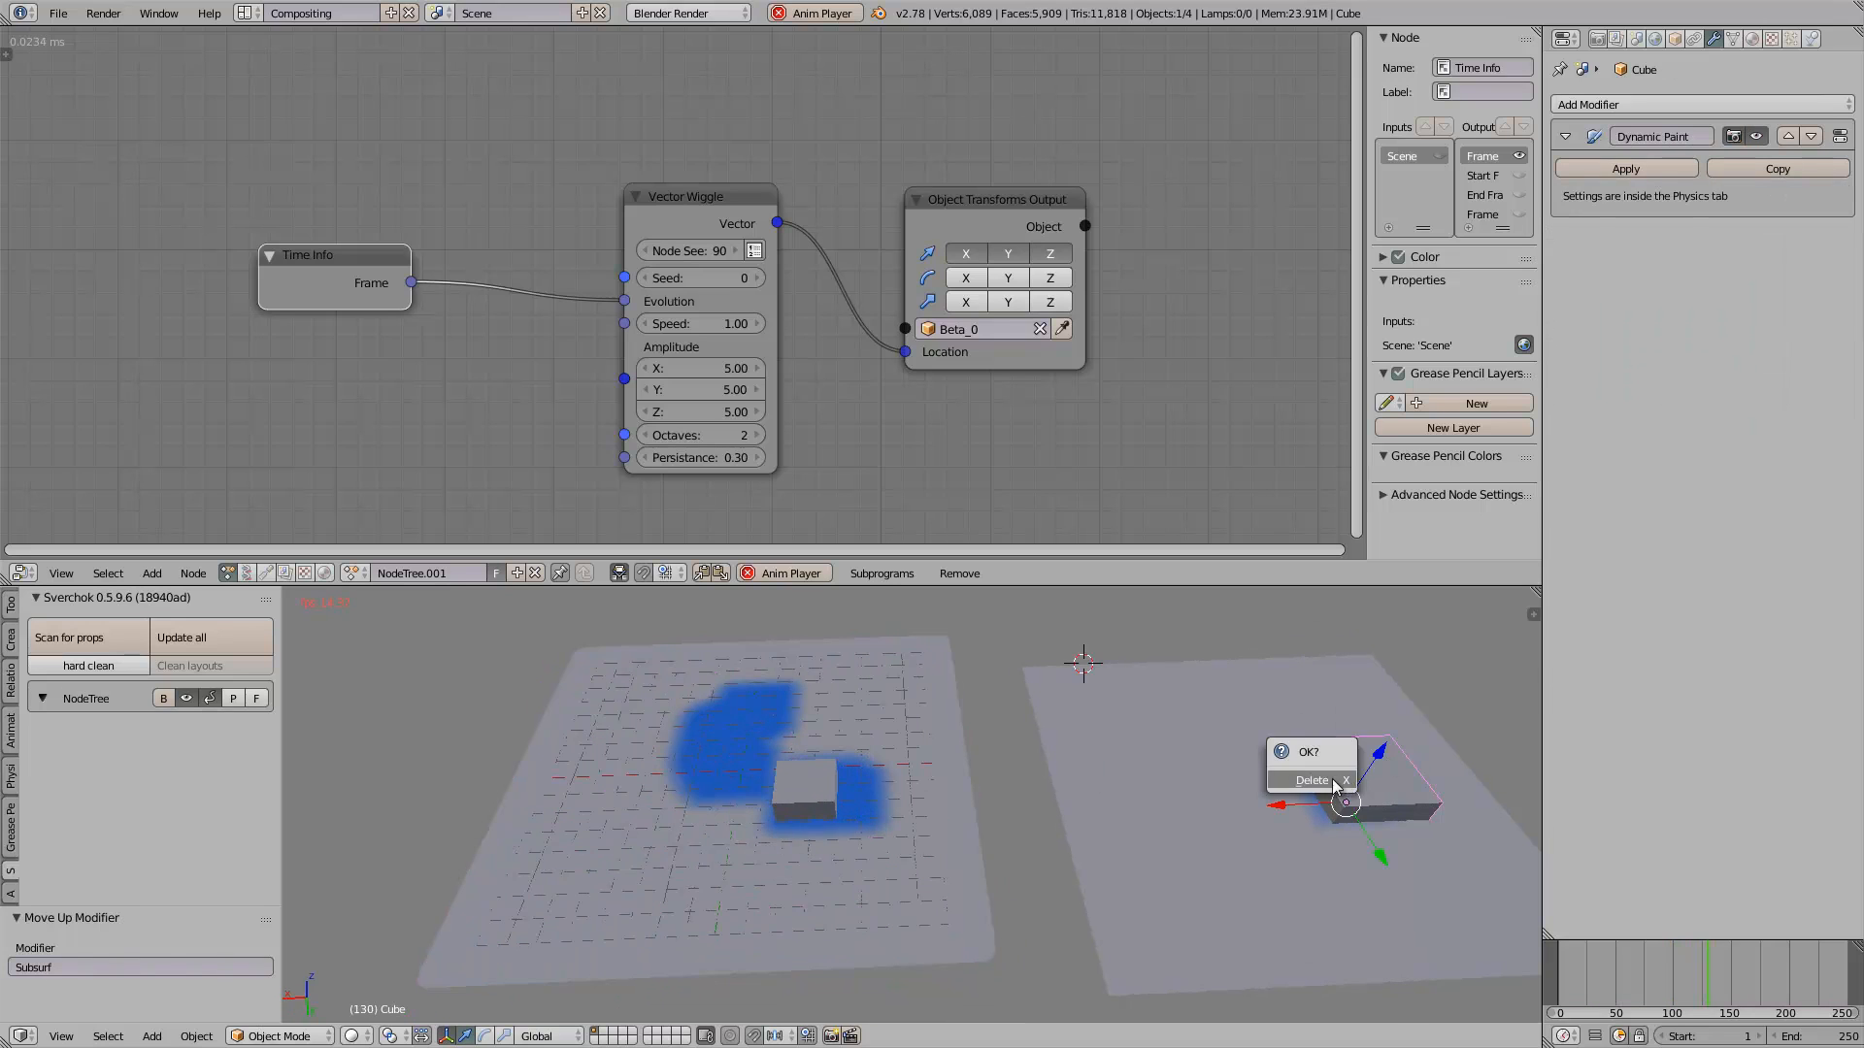
left_click(1272, 759)
right_click(1269, 774)
key("x")
left_click(1262, 770)
Set the Vector Wiggle amplitude to 0 on Z and about 11.81 on both X and Y
middle_click_drag(737, 771, 976, 769, "shift")
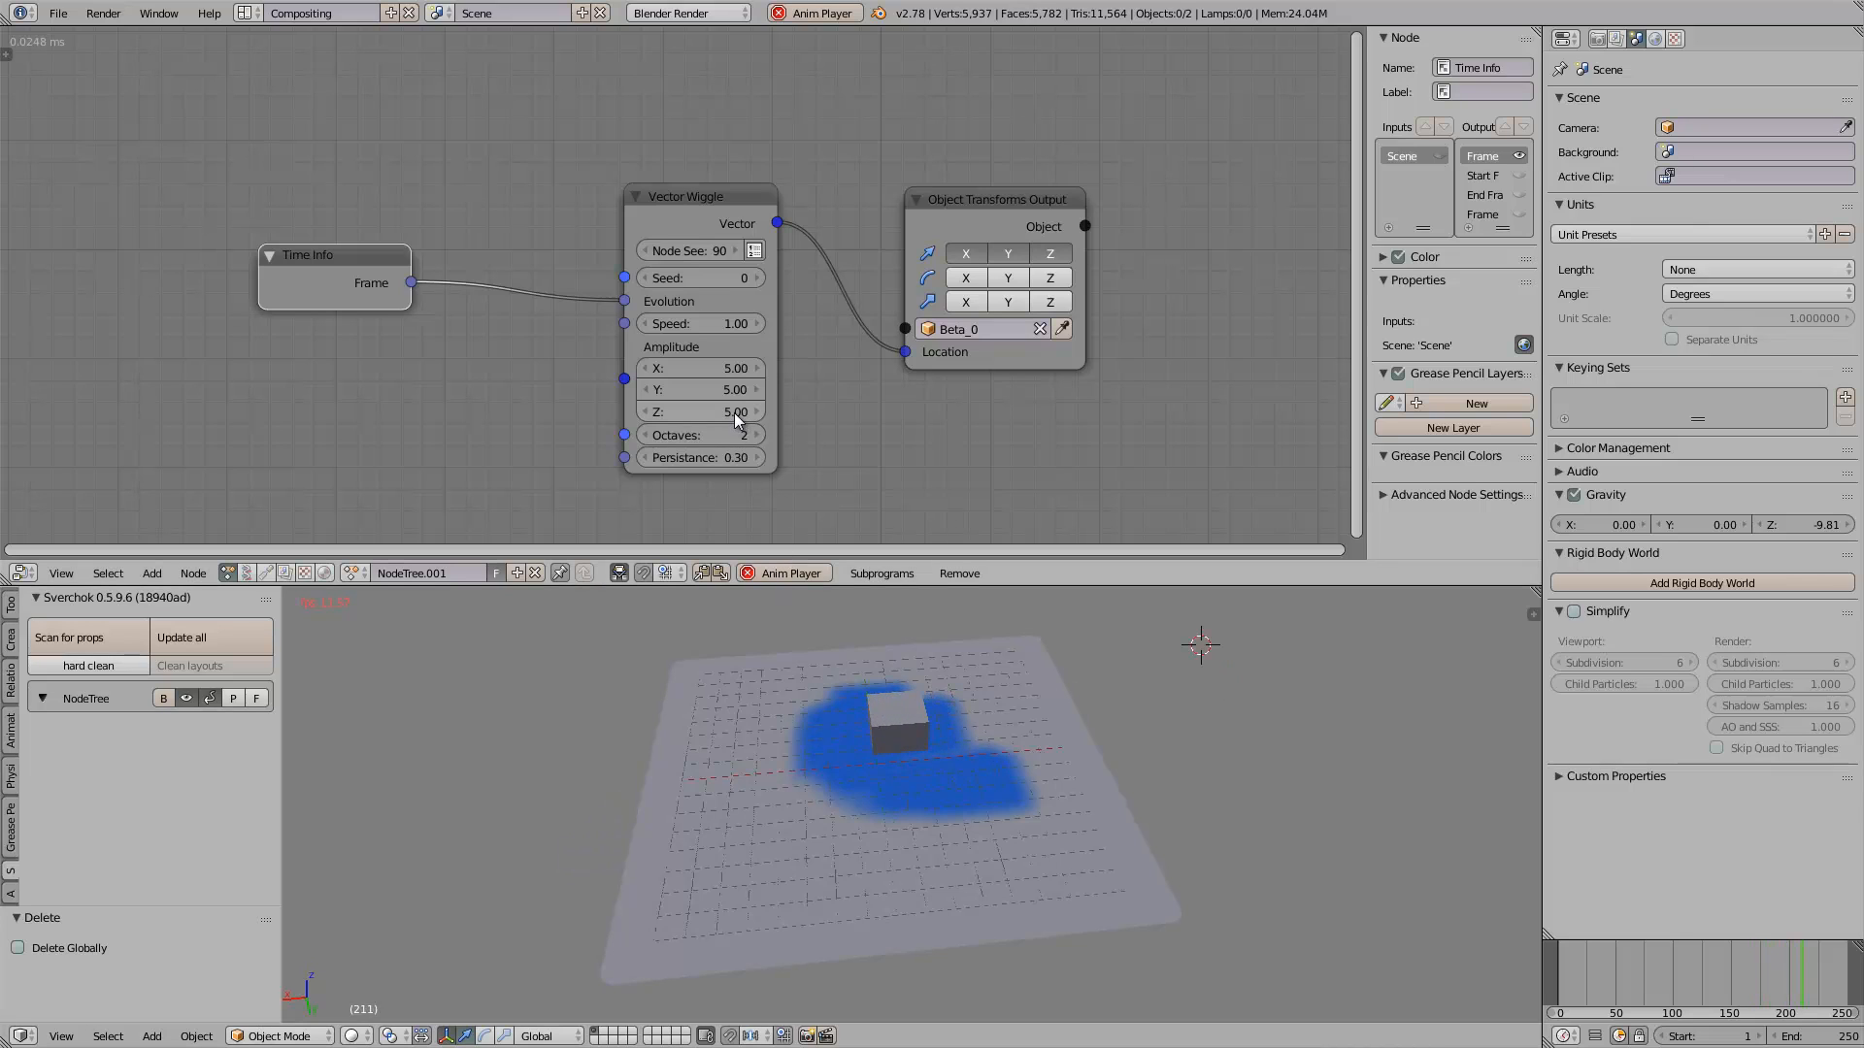
type("0")
key("Return")
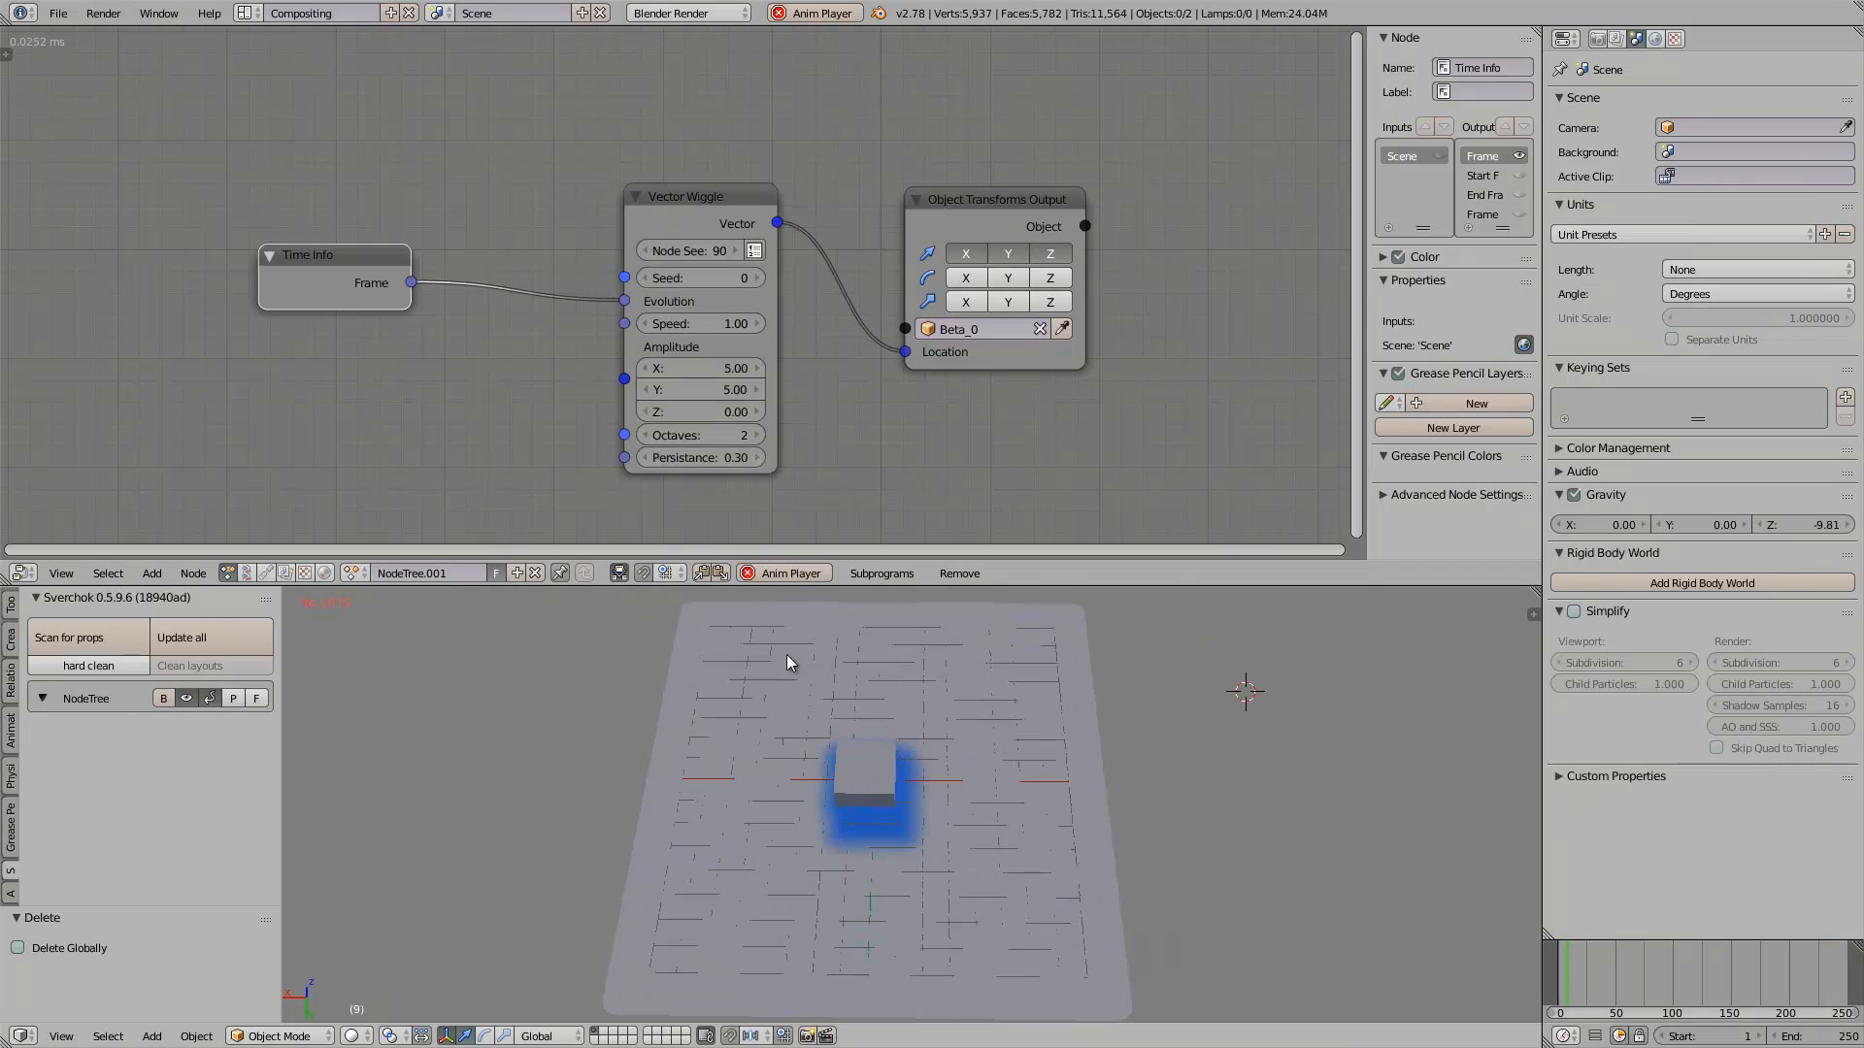
left_click_drag(730, 376, 785, 393)
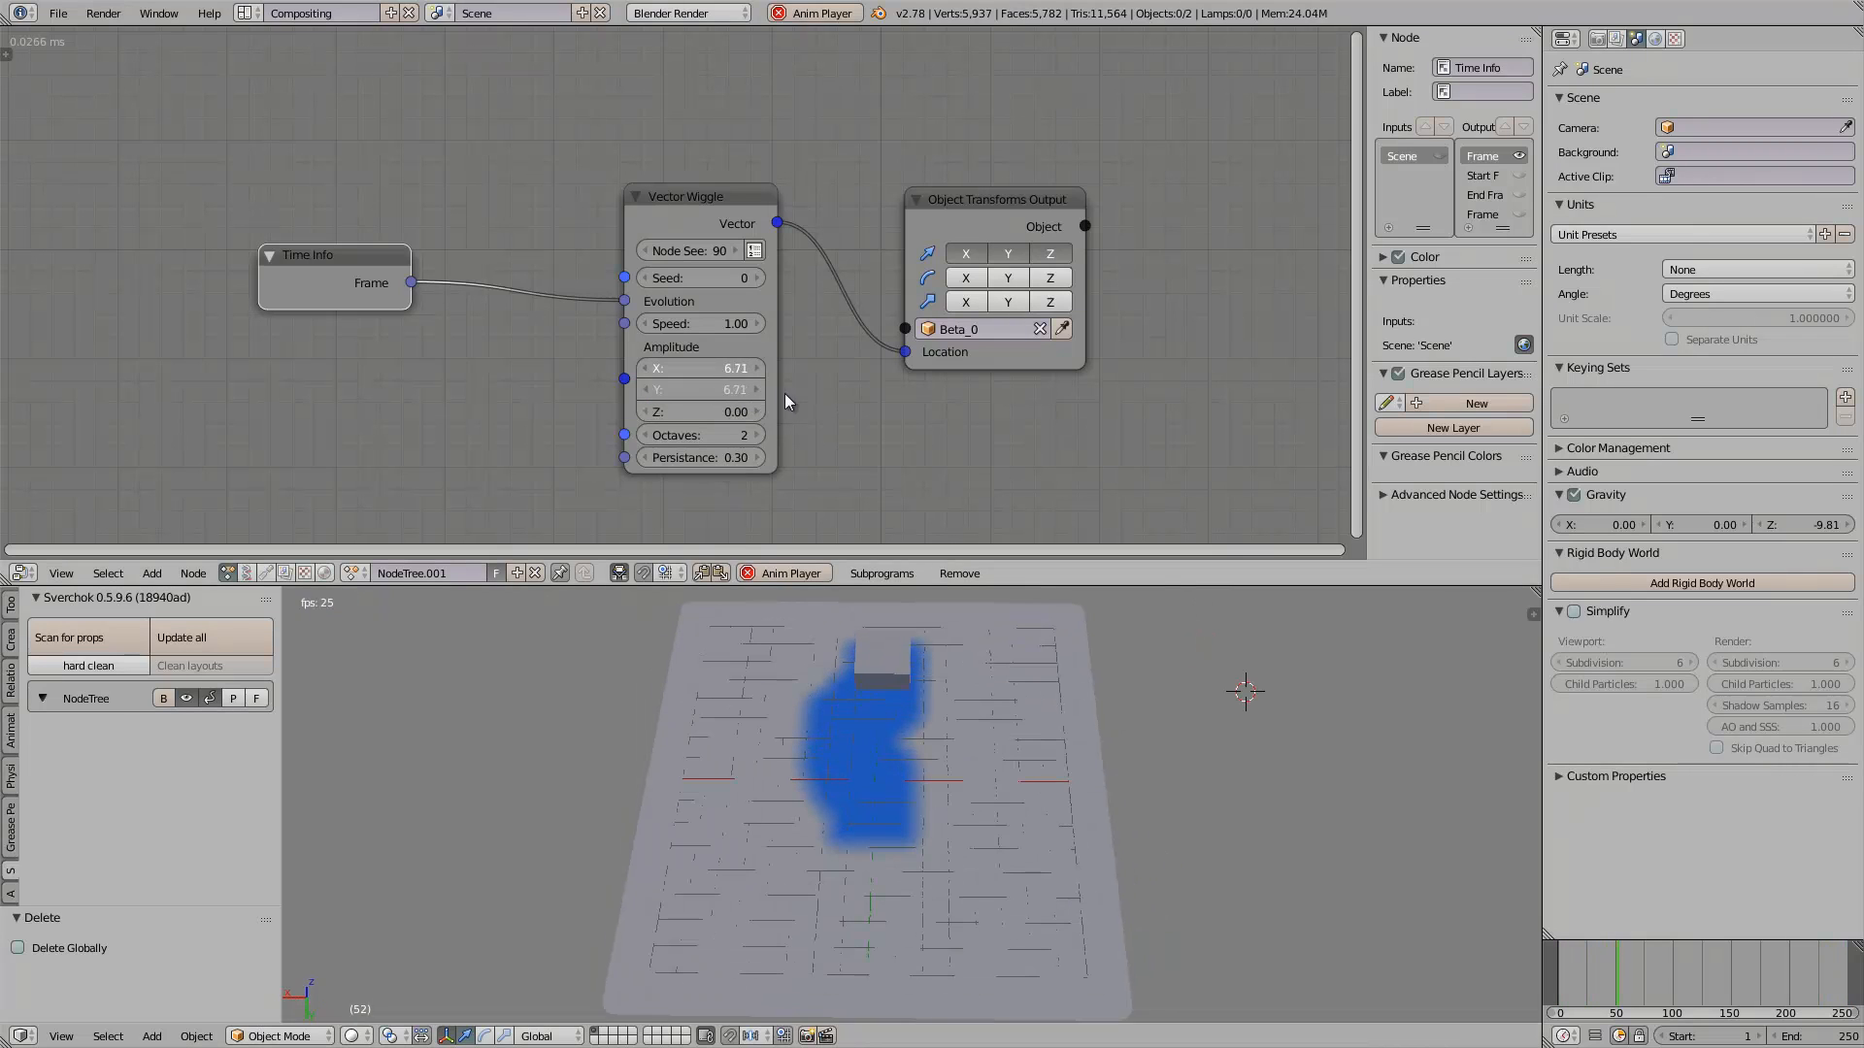
left_click_drag(918, 393, 961, 394)
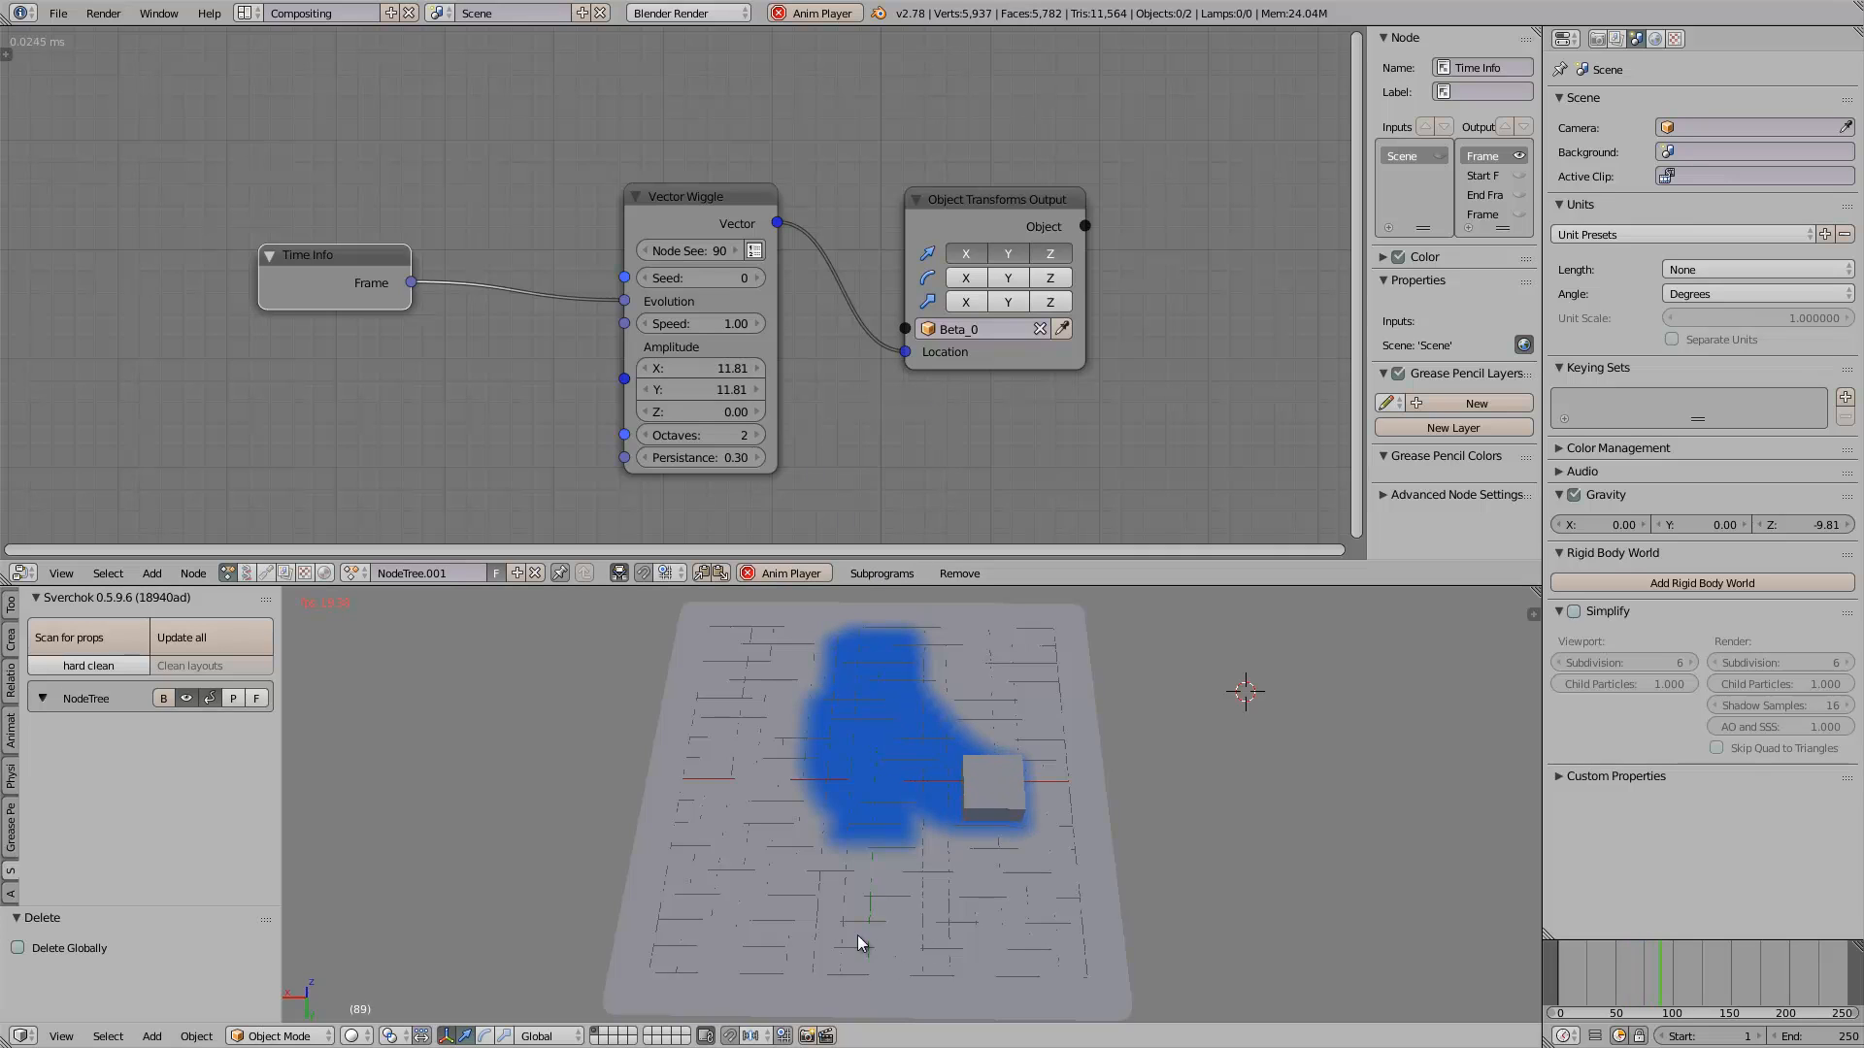
Examine the box's paint trail on the canvas from several angles during playback, with the box selected
middle_click_drag(916, 839, 960, 843)
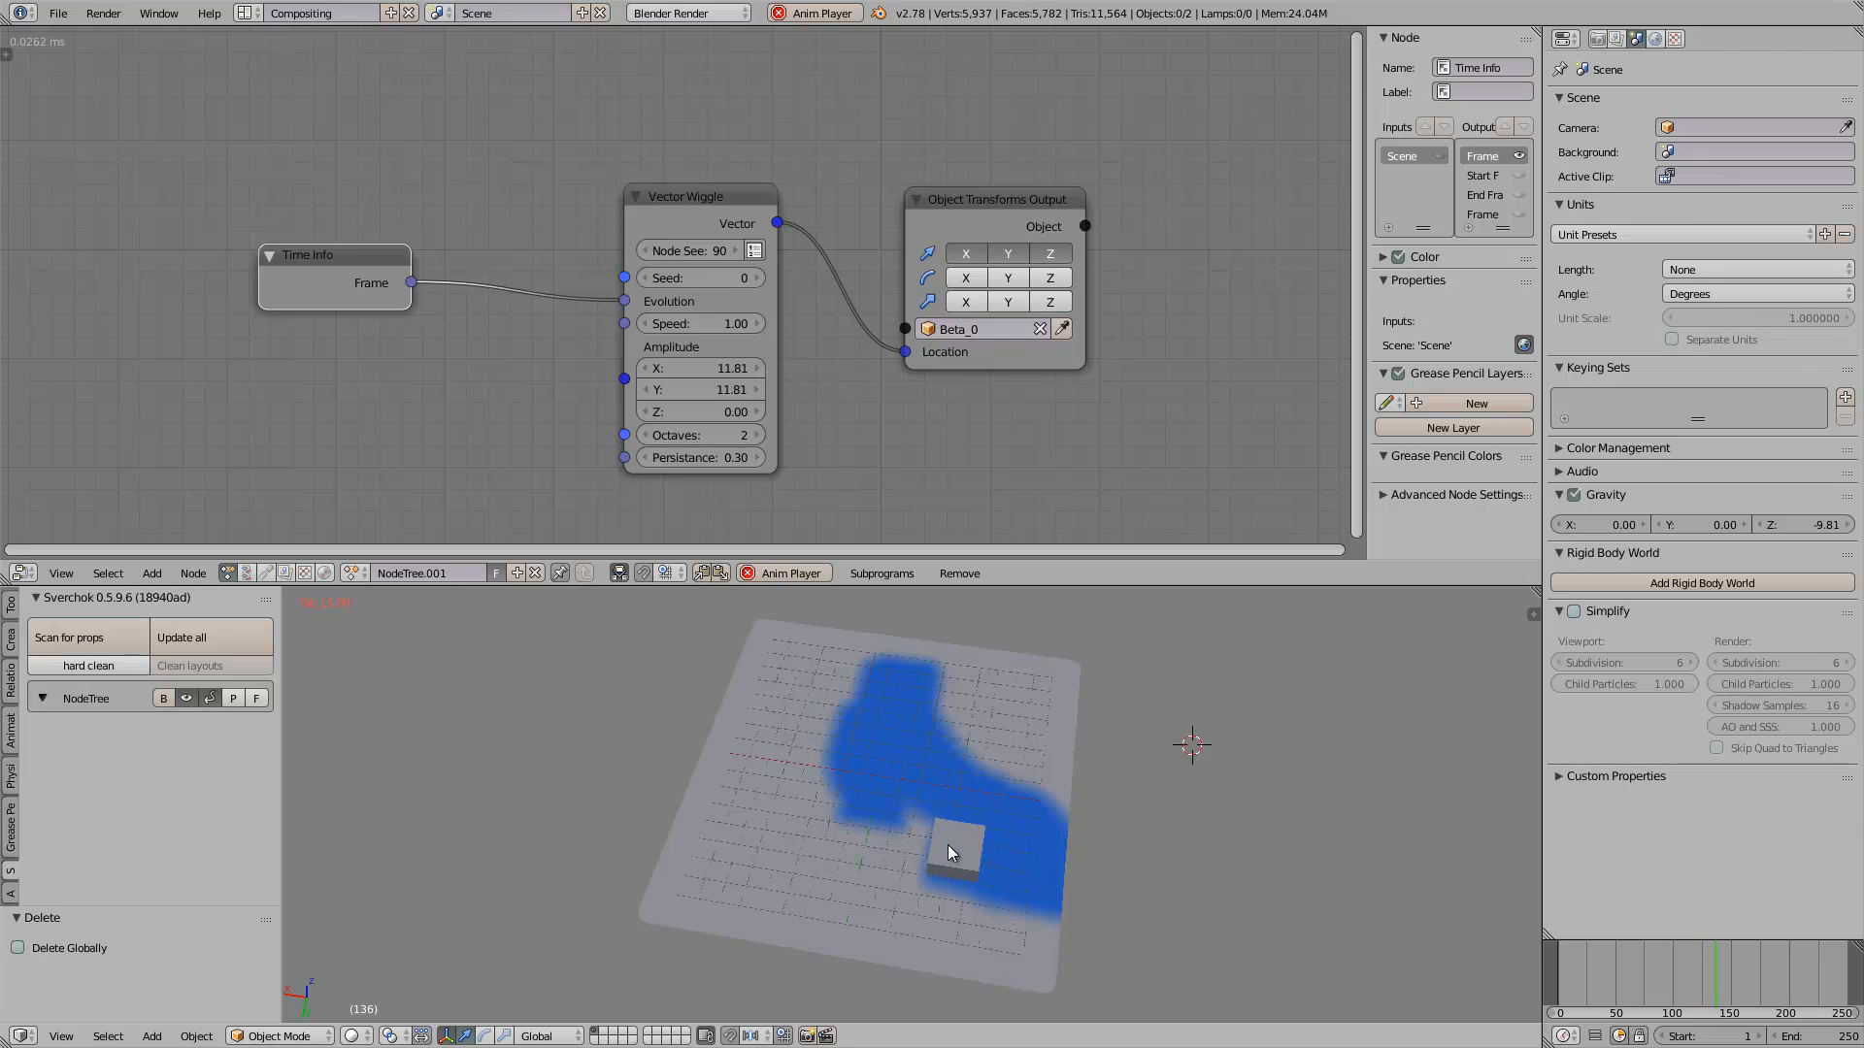
right_click(947, 844)
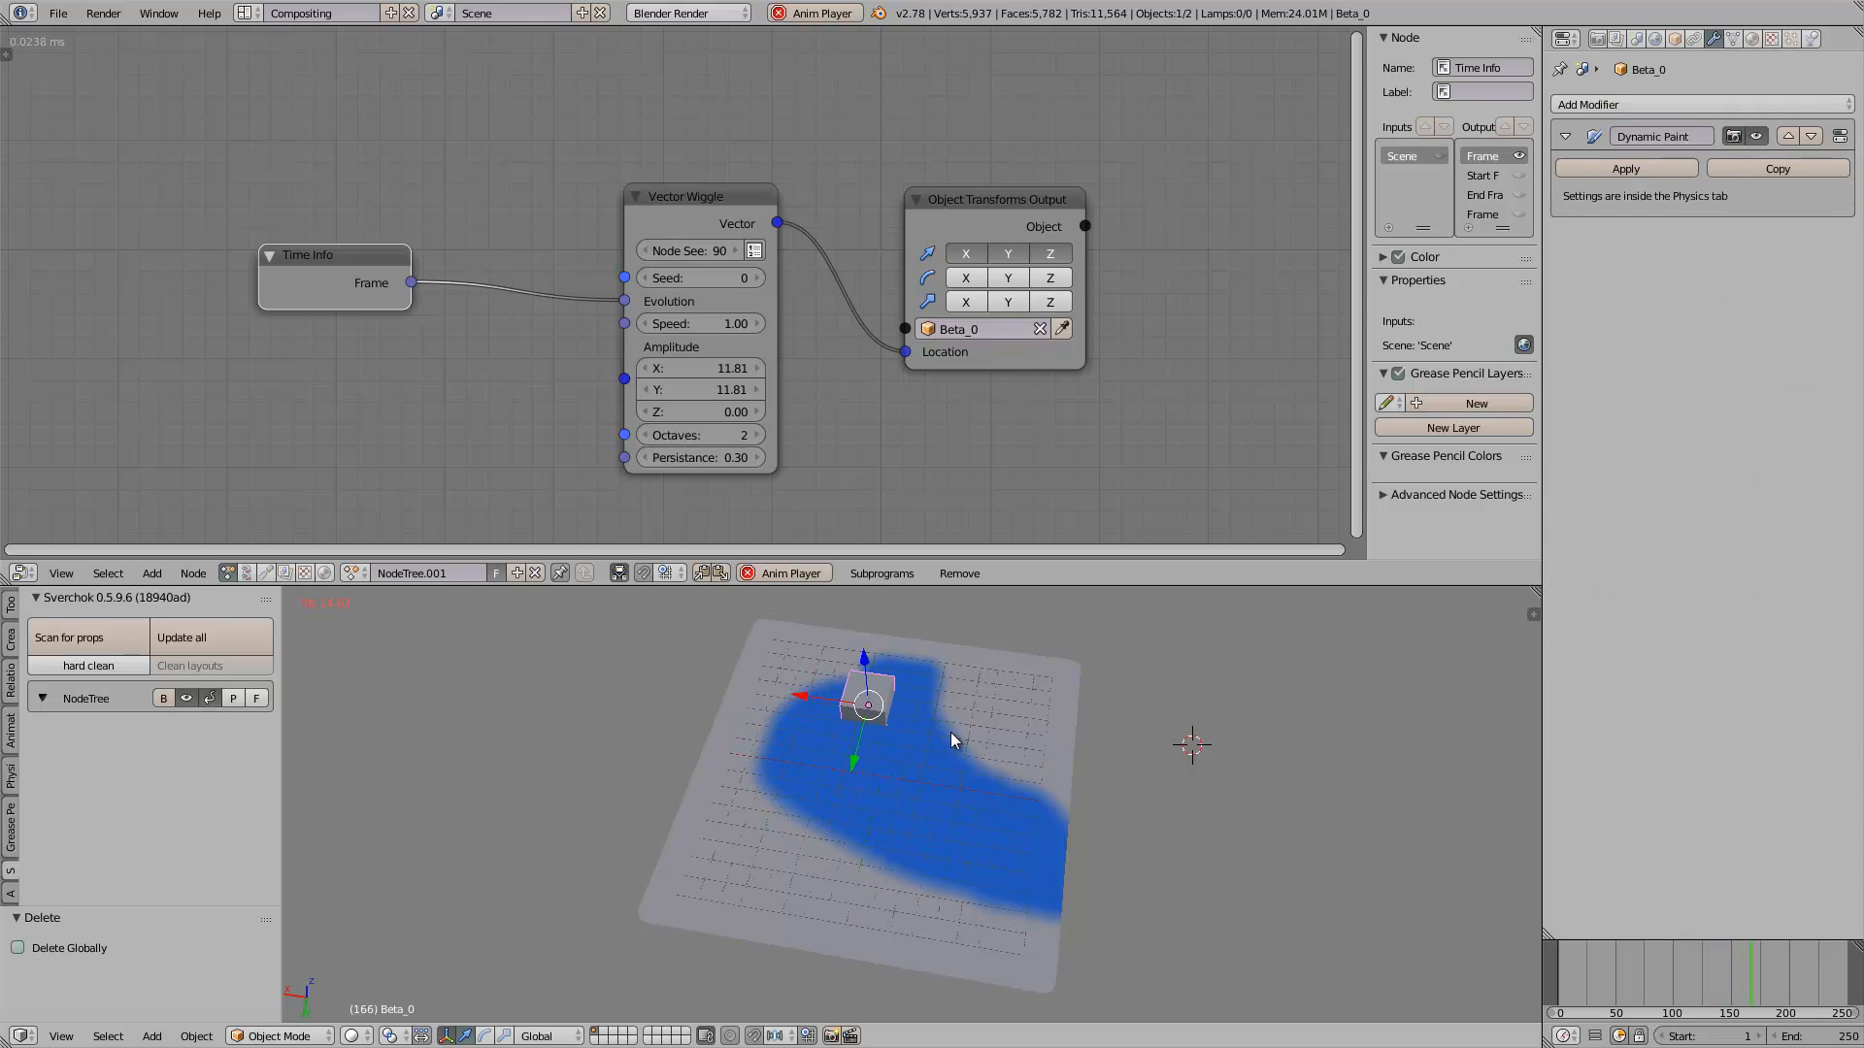
mouse_move(1078, 870)
middle_mouse_down()
mouse_move(976, 830)
mouse_move(1032, 781)
middle_mouse_up()
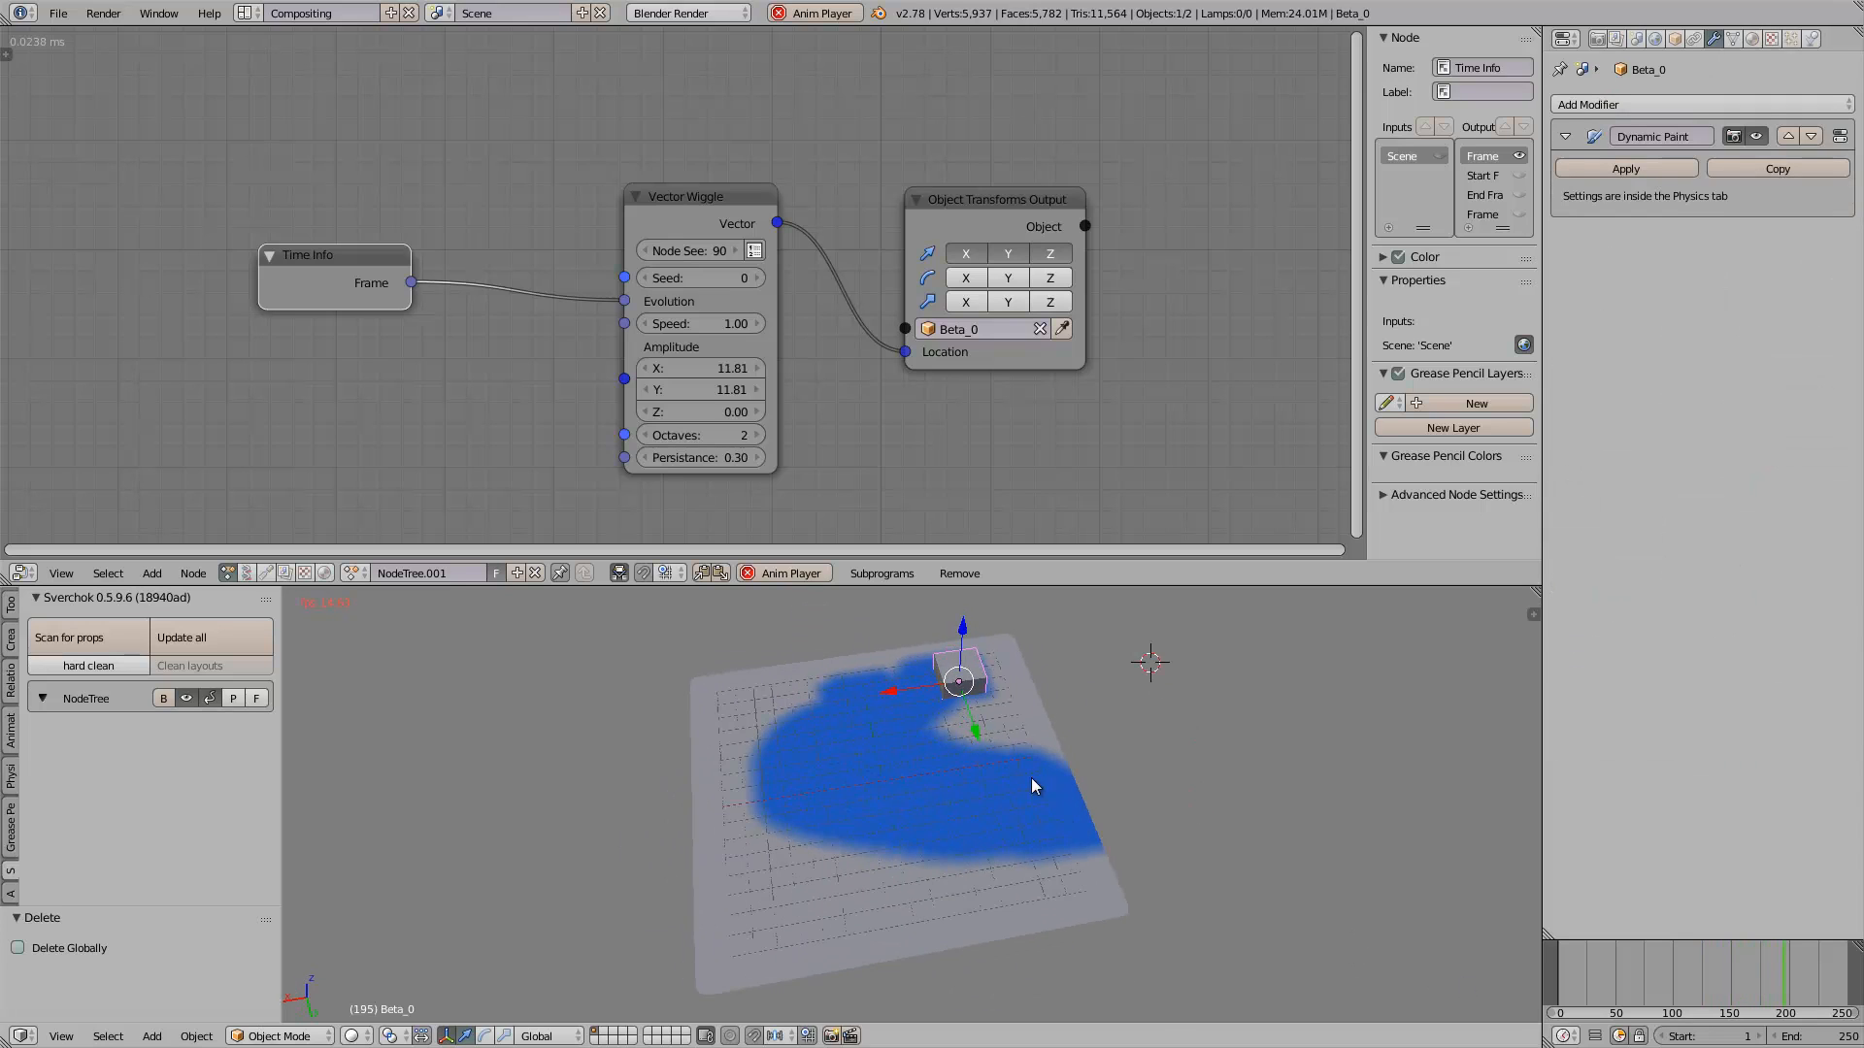
middle_click_drag(949, 739, 918, 739)
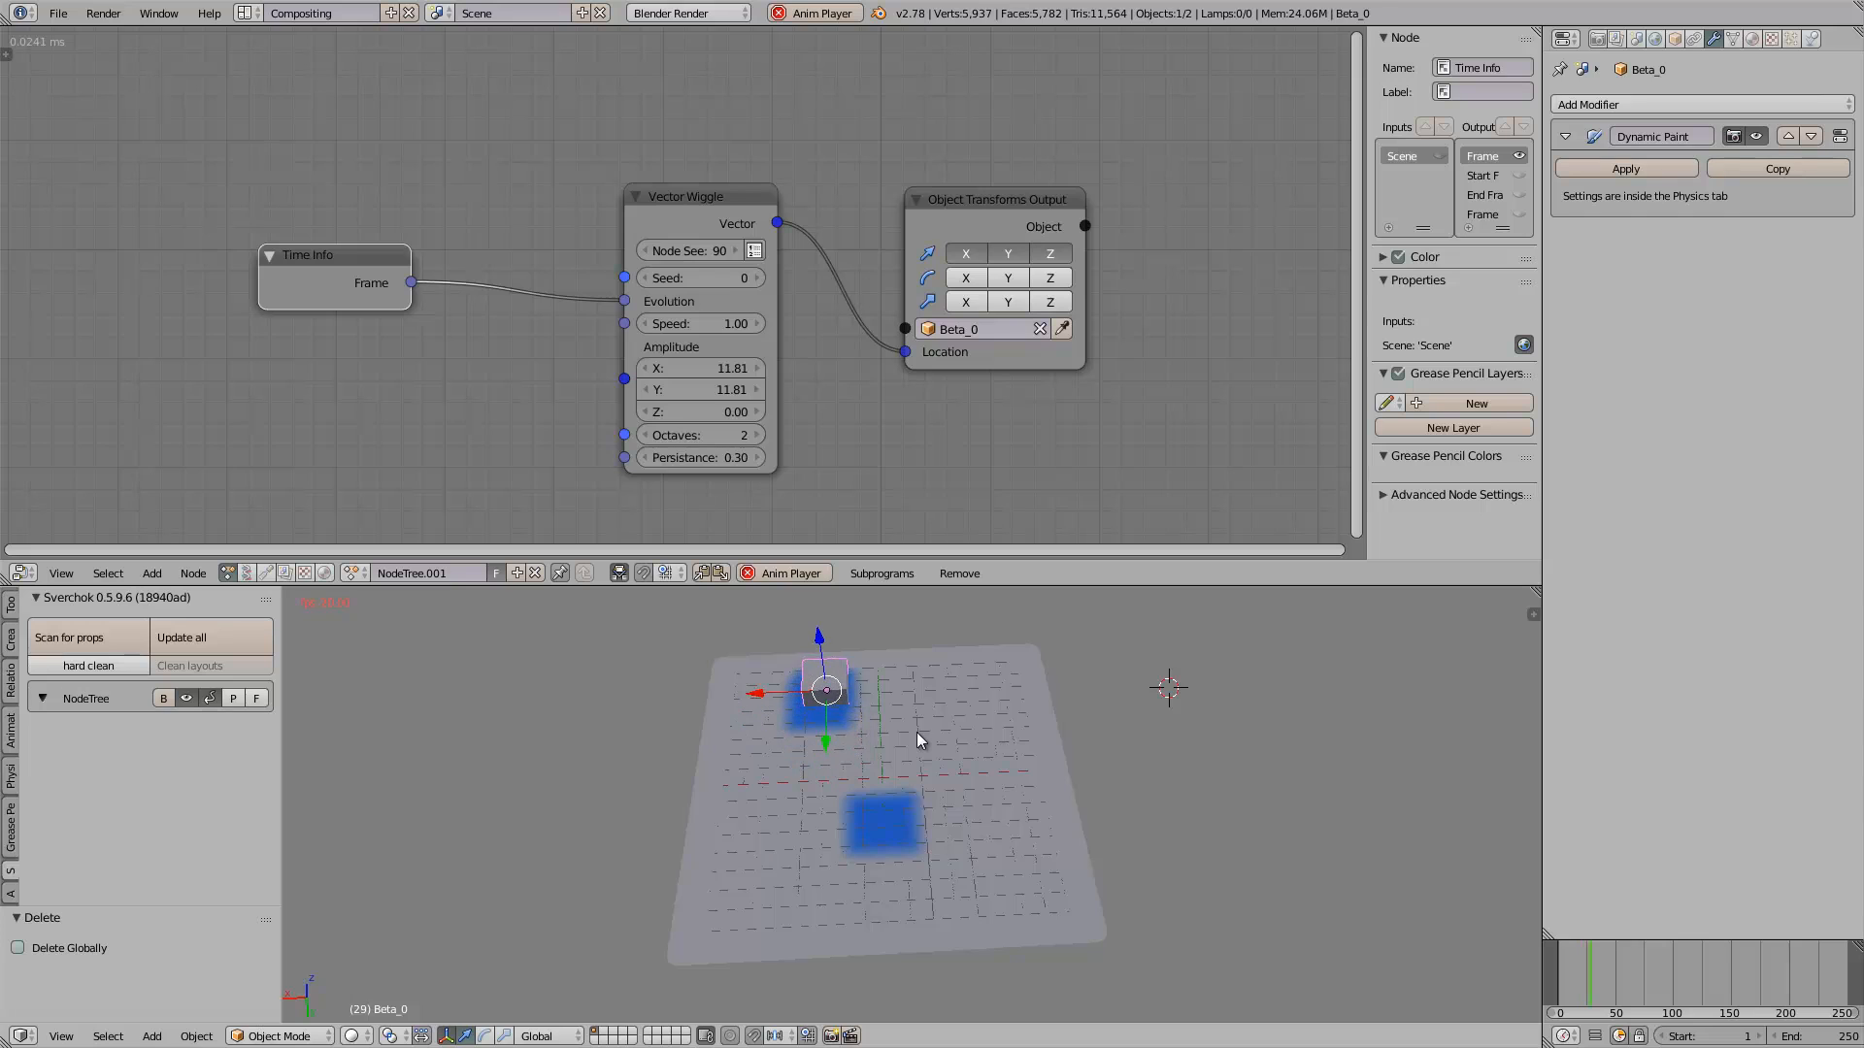
middle_click_drag(1257, 913, 1275, 923)
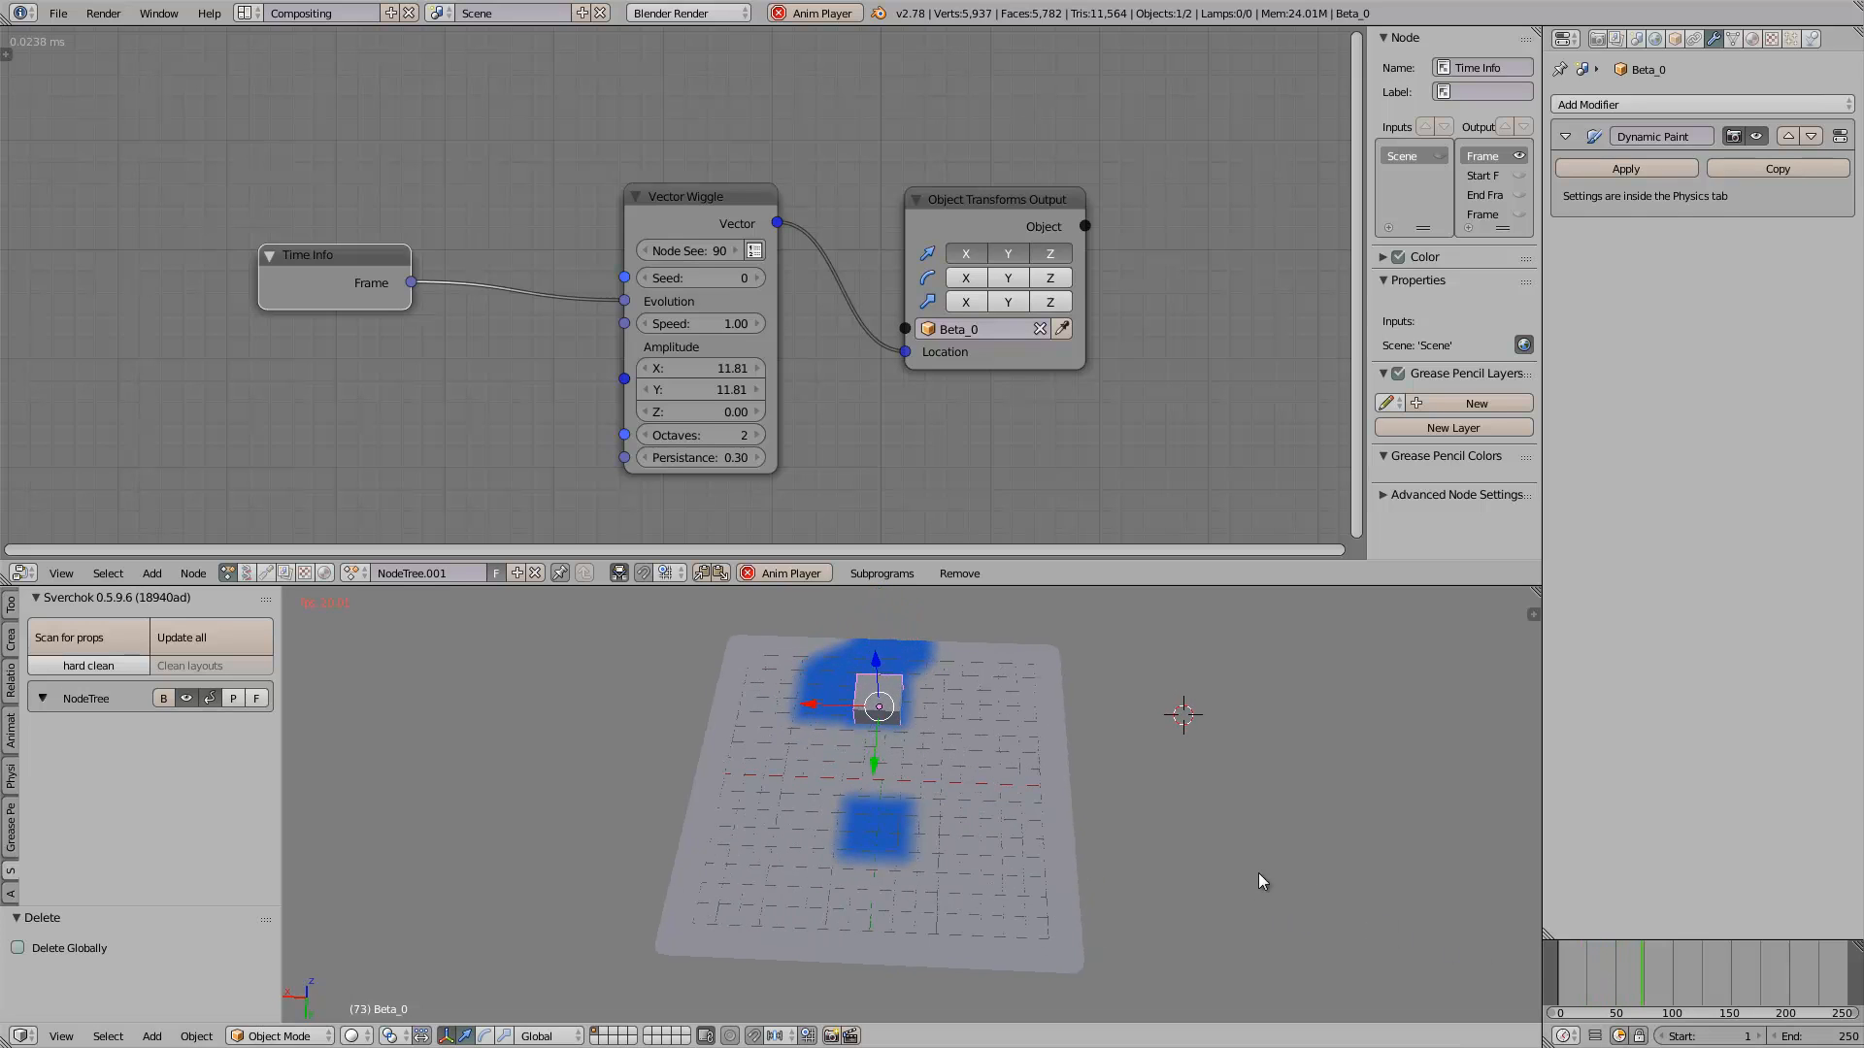
Move the Vector Wiggle and Object Transforms Output nodes closer to the Time Info node to tighten the node layout
mouse_move(933, 780)
middle_mouse_down()
mouse_move(957, 790)
mouse_move(926, 751)
middle_mouse_up()
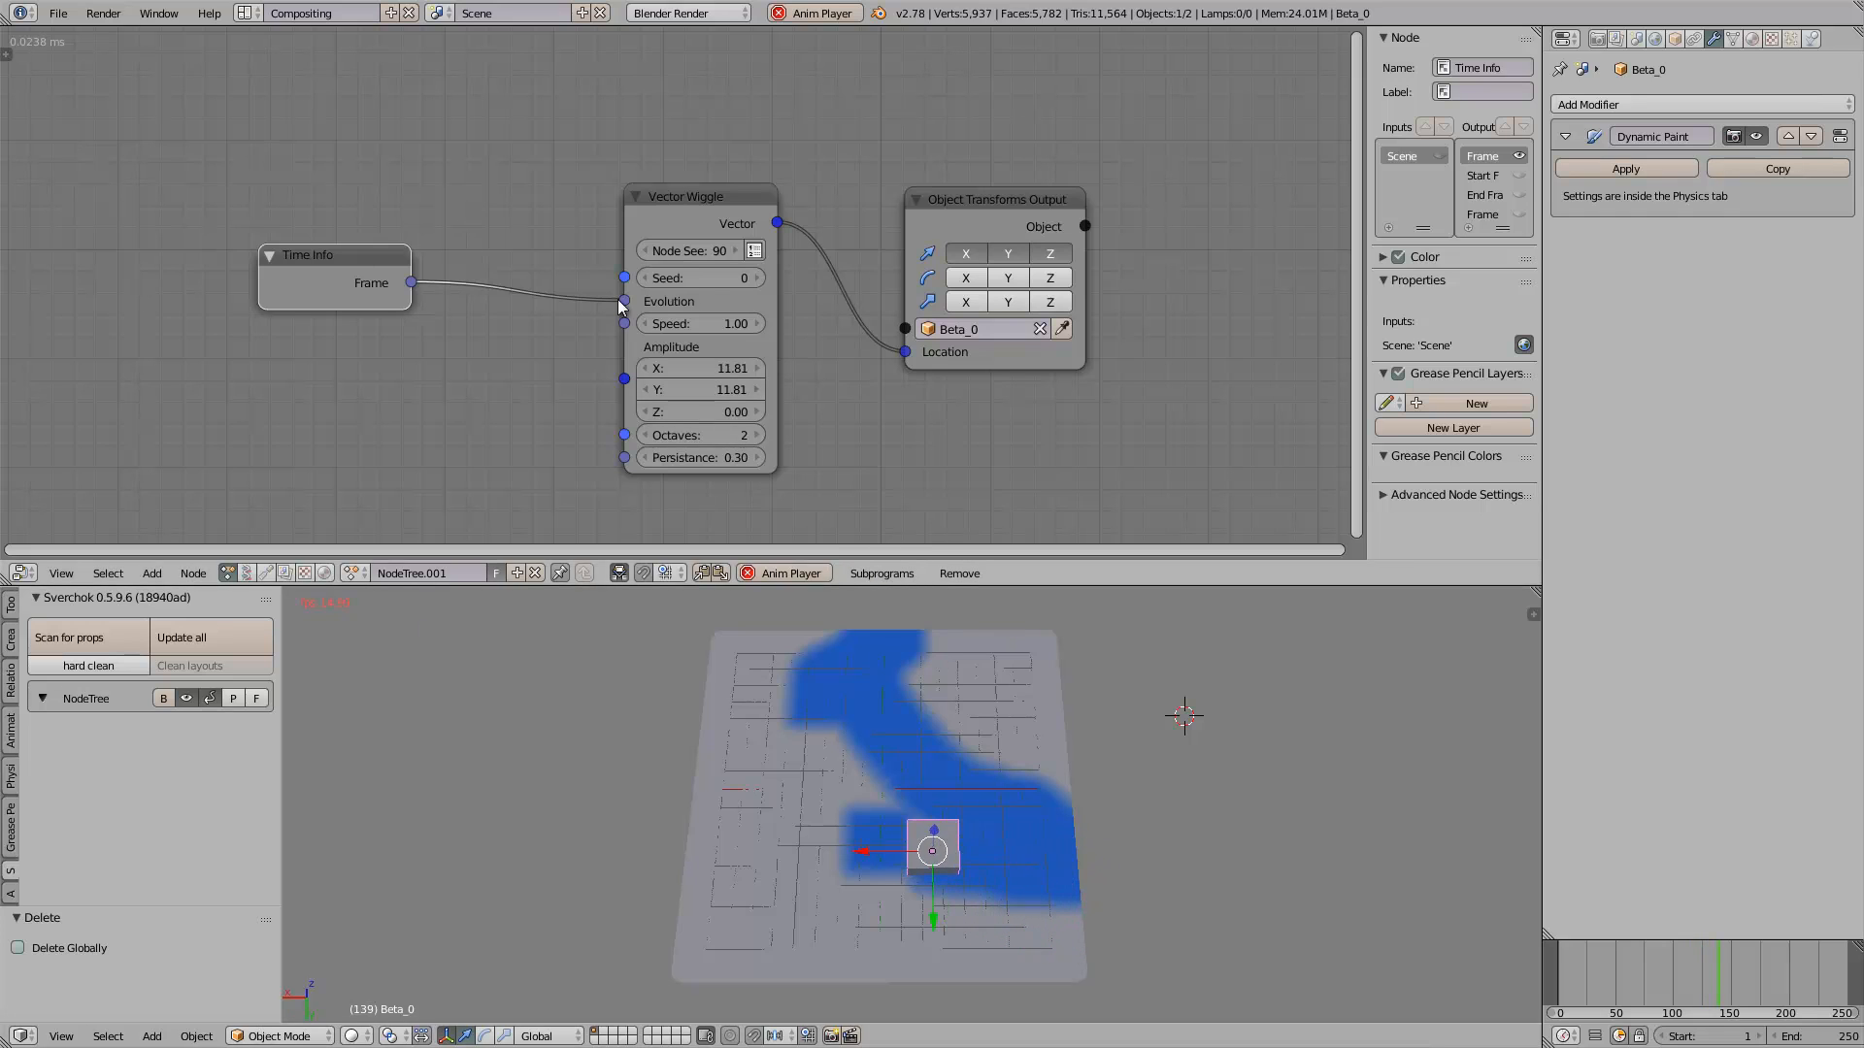
left_click_drag(690, 197, 583, 176)
left_click_drag(961, 198, 819, 181)
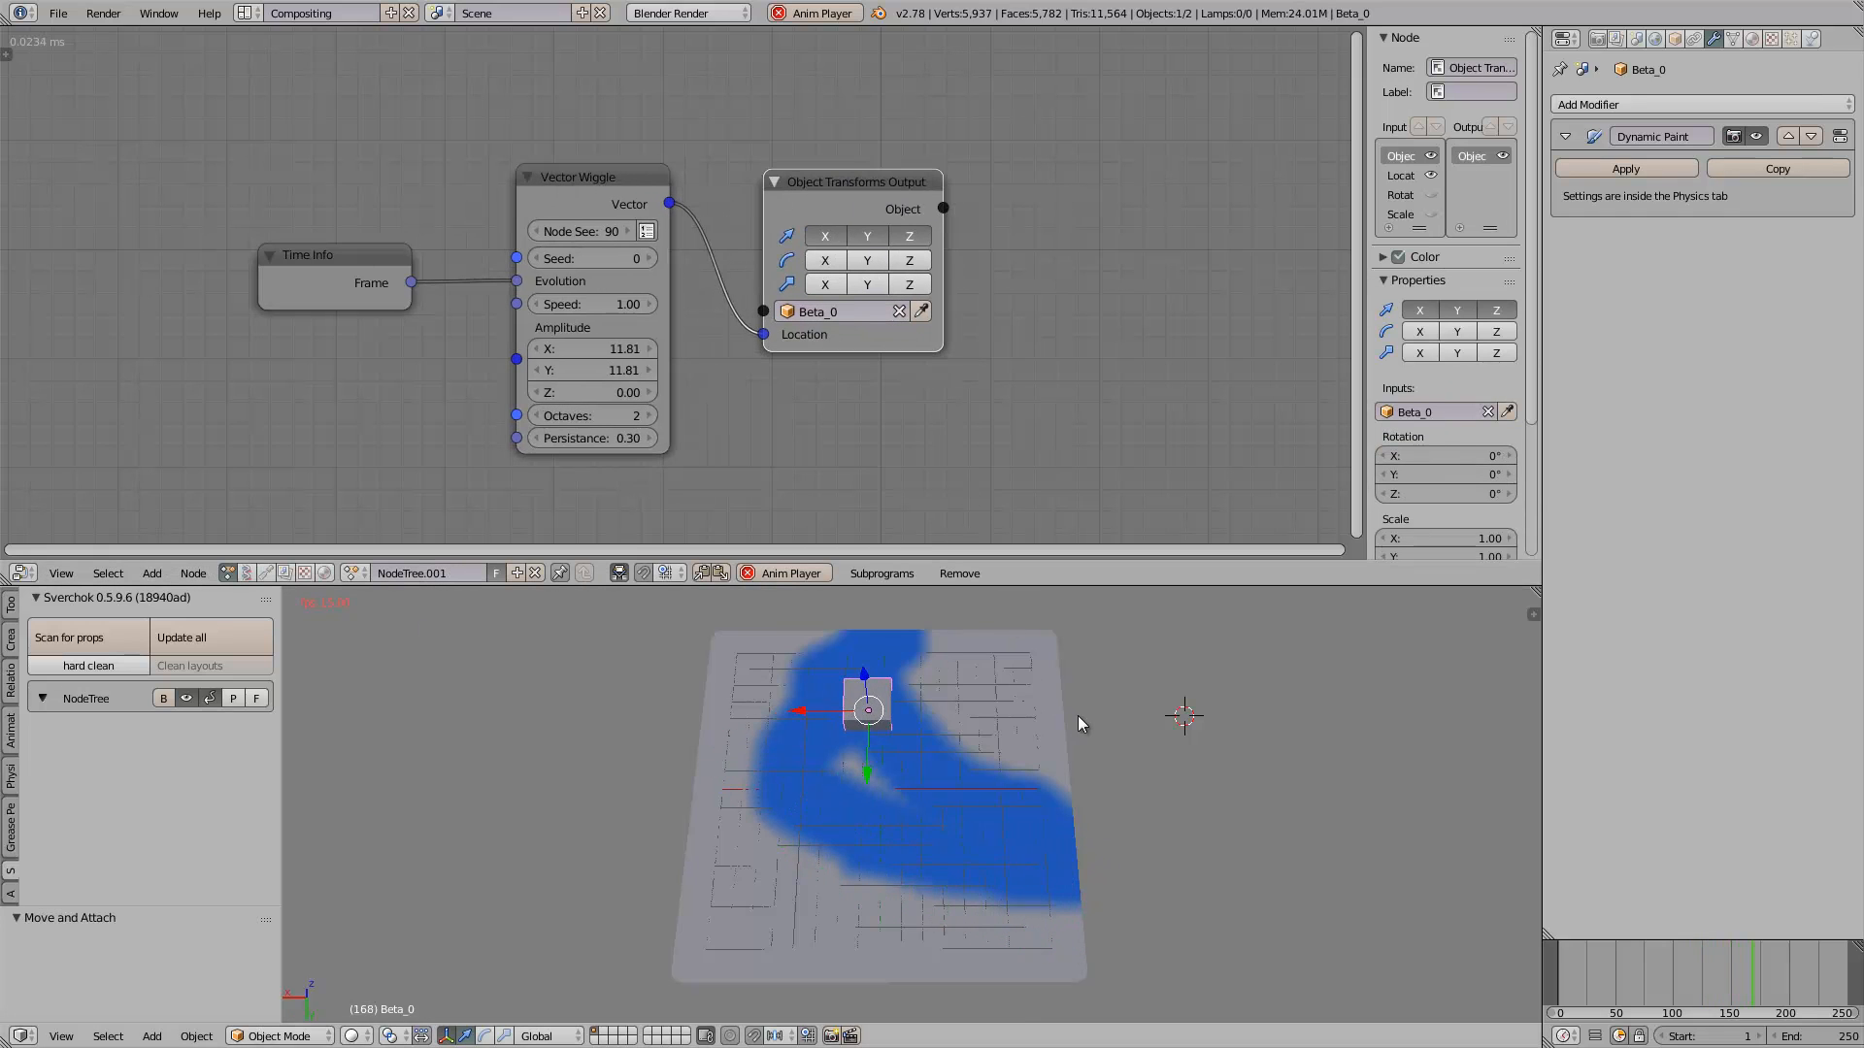
middle_click_drag(1078, 715, 1044, 713)
middle_click_drag(979, 391, 826, 388)
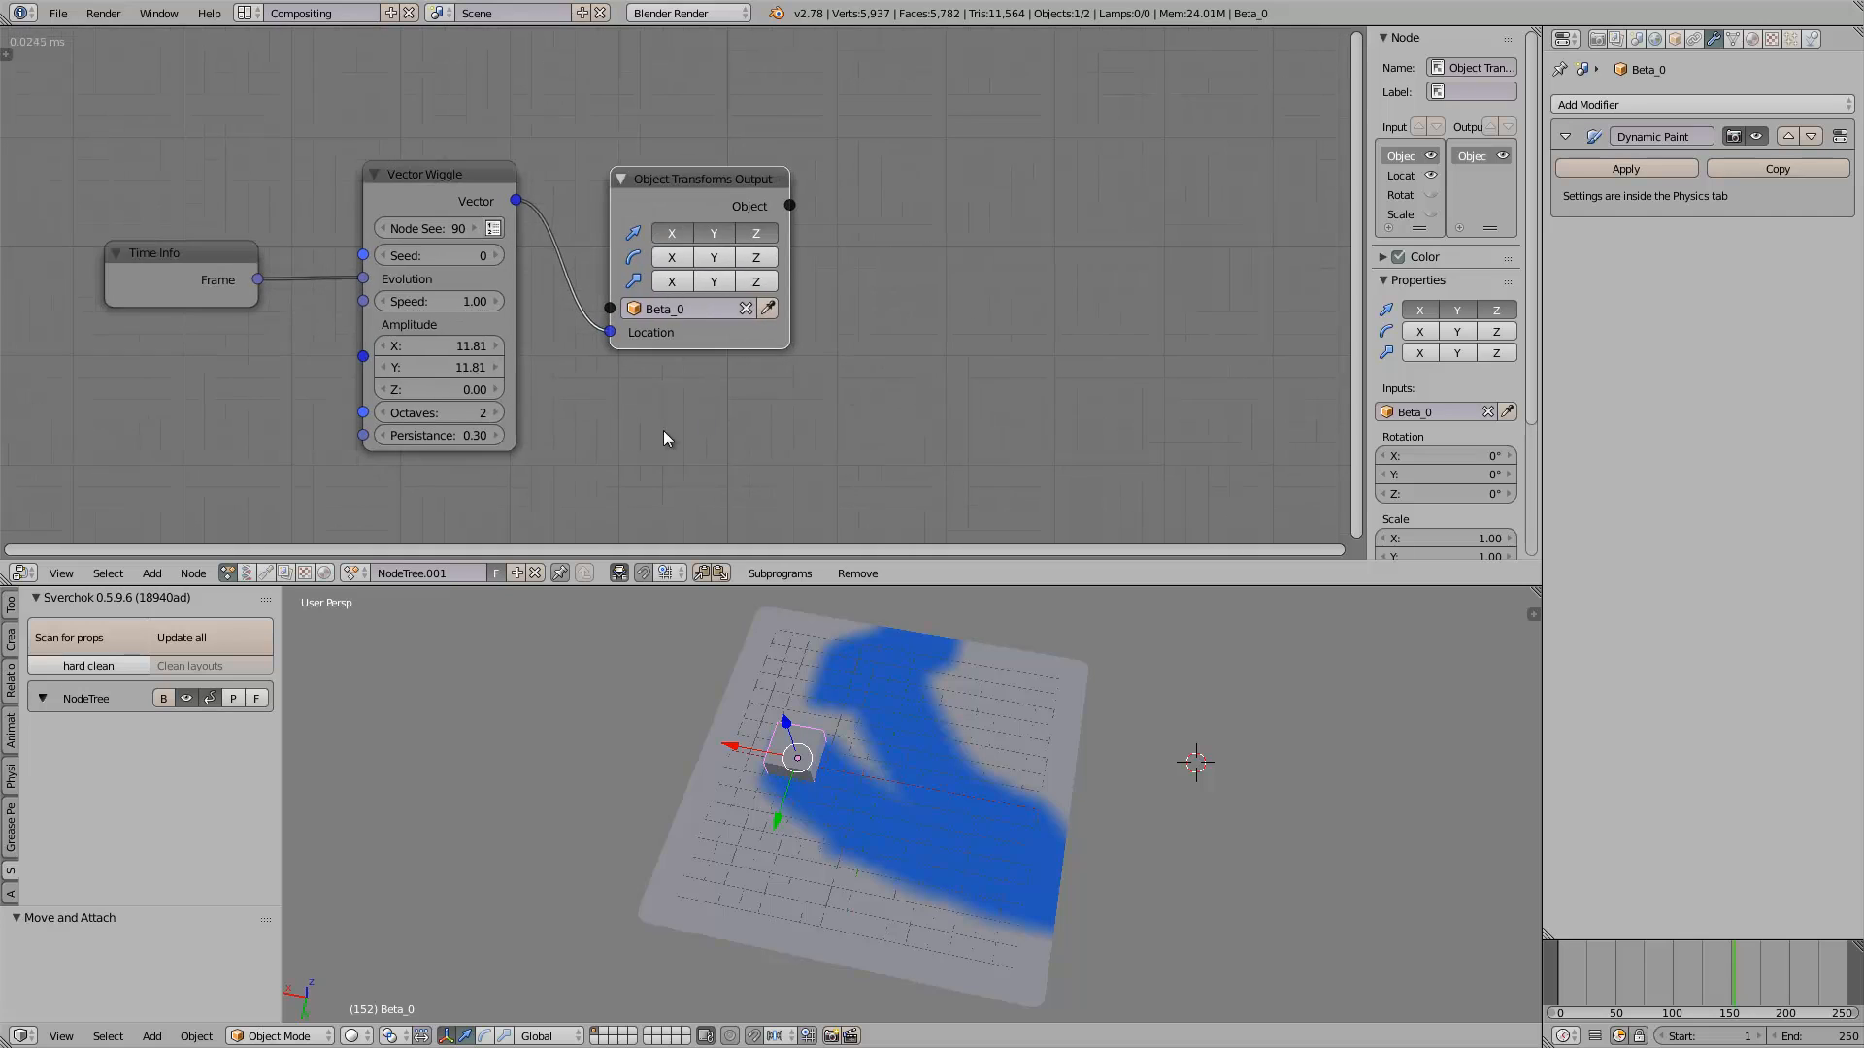
mouse_move(942, 837)
middle_mouse_down()
mouse_move(871, 779)
mouse_move(901, 770)
mouse_move(929, 812)
mouse_move(872, 784)
mouse_move(900, 731)
middle_mouse_up()
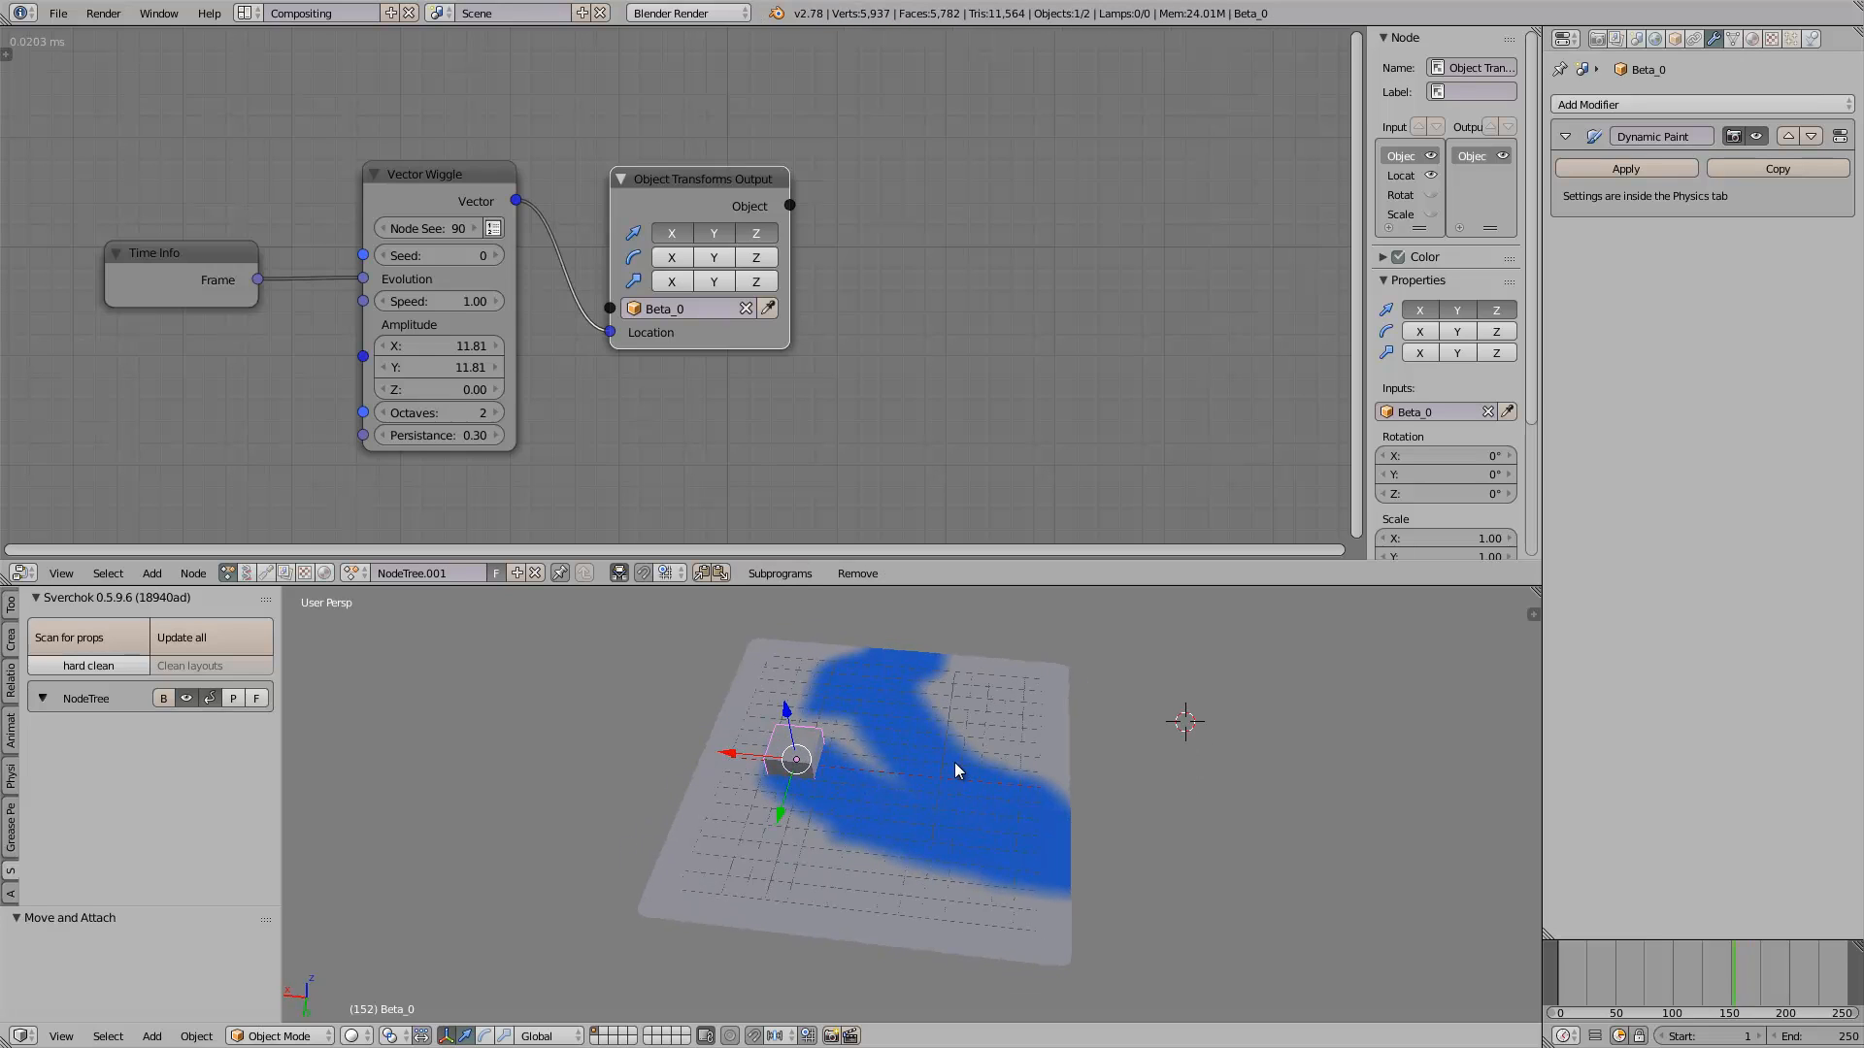
Change the box's Dynamic Paint brush color through several hues during playback, settle on orange, and stop the animation
left_click(1757, 40)
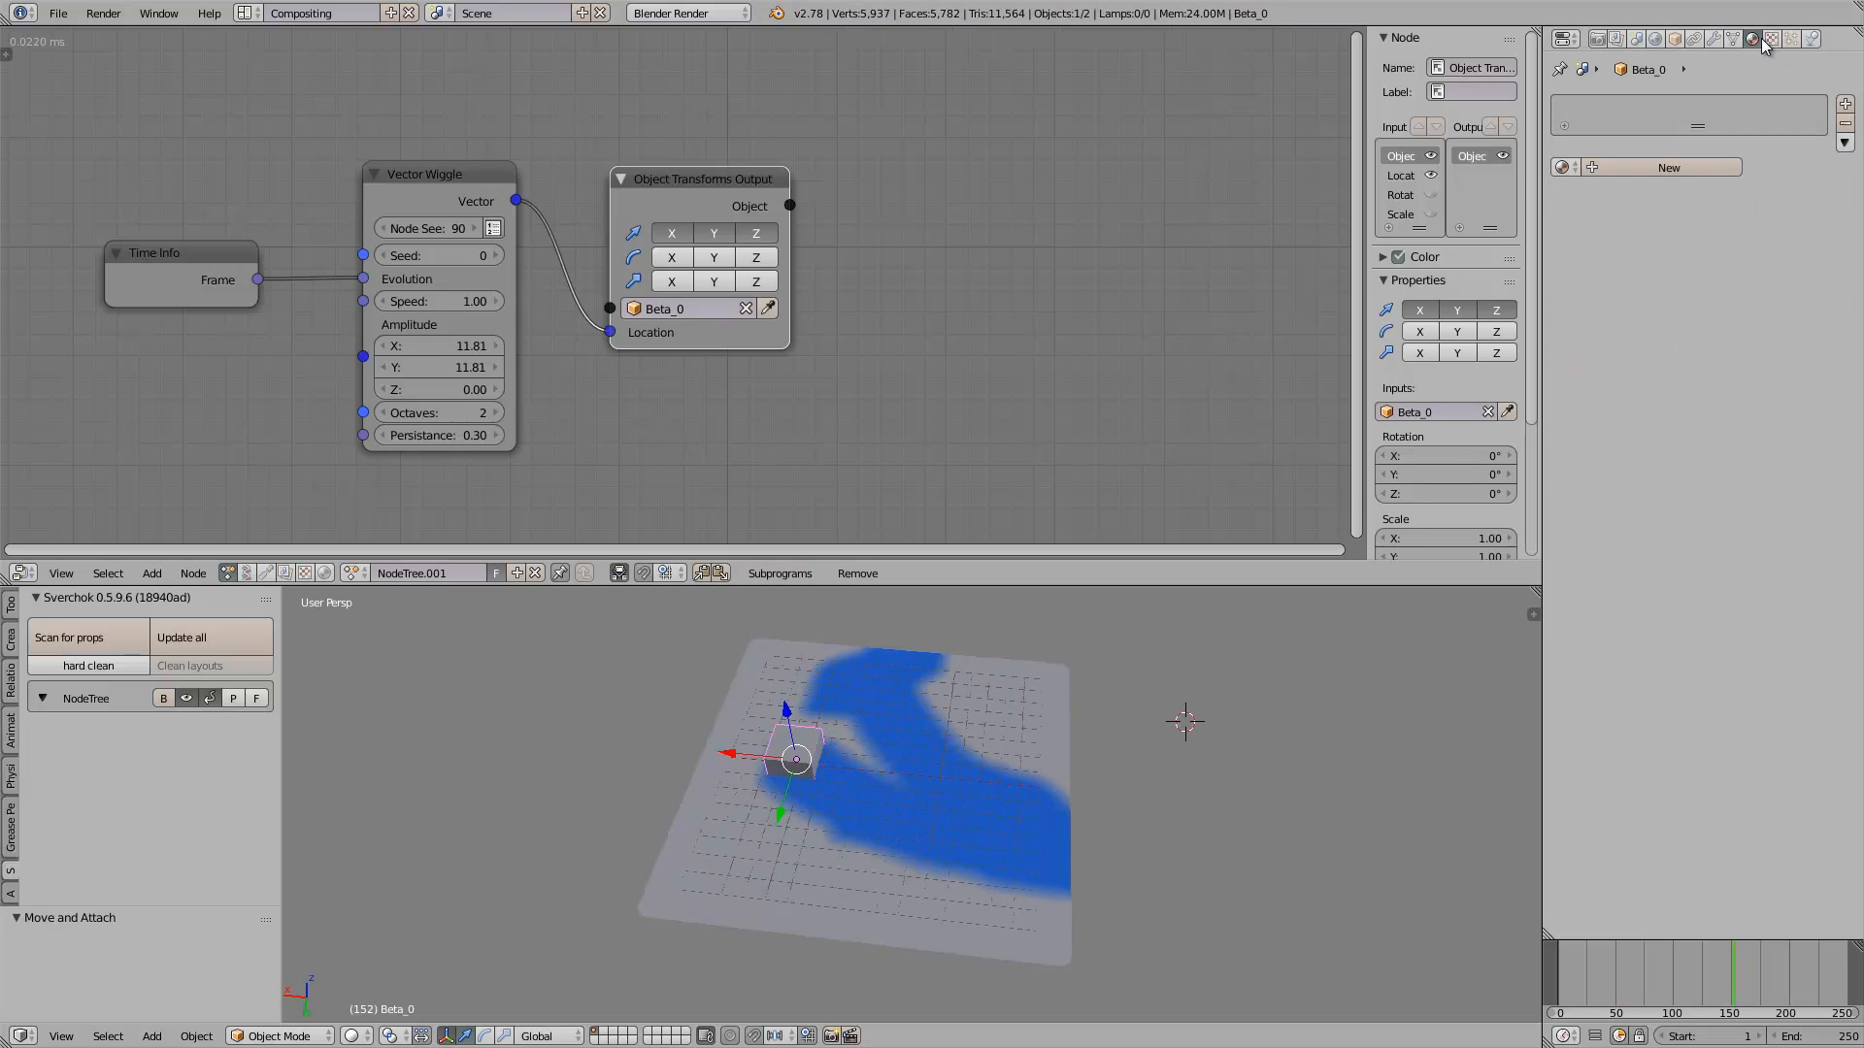
left_click(1811, 40)
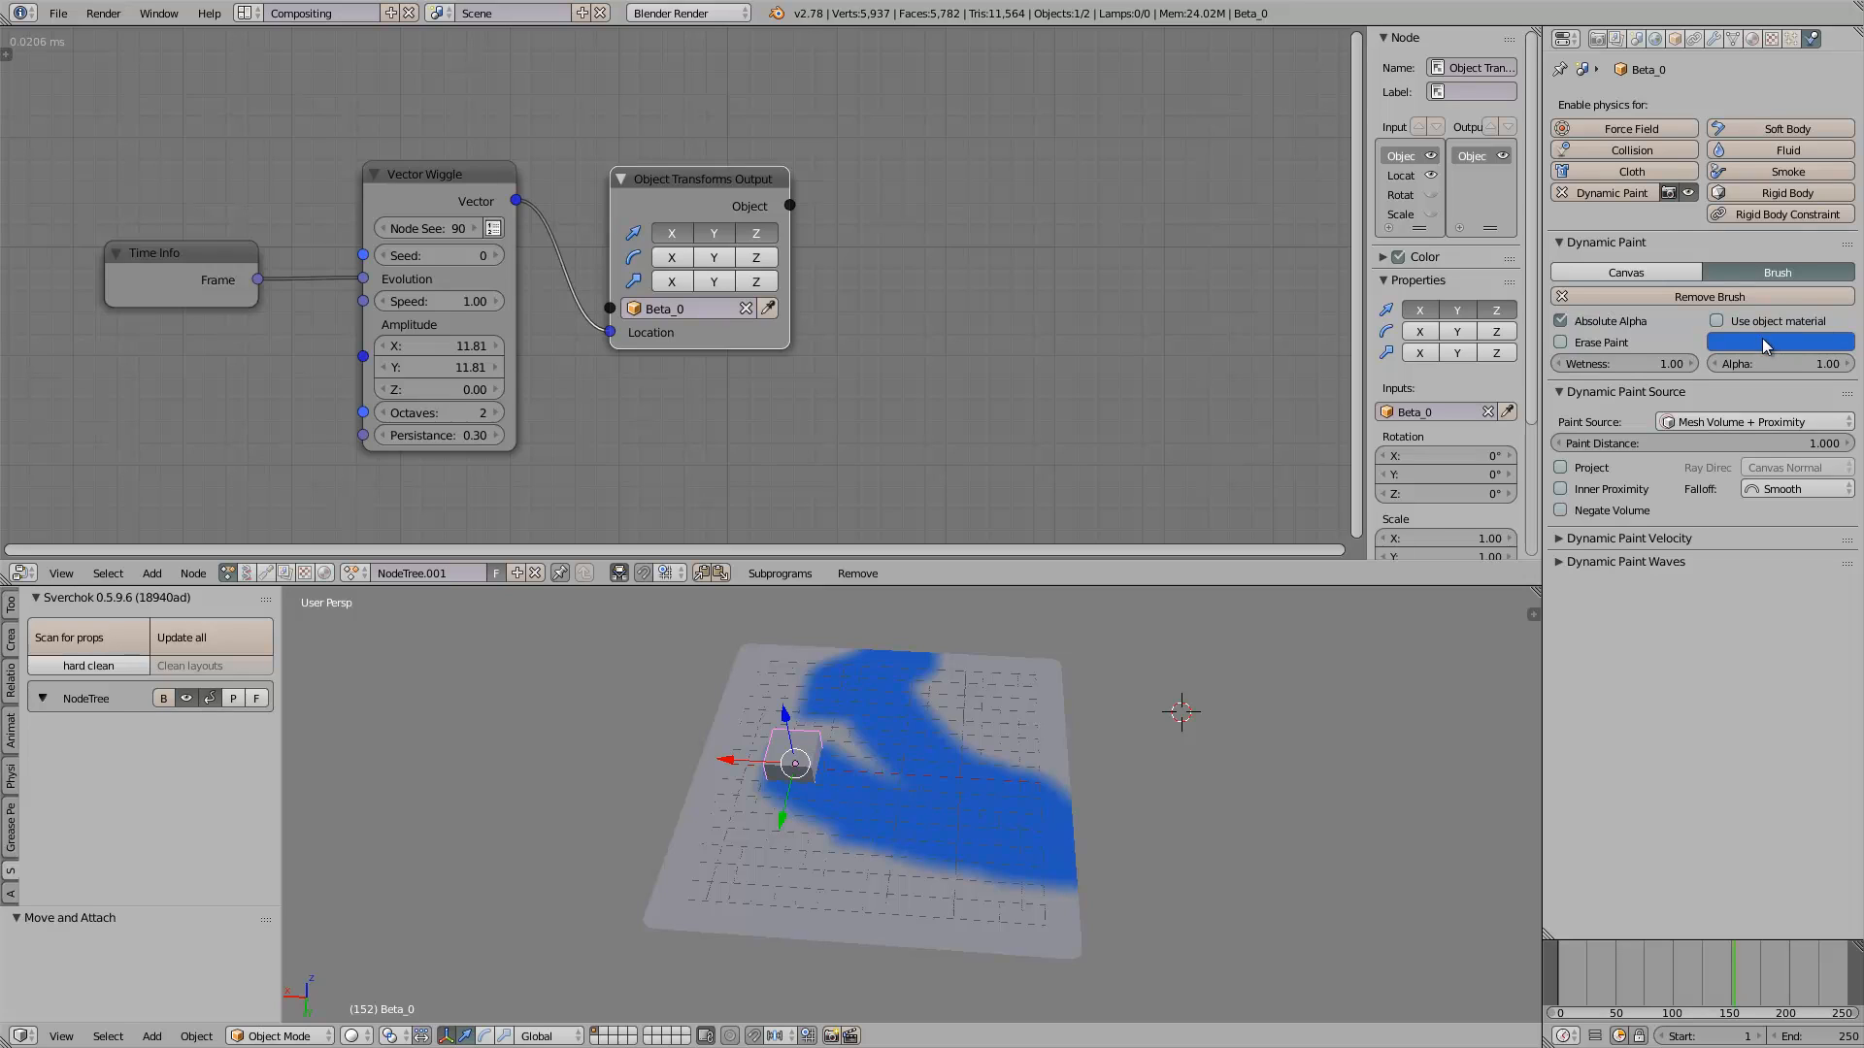
scroll(1666, 1042, "down", 2)
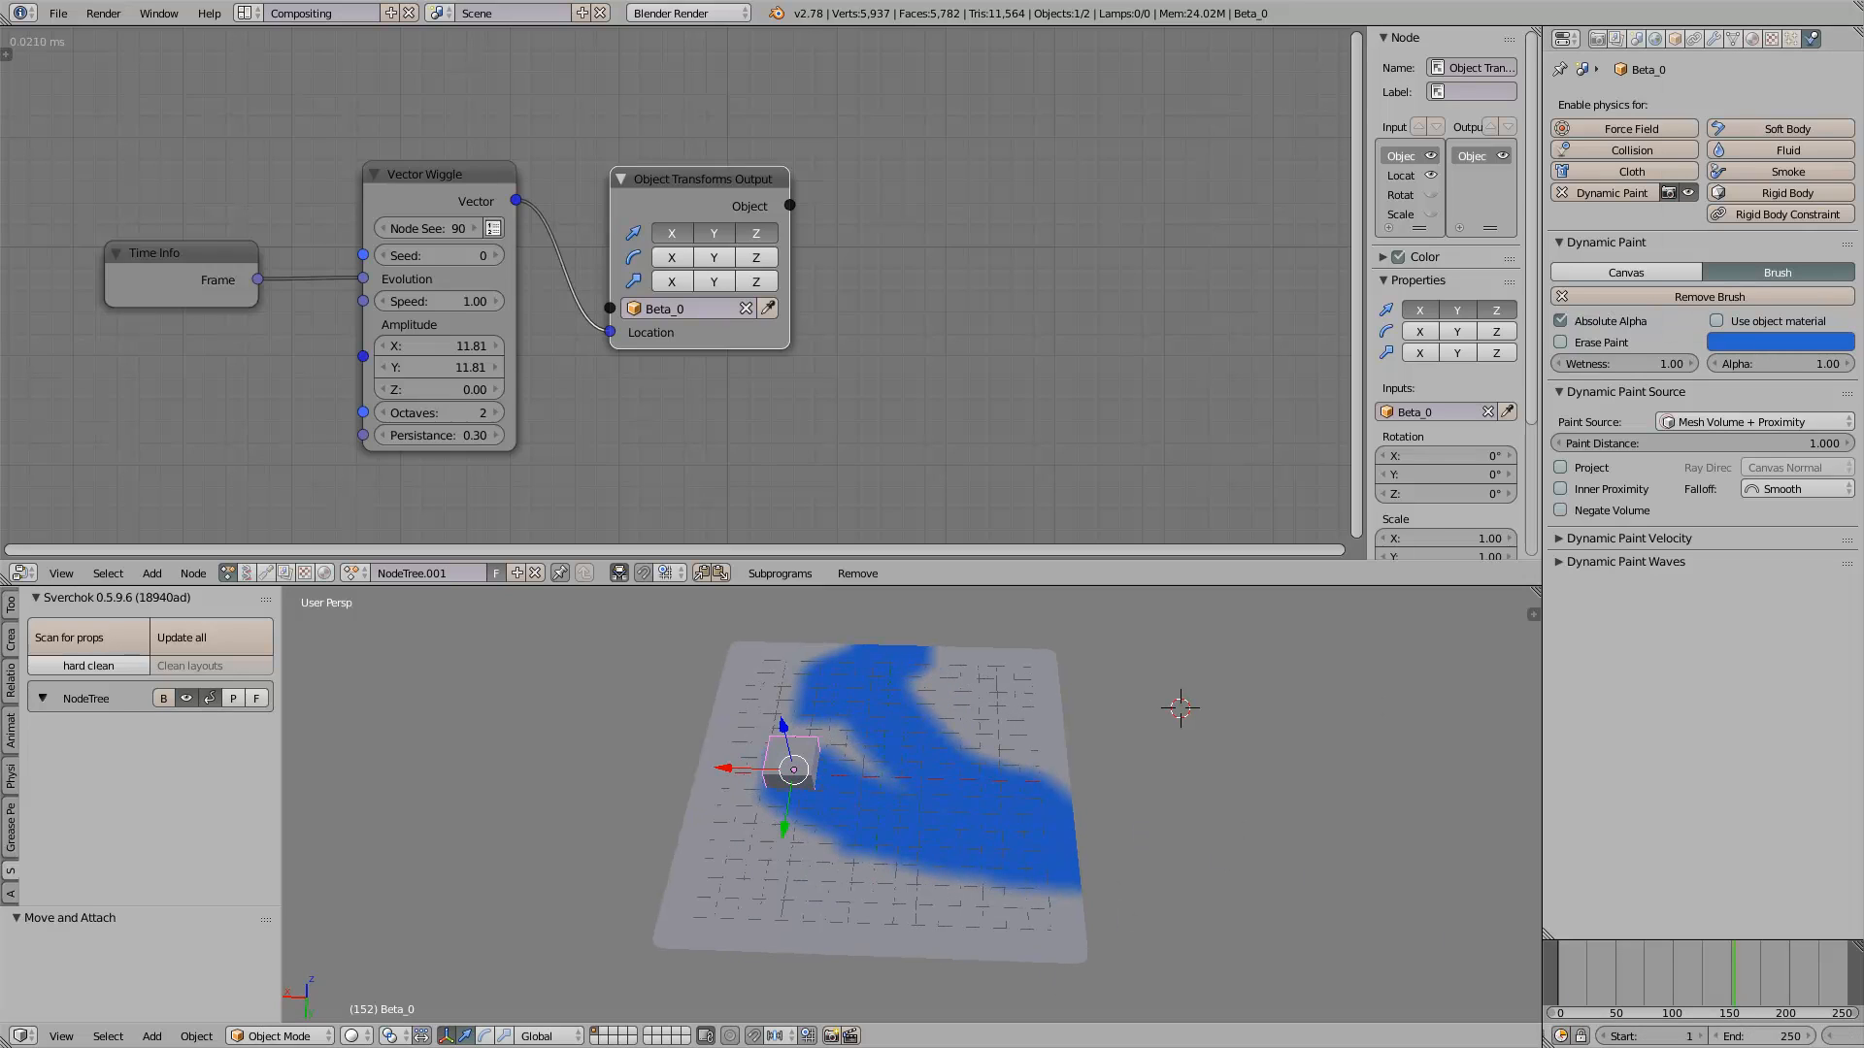
left_click(1212, 728)
key("alt+a")
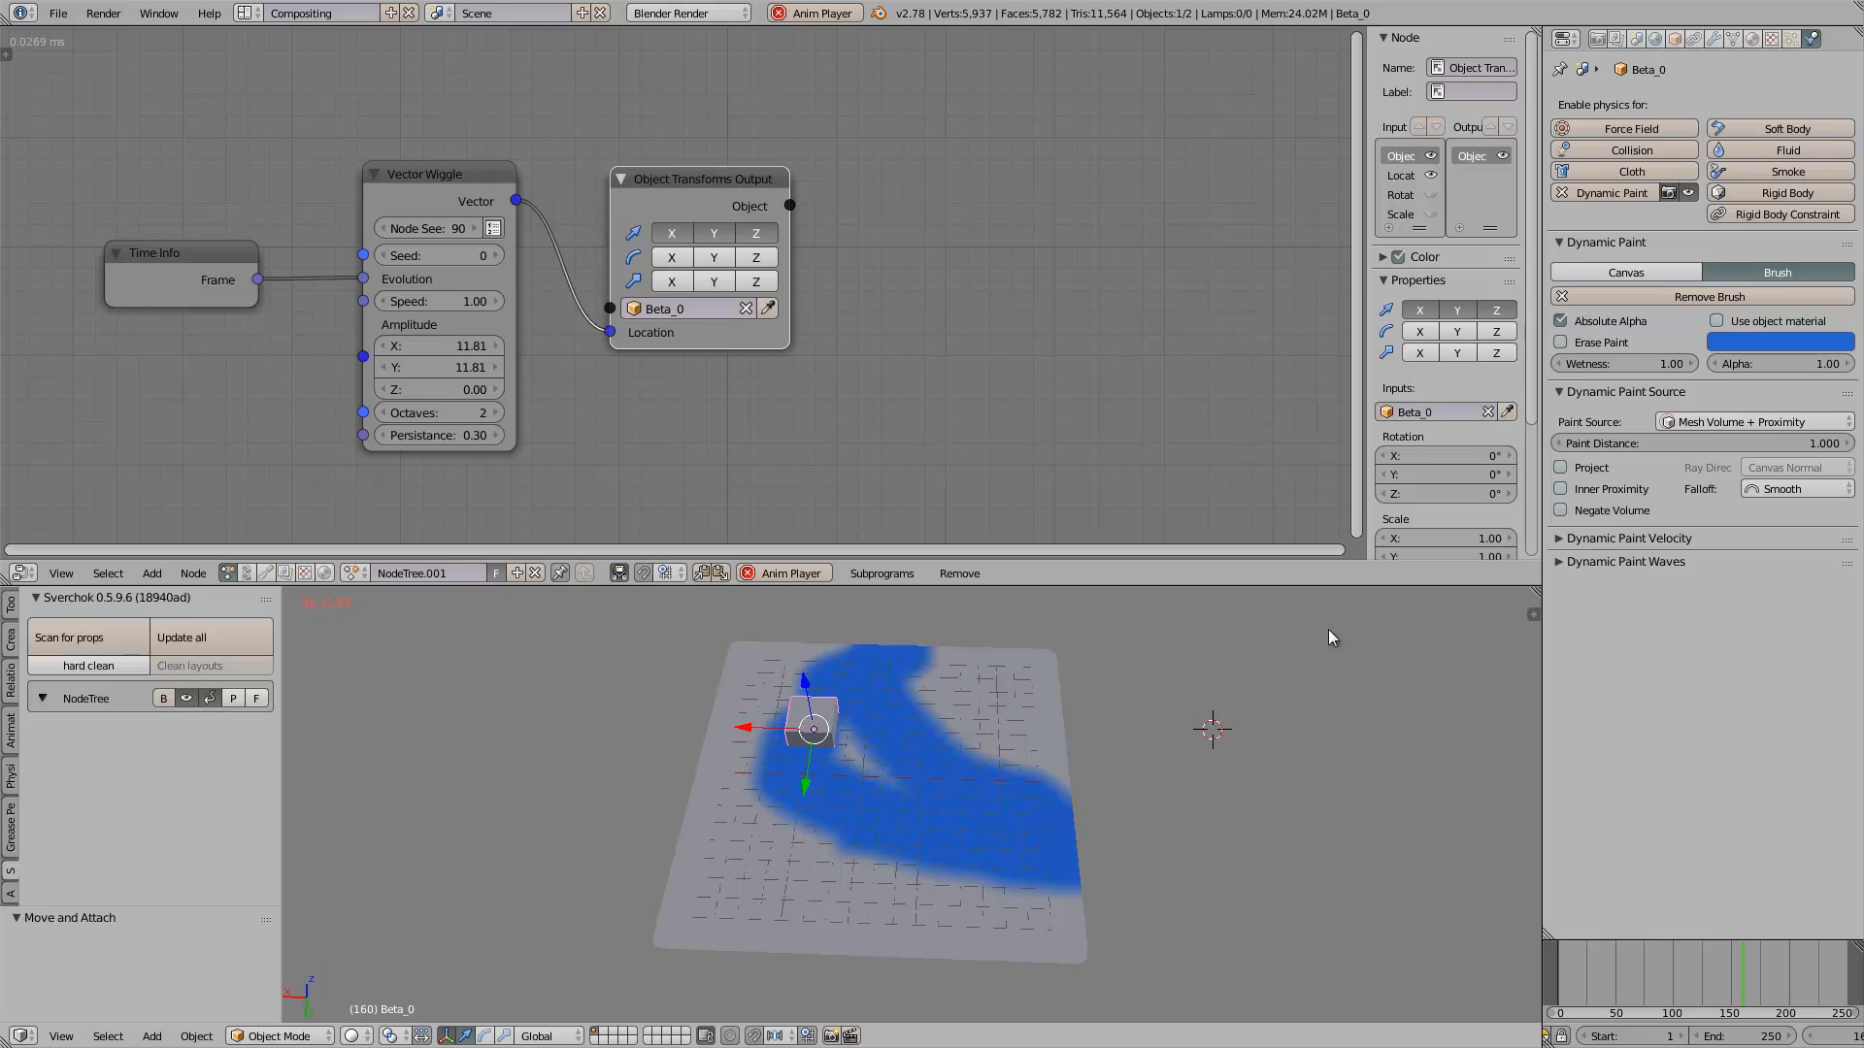
left_click(1733, 346)
mouse_move(1707, 199)
left_mouse_down()
mouse_move(1752, 218)
mouse_move(1706, 212)
mouse_move(1684, 179)
mouse_move(1728, 82)
mouse_move(1805, 105)
mouse_move(1824, 197)
mouse_move(1791, 238)
mouse_move(1738, 248)
mouse_move(1689, 208)
mouse_move(1660, 94)
mouse_move(1720, 220)
left_mouse_up()
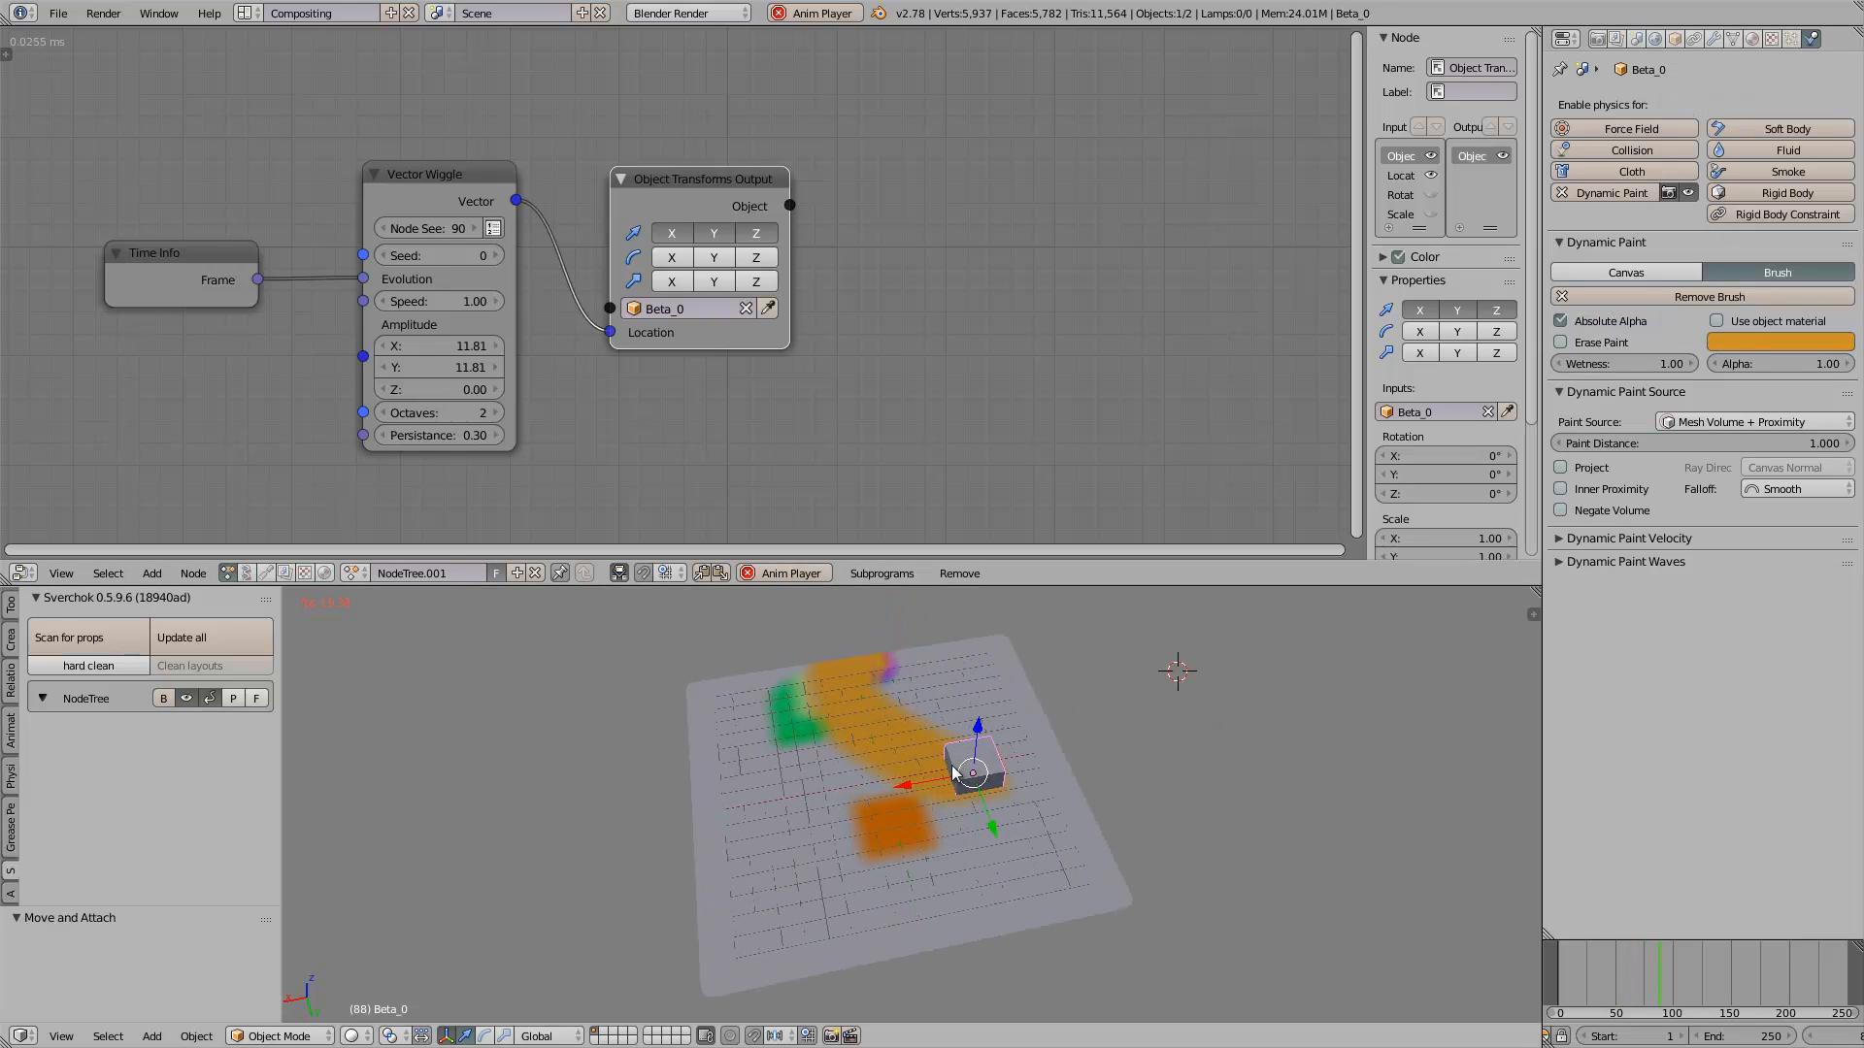
key("alt+a")
key("ctrl+s")
left_click(936, 737)
middle_click_drag(935, 736, 912, 737)
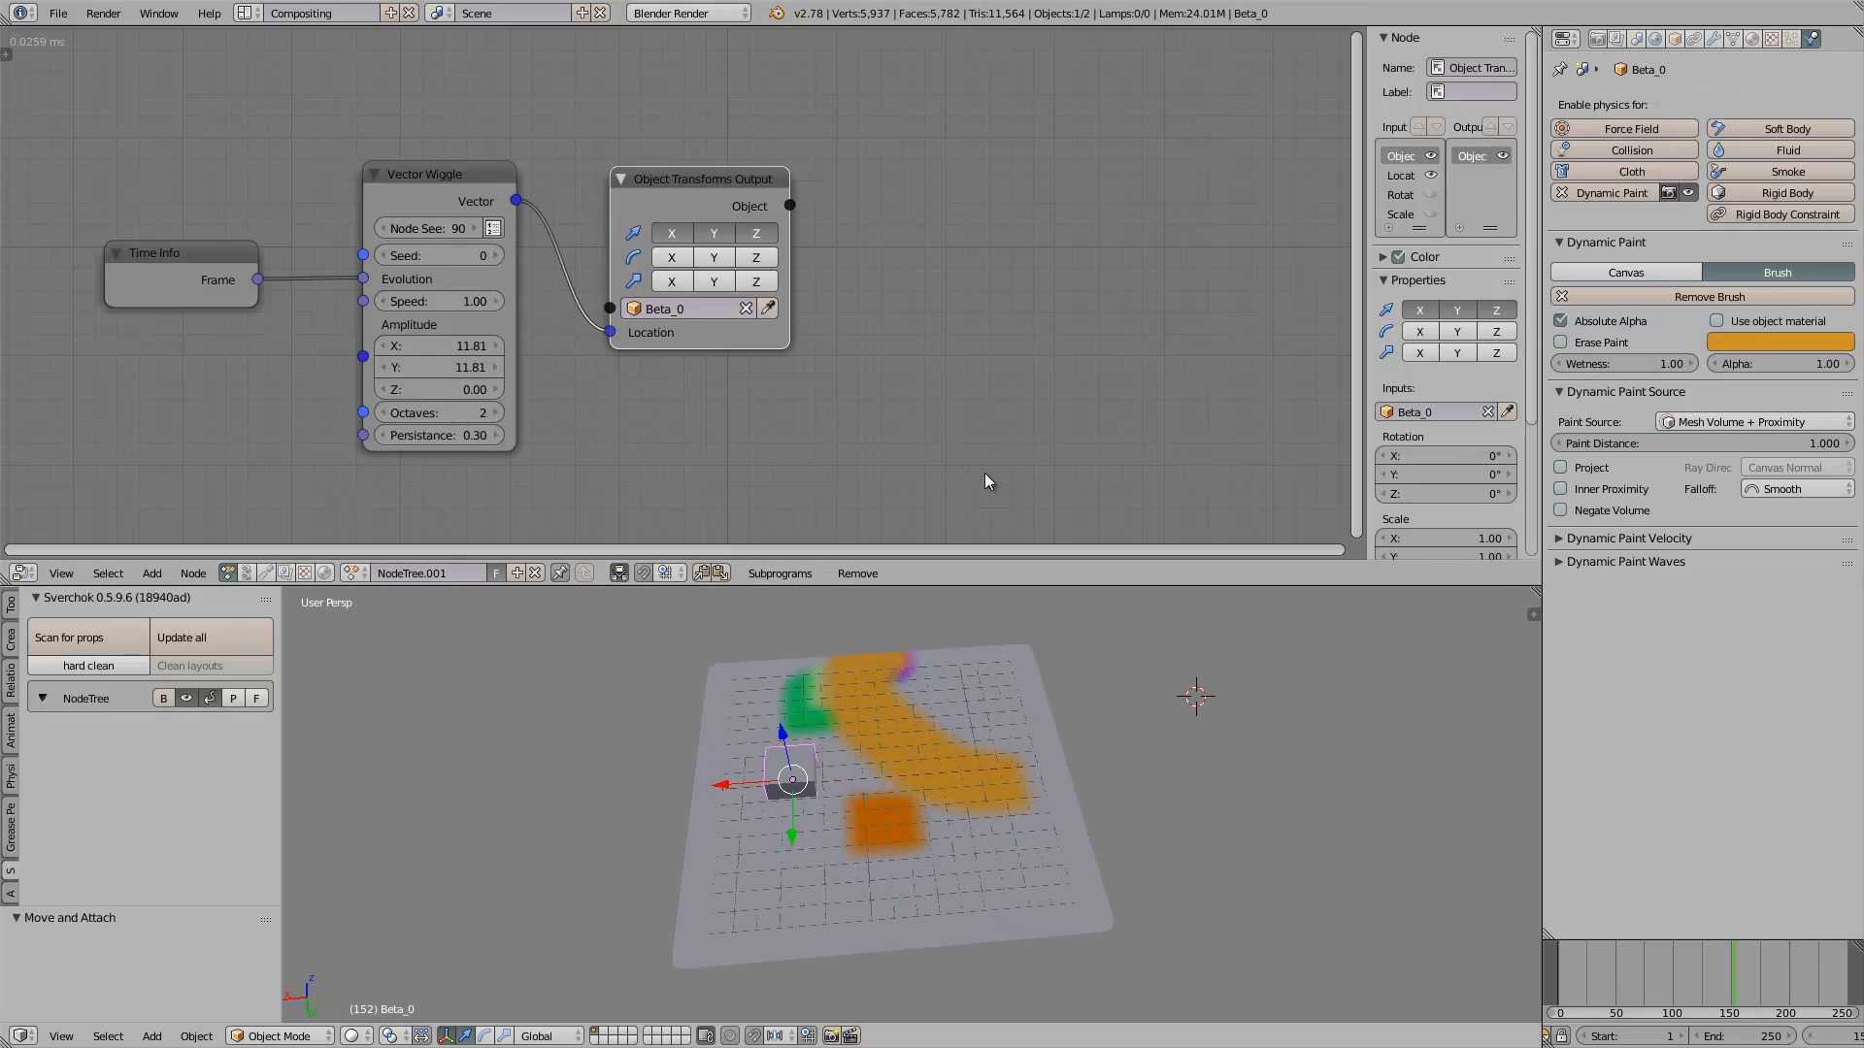
middle_click_drag(1224, 389, 1178, 388)
Set the brush's paint color to light green, expand the Info editor to expose the Python log, and keep paint alpha at 1
left_click(1789, 339)
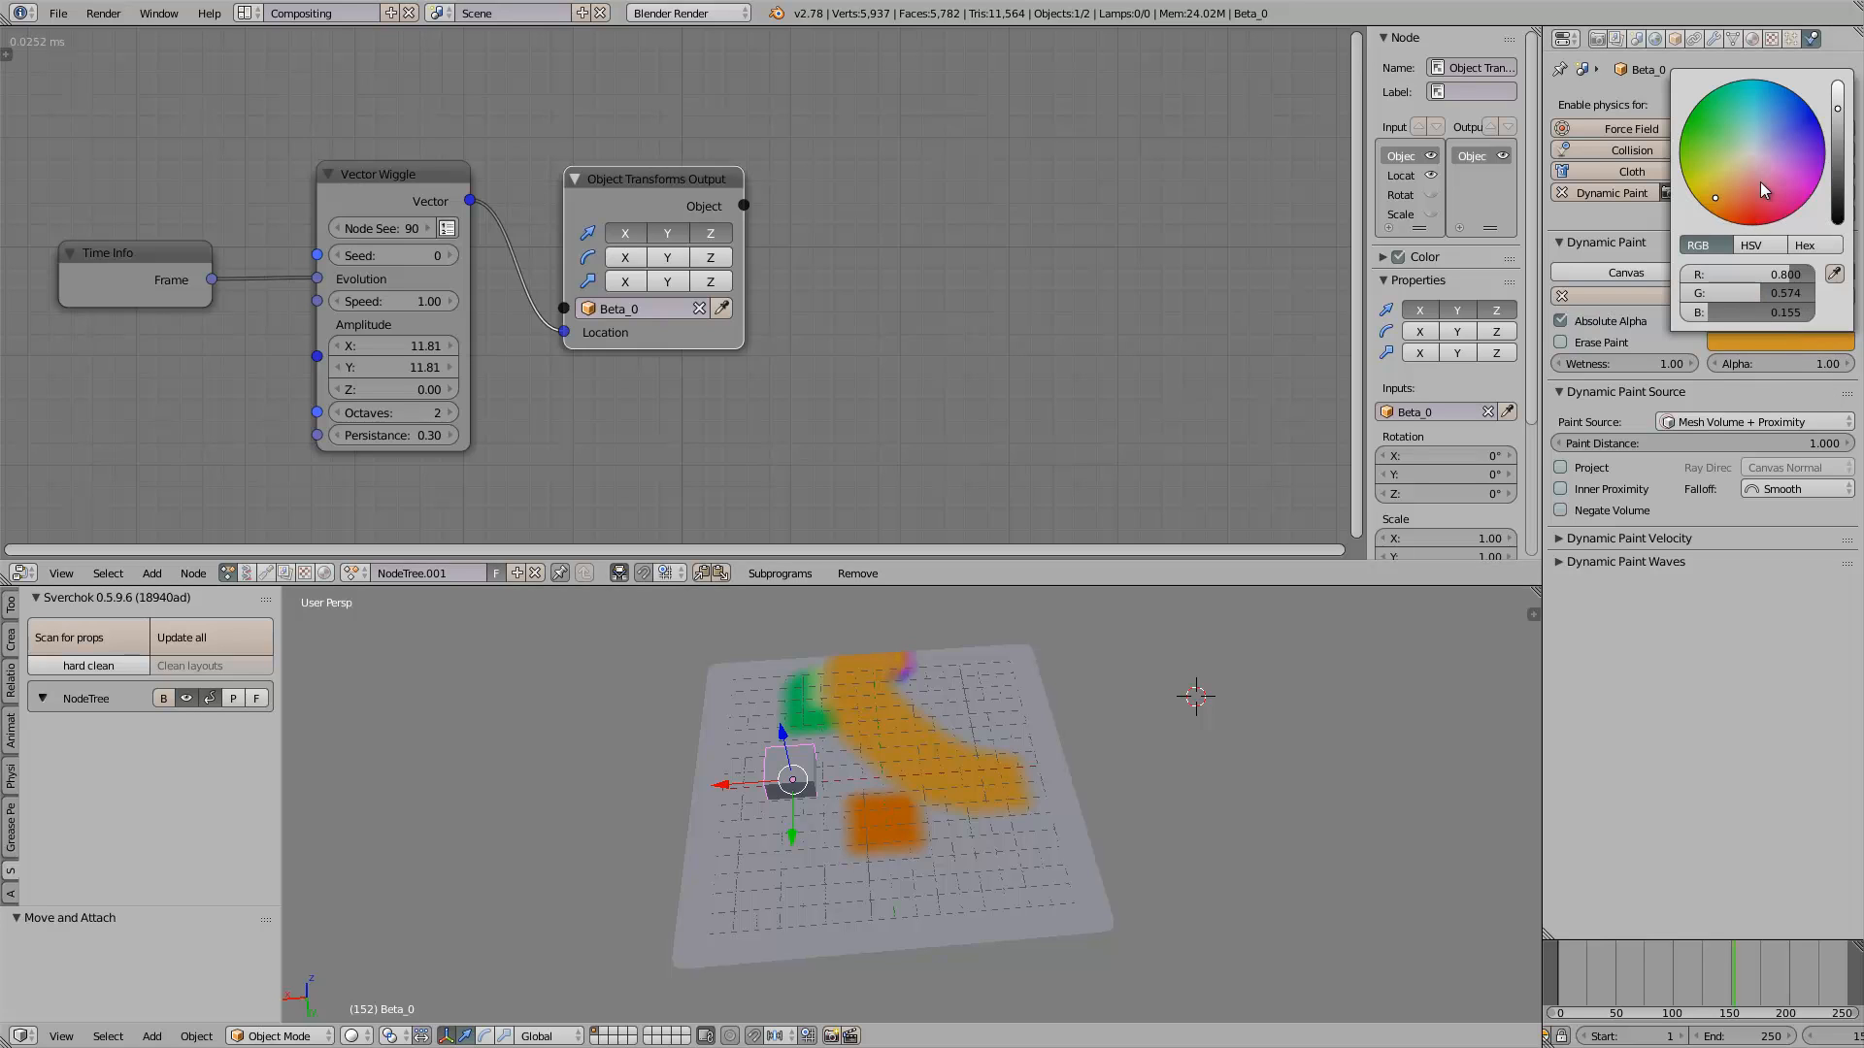
mouse_move(1762, 184)
left_mouse_down()
mouse_move(1794, 170)
mouse_move(1726, 161)
left_mouse_up()
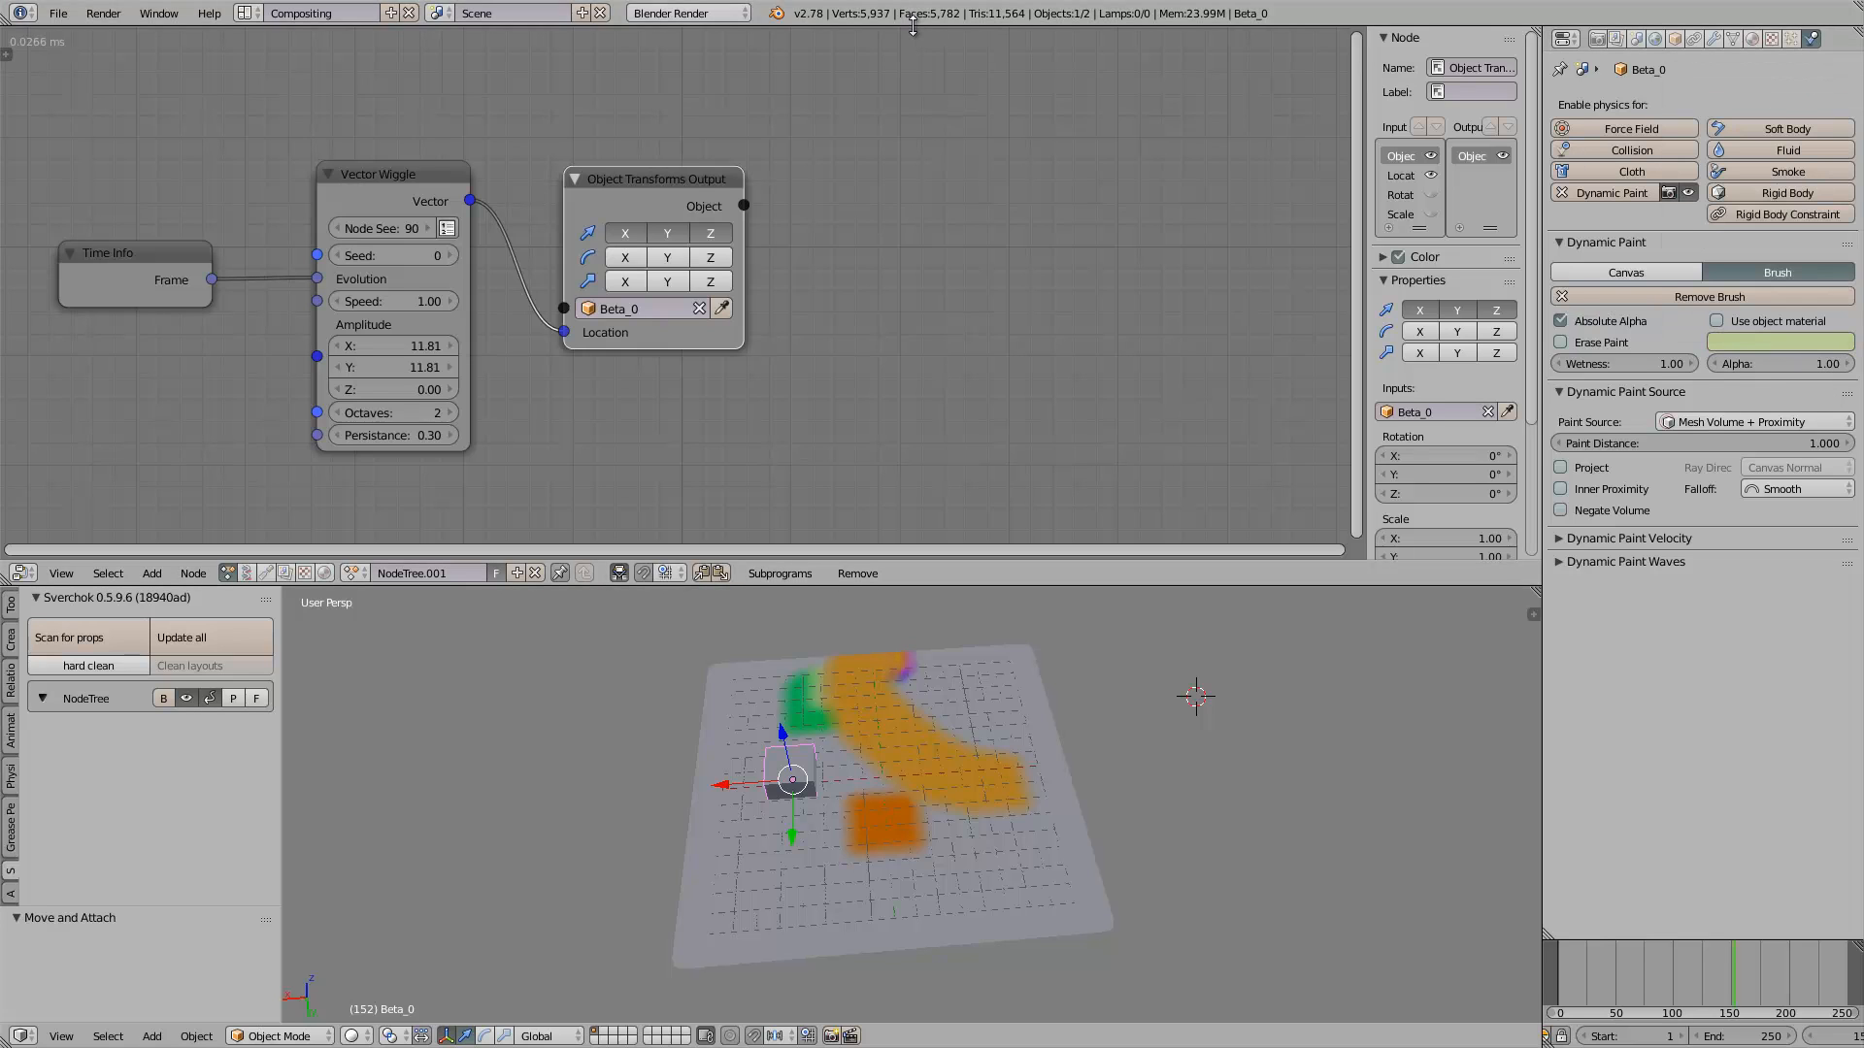
left_click_drag(912, 26, 548, 175)
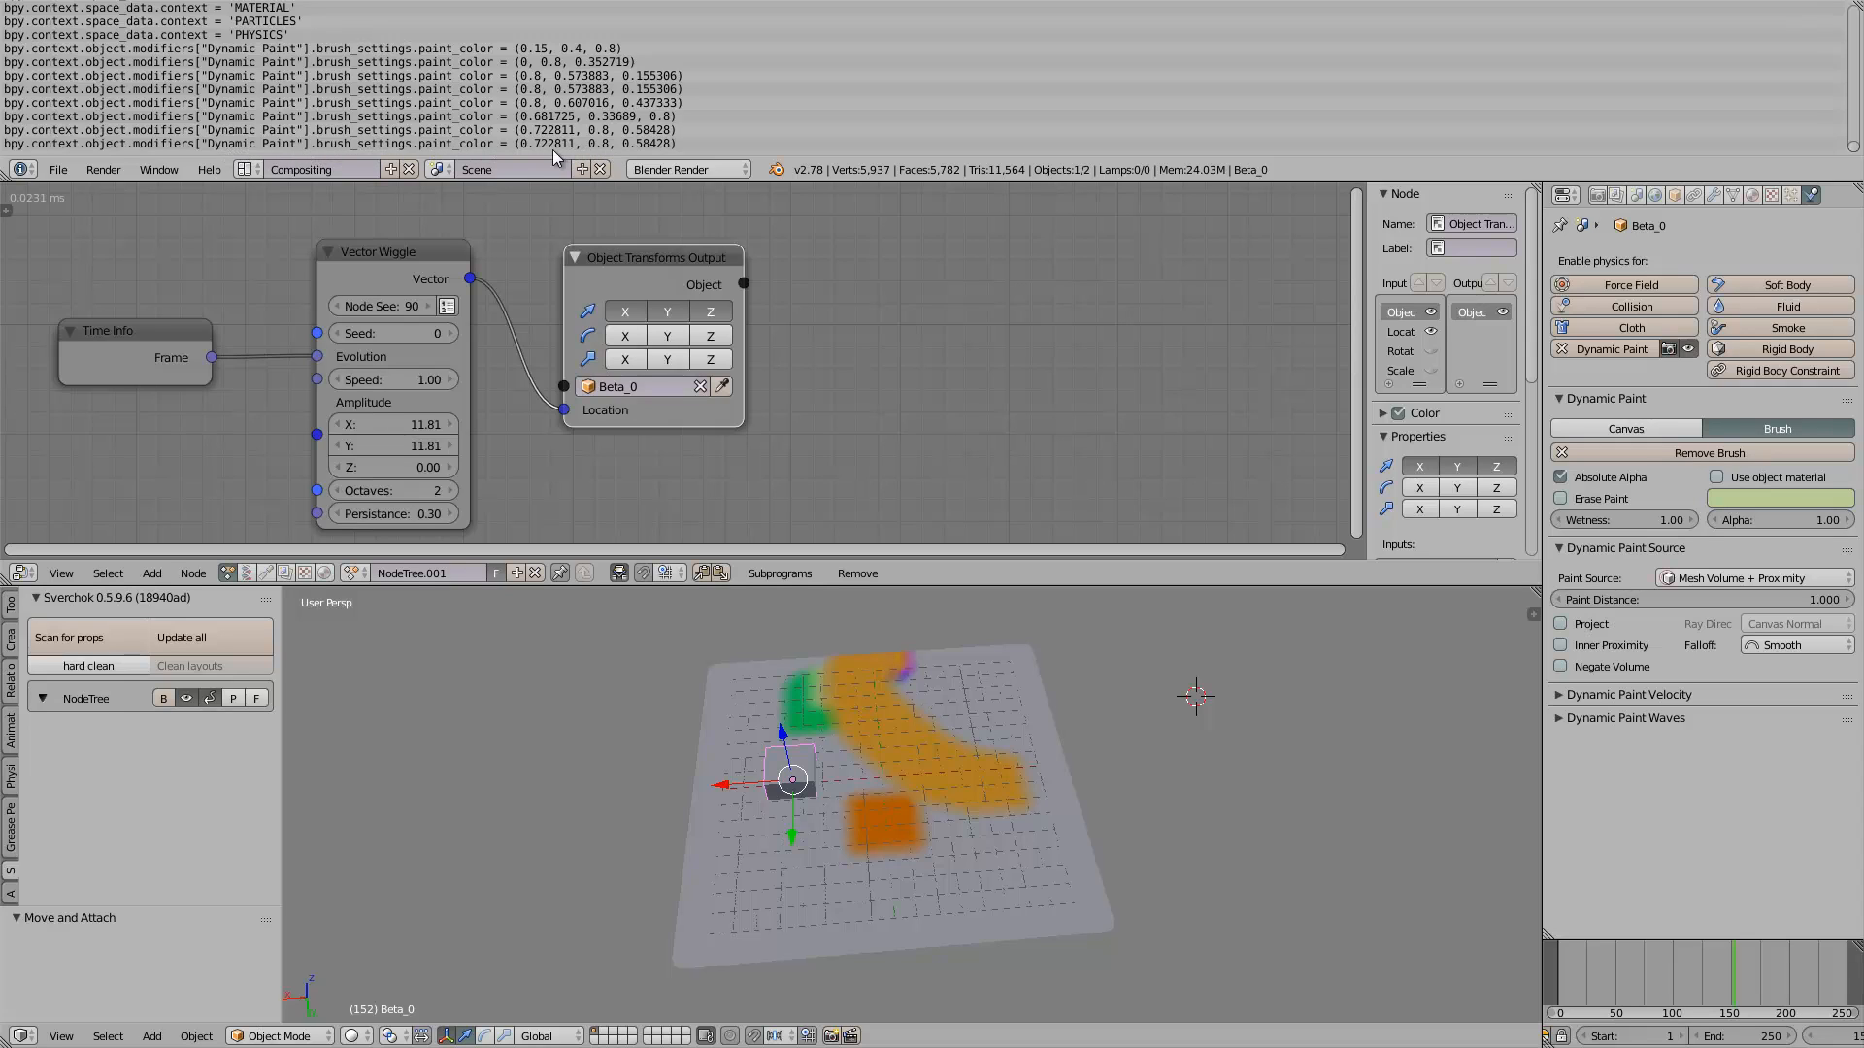
middle_click_drag(1140, 390, 1134, 386)
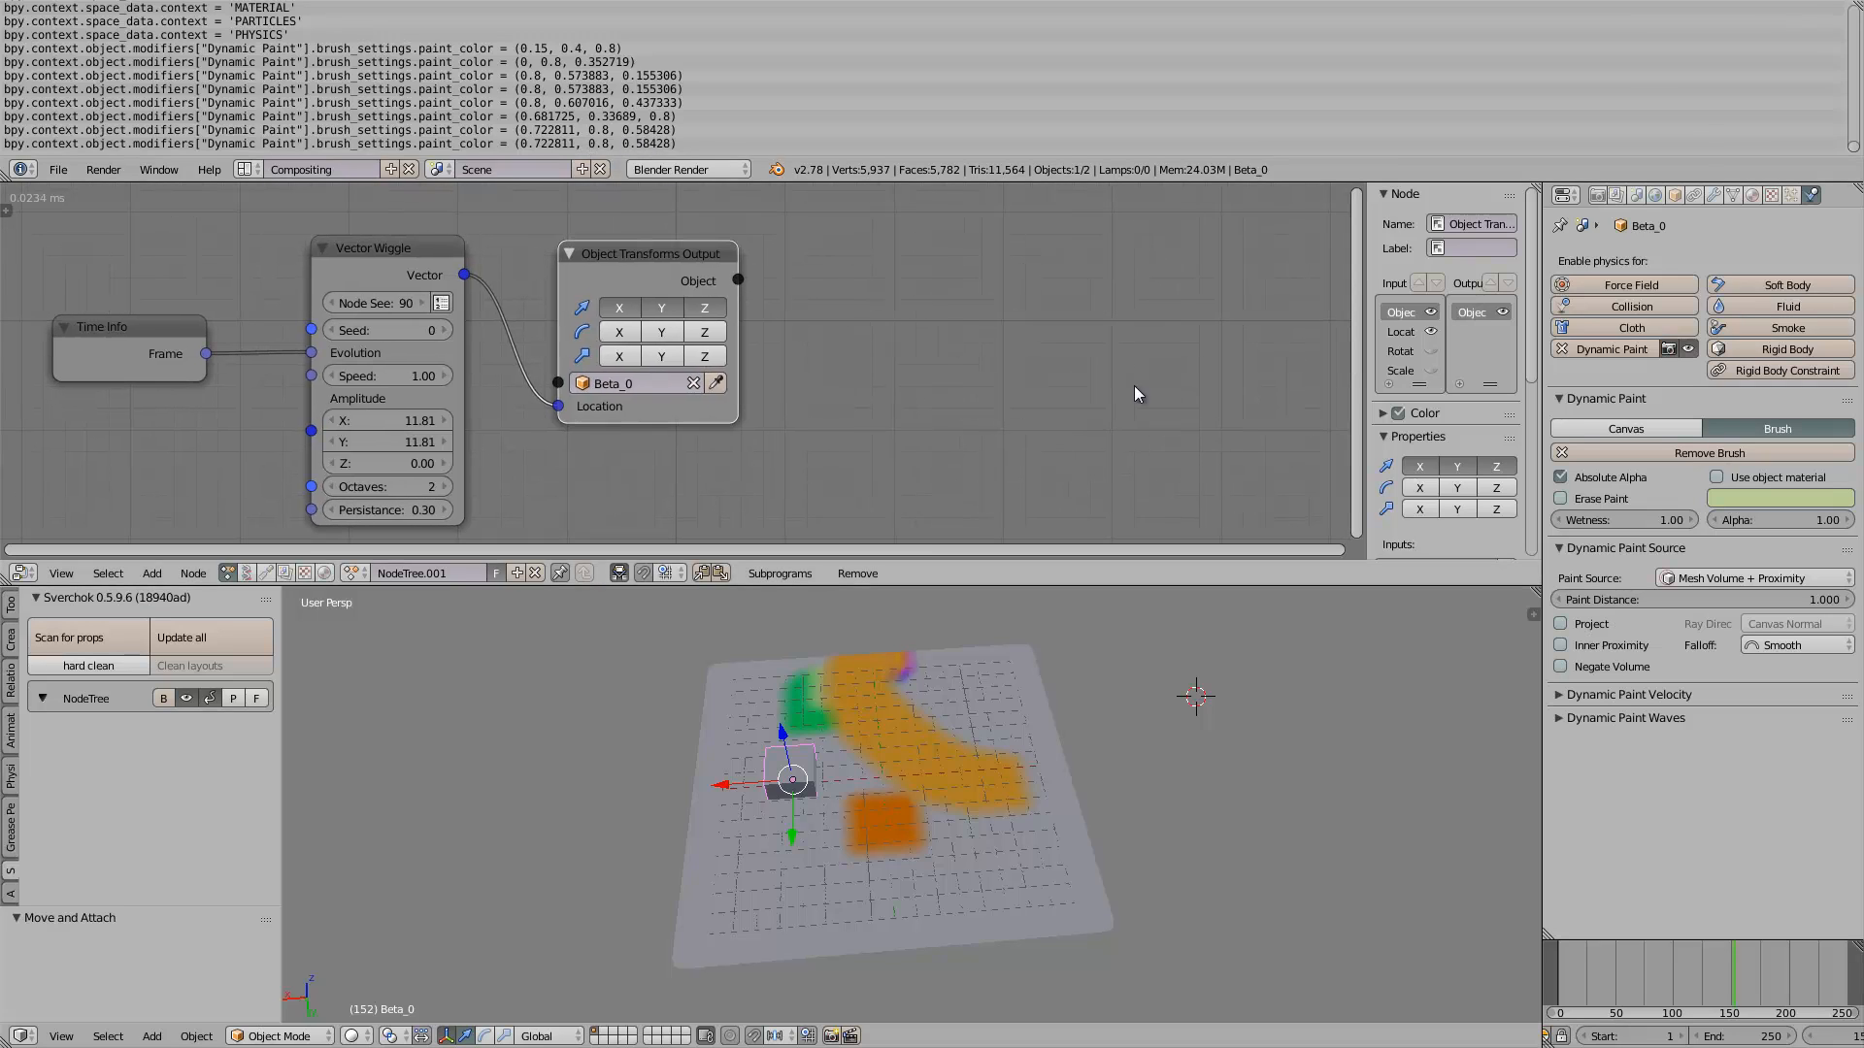
middle_click_drag(971, 342, 967, 360)
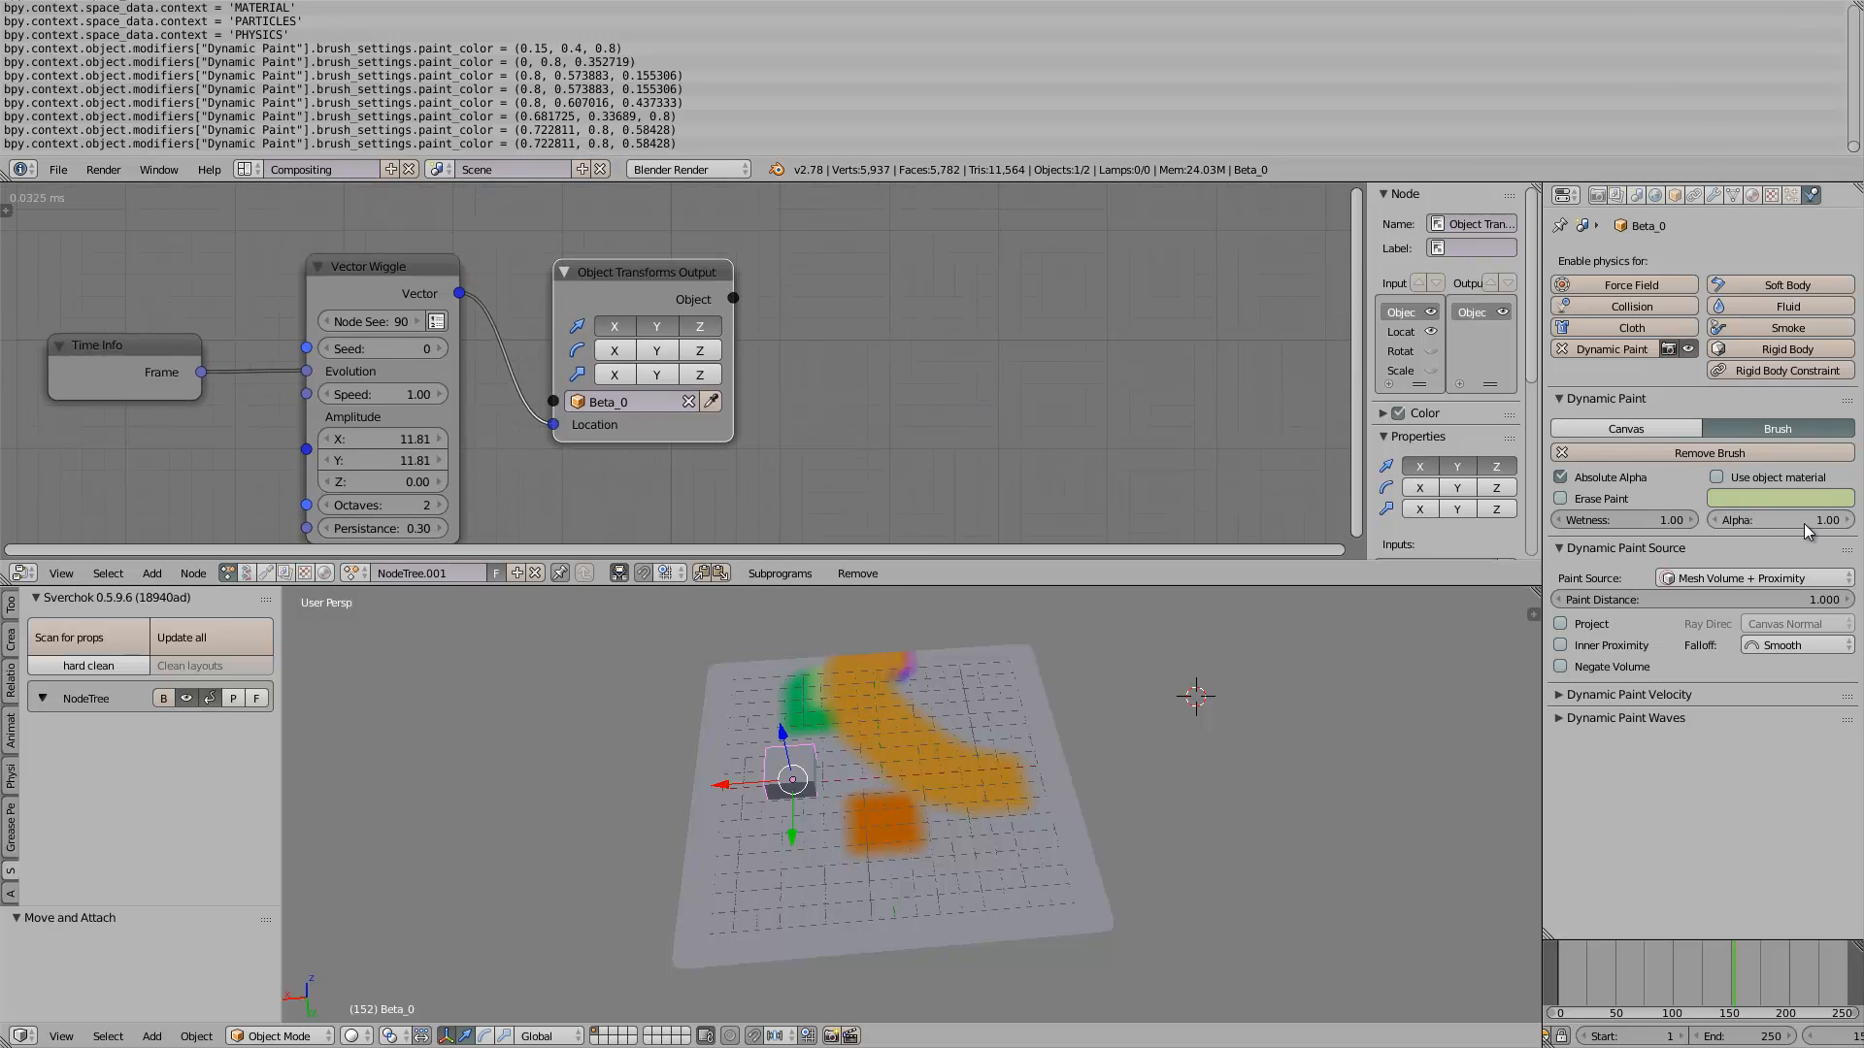
mouse_move(1812, 522)
left_mouse_down()
mouse_move(1716, 522)
mouse_move(1858, 521)
left_mouse_up()
middle_click_drag(952, 339, 948, 340)
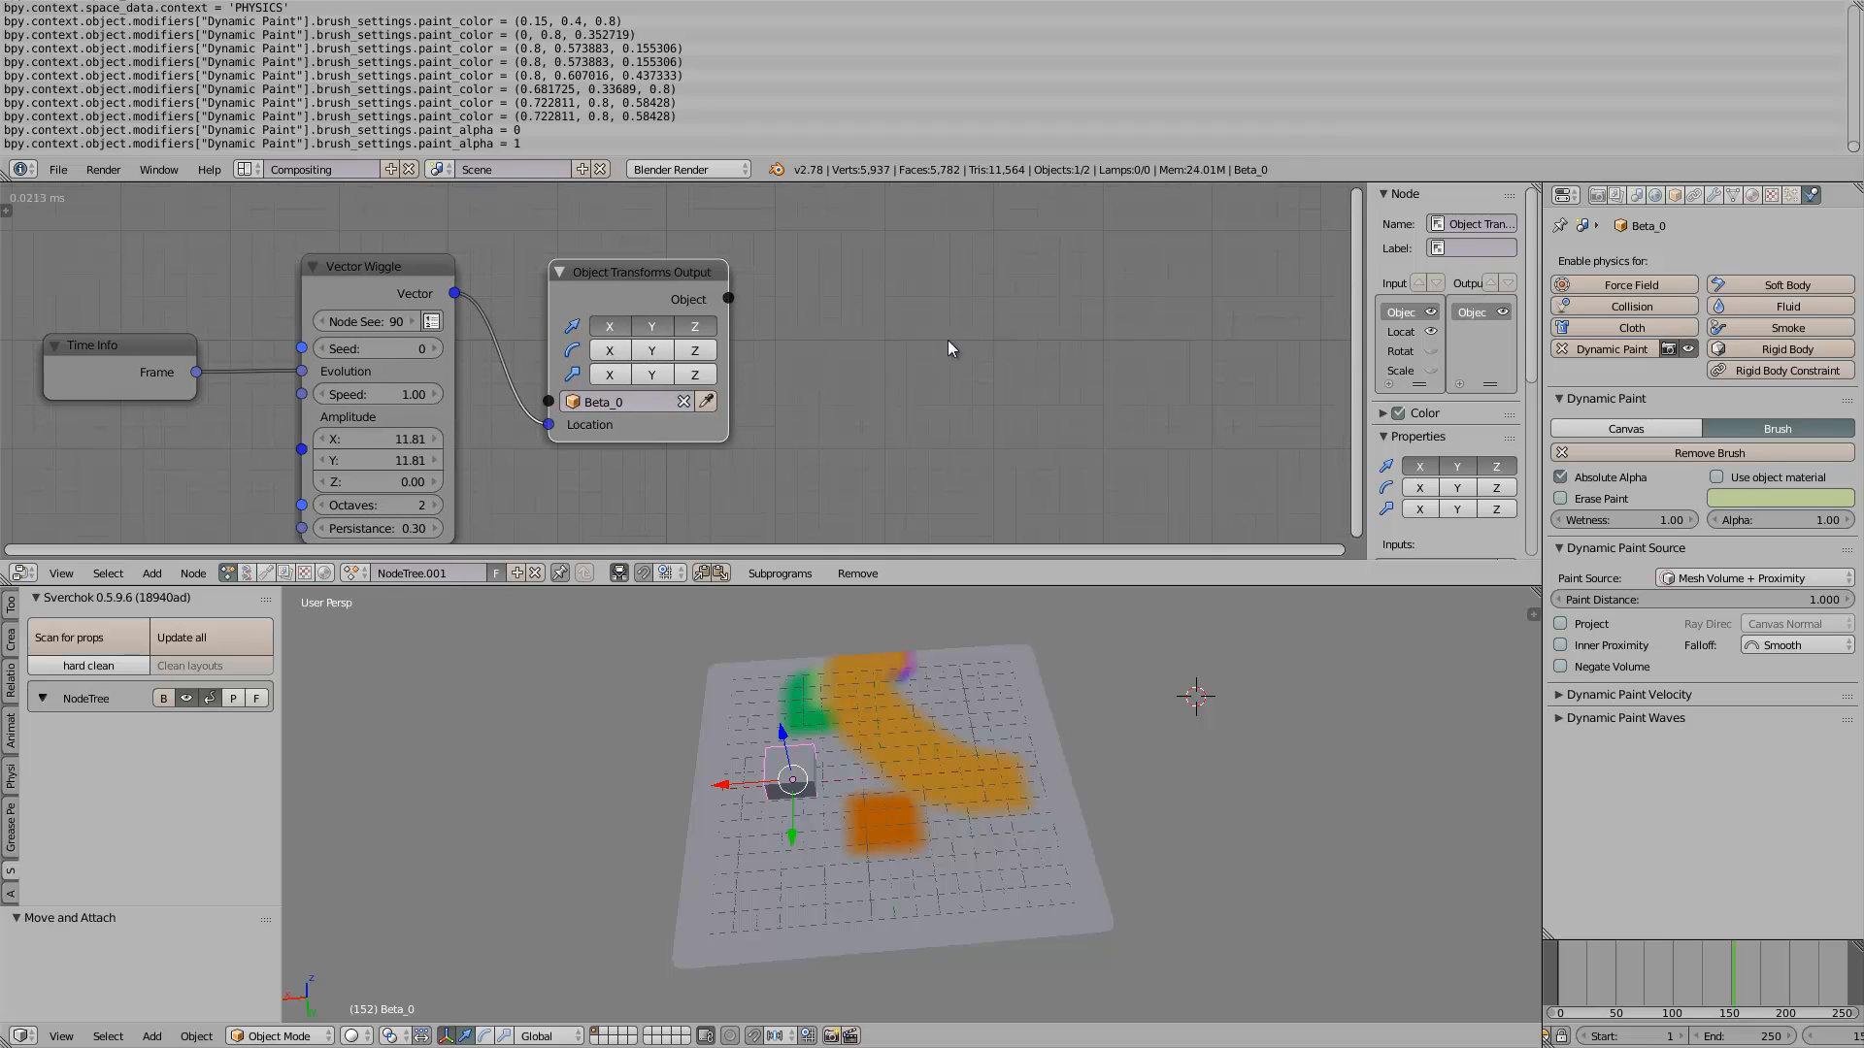
Add a Random Vector node below the Object Transforms Output node
key("shift+a")
mouse_move(924, 330)
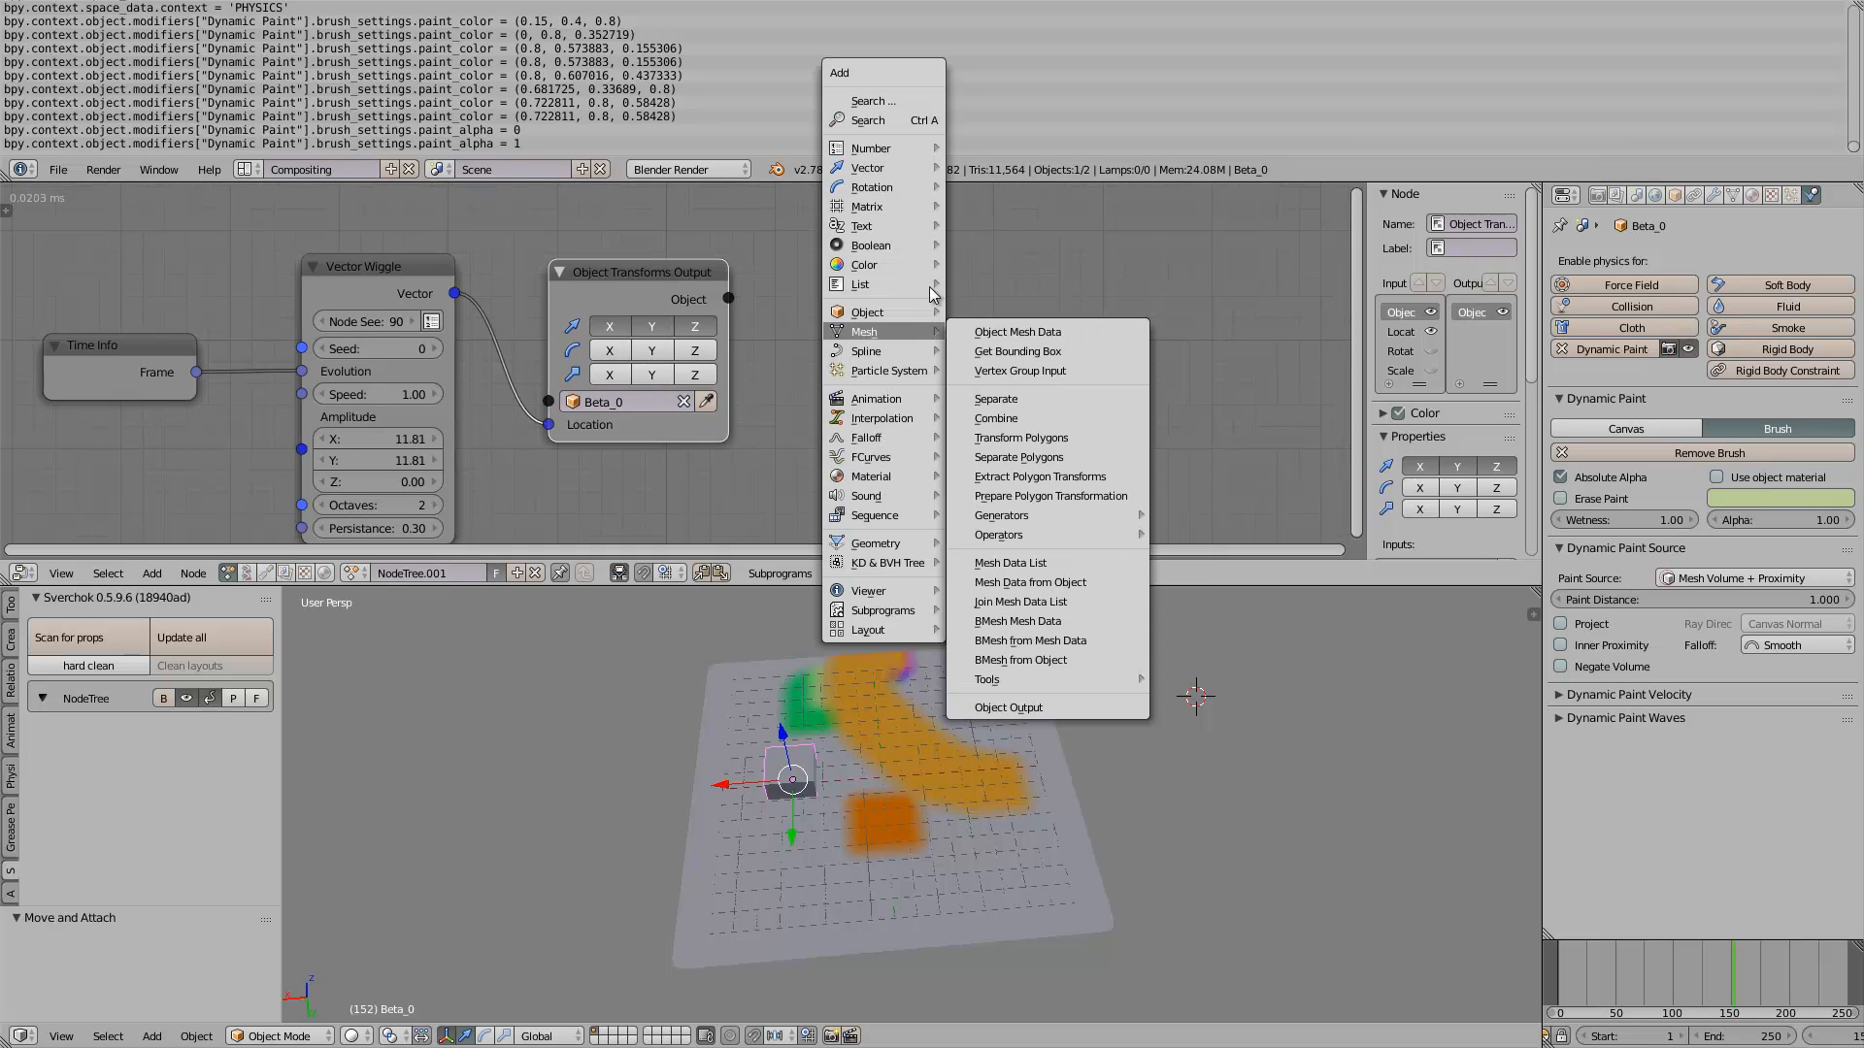
left_click(911, 120)
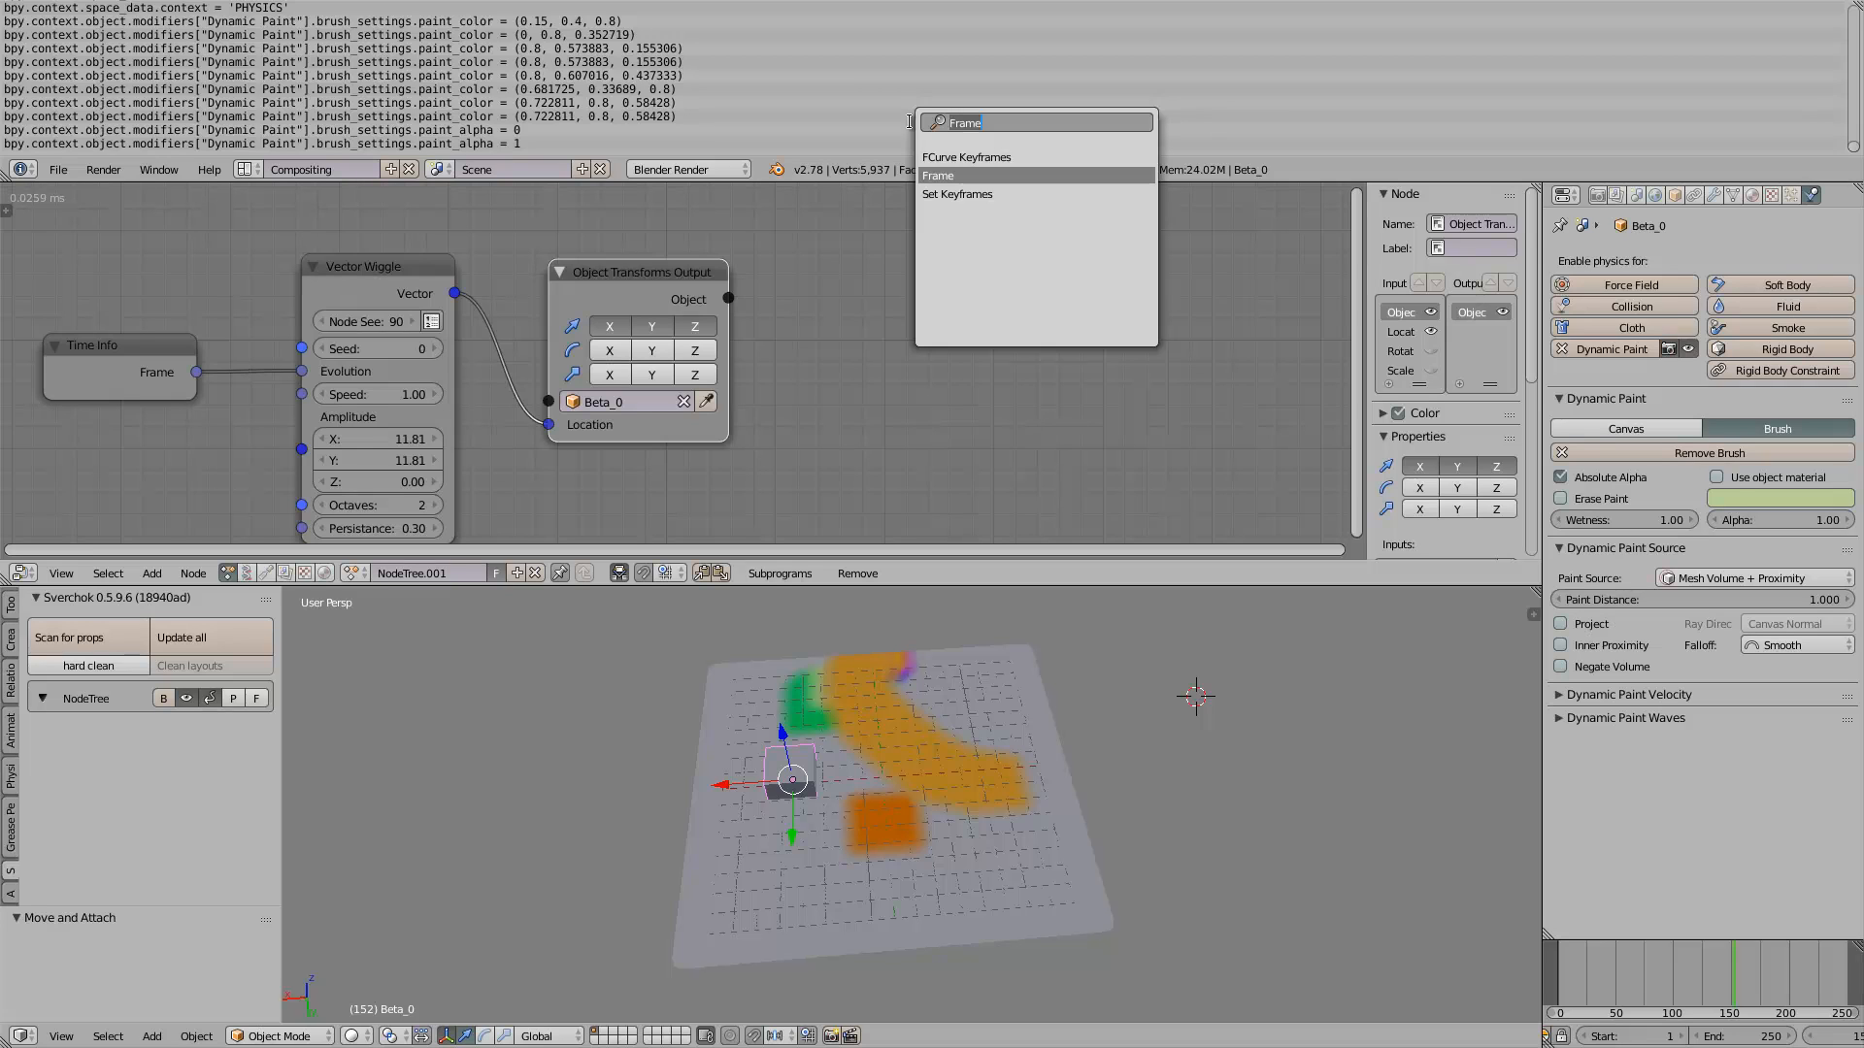
type("random vector")
key("Return")
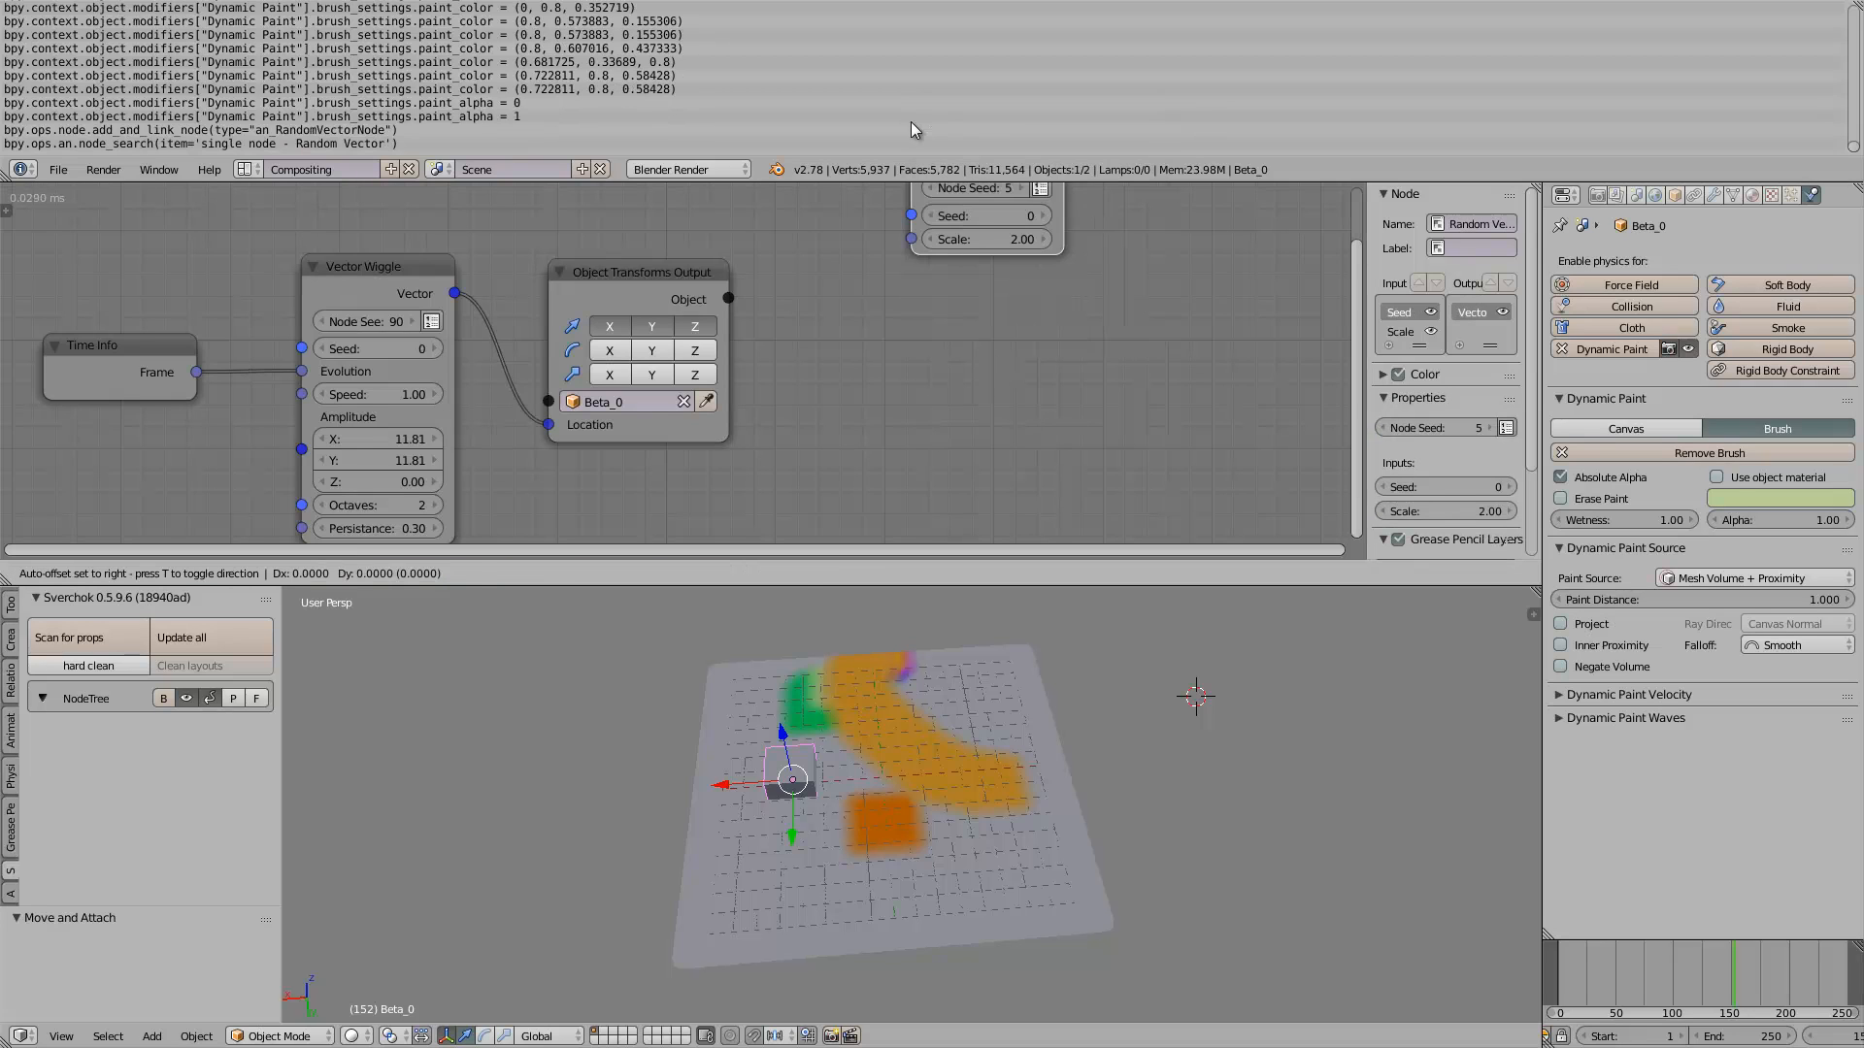
left_click(616, 512)
Add an Object Attribute Output node and feed its Object input from the Object Transforms Output node
key("shift+a")
left_click(924, 307)
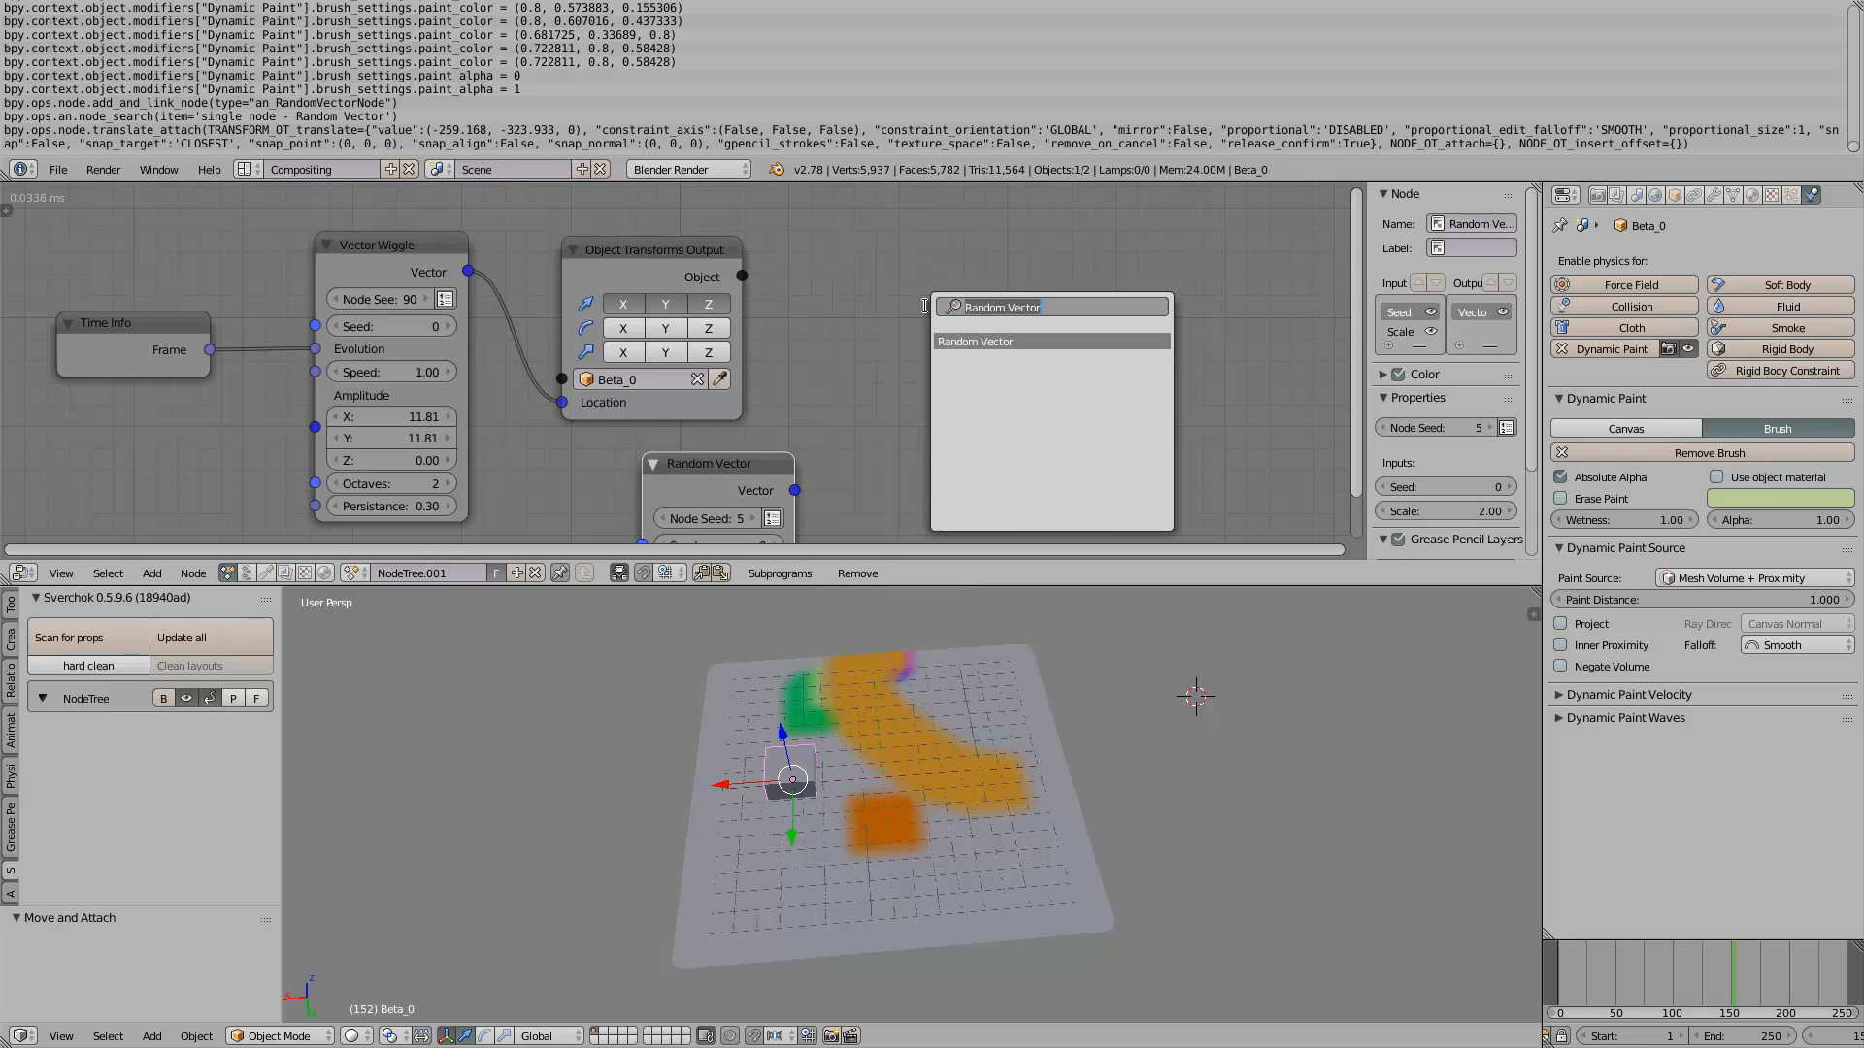
type("att")
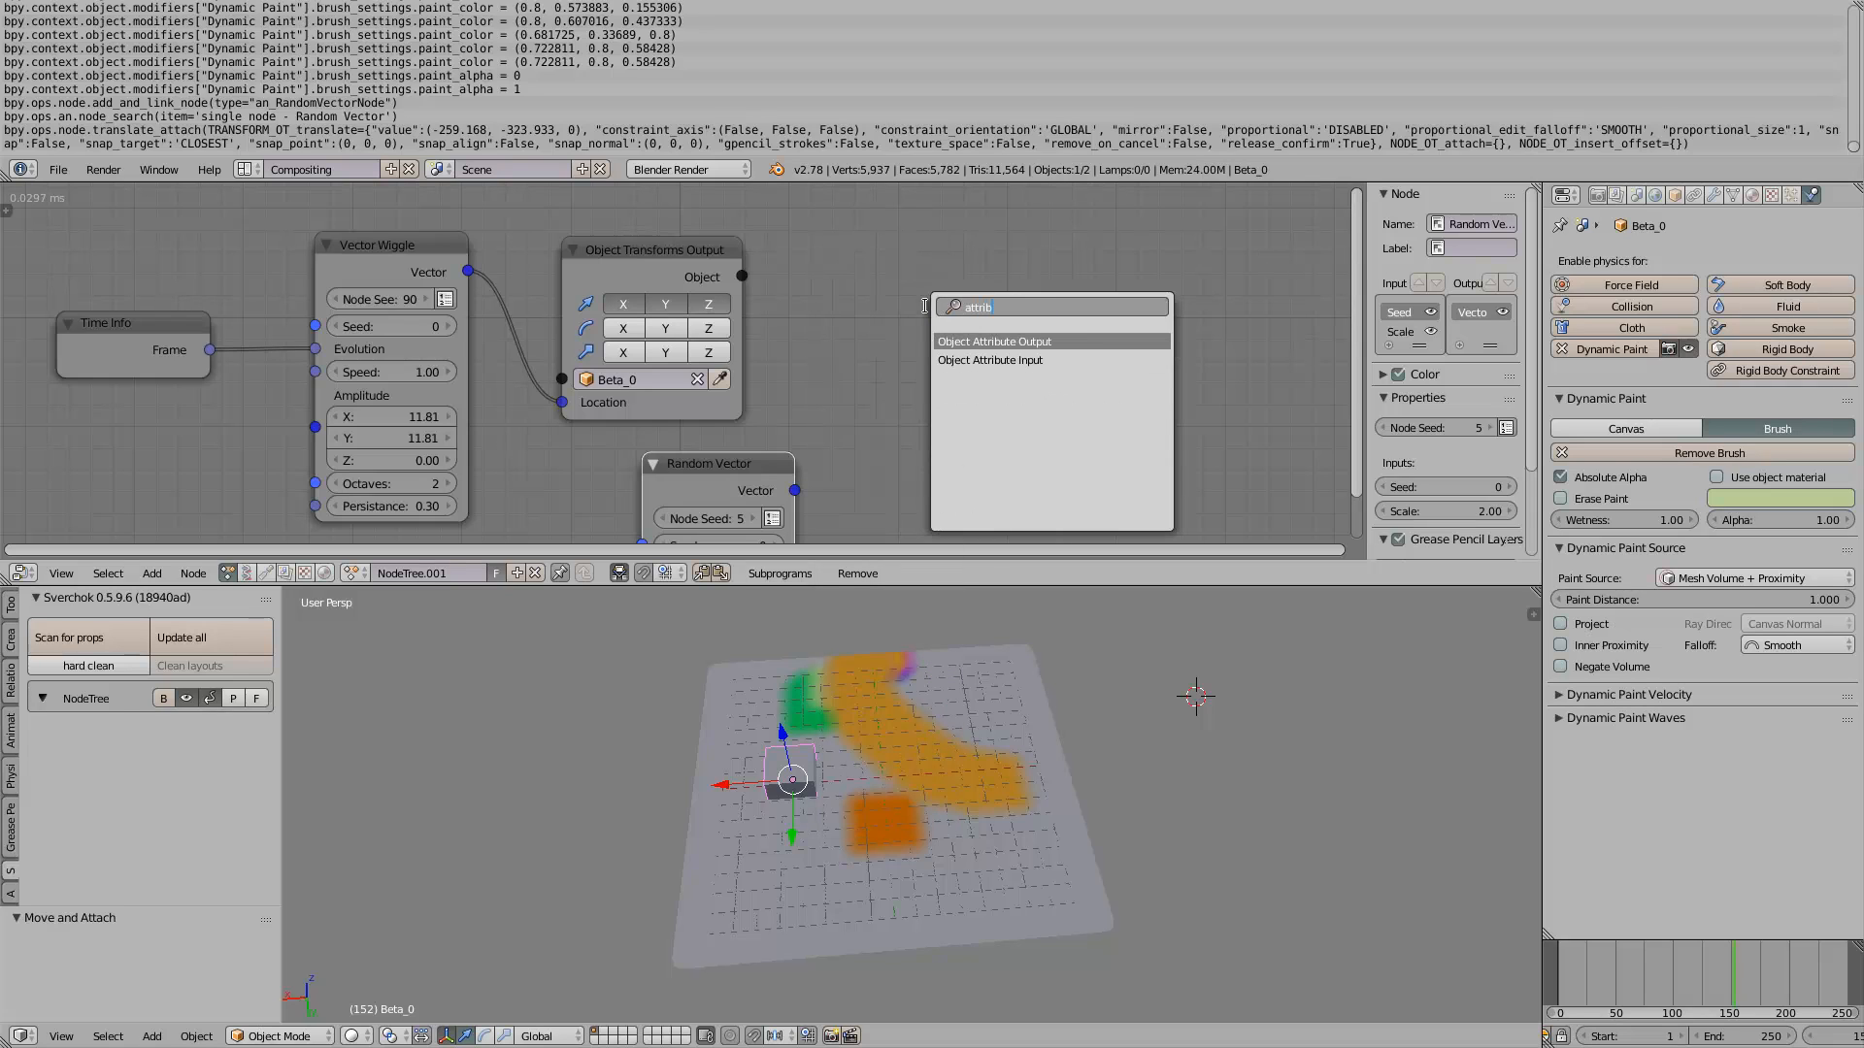
type("rib")
key("Return")
left_click(925, 307)
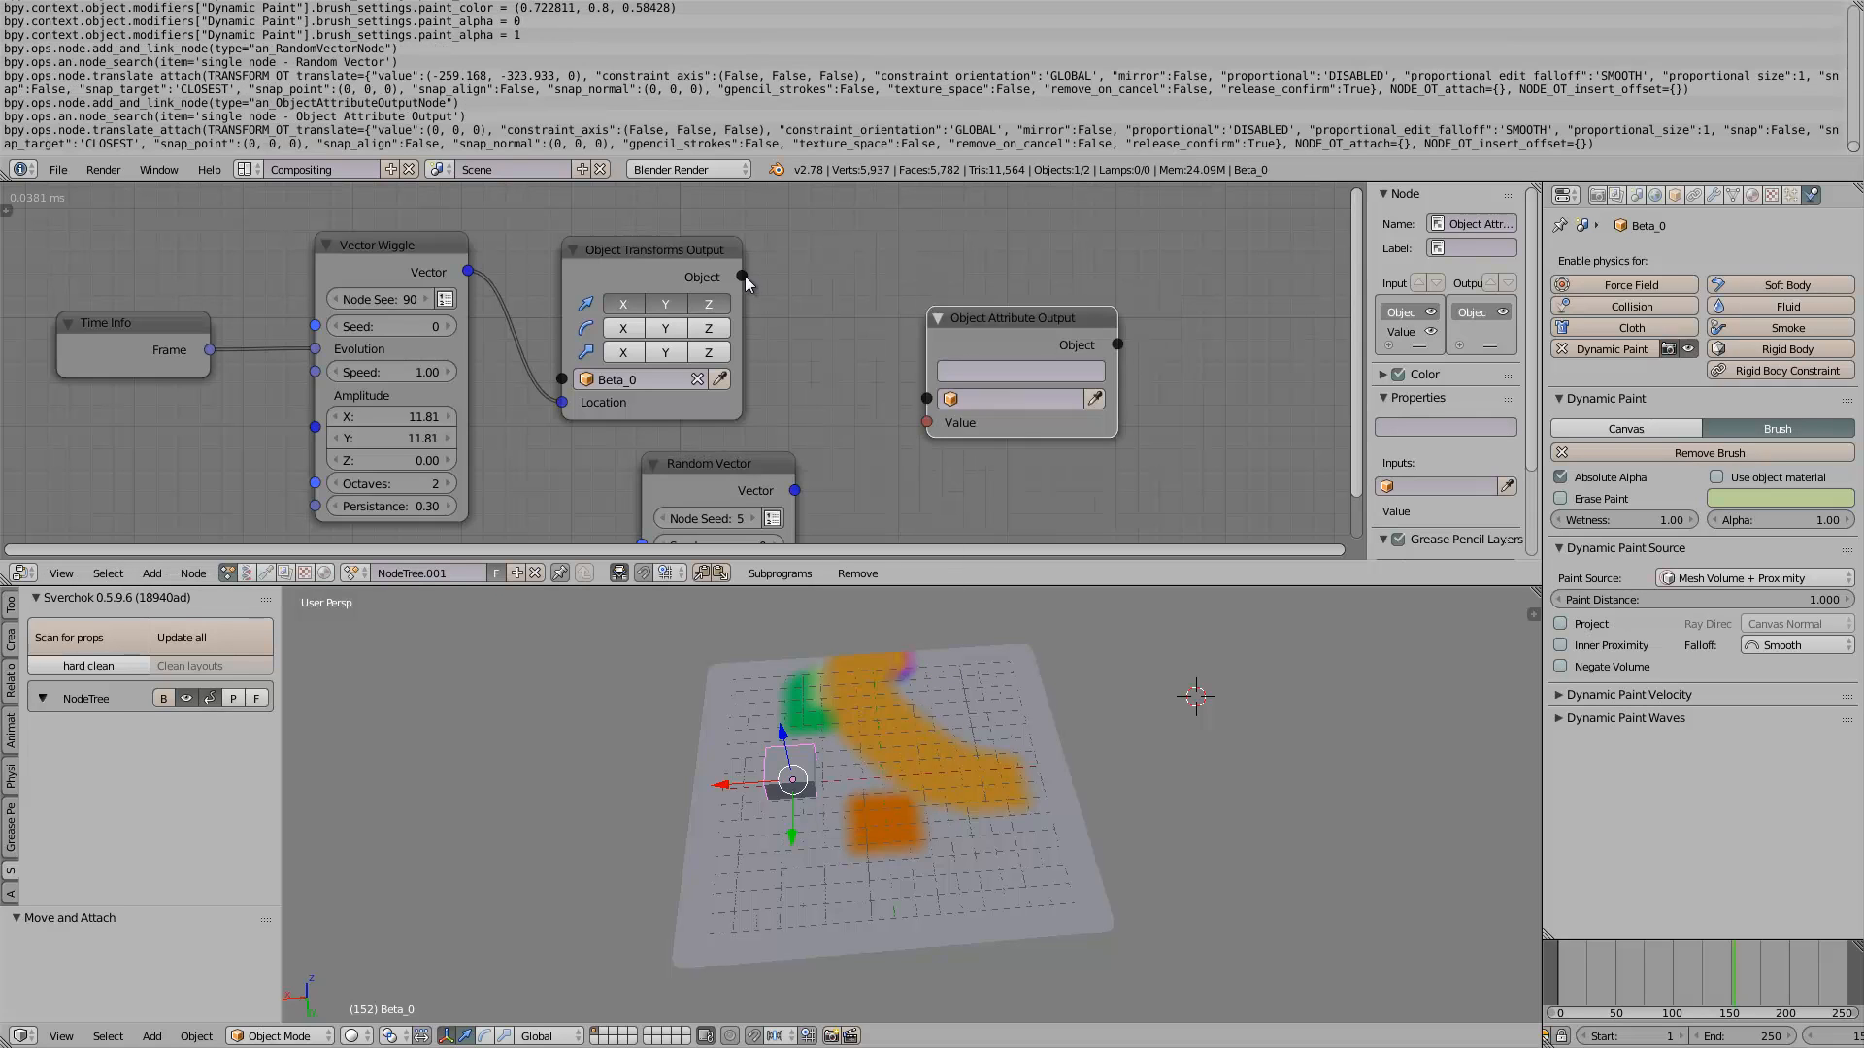
left_click_drag(743, 276, 767, 271)
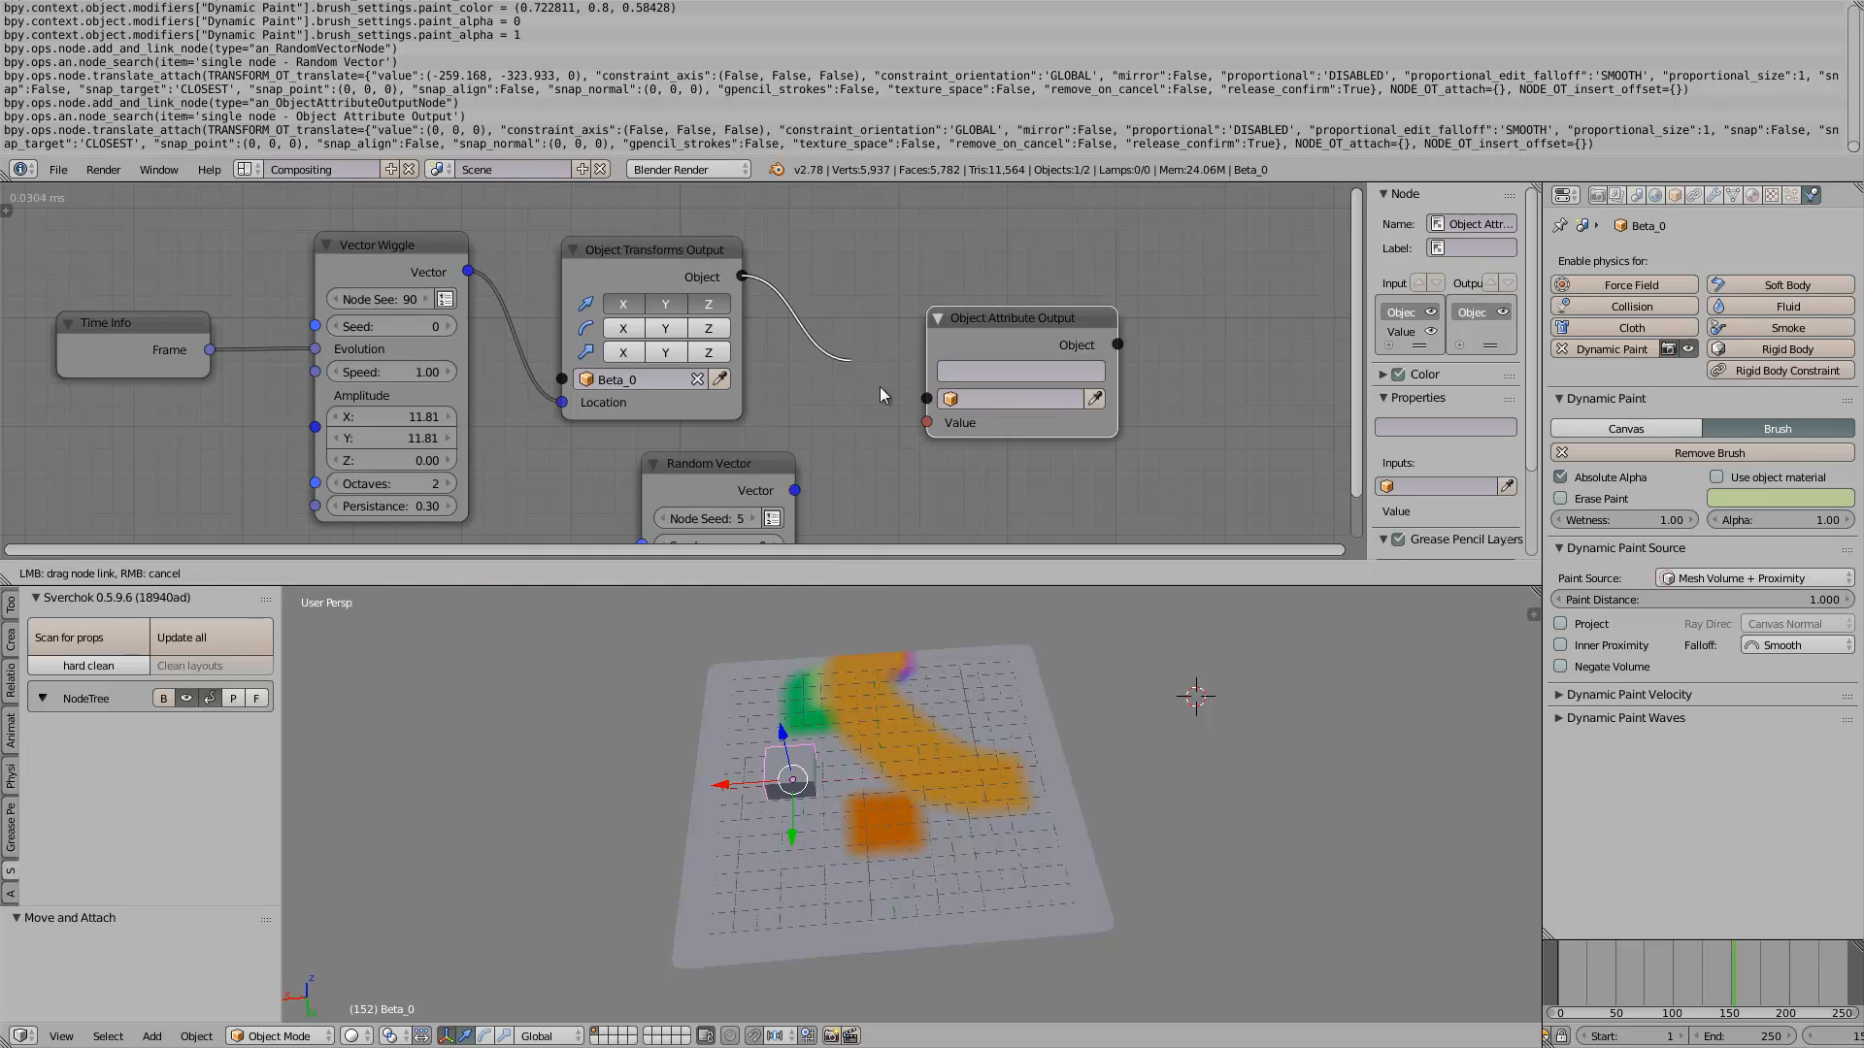
left_click_drag(920, 406, 924, 401)
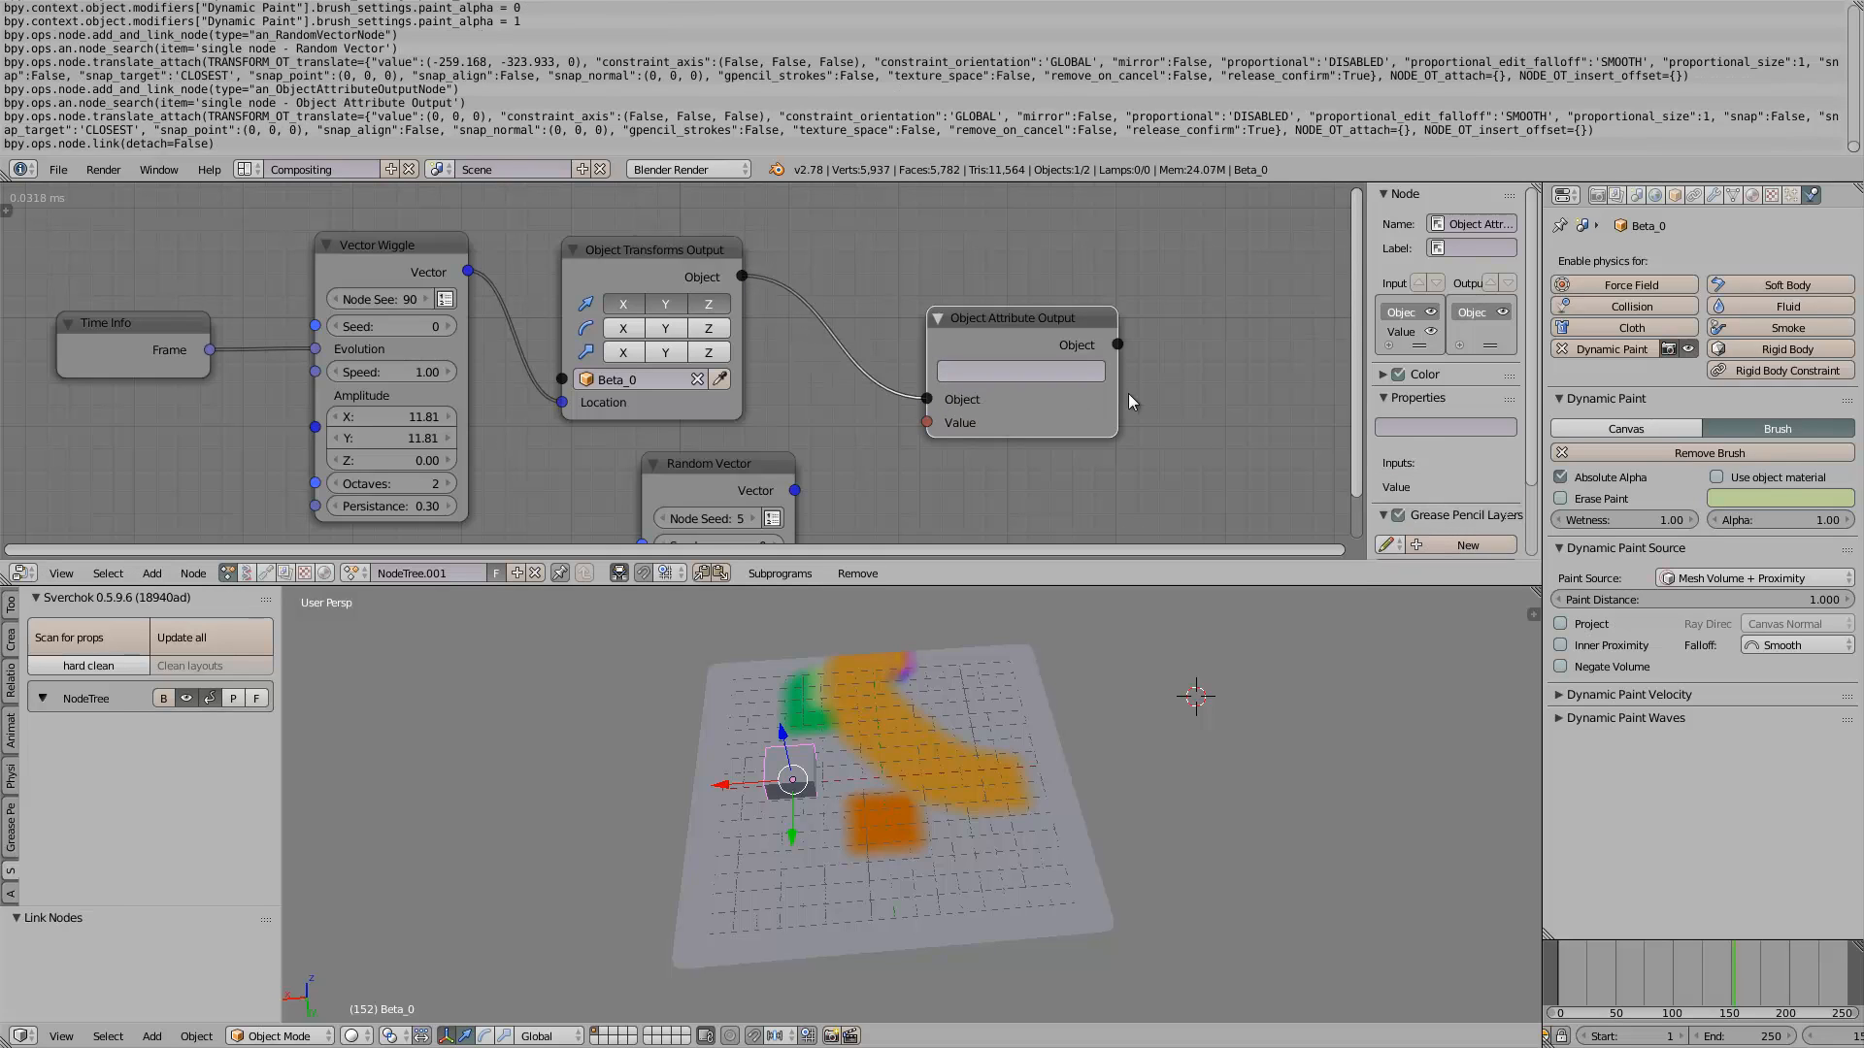
Change the brush's paint color to light pink and select the resulting paint_color line in the Python log
left_click(1804, 497)
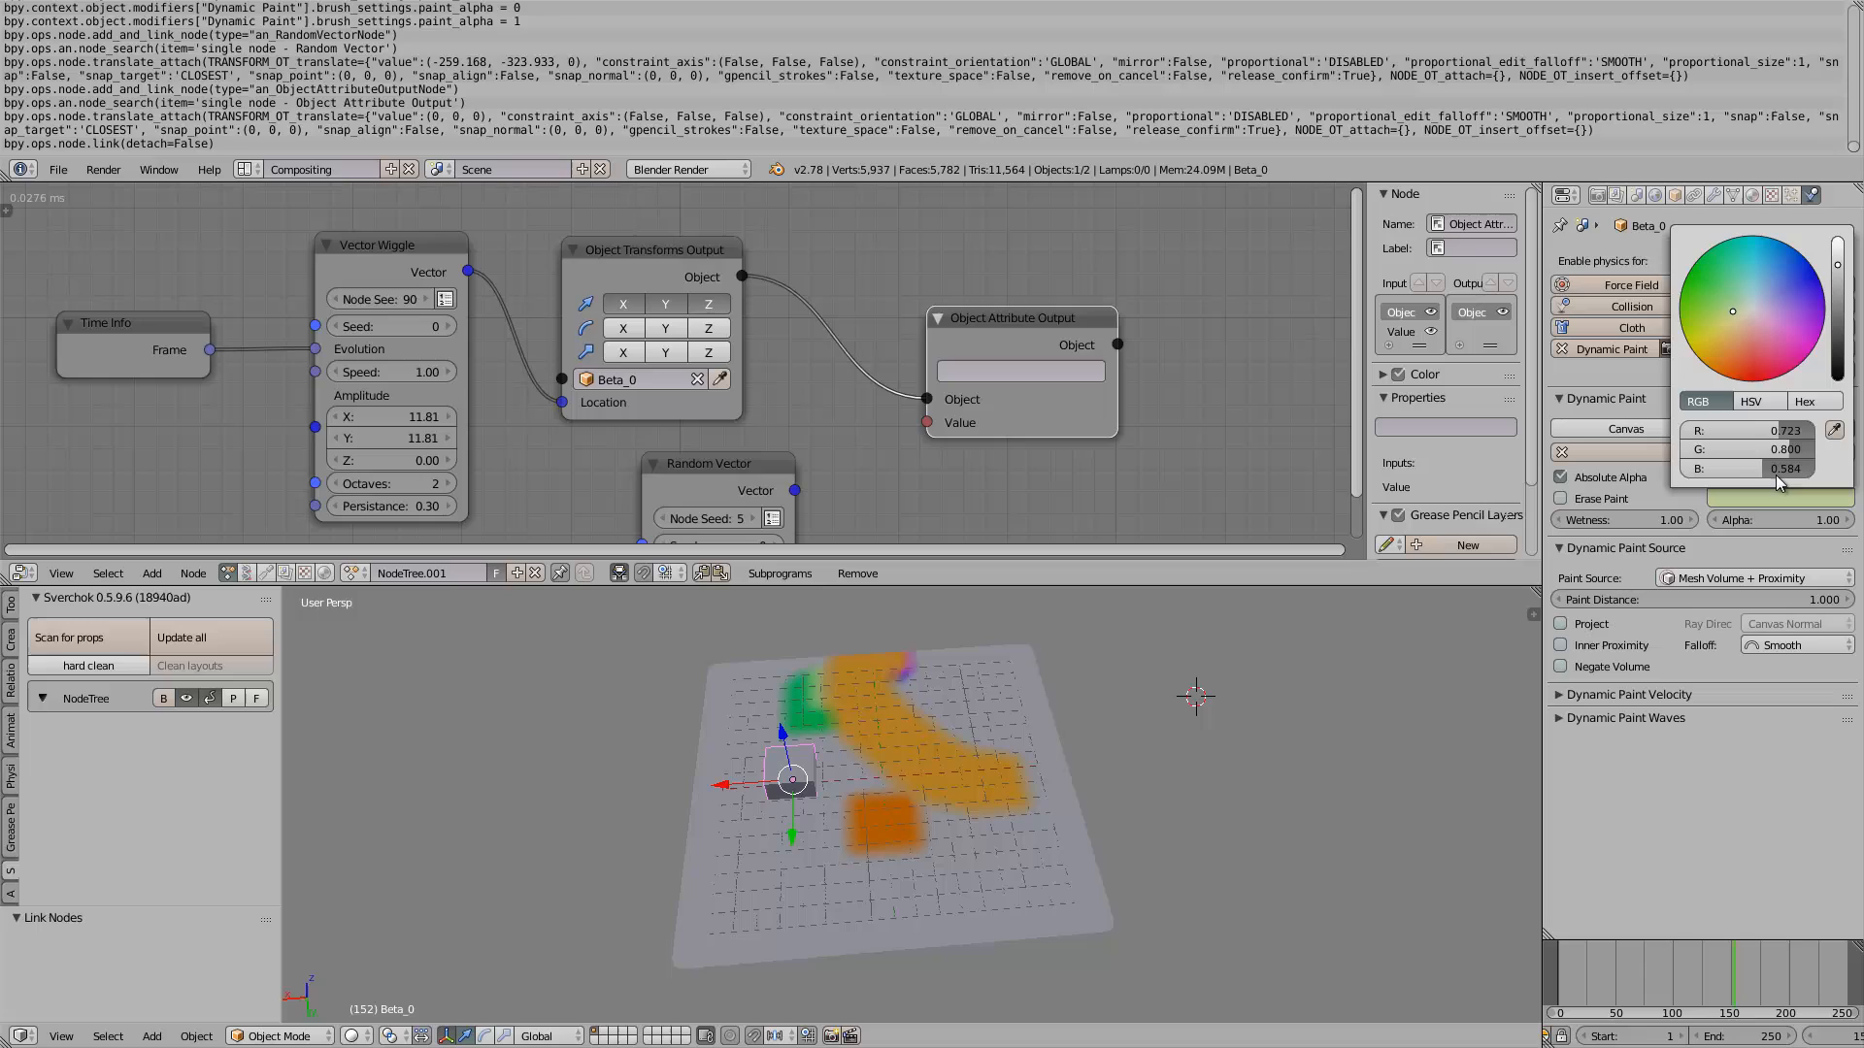
left_click(1757, 298)
left_click(1759, 324)
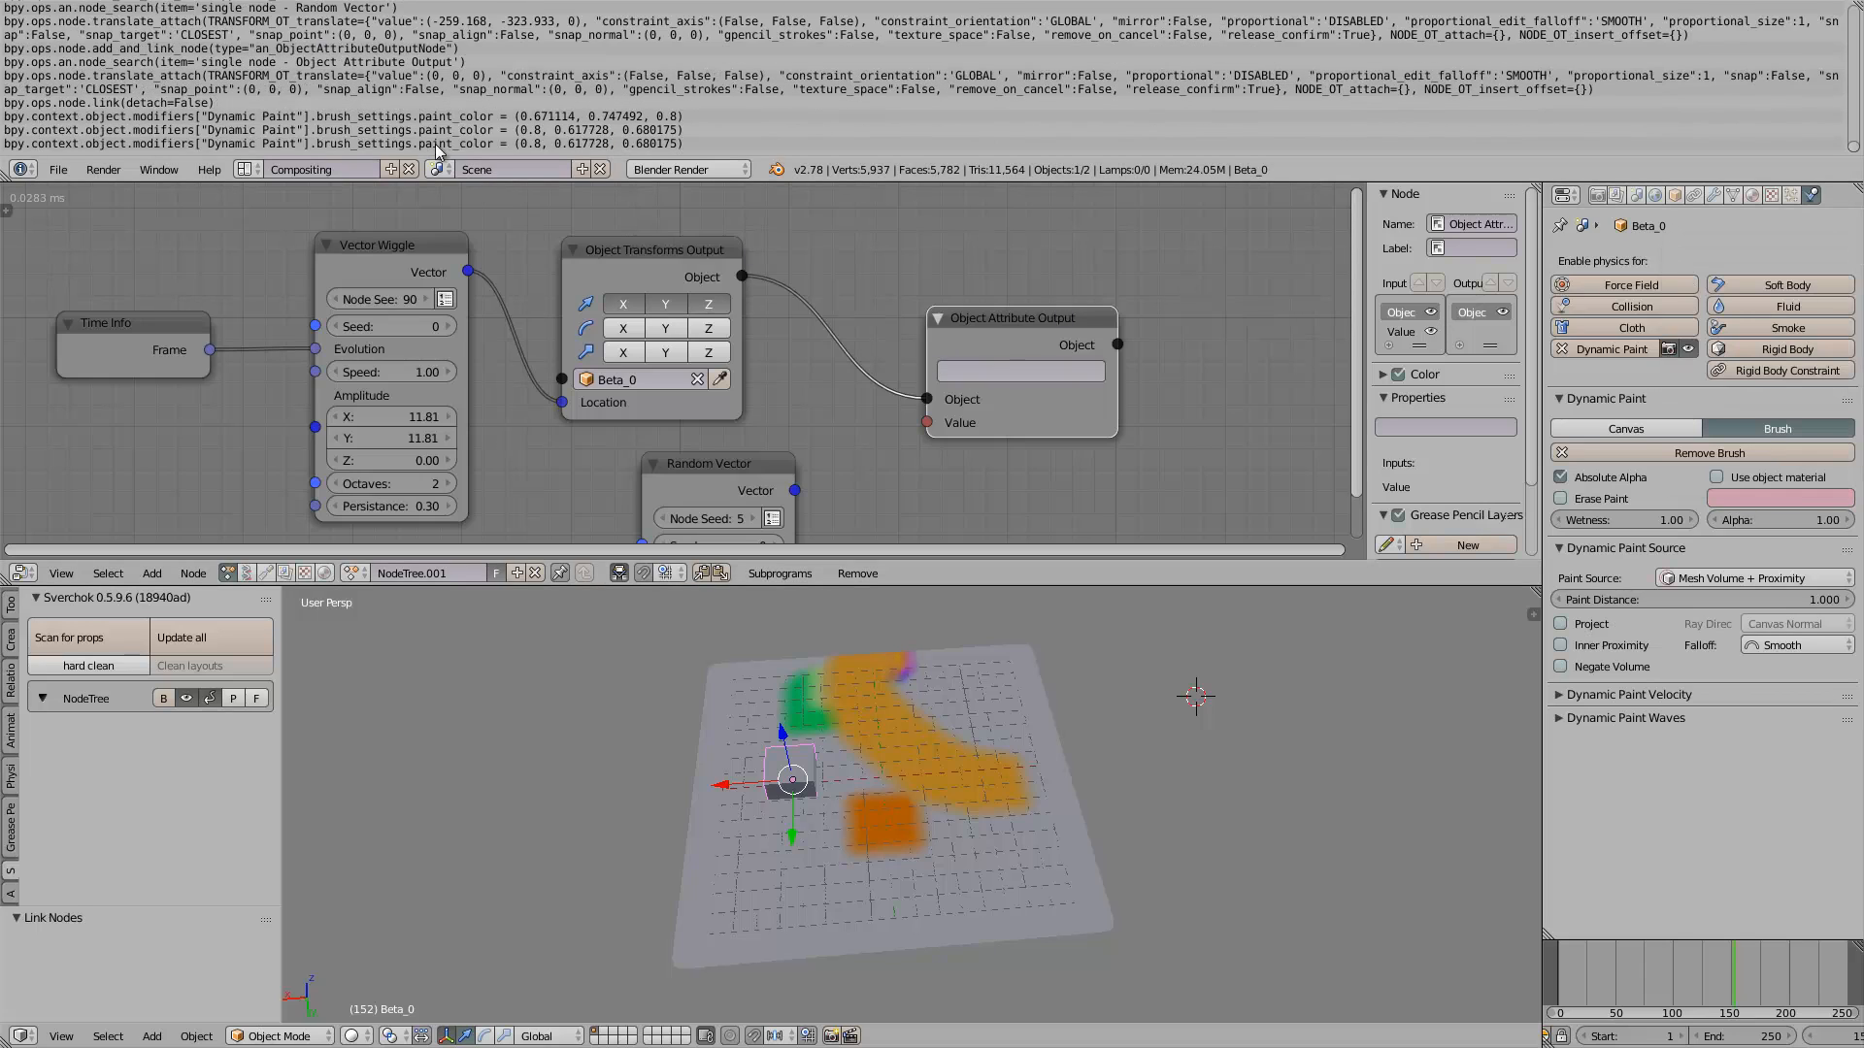
left_click(140, 144)
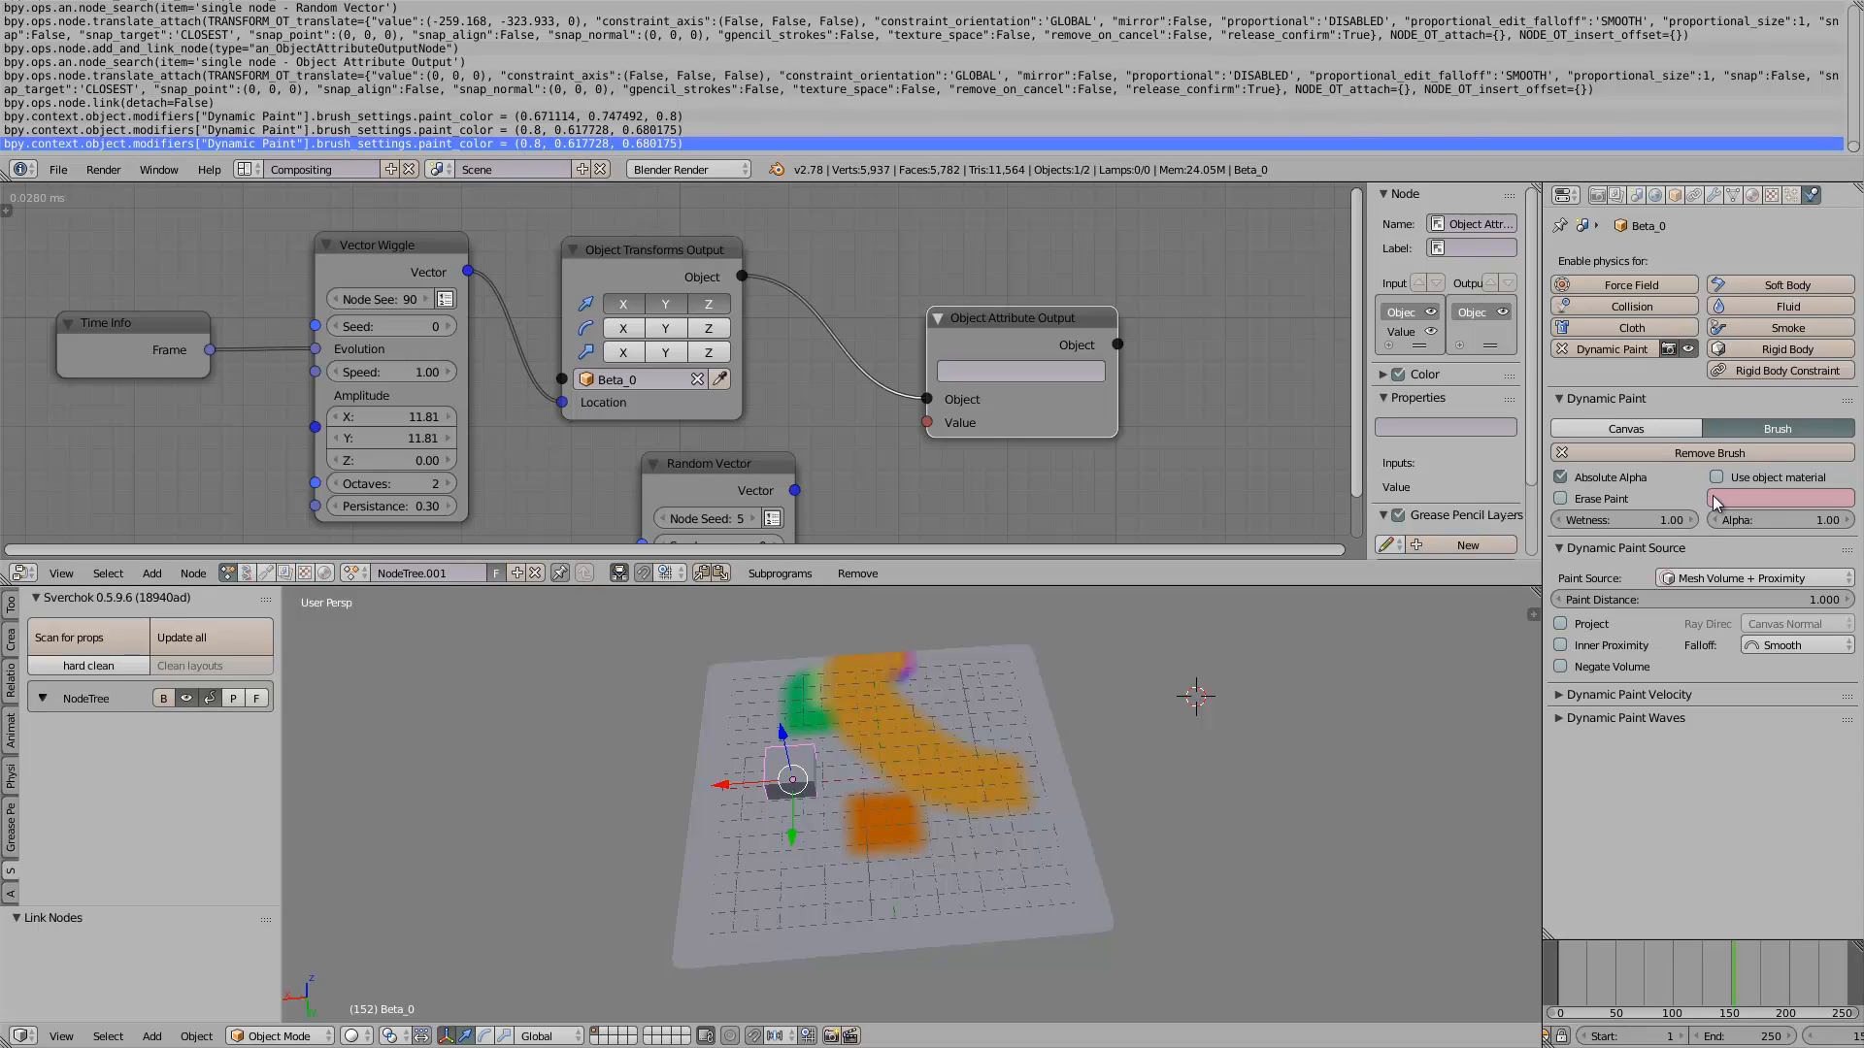
Copy the brush paint color's data path into the Object Attribute Output node's attribute and widen the node to show it fully
right_click(1741, 501)
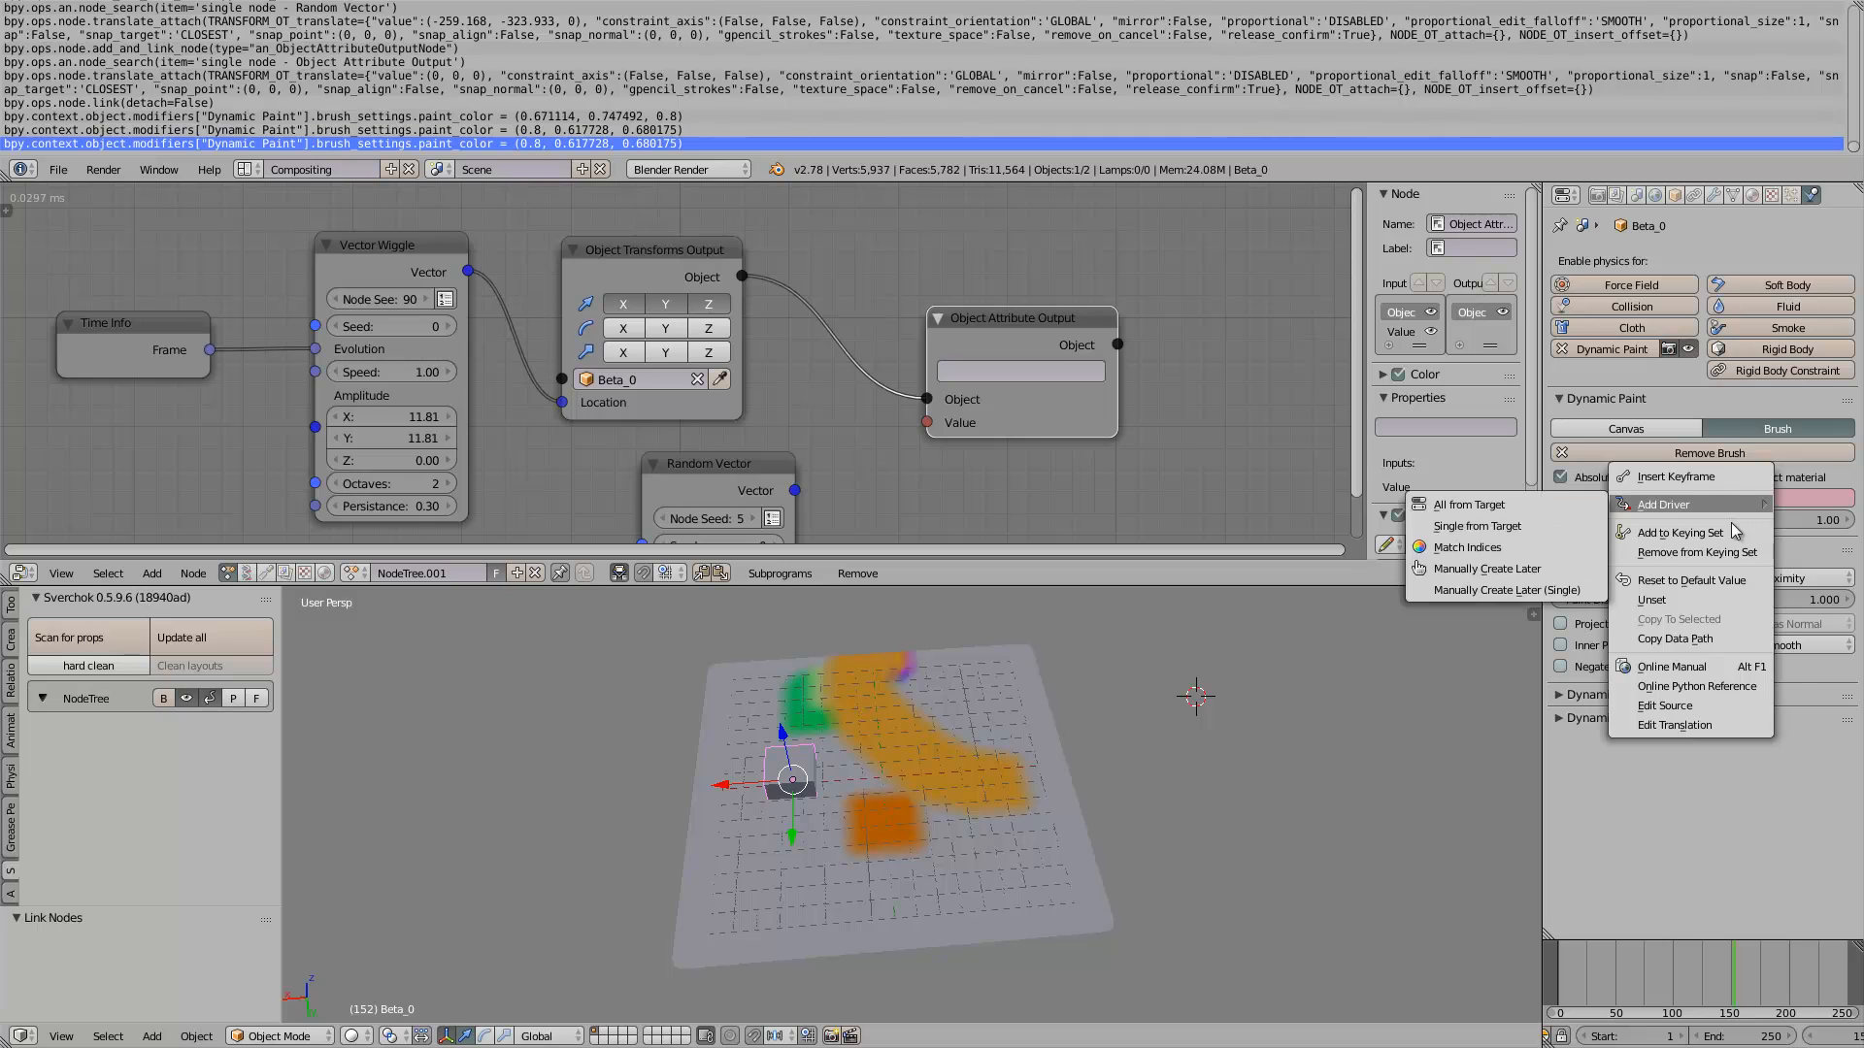
left_click(1718, 637)
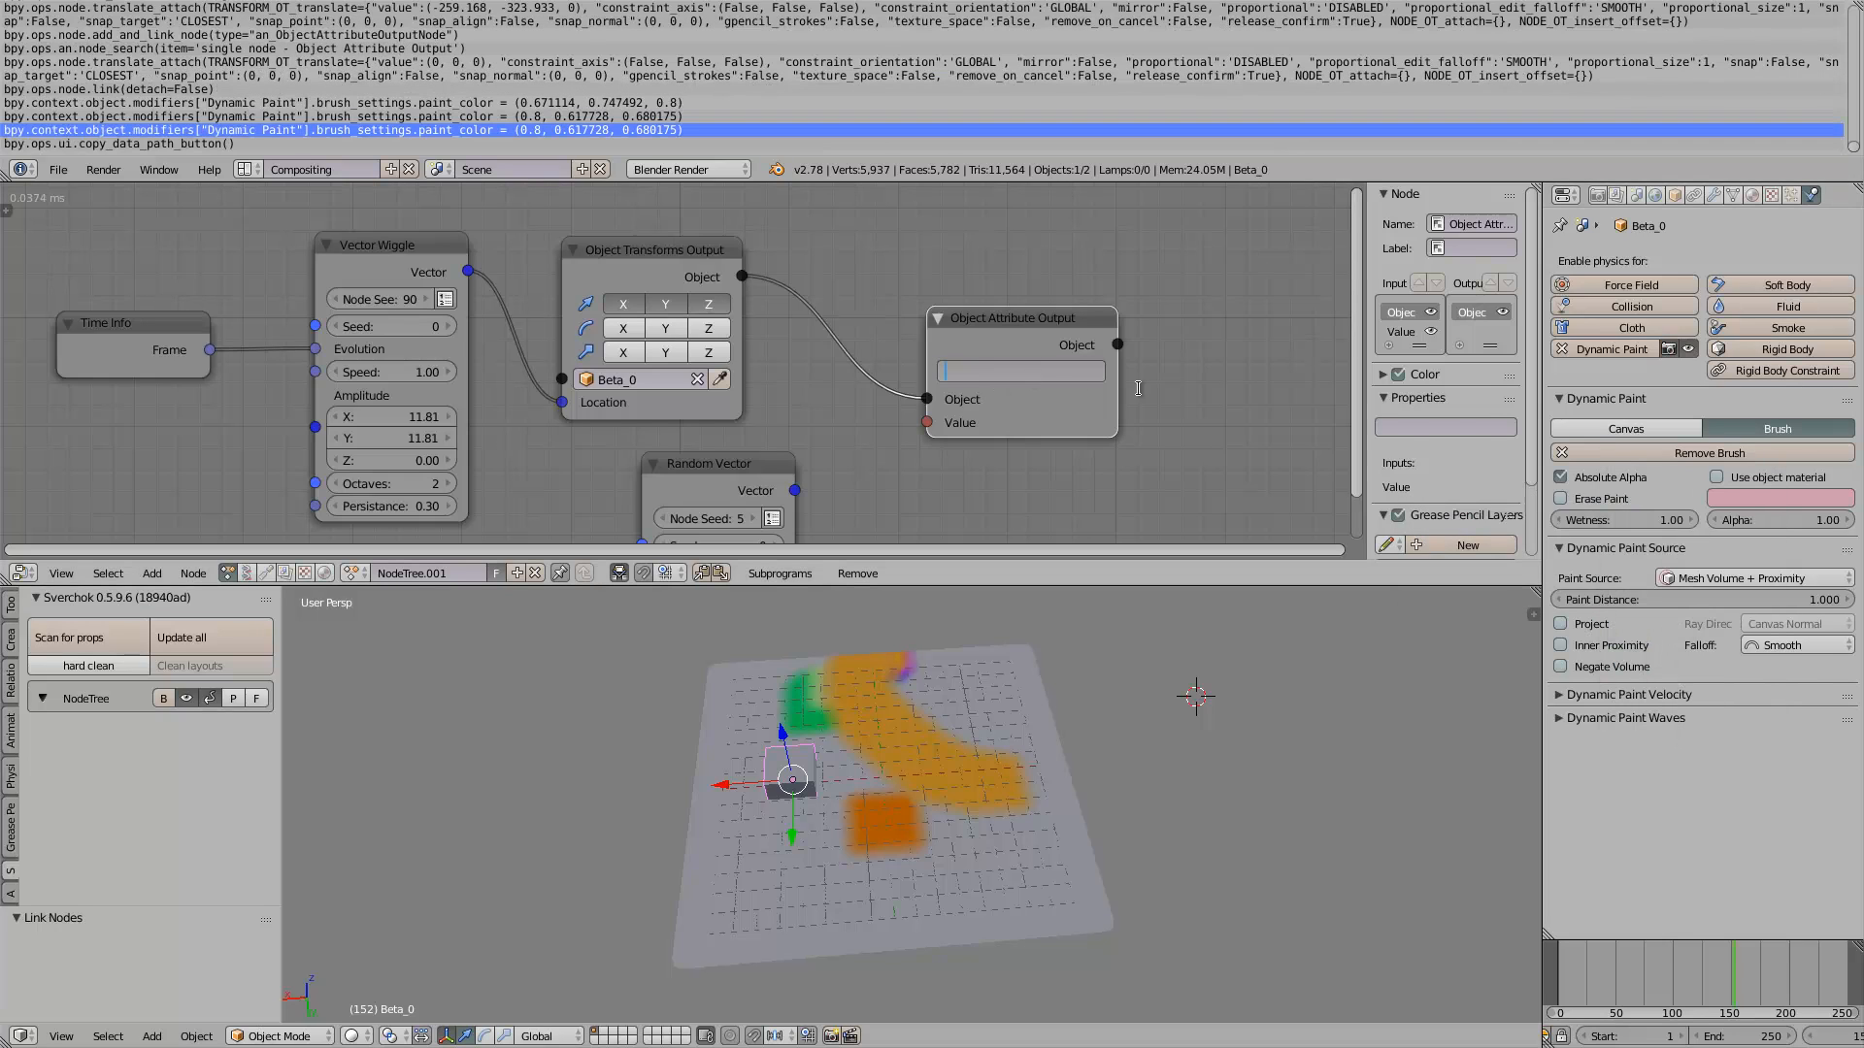
key("ctrl+v")
key("Return")
left_click_drag(1120, 412, 1359, 427)
scroll(967, 282, "up", 3)
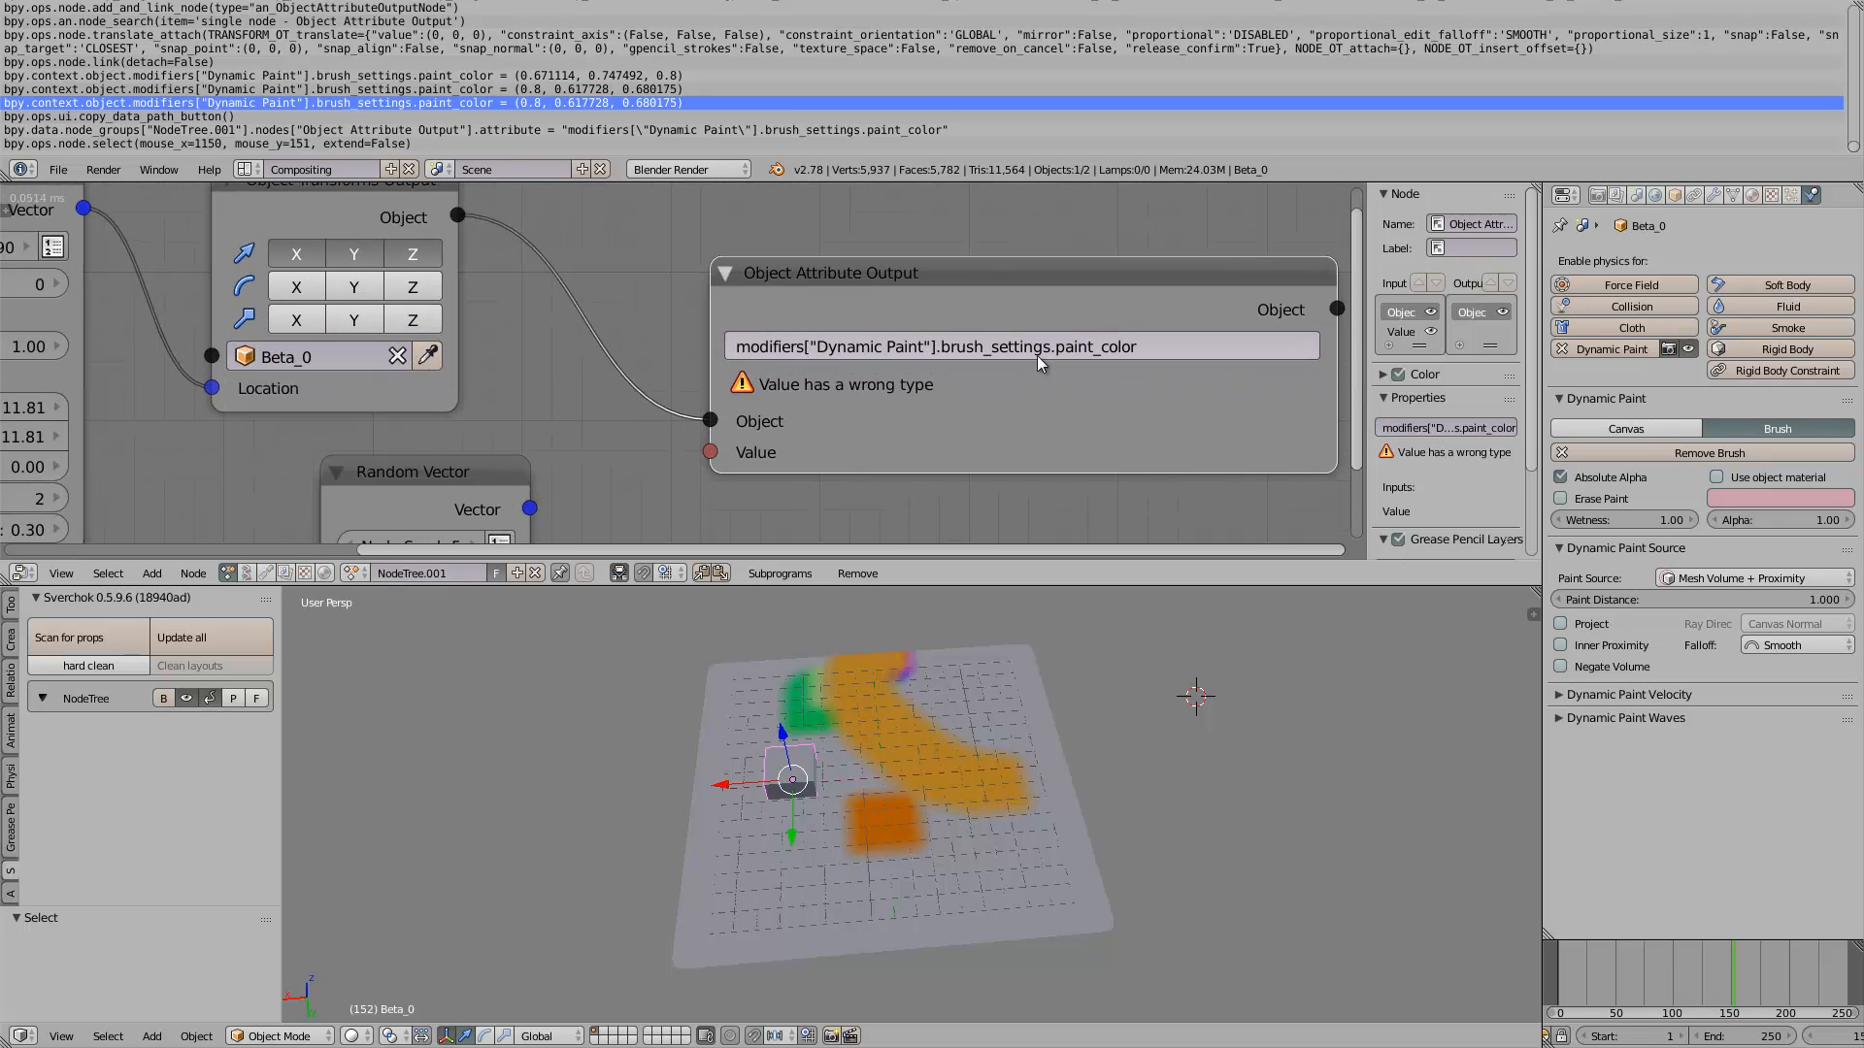
Link the Random Vector output to the Object Attribute Output's Value input and play the animation
scroll(1080, 364, "down", 4)
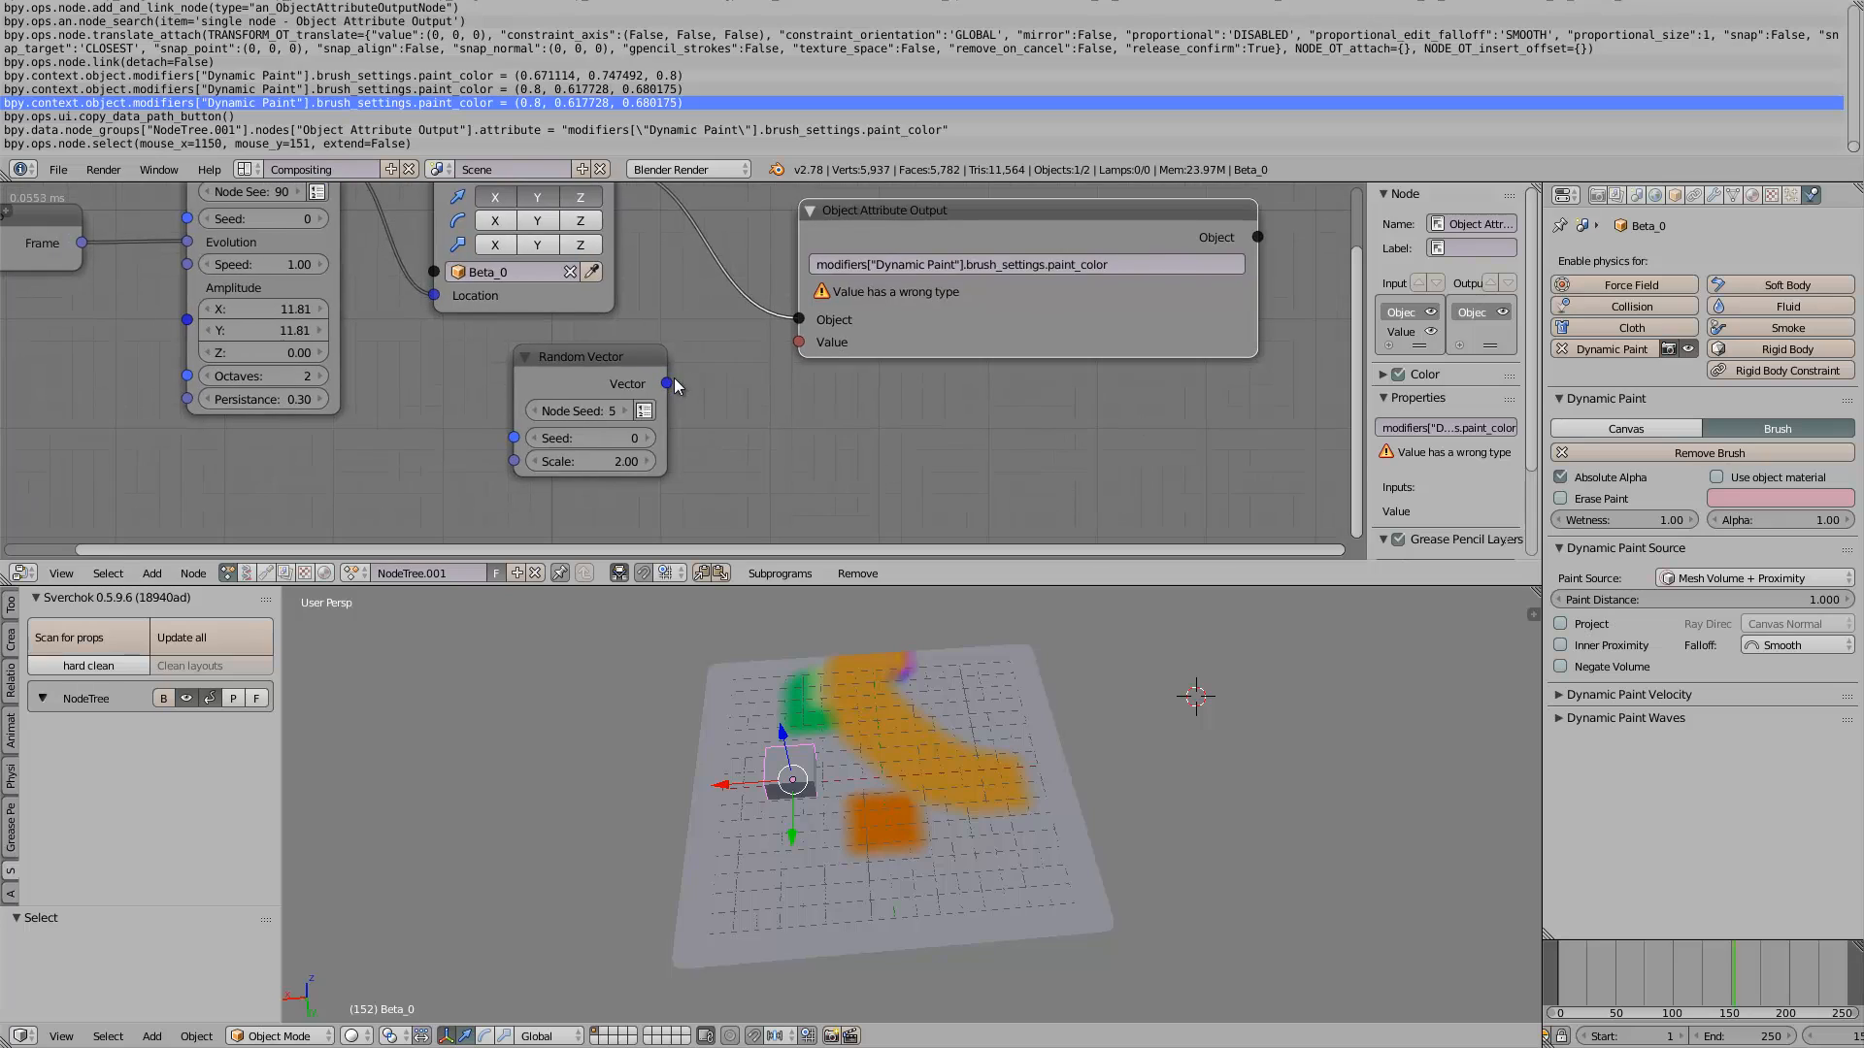
left_click_drag(667, 383, 789, 343)
key("alt+a")
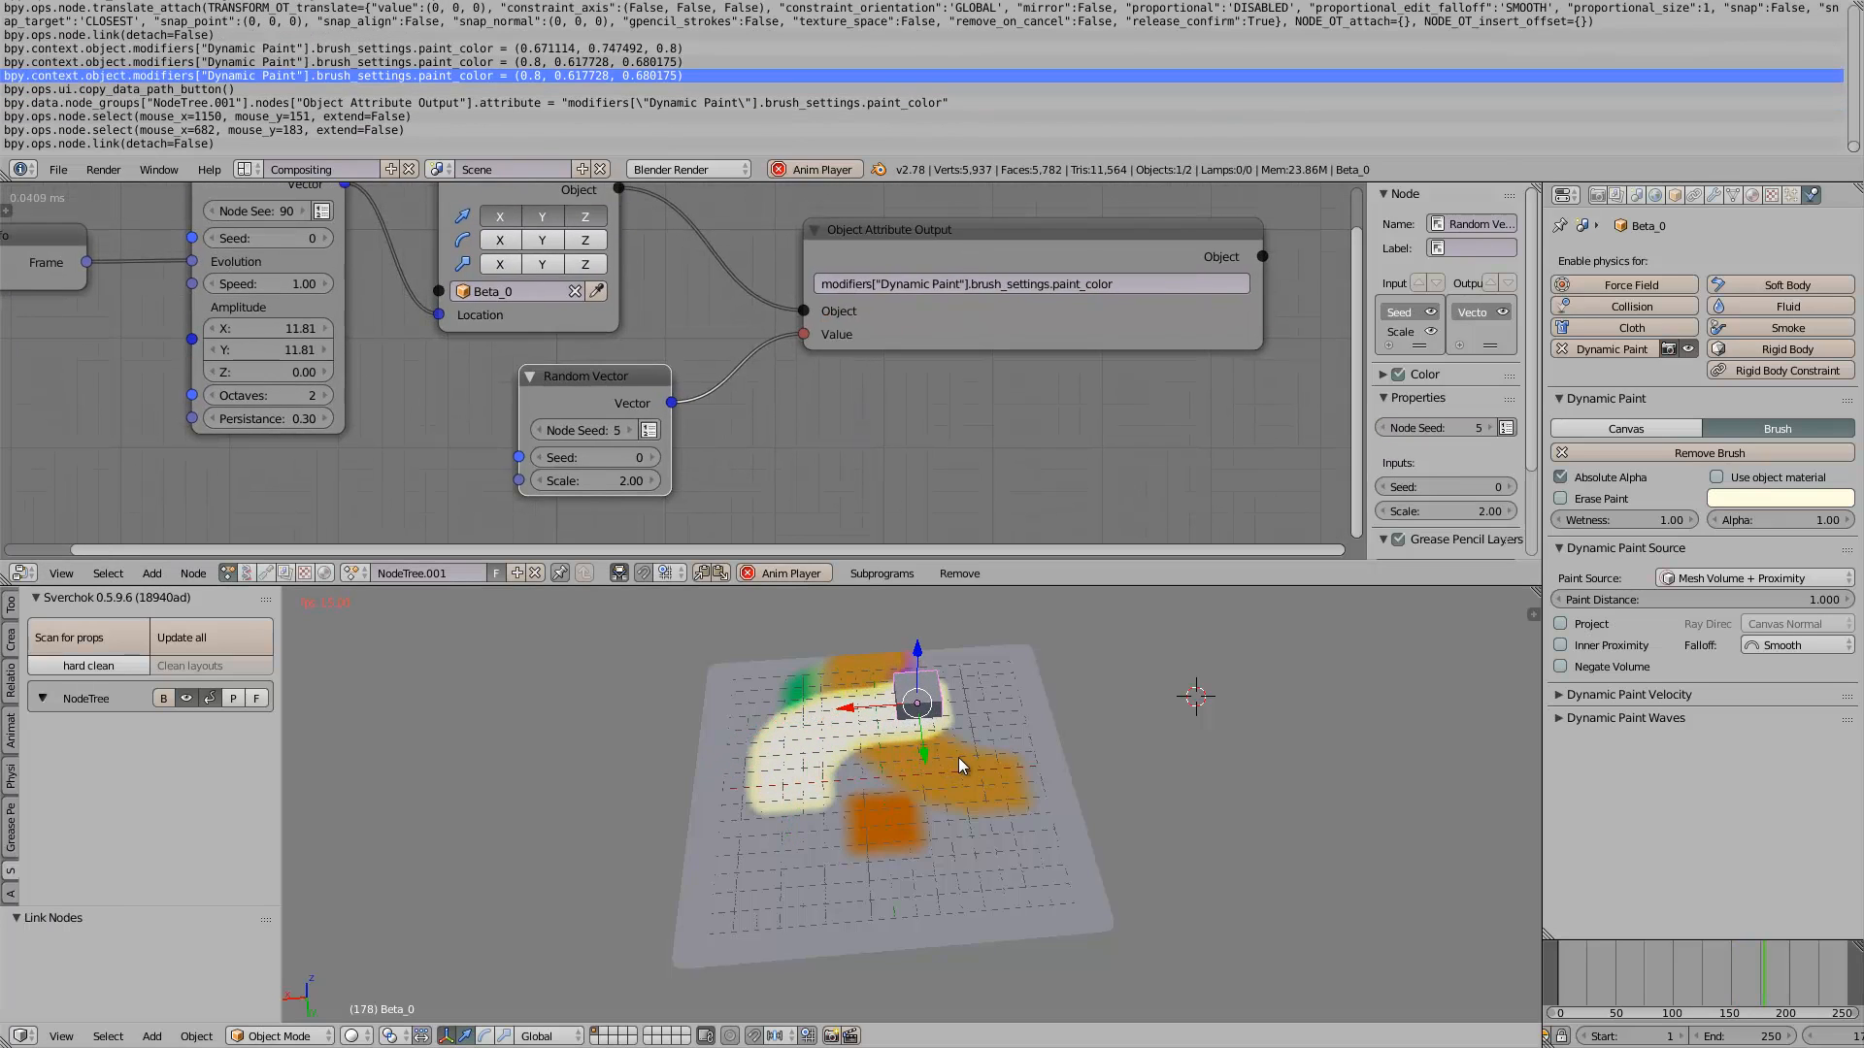
Step the Random Vector's node seed up to 16 and sweep it on to 434 while the animation plays
left_click(622, 429)
key("Return")
left_click(629, 430)
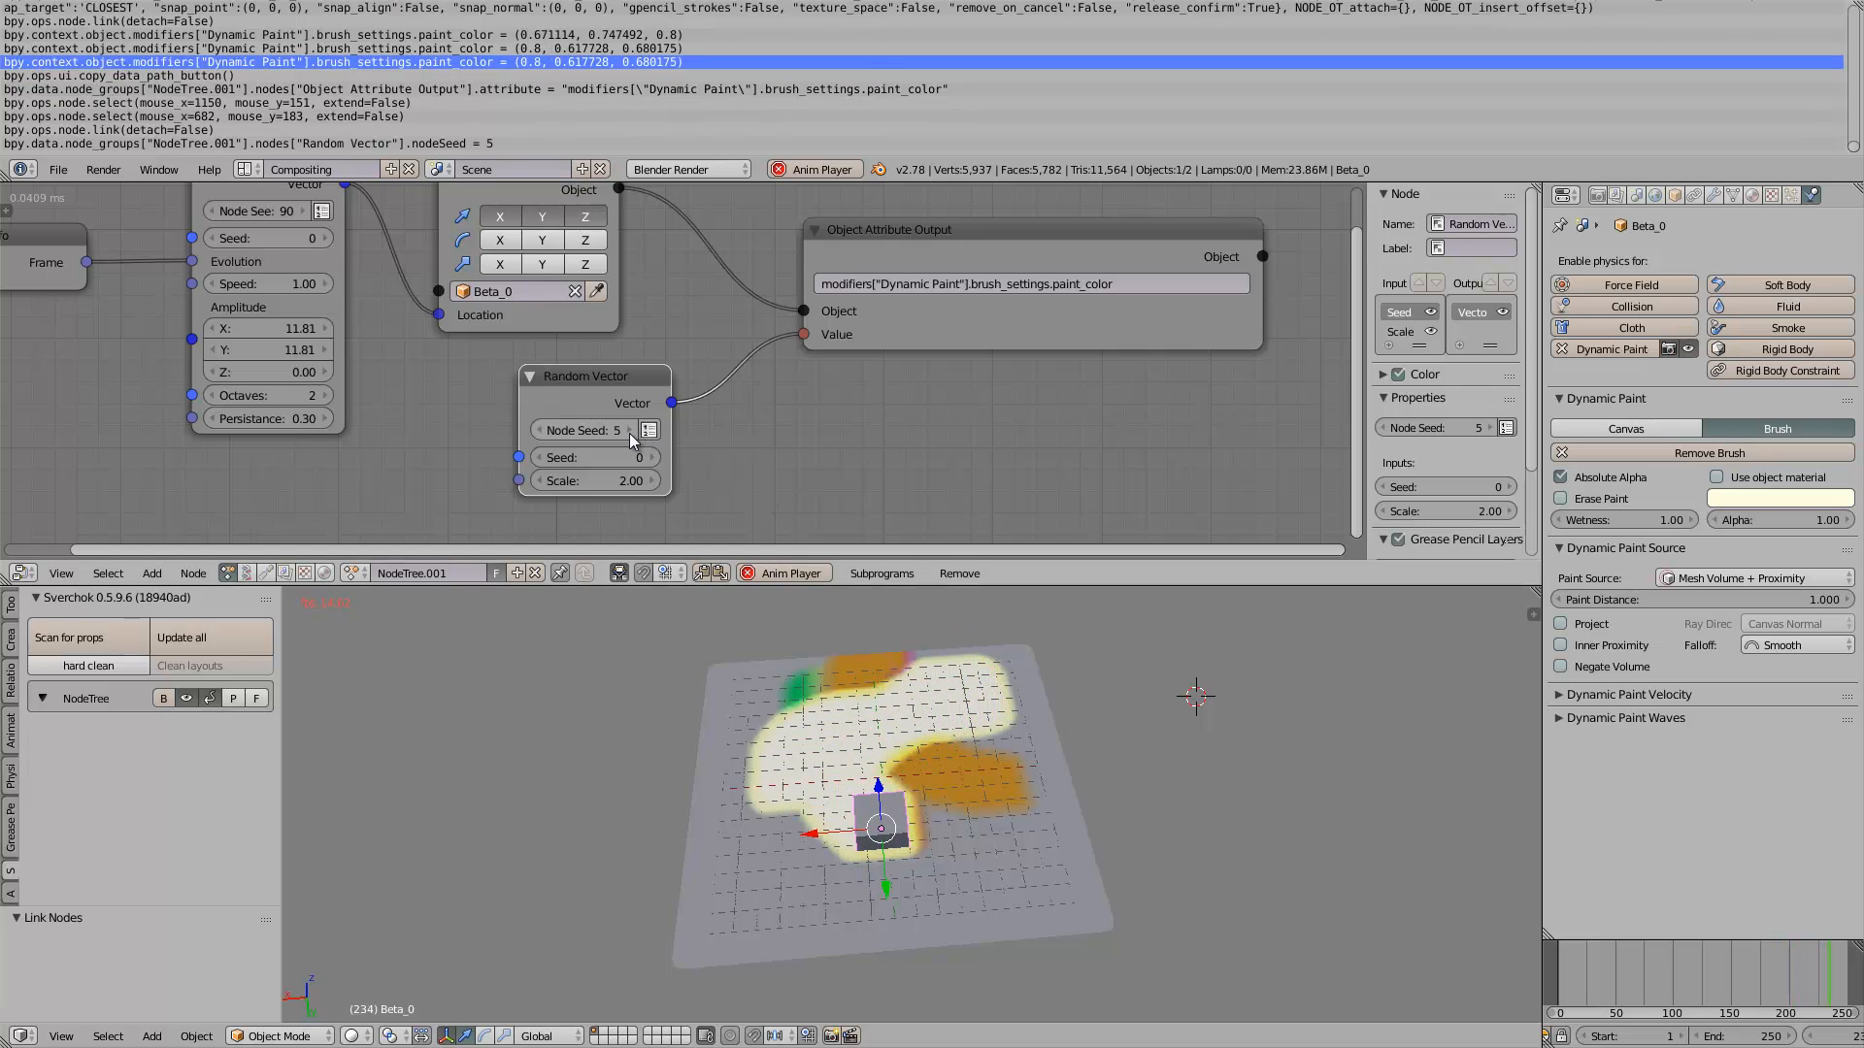
left_click(629, 430)
left_click(629, 430)
left_click(629, 431)
left_click(629, 433)
left_click(629, 433)
left_click(629, 433)
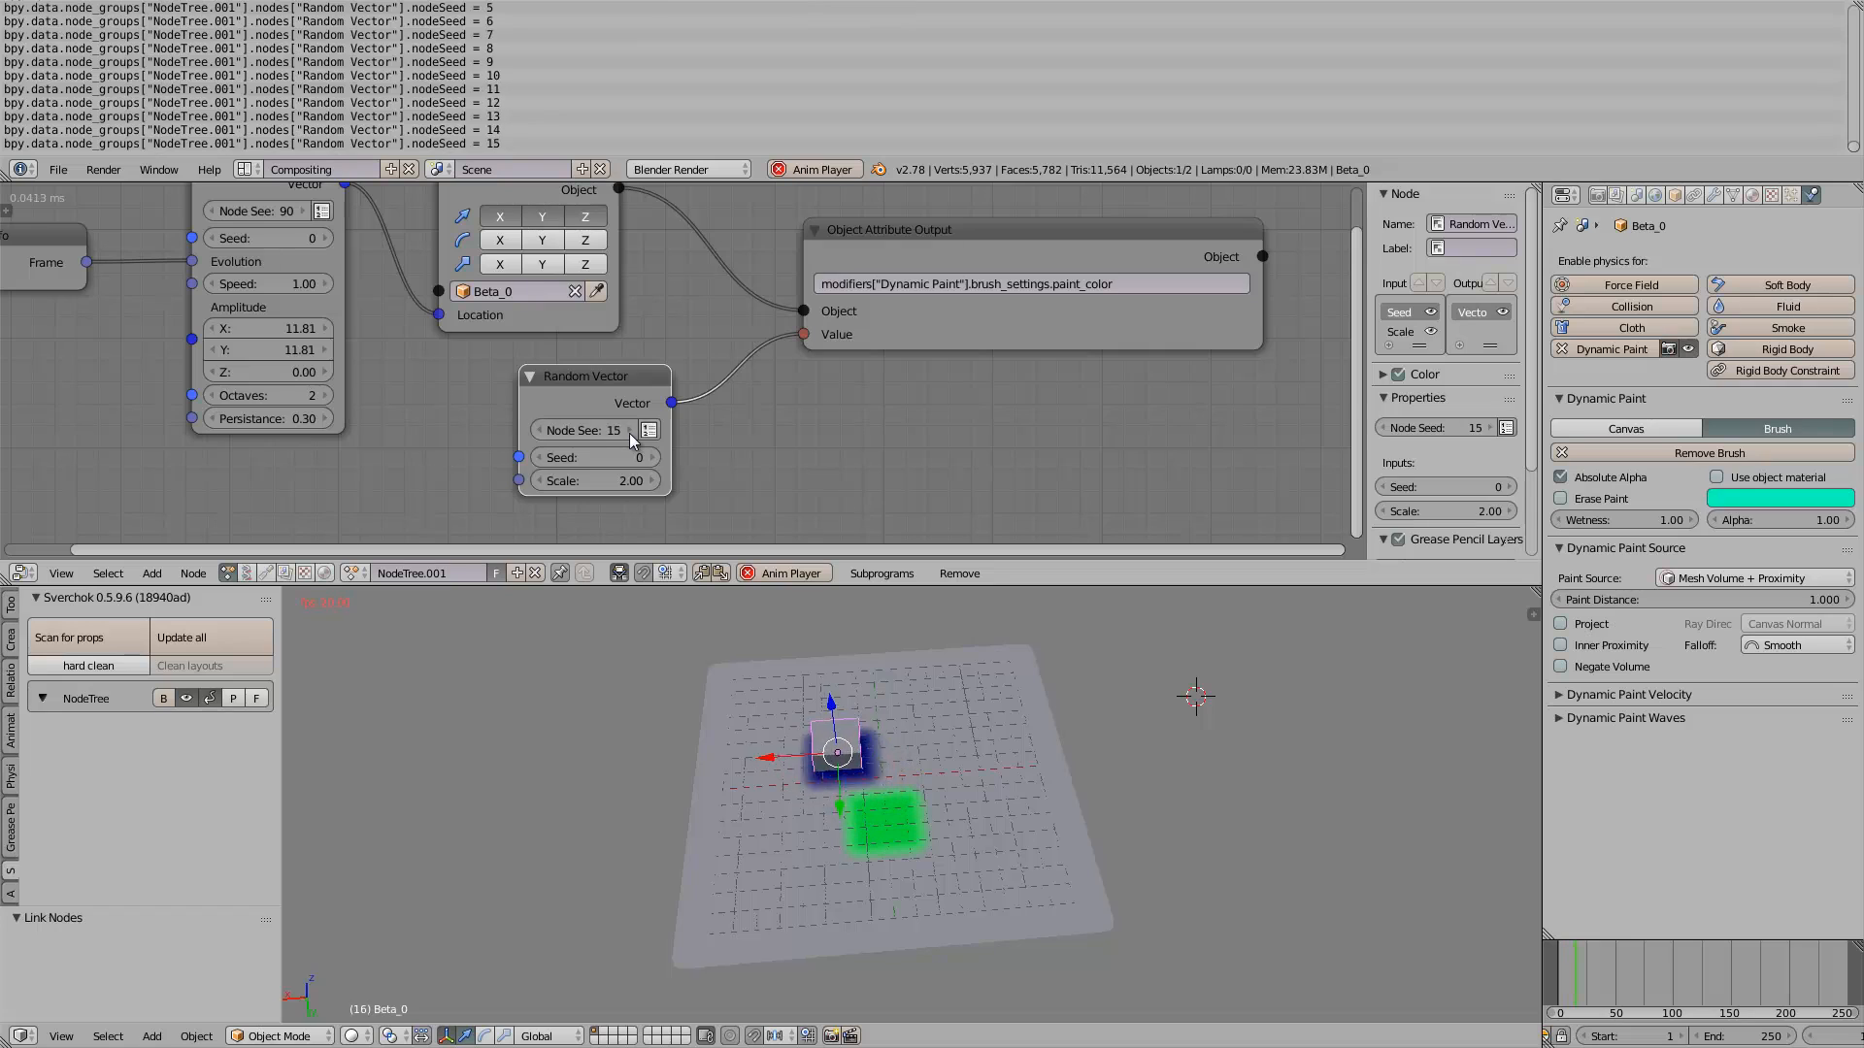
left_click(630, 433)
mouse_move(609, 433)
left_mouse_down()
mouse_move(929, 464)
mouse_move(939, 506)
mouse_move(697, 476)
mouse_move(1198, 470)
mouse_move(458, 441)
left_mouse_up()
scroll(540, 360, "up", 1)
scroll(539, 359, "up", 1)
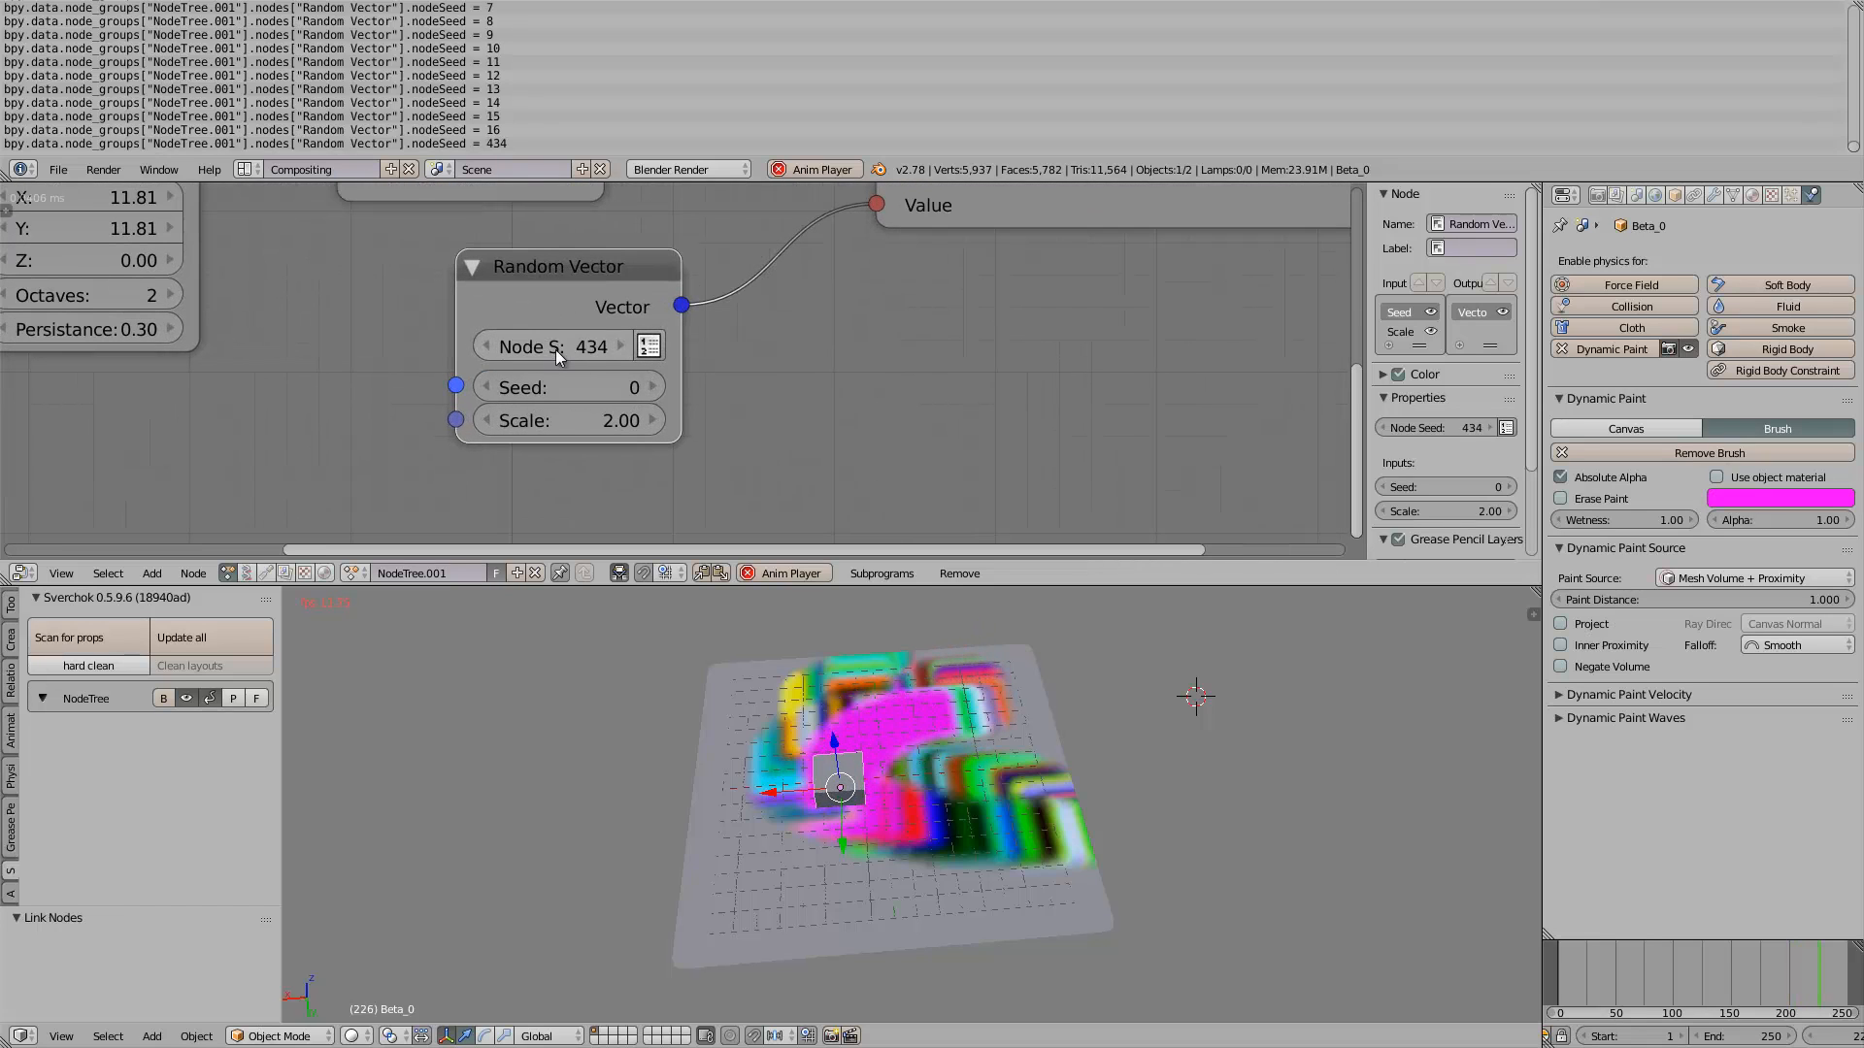
Sweep the Random Vector's node seed through 384 to 506 during playback, widening the node so the full field label shows
mouse_move(556, 349)
left_mouse_down()
mouse_move(317, 316)
mouse_move(450, 323)
mouse_move(373, 322)
left_mouse_up()
left_click(456, 322)
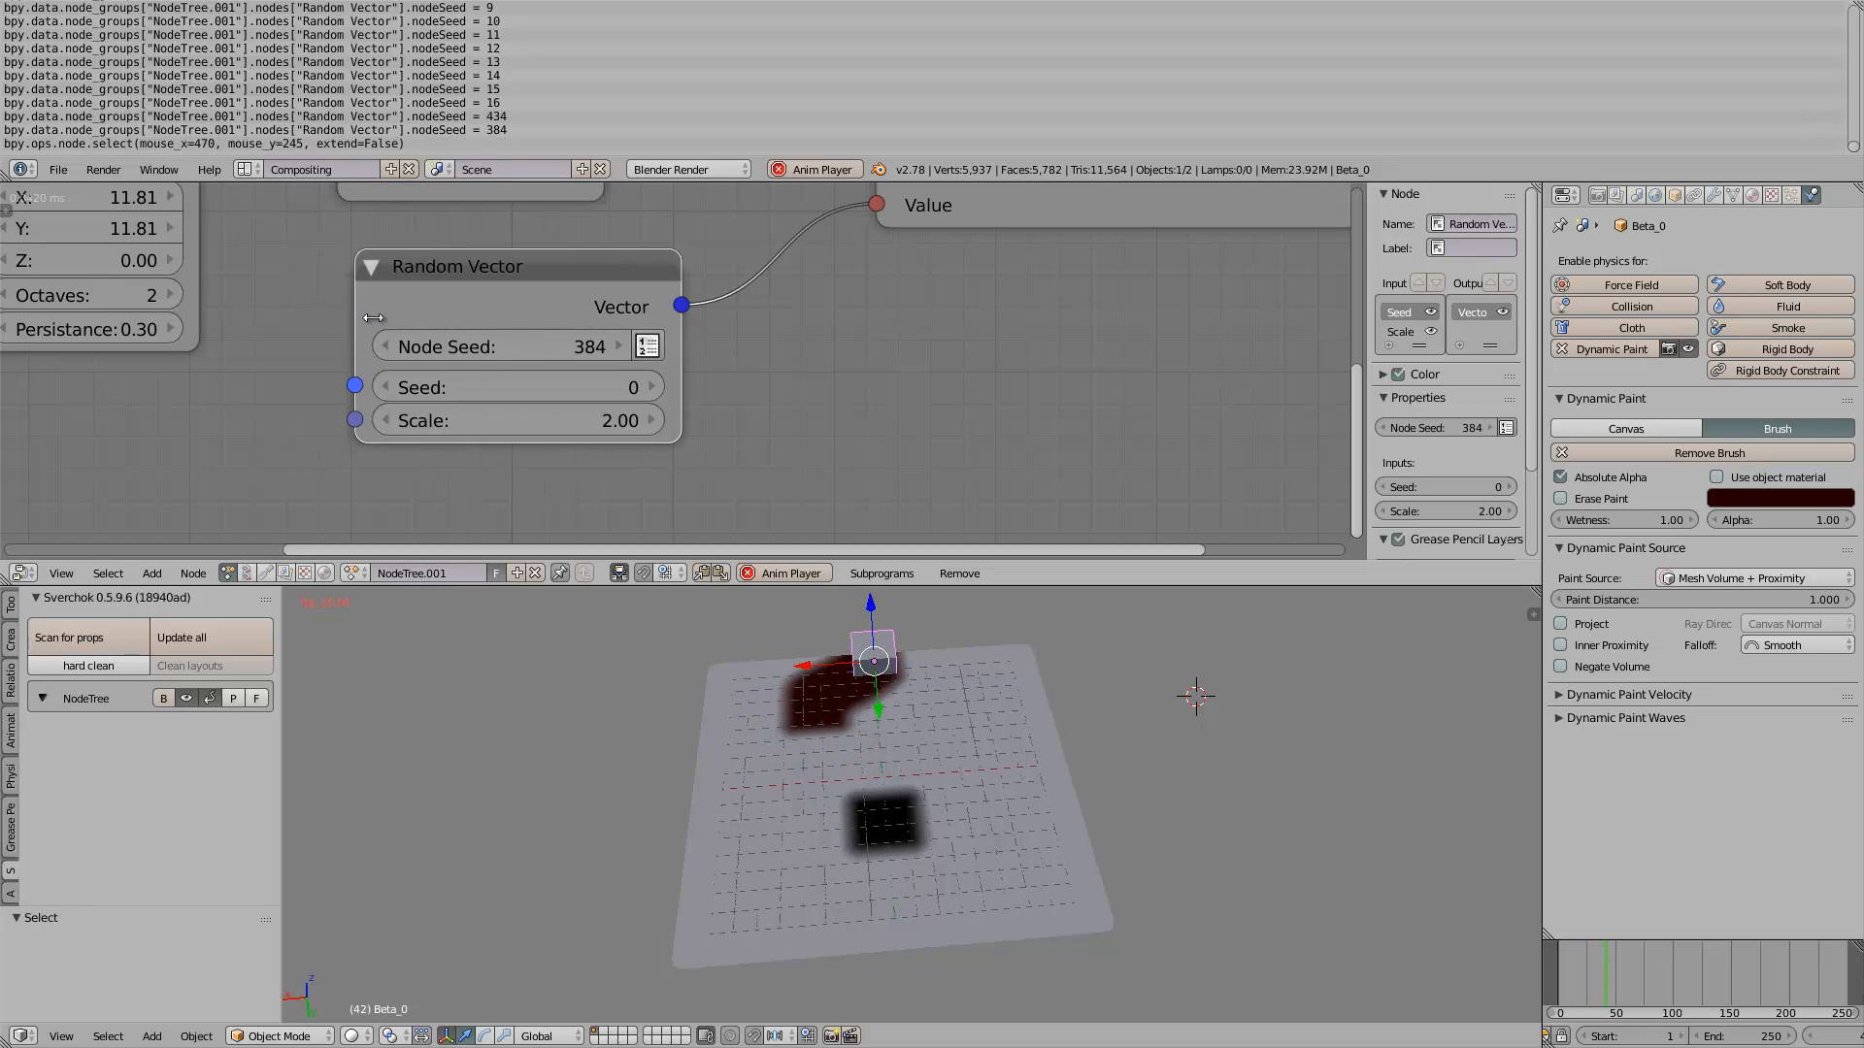
mouse_move(550, 348)
left_mouse_down()
mouse_move(291, 336)
mouse_move(887, 361)
mouse_move(255, 322)
mouse_move(254, 301)
mouse_move(708, 299)
mouse_move(538, 347)
mouse_move(534, 371)
mouse_move(687, 342)
left_mouse_up()
middle_click_drag(848, 794, 1277, 654)
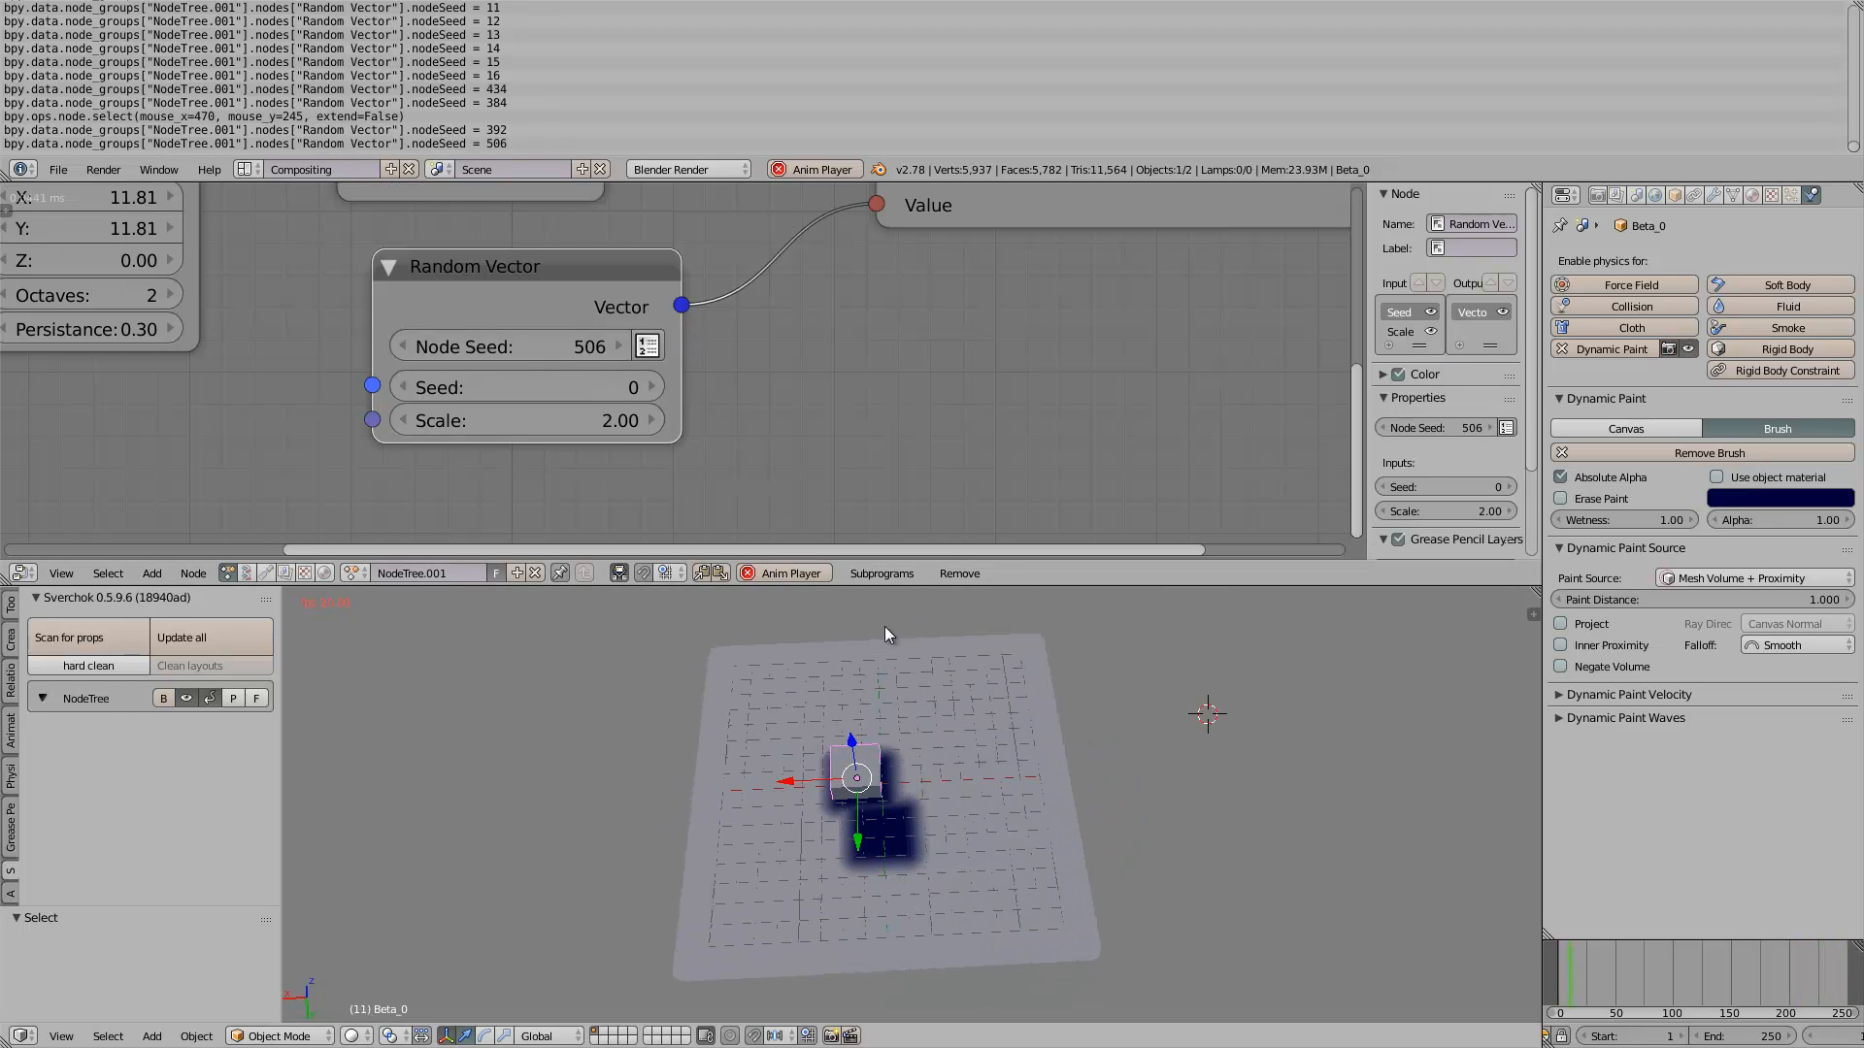
Sweep the Random Vector's node seed to 82 while the brush paints, and stop the animation playback
mouse_move(485, 345)
left_mouse_down()
mouse_move(801, 351)
mouse_move(454, 306)
mouse_move(543, 288)
mouse_move(400, 265)
mouse_move(365, 285)
mouse_move(689, 464)
left_mouse_up()
middle_click_drag(738, 670, 790, 751)
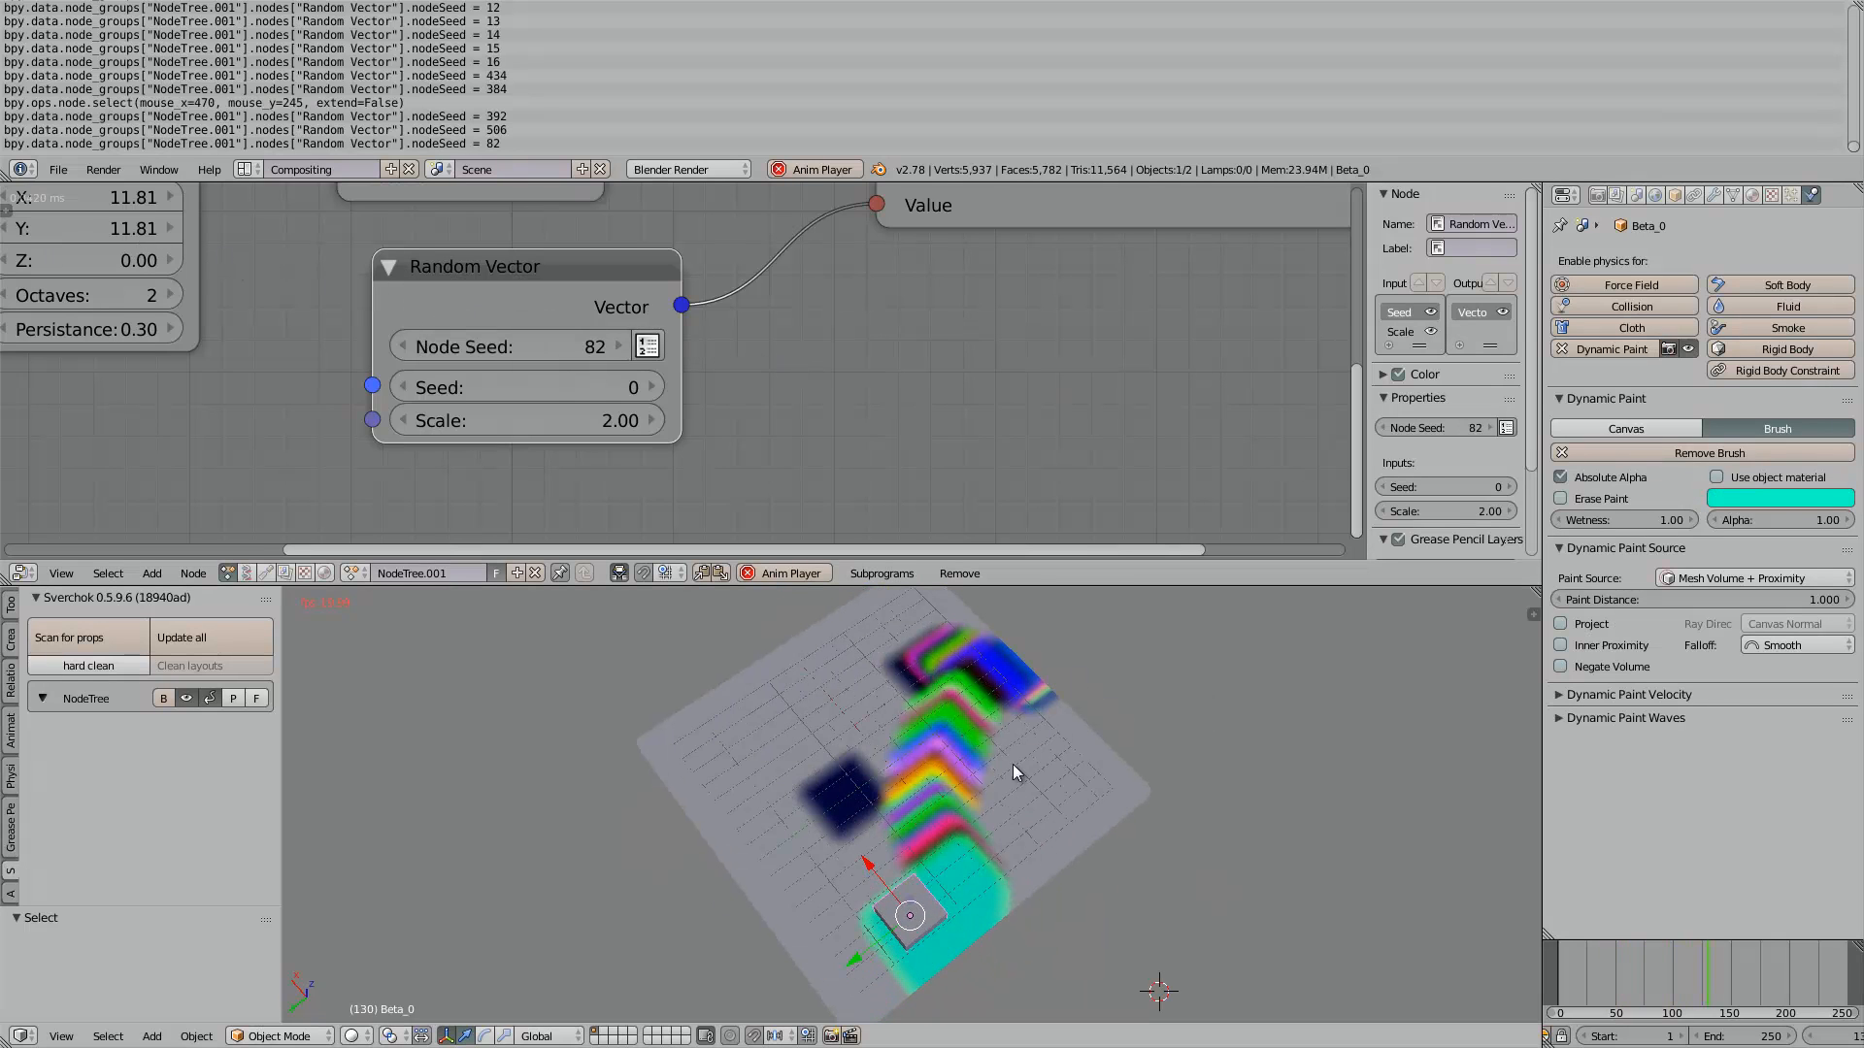
mouse_move(1012, 765)
middle_mouse_down()
mouse_move(924, 823)
mouse_move(902, 810)
mouse_move(961, 776)
middle_mouse_up()
key("alt+a")
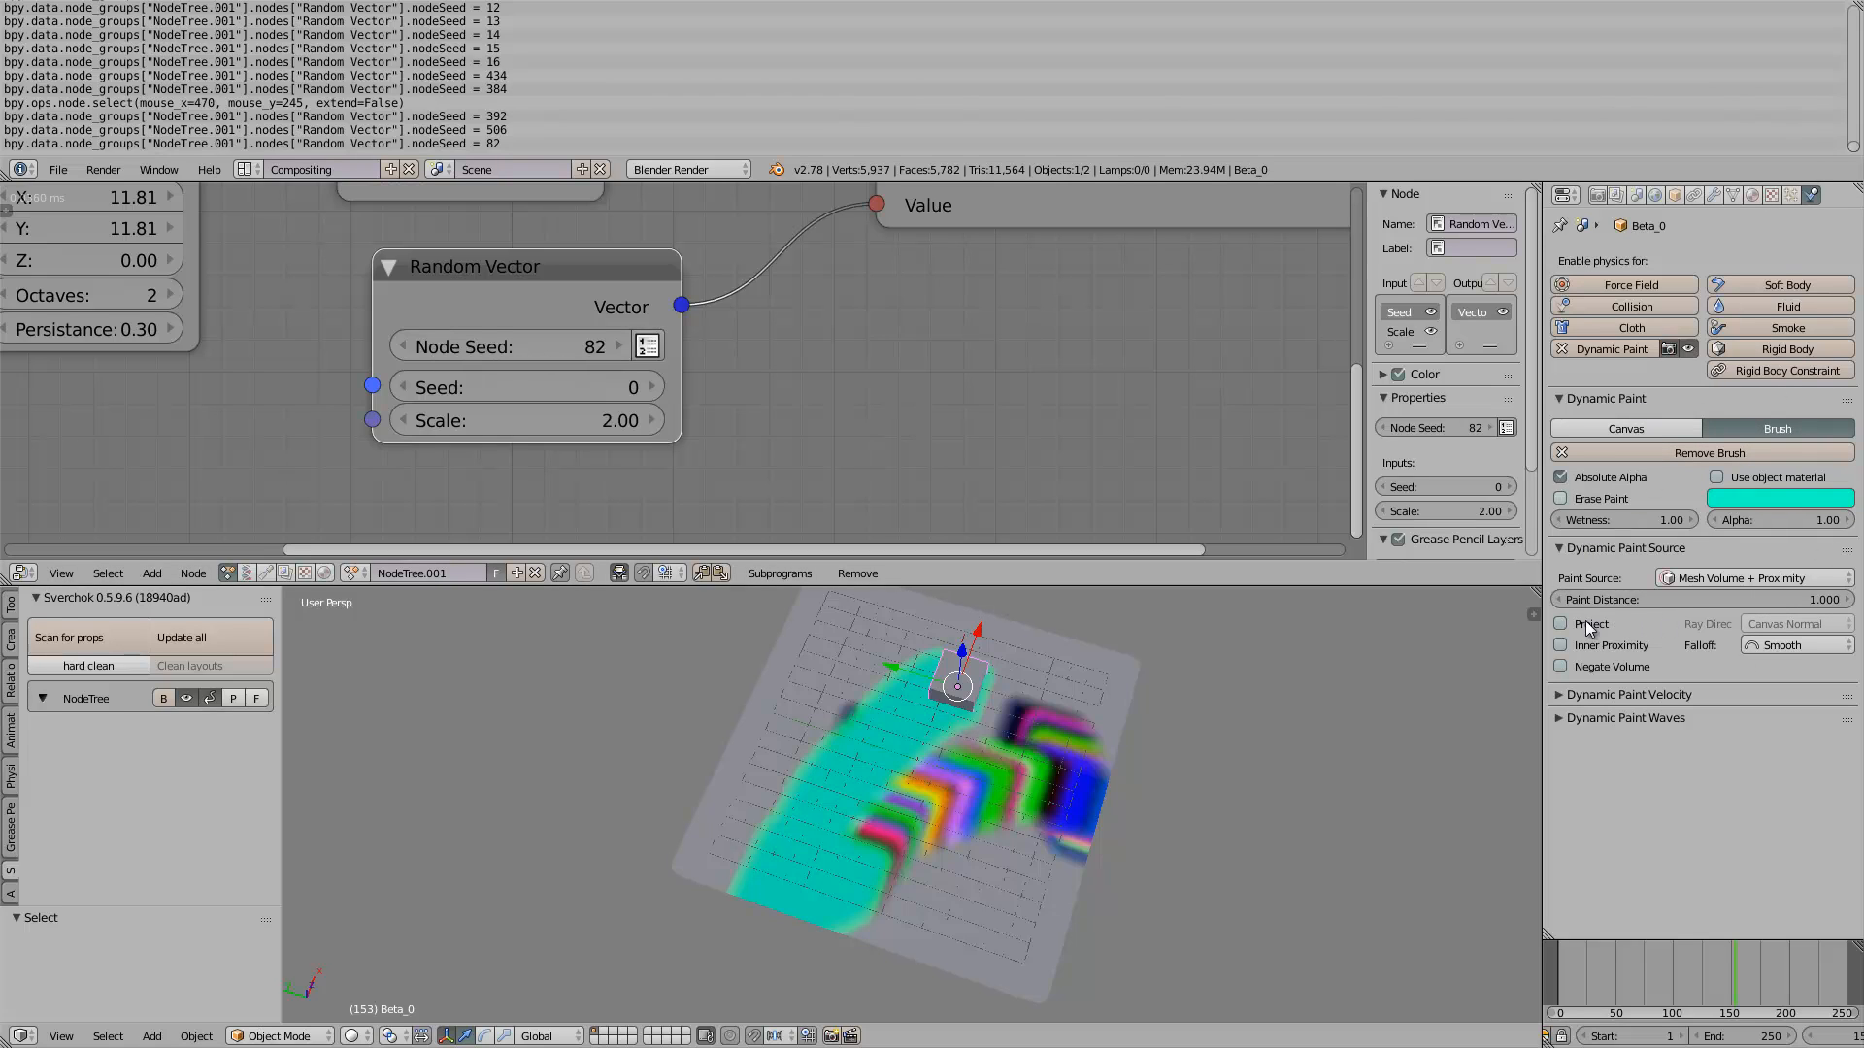
Collapse the Python log area to its header to give the node editor more room for the complete node tree
middle_click_drag(1184, 691, 1150, 683)
middle_click_drag(1204, 807, 1175, 791)
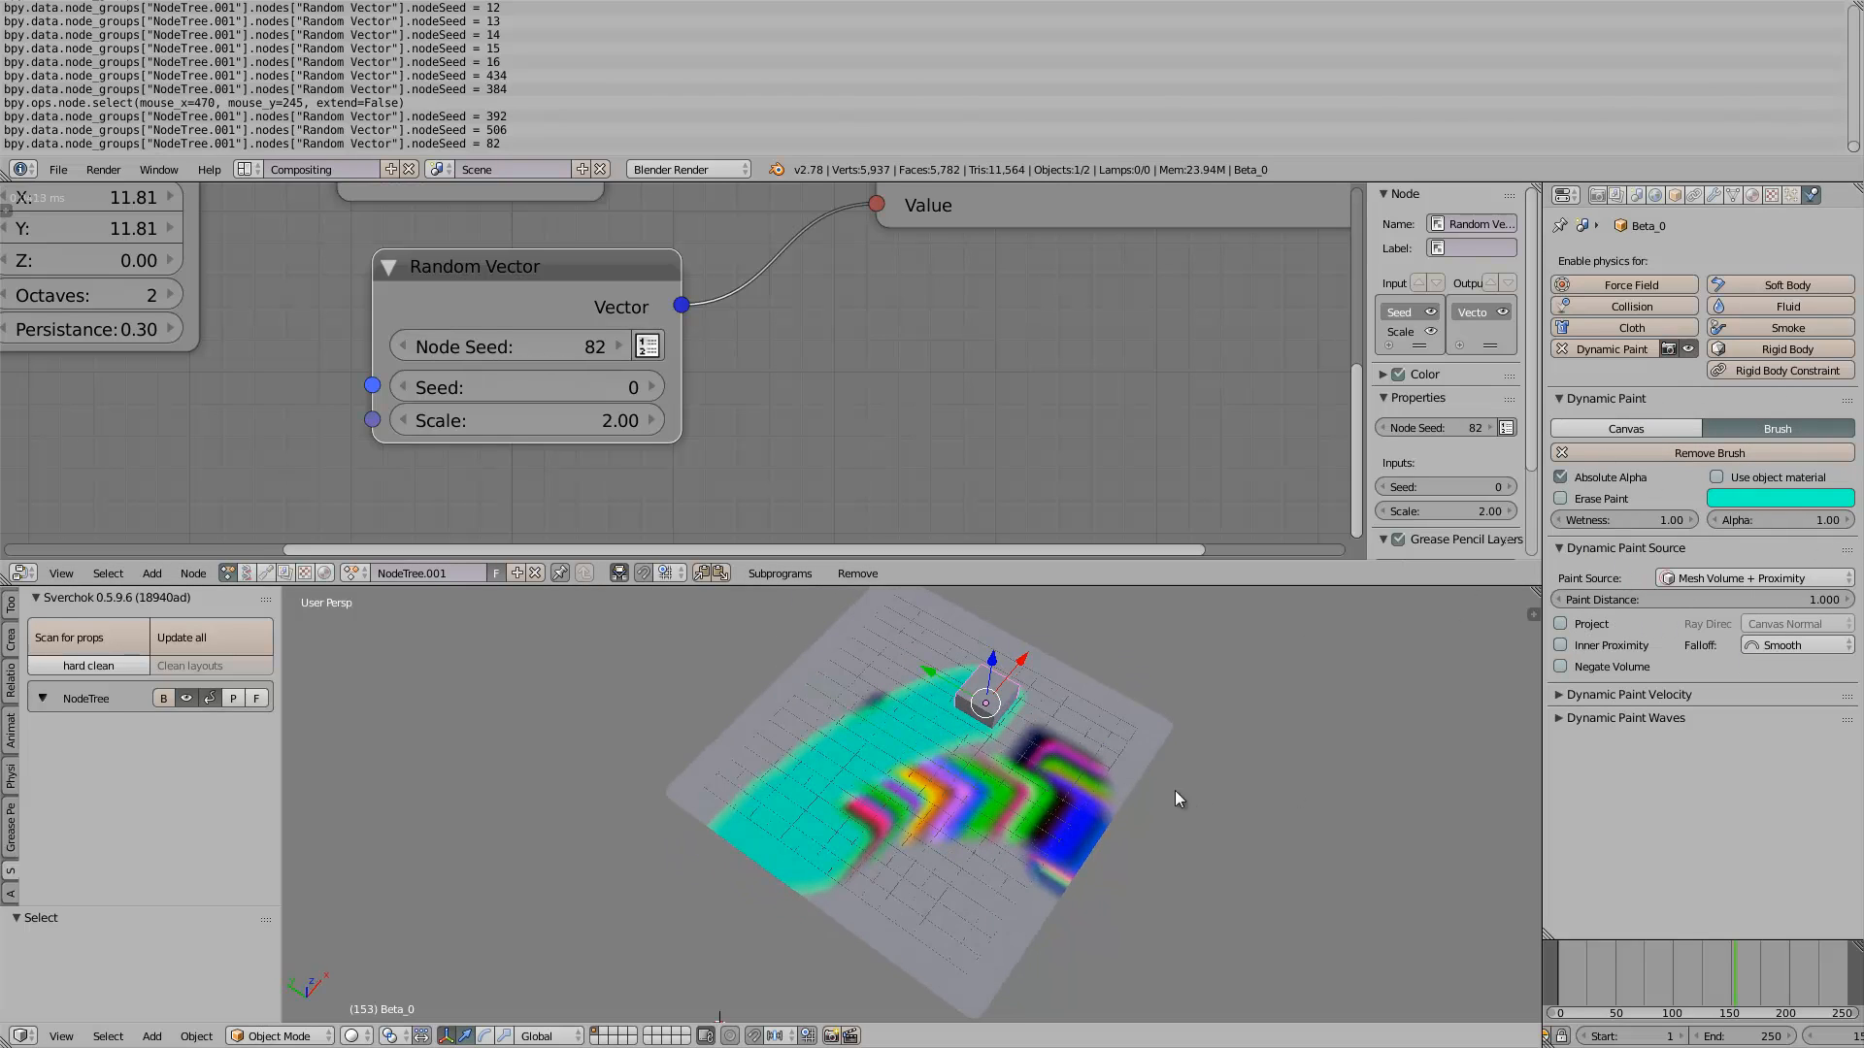
scroll(833, 420, "down", 4)
middle_click_drag(832, 396, 1016, 506)
scroll(854, 473, "down", 5)
scroll(901, 462, "down", 2)
scroll(901, 462, "up", 4)
middle_click_drag(886, 454, 837, 448)
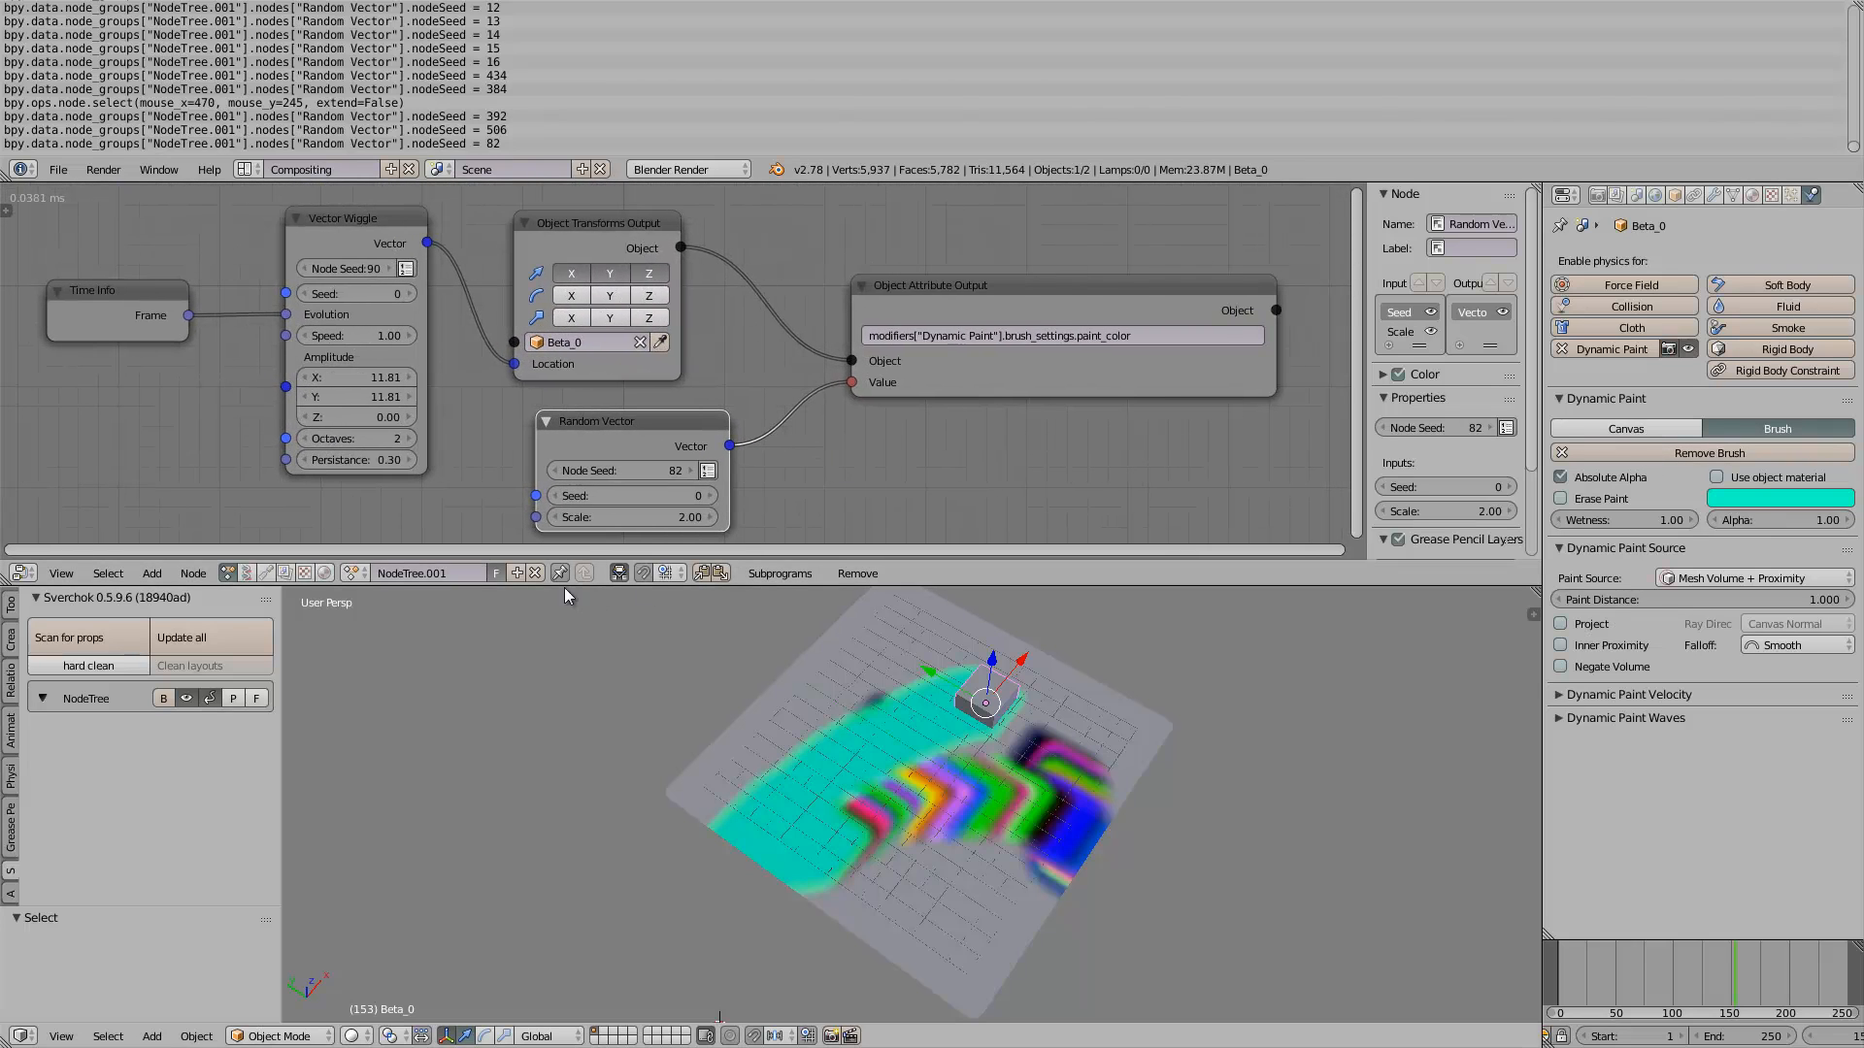
left_click_drag(788, 182, 778, 85)
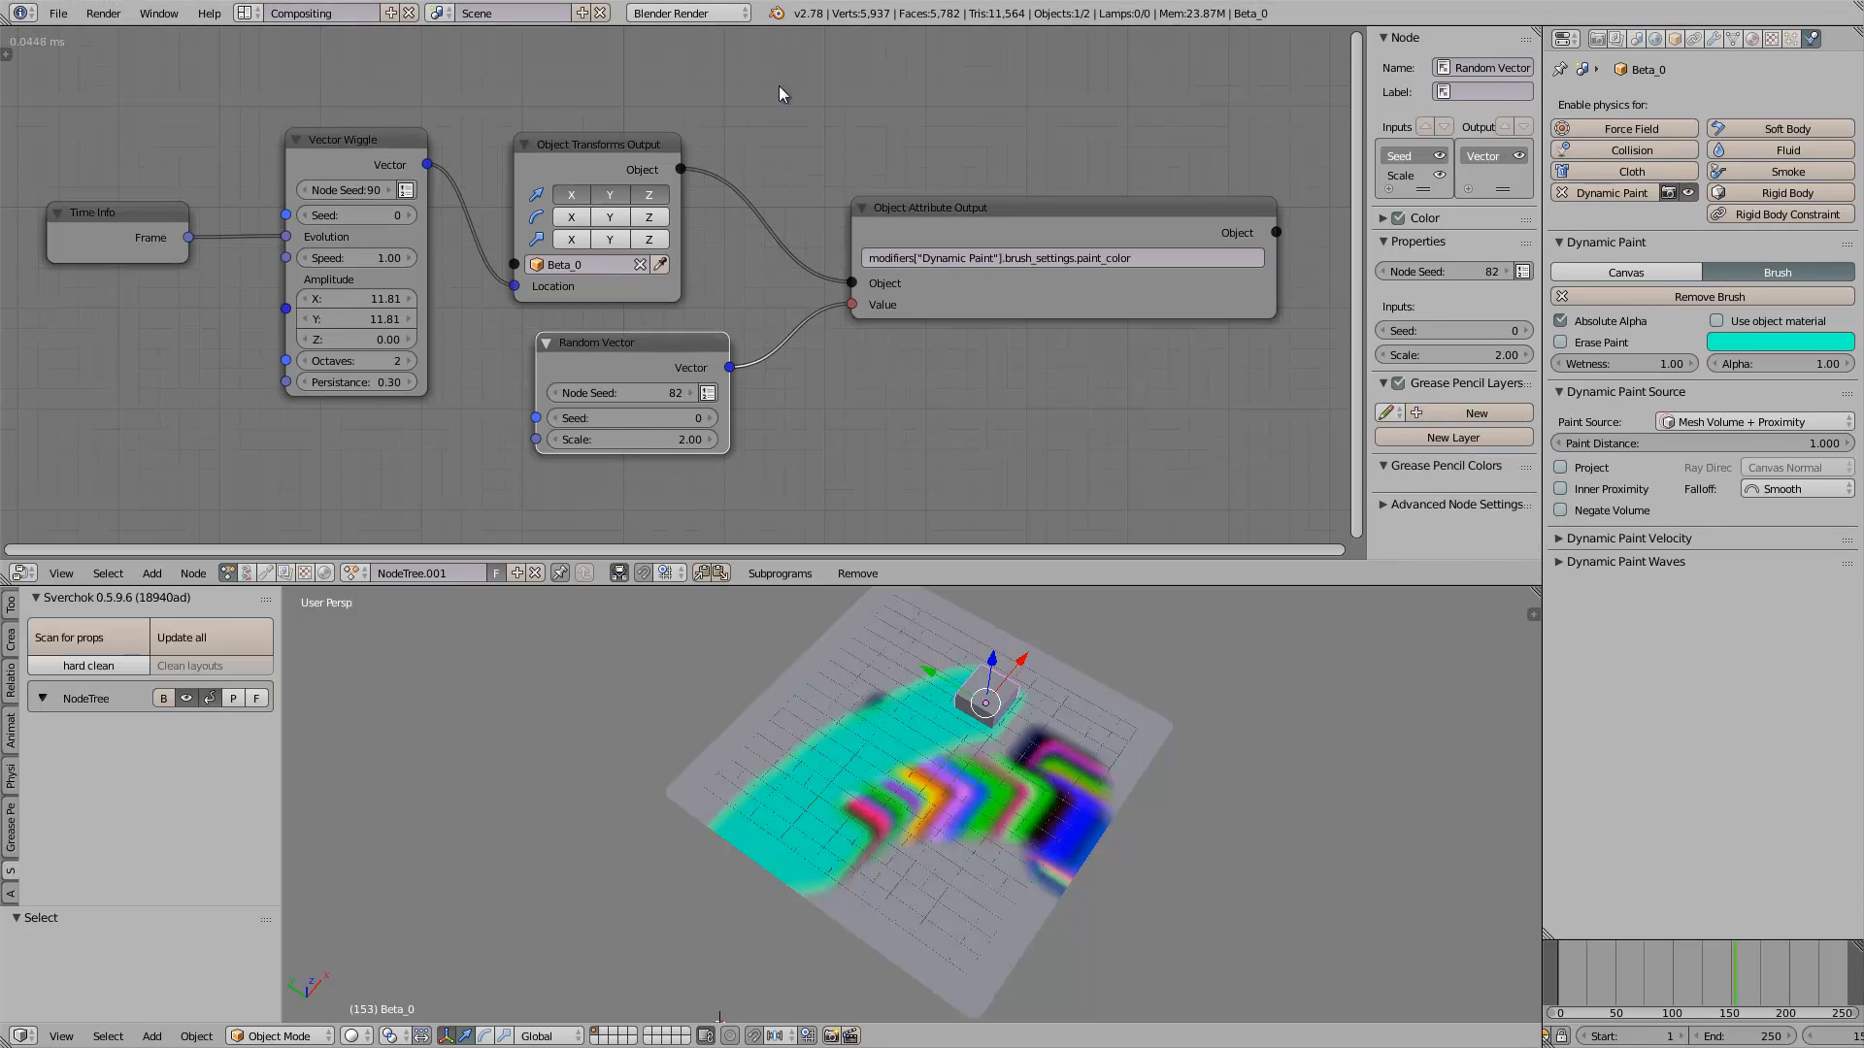
mouse_move(1029, 835)
middle_mouse_down()
mouse_move(1091, 883)
mouse_move(993, 824)
middle_mouse_up()
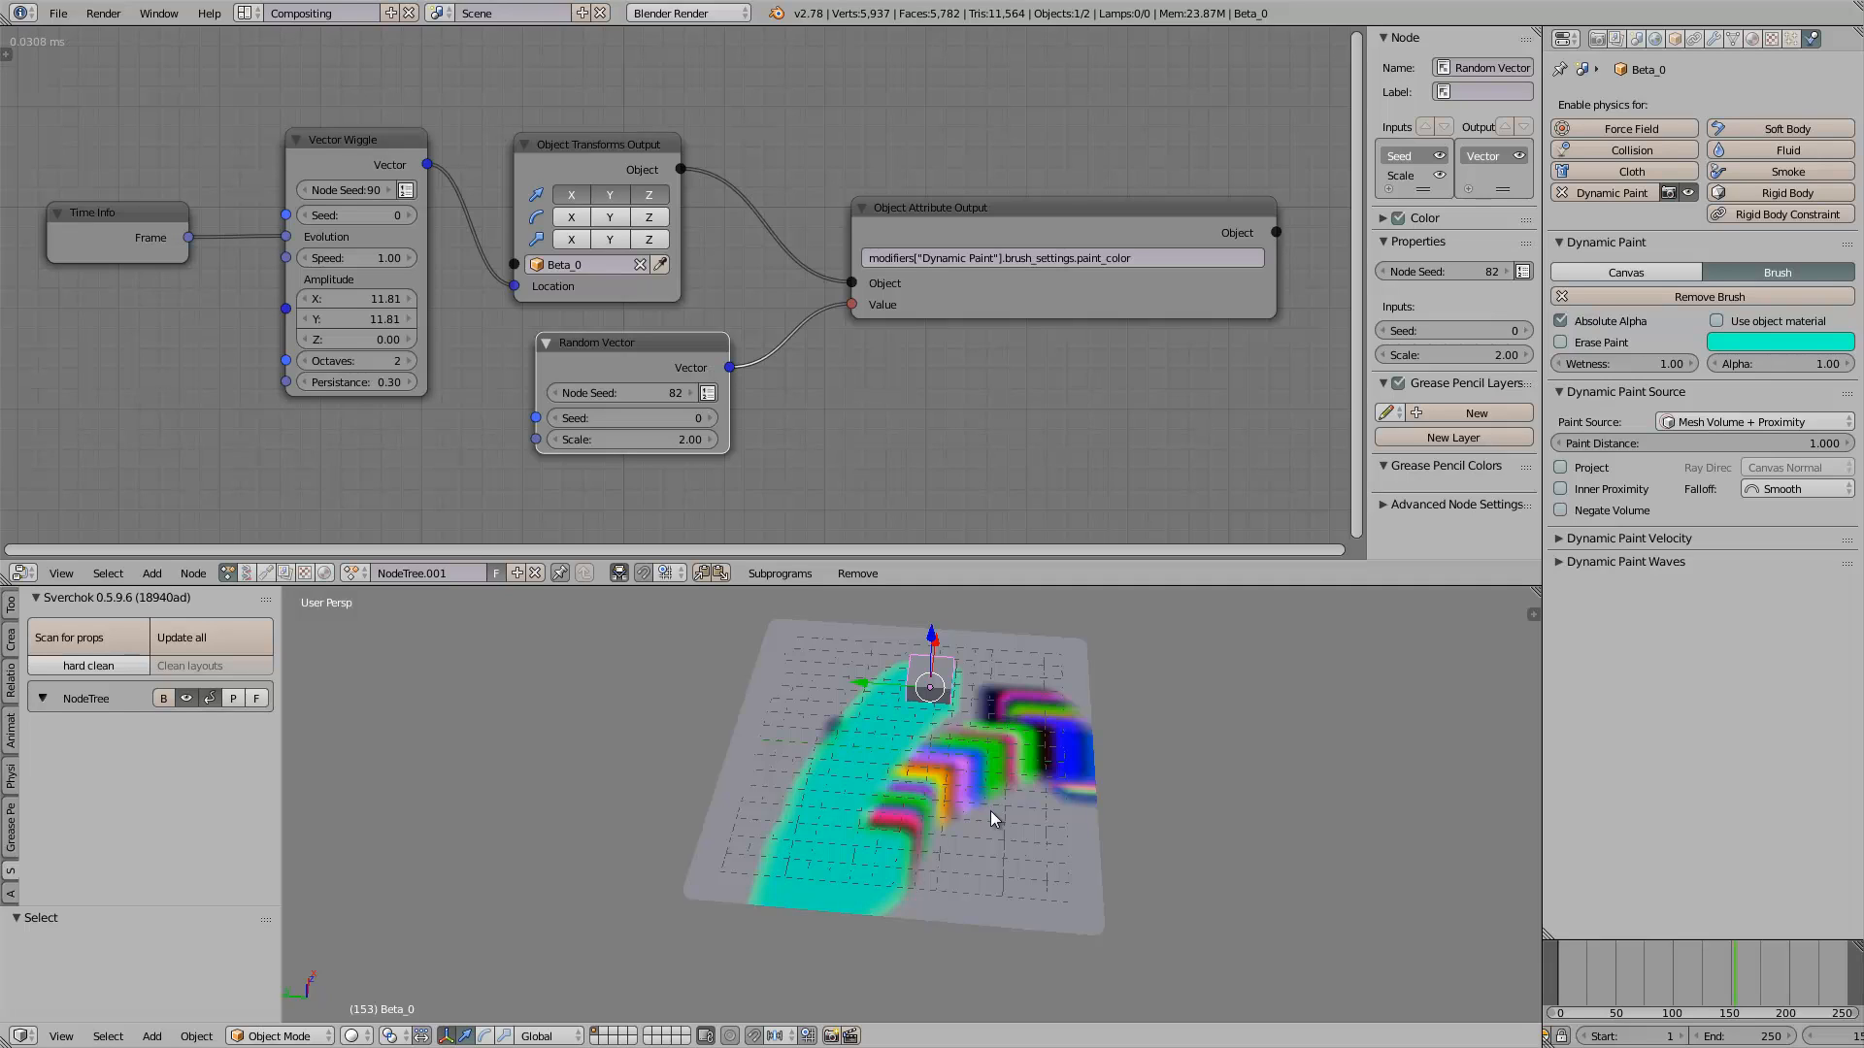
middle_click_drag(952, 817, 990, 679)
scroll(981, 194, "up", 2)
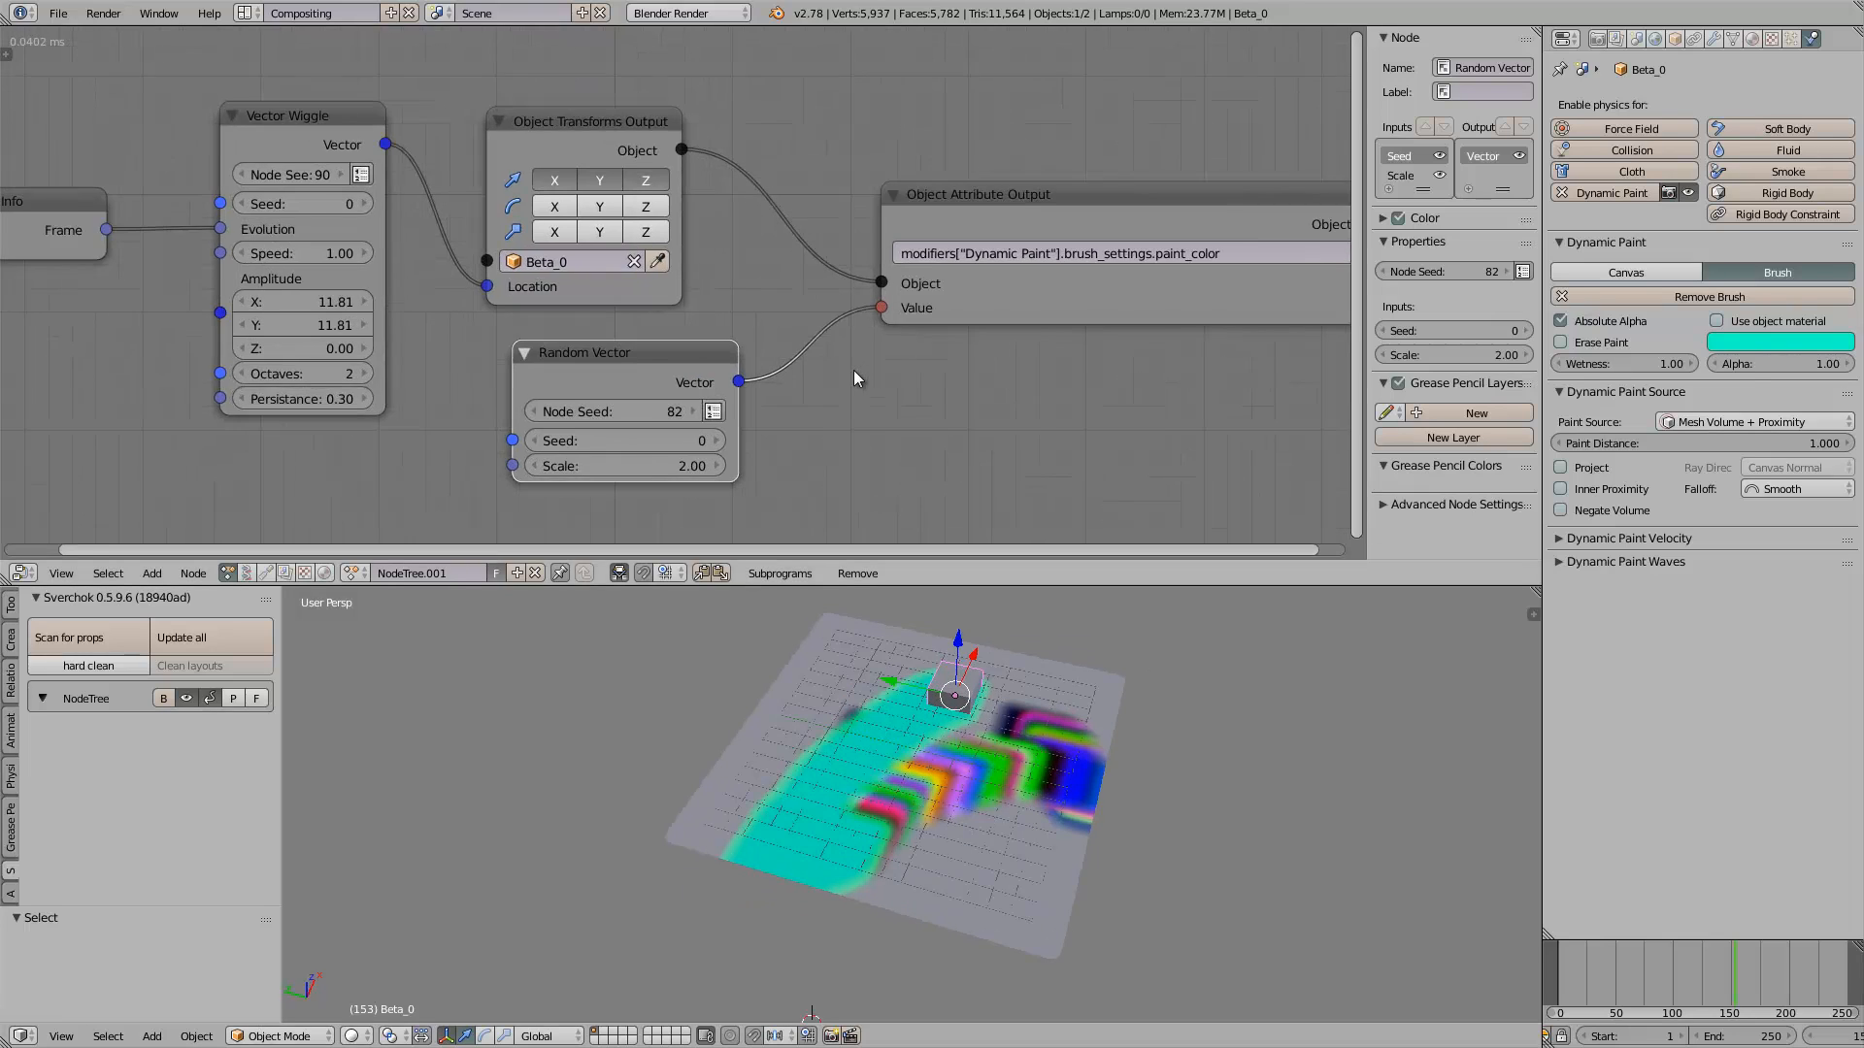
scroll(854, 377, "down", 1)
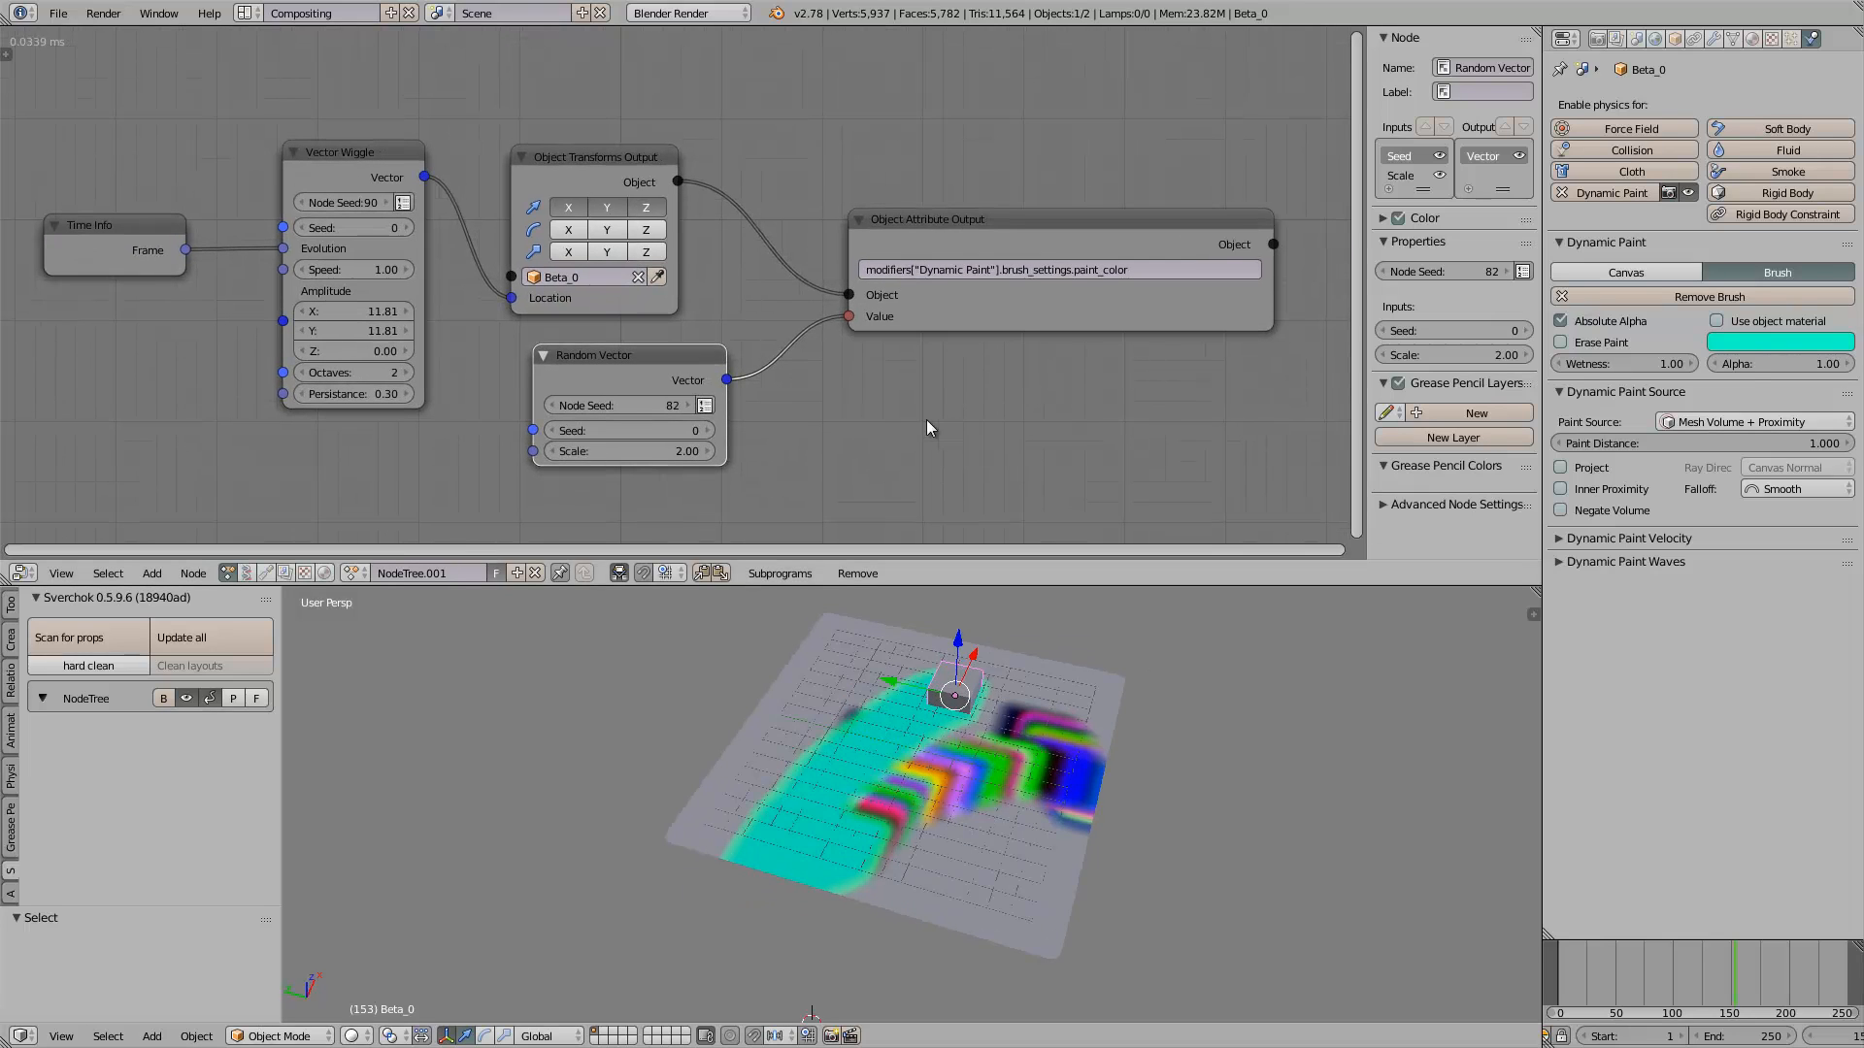